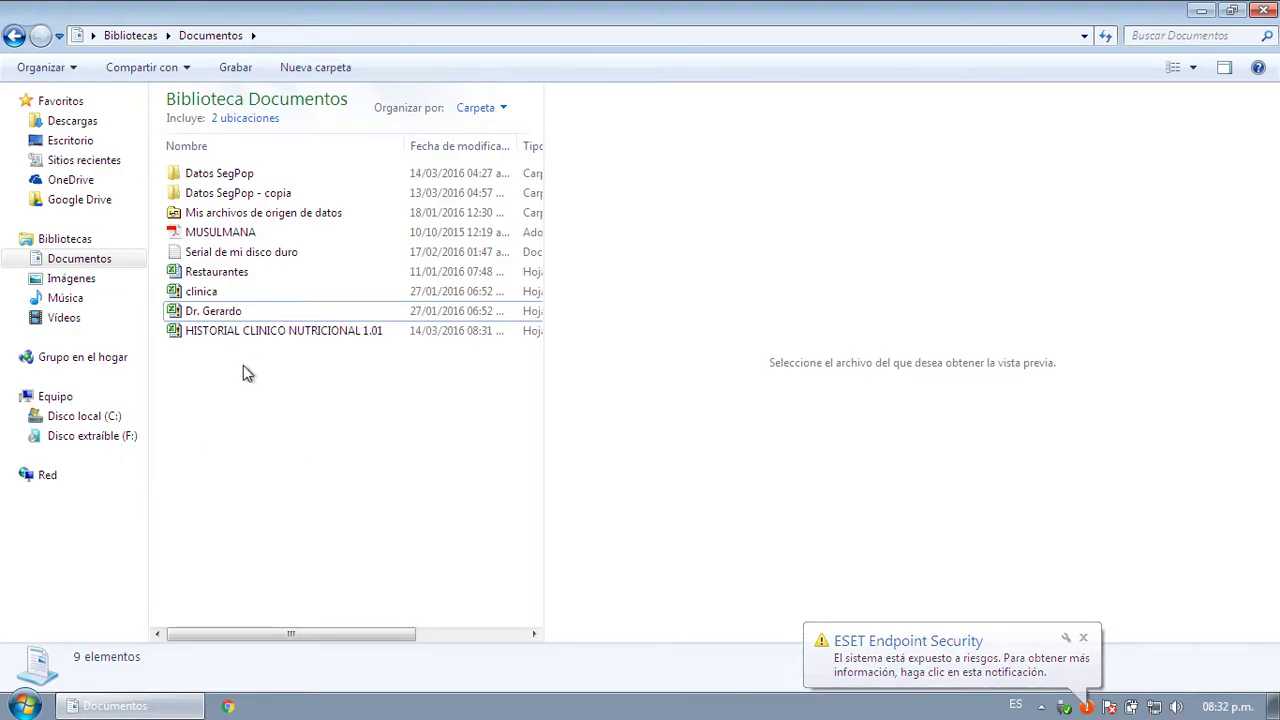
Step: Open the HISTORIAL CLINICO NUTRICIONAL 1.01 workbook from Documents so its INICIO menu appears
left_click(225, 330)
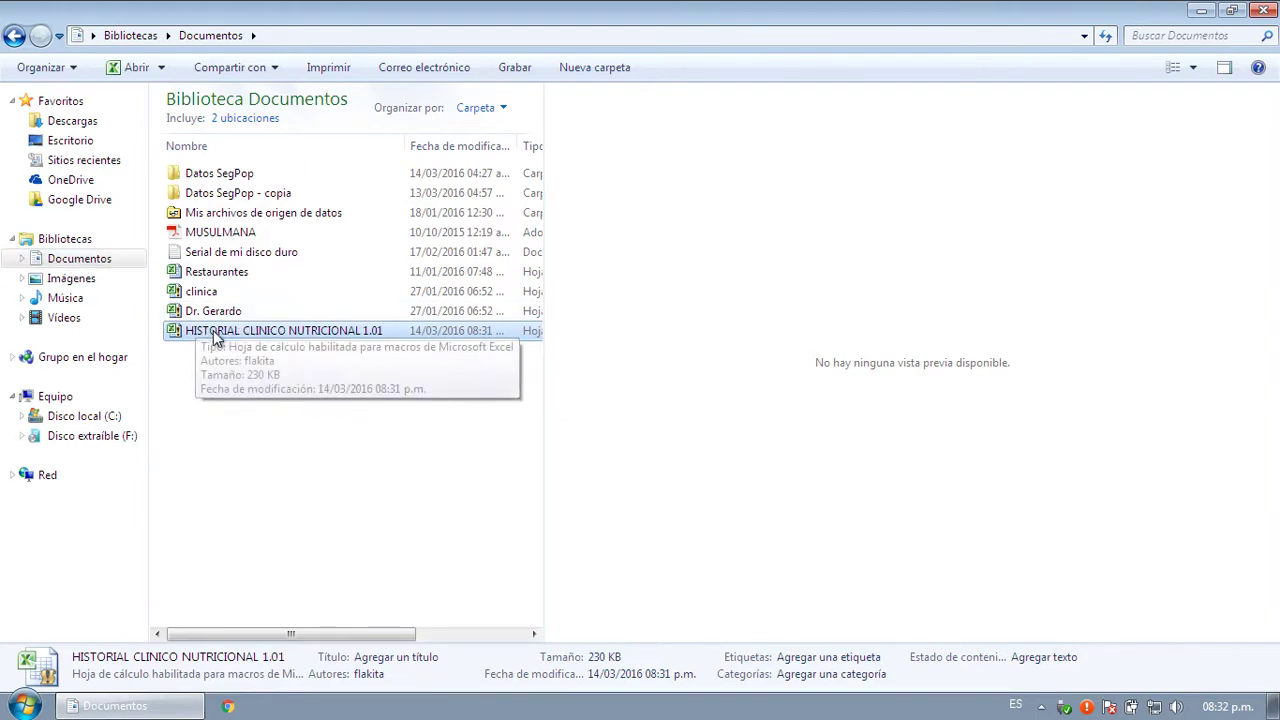
double_click(218, 334)
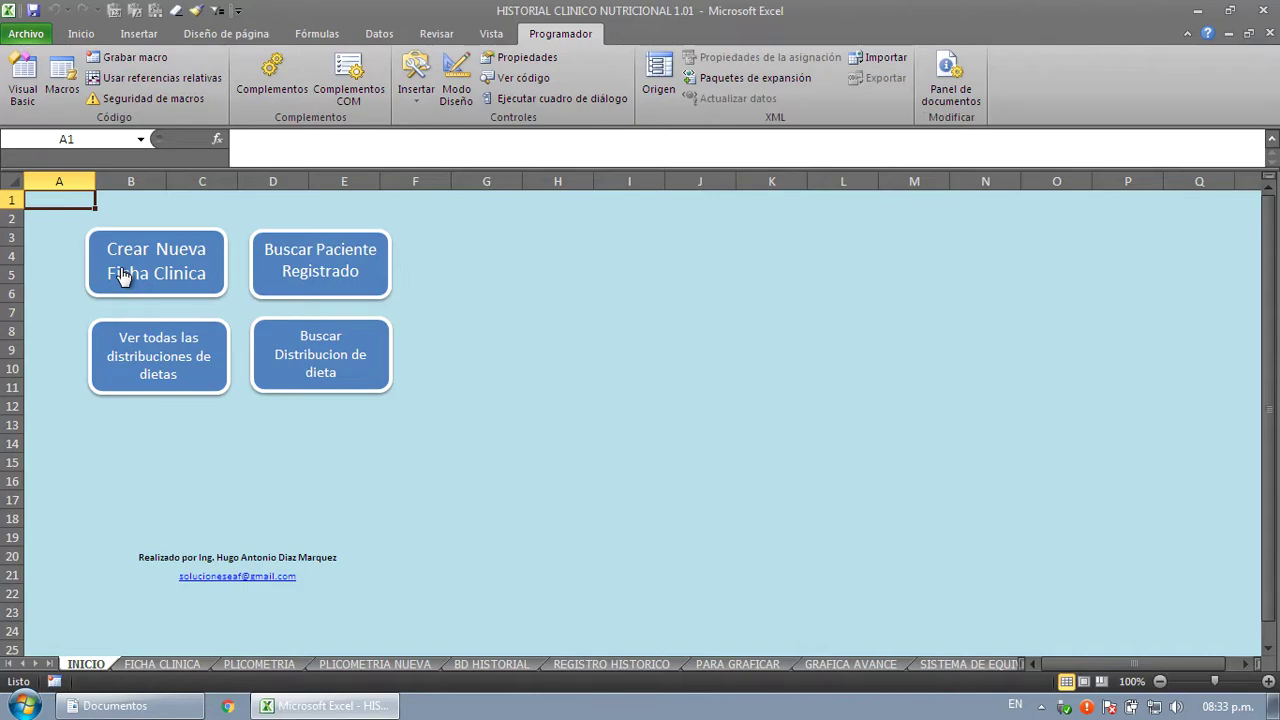
left_click(181, 273)
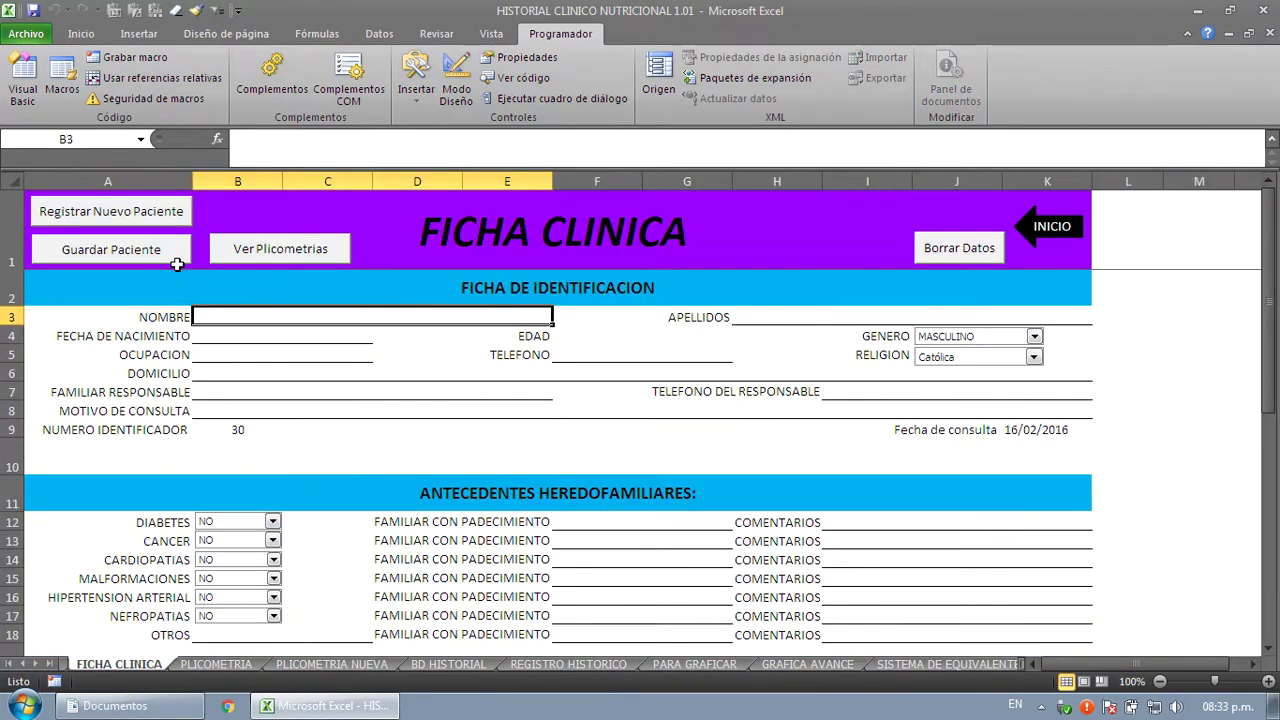
left_click(1056, 233)
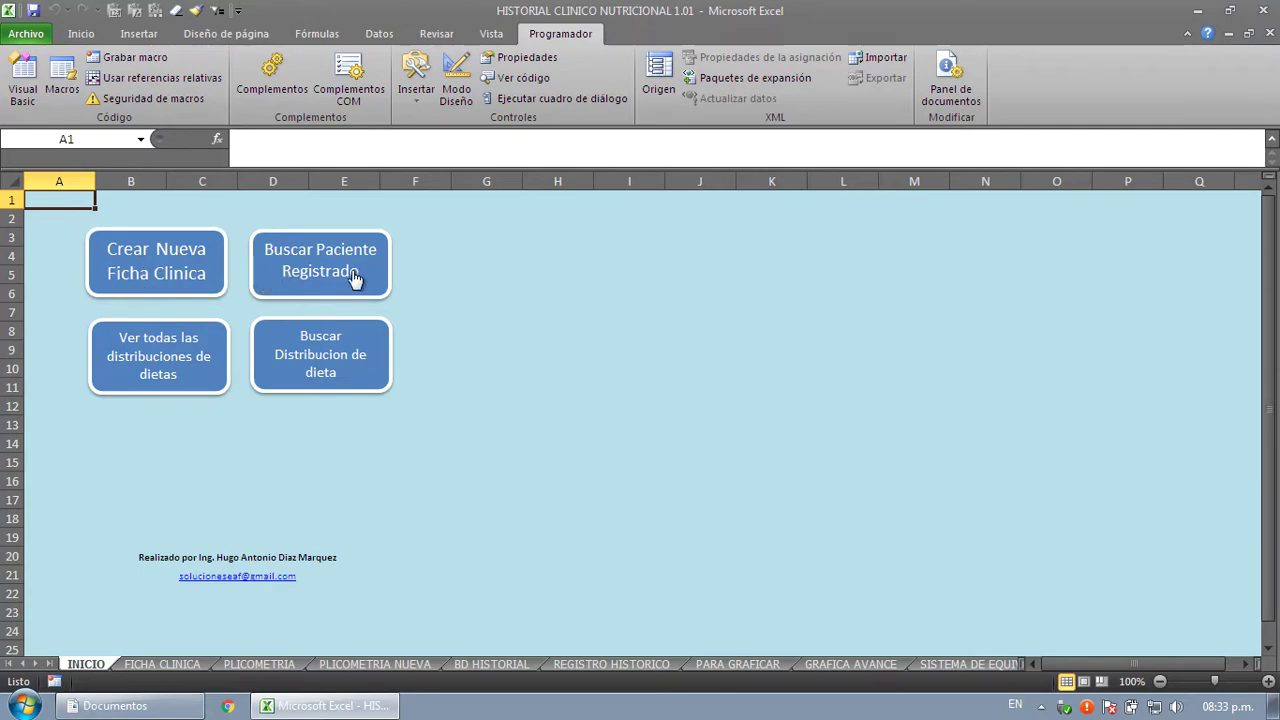
left_click(300, 268)
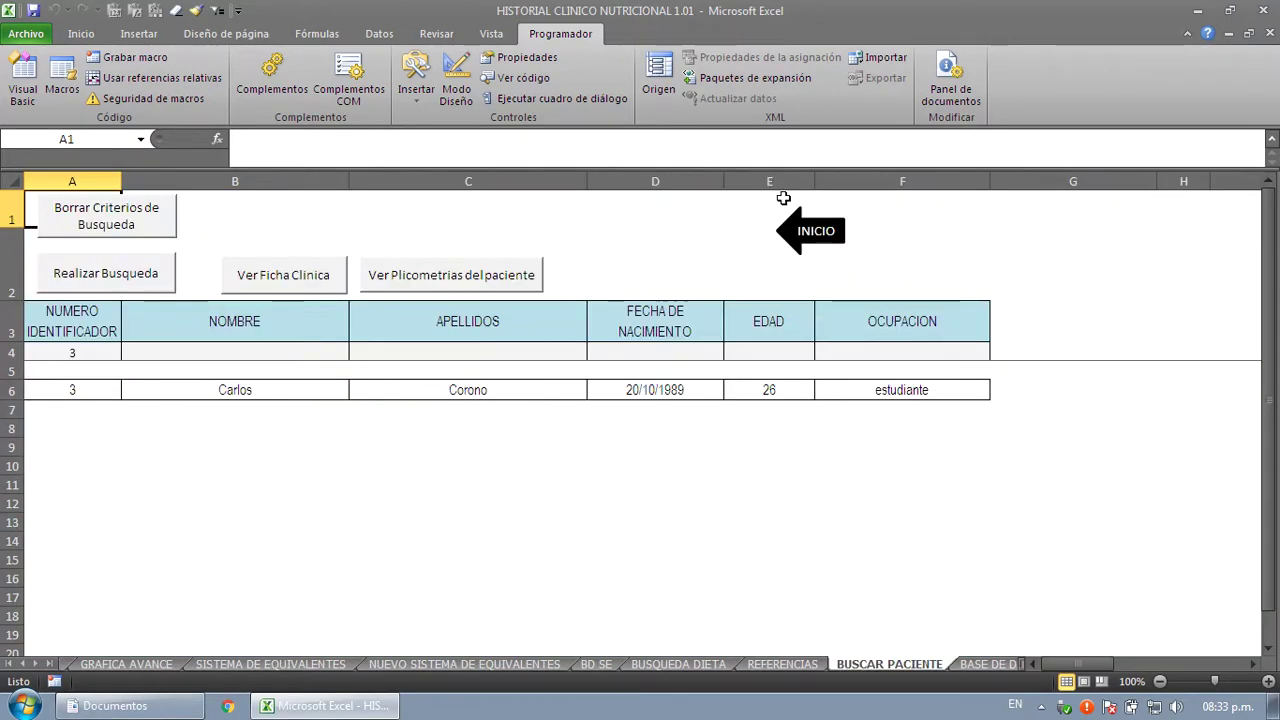
left_click(820, 228)
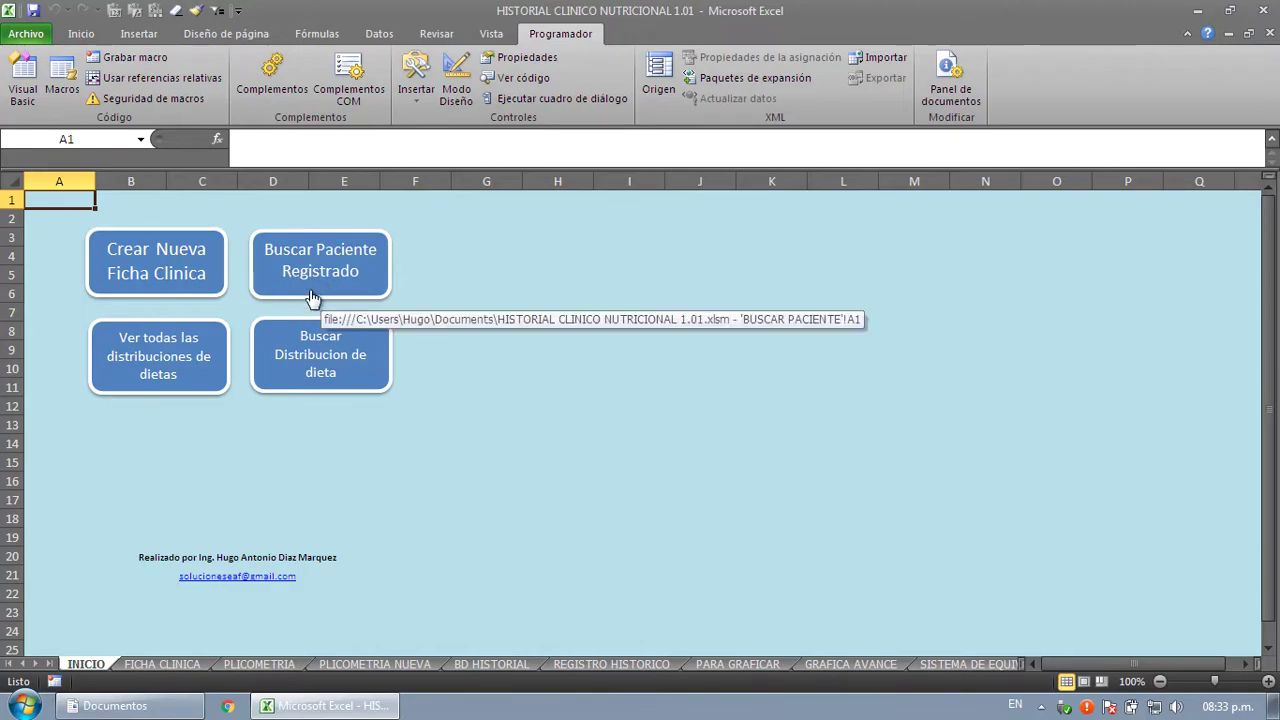
left_click(146, 381)
left_click(553, 216)
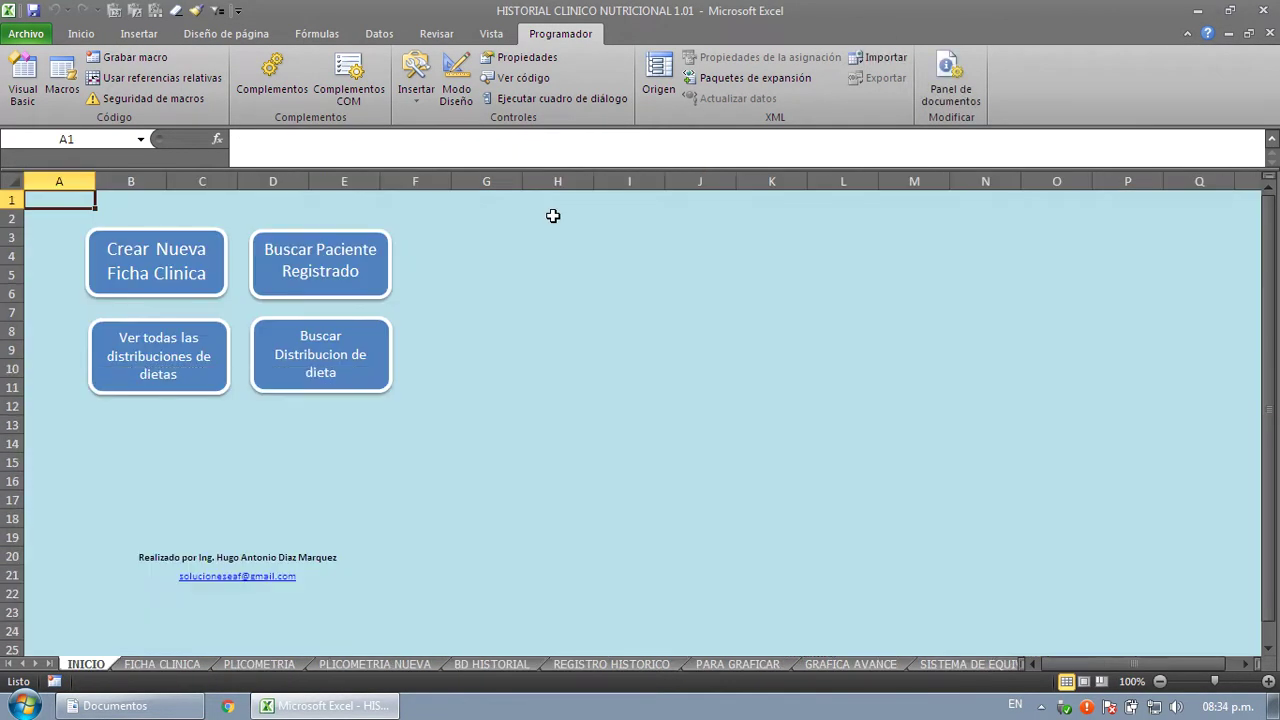
left_click(325, 355)
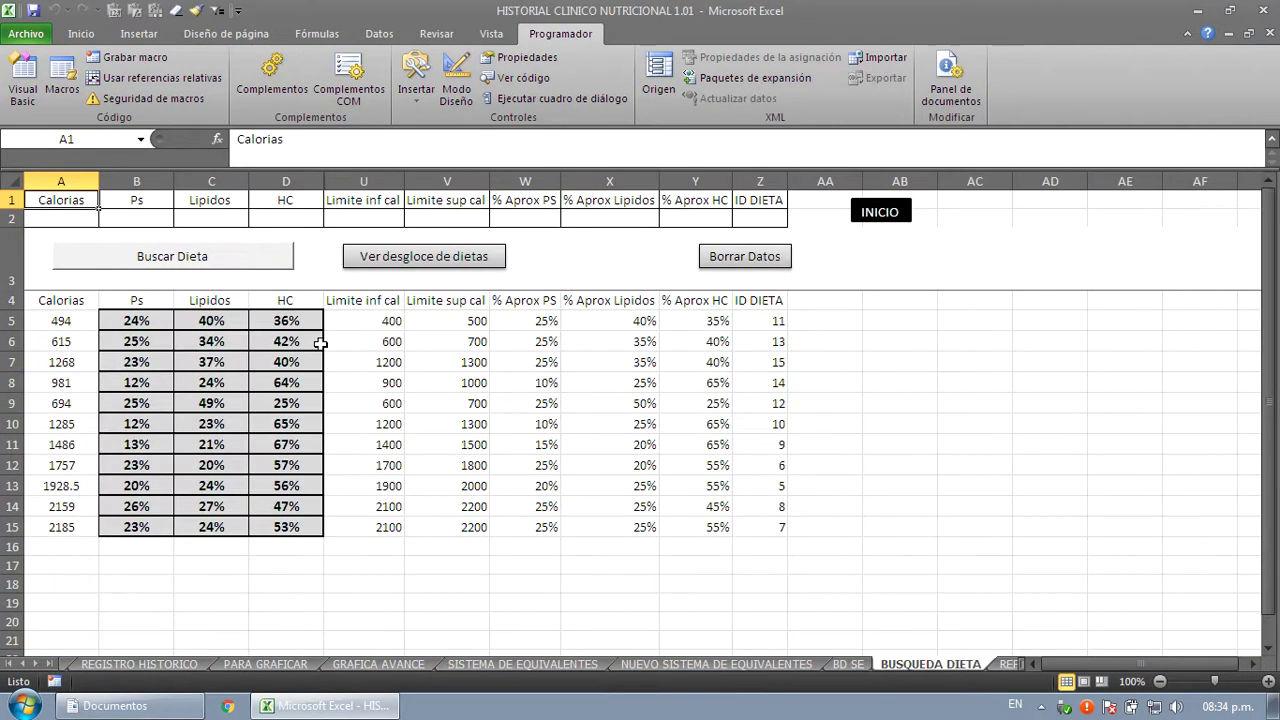
left_click(866, 216)
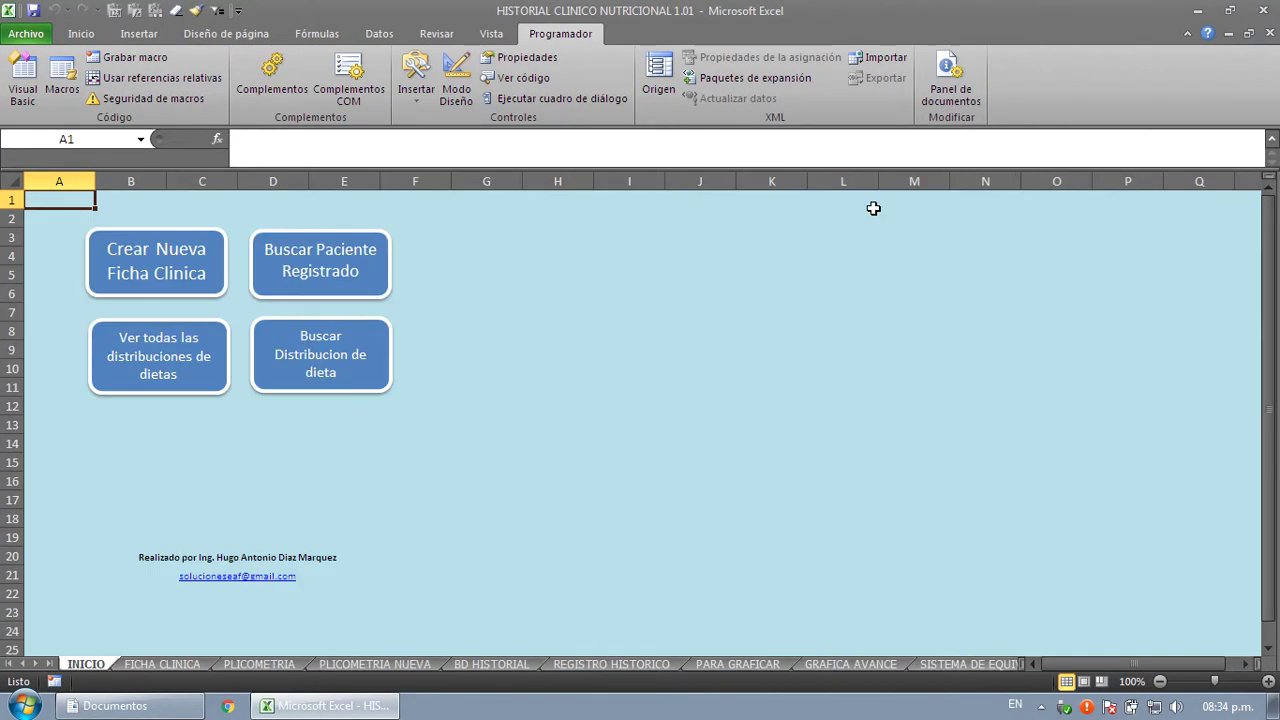
Step: Create a new clinical record with the patient's first name, surname and birth date 19/01/1965
left_click(136, 268)
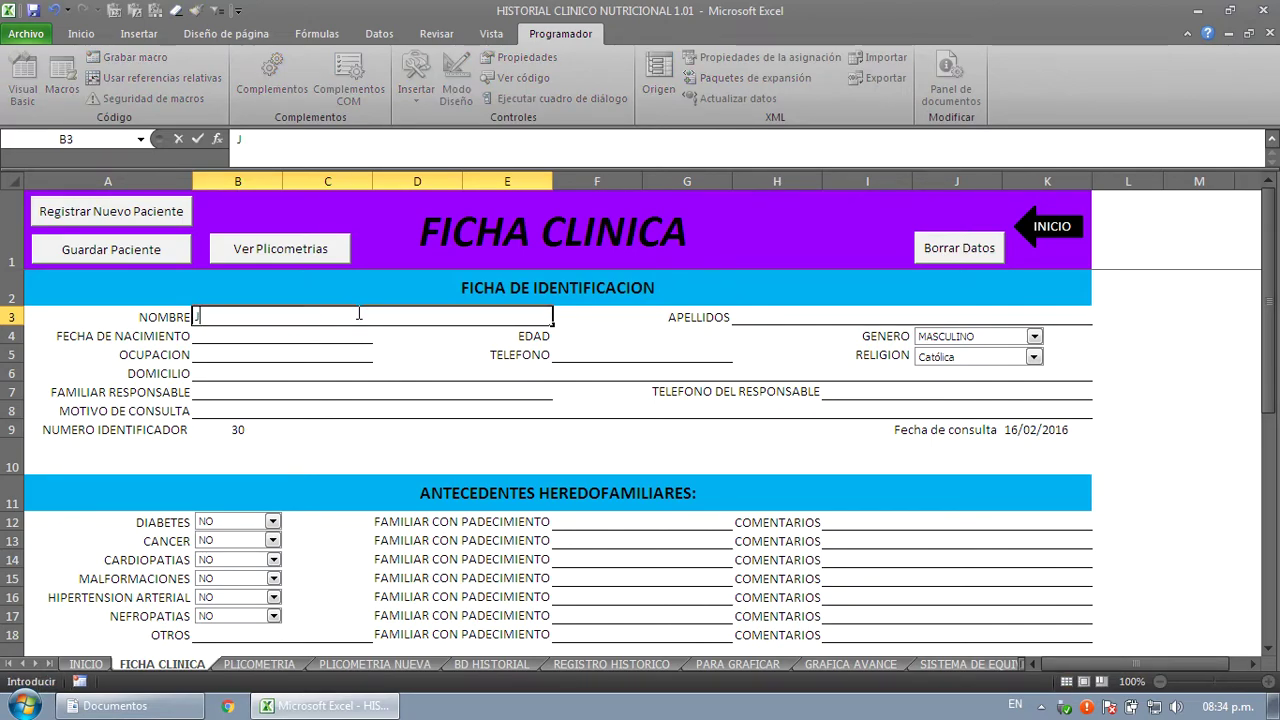
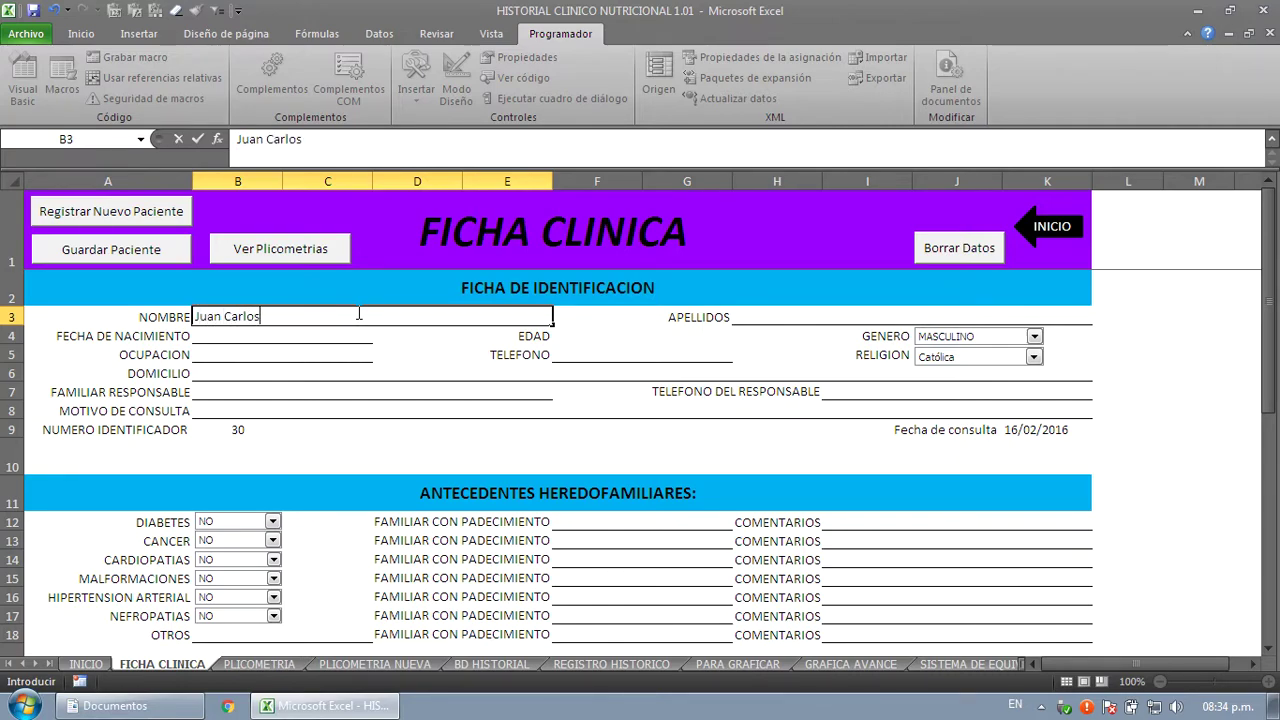
key("Tab")
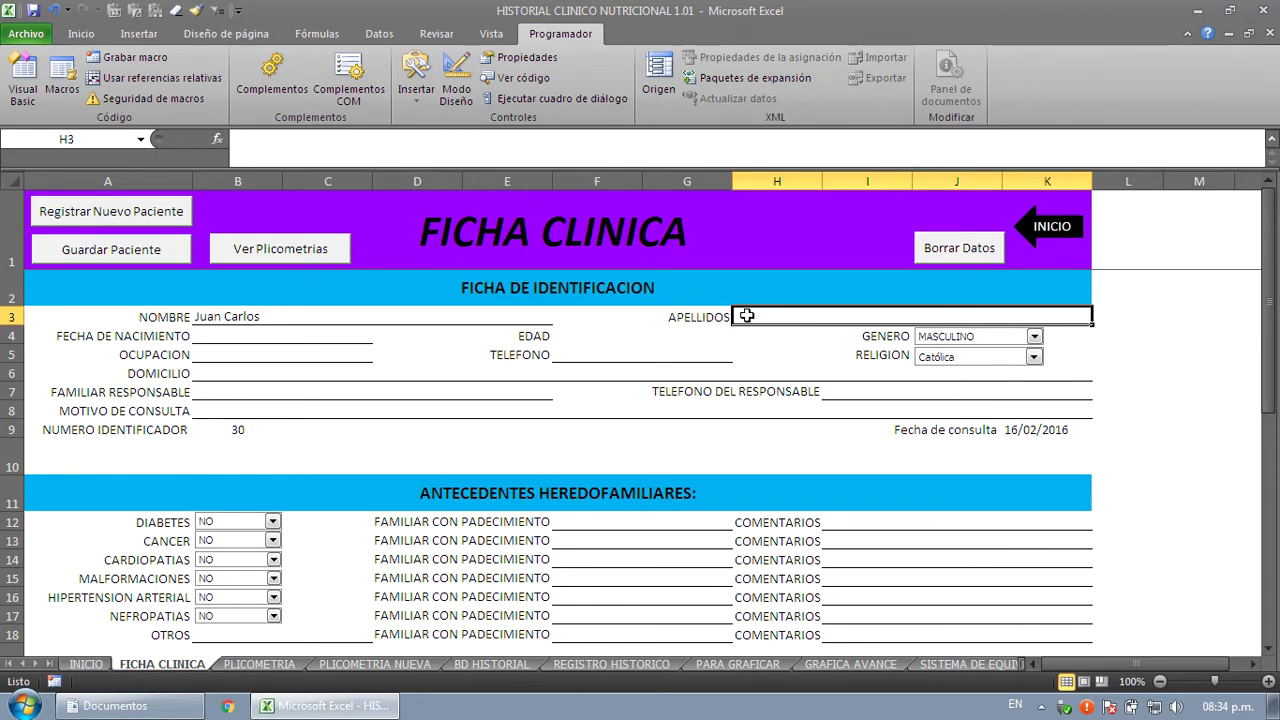
left_click(327, 318)
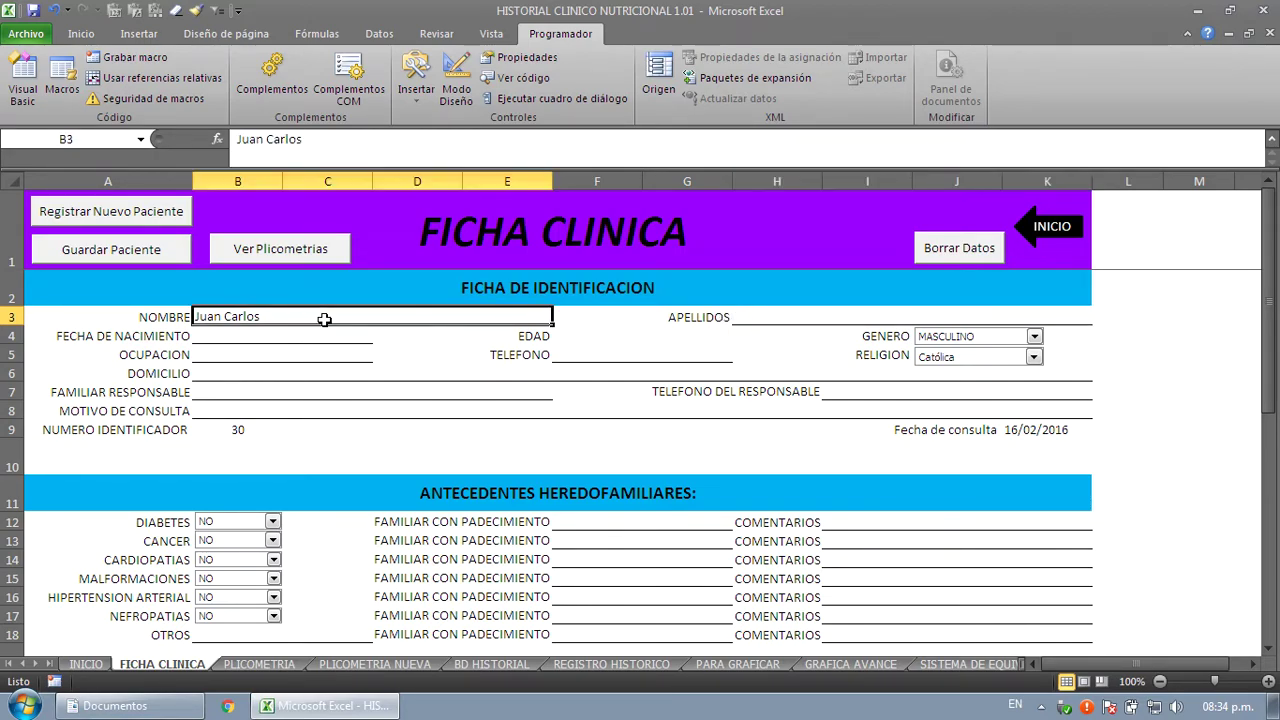
left_click(762, 315)
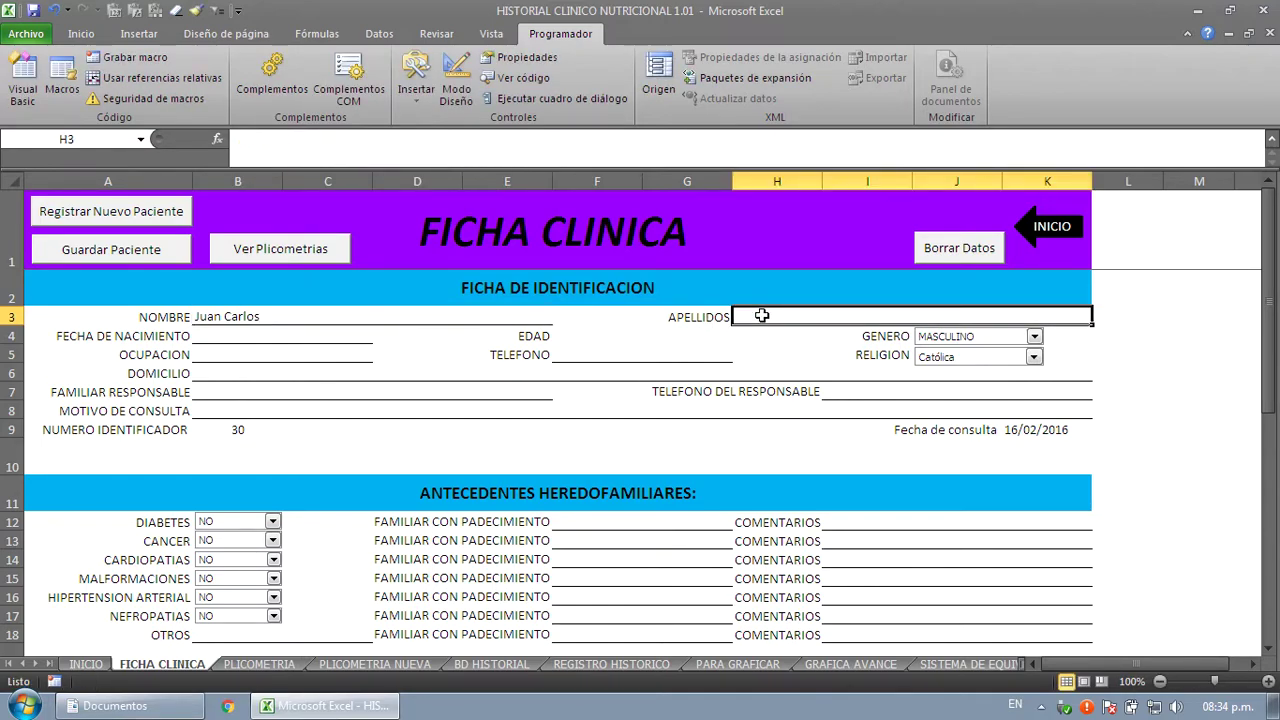
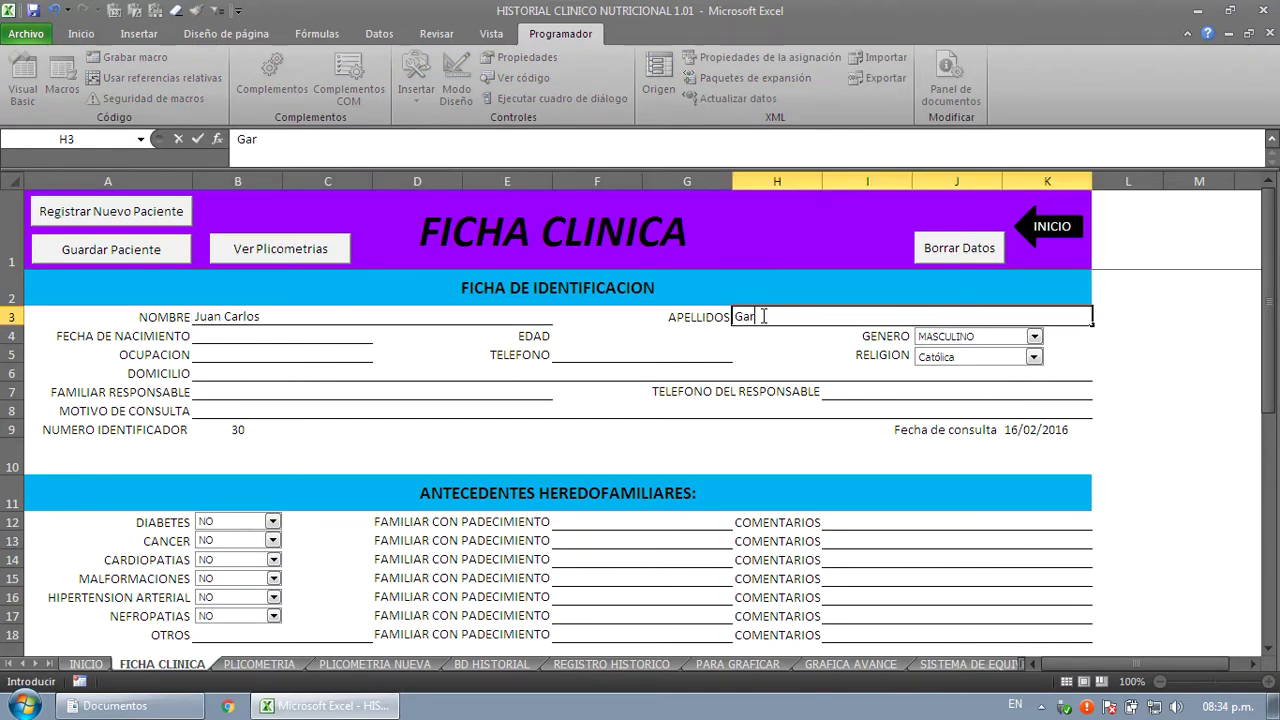
key("Return")
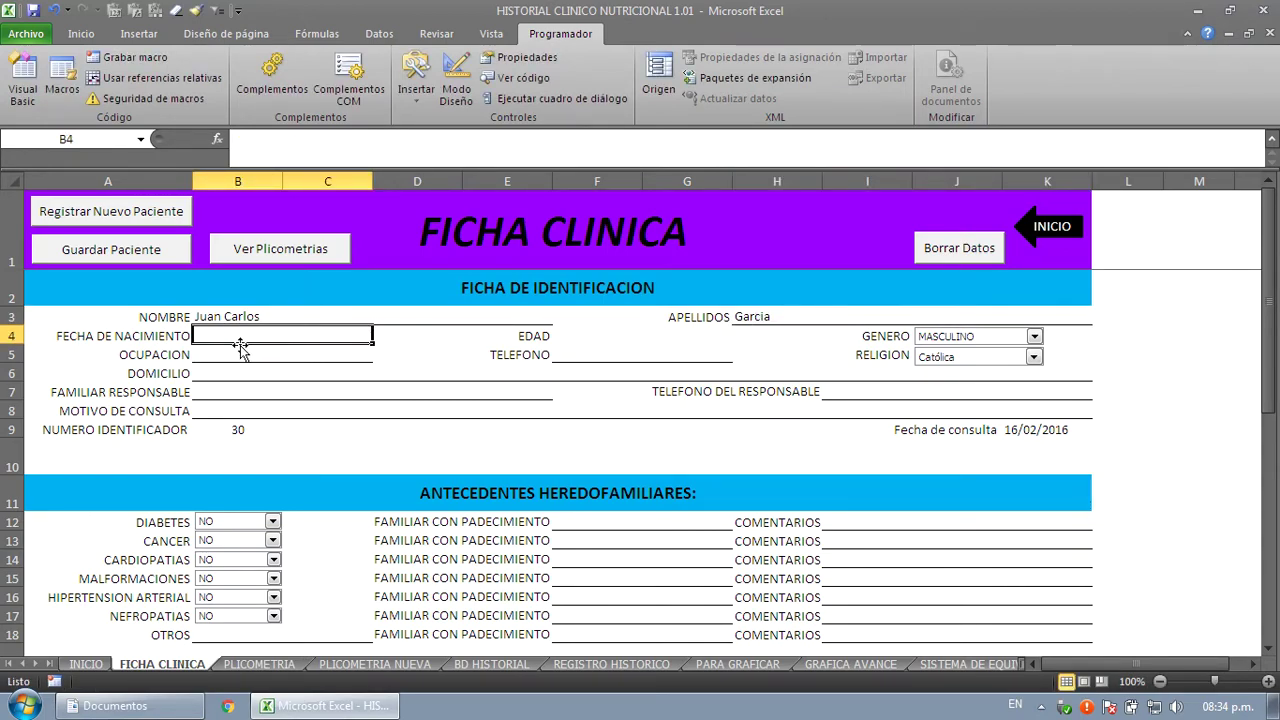
type("19-1-1965")
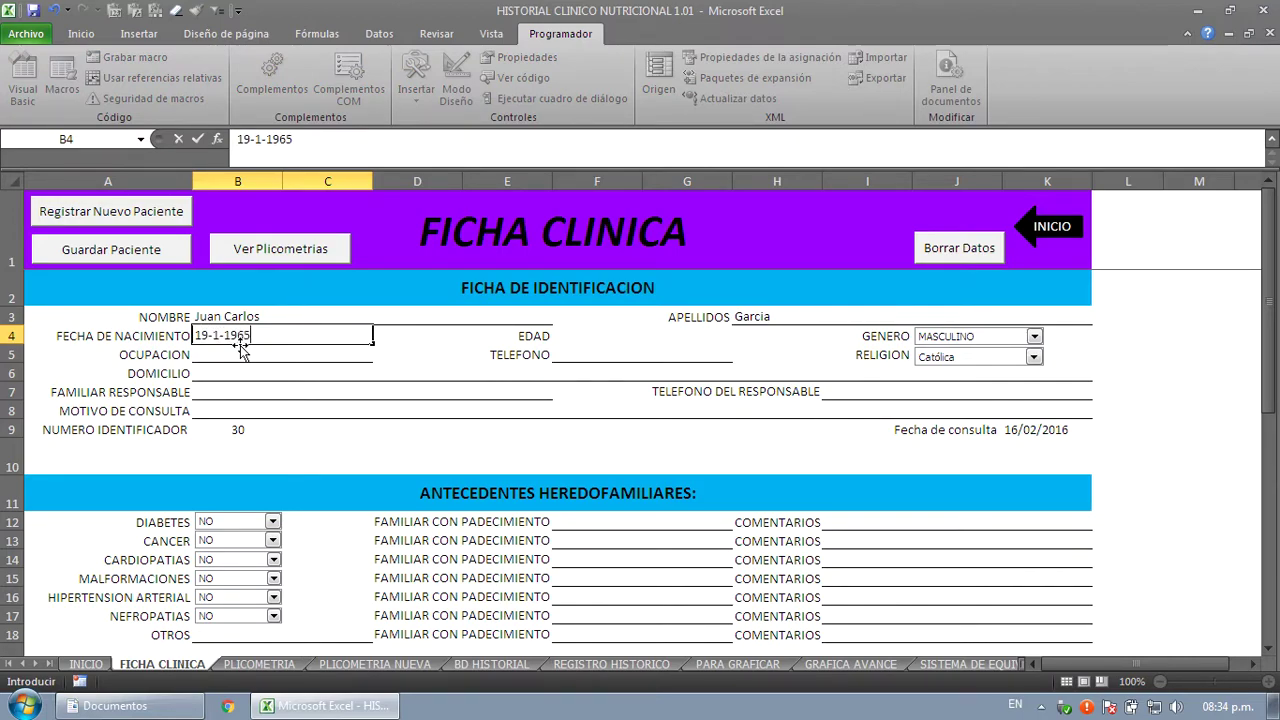
key("Return")
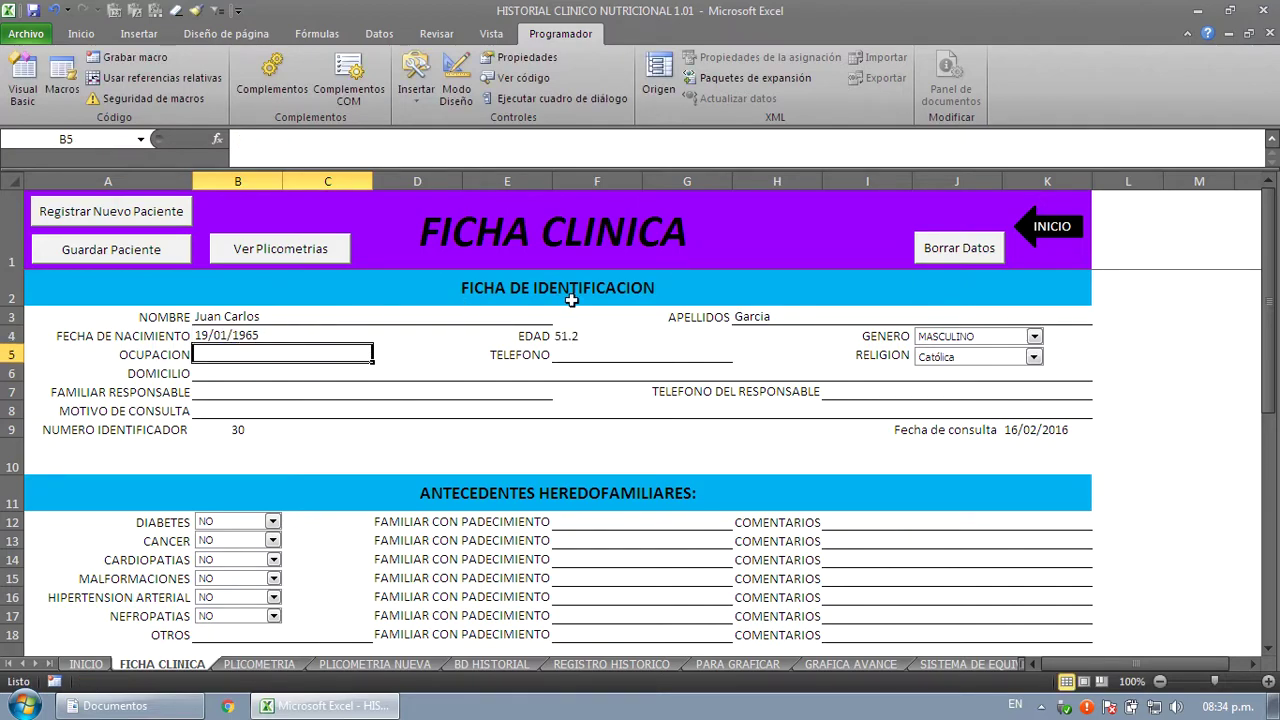
Step: Keep gender as MASCULINO and set the religion to Protestante
left_click(953, 337)
left_click(950, 348)
left_click(945, 358)
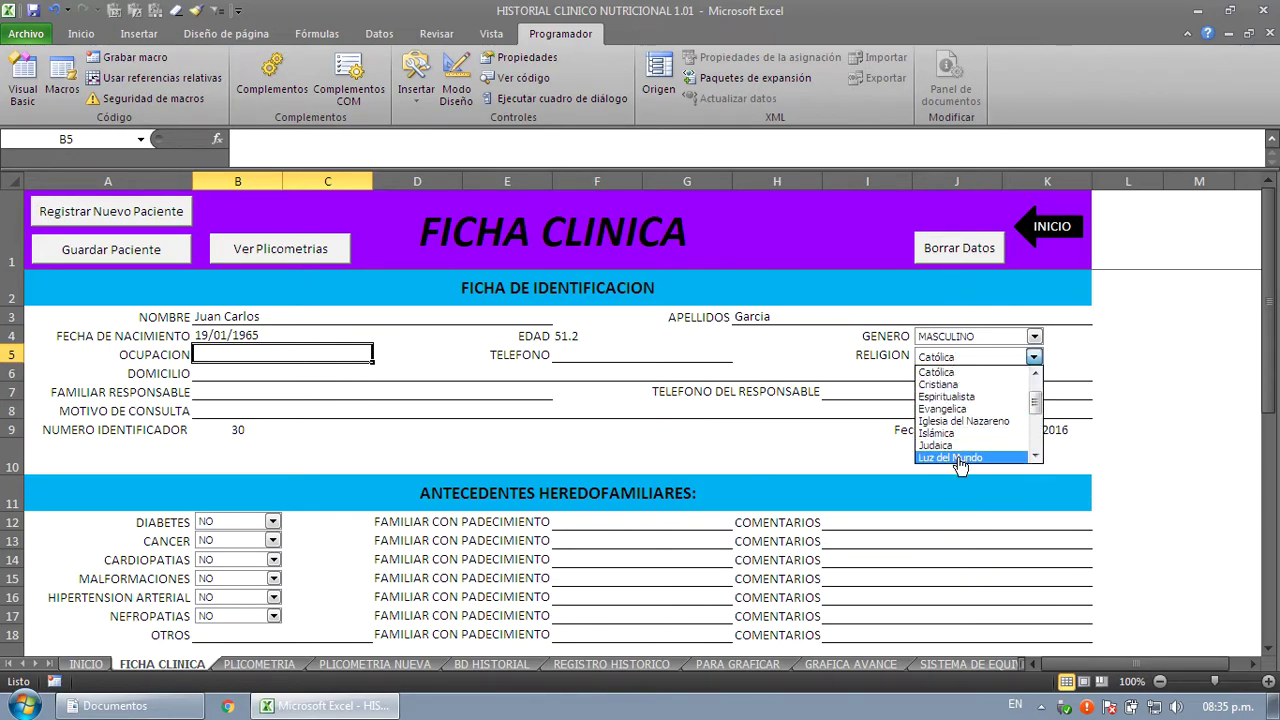
left_click(1034, 455)
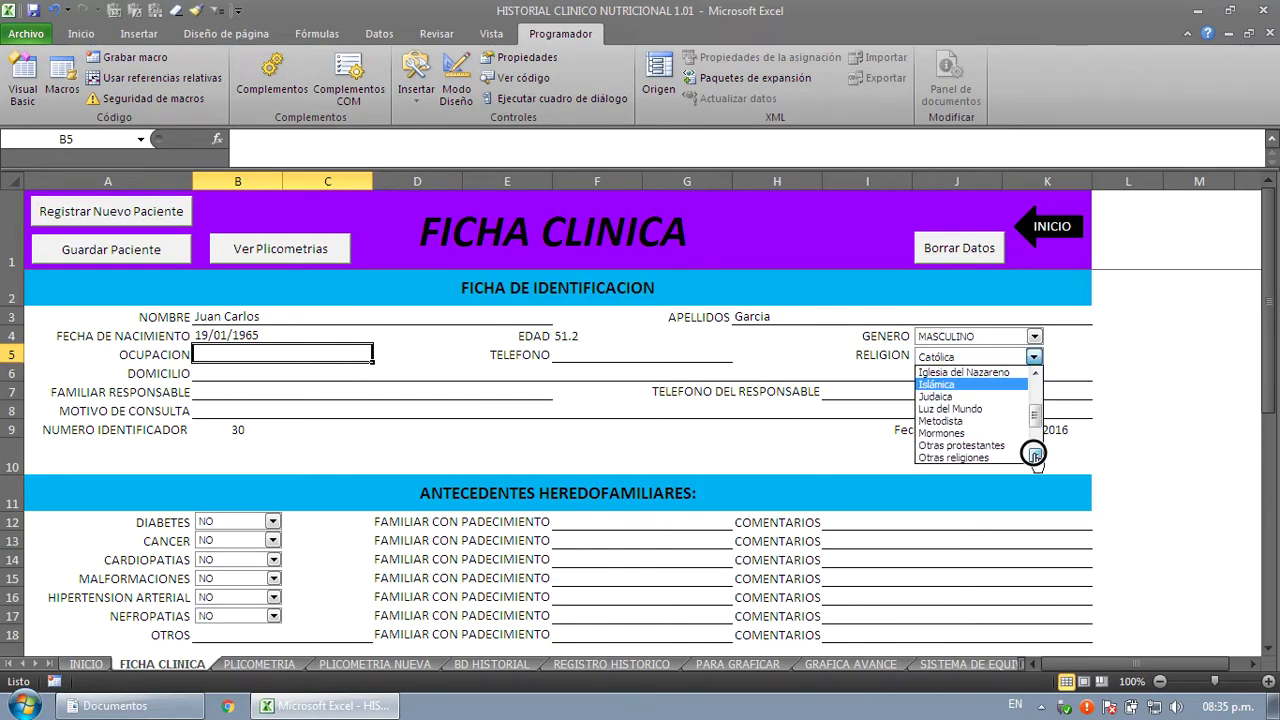
left_click(1034, 455)
left_click(1034, 458)
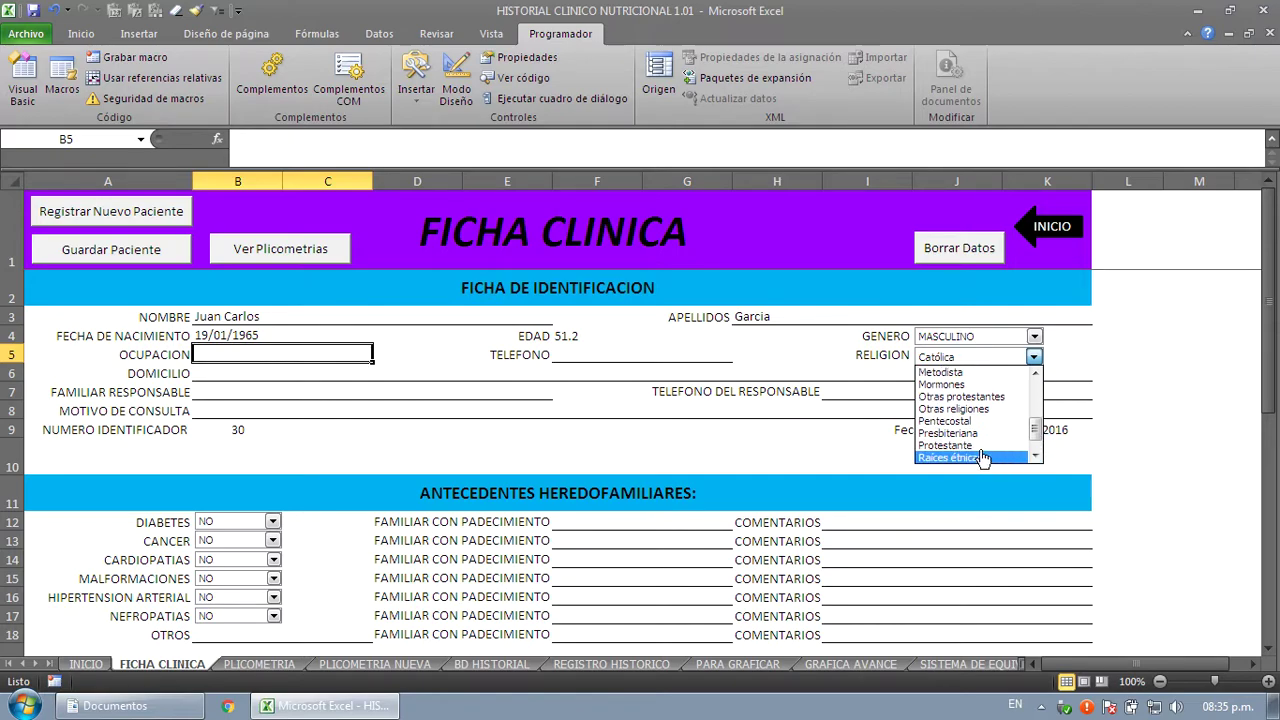
left_click(952, 442)
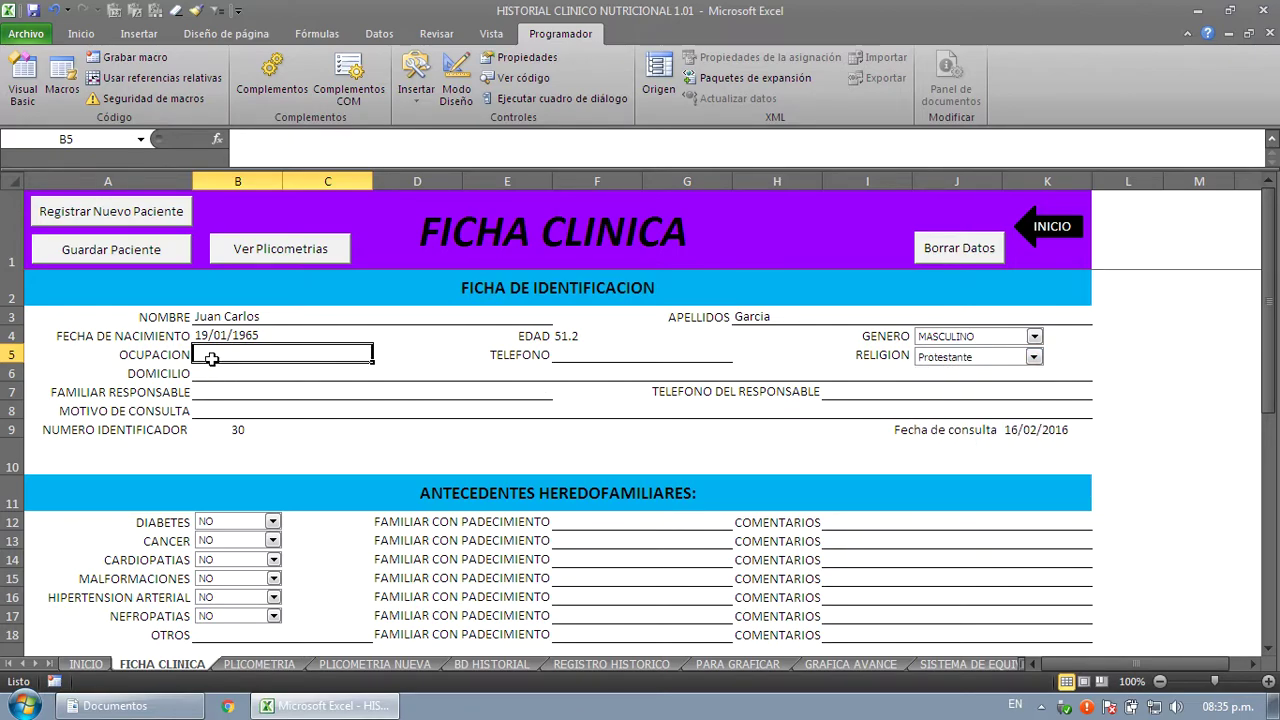
Step: Enter occupation Empleado, the patient's phone number and home address
type("Empleado")
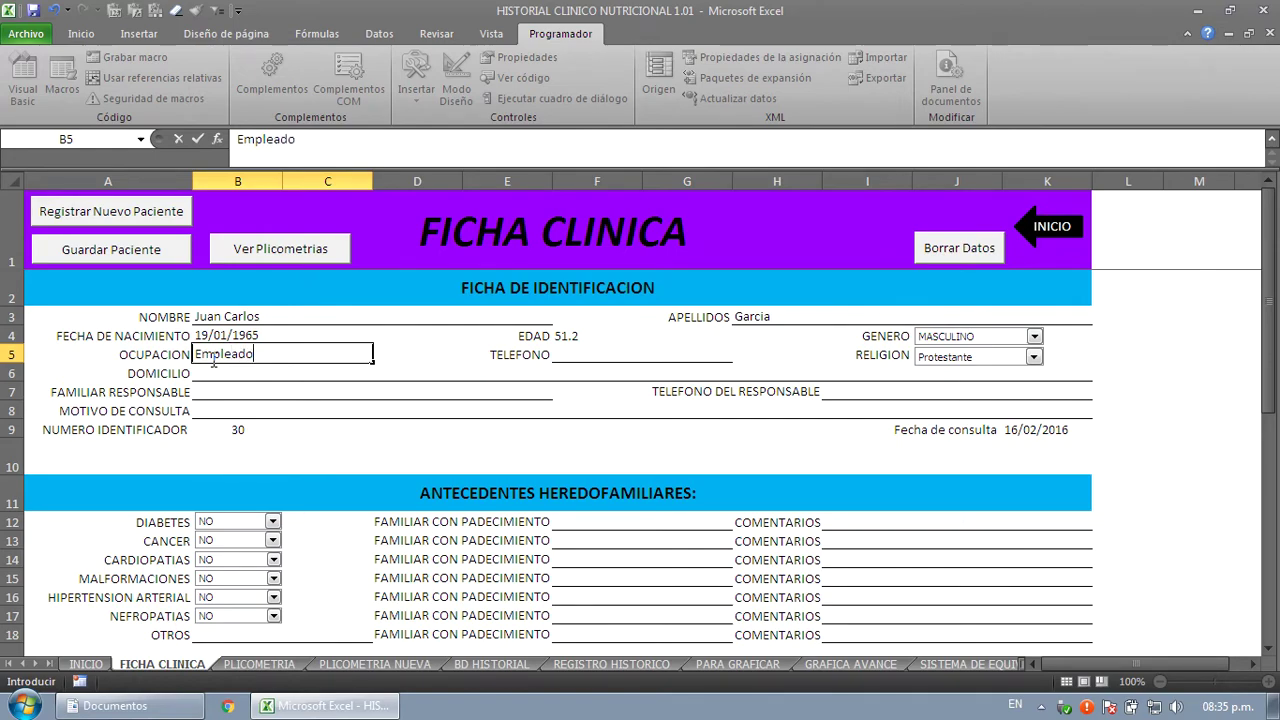
key("Tab")
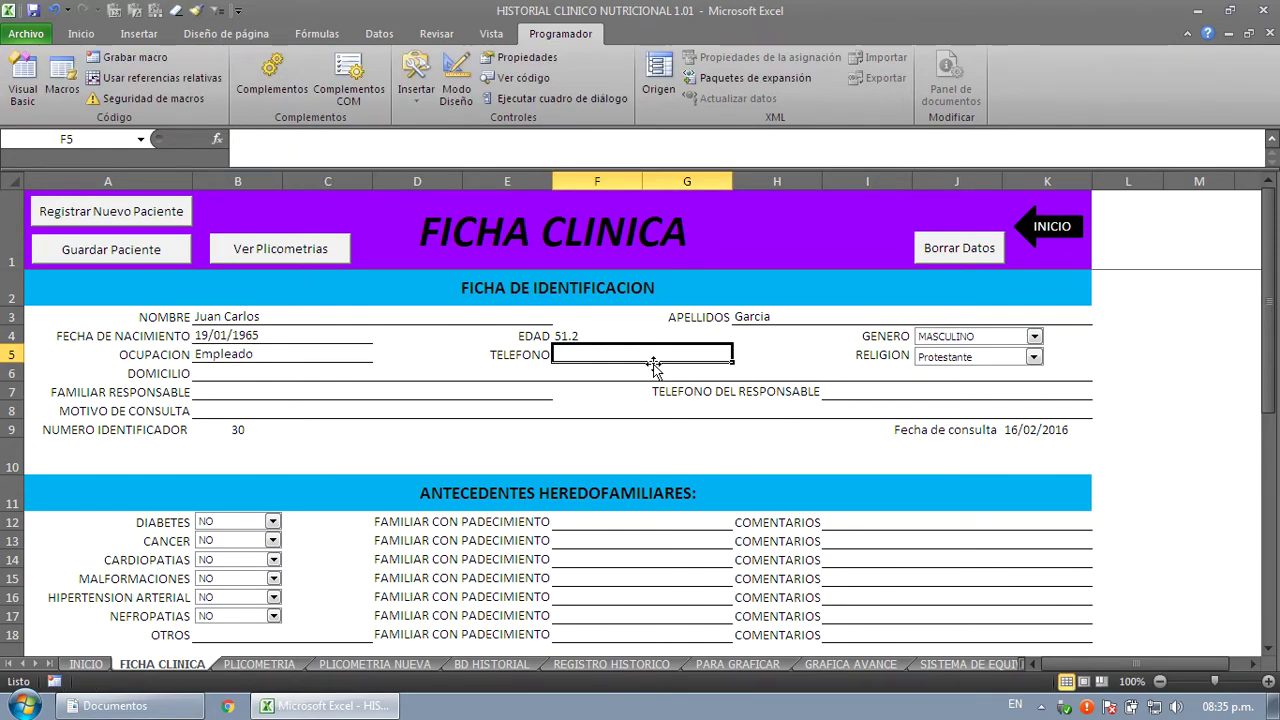
type("123456789")
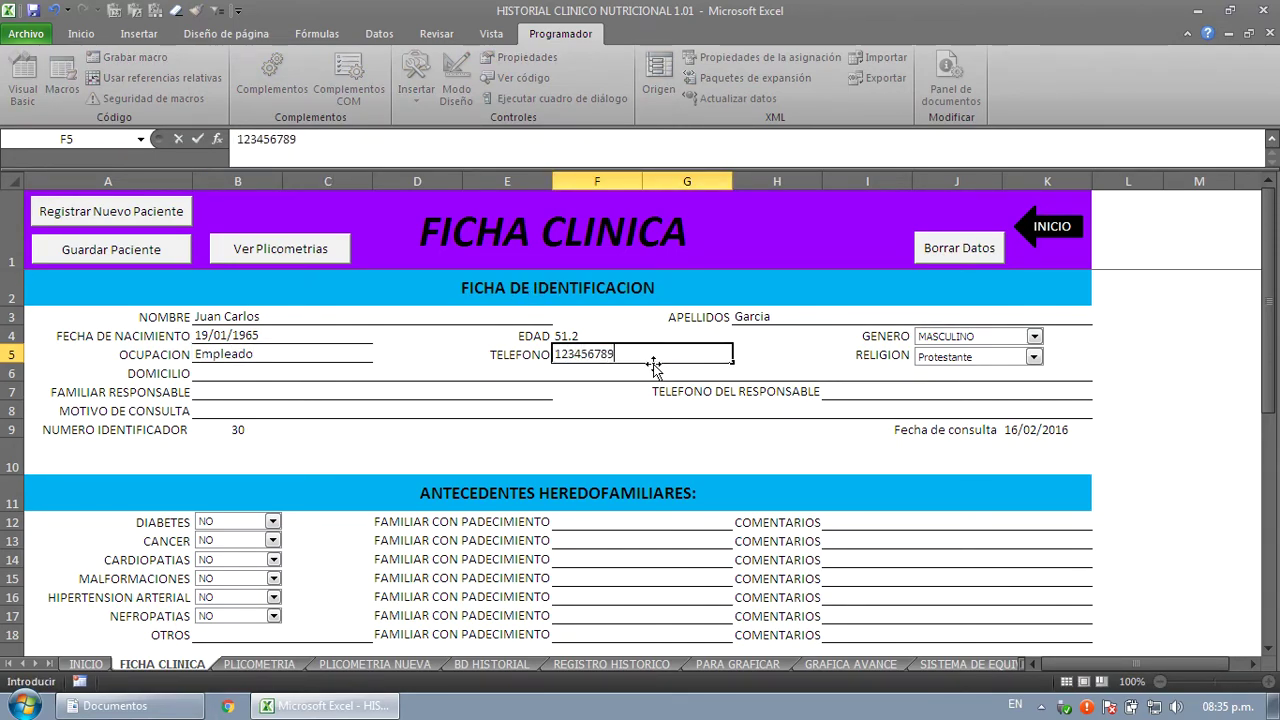
type("0")
key("Return")
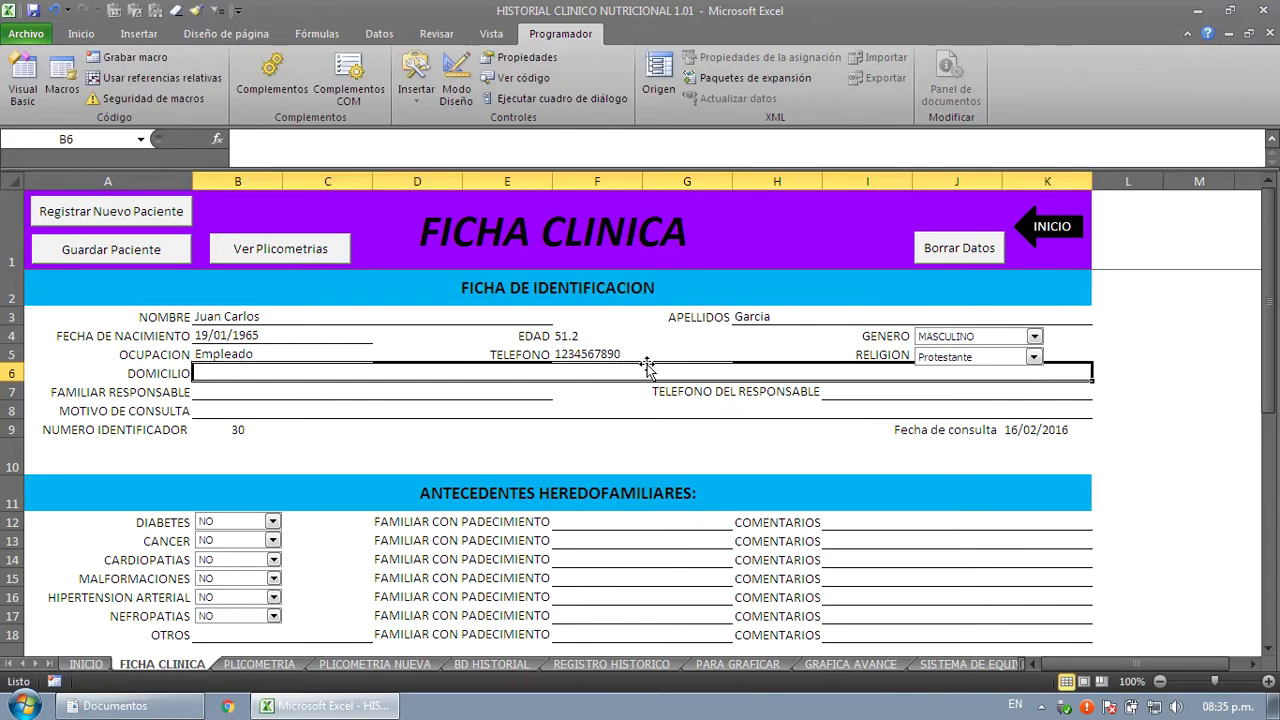
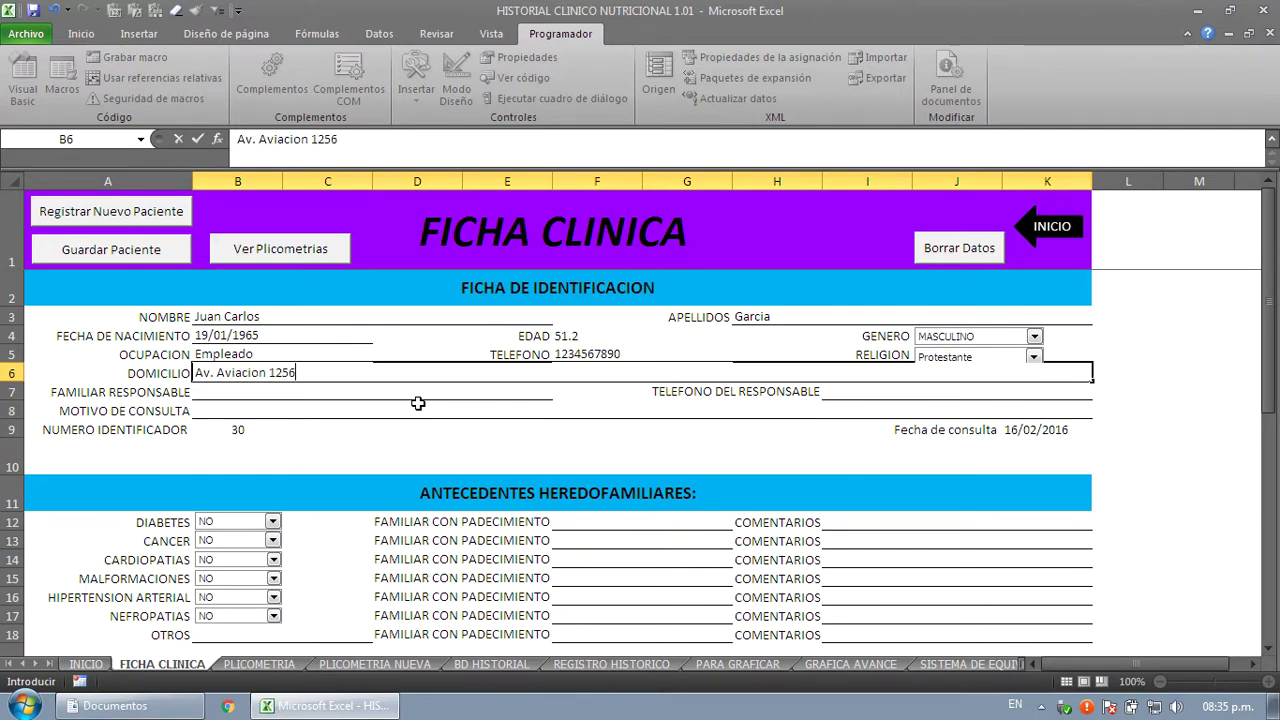
key("Return")
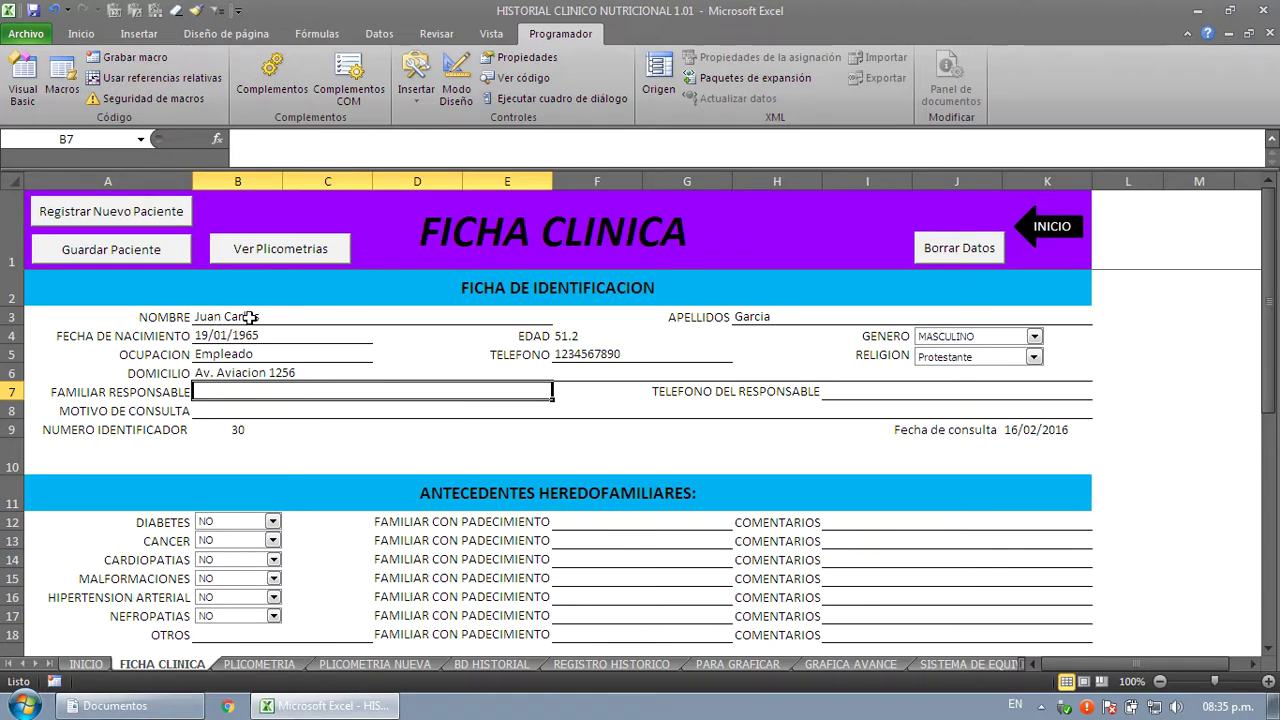
Step: Mark CARDIOPATIAS as SI for the mother, commenting she died of an infarction
scroll(316, 441, "down", 1)
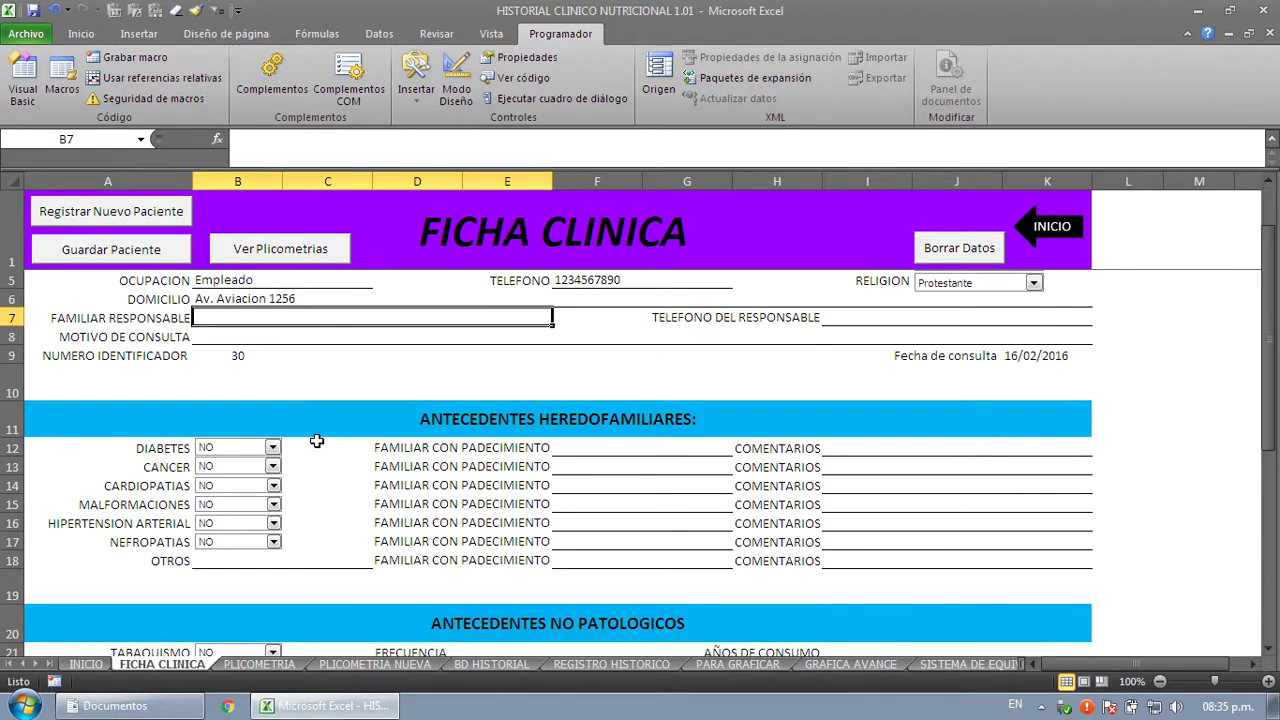
scroll(322, 481, "down", 1)
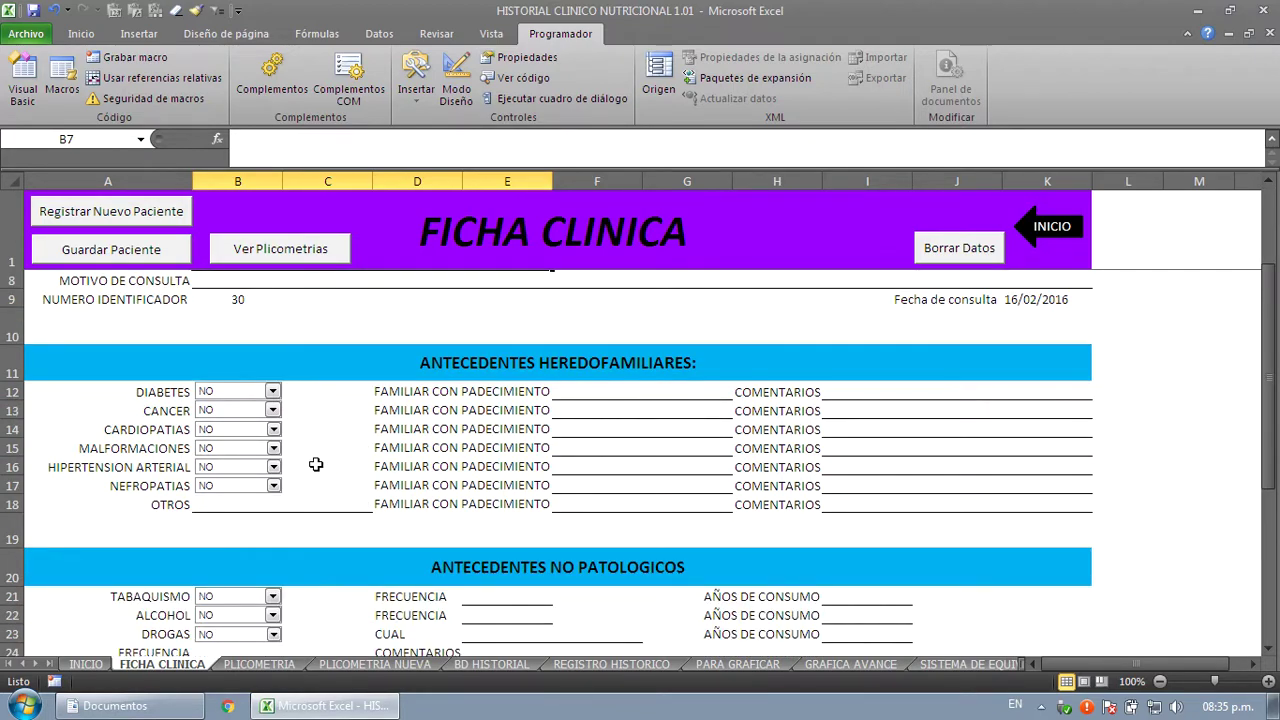
mouse_move(1268, 385)
left_mouse_down()
mouse_move(1268, 370)
mouse_move(1268, 400)
left_mouse_up()
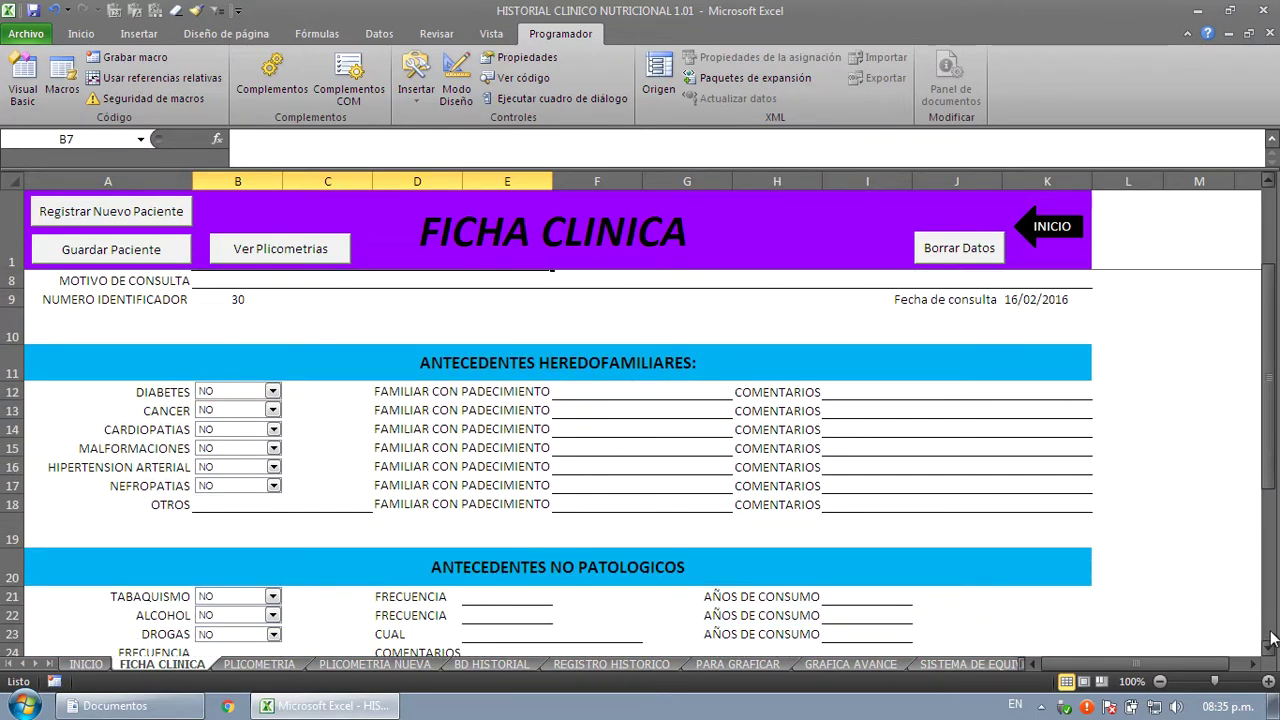
left_click(1272, 640)
left_click_drag(1266, 480, 1266, 448)
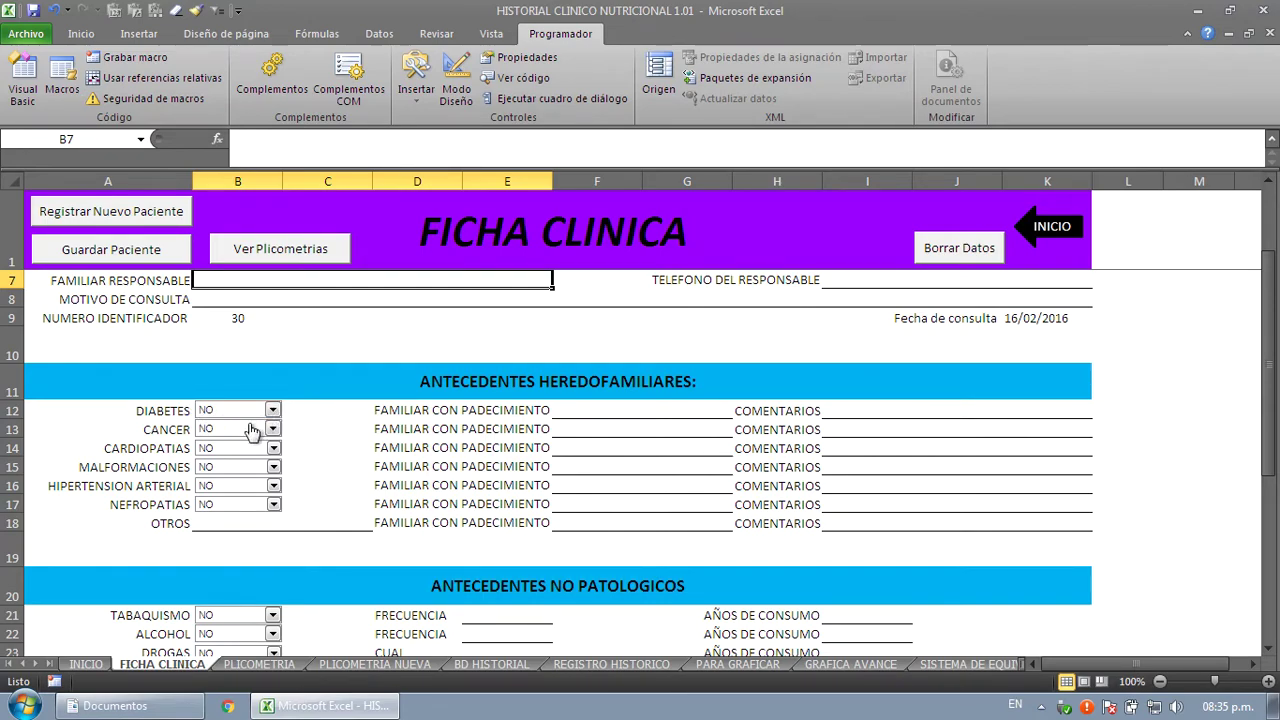
left_click(224, 448)
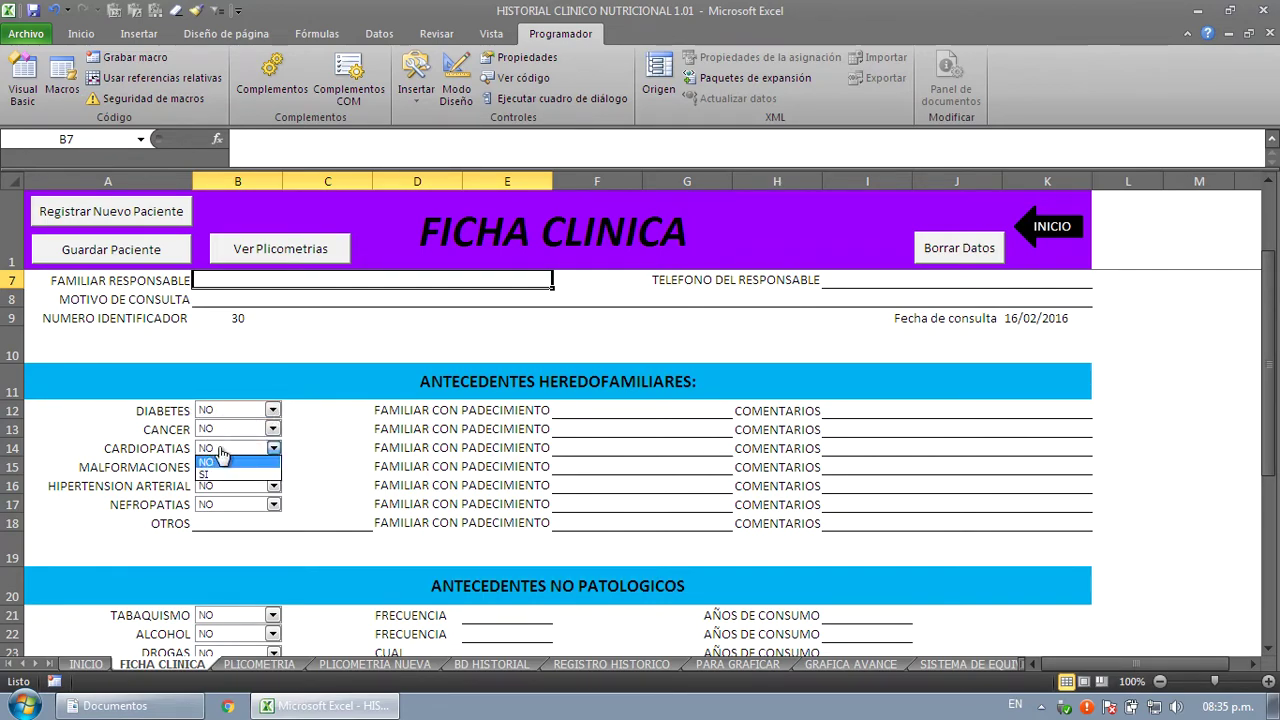
left_click(222, 476)
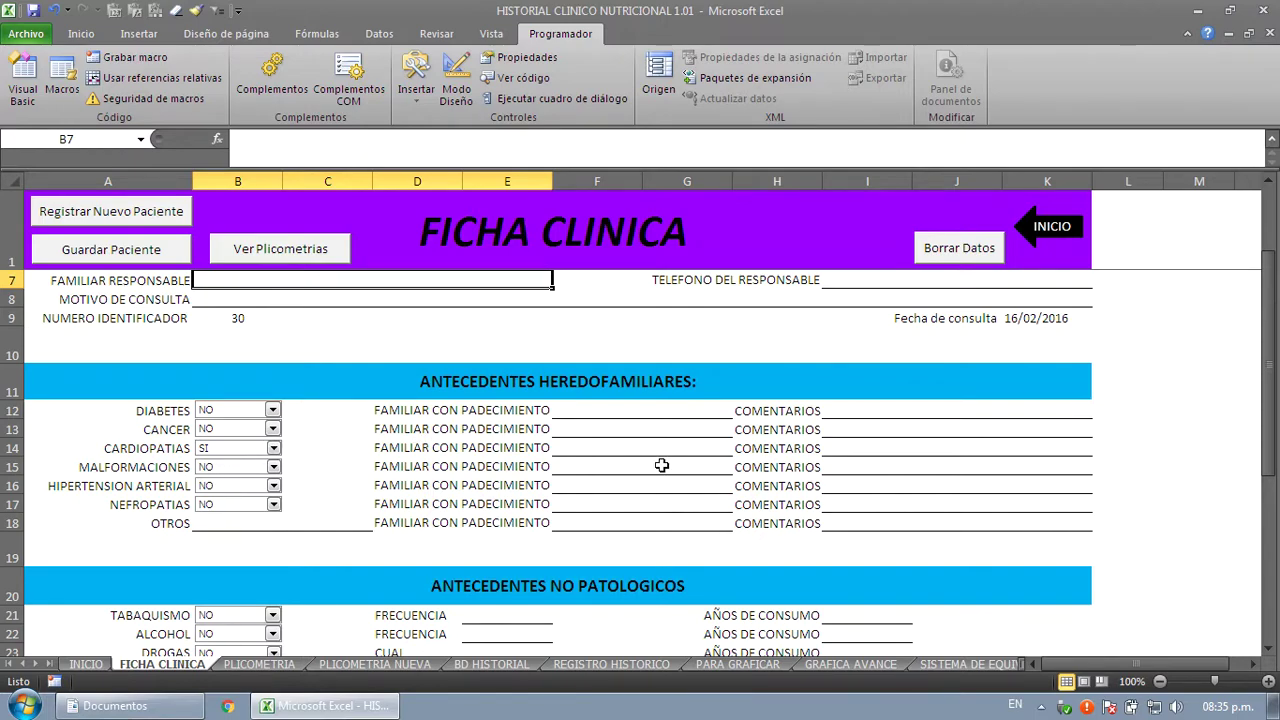
left_click(608, 450)
type("adre")
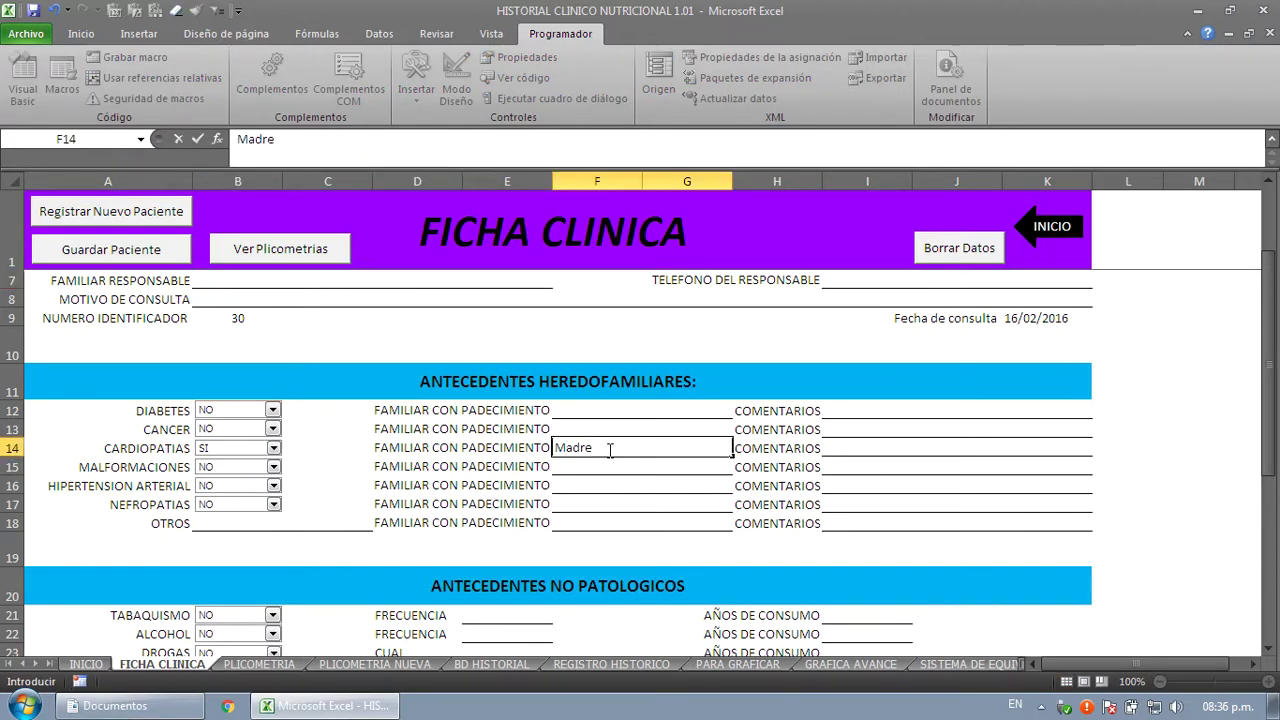
key("Tab")
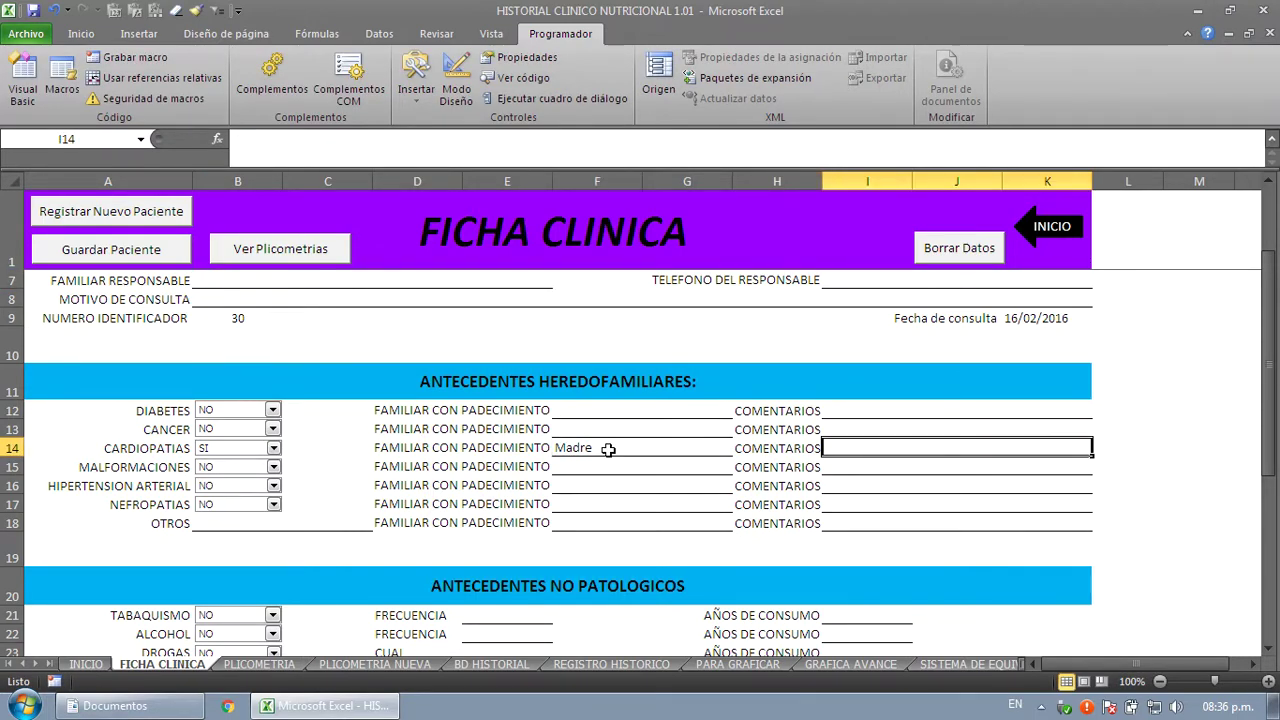
type("mur")
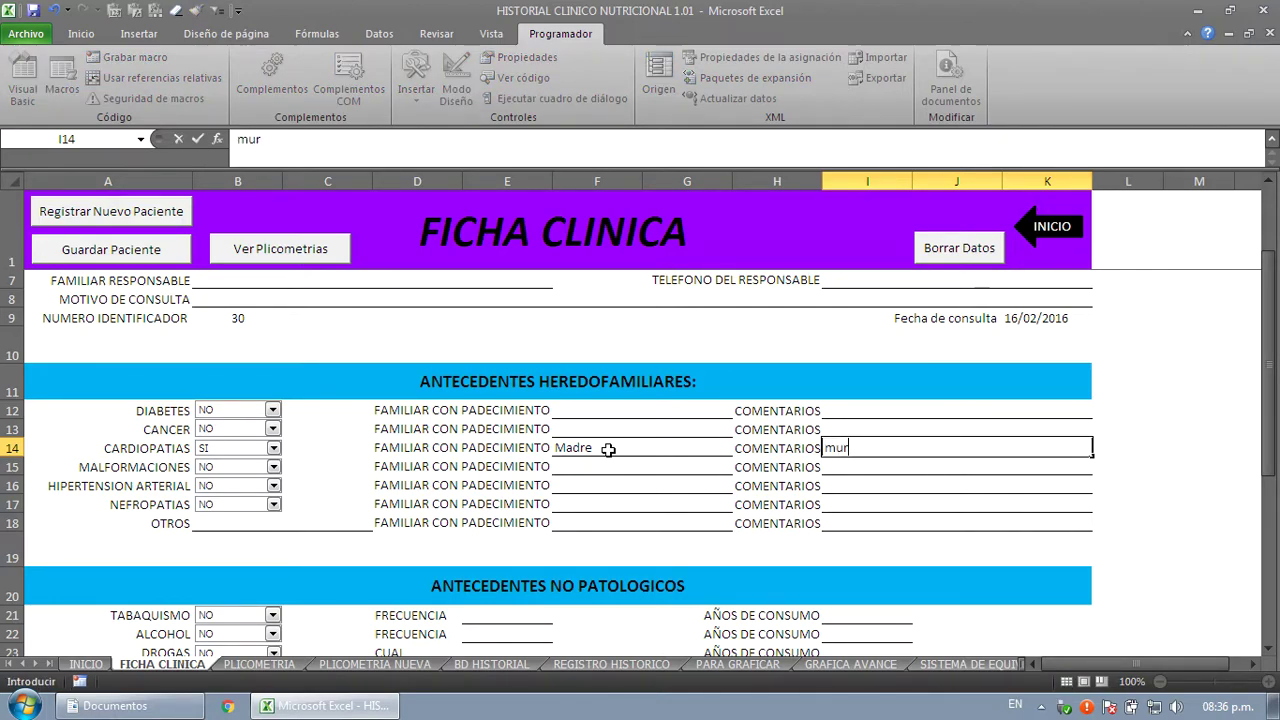
type("io de infarto")
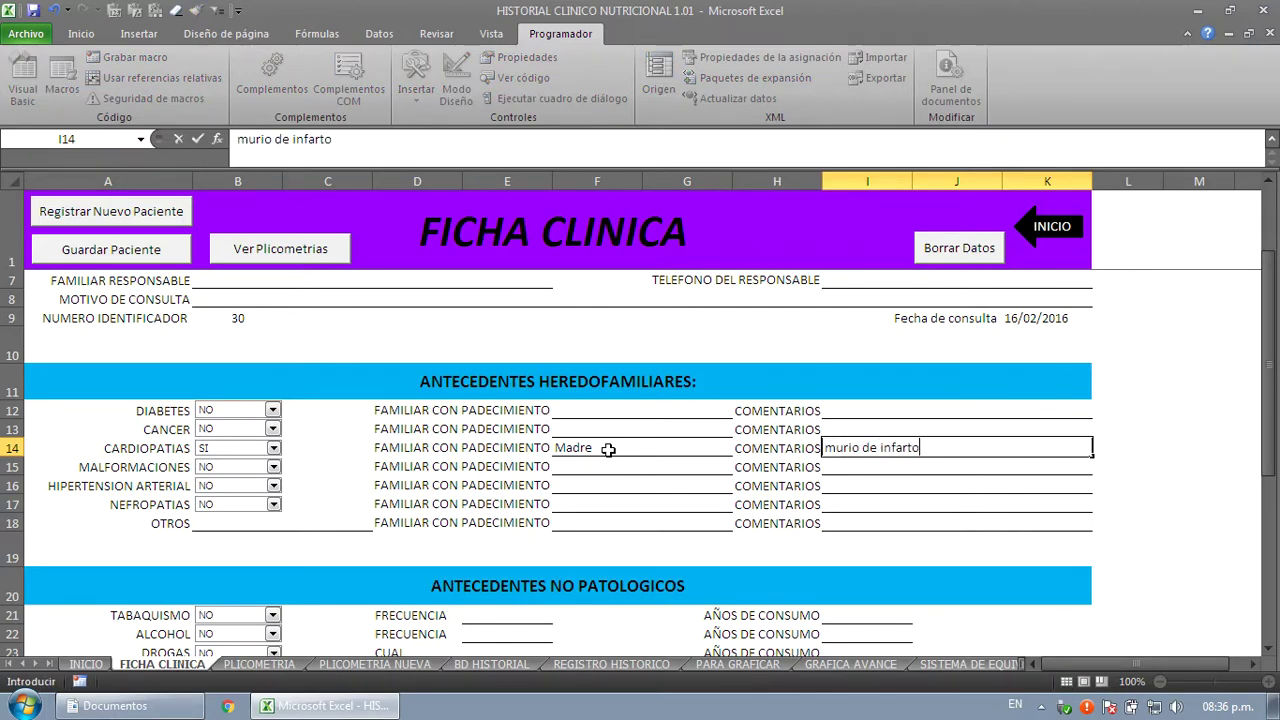
key("Return")
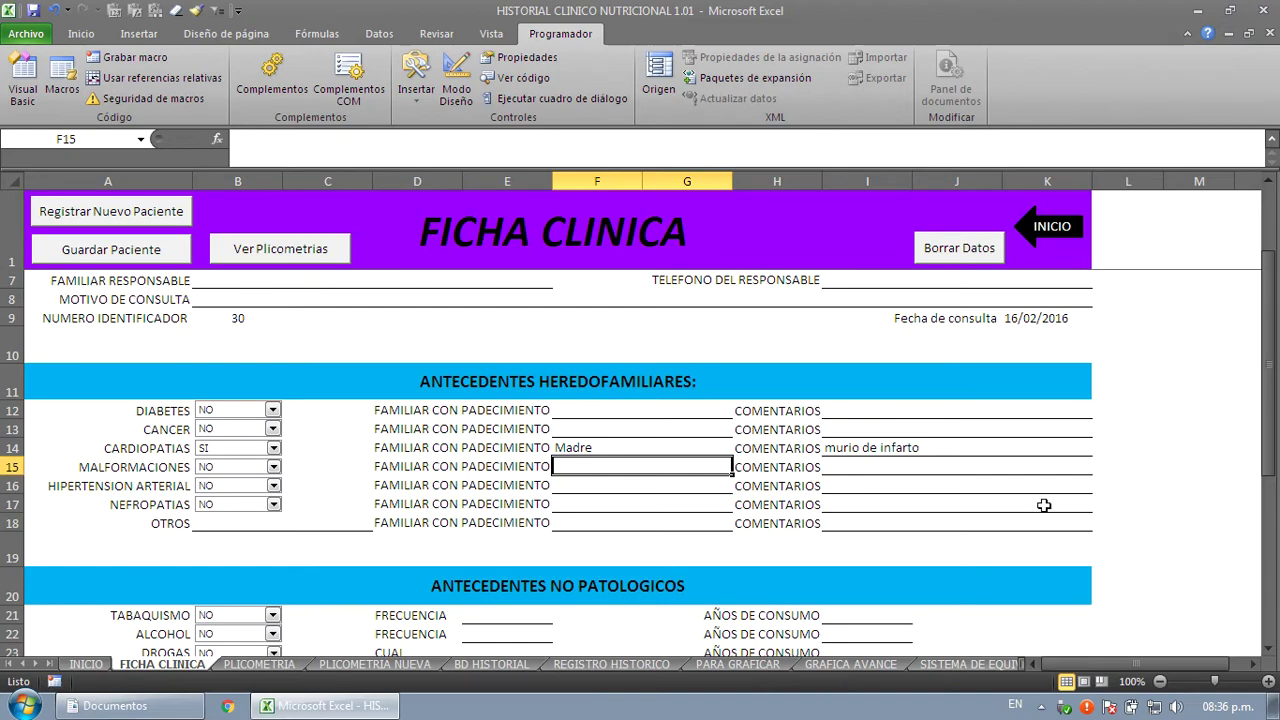
left_click(942, 449)
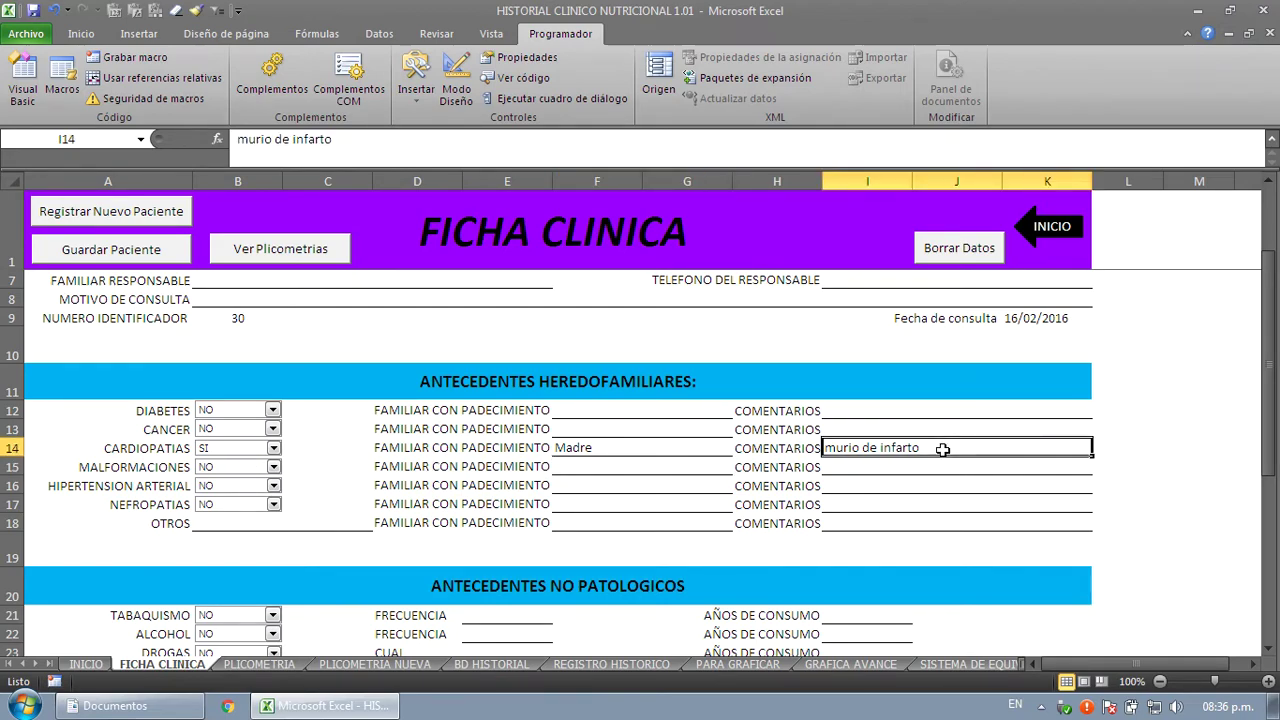
Step: Mark HIPERTENSION ARTERIAL as SI for the mother and add a comment
left_click(214, 487)
left_click(212, 505)
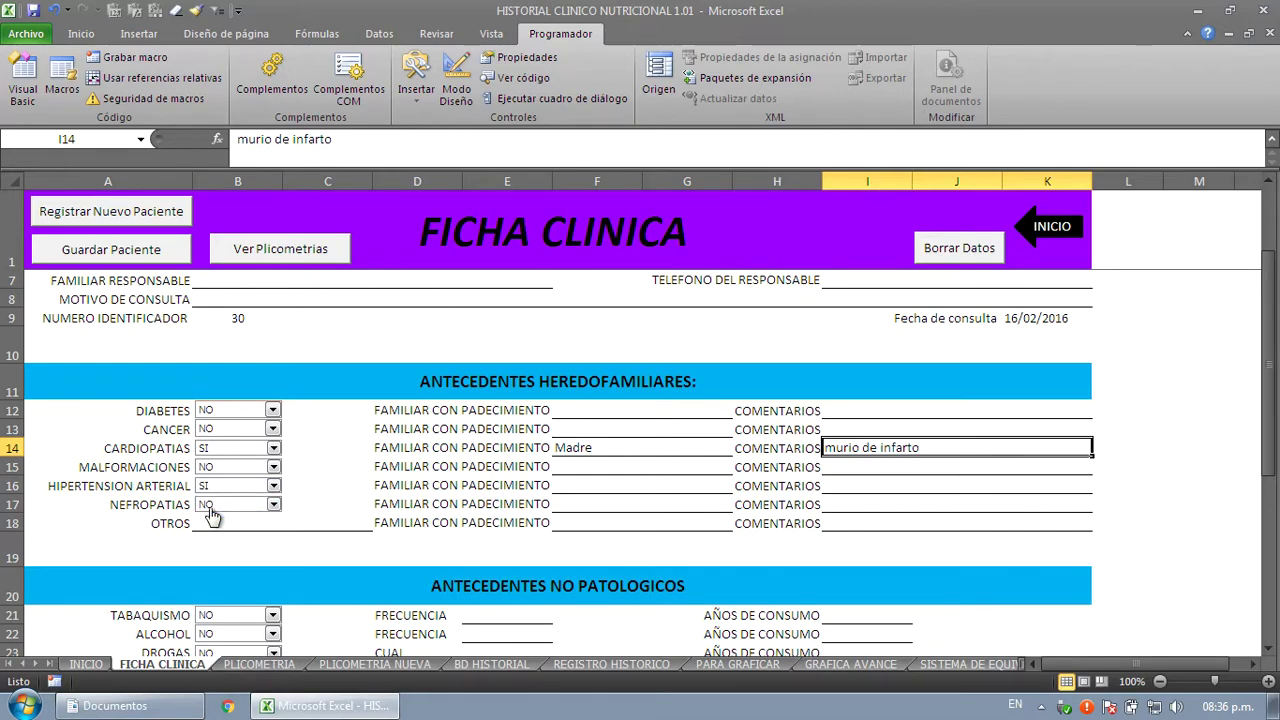
left_click(563, 488)
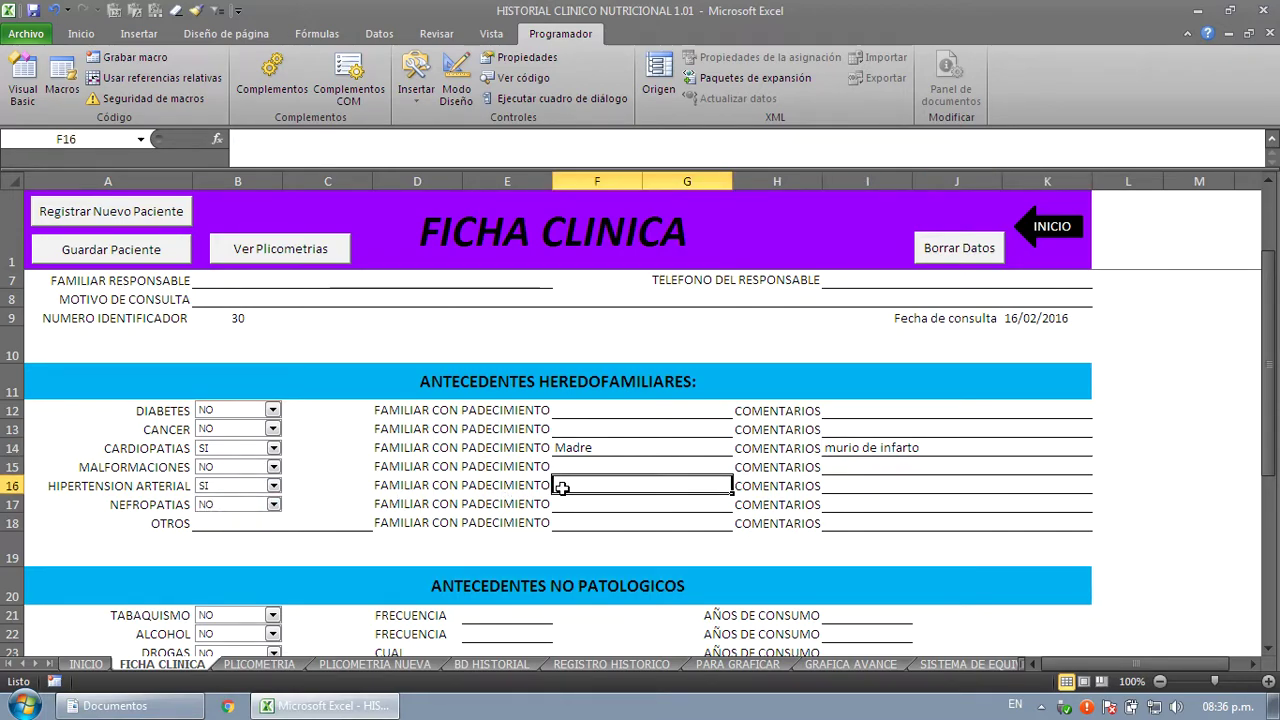
type("madre")
key("Tab")
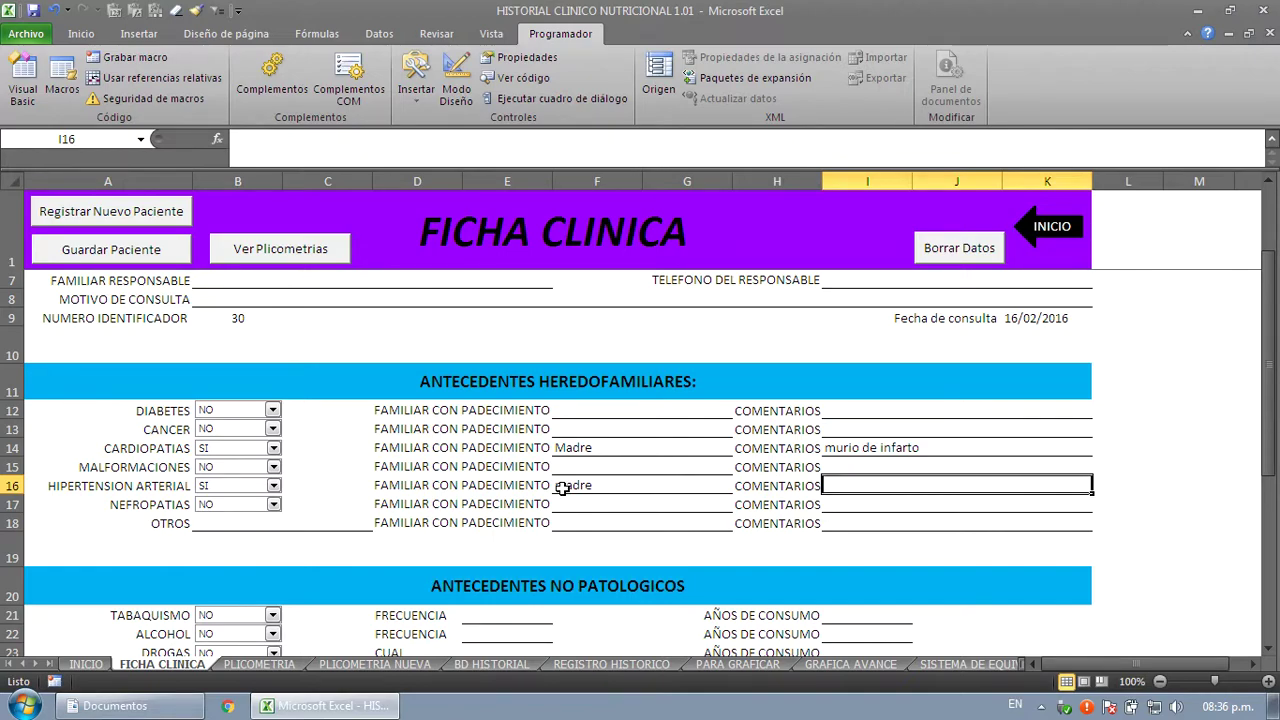
type("ella no se cu")
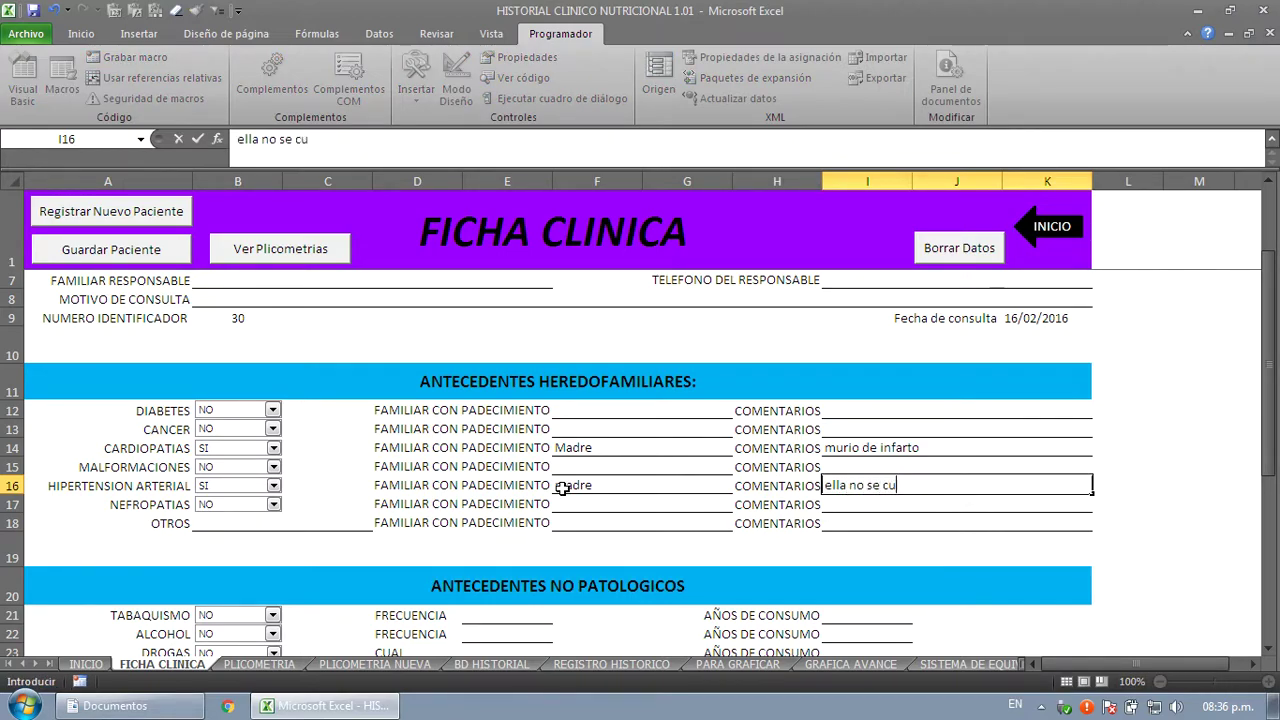
type("idaba laalime")
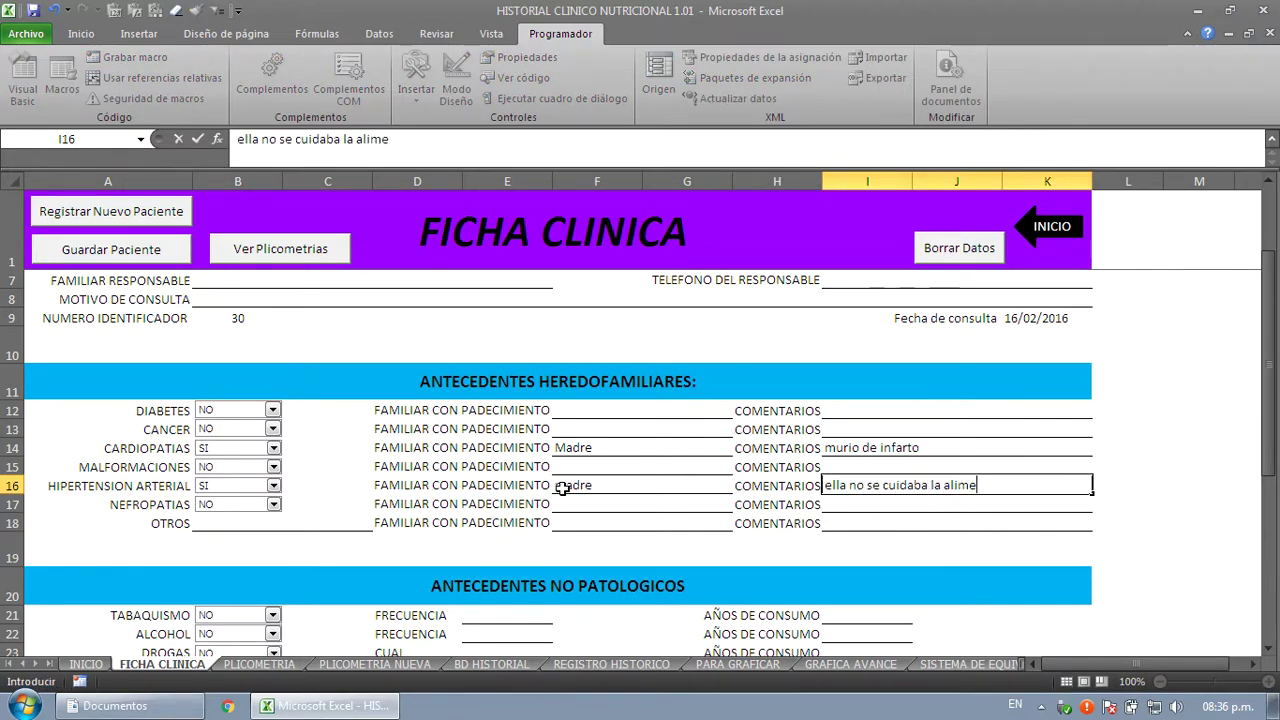
type("on p")
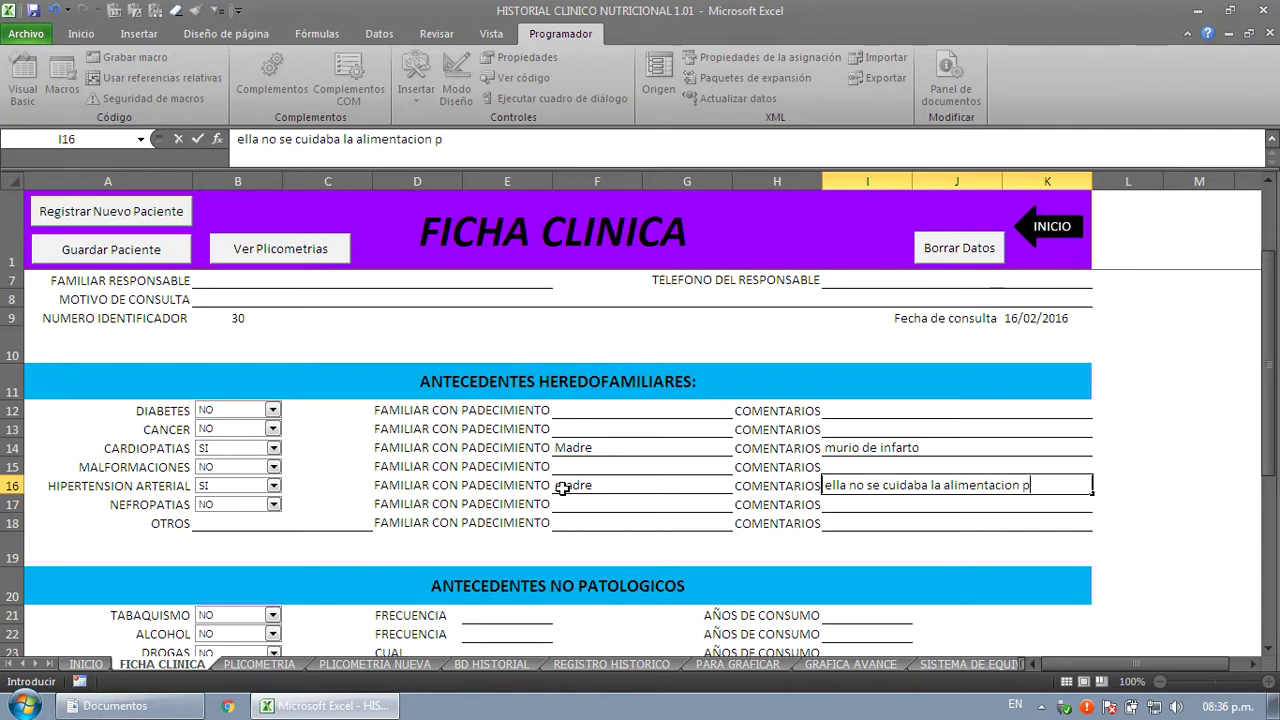
type("des")
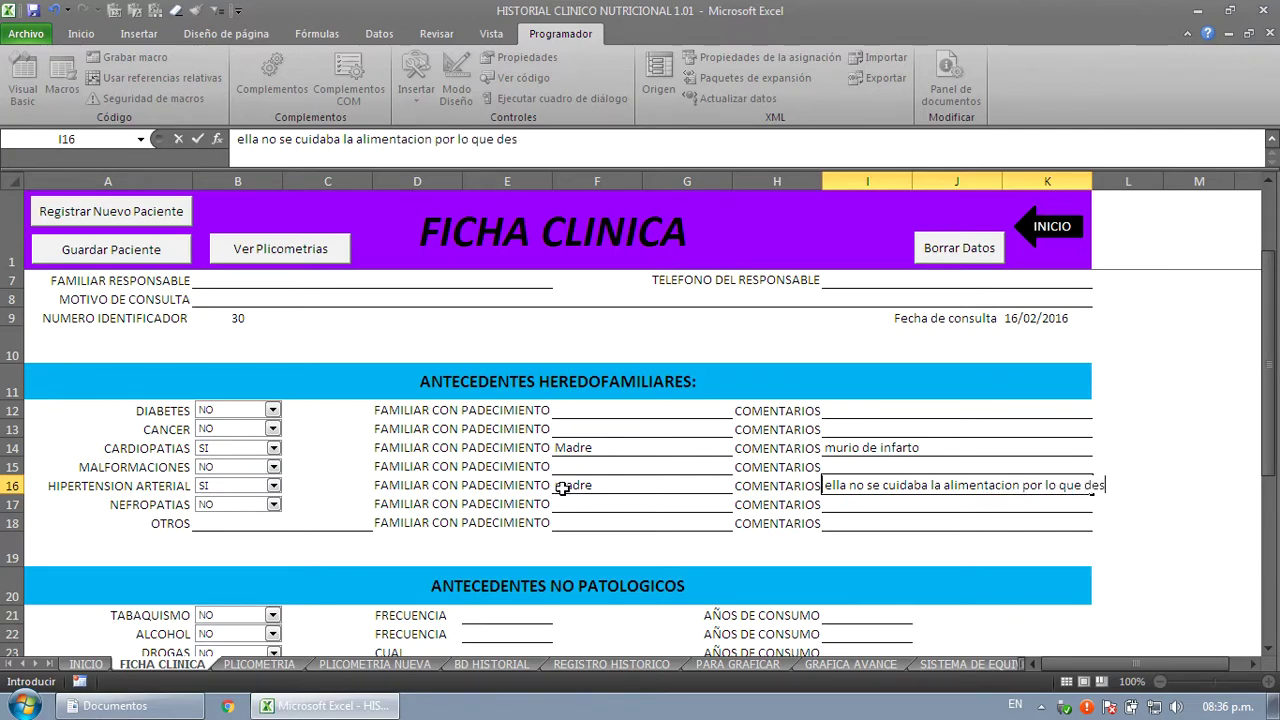
type("lo so")
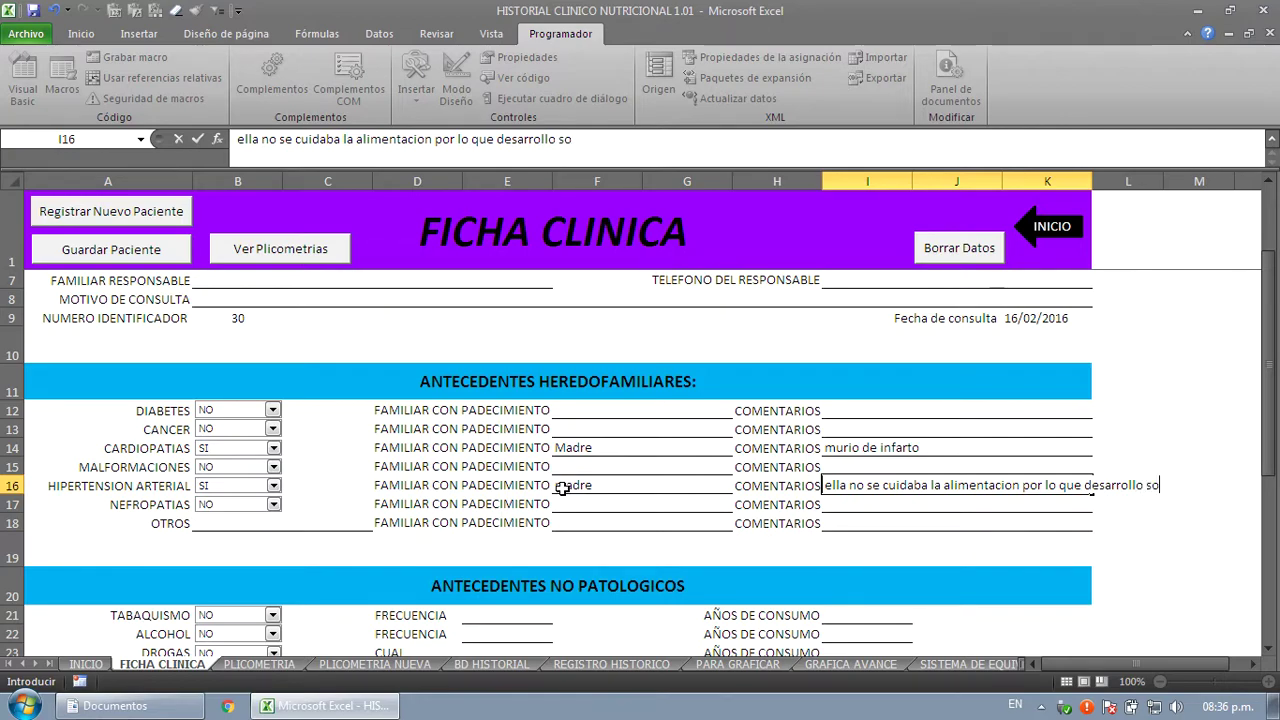
type("peso")
left_click(563, 488)
left_click(924, 488)
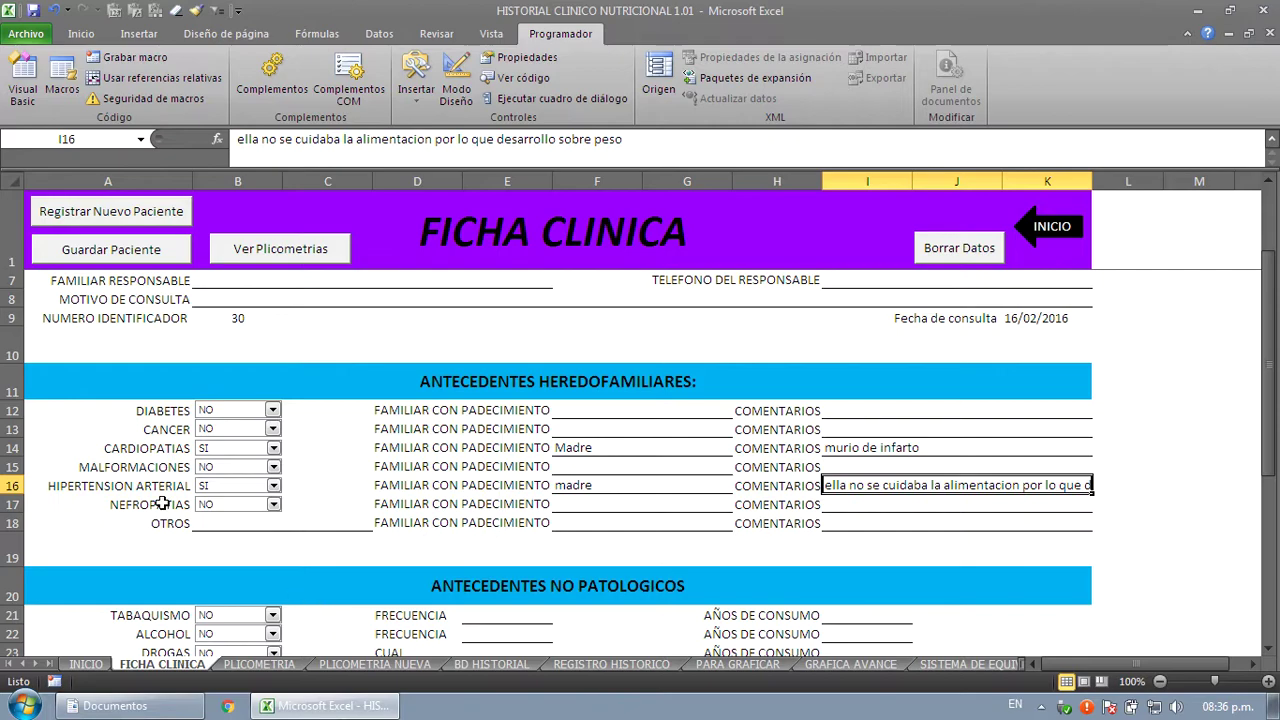
left_click(213, 522)
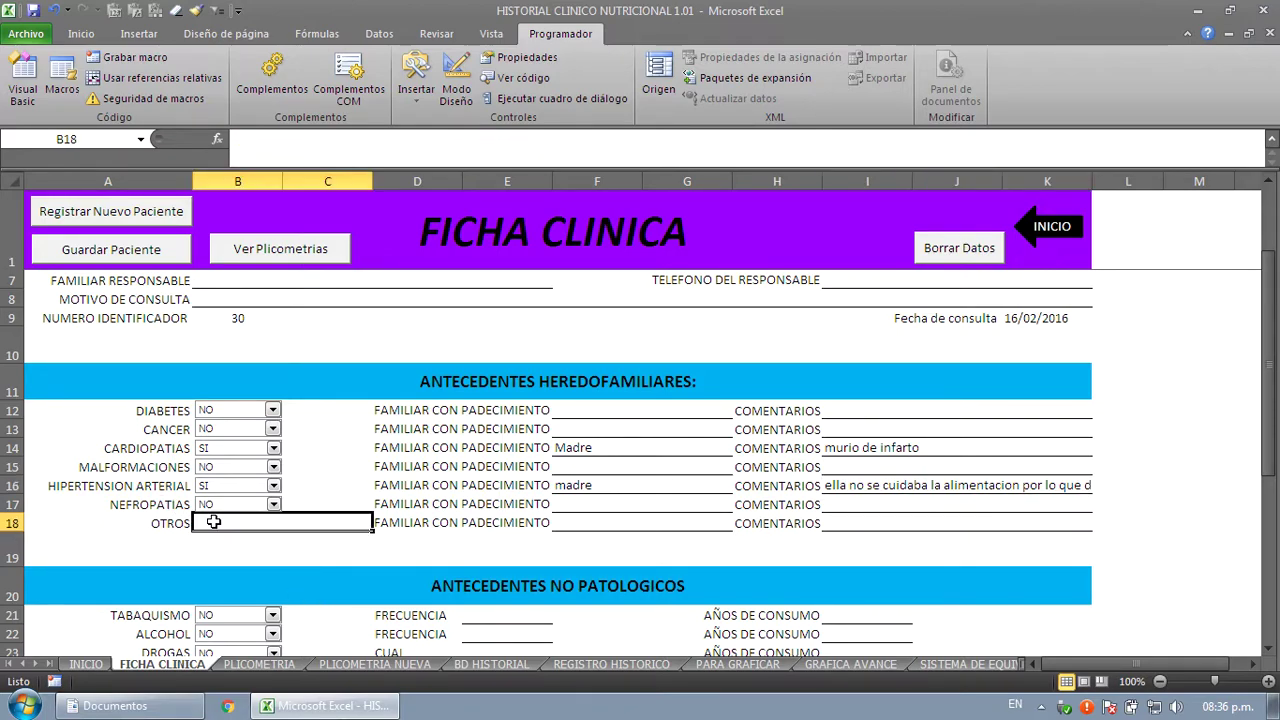
left_click(617, 524)
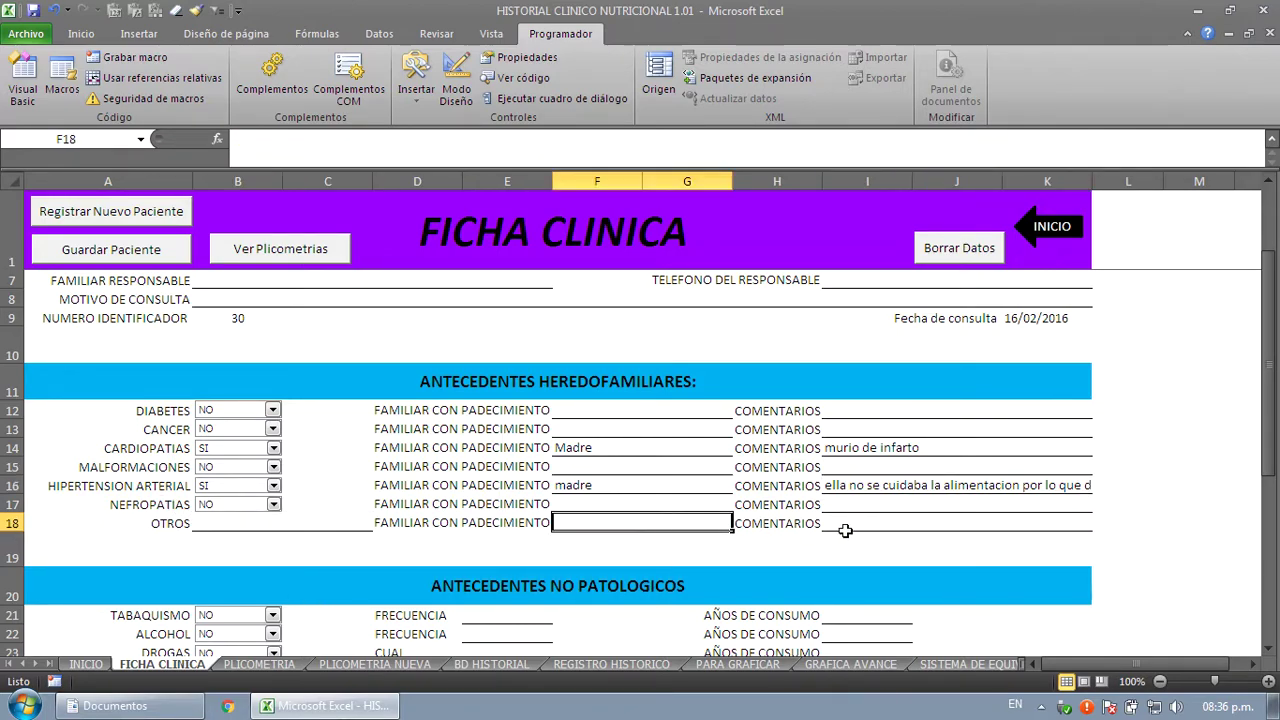
Step: Record alcohol use as SI, weekly (semanal), for 20 years
left_click(869, 518)
scroll(580, 520, "down", 2)
scroll(580, 524, "down", 1)
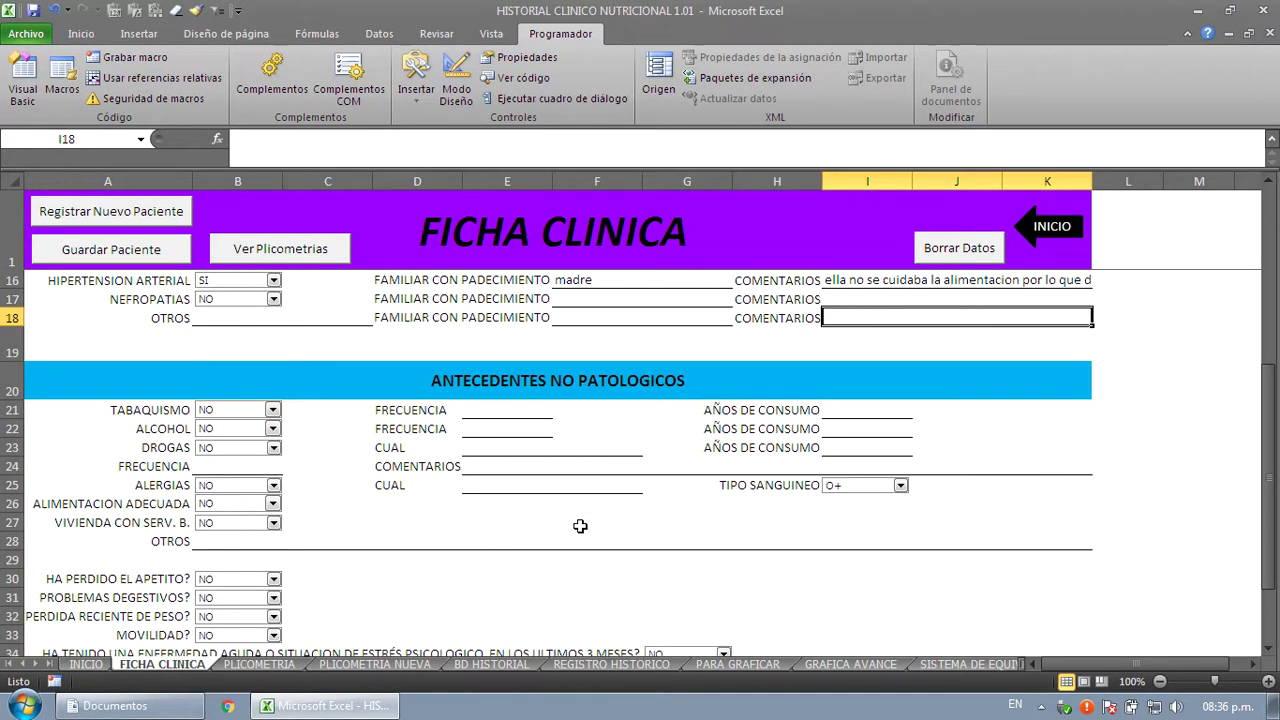
scroll(580, 526, "down", 1)
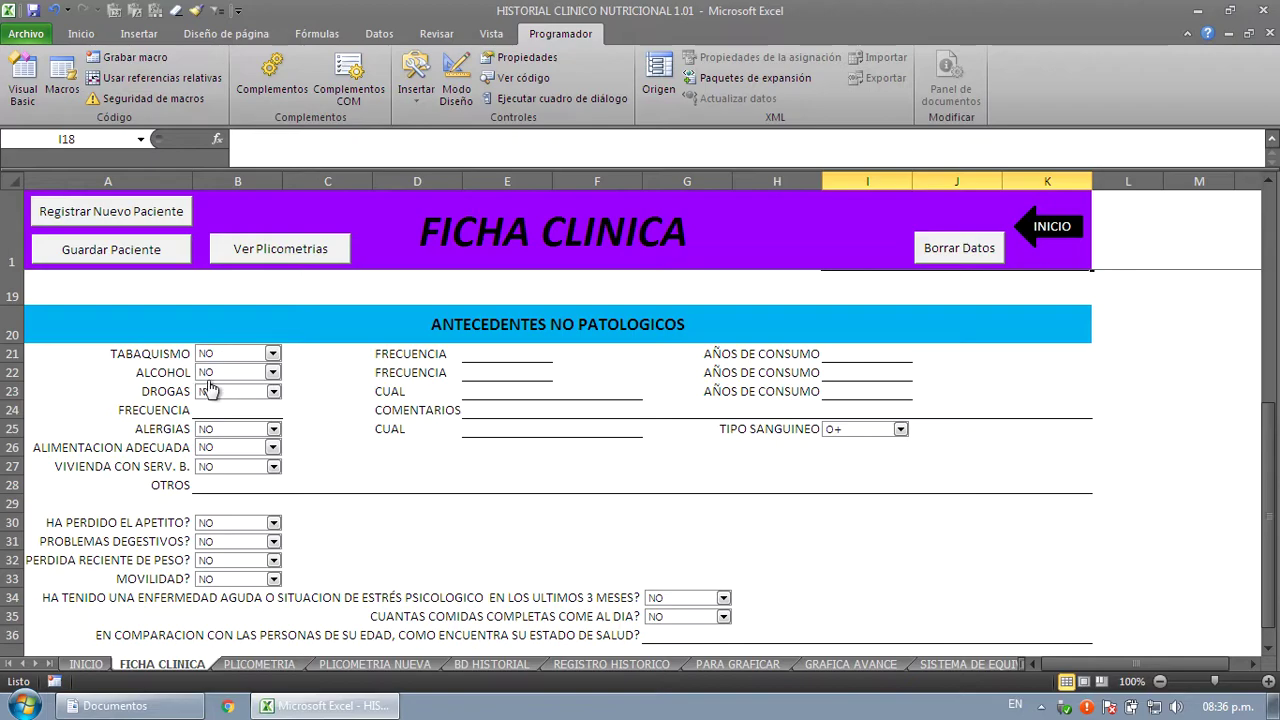
left_click(208, 375)
left_click(212, 399)
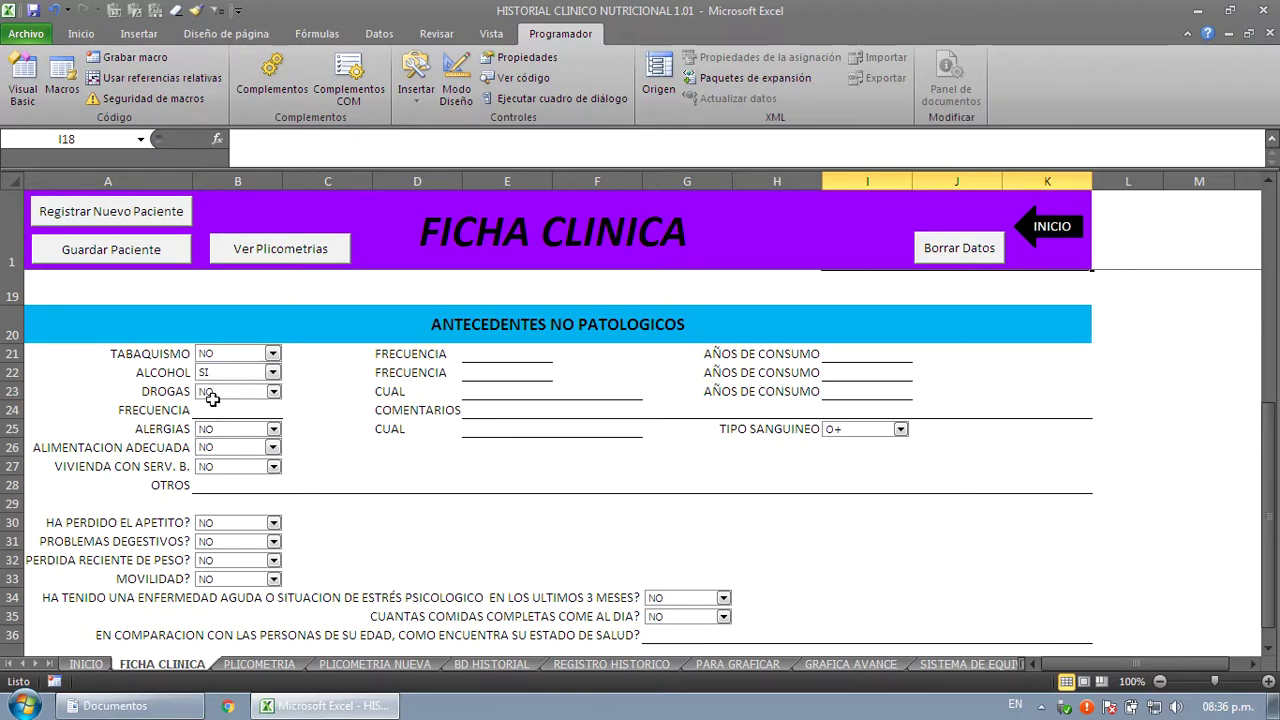
left_click(505, 375)
type("semanal")
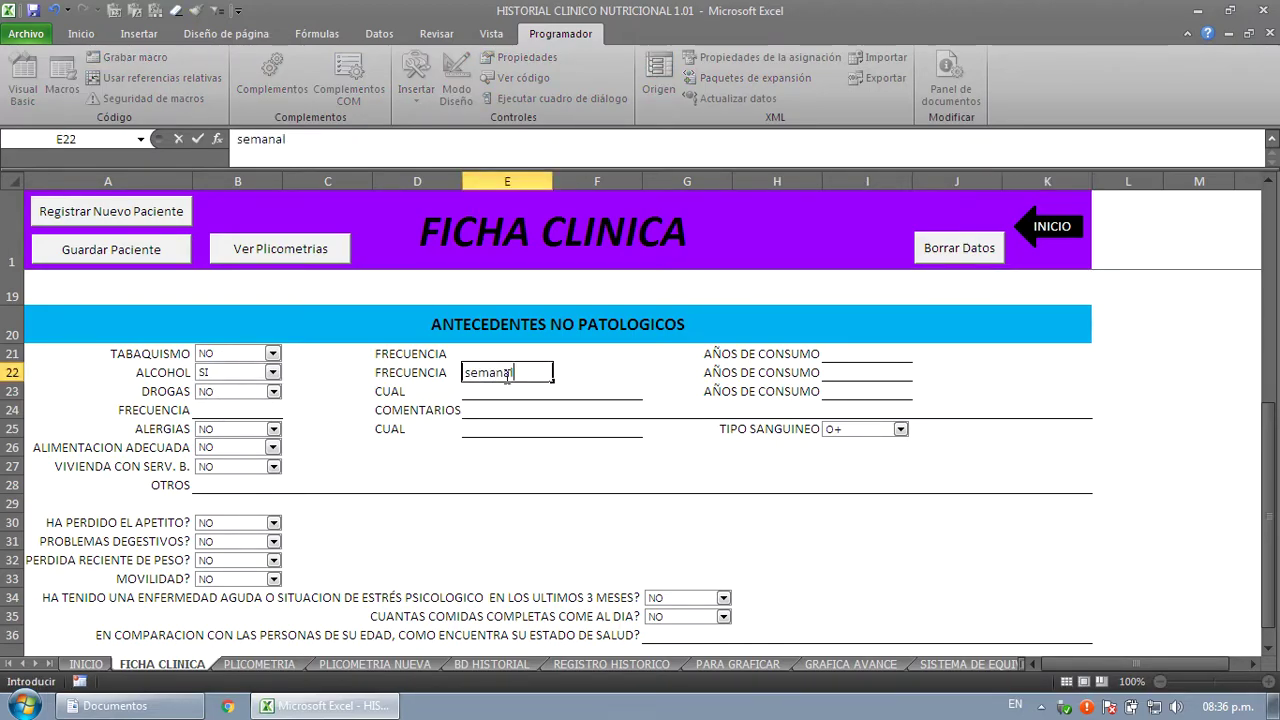
key("Tab")
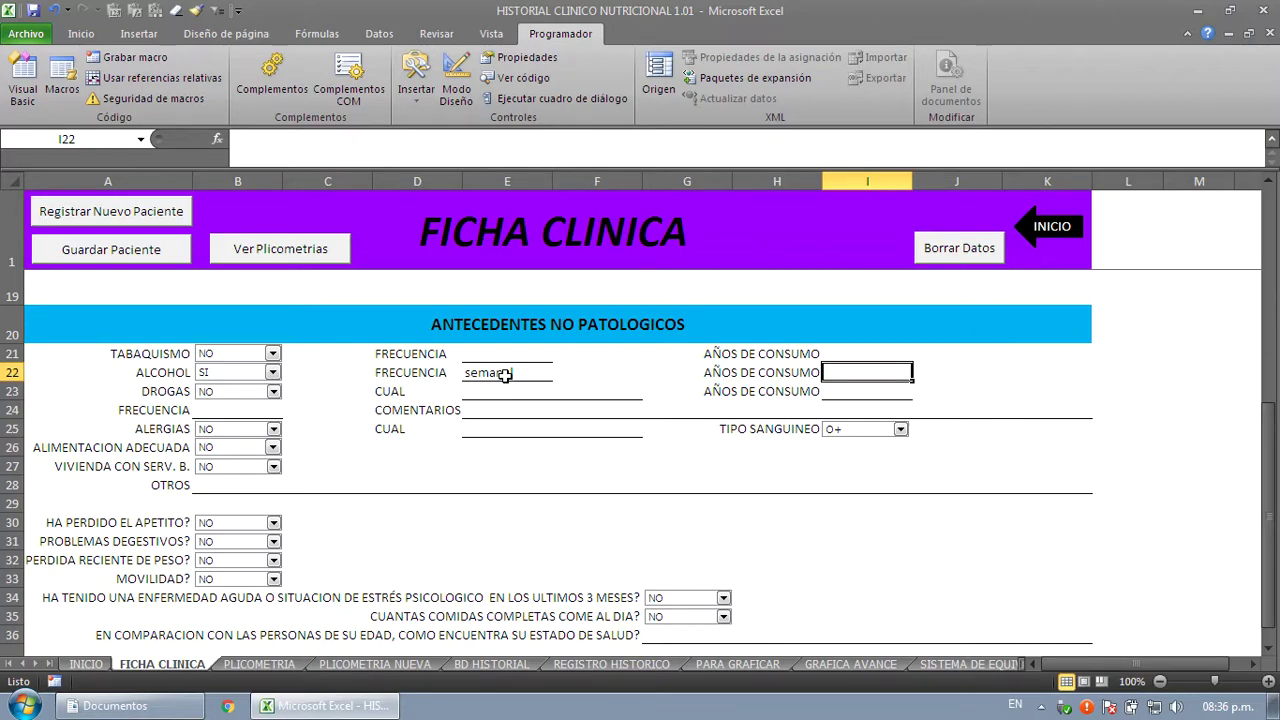
type("20")
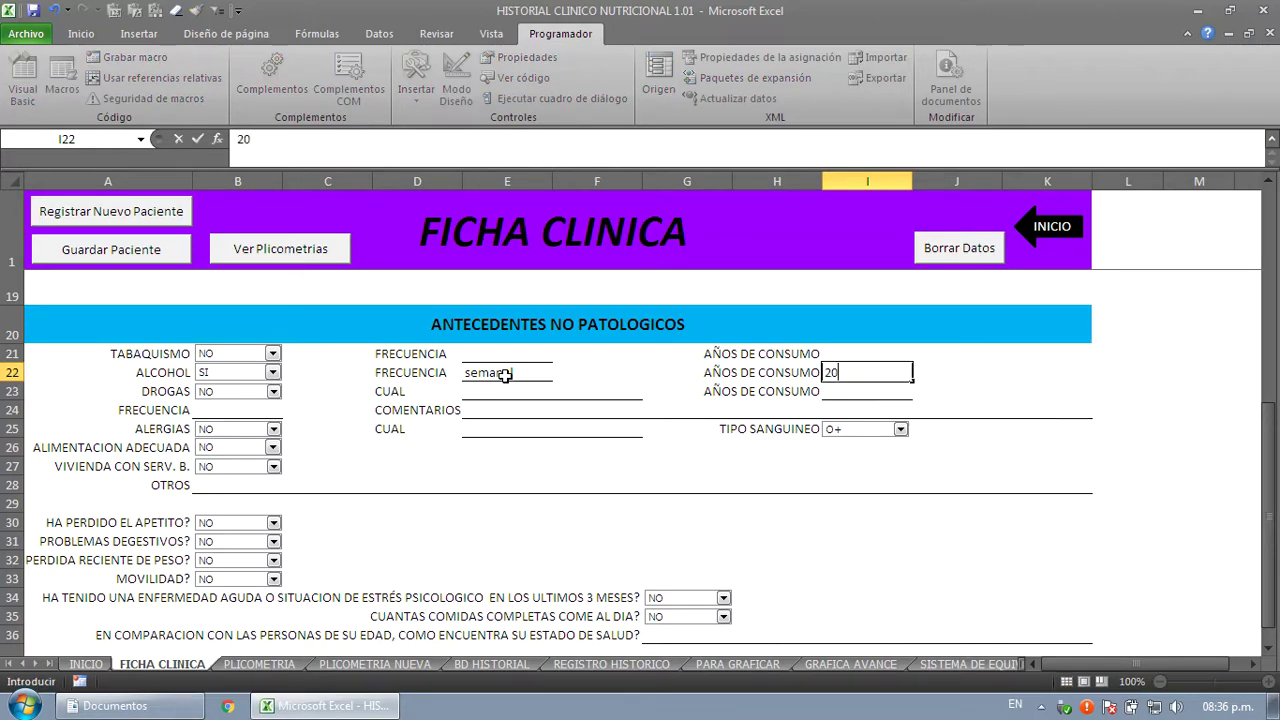
key("Tab")
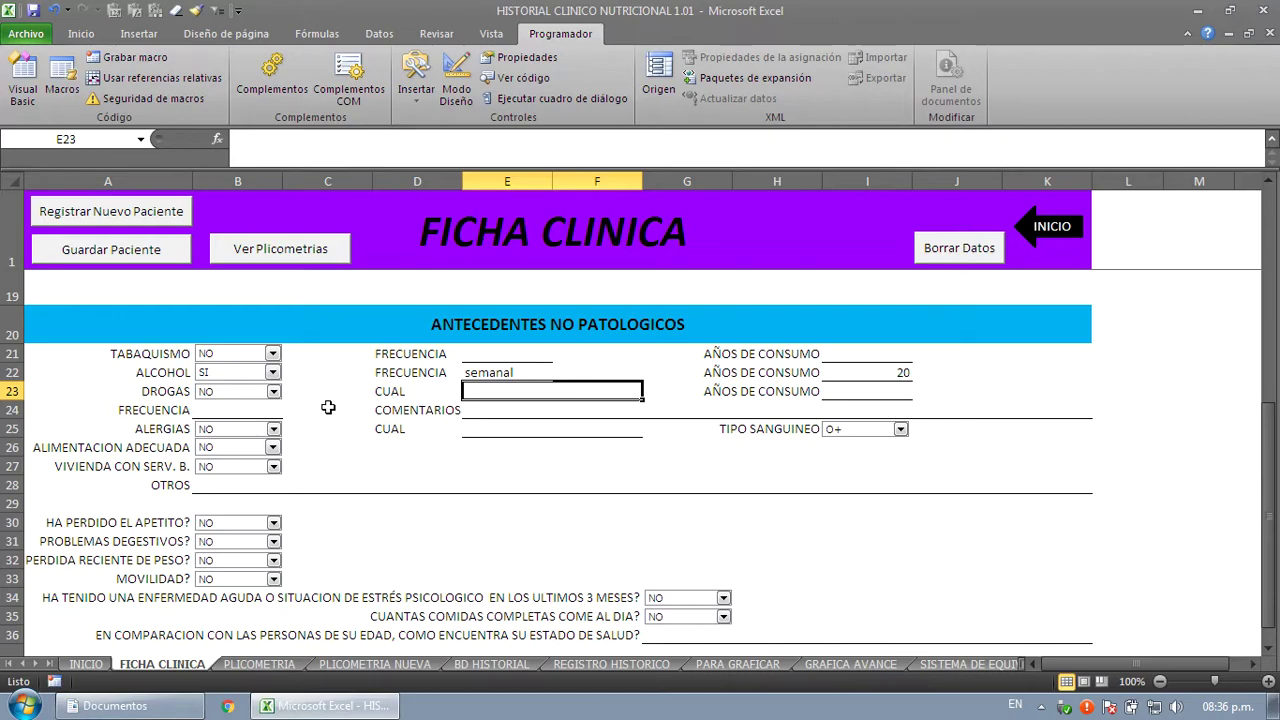
Step: Set blood type AB+ and housing with basic services to SI, then return to the top
left_click(866, 428)
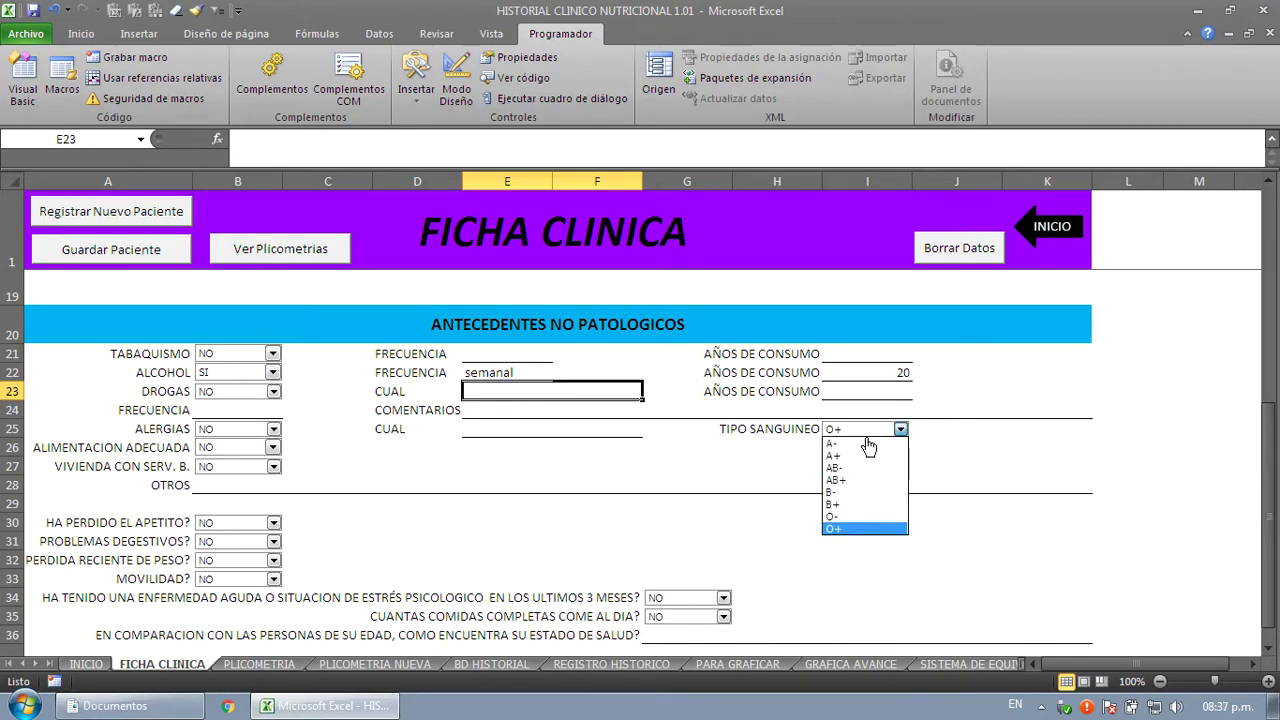
left_click(843, 480)
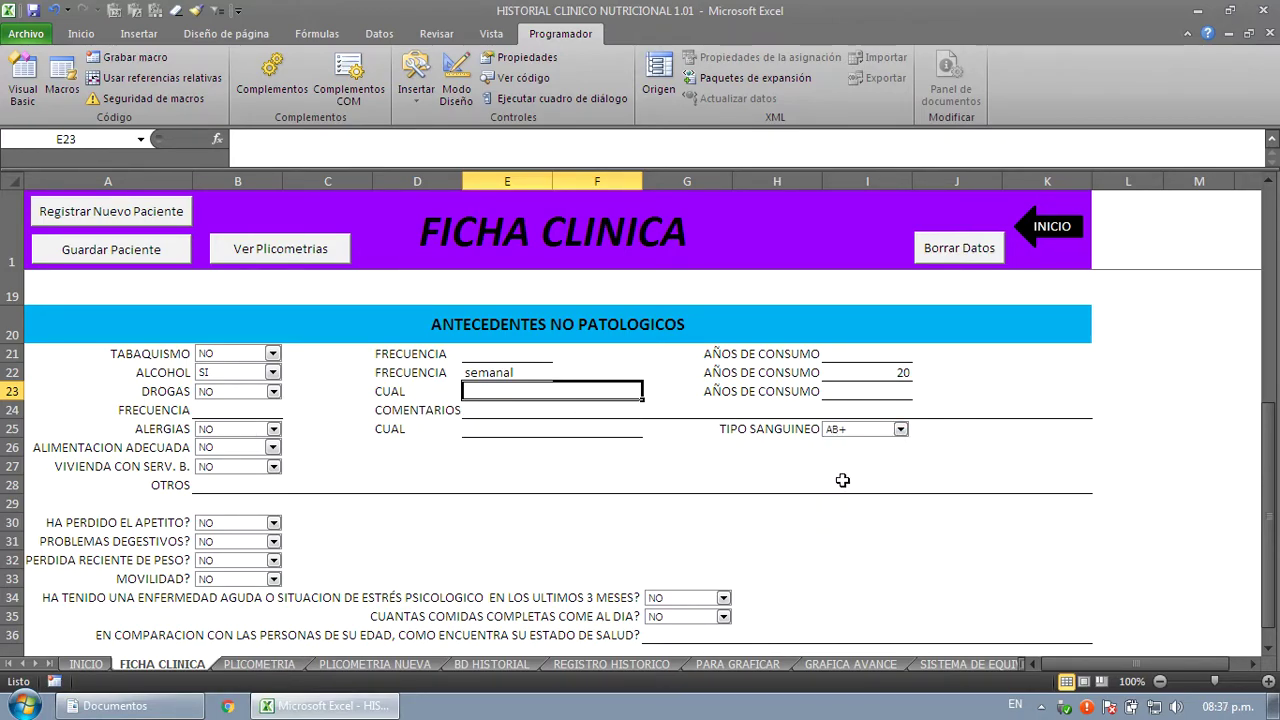
left_click(243, 466)
left_click(206, 494)
scroll(362, 508, "down", 1)
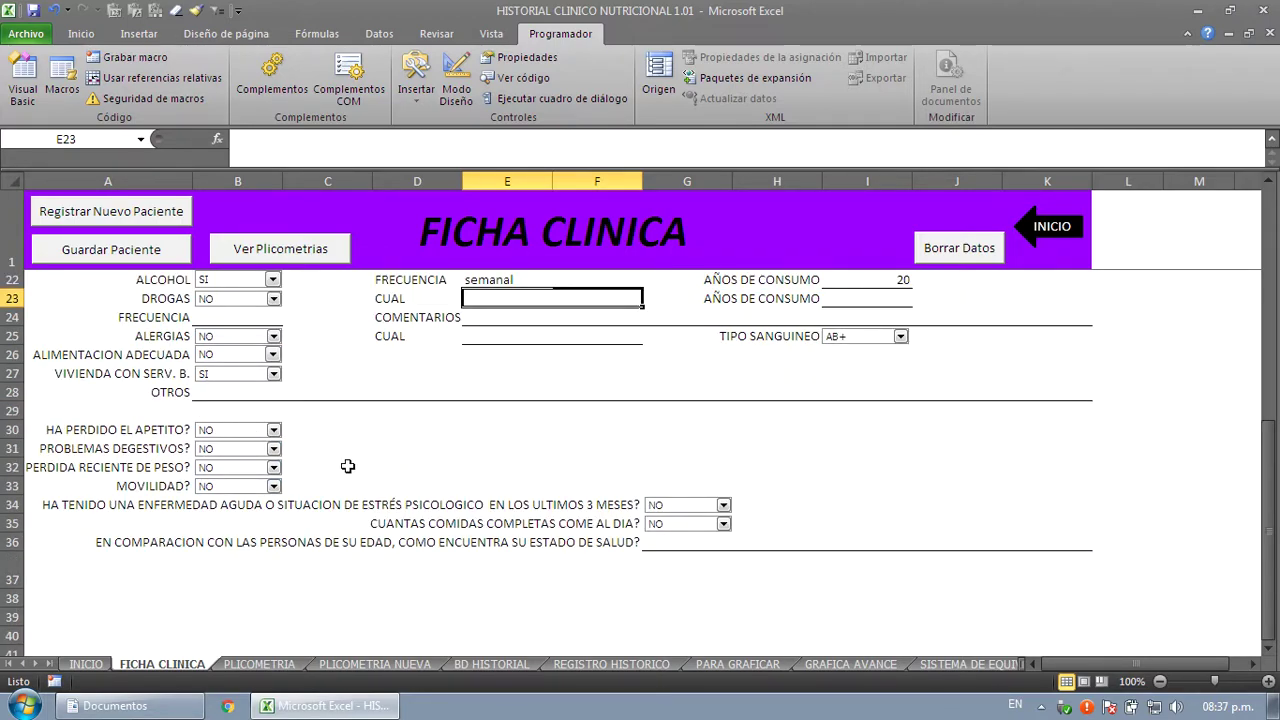
scroll(657, 471, "up", 2)
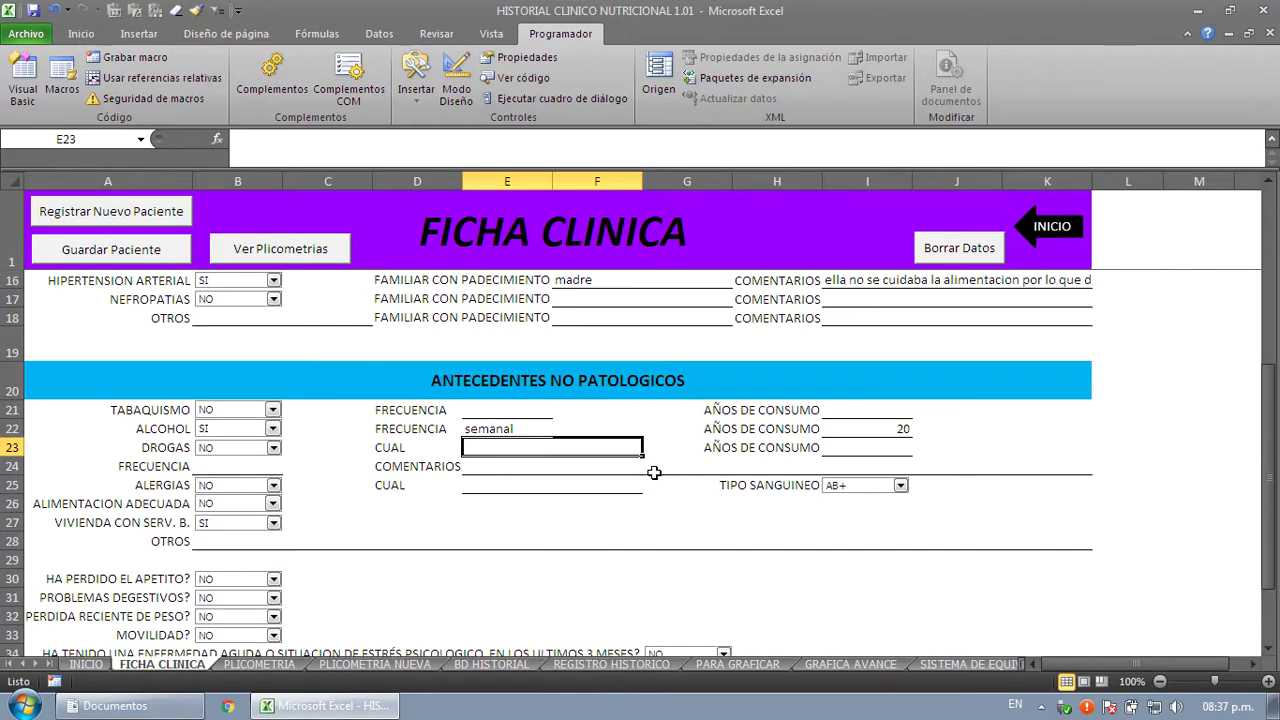
scroll(657, 471, "up", 5)
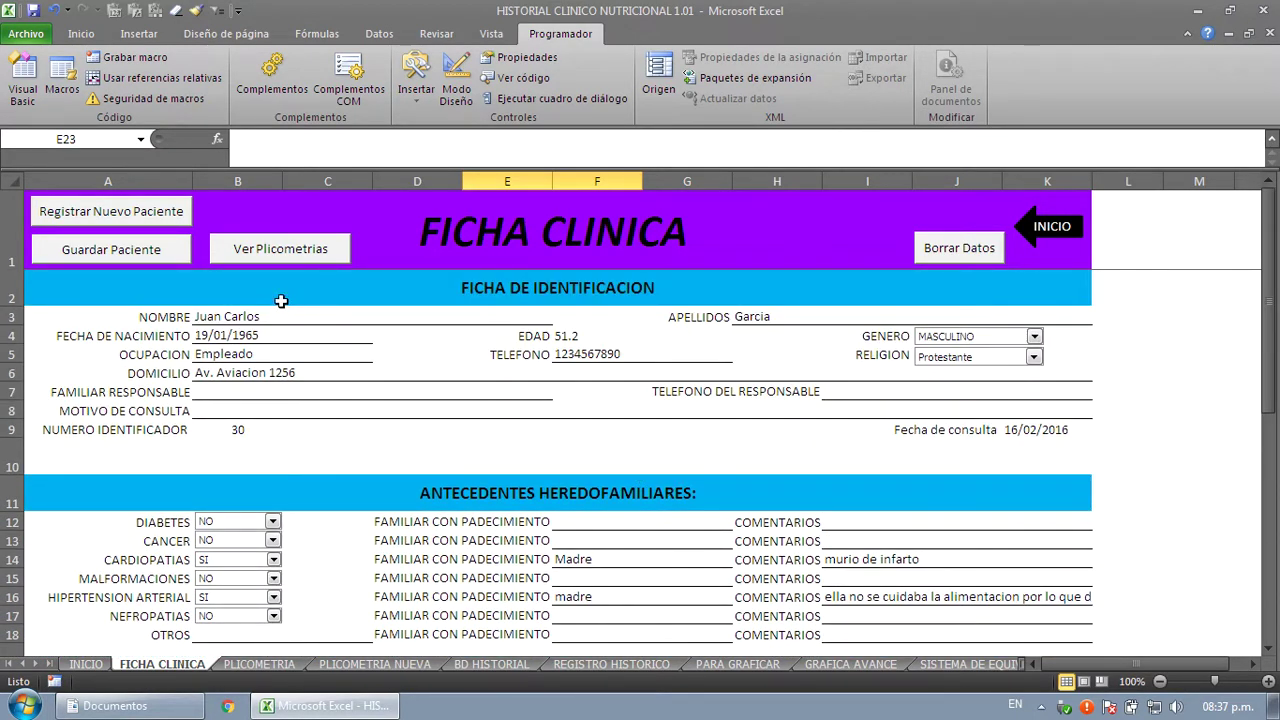
Step: Save the patient to the database, then request skinfold records and accept creating a new one
left_click(106, 248)
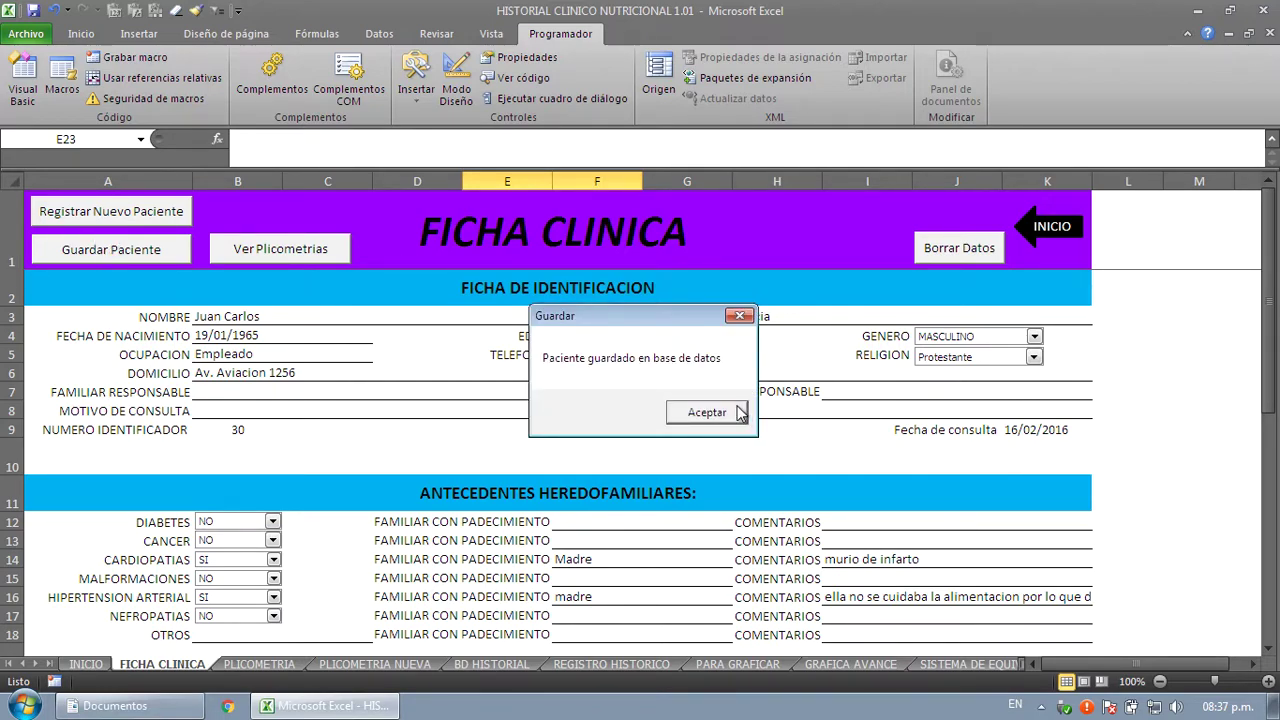
left_click(704, 413)
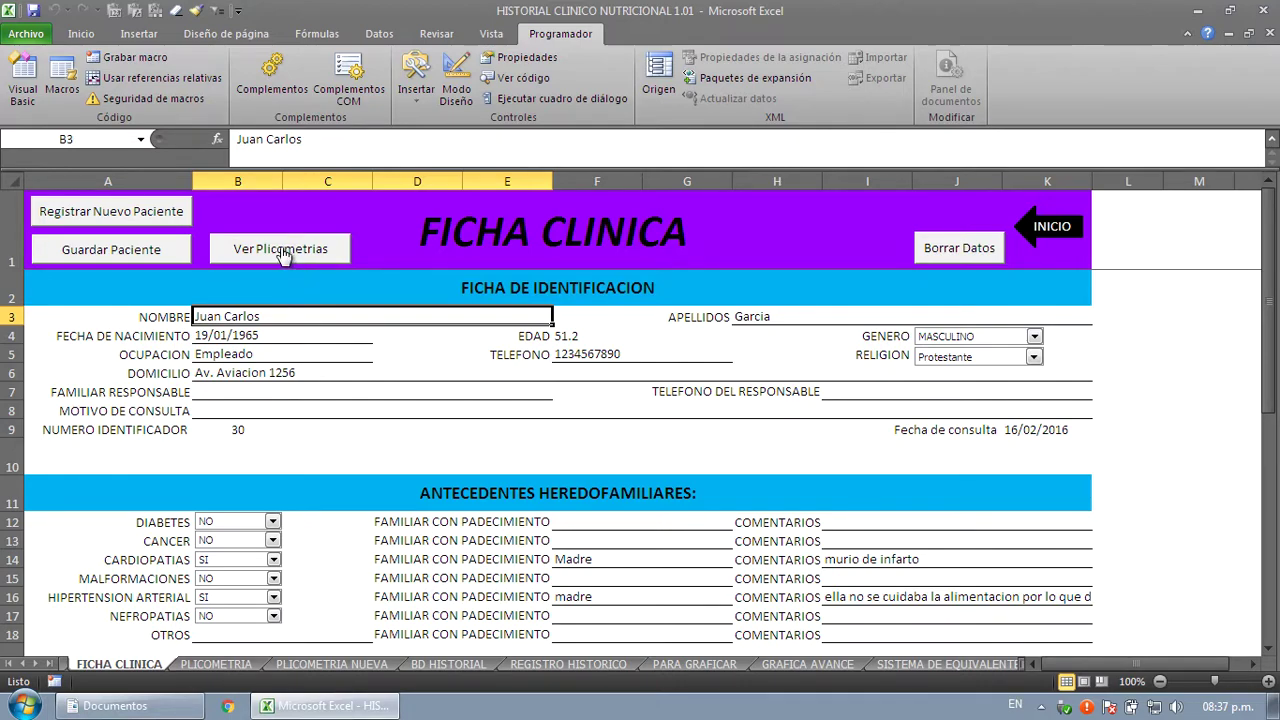
left_click(284, 254)
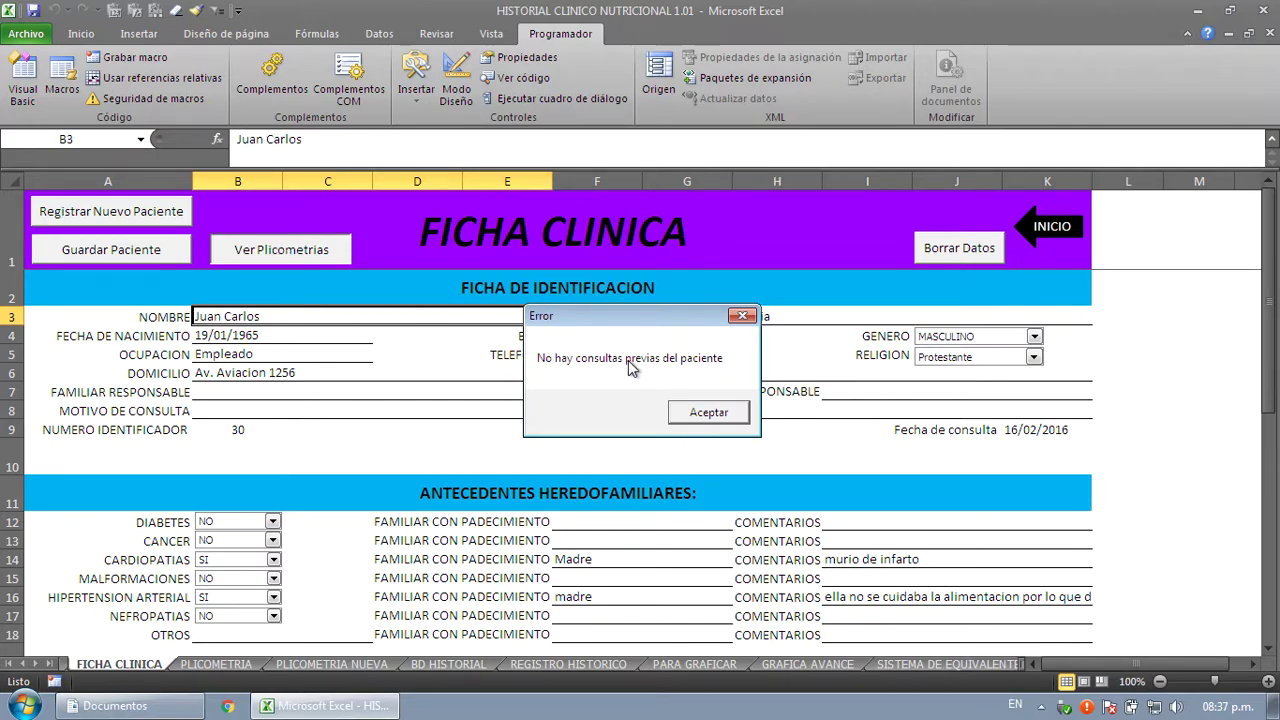
left_click(722, 414)
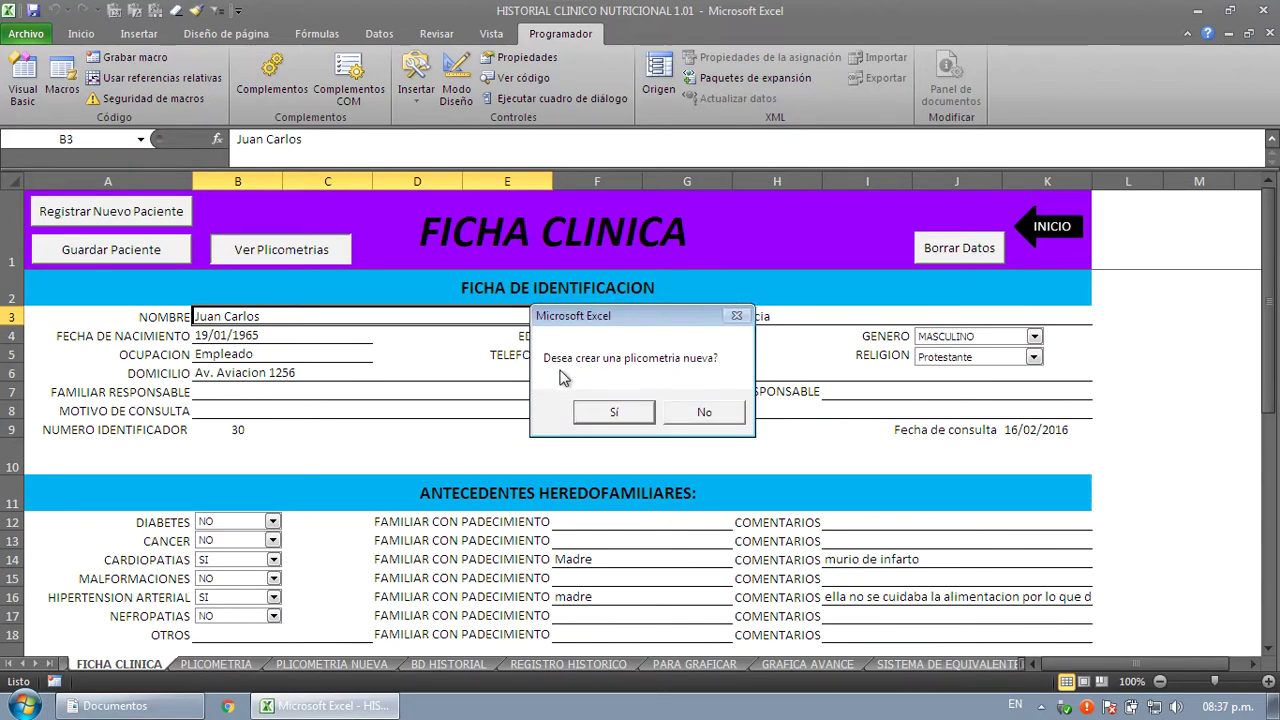
left_click(707, 414)
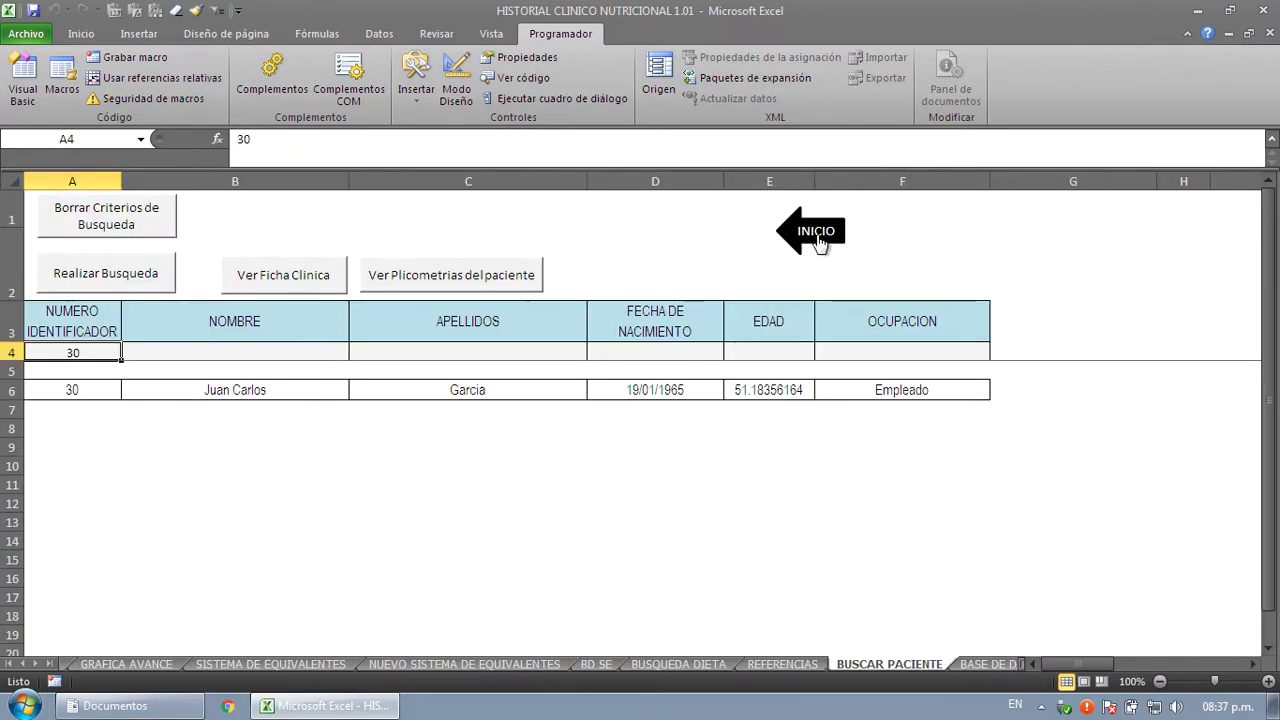
left_click(816, 234)
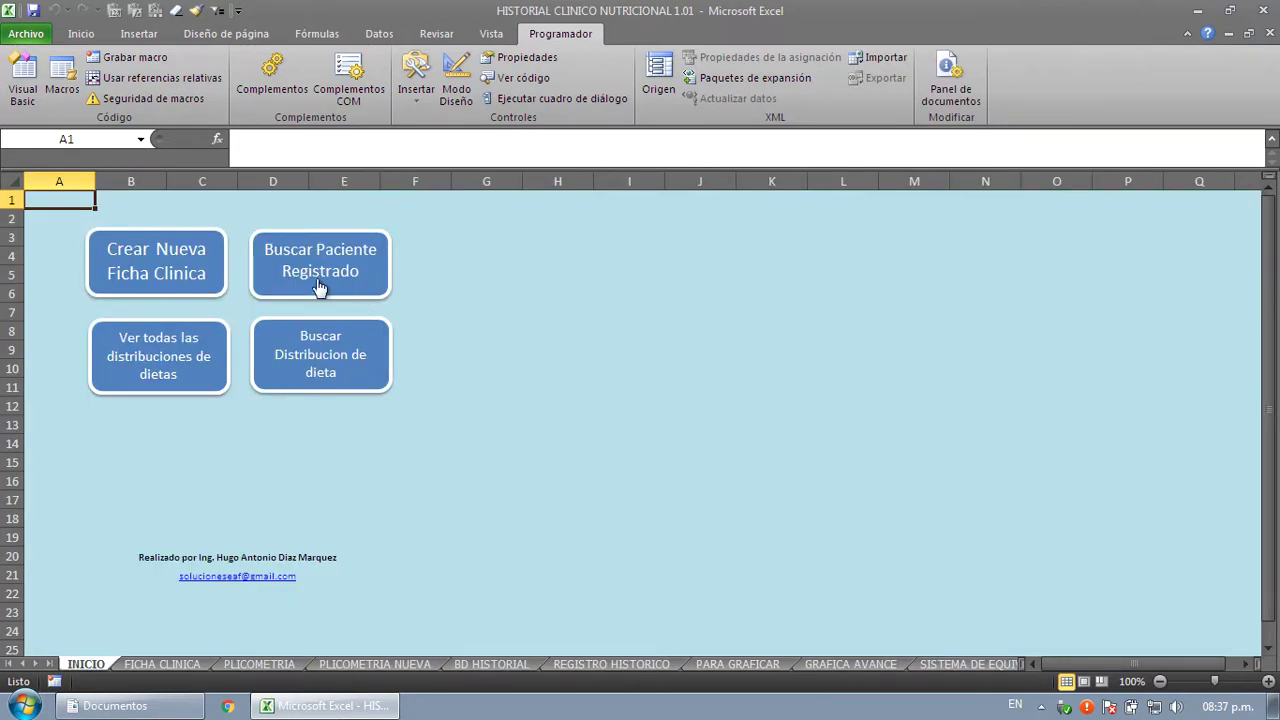
left_click(155, 268)
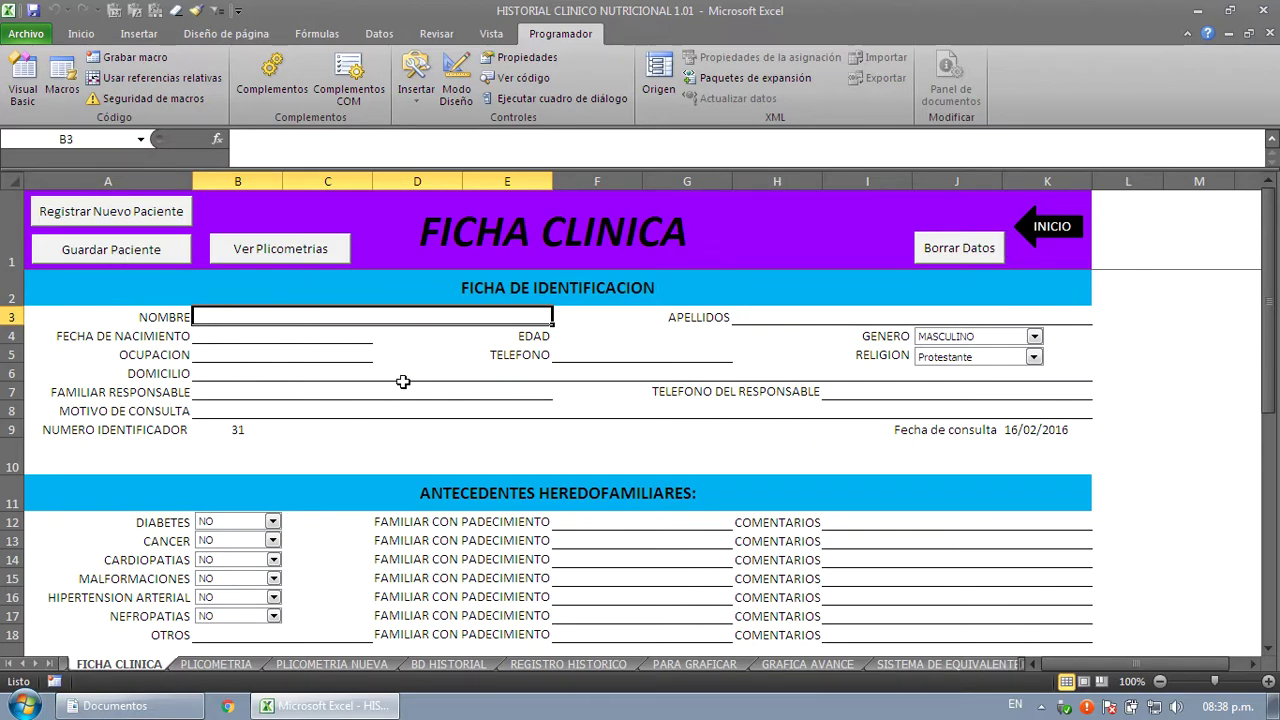
left_click(1068, 228)
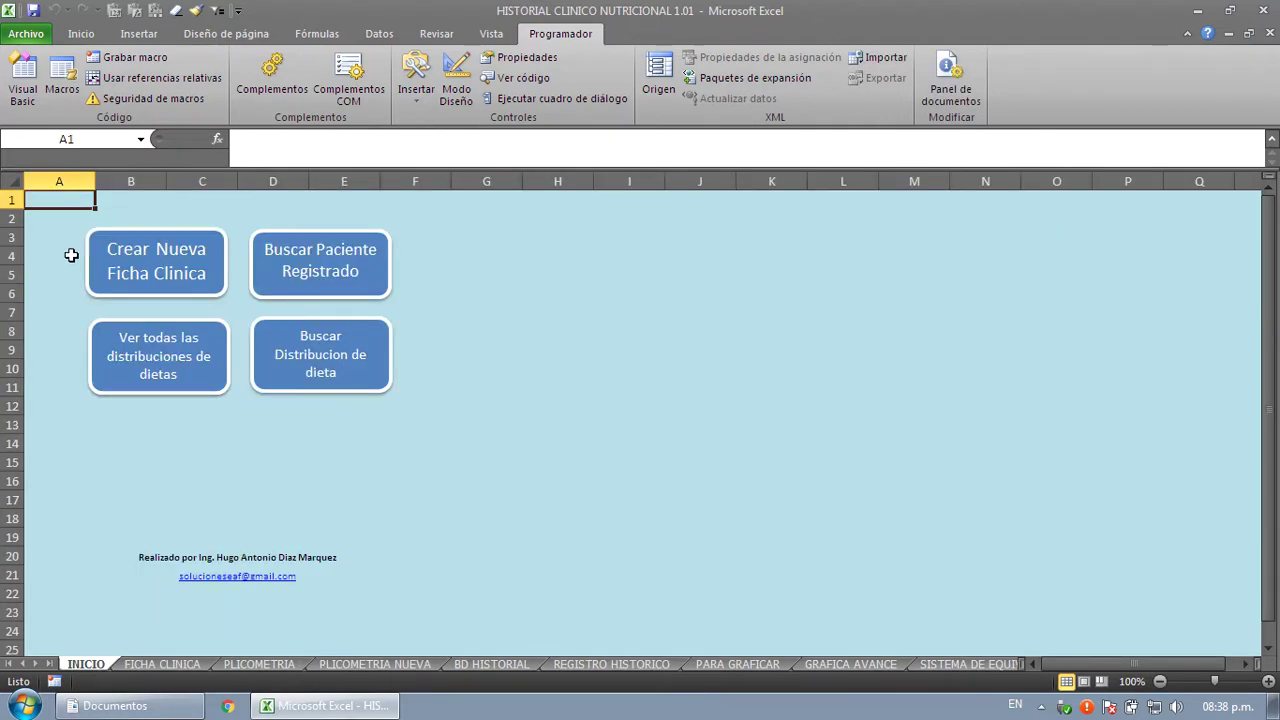
left_click(297, 283)
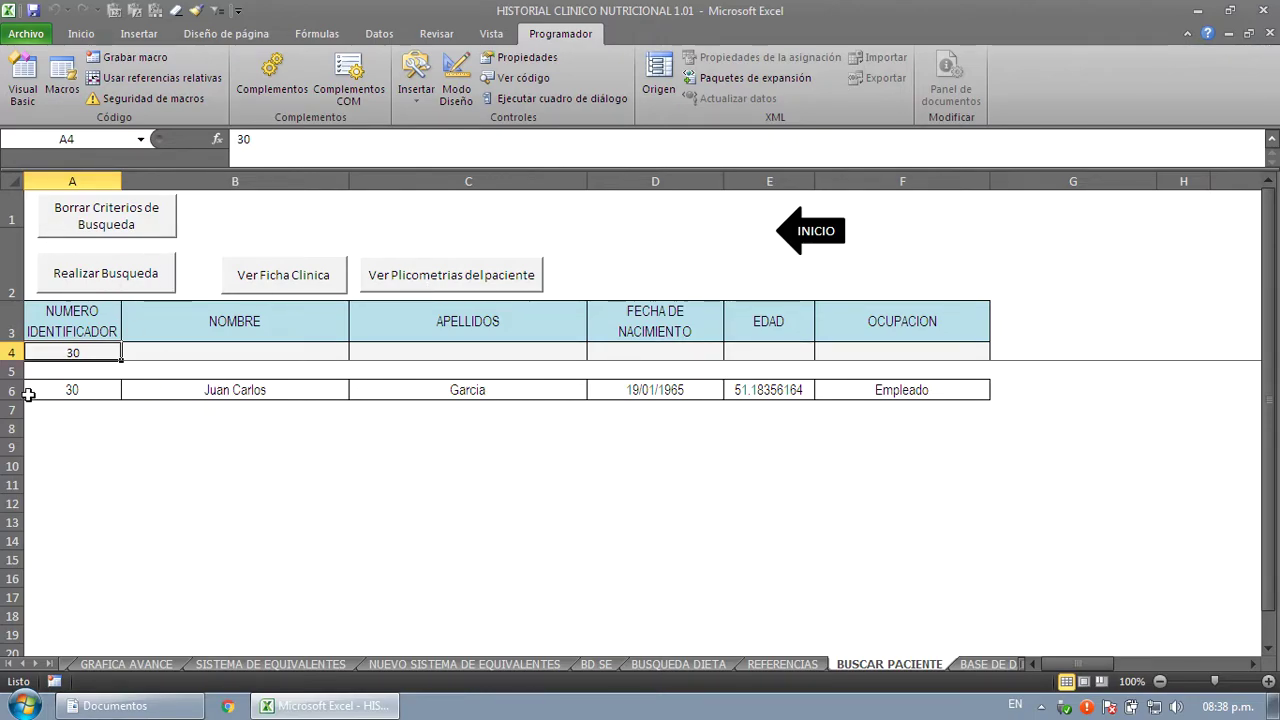
Step: Clear the previous search and try a first name and a surname letter as criteria
left_click(96, 225)
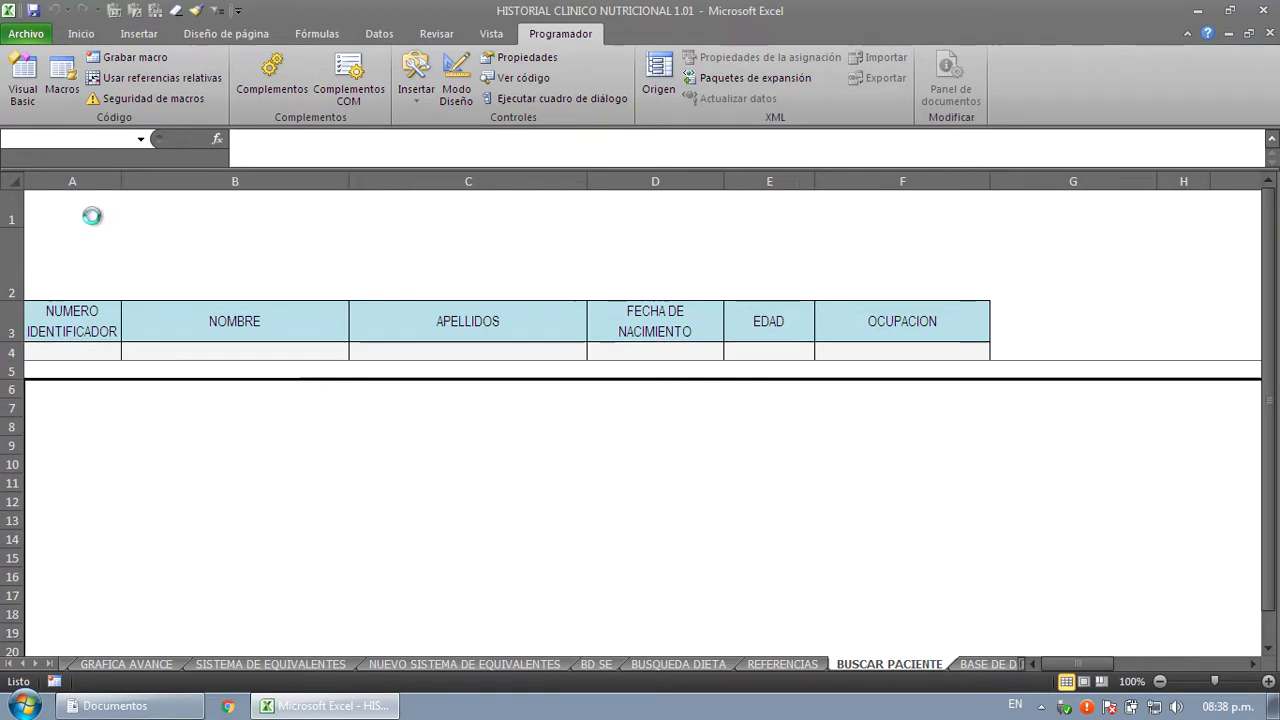
left_click(72, 351)
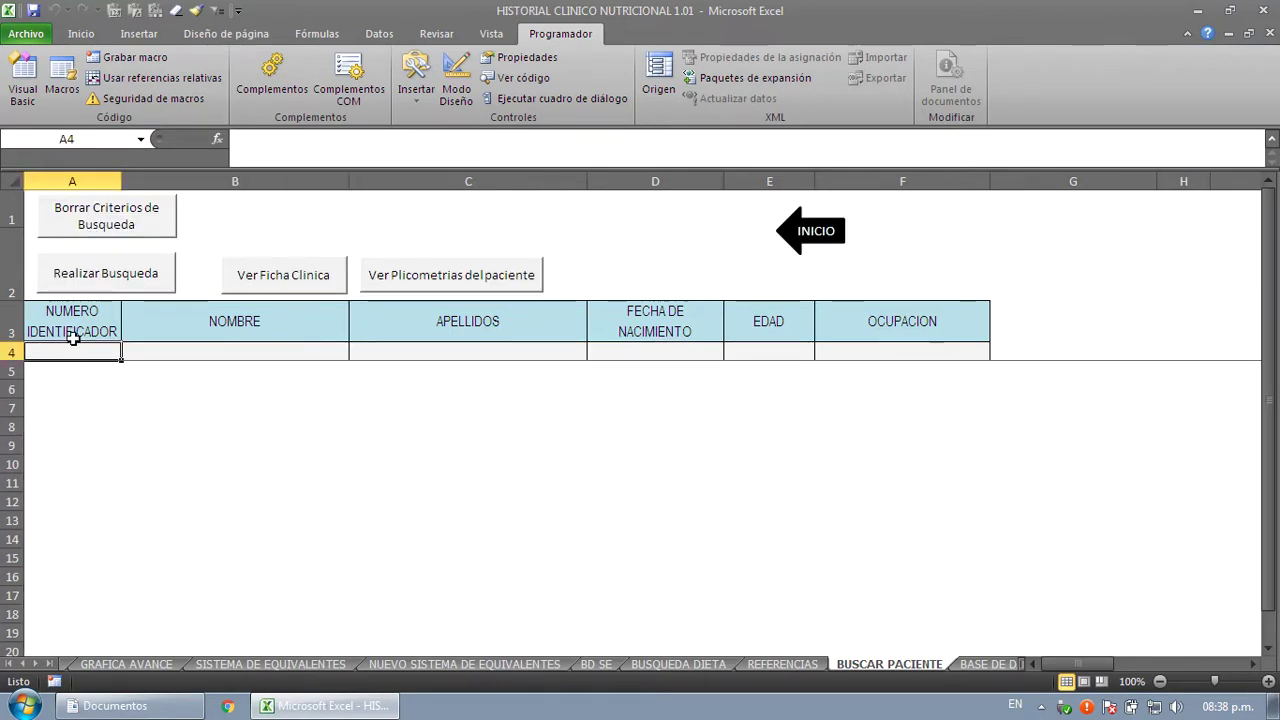
left_click(172, 351)
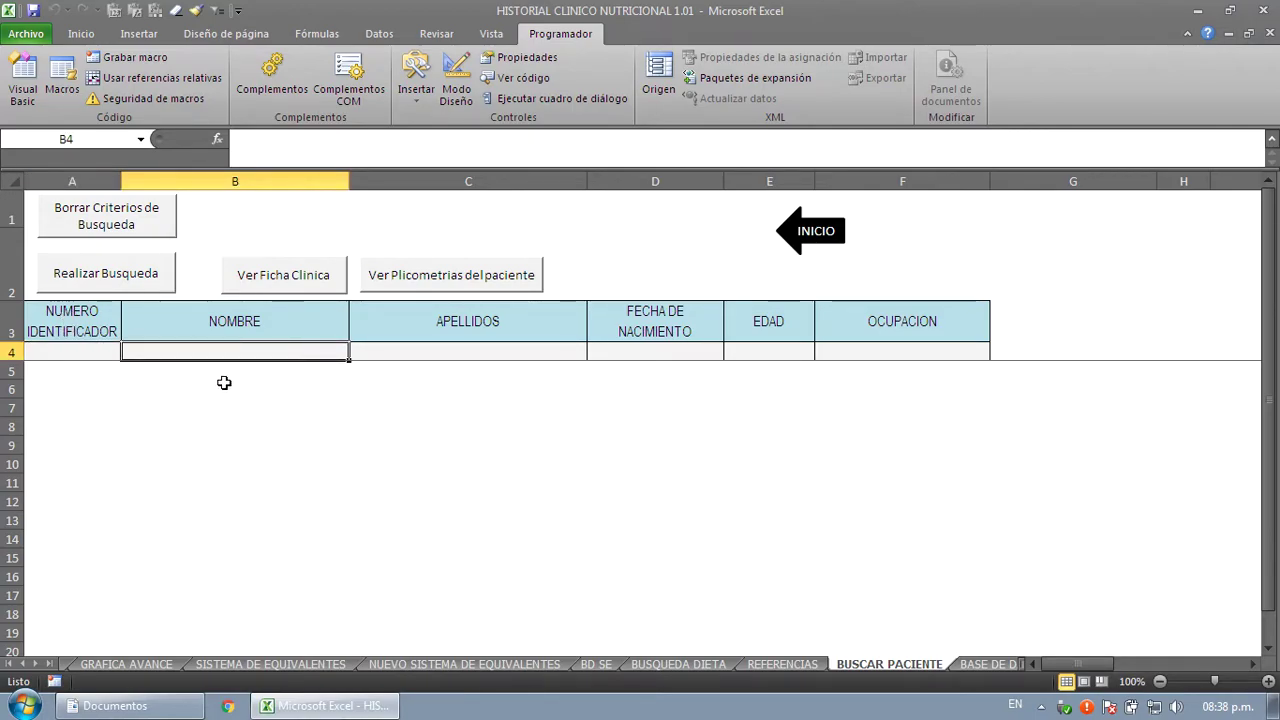
type("hugo")
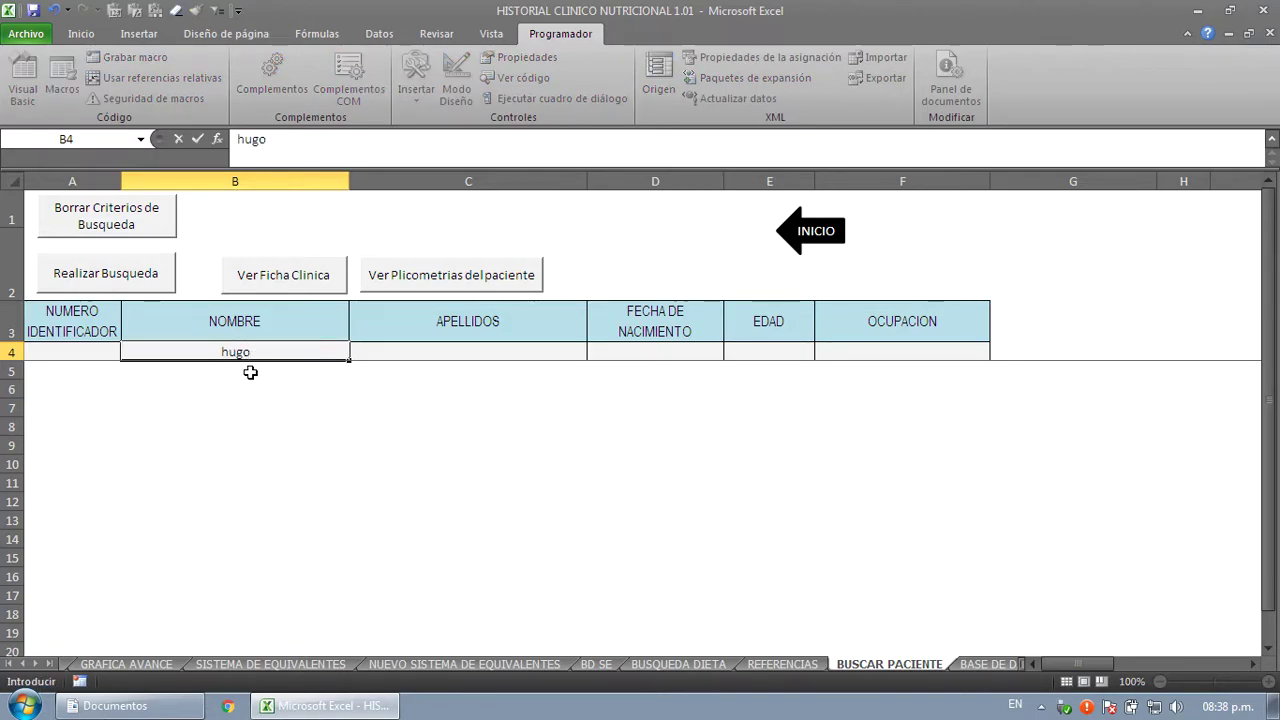
key("ctrl+Return")
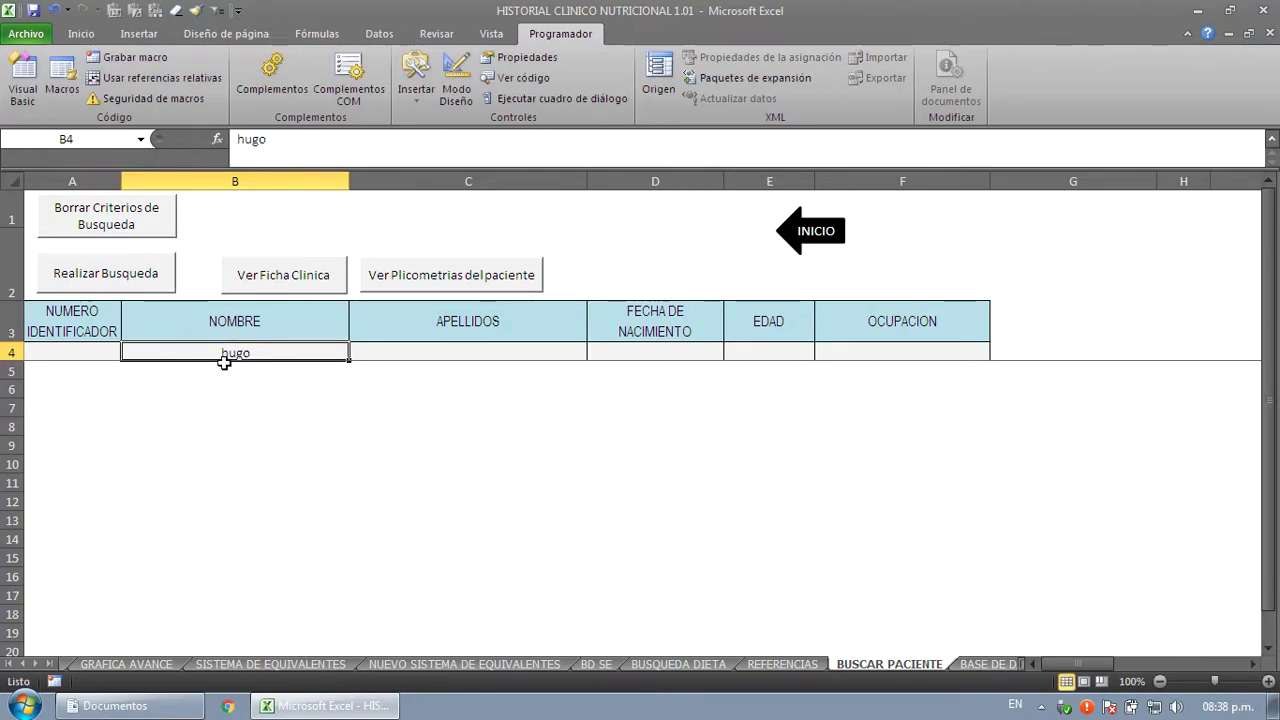
left_click(445, 358)
type("d")
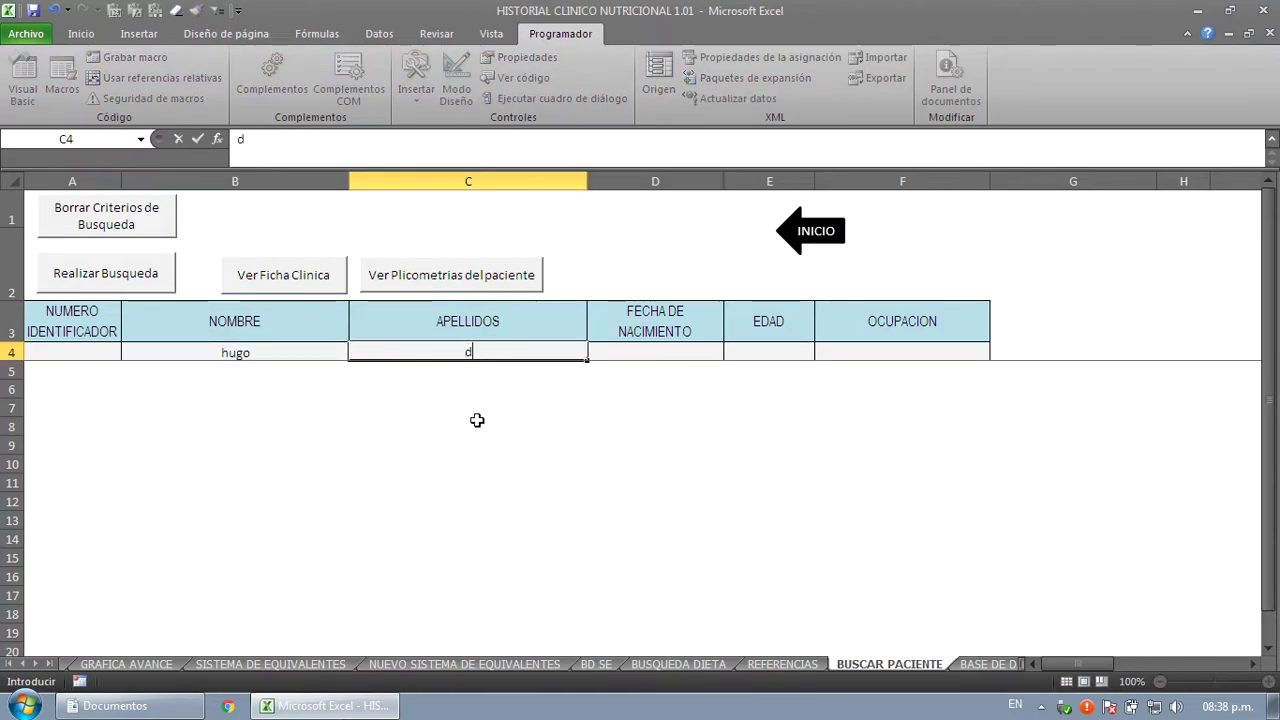
key("ctrl+Return")
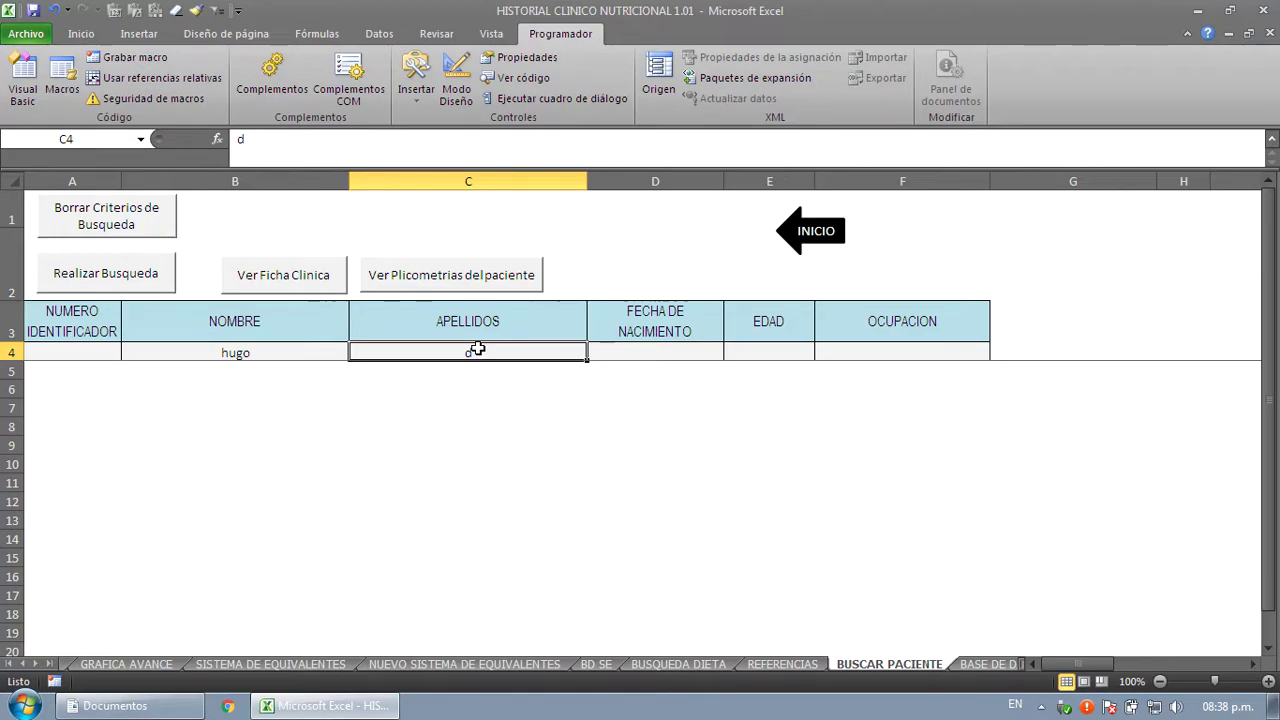
key("Delete")
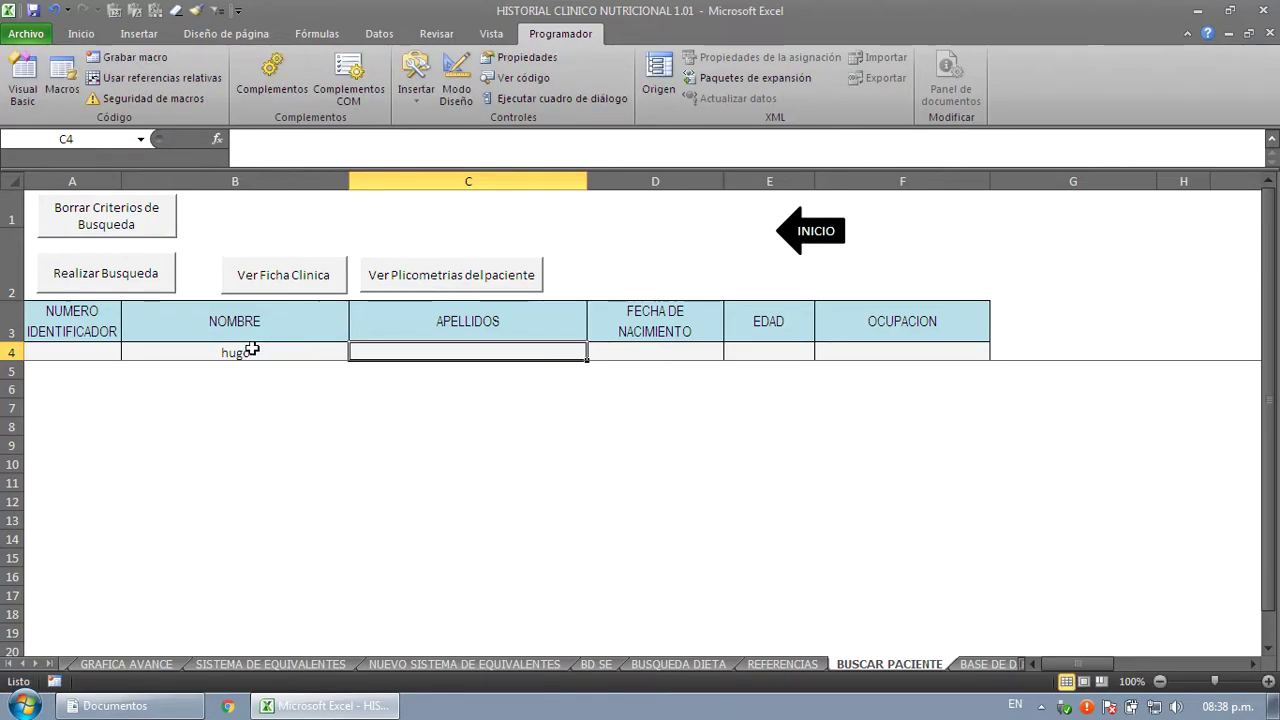
Step: Try occupation empleado and age 50 as criteria, then clear all and enter a first name
left_click(775, 351)
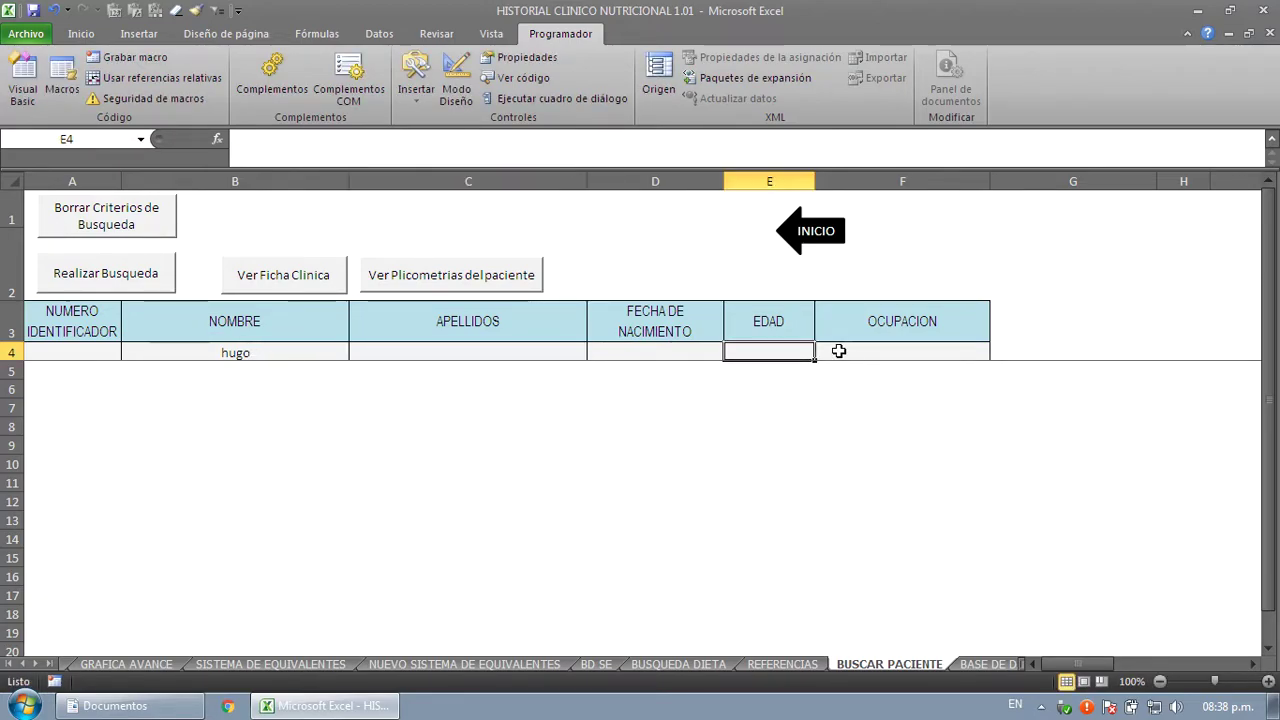
left_click(838, 351)
type("emplea")
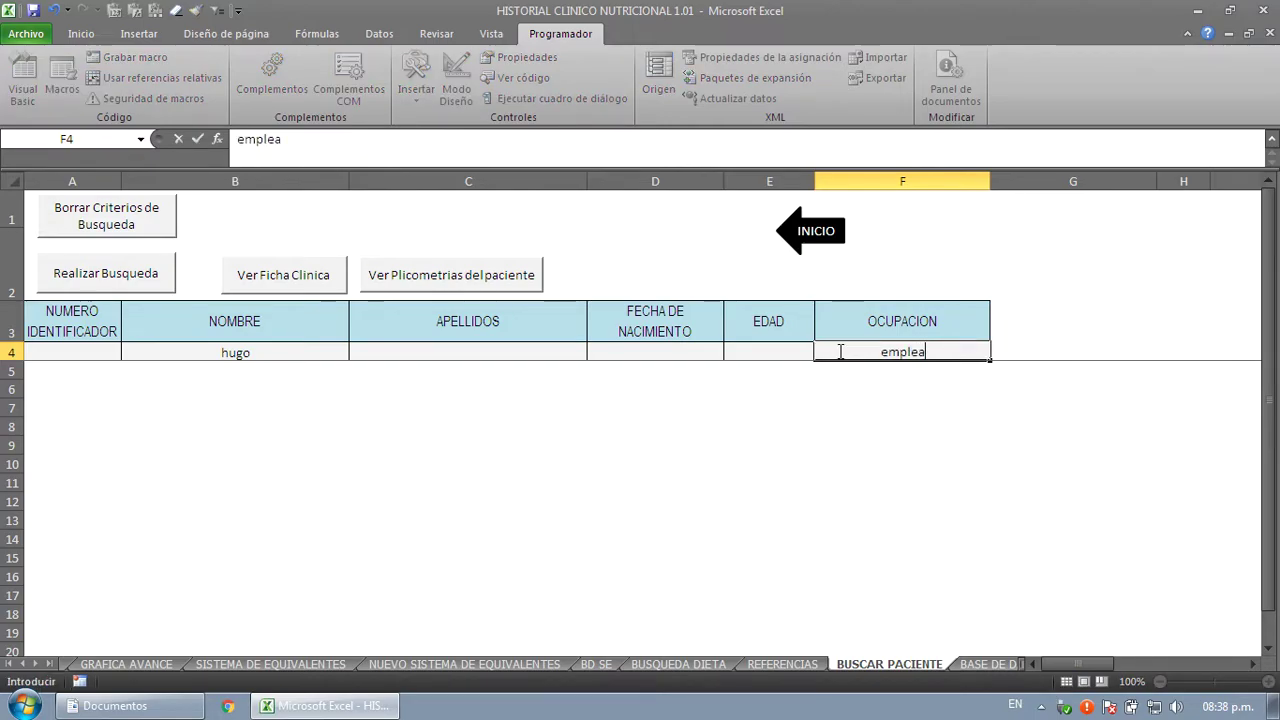
type("do")
key("BackSpace")
key("BackSpace")
key("BackSpace")
key("BackSpace")
key("BackSpace")
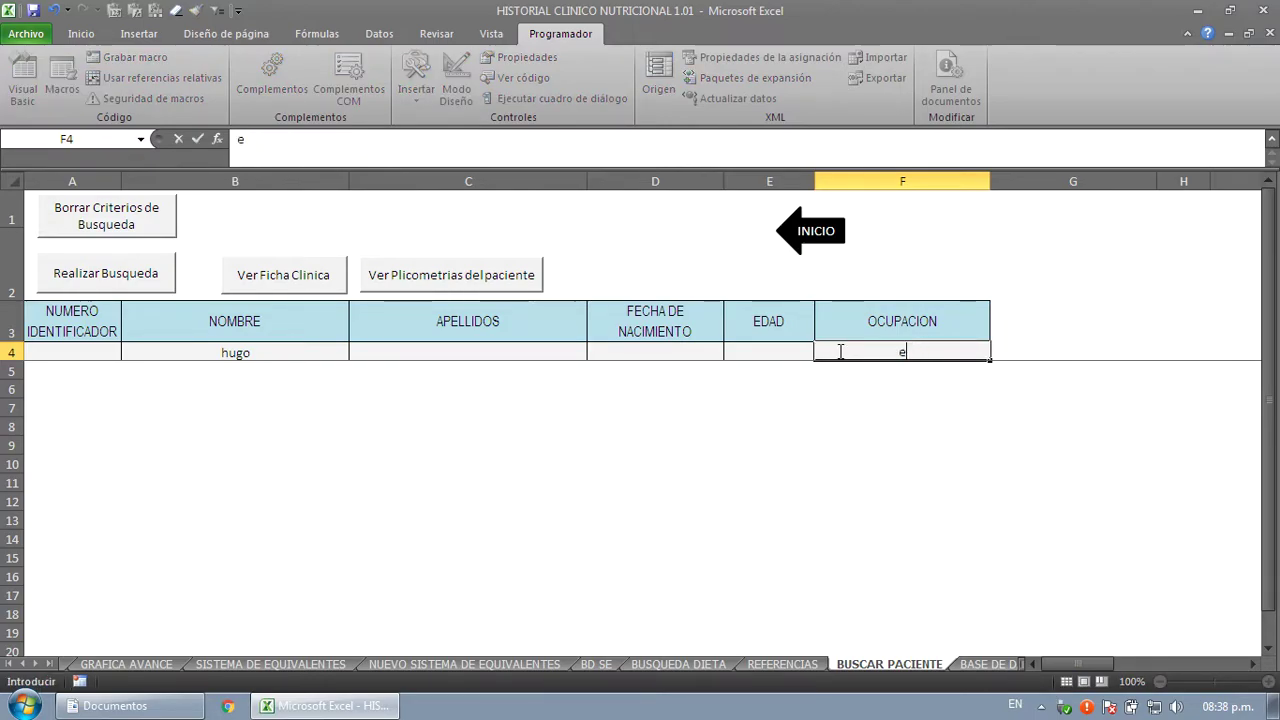
key("BackSpace")
left_click(209, 348)
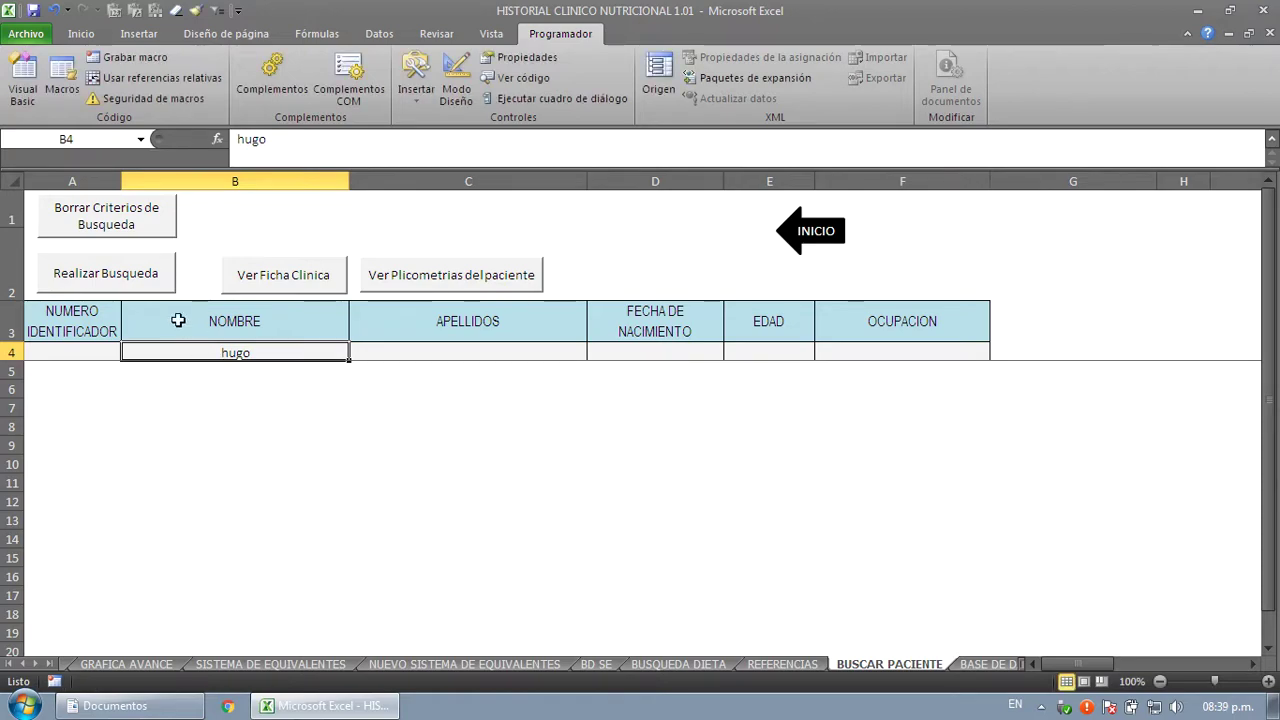
key("BackSpace")
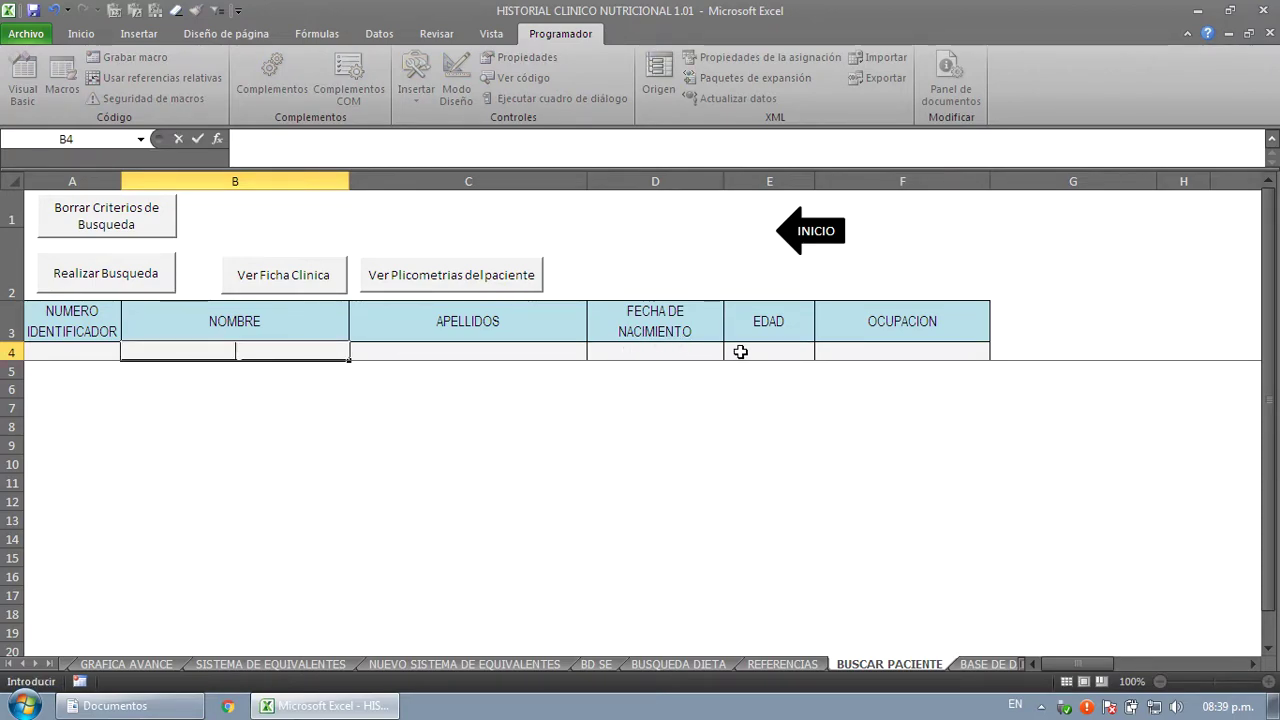
left_click(746, 350)
type("50")
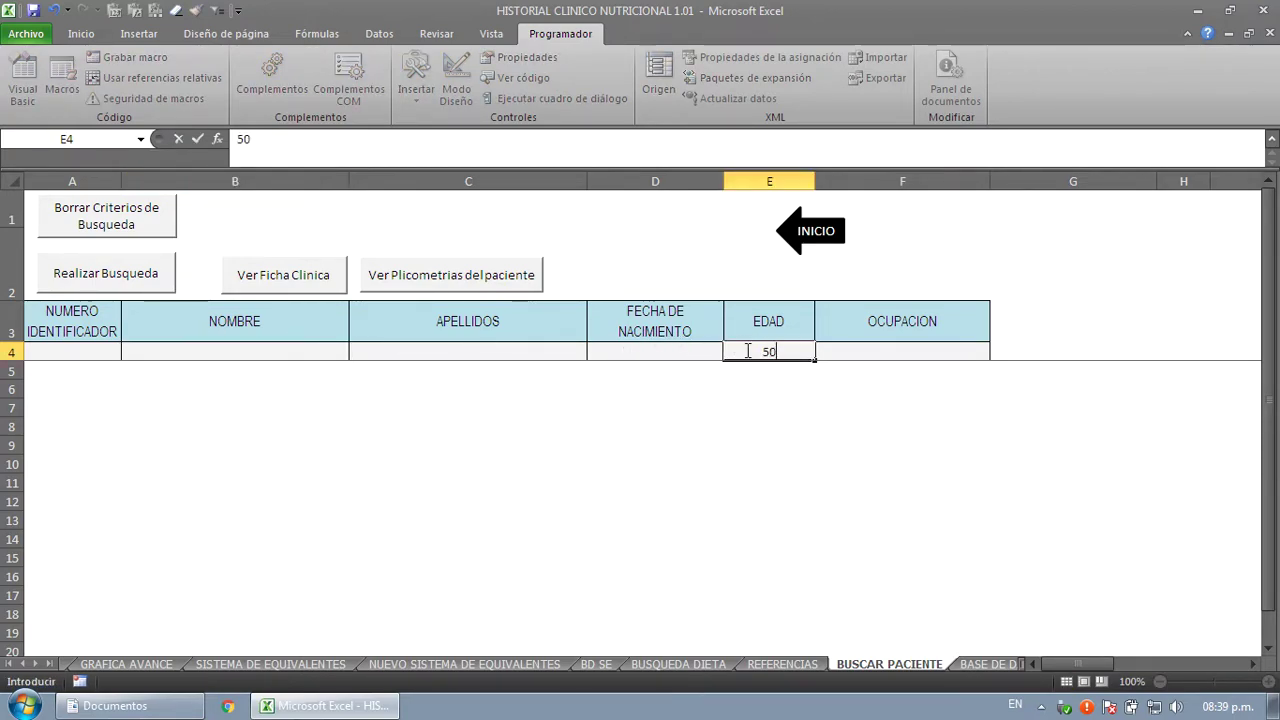
key("ctrl+Return")
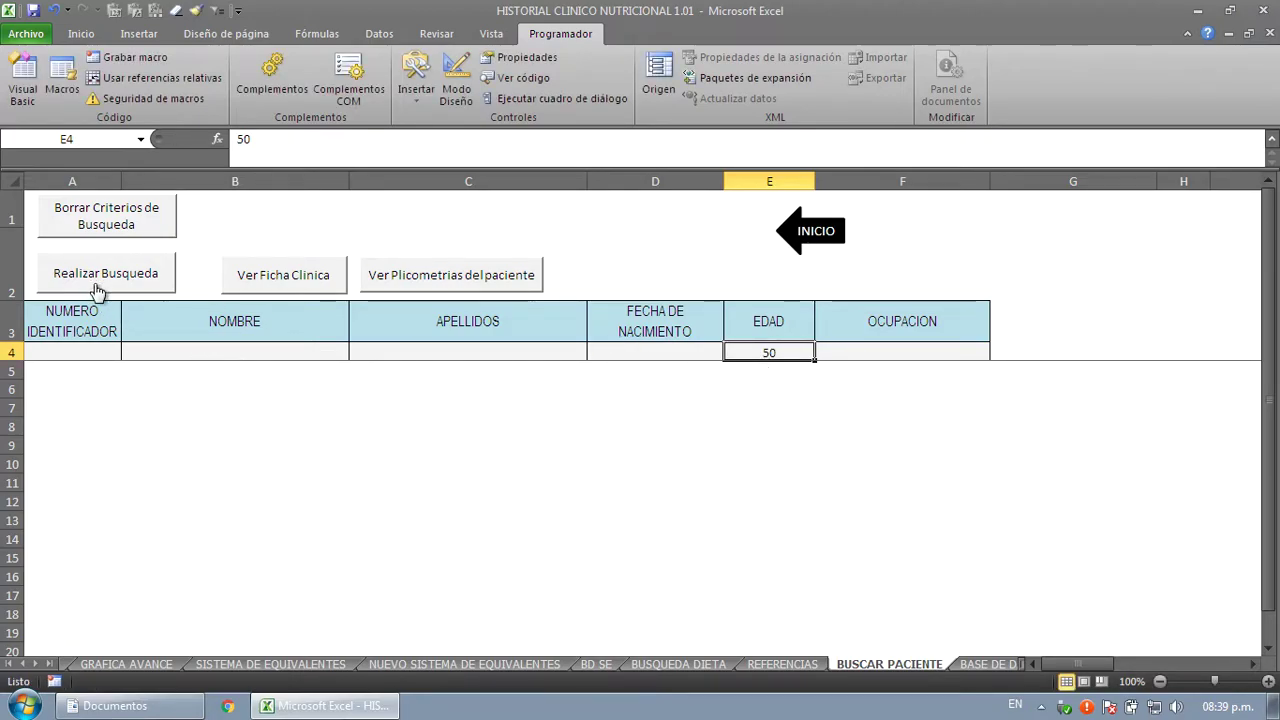
left_click(98, 222)
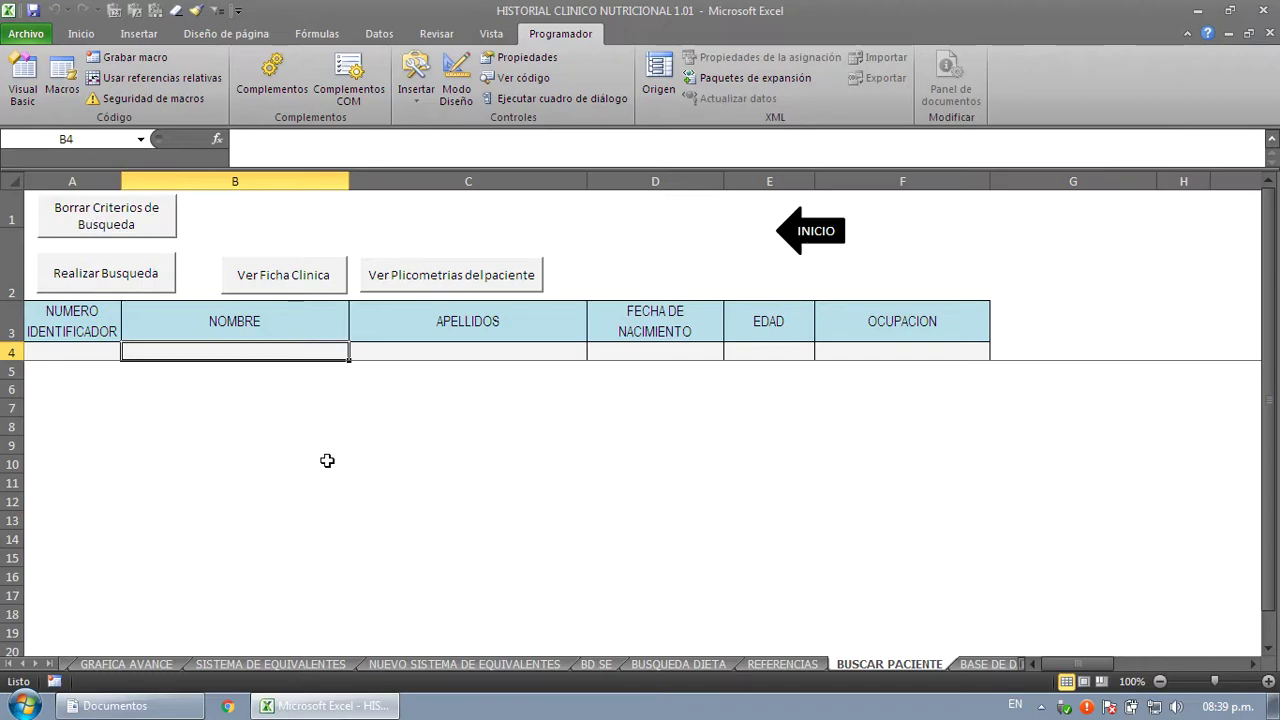
type("hugo")
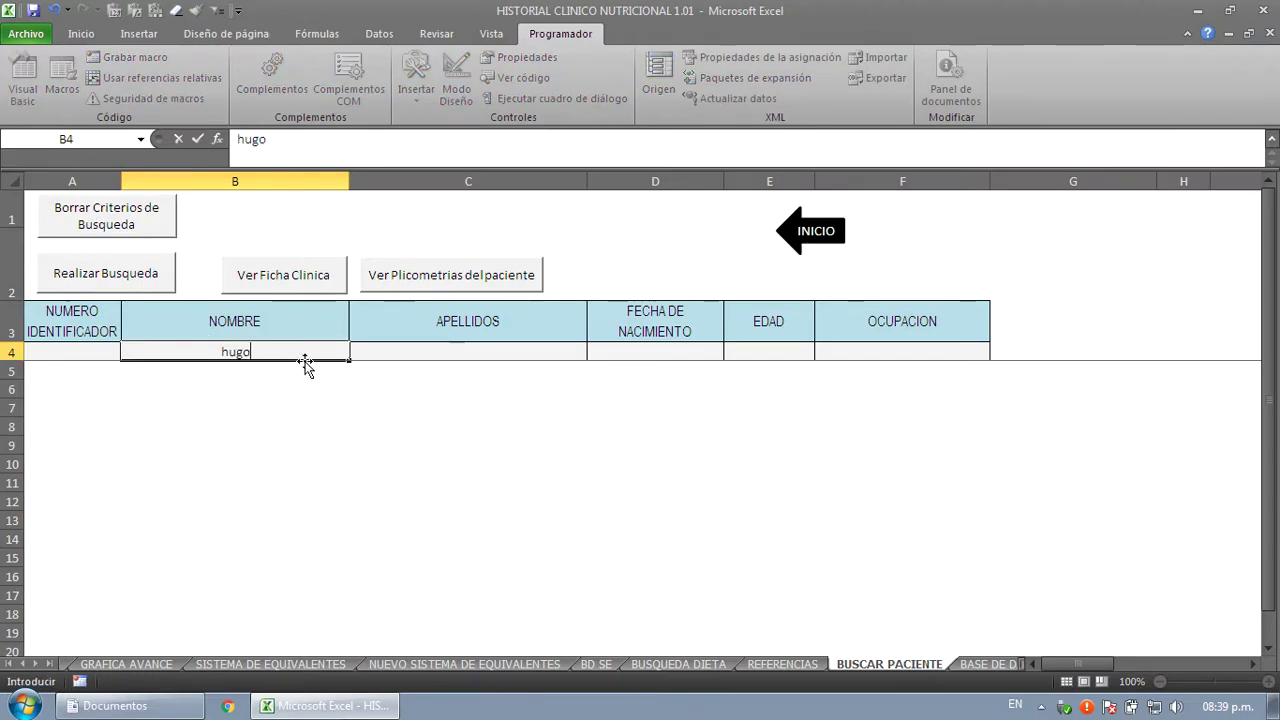
Step: Search by the patient's two first names and open the matching FICHA CLINICA
left_click(82, 285)
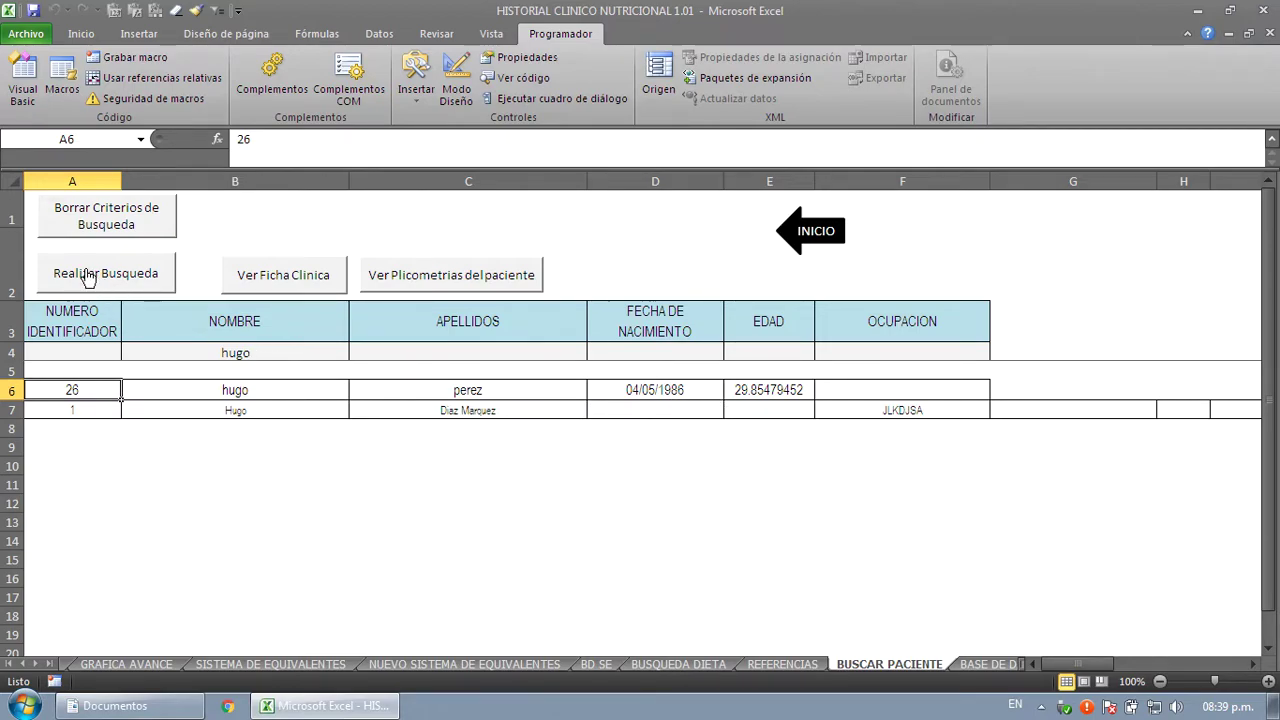
left_click(104, 232)
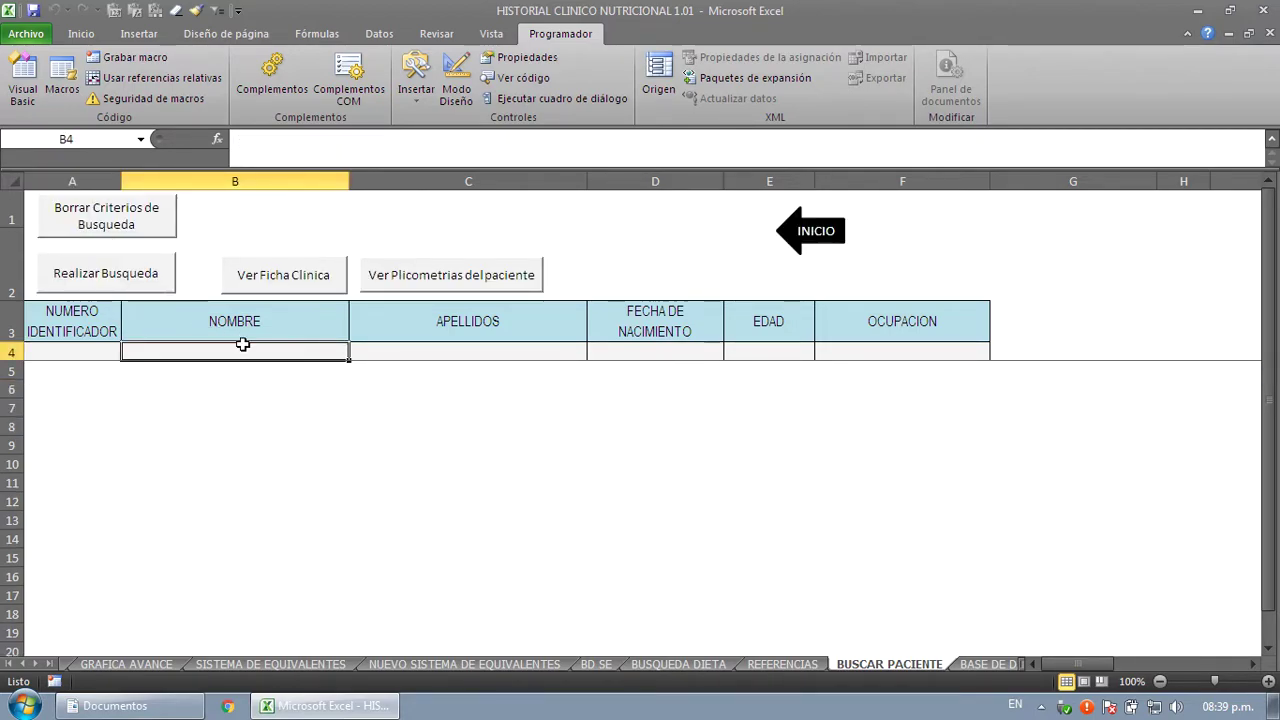
type("juand")
key("BackSpace")
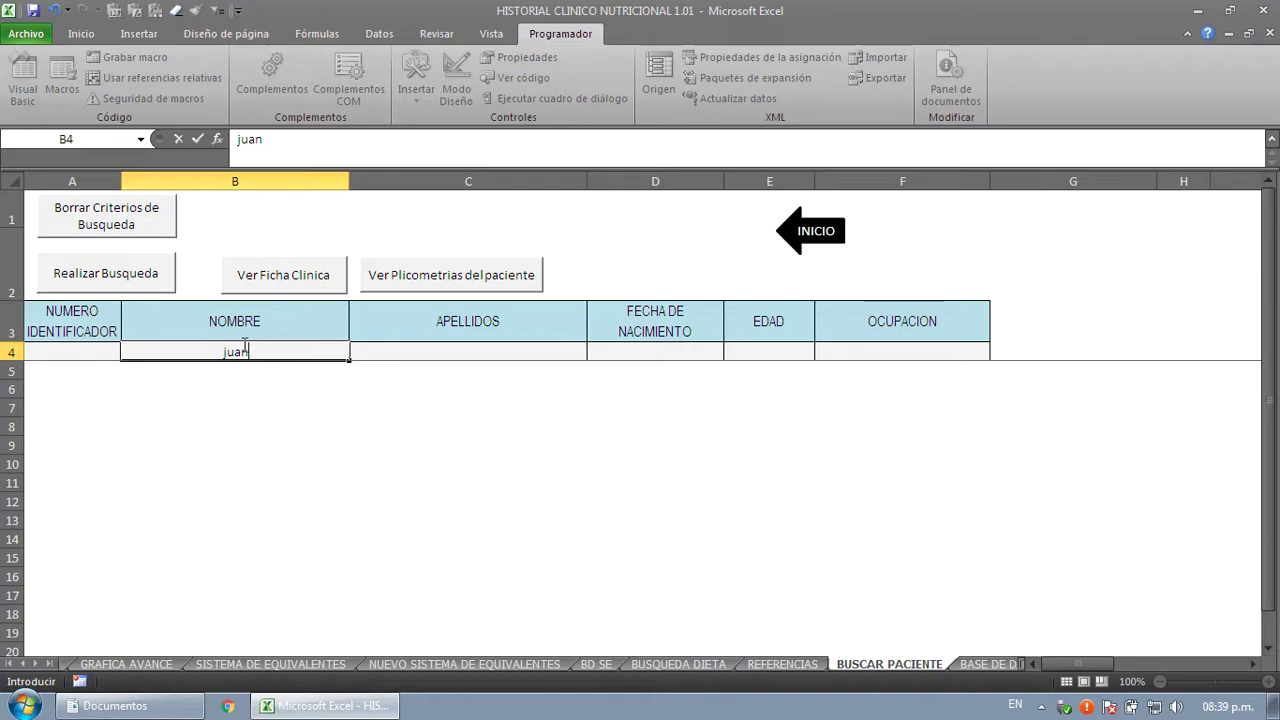
type("carlos")
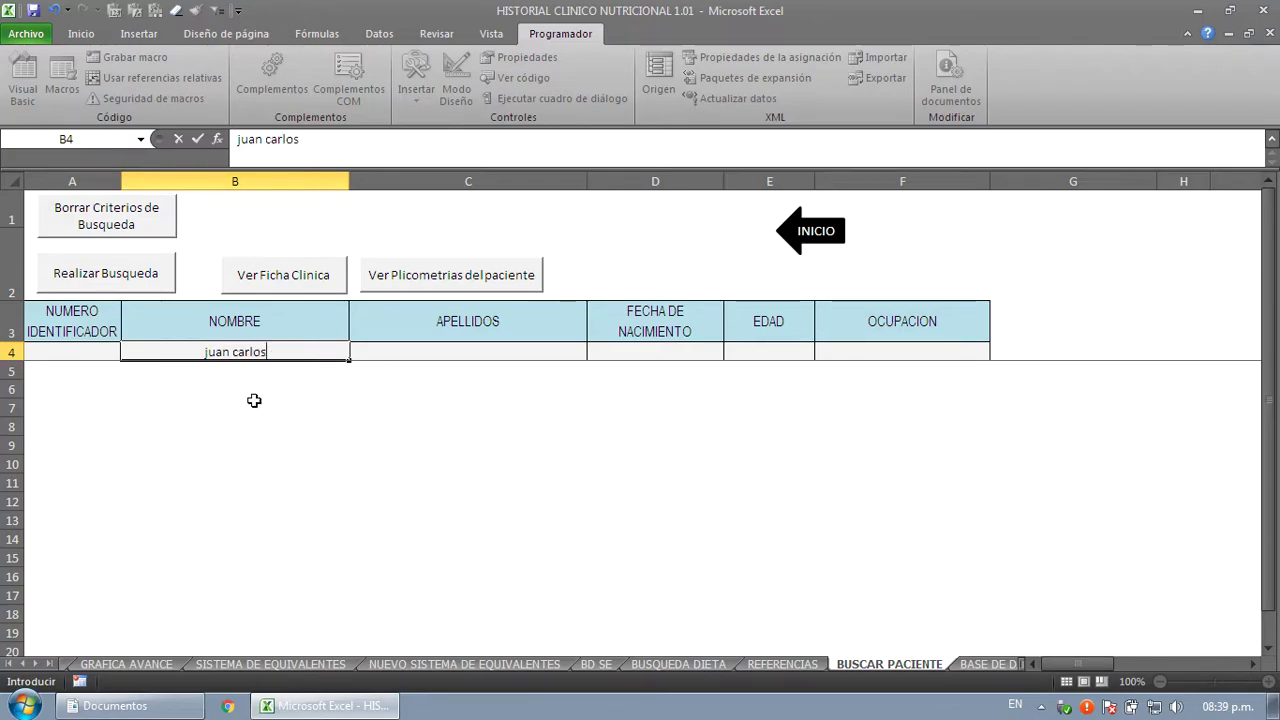
left_click(117, 275)
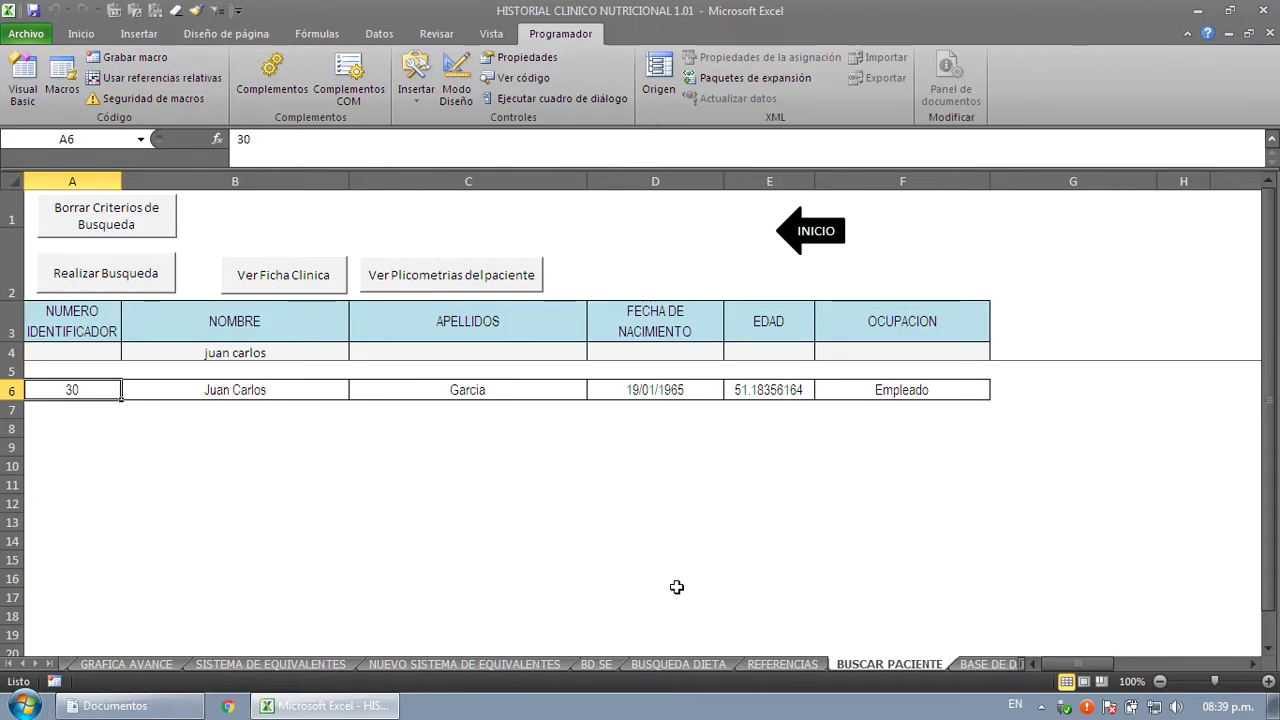
left_click(258, 282)
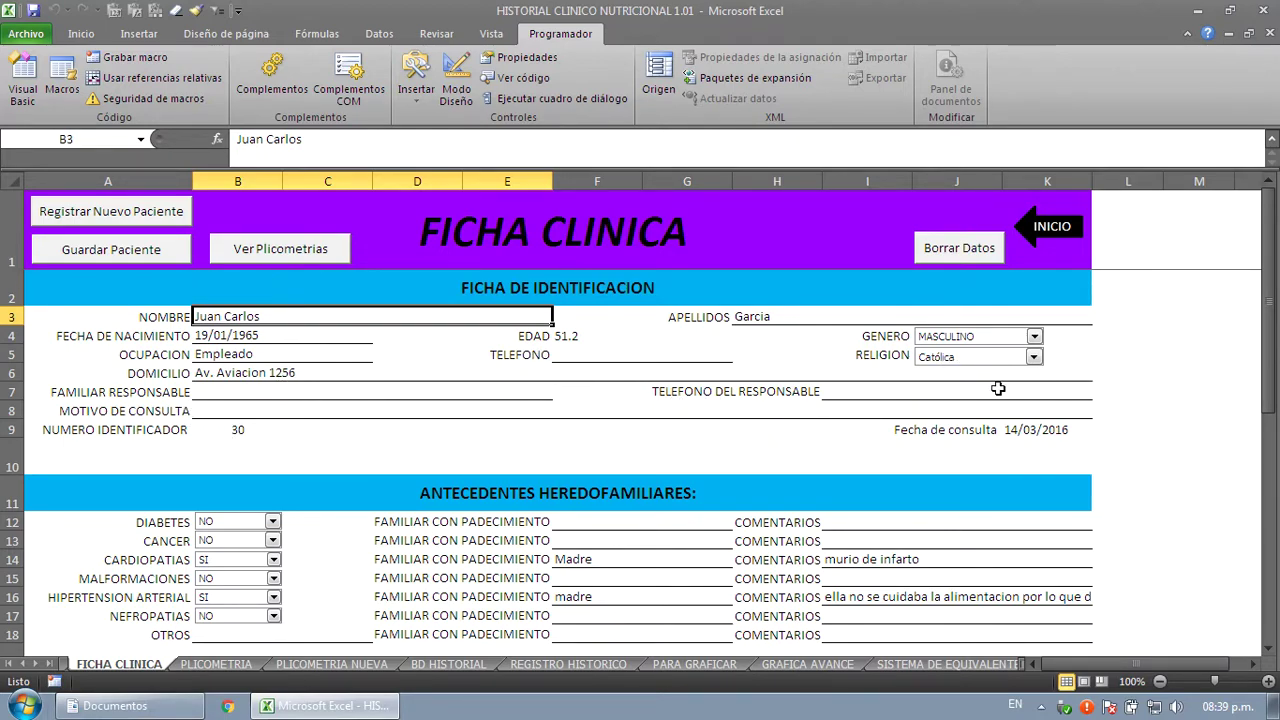
Step: Change the birth date to 19/01/1975 so age reads 41.2, and save the record
scroll(551, 406, "down", 2)
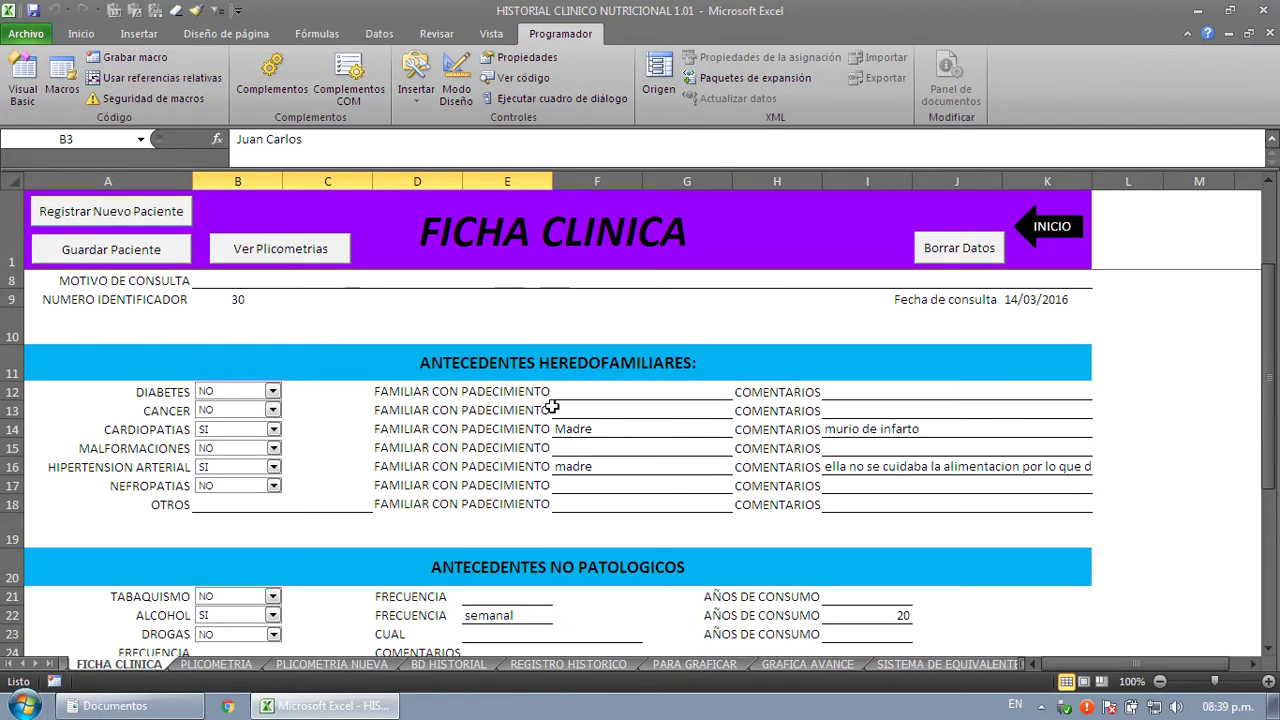
scroll(551, 406, "up", 2)
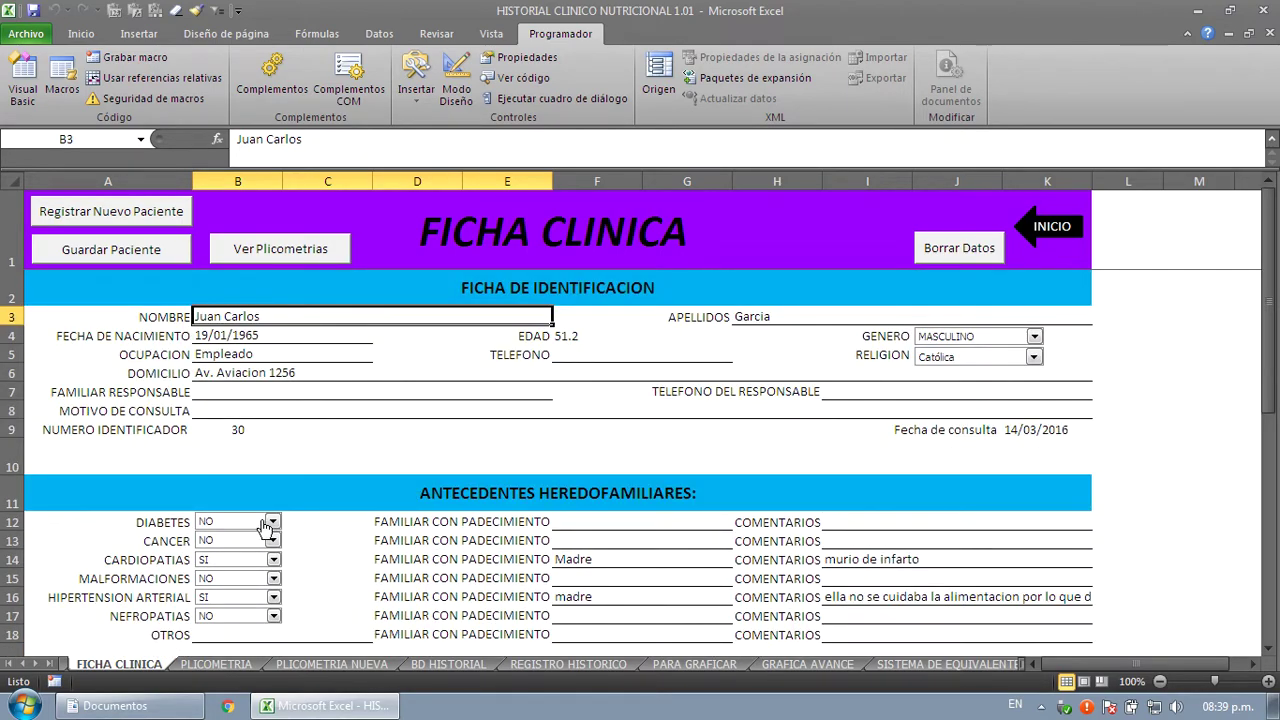
left_click(257, 337)
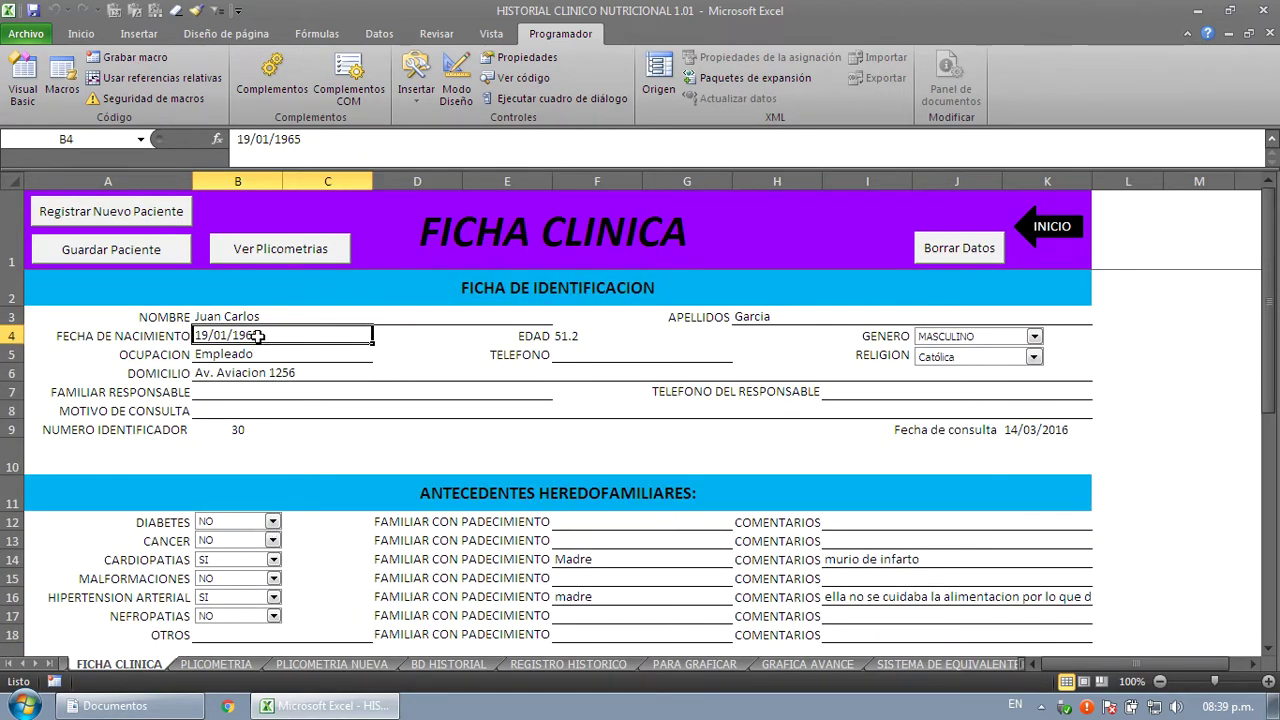
left_click(331, 148)
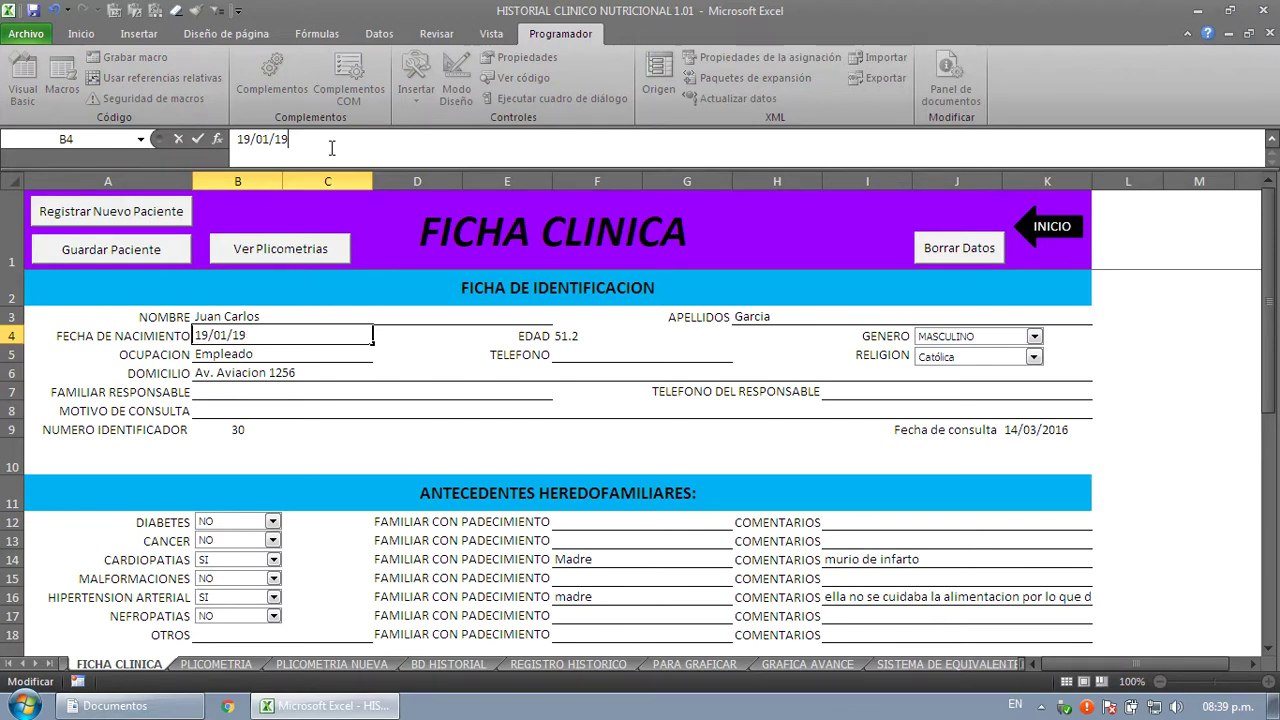
type("75")
key("Return")
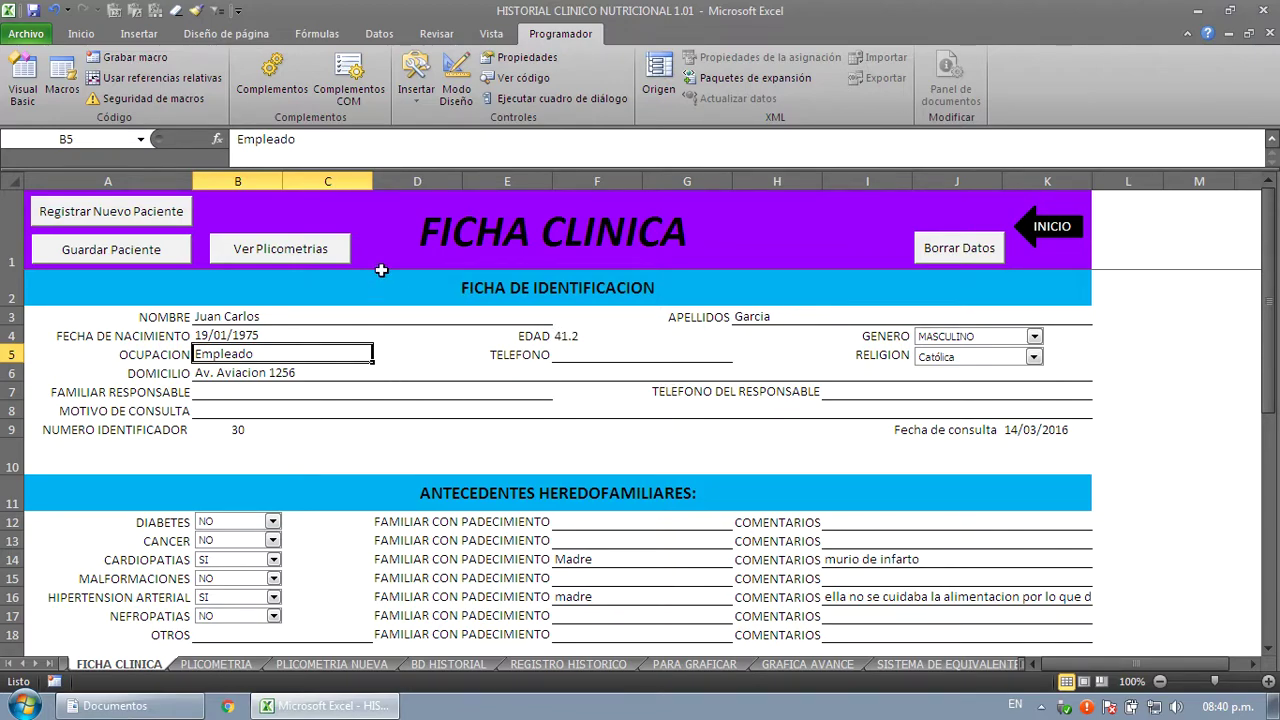
left_click(124, 254)
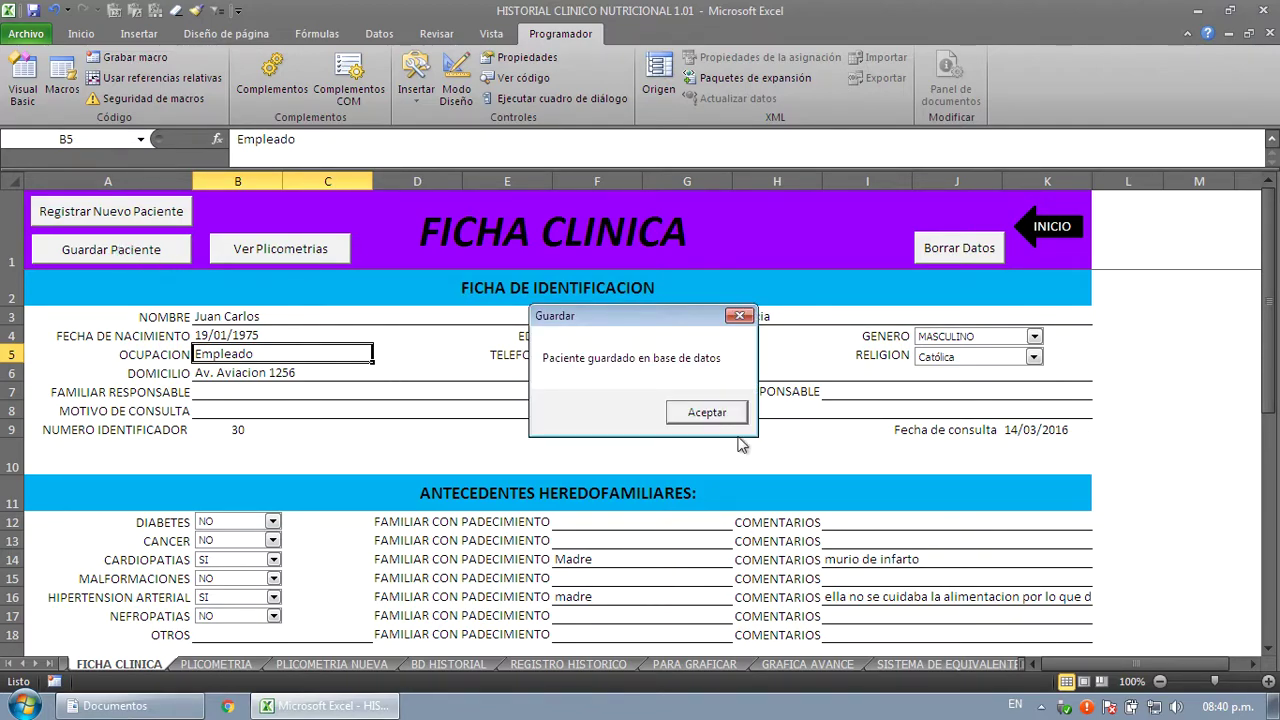
left_click(714, 418)
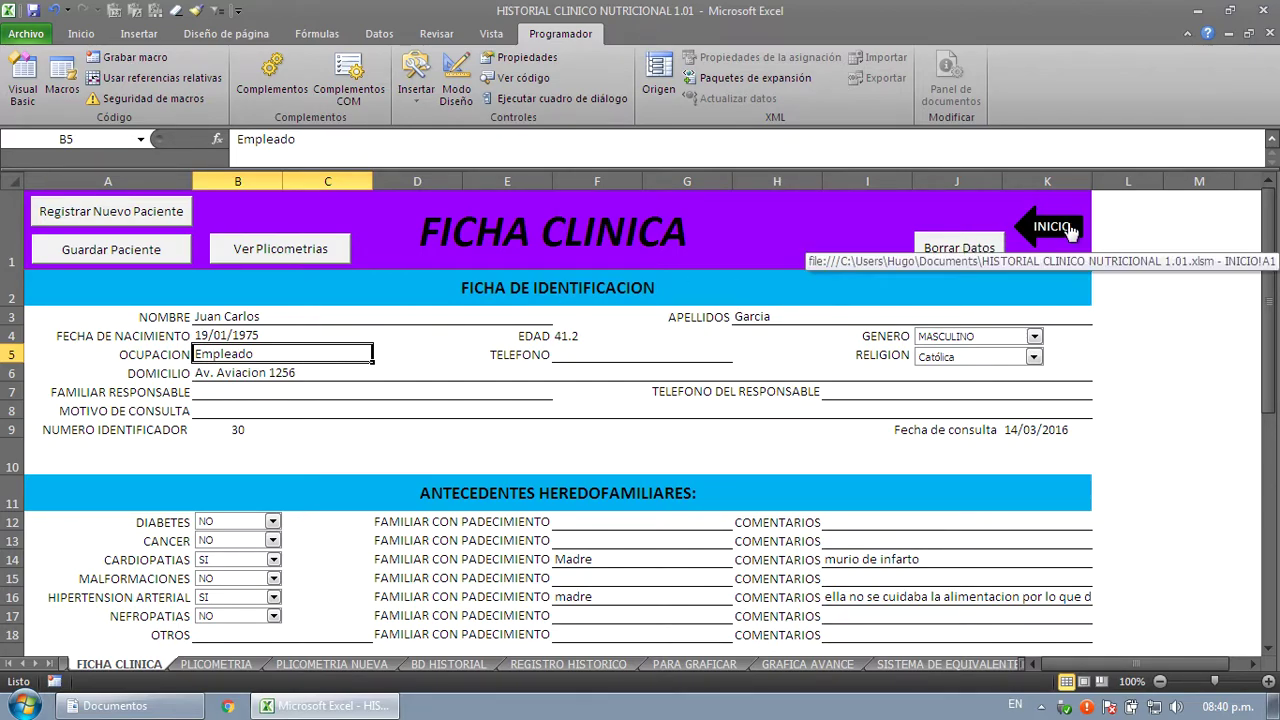
Step: Go to the patient search sheet, rerun the search, and clear the name criterion
left_click(1066, 224)
left_click(300, 272)
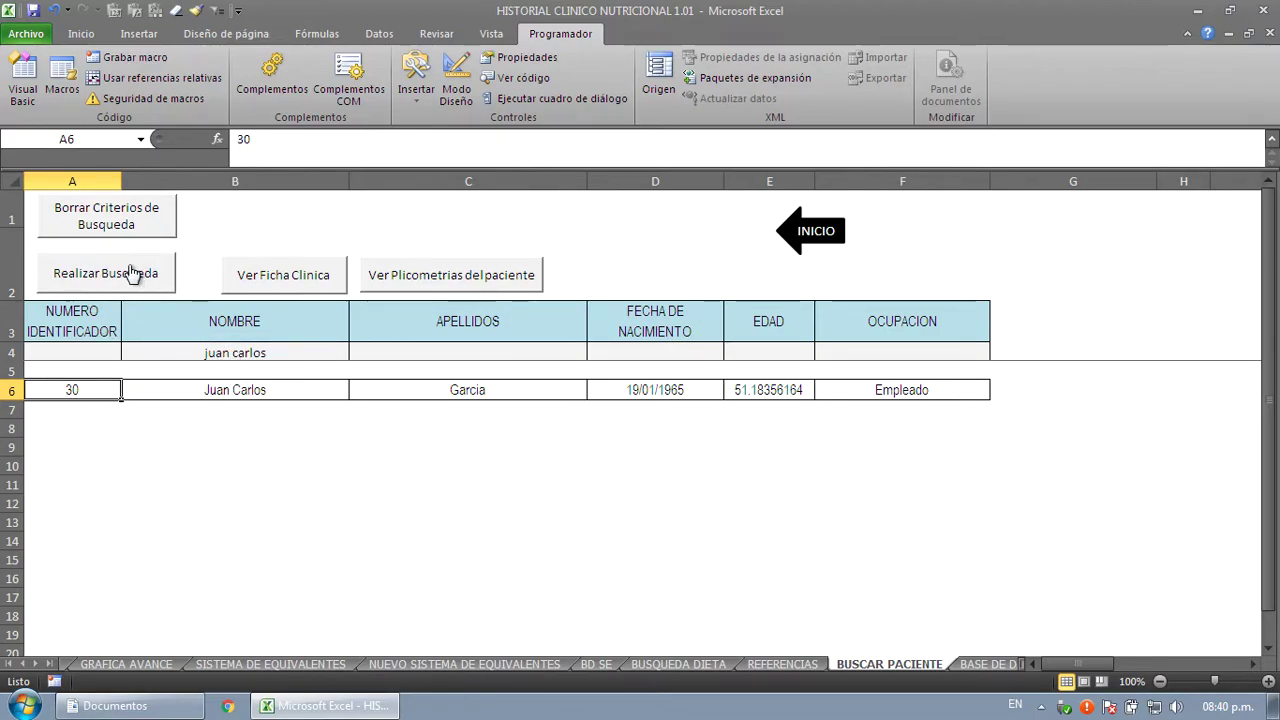
left_click(131, 276)
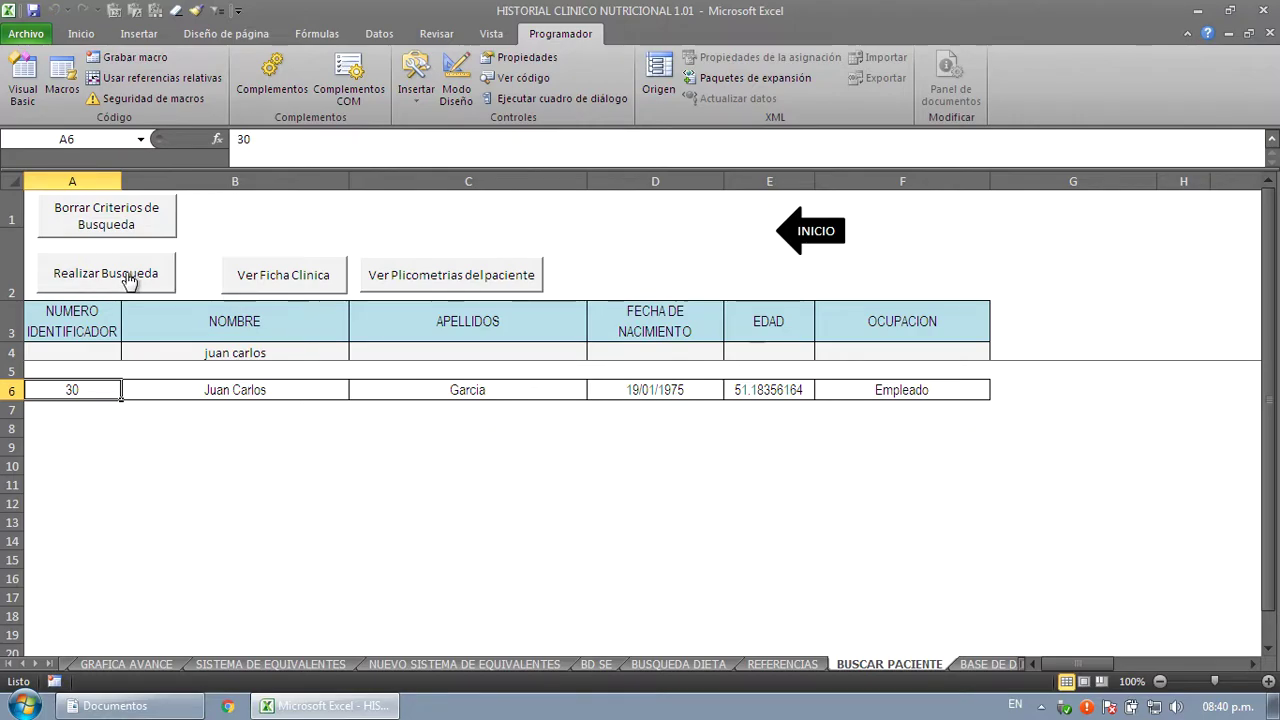
left_click(98, 227)
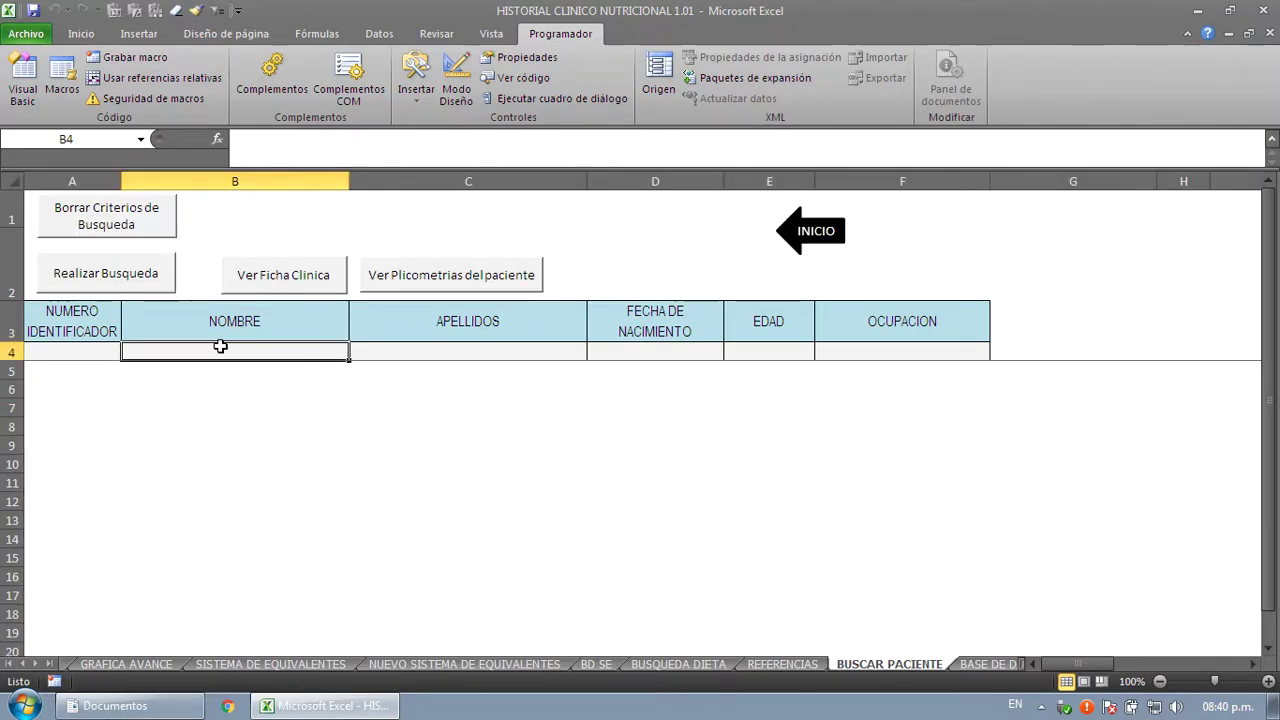
type("jua")
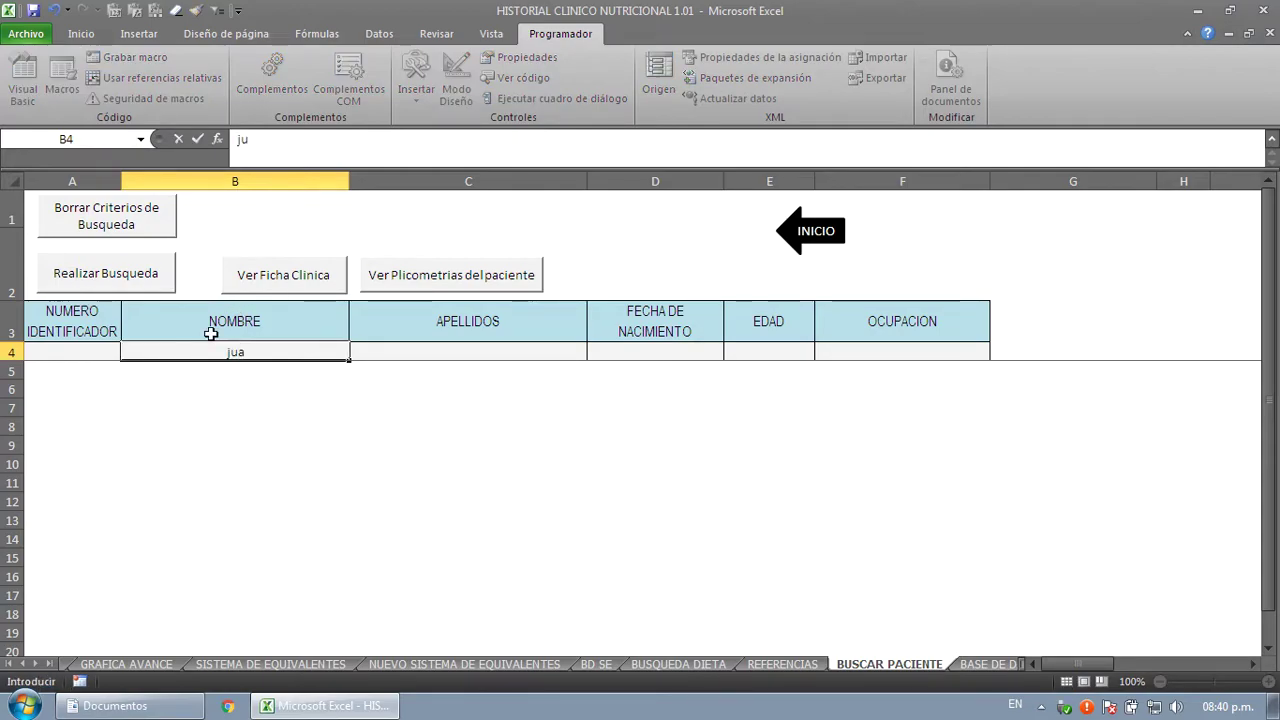
type("n")
key("BackSpace")
key("BackSpace")
key("BackSpace")
key("BackSpace")
Step: Search by the patient's identifier number, view the record, and return to the search sheet
left_click(80, 355)
type("30")
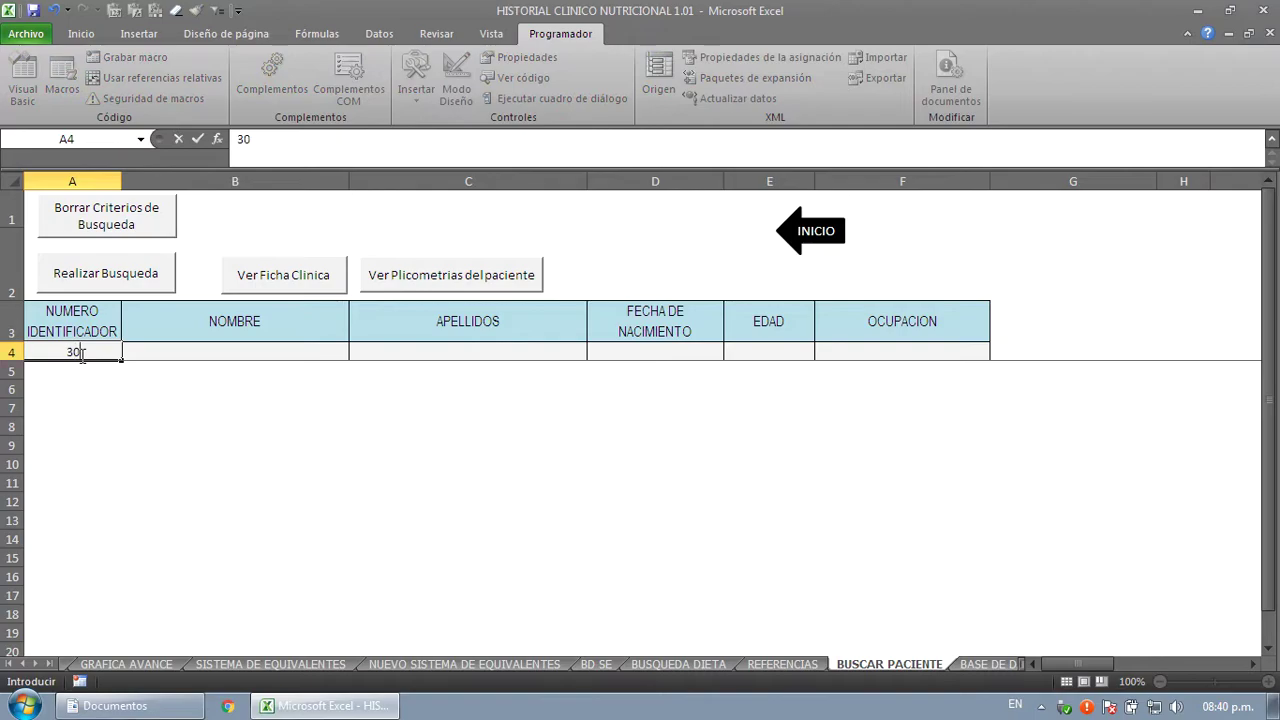
left_click(137, 285)
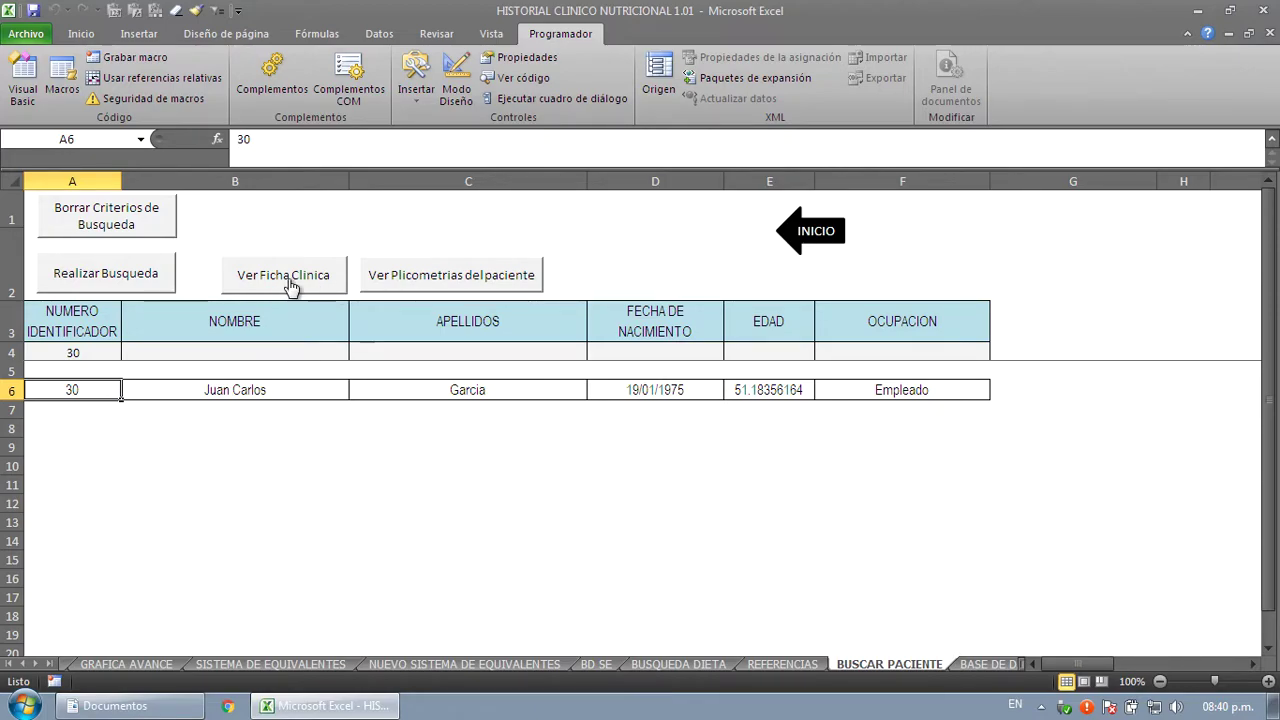
left_click(285, 287)
left_click(1055, 235)
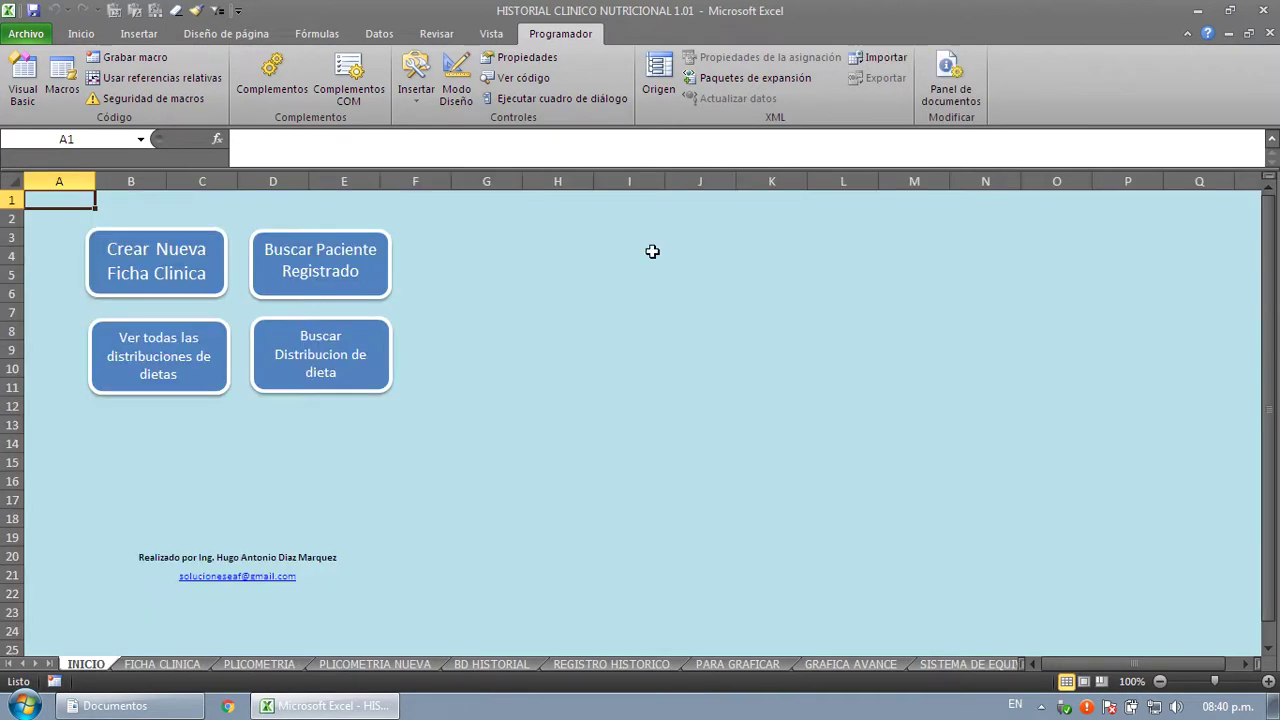
left_click(318, 272)
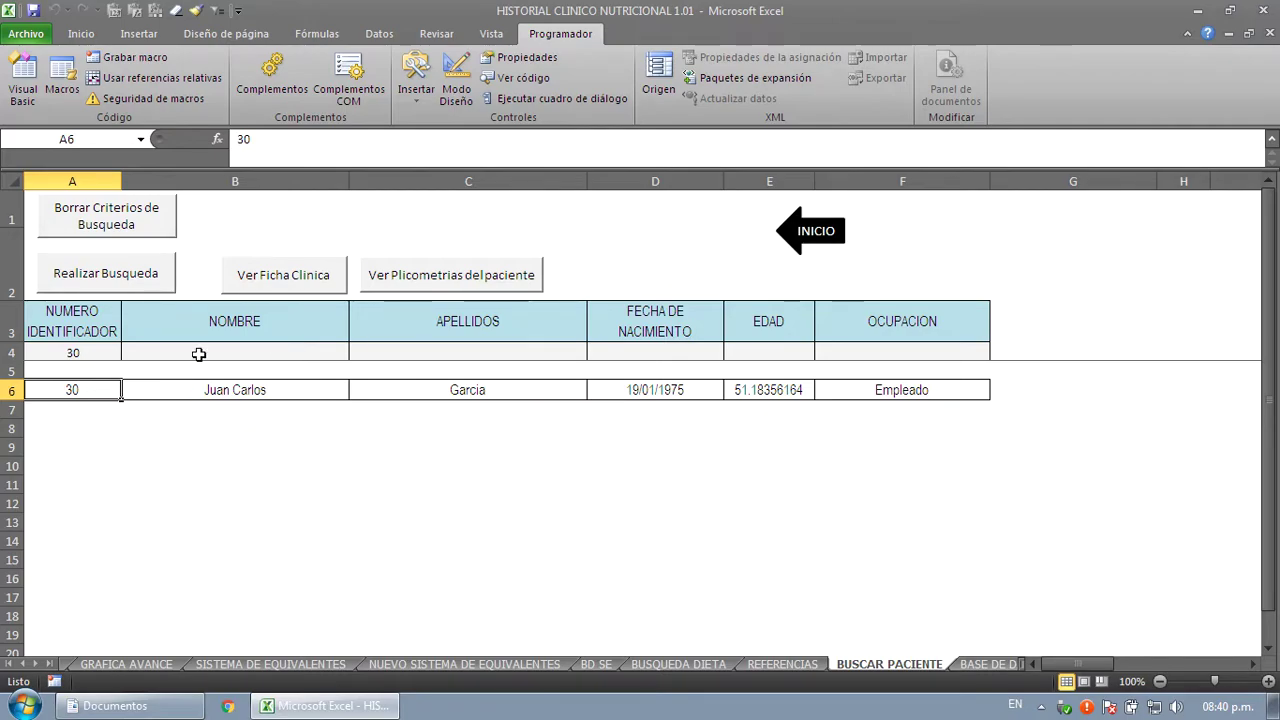
Step: Clear the identifier criteria and search for patients by first name in B4
left_click(128, 224)
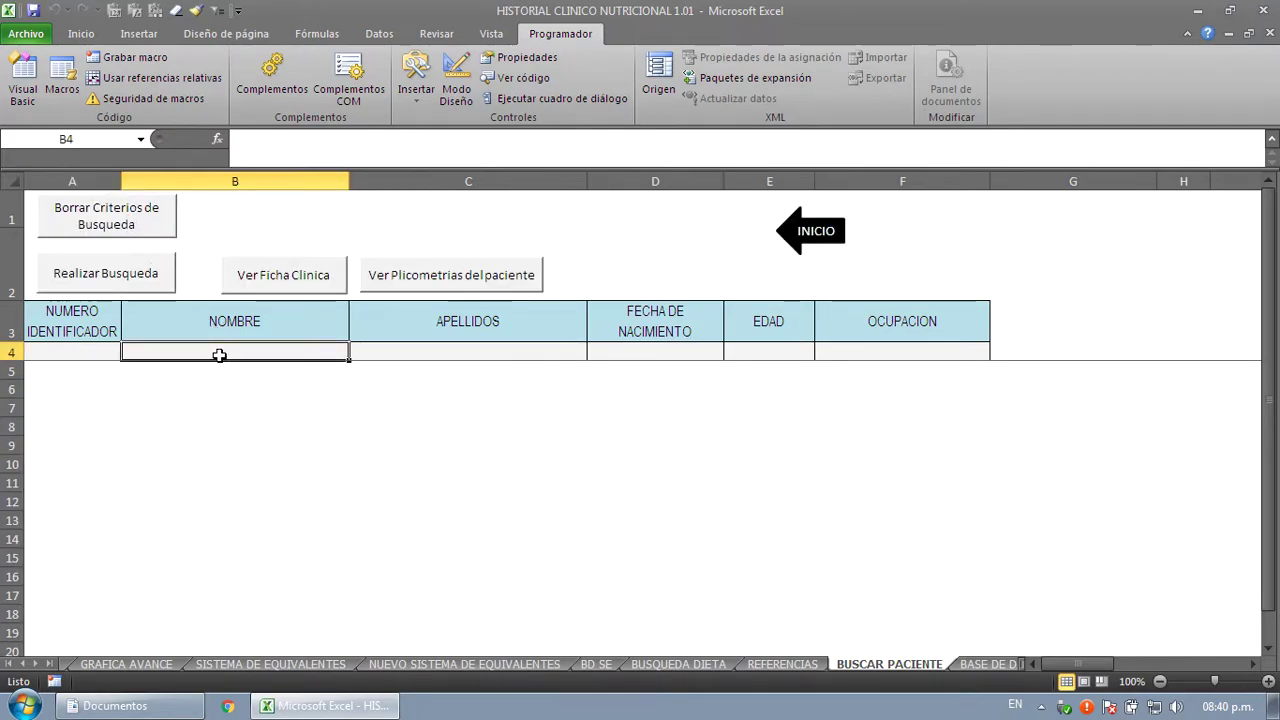
type("car")
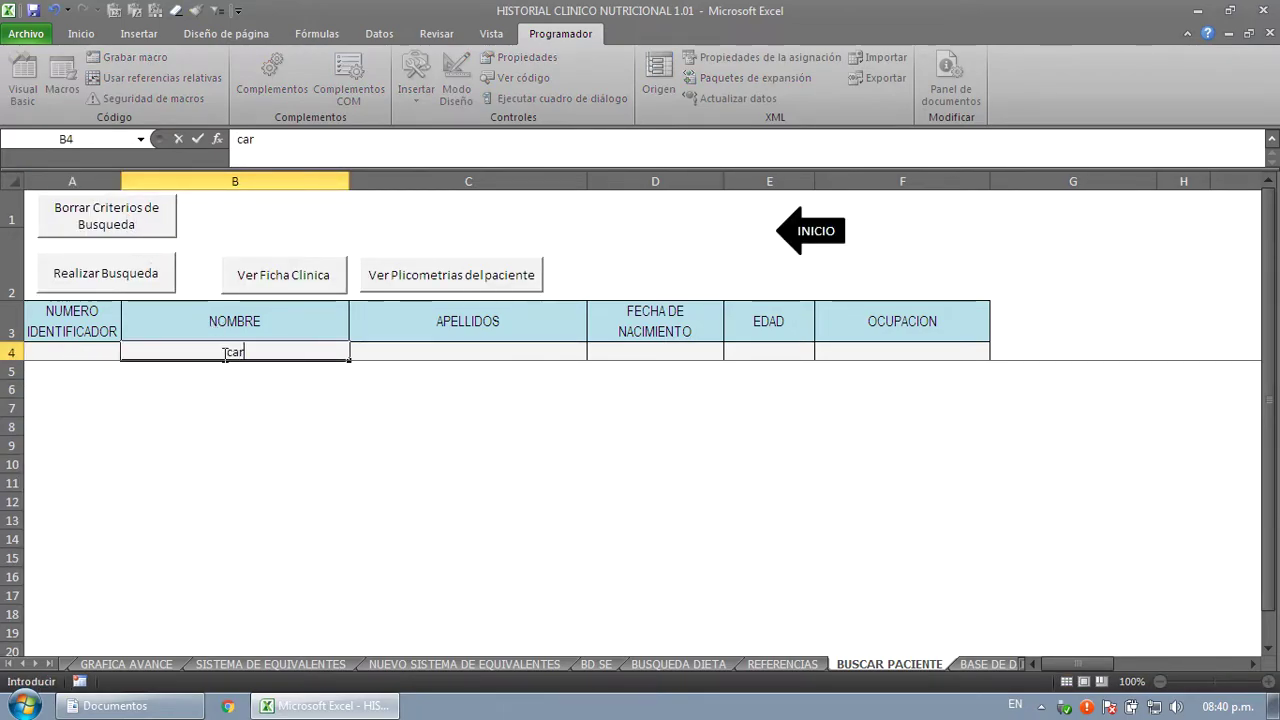
type("los")
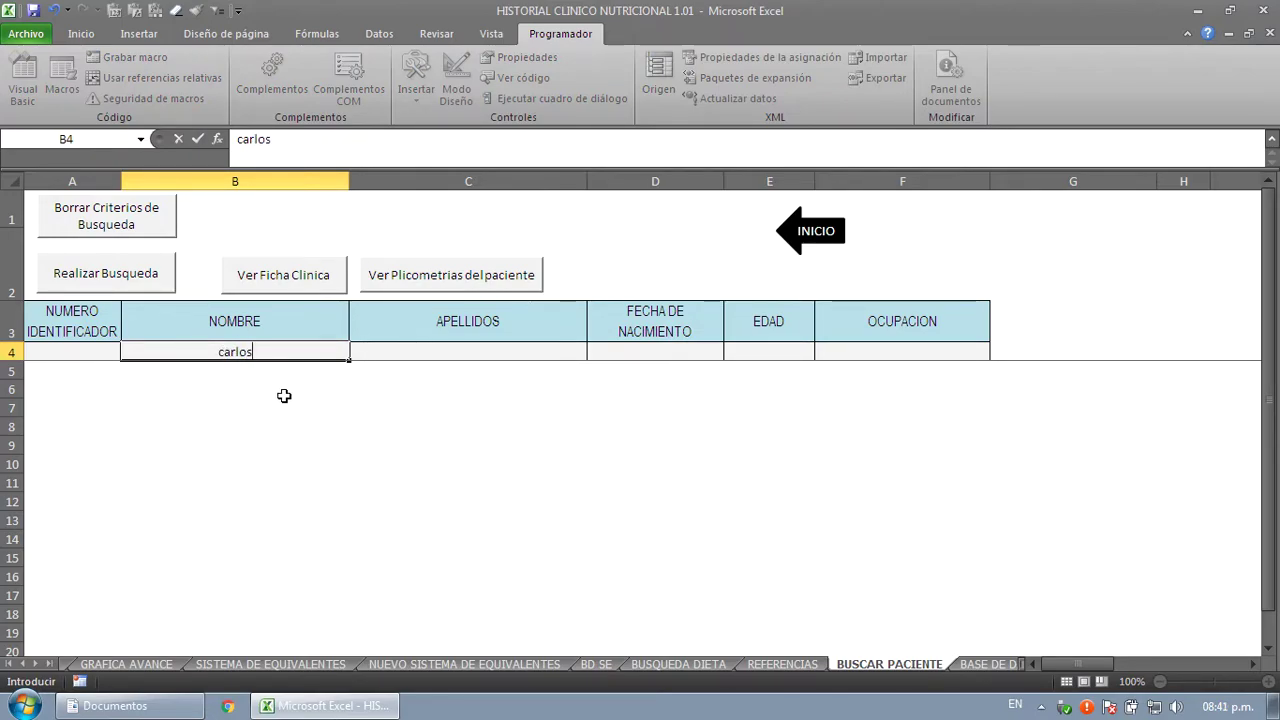
left_click(103, 285)
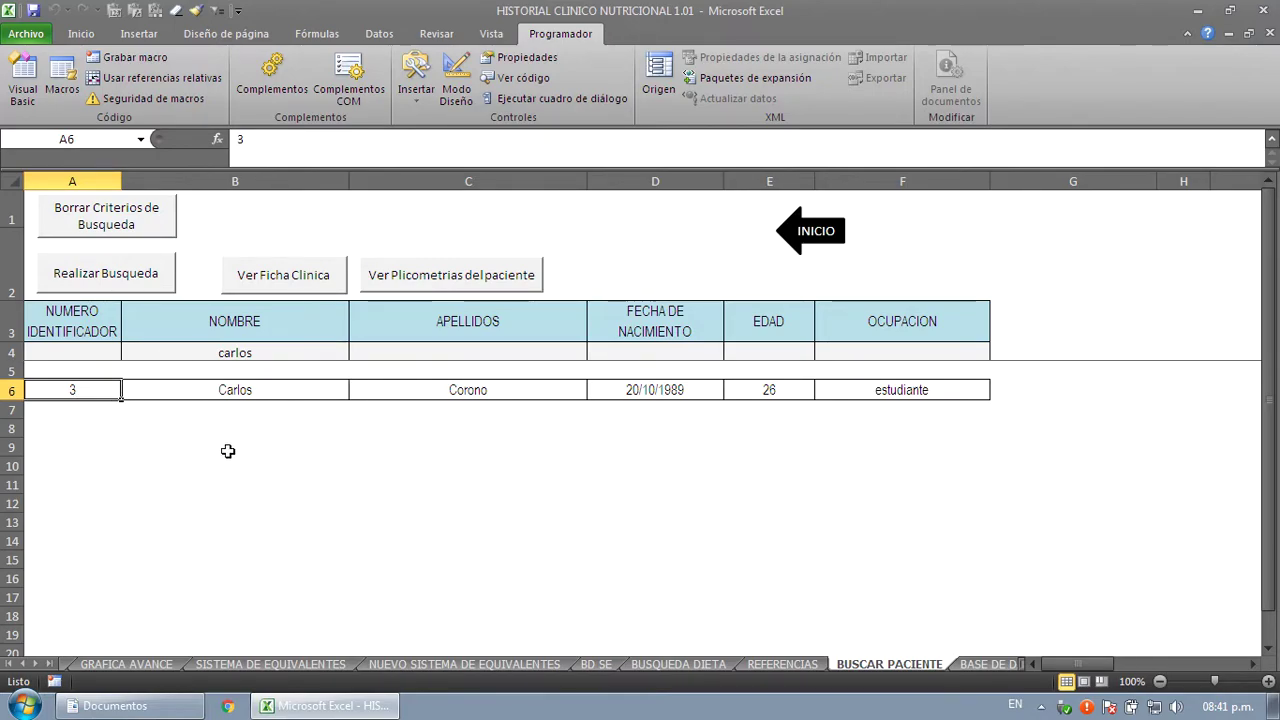
Step: Inspect the found patient's identifier number in cell A6, leaving it unchanged
left_click(73, 408)
left_click(72, 384)
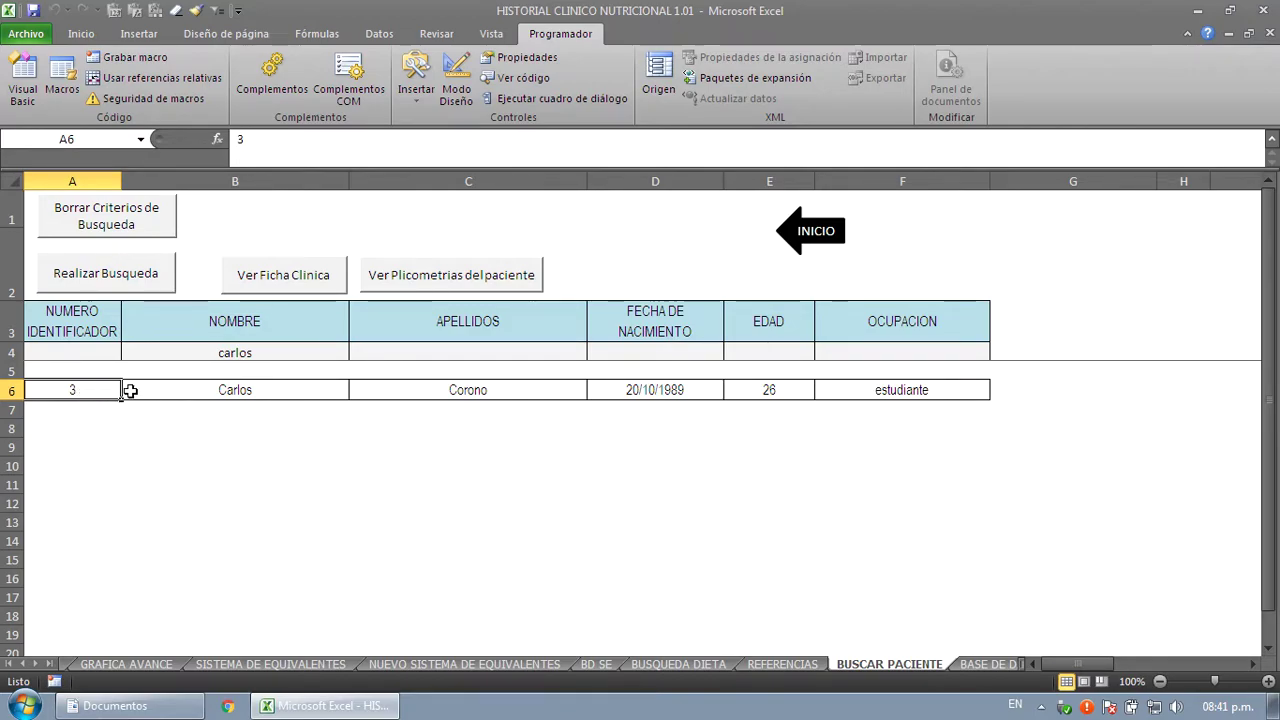
double_click(103, 390)
left_click_drag(103, 390, 52, 390)
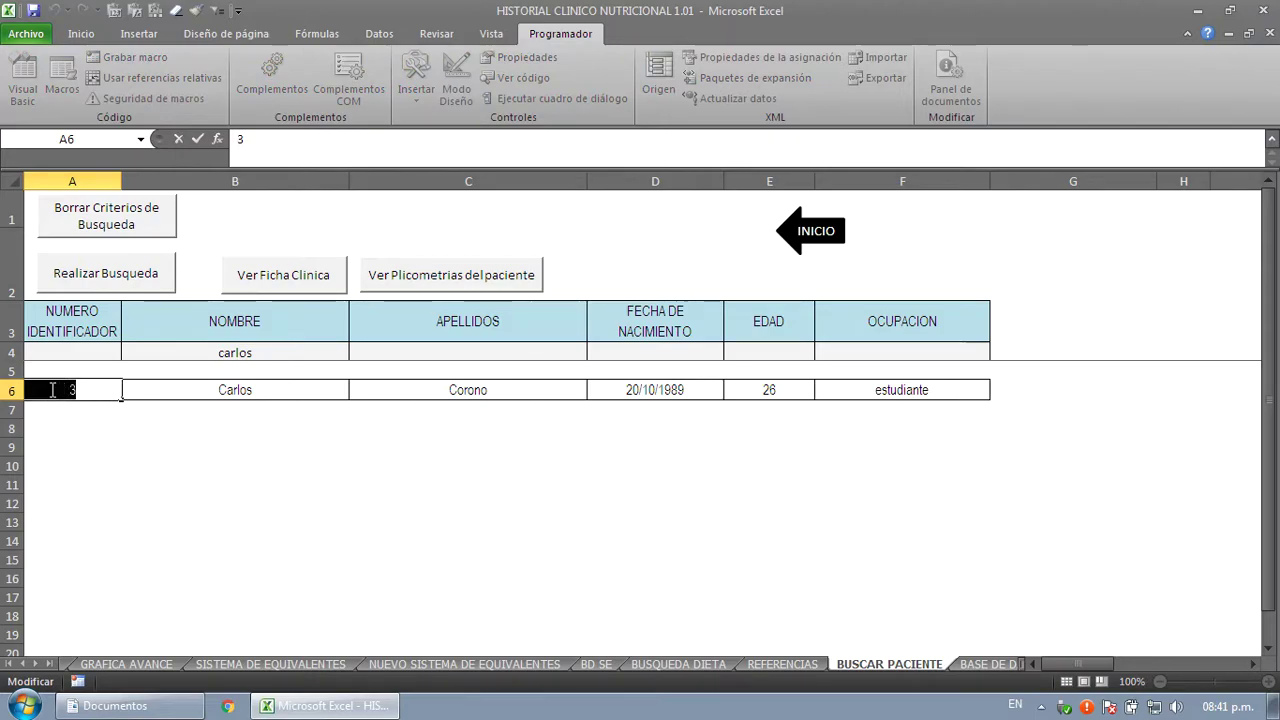
left_click(94, 420)
left_click(79, 389)
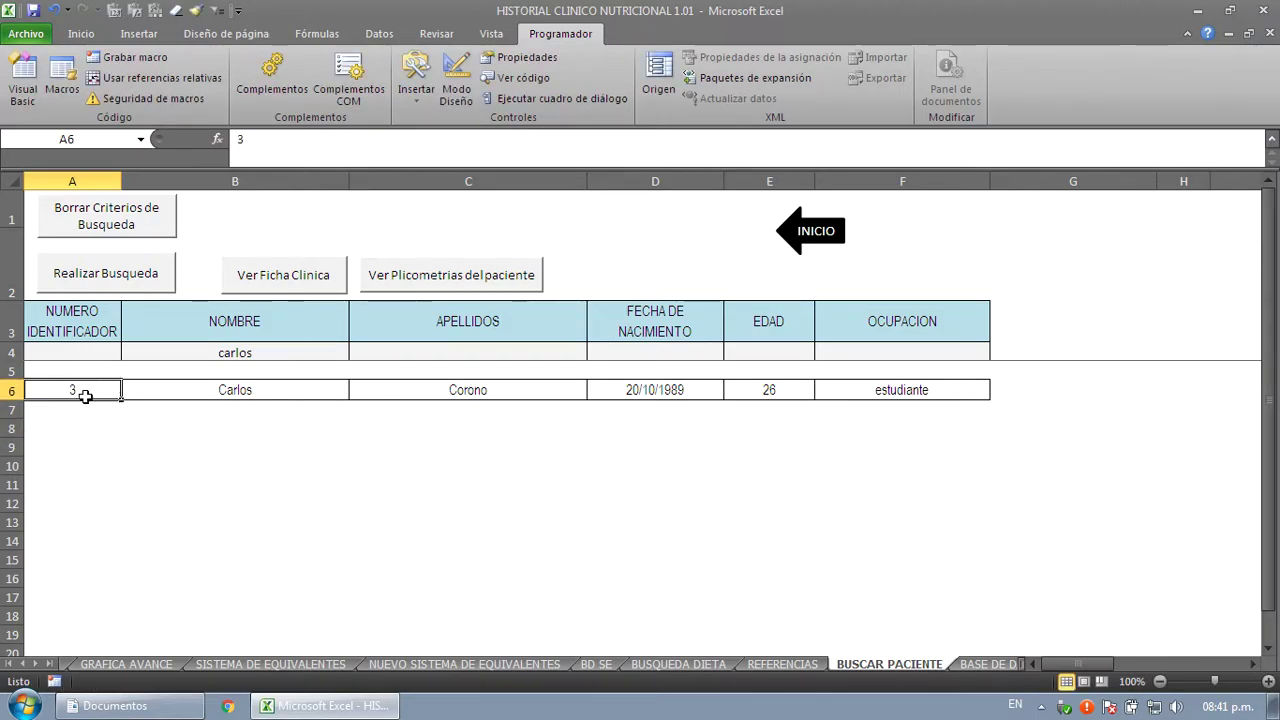
key("Delete")
left_click(86, 413)
left_click(76, 391)
Step: Open the found patient's skinfold records on PLICOMETRIA at record 1 of 8, weight 105.00 kg
left_click(421, 287)
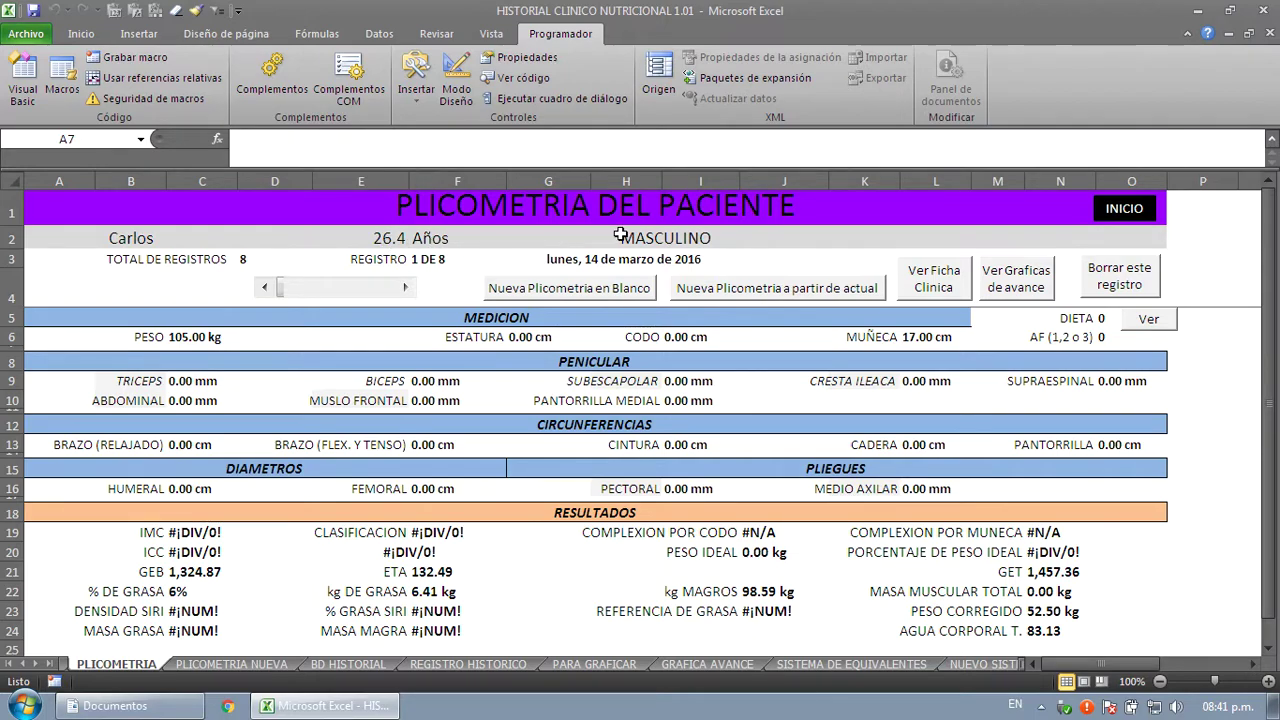
left_click(1117, 213)
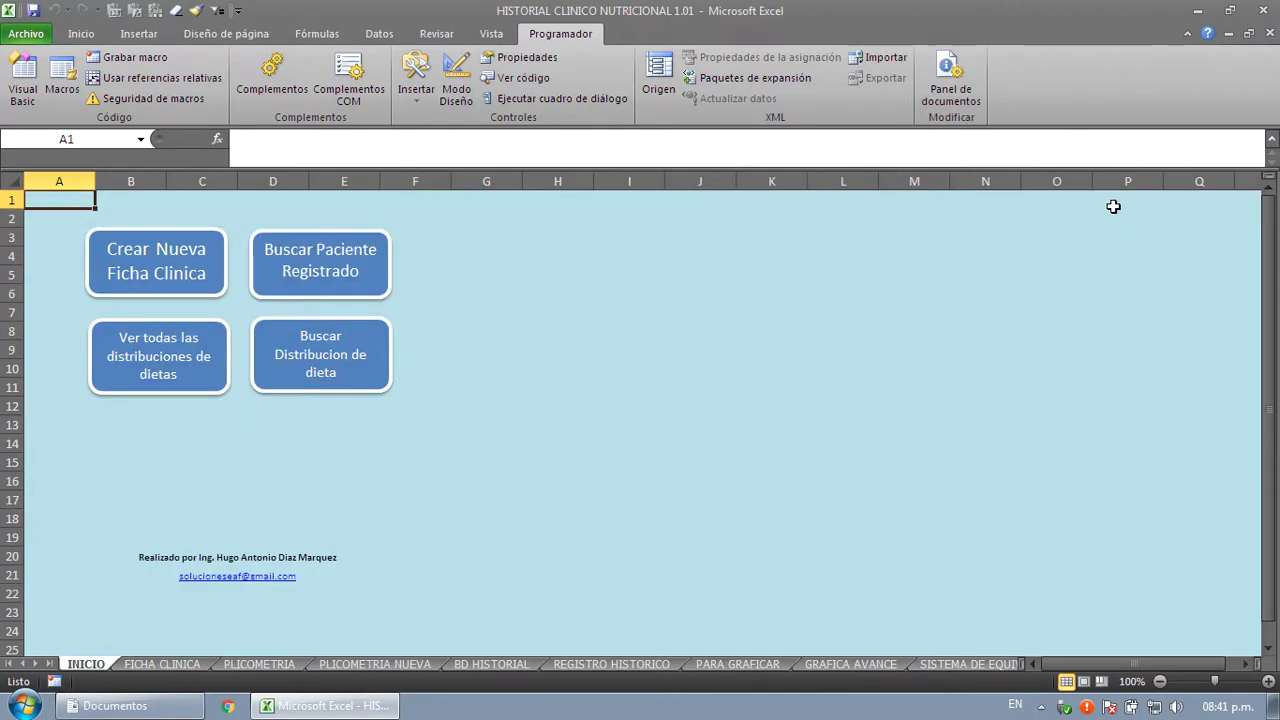
left_click(286, 268)
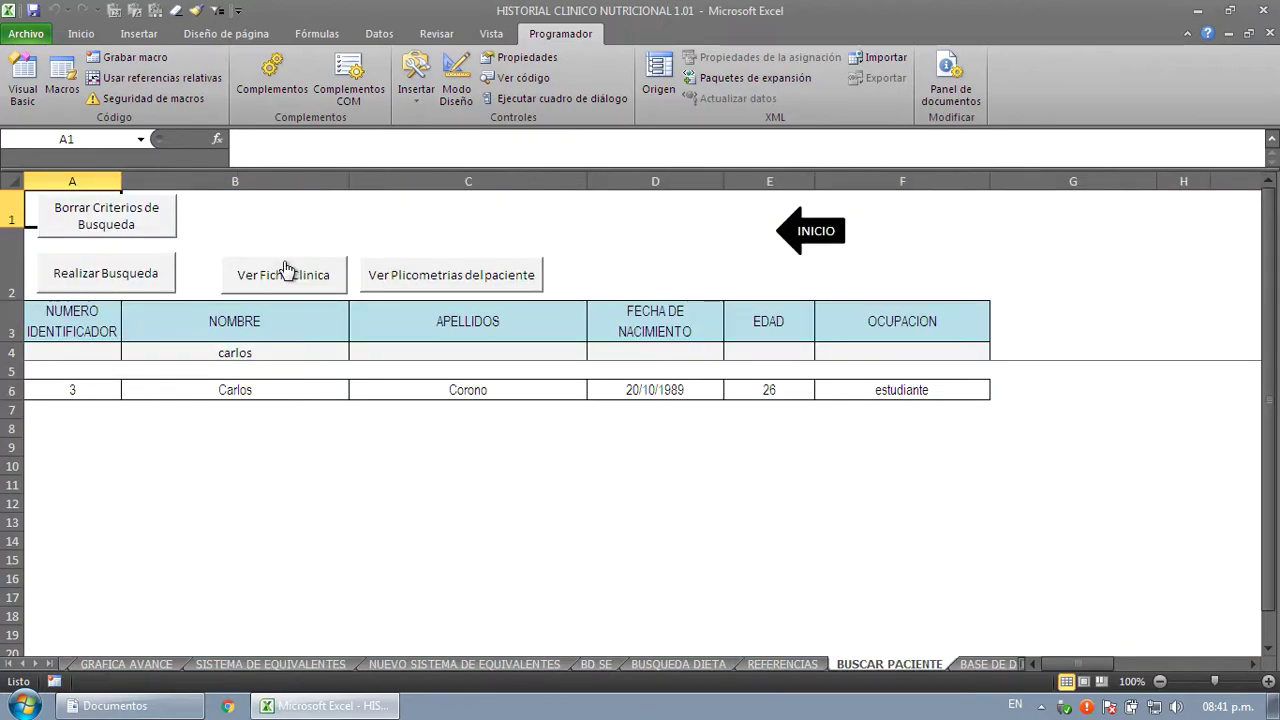
left_click(57, 394)
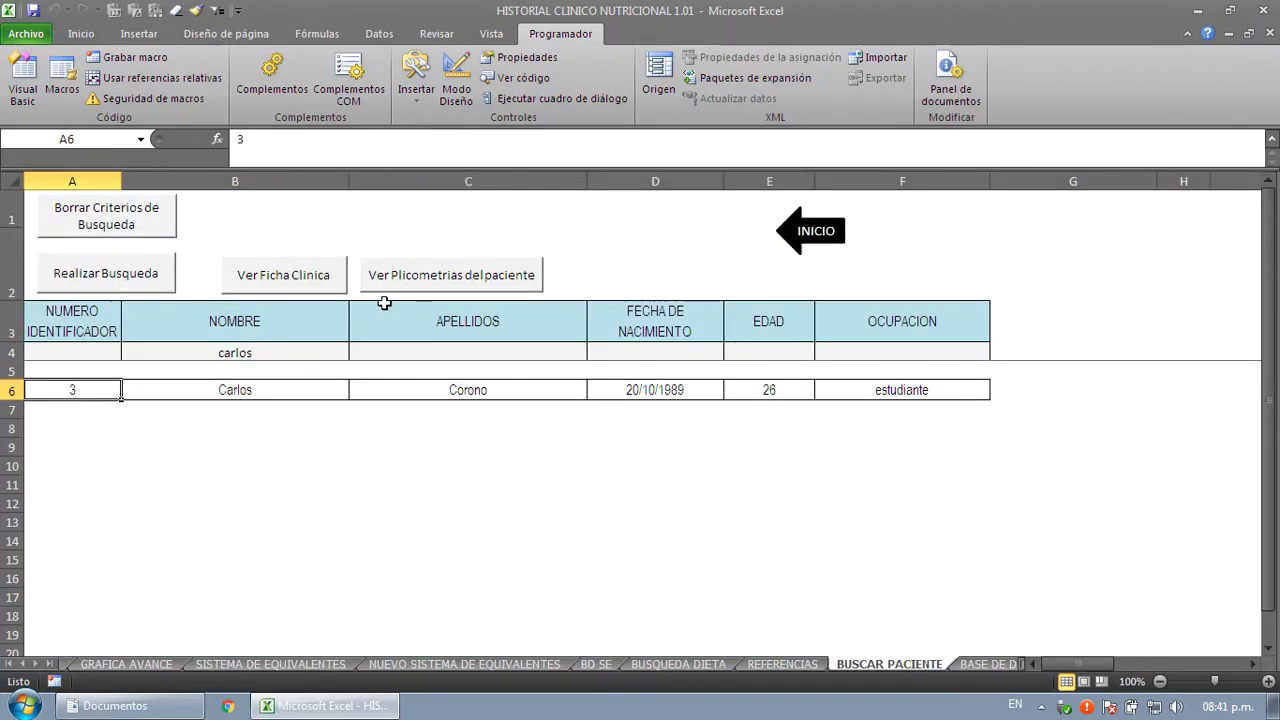
left_click(436, 279)
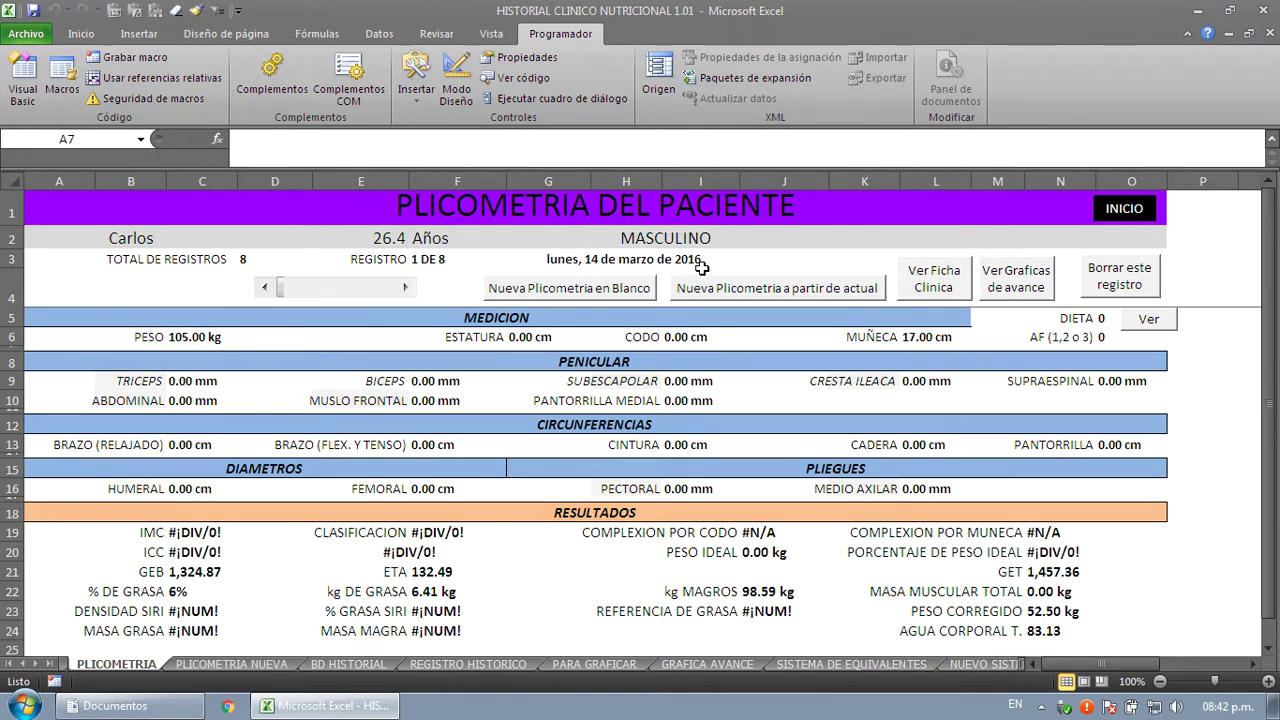
Step: Step forward through the skinfold records to 8 of 8, then back to record 1
left_click(407, 287)
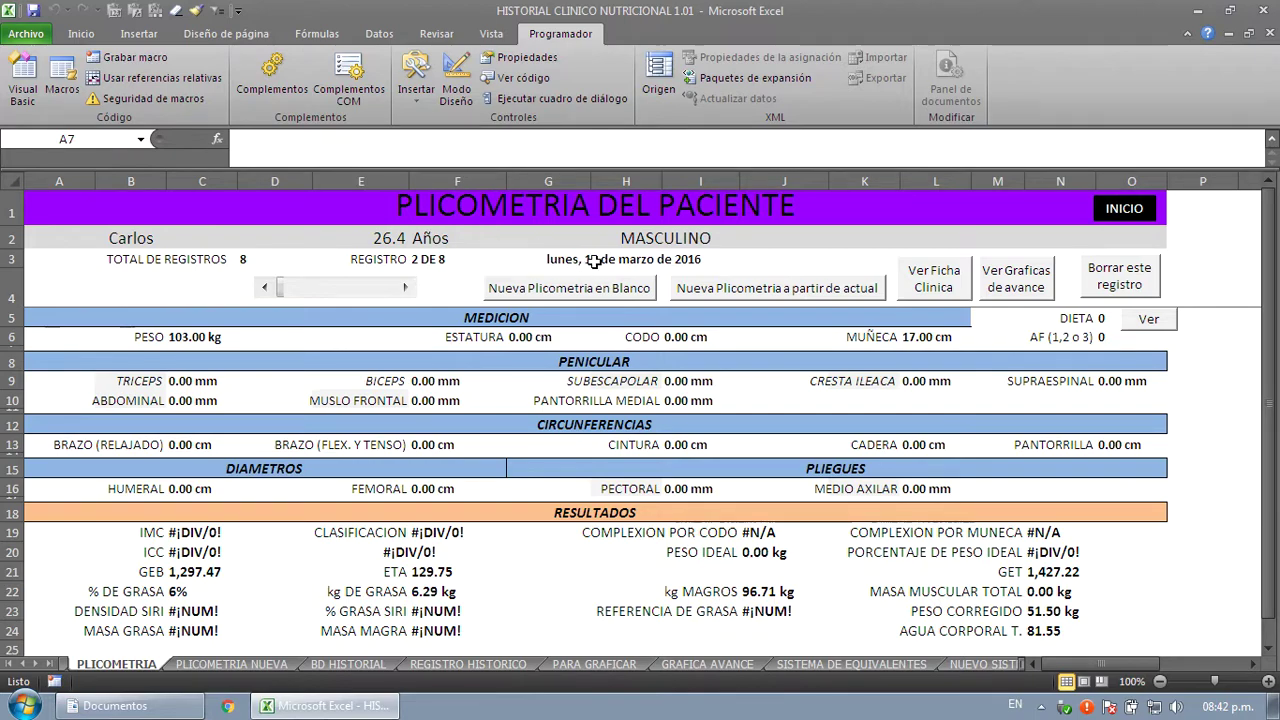
left_click(407, 289)
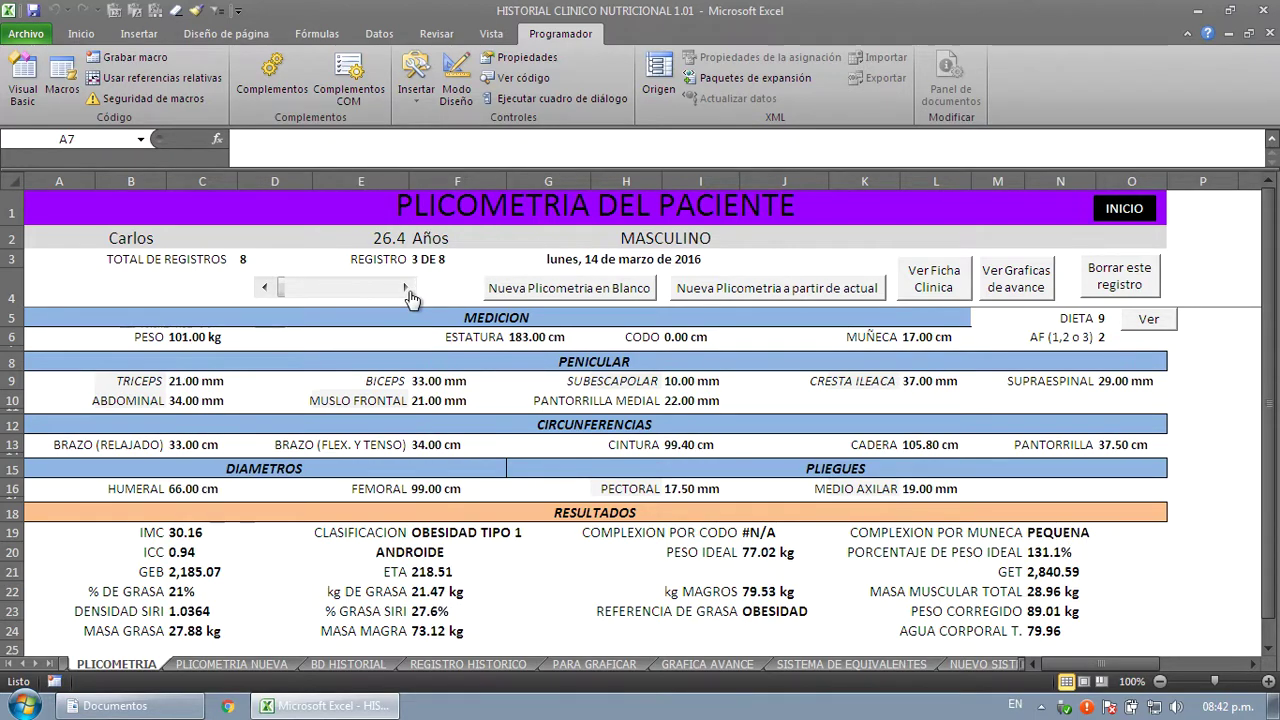
left_click(407, 289)
left_click(407, 289)
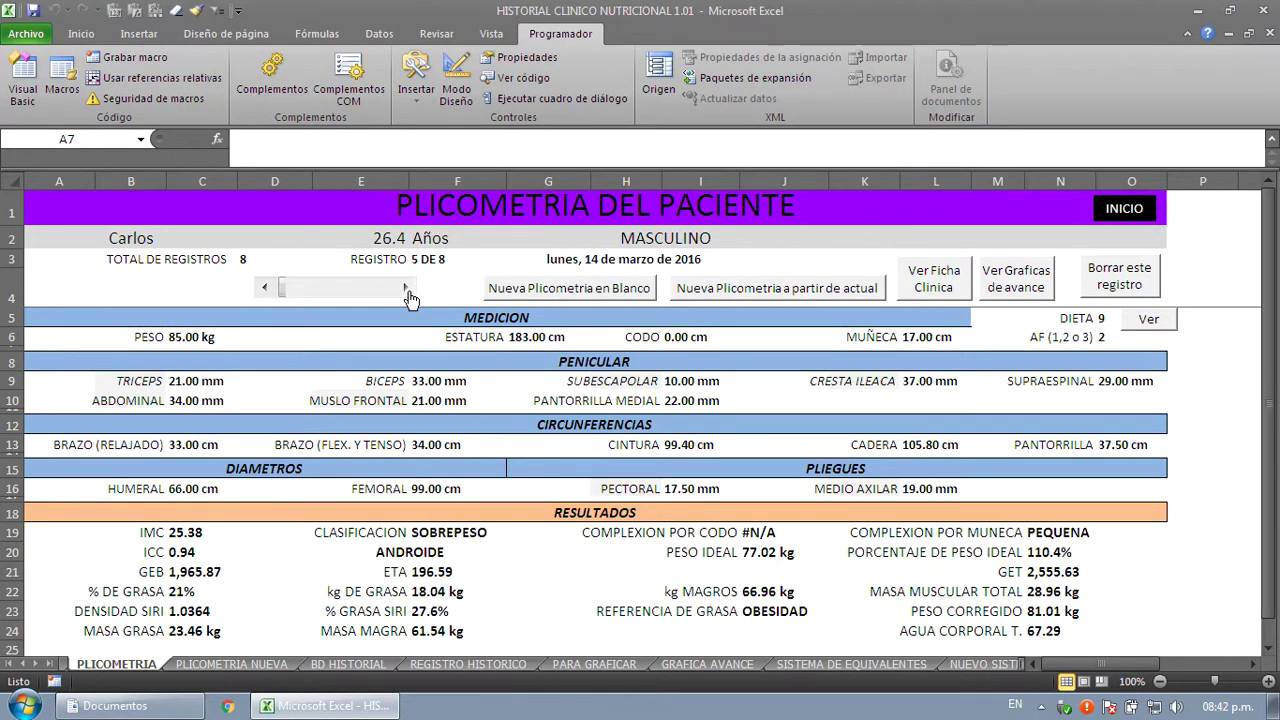
left_click(407, 289)
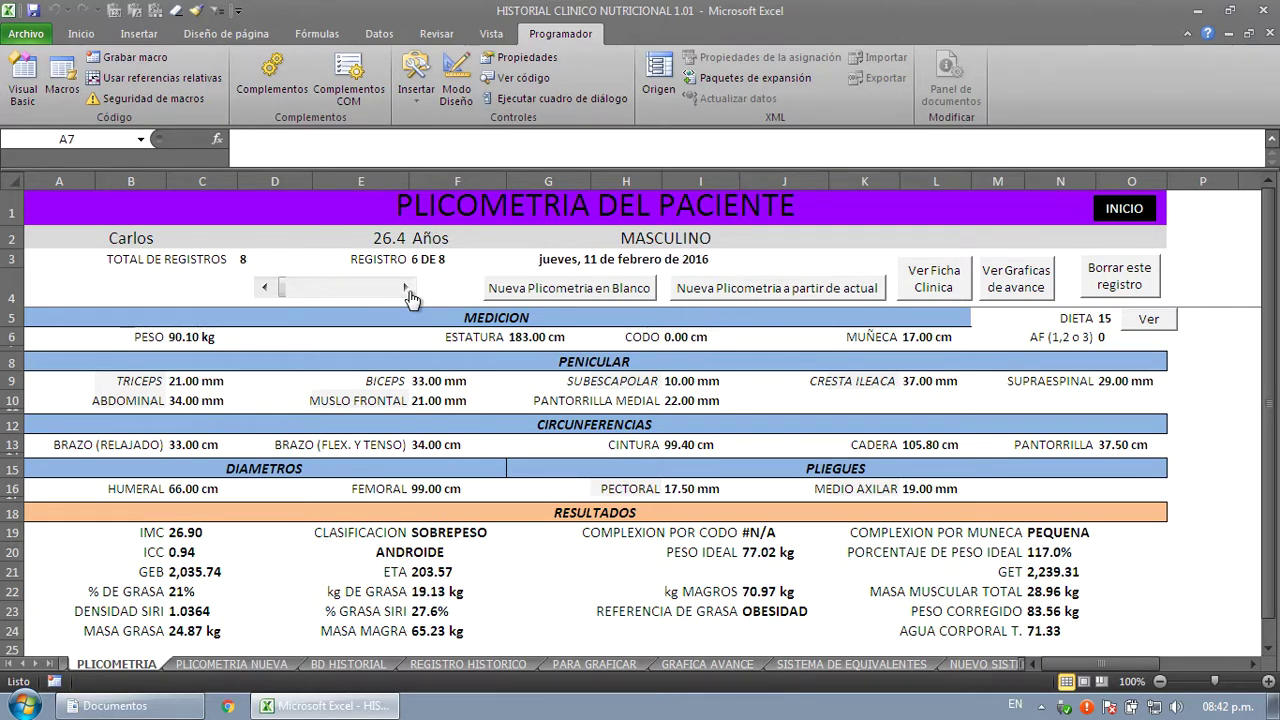
left_click(407, 289)
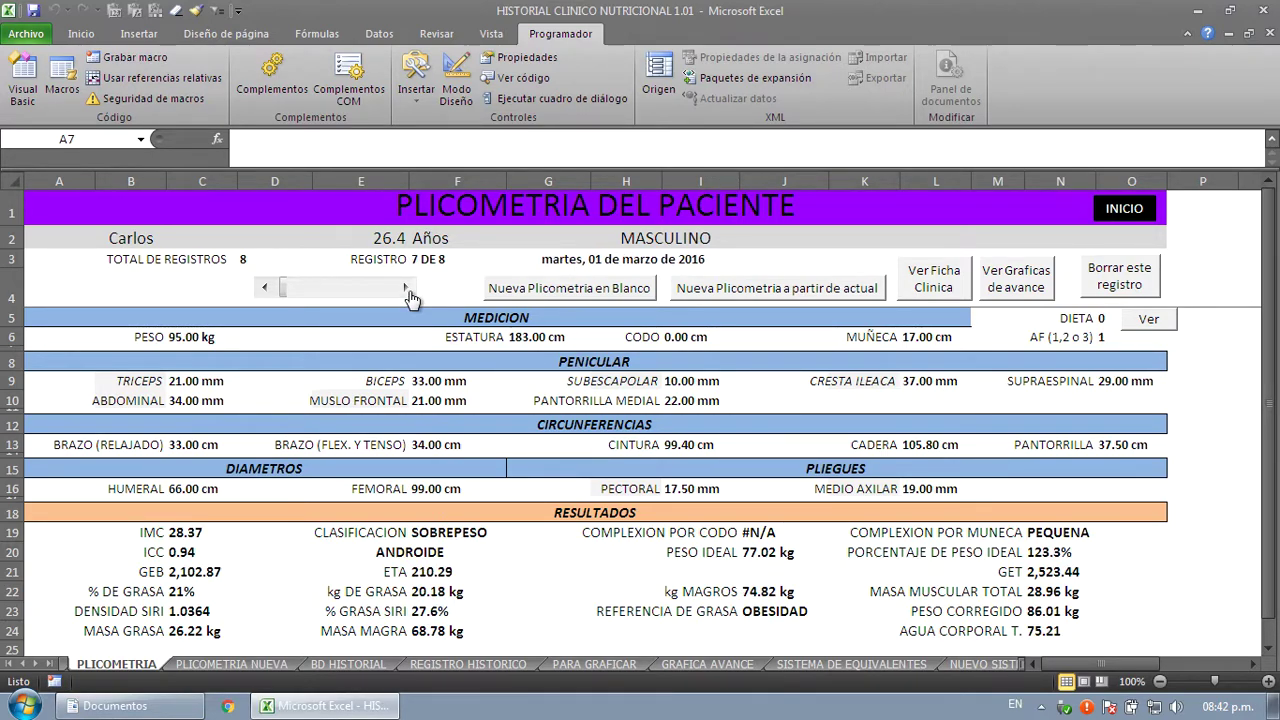
left_click(407, 289)
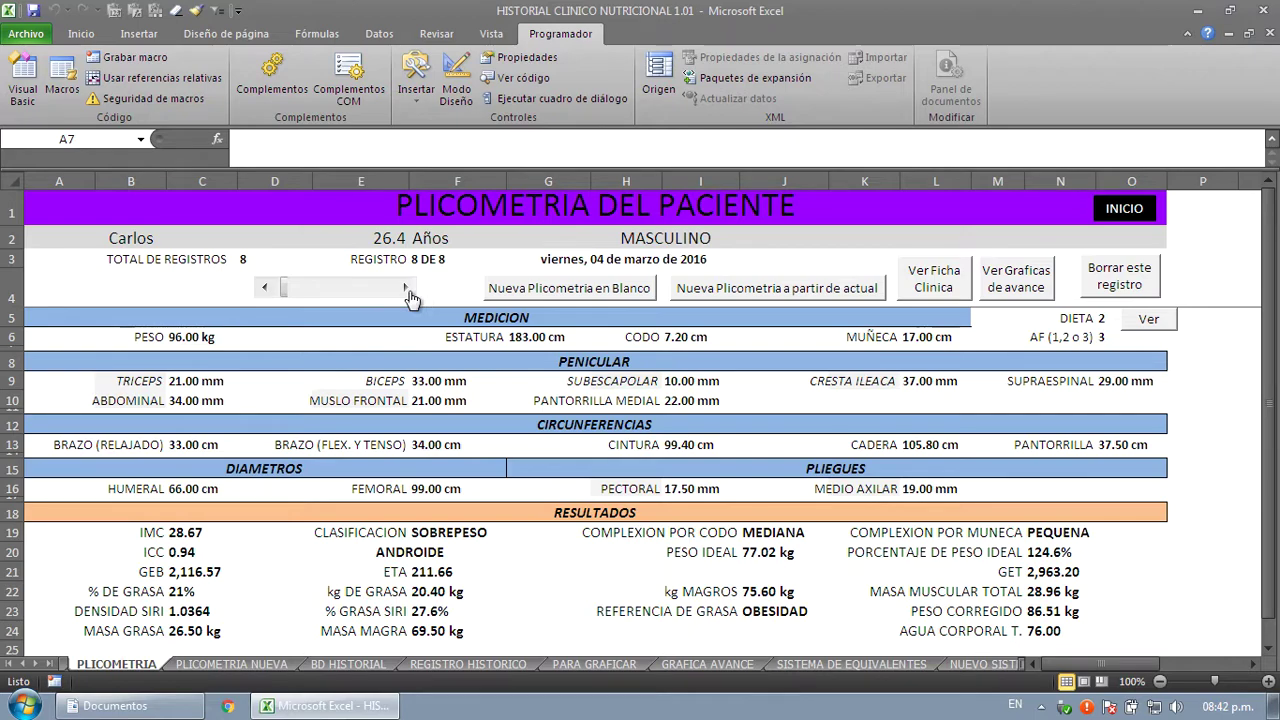
left_click(263, 289)
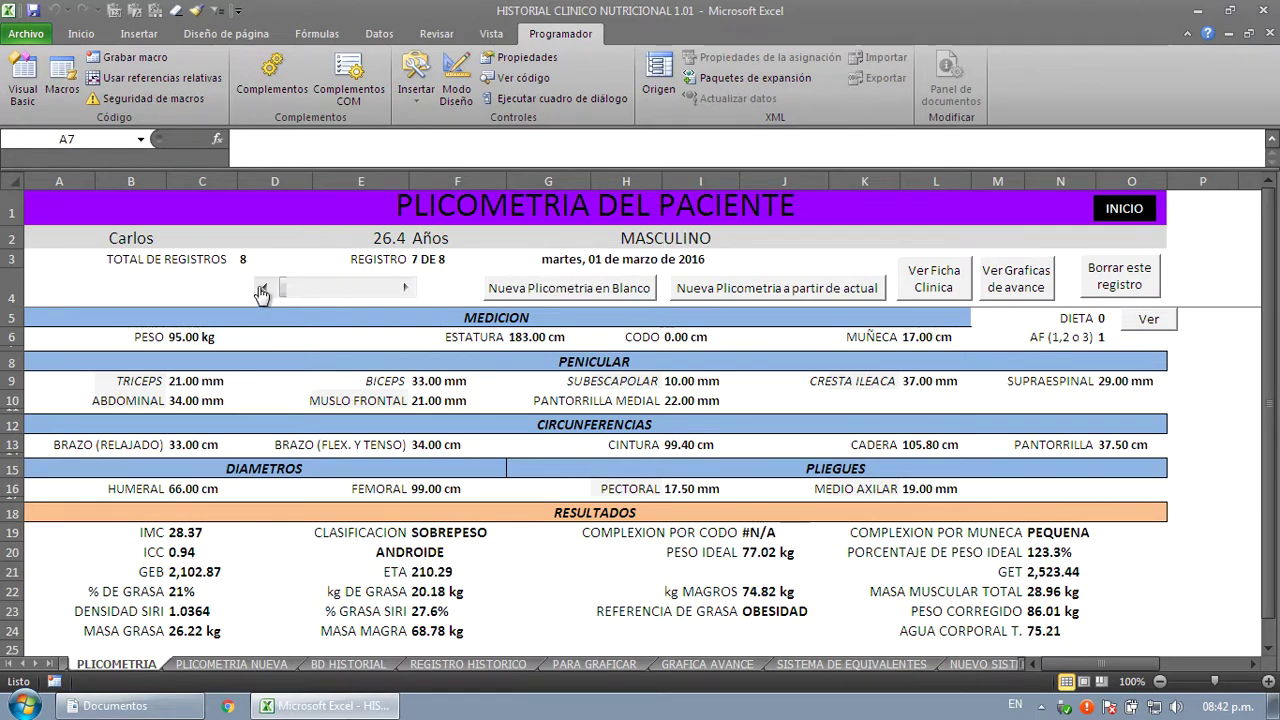
left_click(263, 289)
left_click(263, 289)
left_click(263, 289)
left_click(263, 289)
left_click(263, 289)
left_click(263, 289)
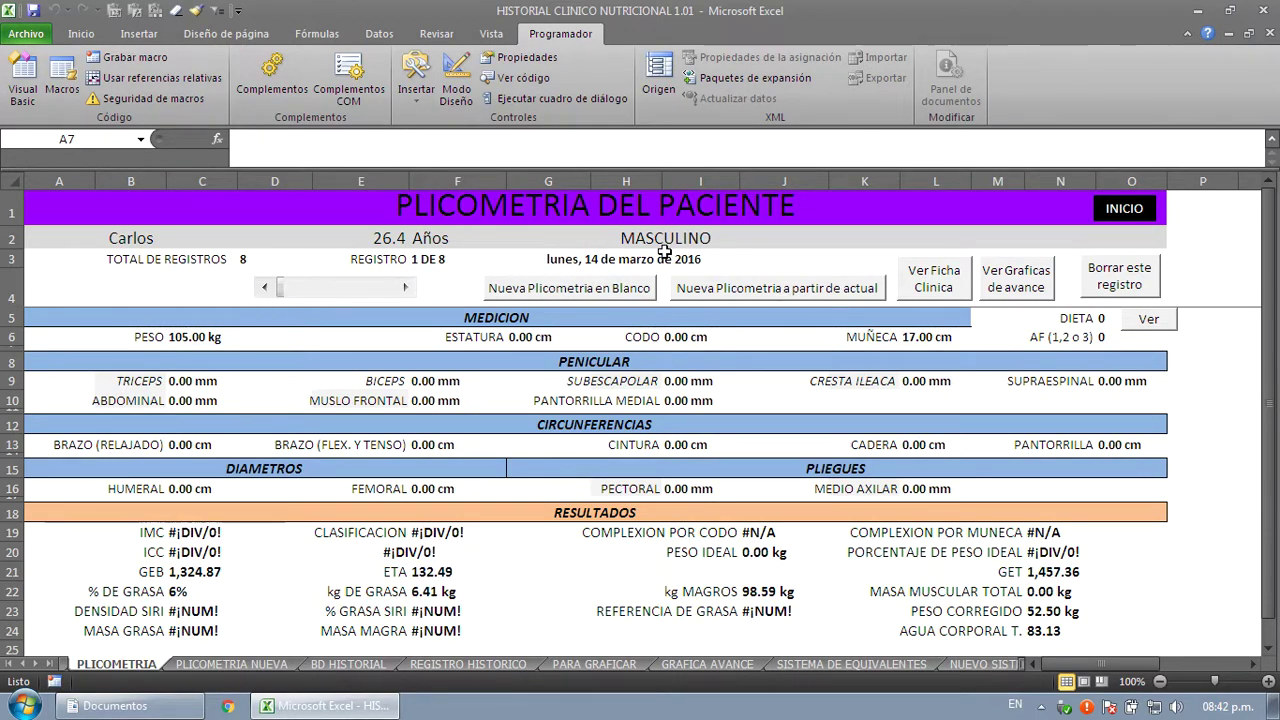
Step: Advance to record 7 of 8, then step back to record 3 of 8
left_click(404, 289)
left_click(404, 289)
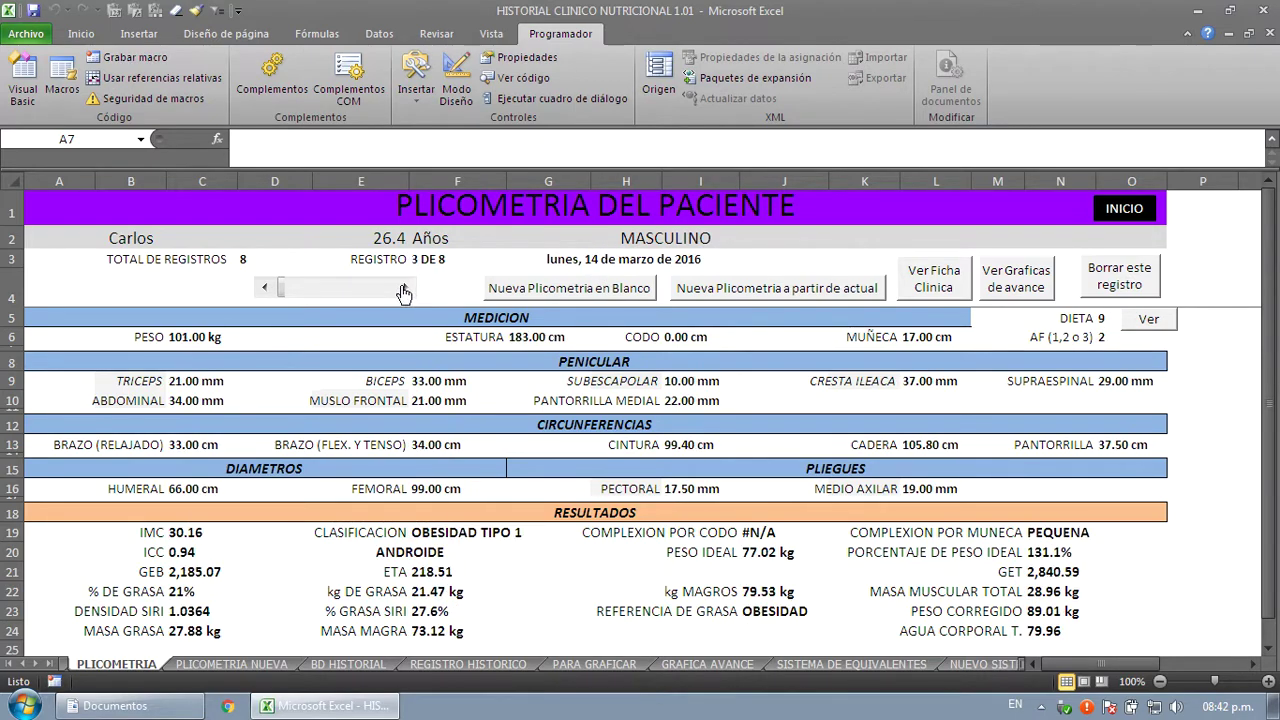
left_click(404, 289)
left_click(404, 289)
left_click(404, 289)
left_click(404, 289)
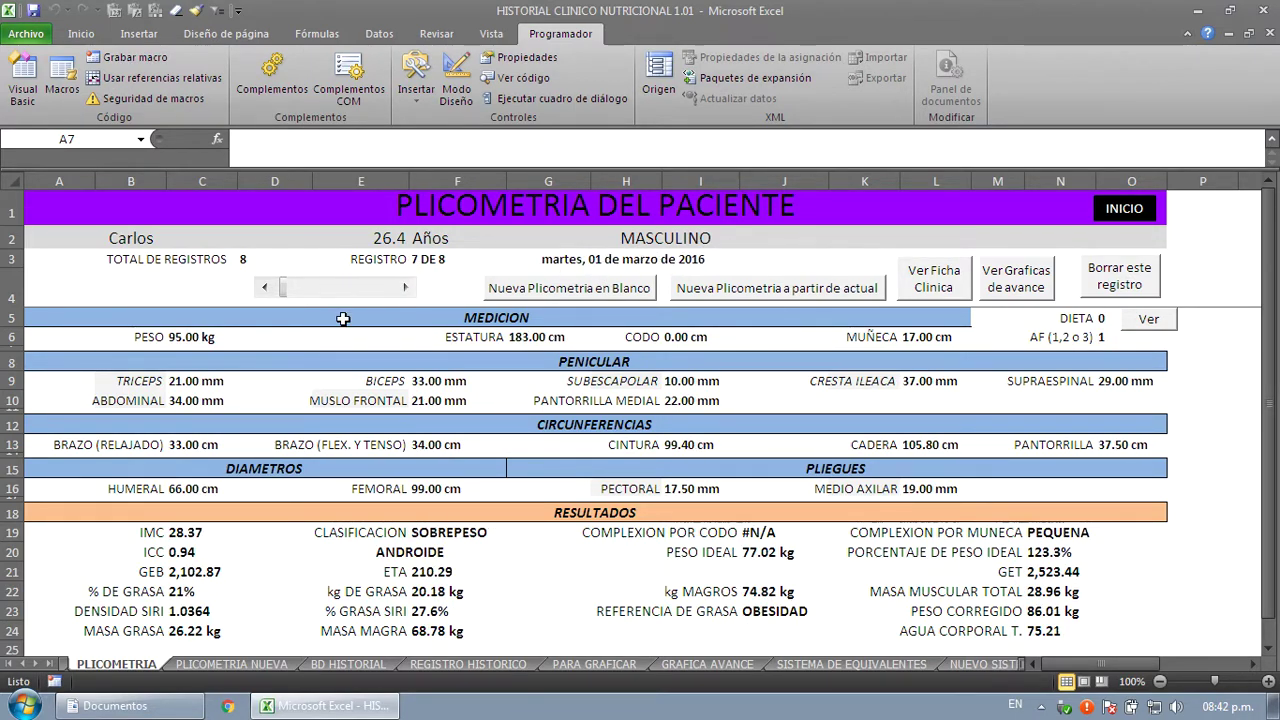
left_click(268, 289)
left_click(268, 289)
left_click(268, 289)
left_click(268, 289)
left_click(268, 289)
left_click(268, 289)
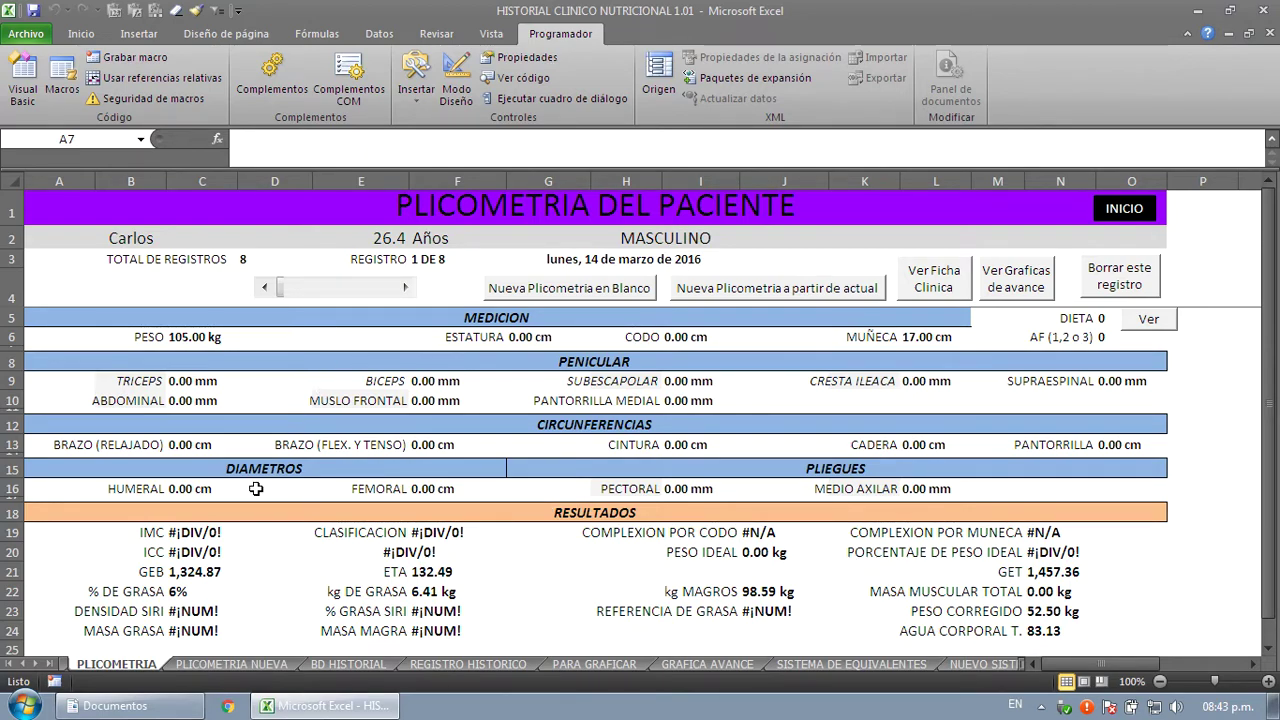
Step: Show record 8 of 8 dated 04/03/2016: 96.00 kg, IMC 28.67, SOBREPESO
left_click(408, 288)
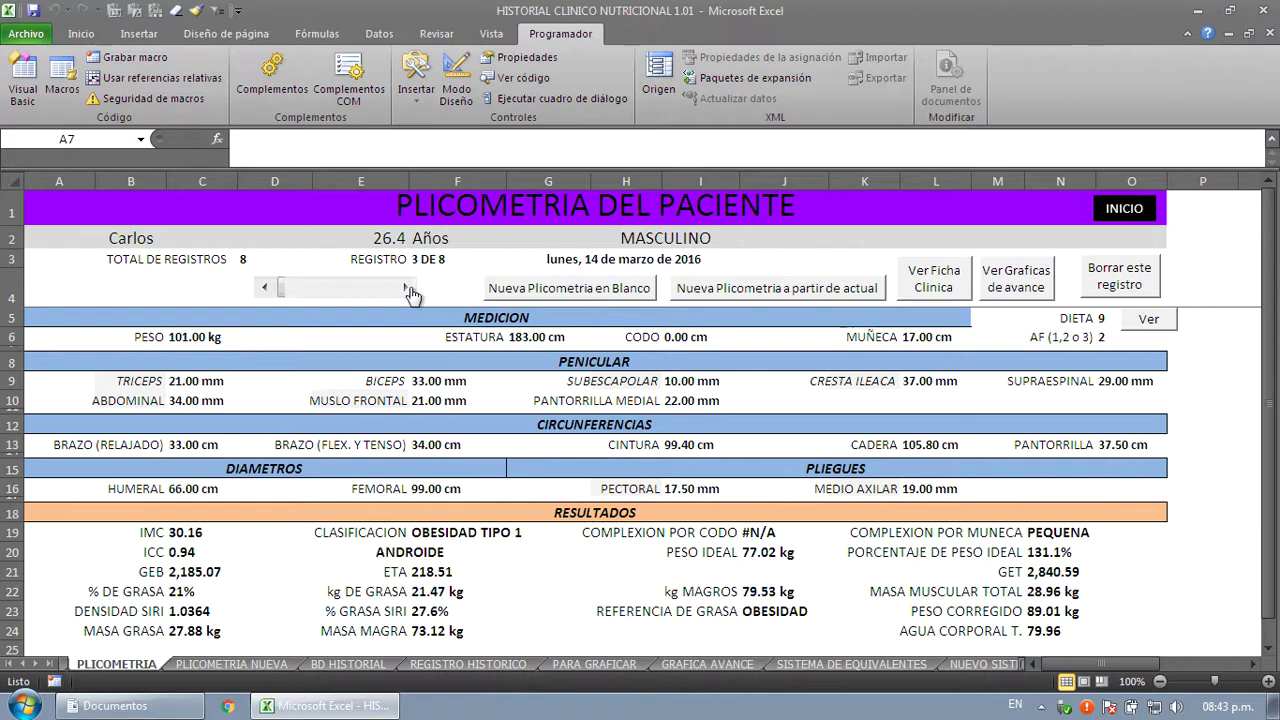
left_click(408, 288)
left_click(408, 288)
left_click(408, 288)
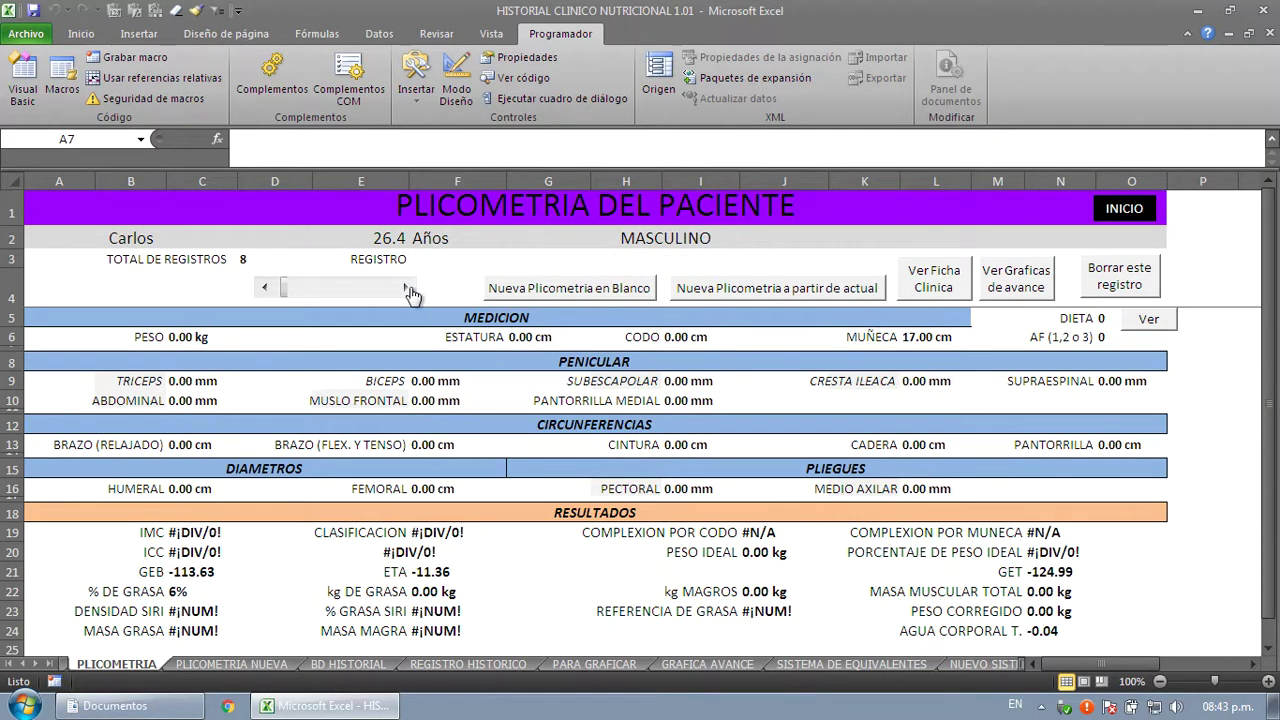
left_click(270, 288)
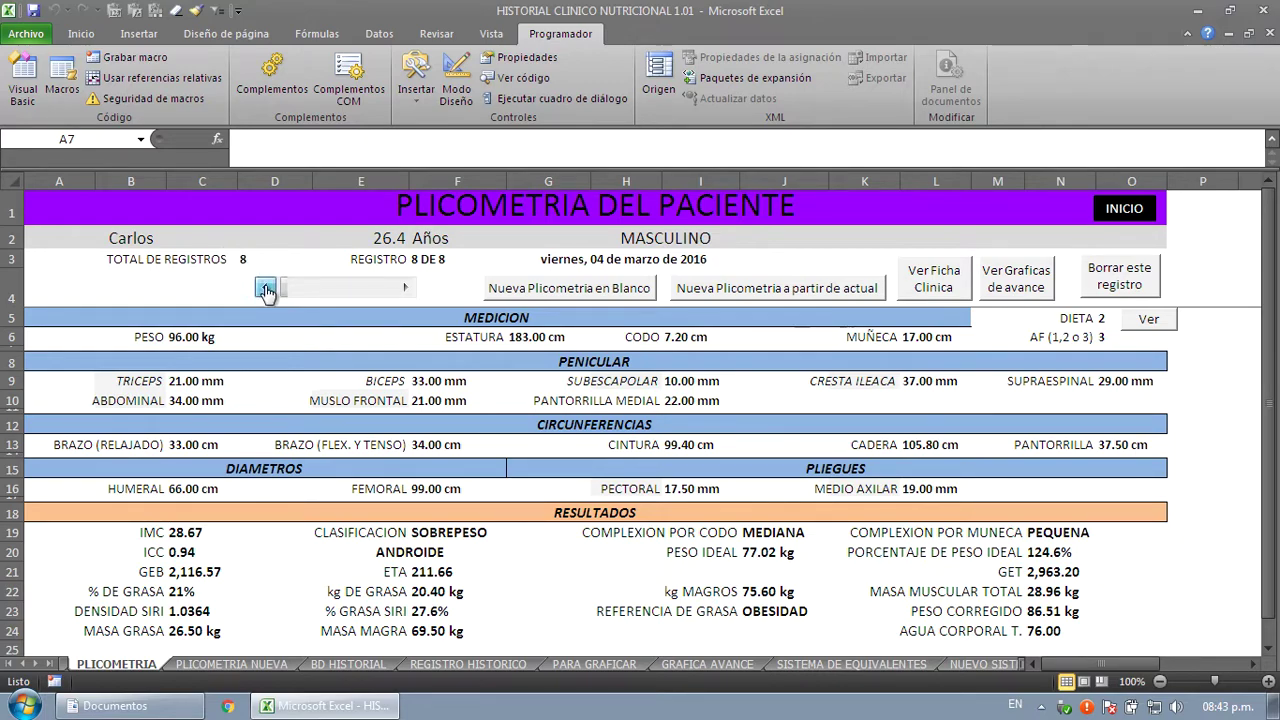
left_click(266, 289)
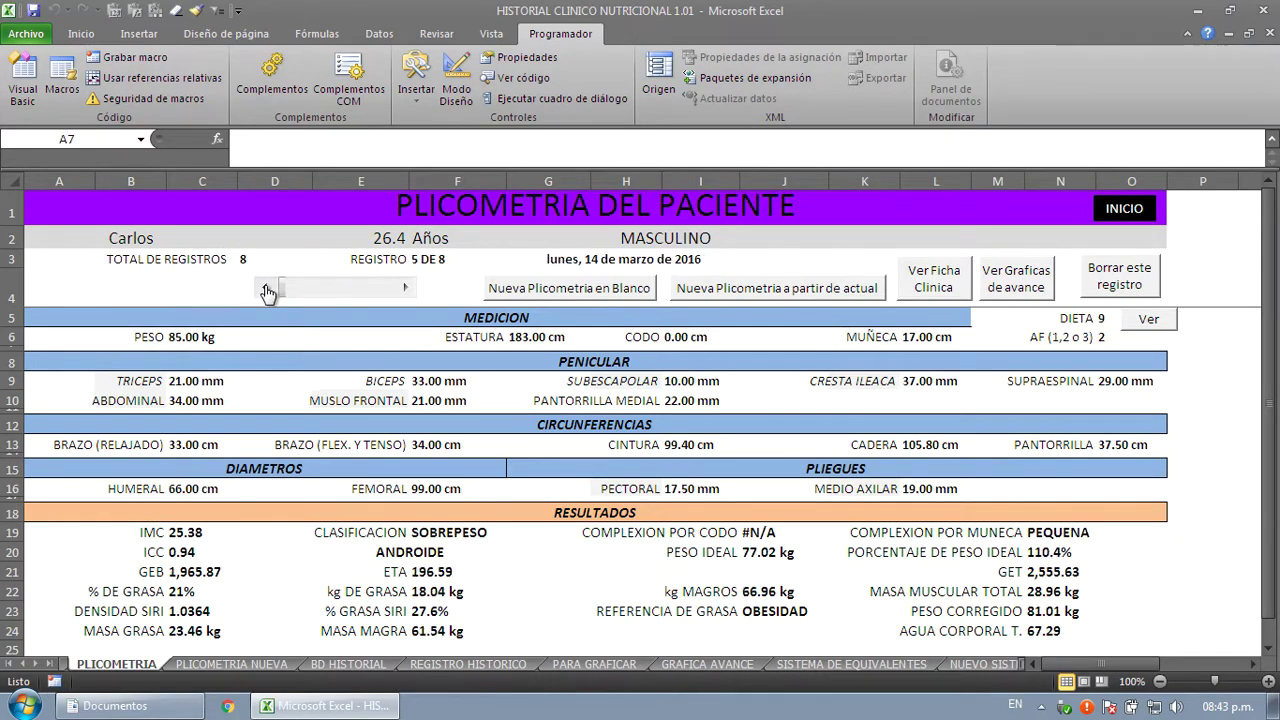
left_click(406, 289)
left_click(406, 289)
left_click(406, 289)
left_click(406, 289)
left_click(406, 289)
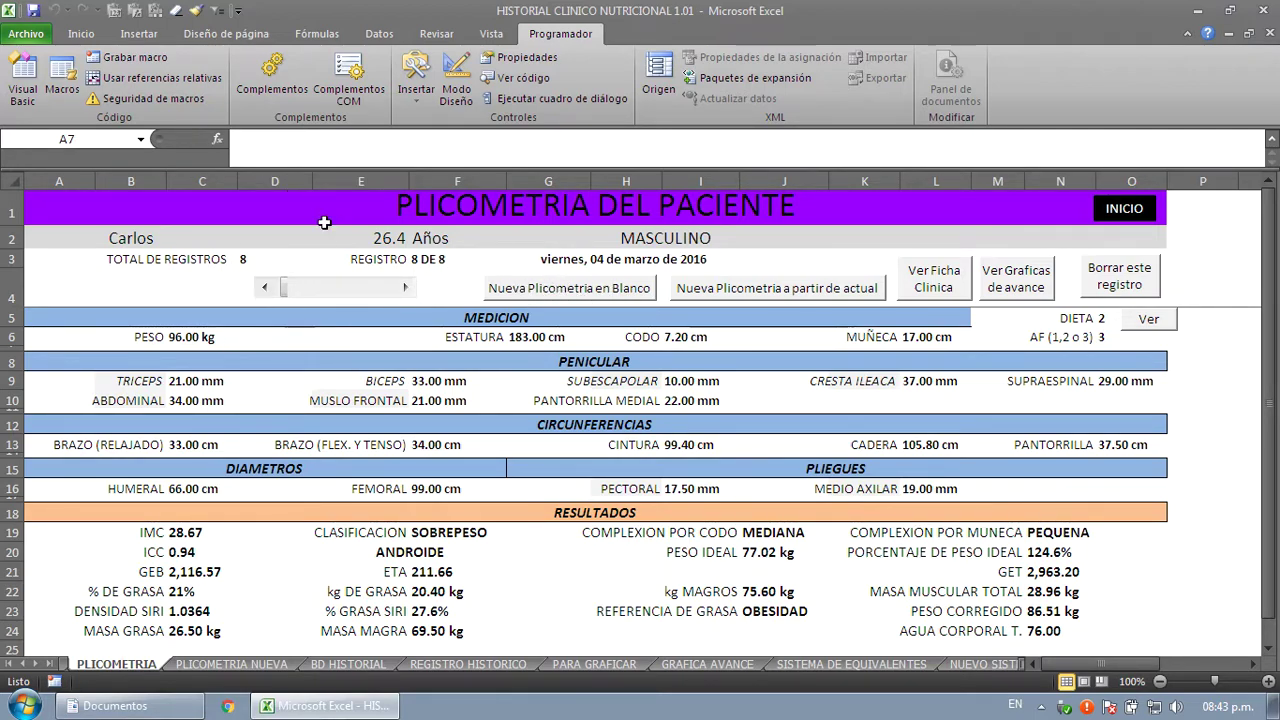
Step: Create a blank skinfold record with PESO 150 in C6 and save it as record 1 of 9
left_click(561, 299)
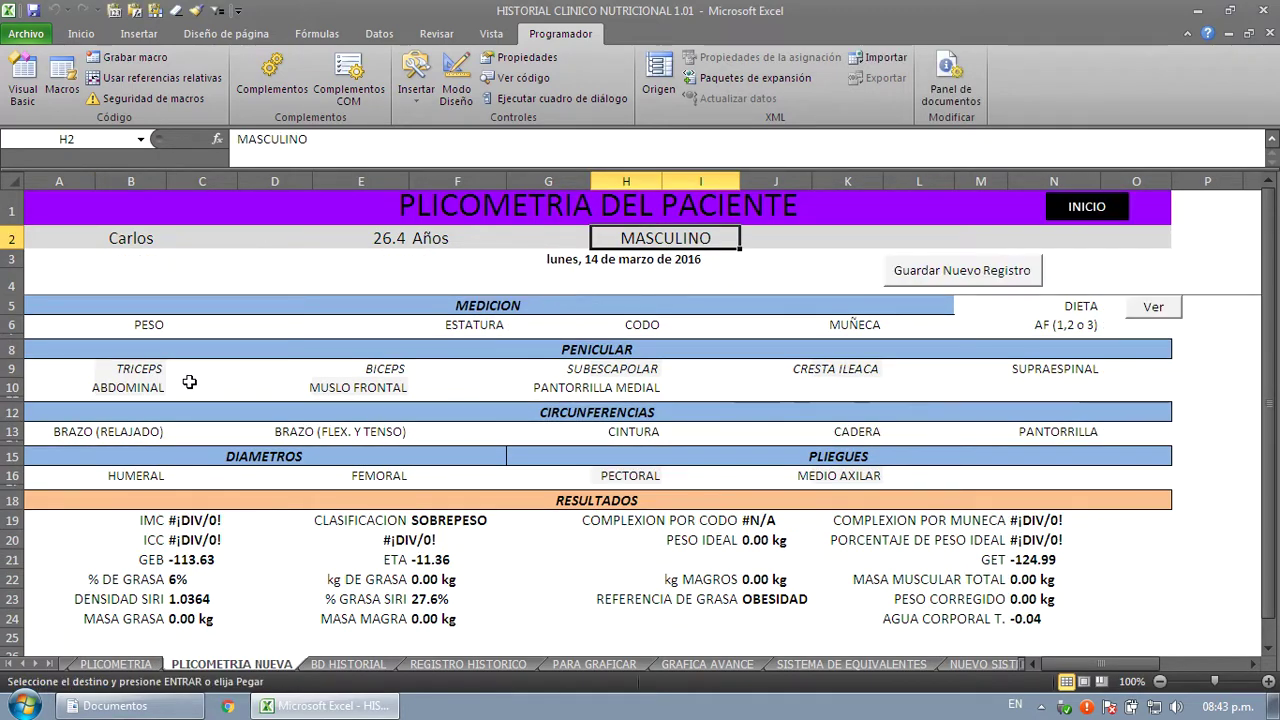
left_click(197, 328)
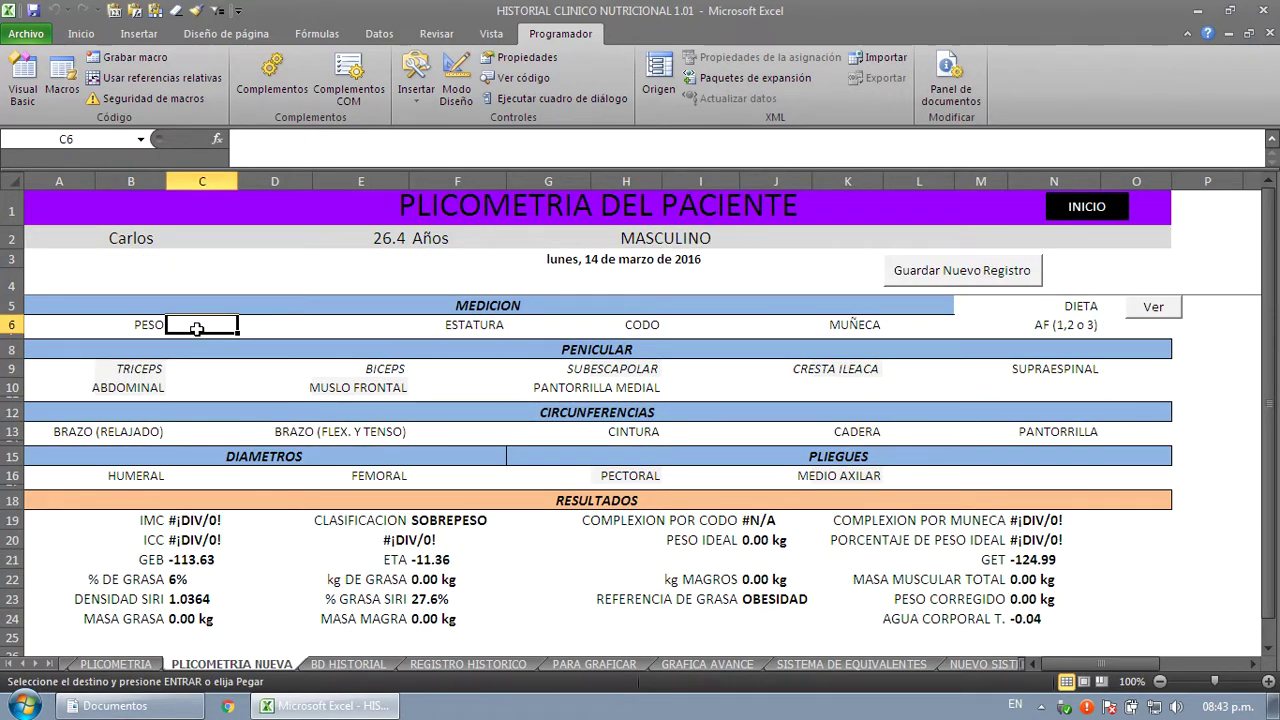
type("15")
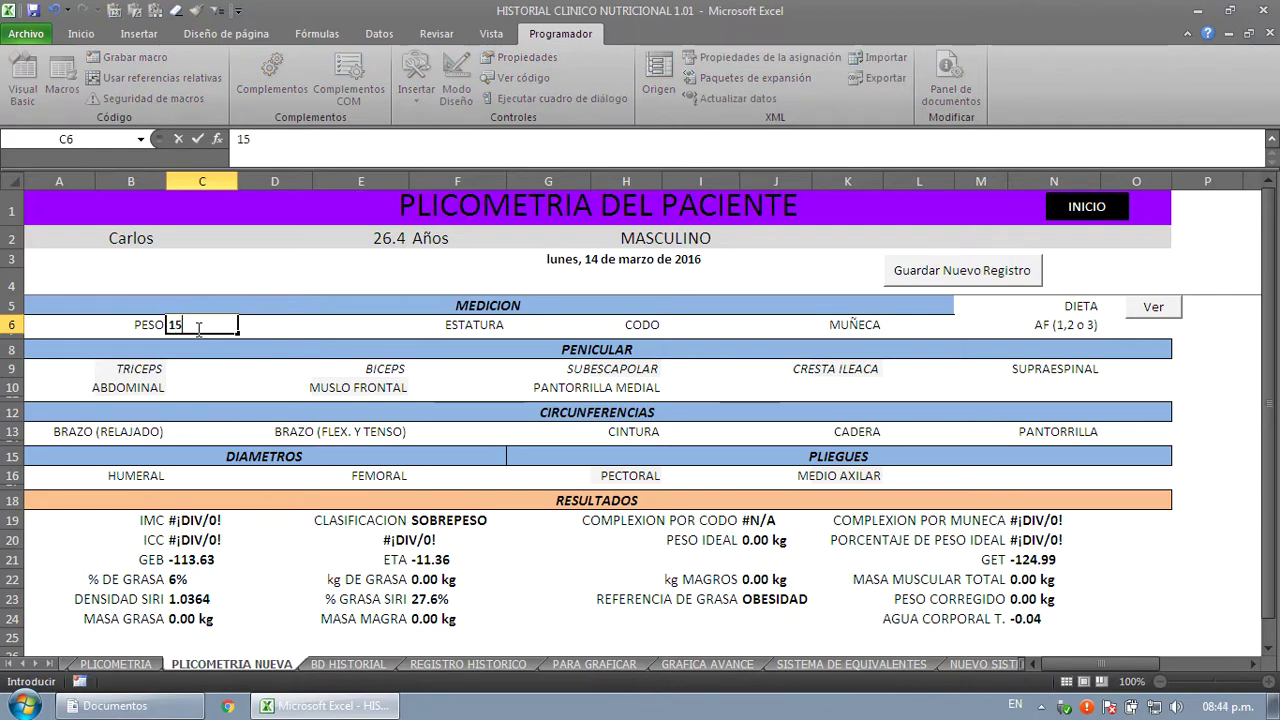
type("0")
key("Tab")
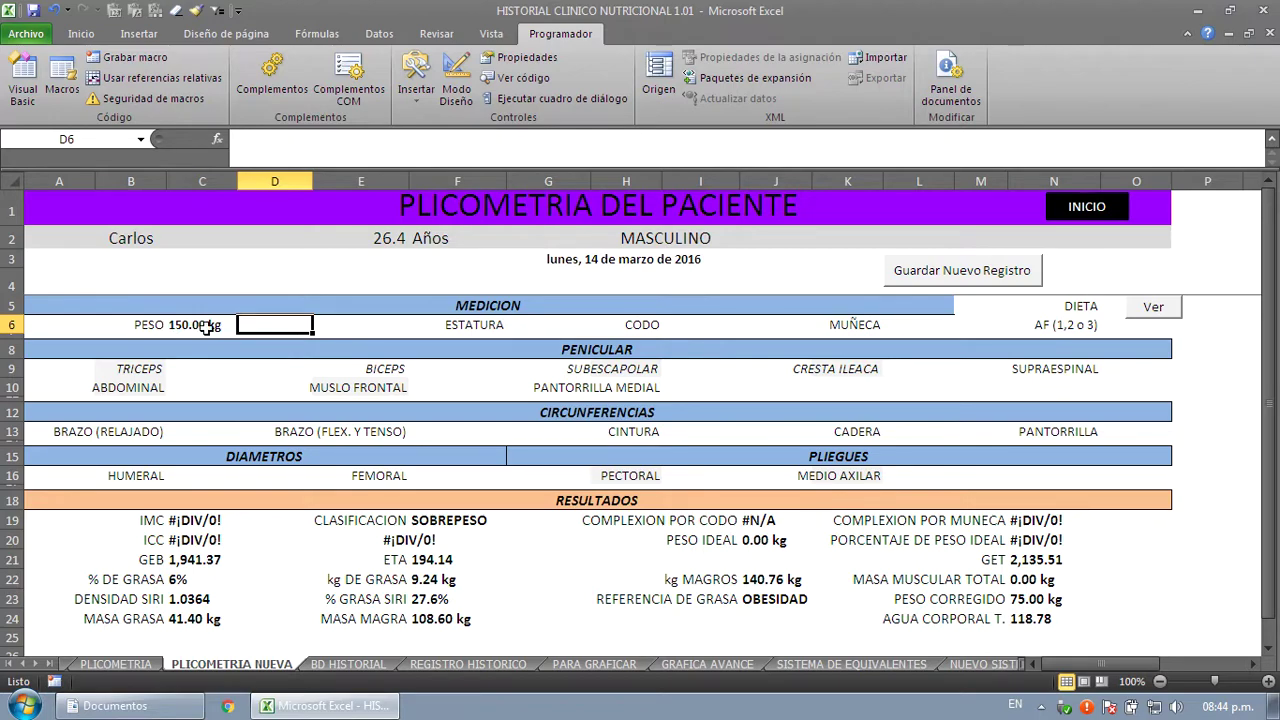
left_click(956, 270)
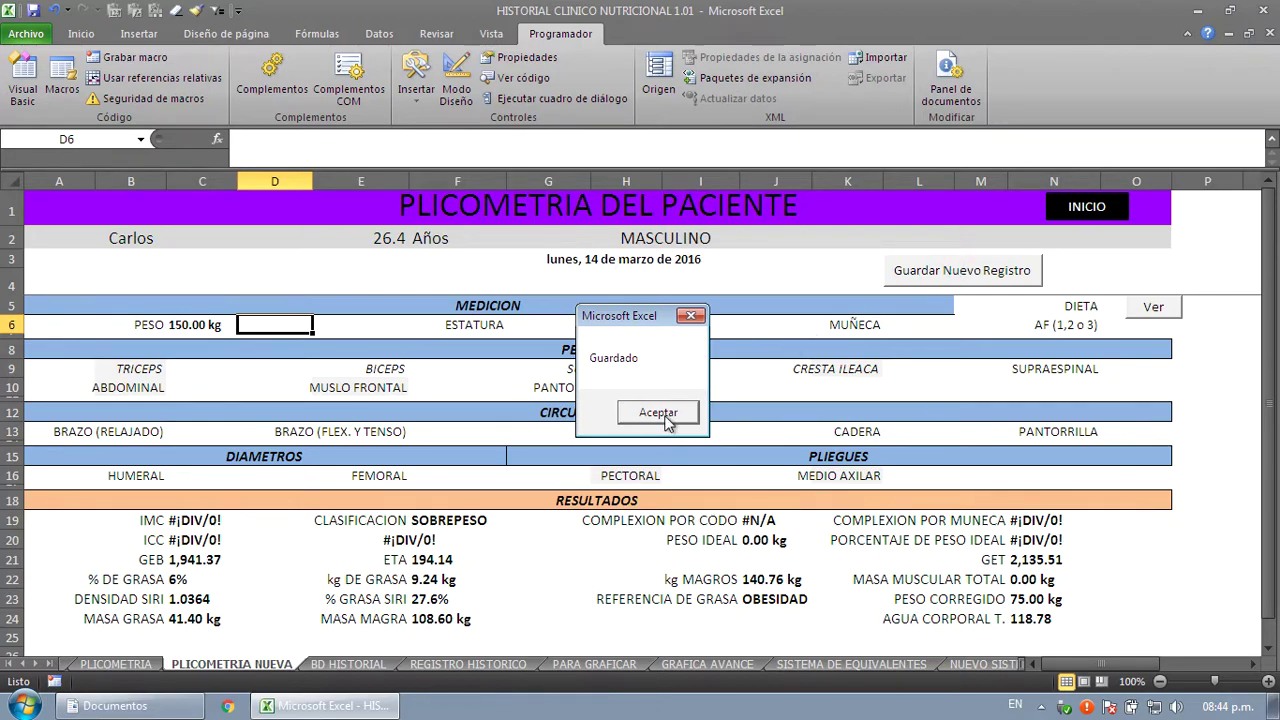
left_click(664, 415)
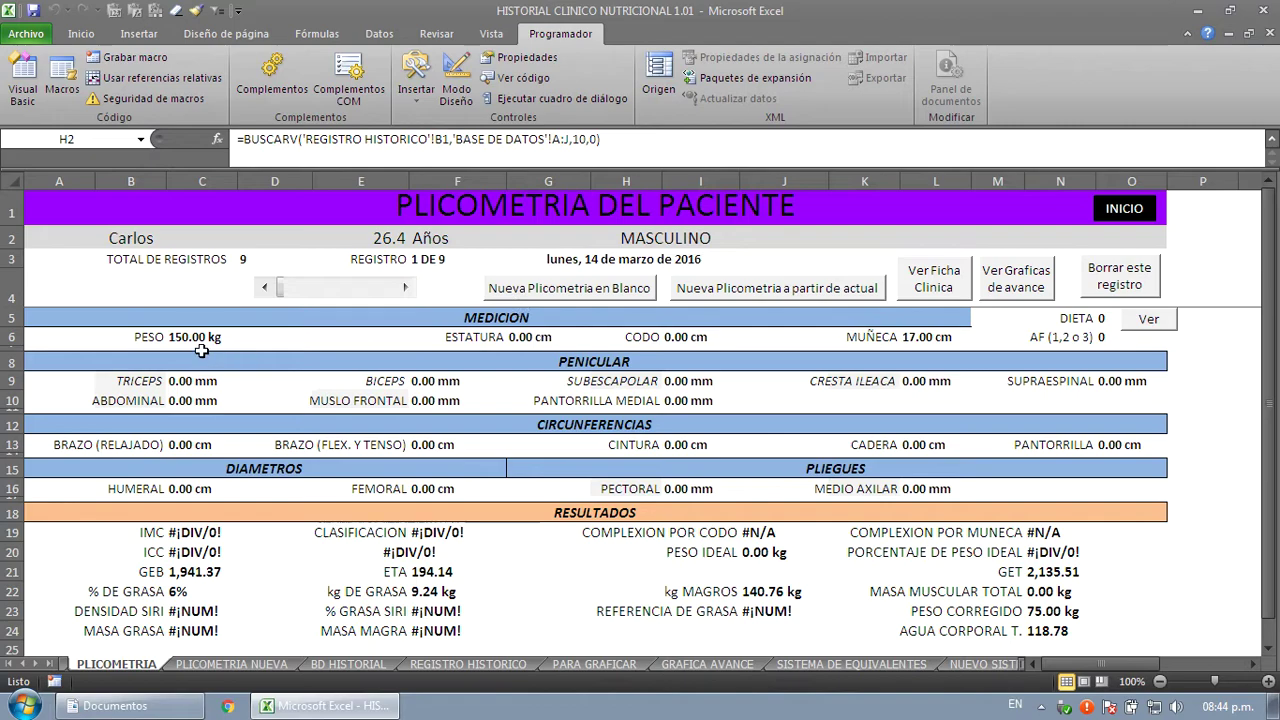
Step: Check record 1 of 9, then start a new skinfold form prefilled from it with 150.00 kg
left_click(405, 288)
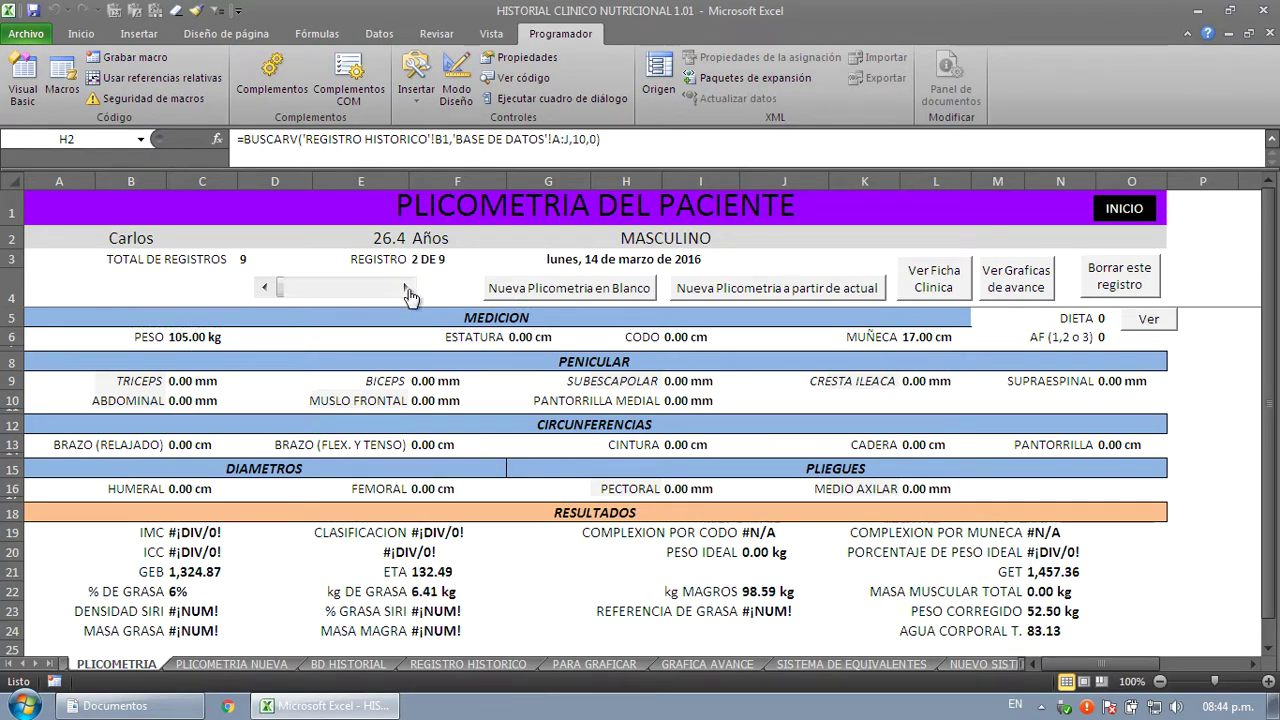
left_click(276, 290)
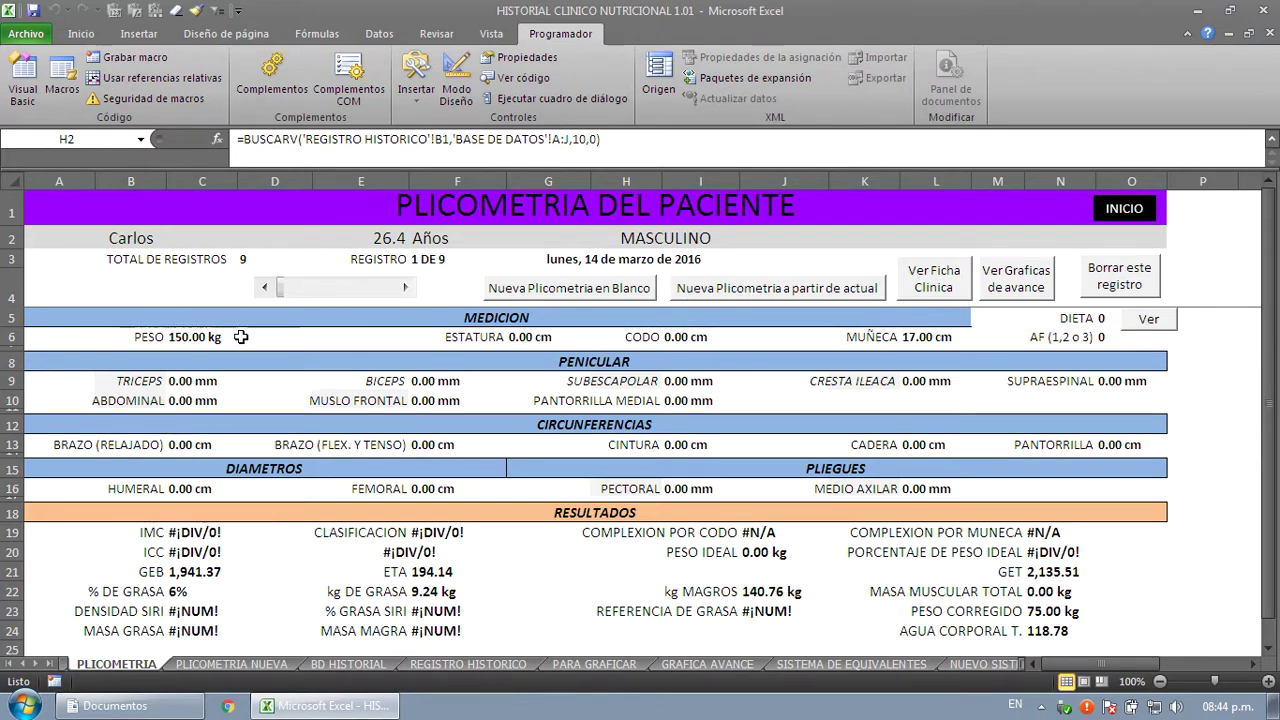
left_click(727, 303)
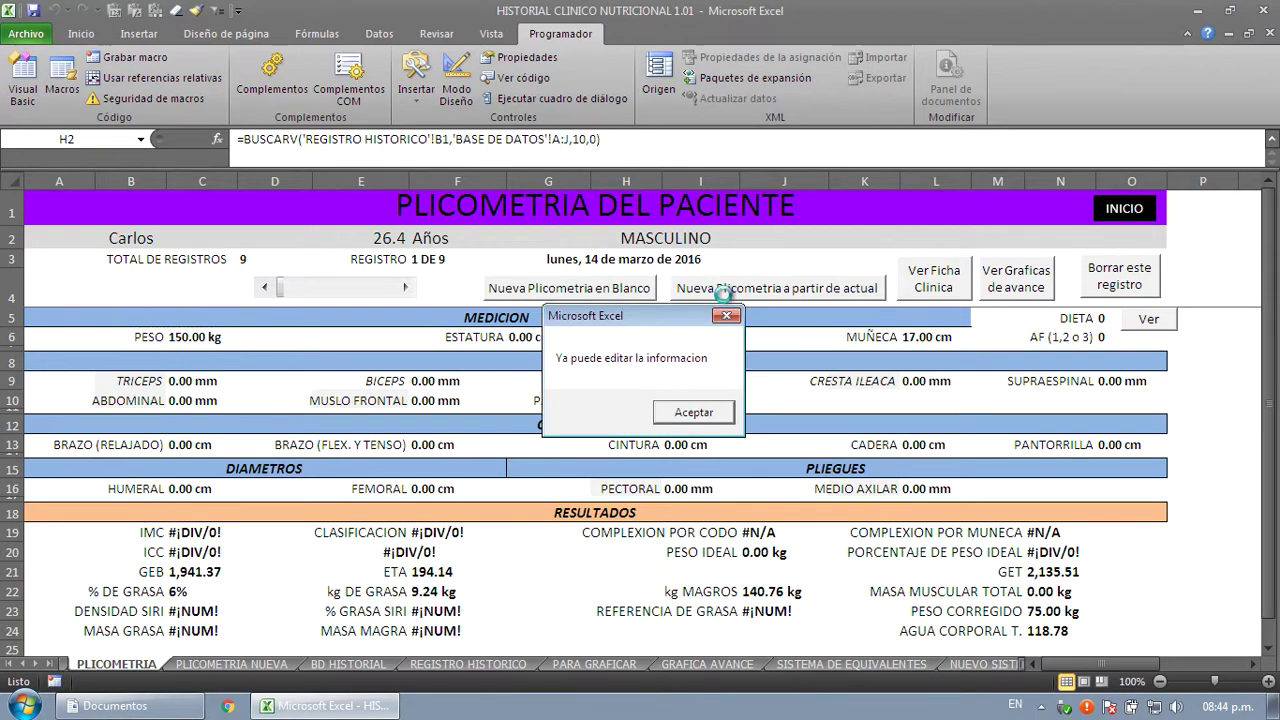
left_click(672, 419)
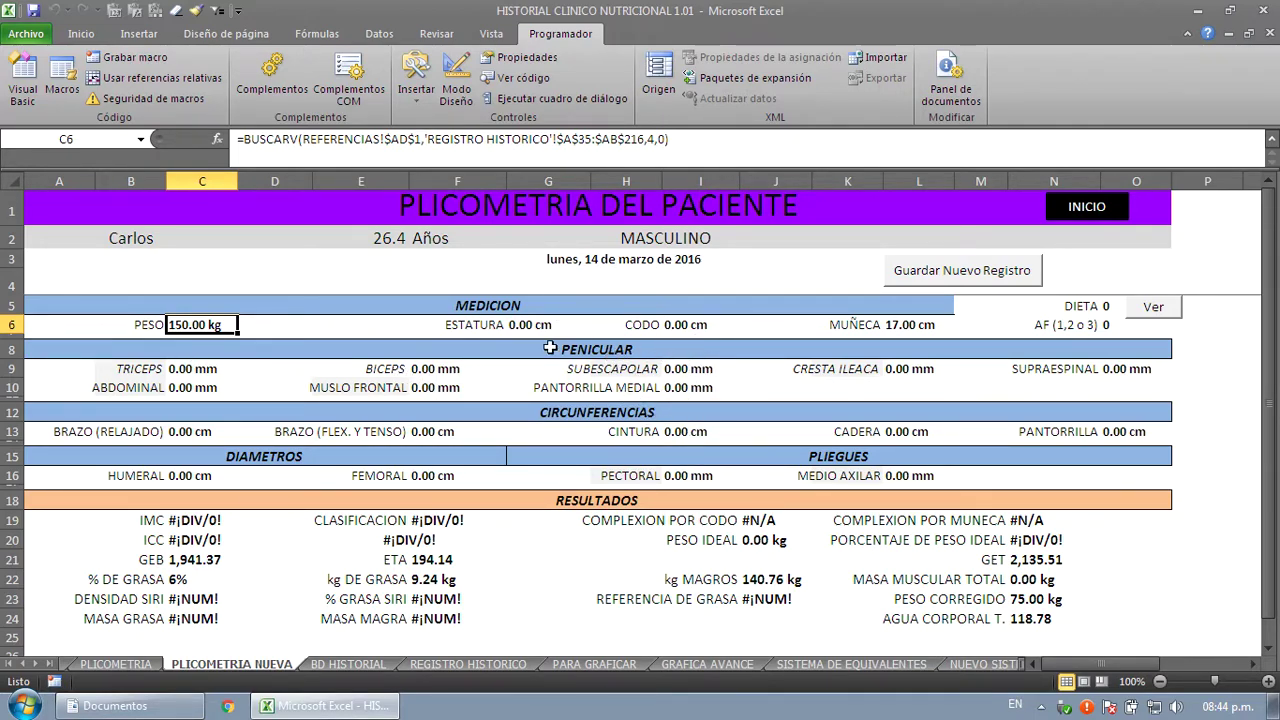
Step: Enter PESO 178 kg and ESTATURA 167 cm, then save it as record 1 of 10
left_click(530, 325)
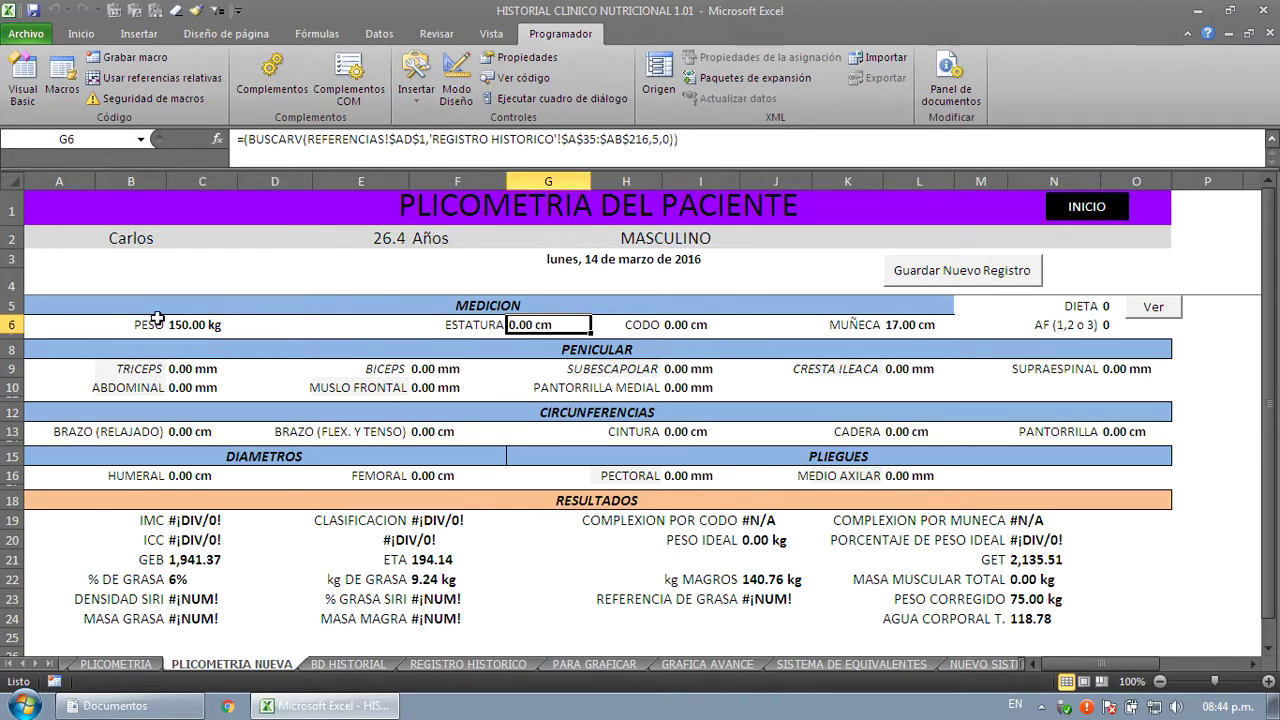
left_click(196, 320)
type("178")
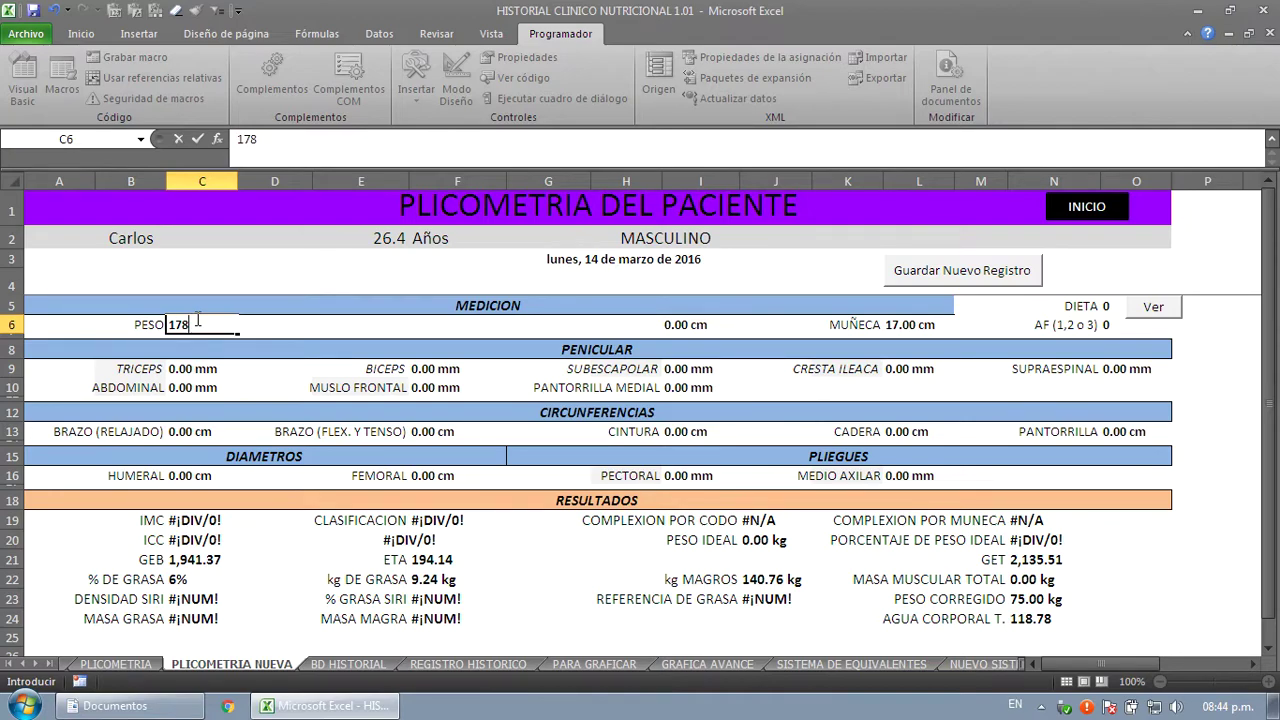
key("Tab")
left_click(531, 325)
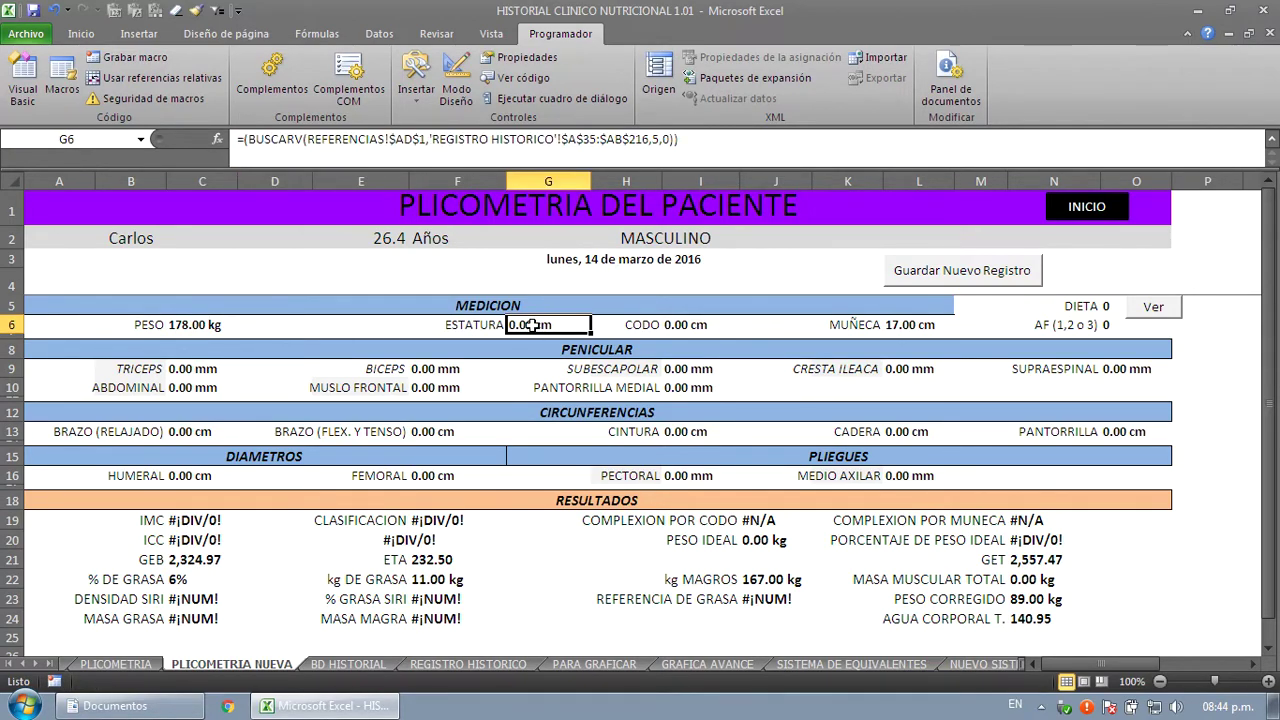
type("167")
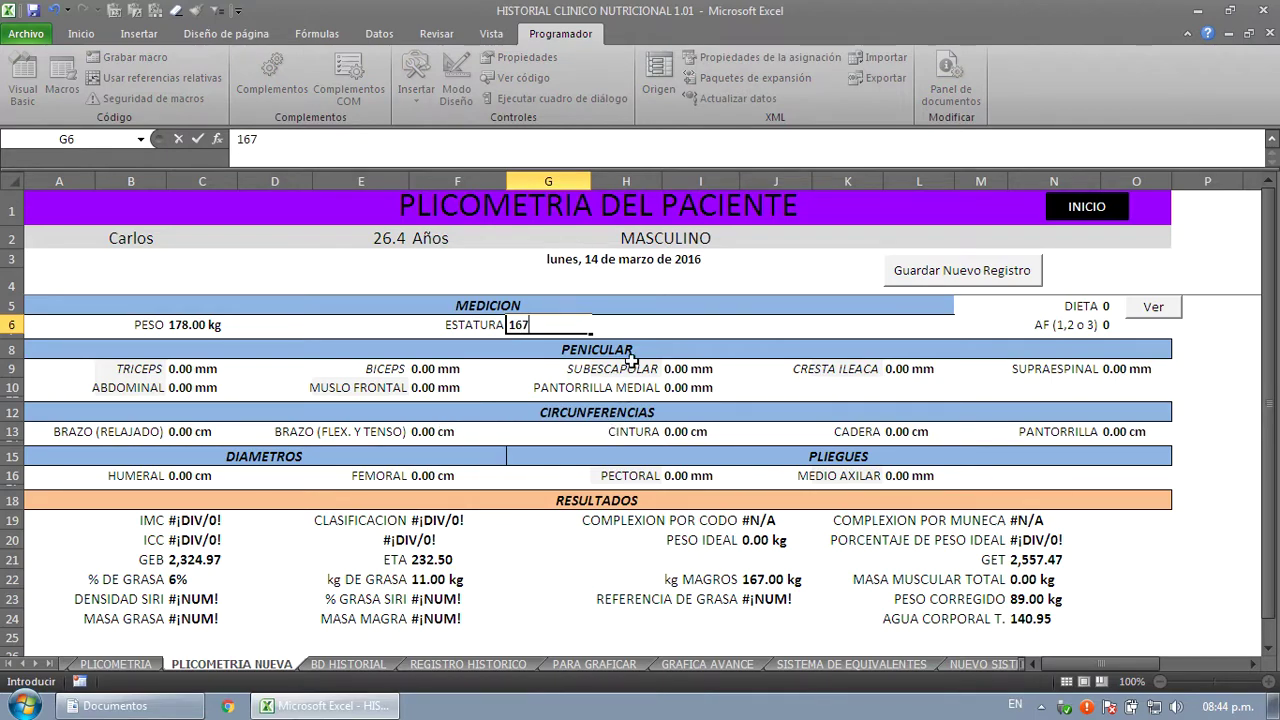
key("Tab")
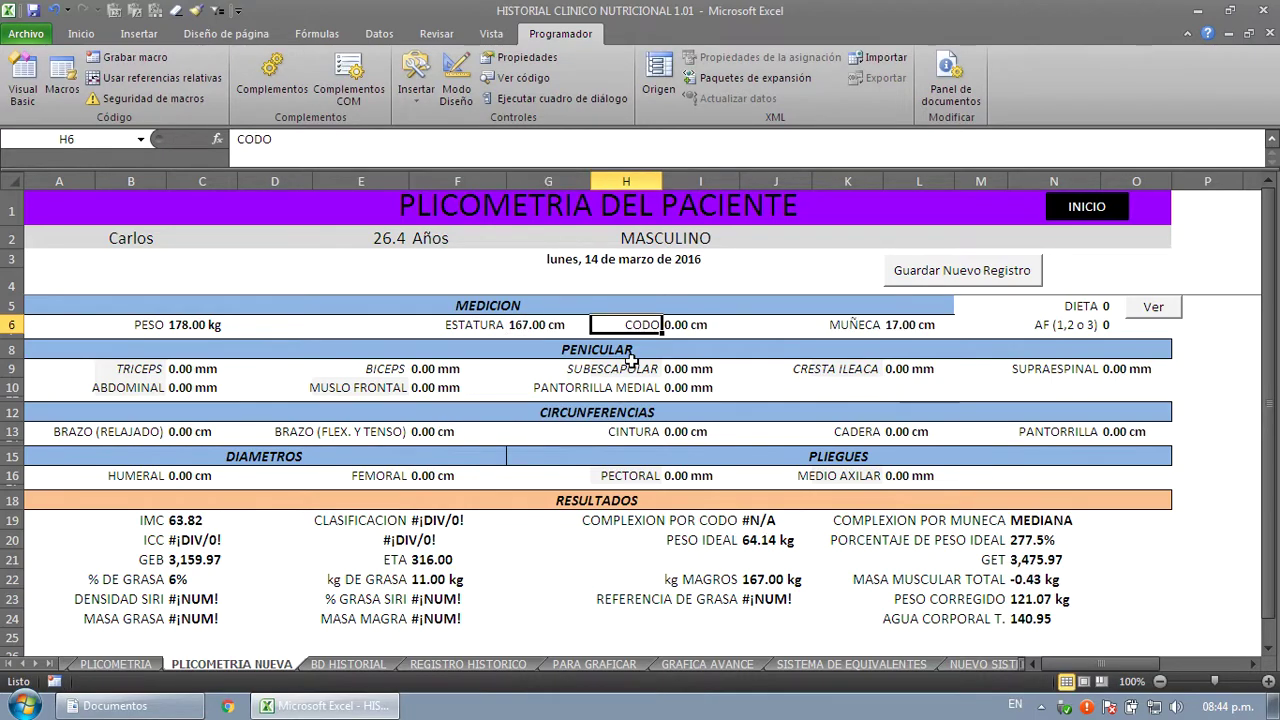
left_click(944, 271)
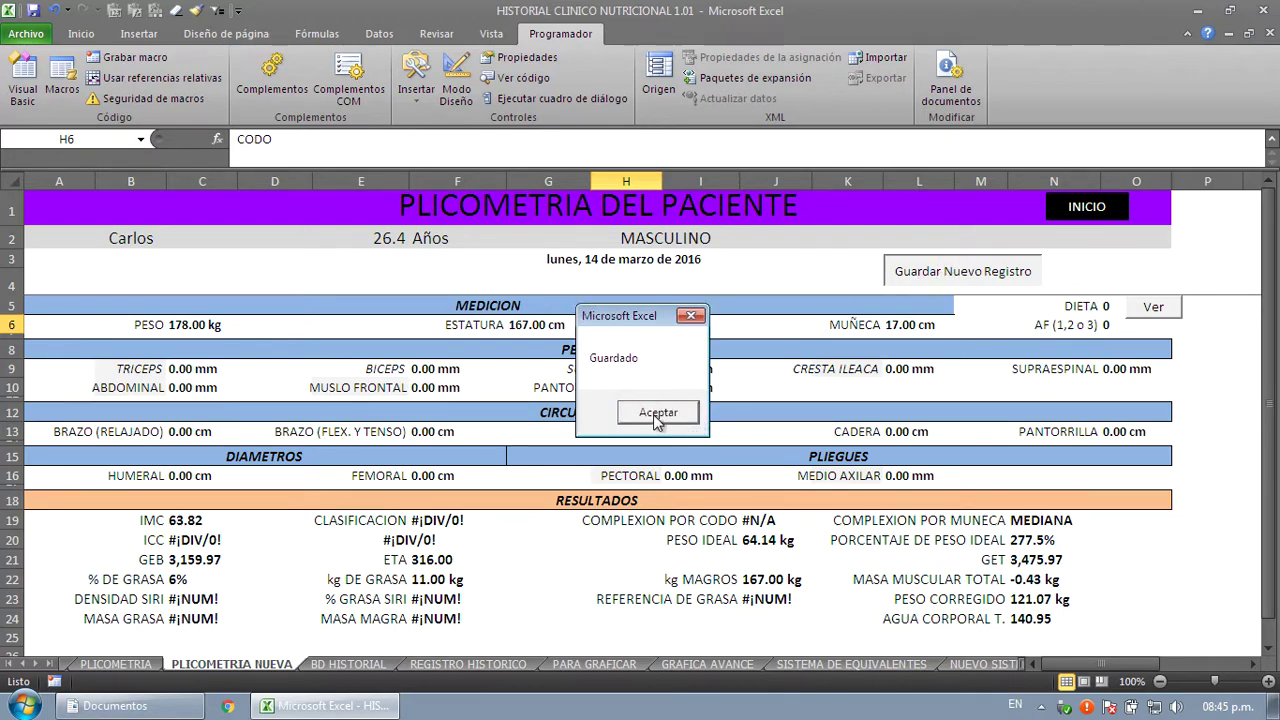
left_click(657, 416)
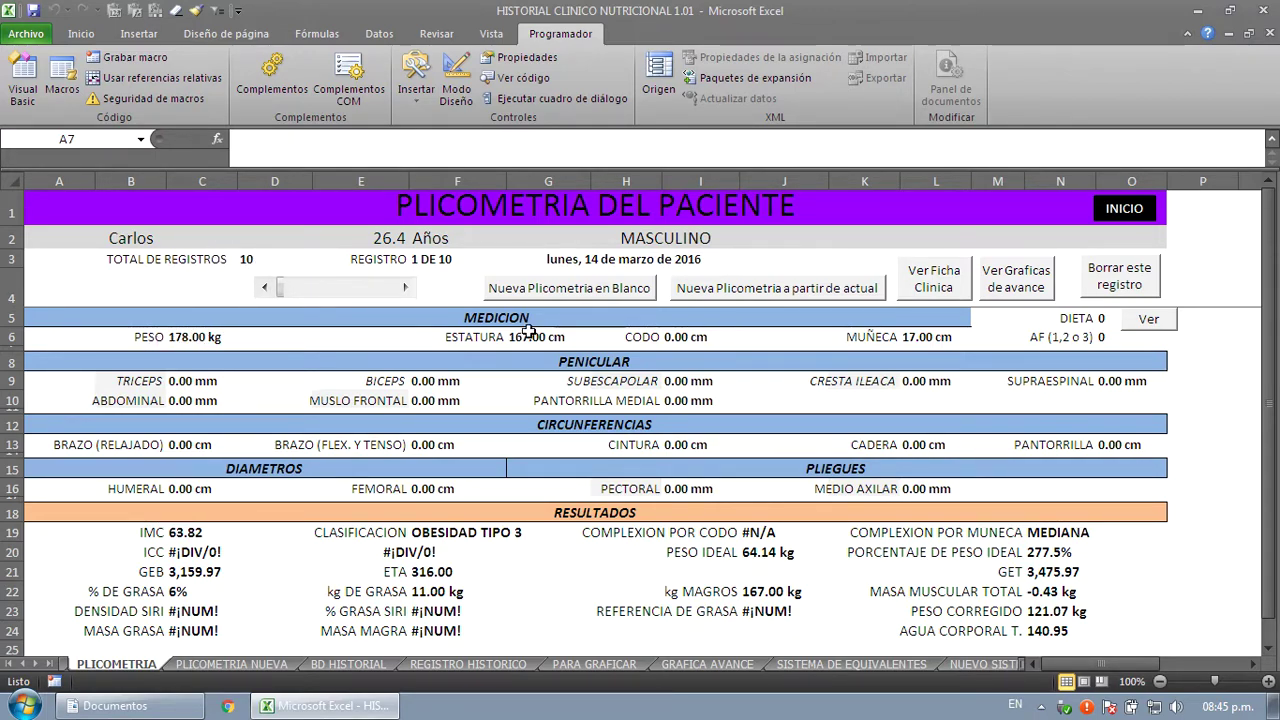
left_click(406, 290)
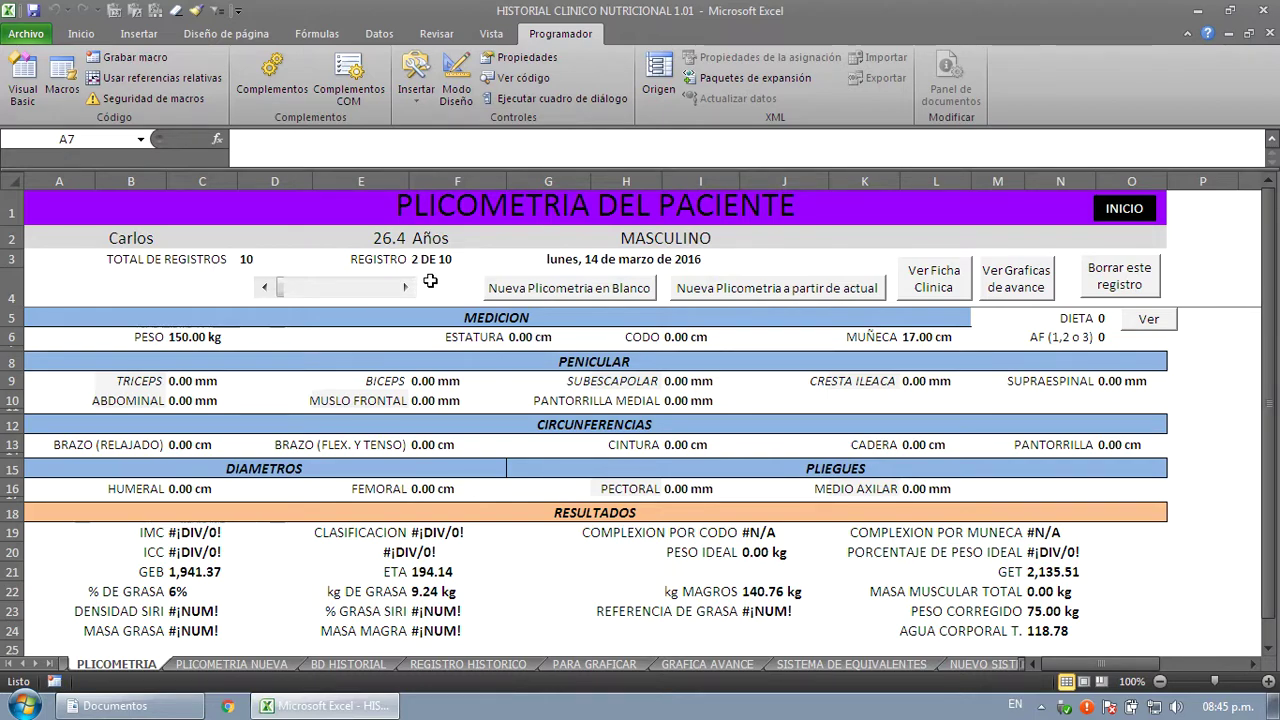
left_click(406, 288)
left_click(406, 288)
left_click(265, 289)
left_click(265, 289)
left_click(265, 289)
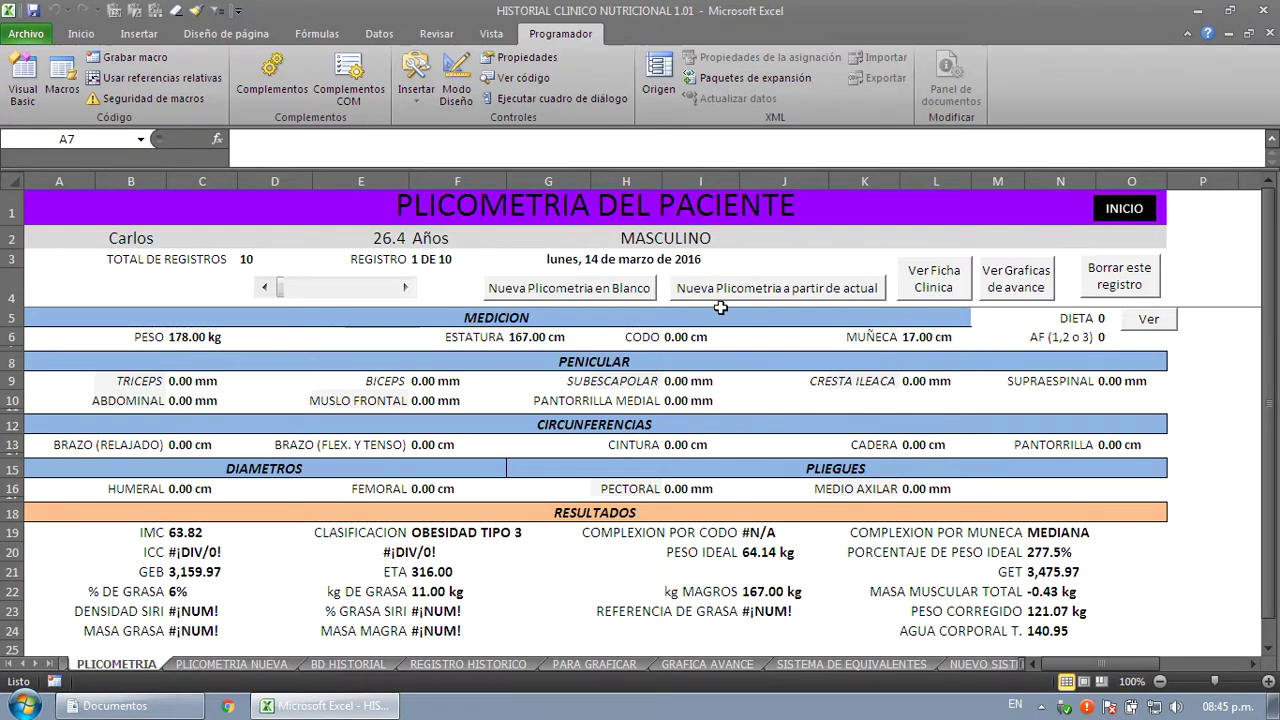
left_click(944, 281)
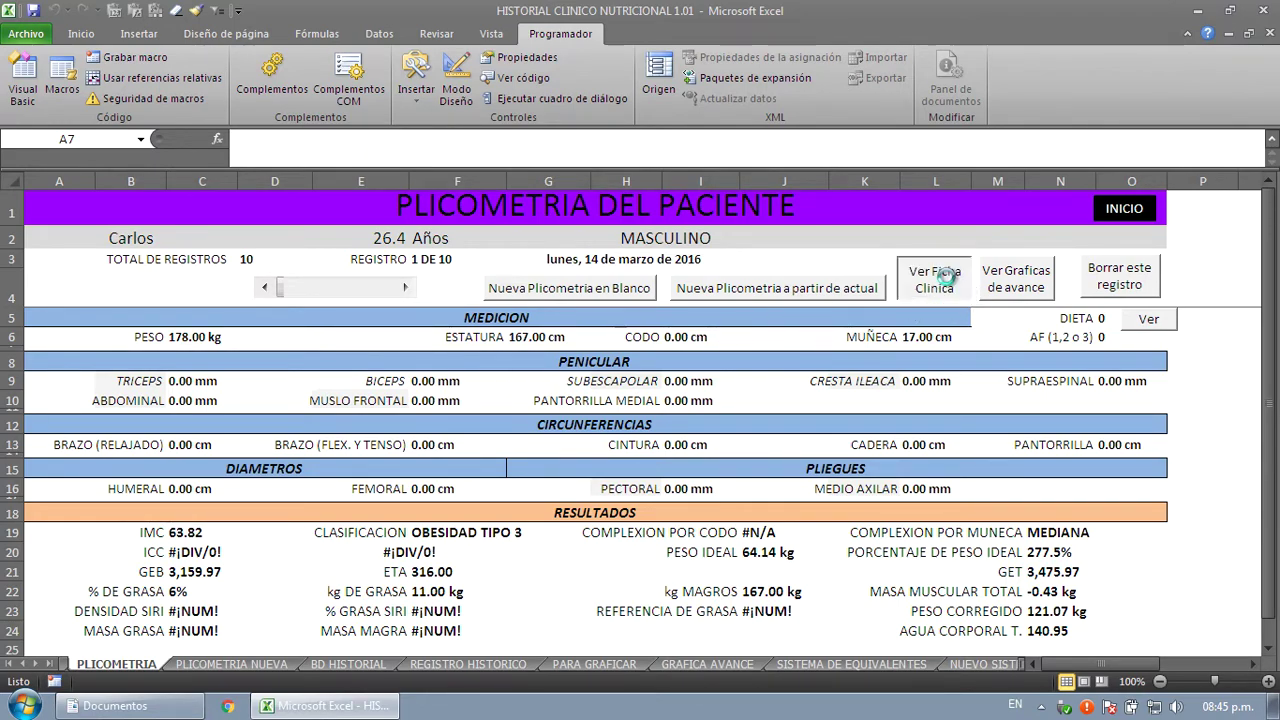
scroll(431, 428, "down", 3)
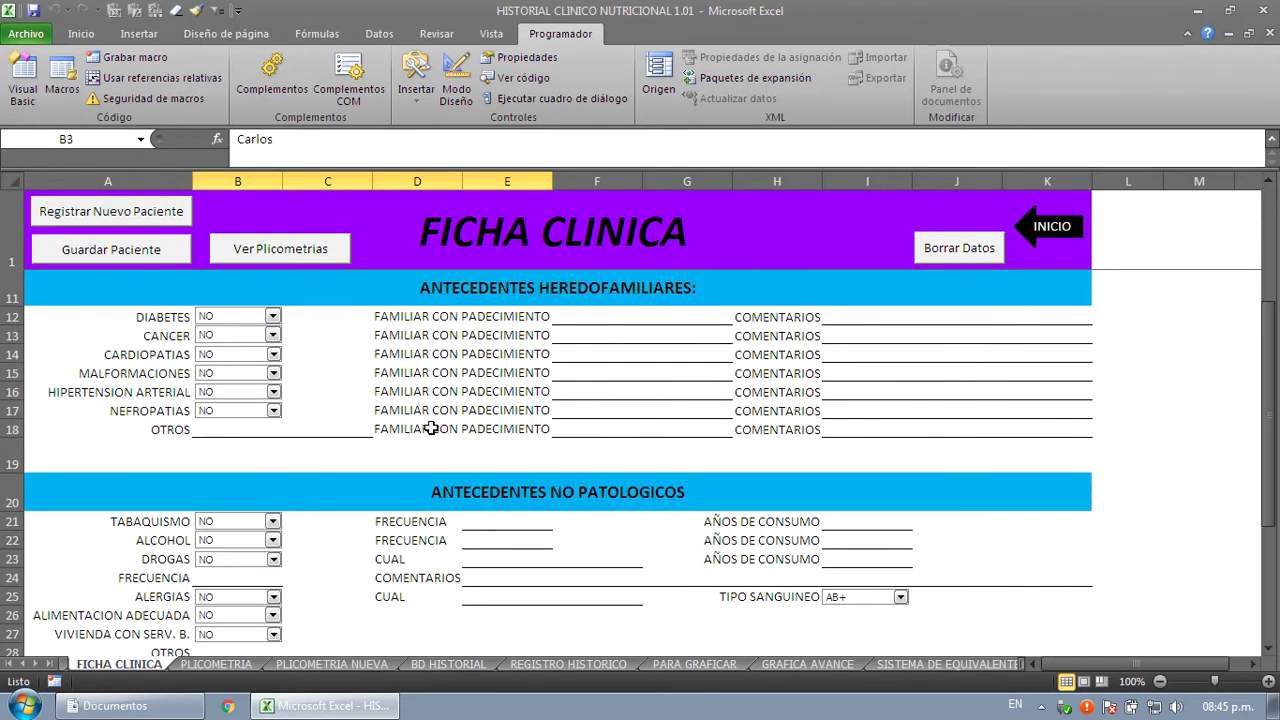
scroll(431, 428, "down", 4)
scroll(431, 428, "up", 2)
scroll(431, 428, "up", 5)
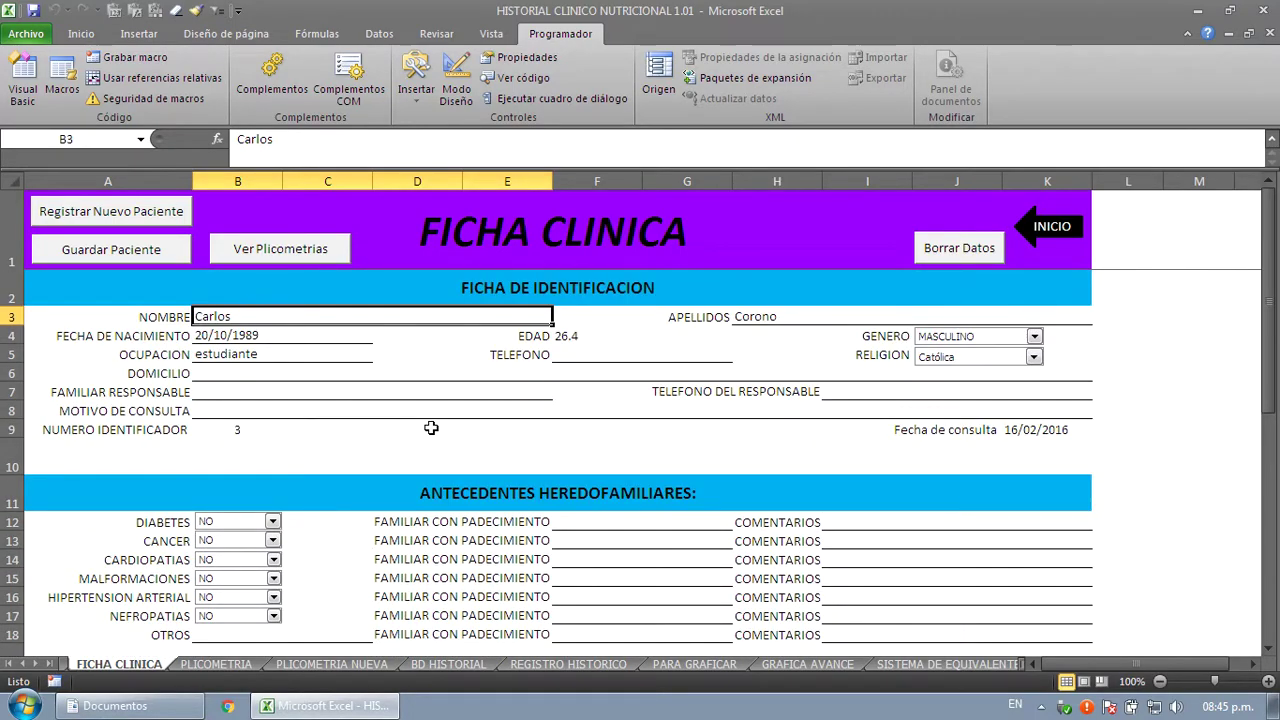
left_click(253, 250)
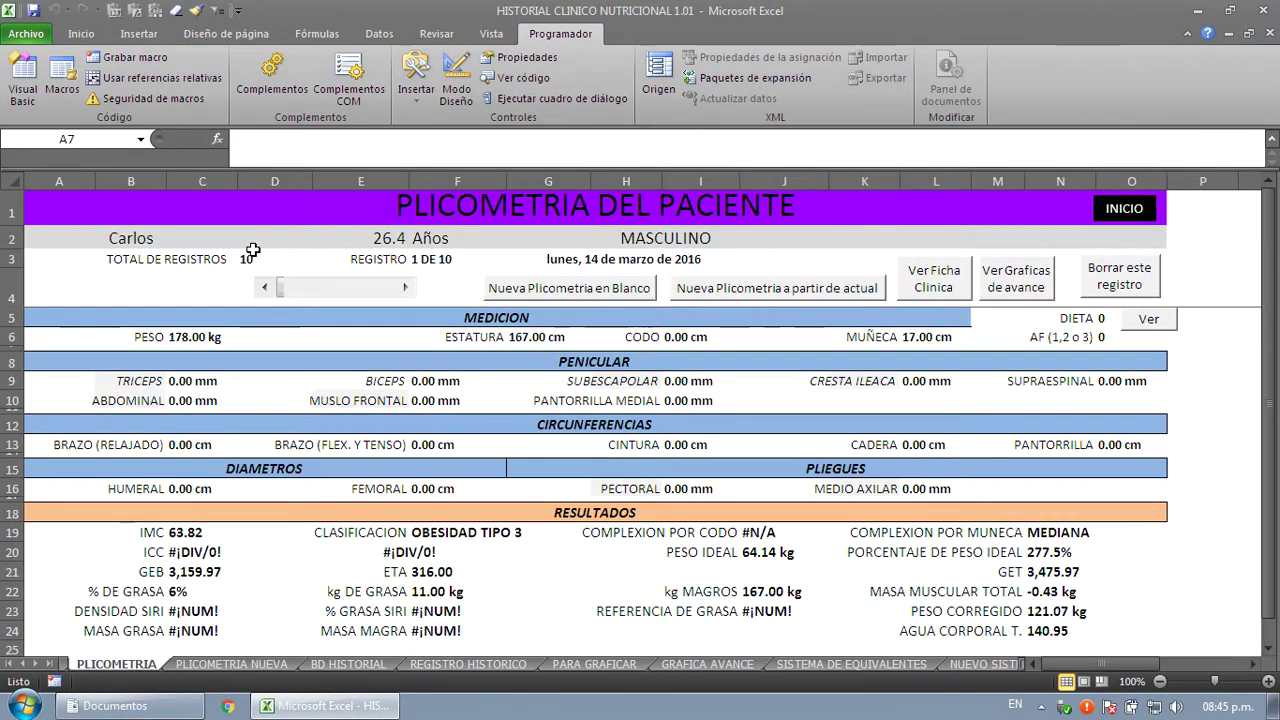
left_click(929, 283)
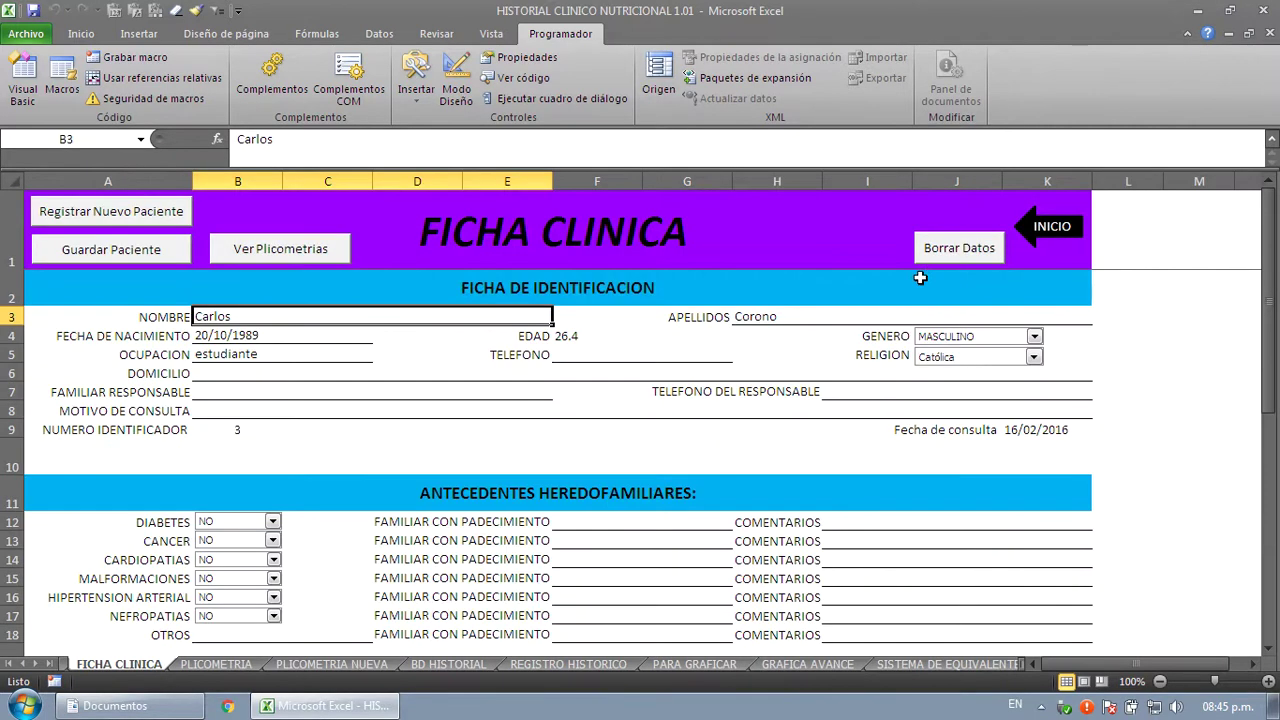
left_click(287, 250)
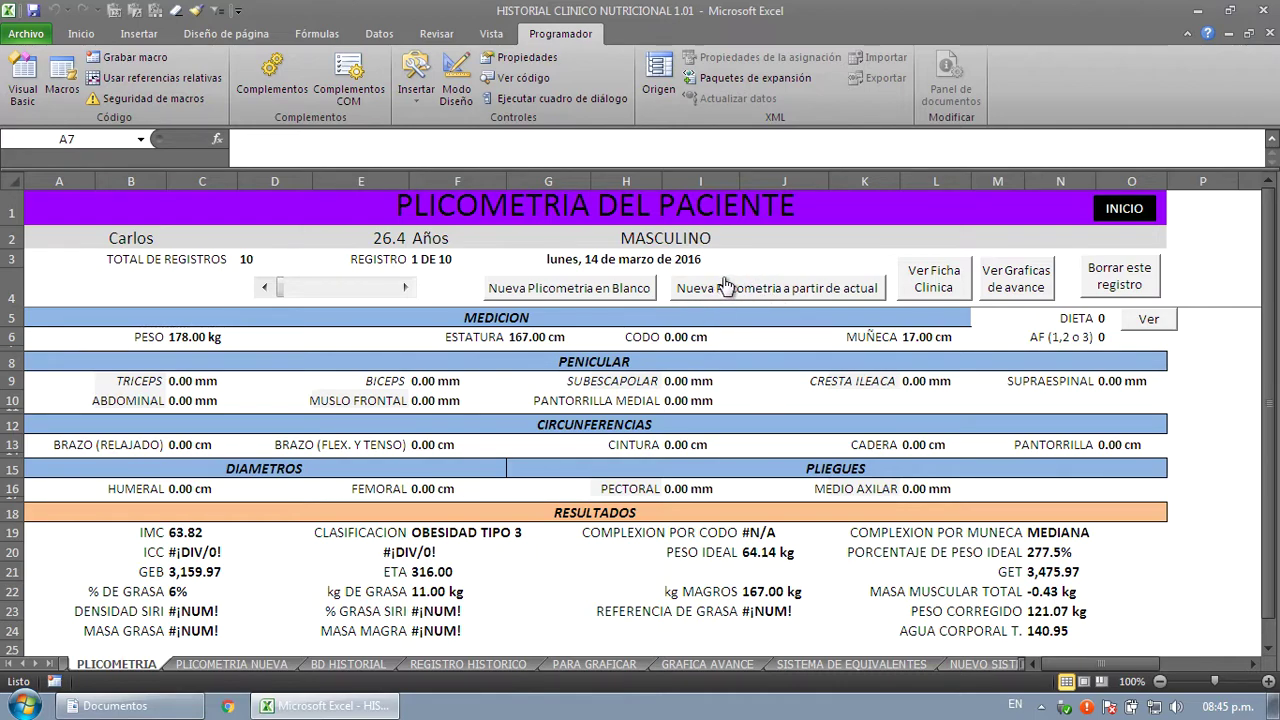
left_click(1122, 212)
left_click(306, 254)
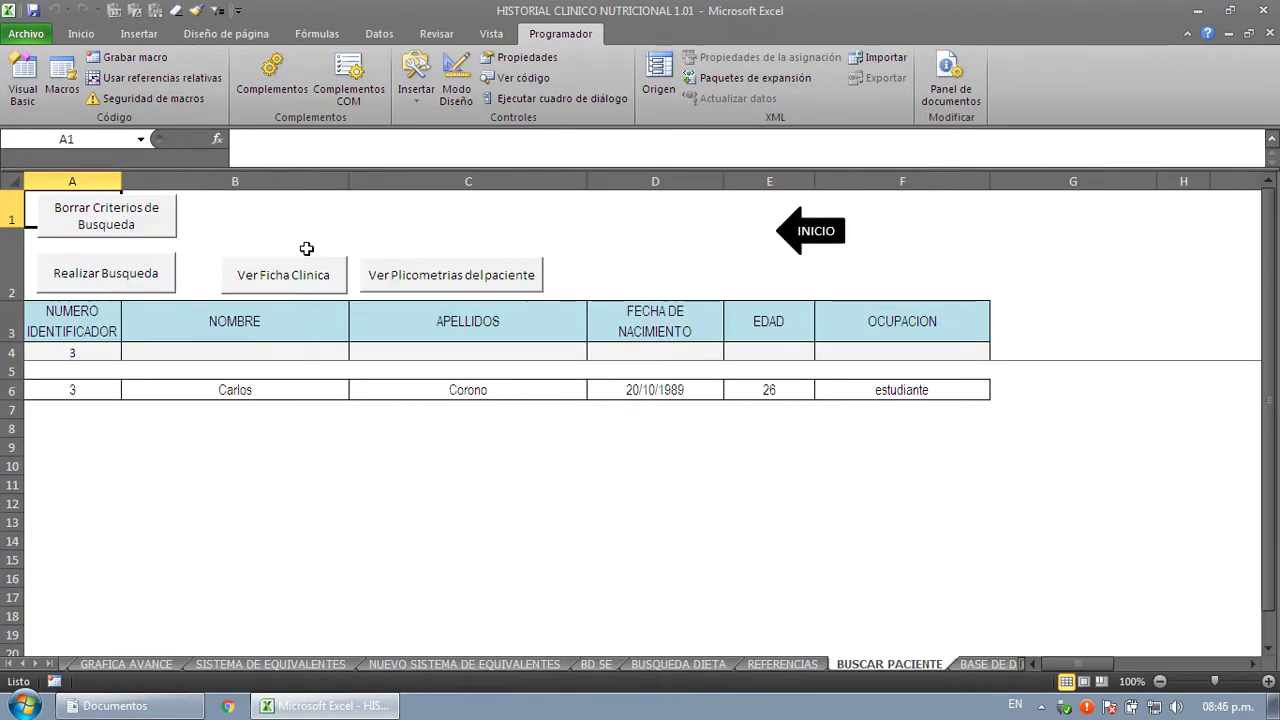
left_click(64, 391)
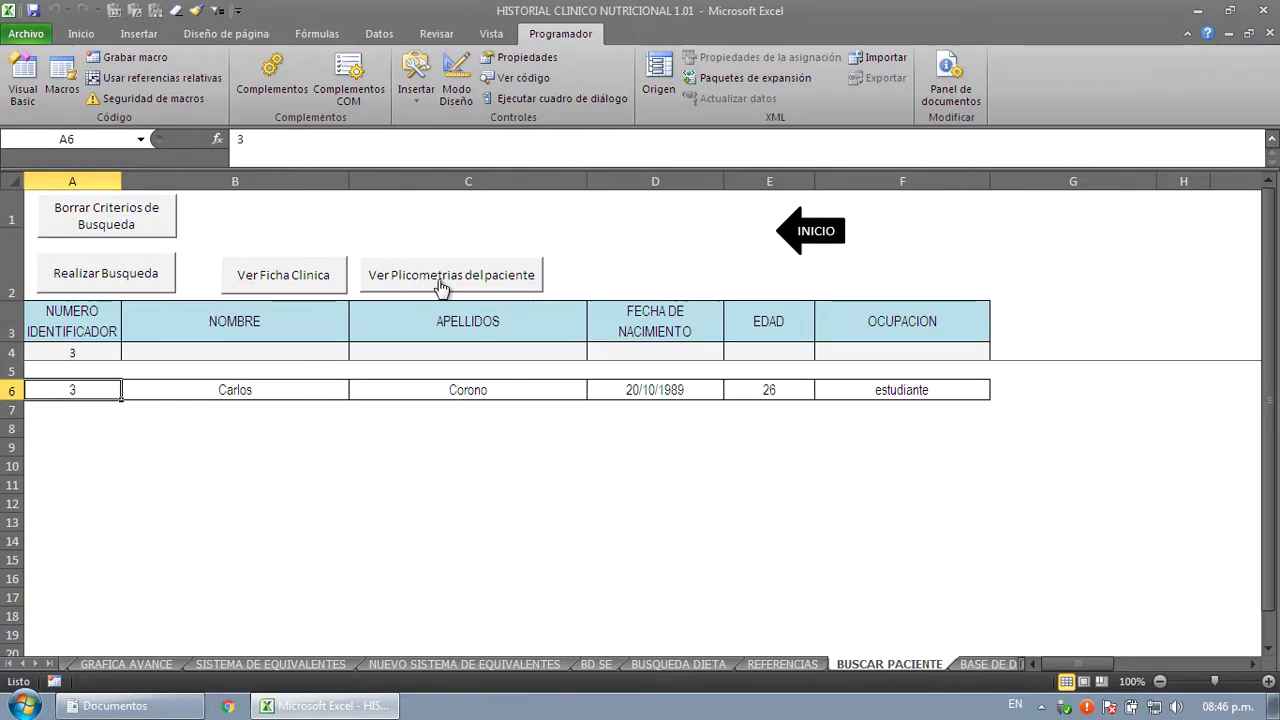
left_click(275, 283)
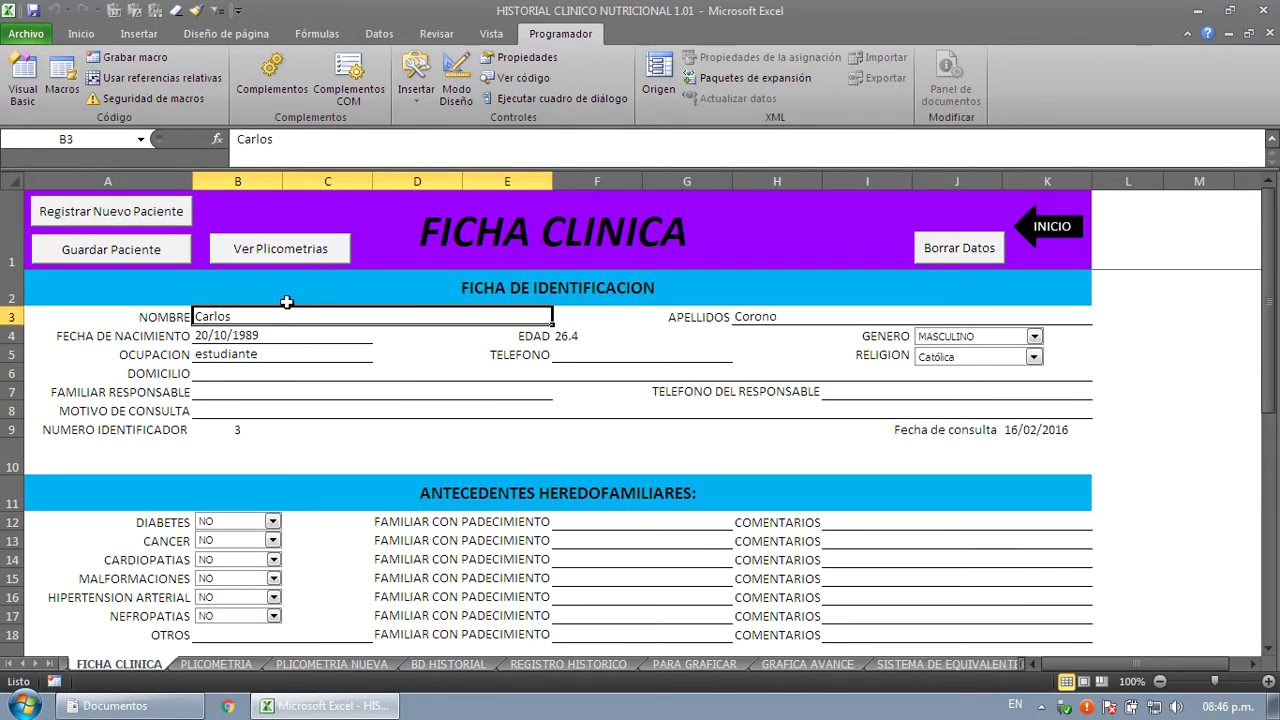
left_click(264, 249)
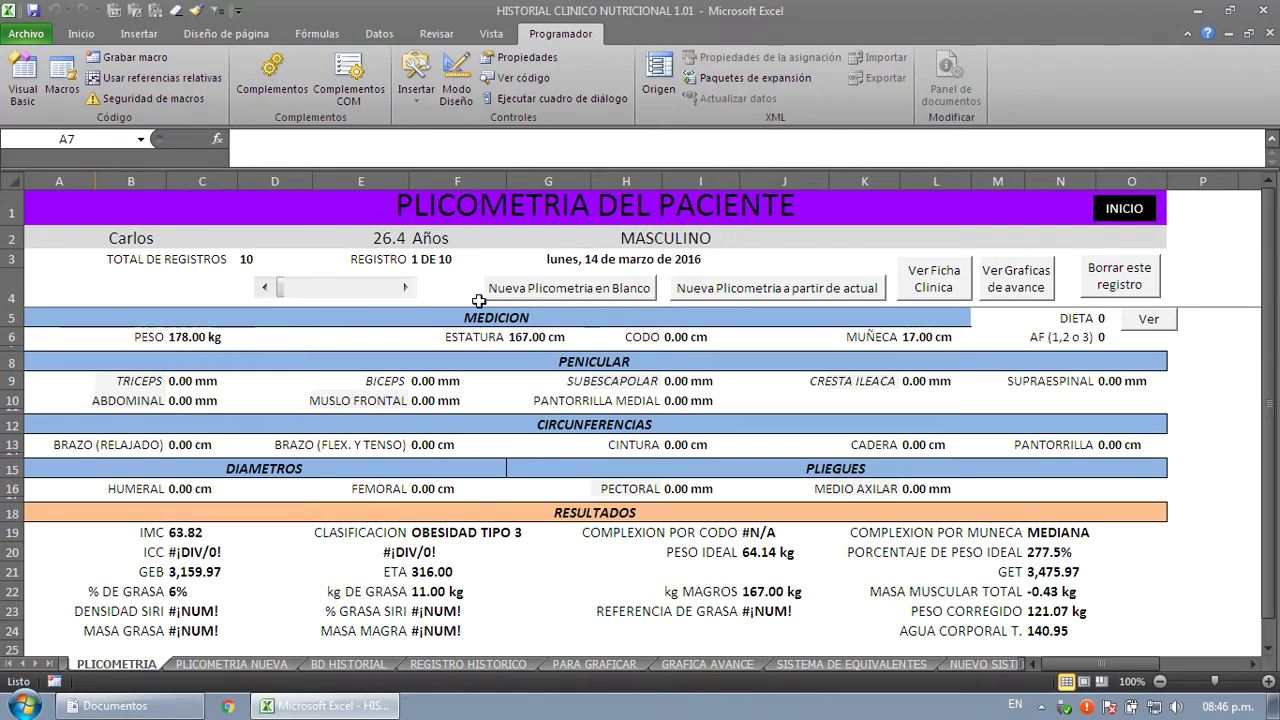
Step: Delete the second skinfold record from the patient's history
left_click(405, 290)
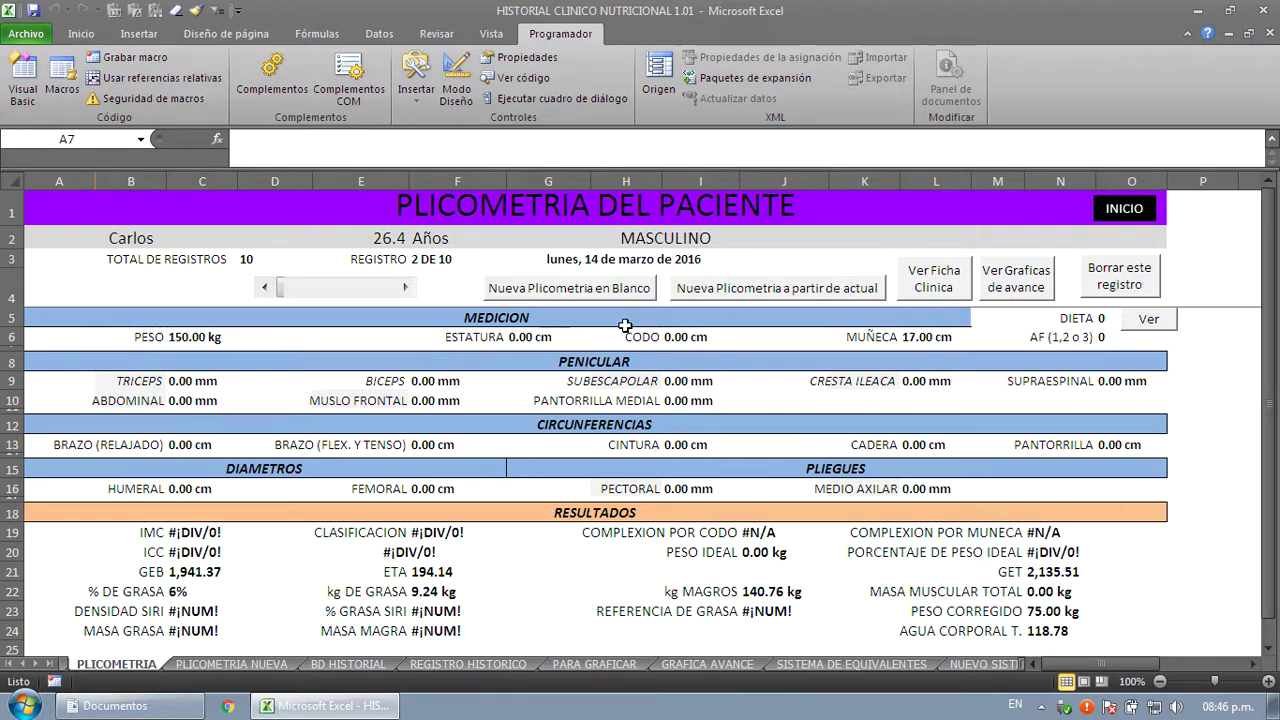
left_click(1119, 289)
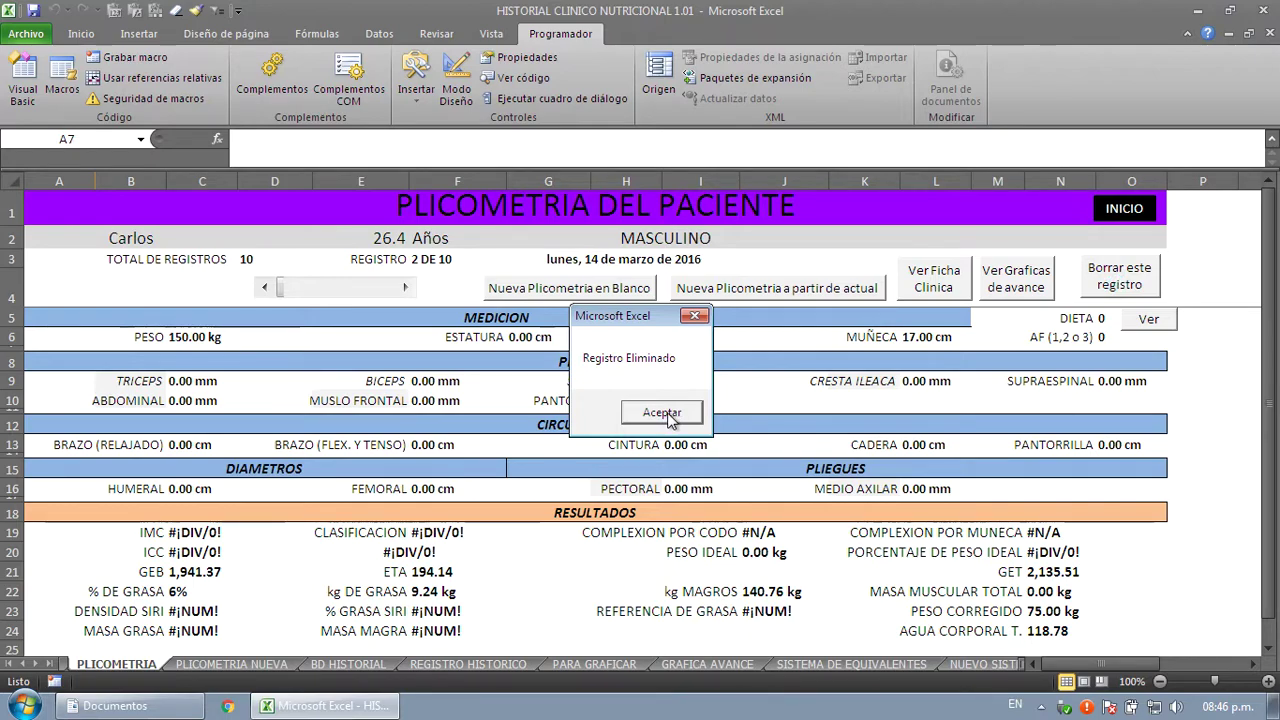
left_click(664, 413)
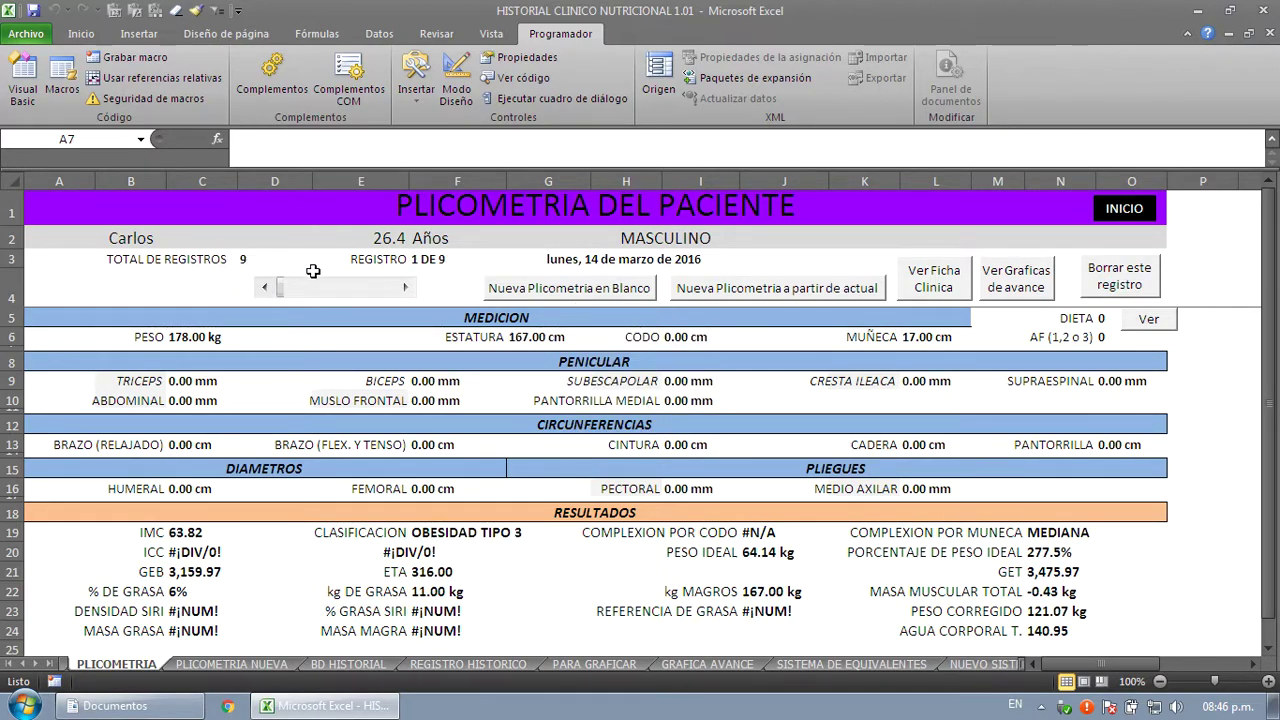
Step: Browse the records and delete the skinfold record with weight 105 kg
triple_click(405, 287)
double_click(266, 288)
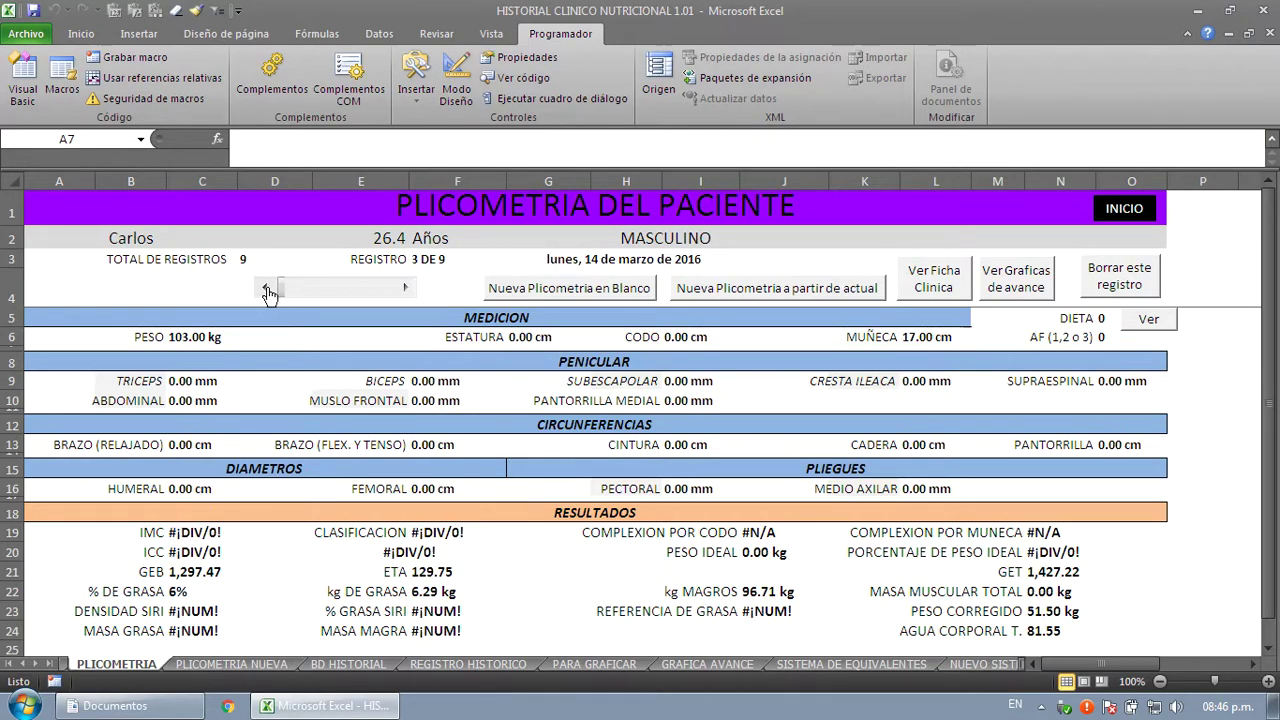
left_click(266, 288)
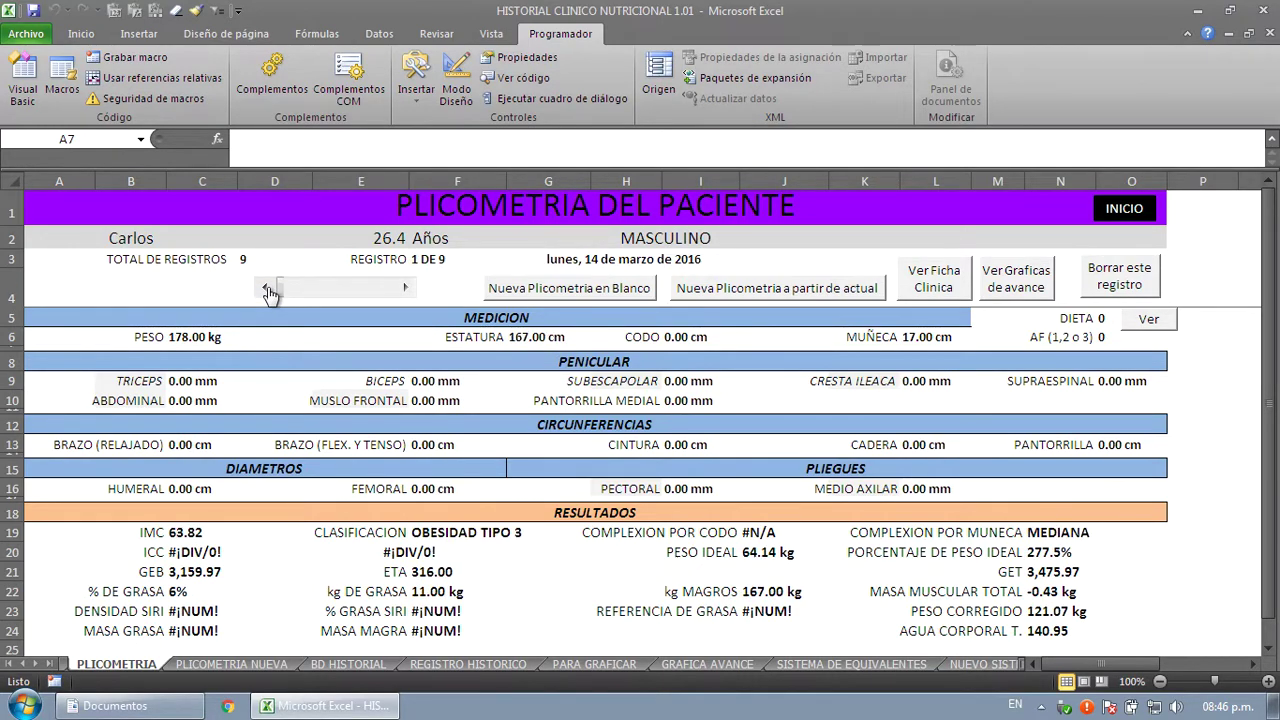
left_click(405, 288)
left_click(405, 288)
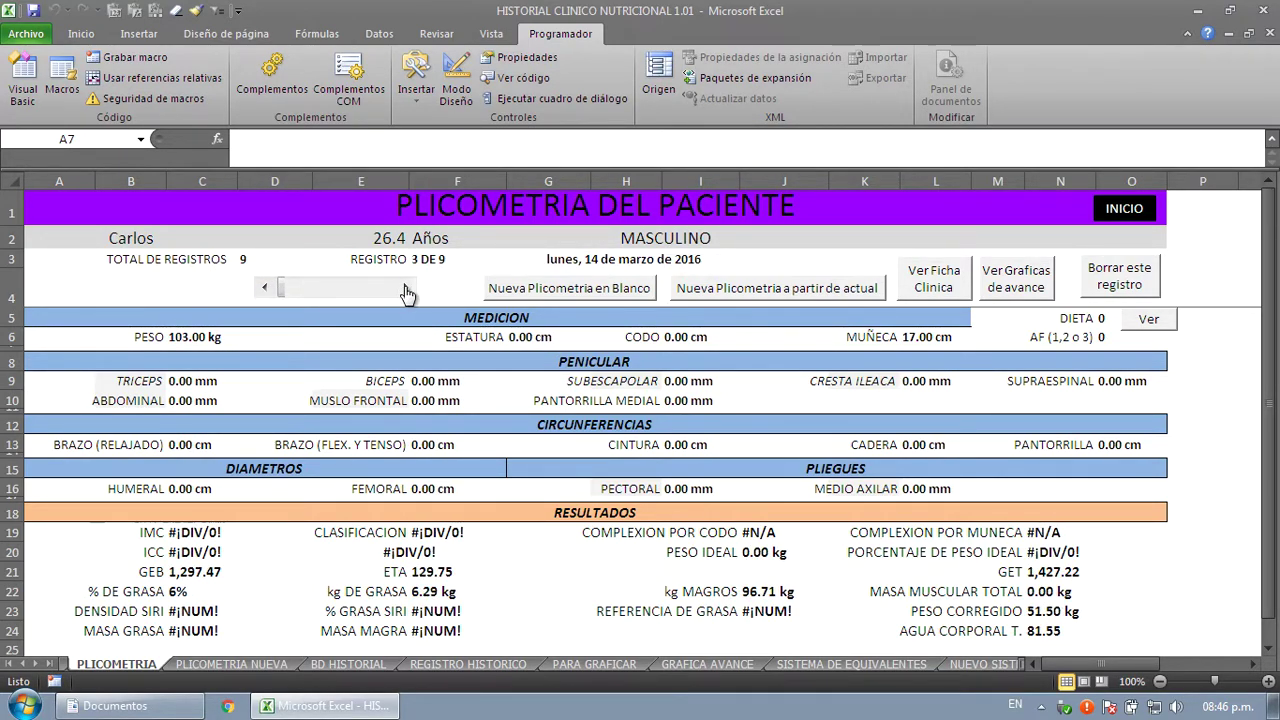
double_click(264, 288)
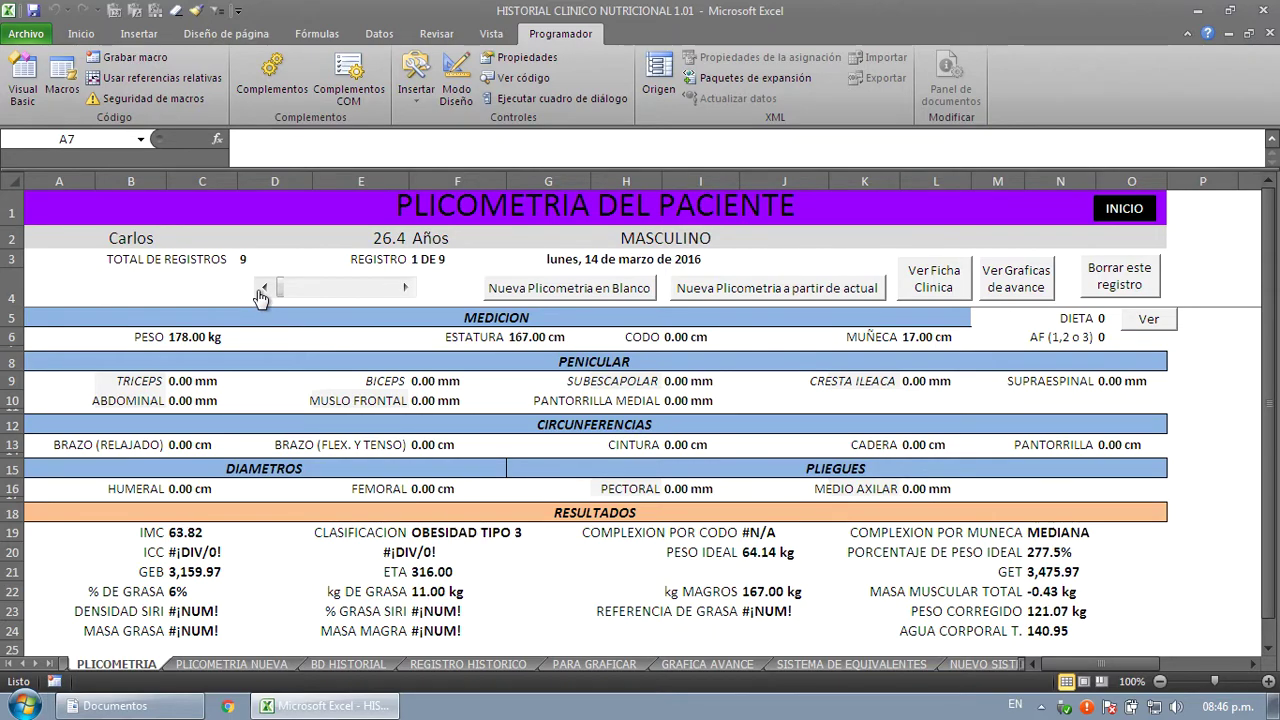
left_click(405, 290)
left_click(405, 292)
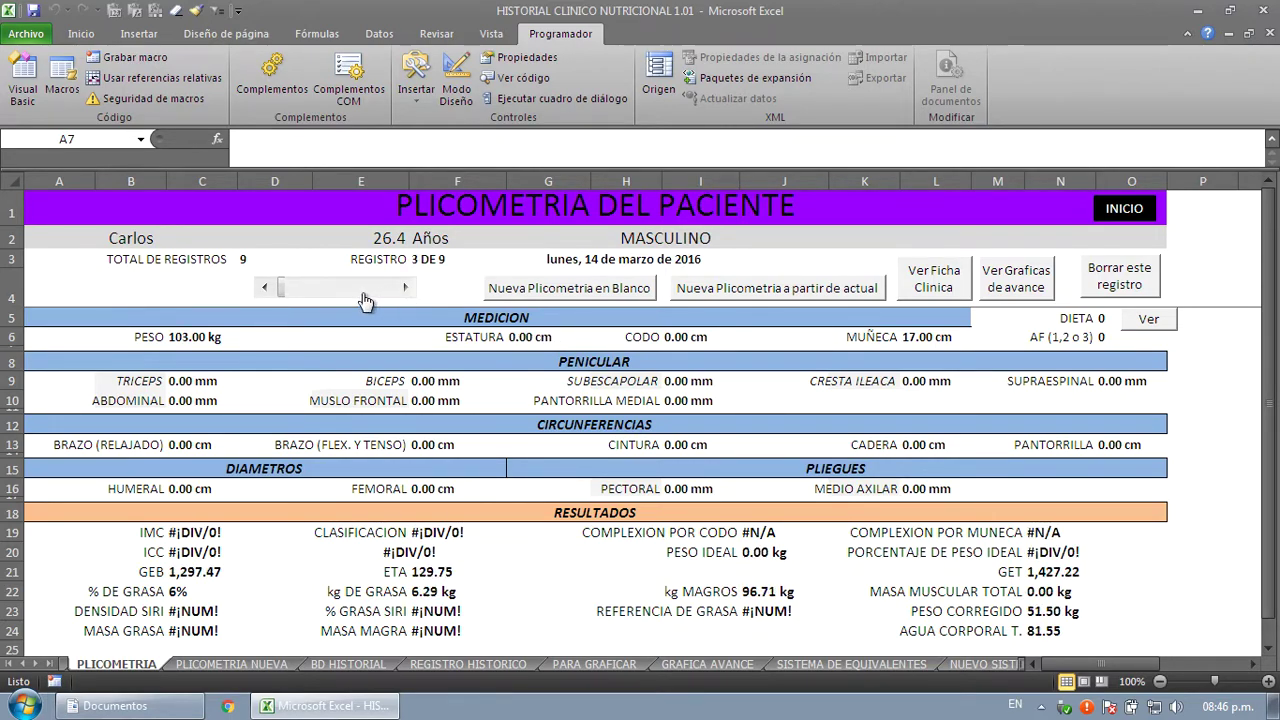
left_click(264, 288)
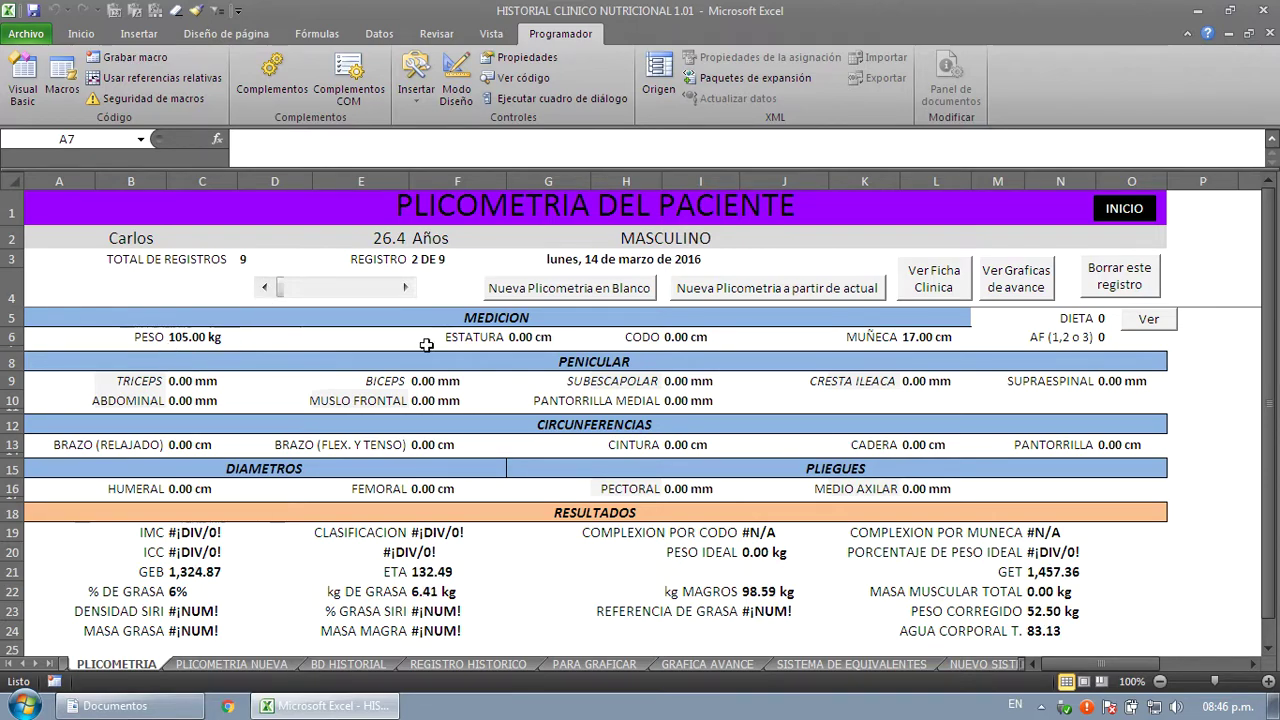
left_click(1117, 285)
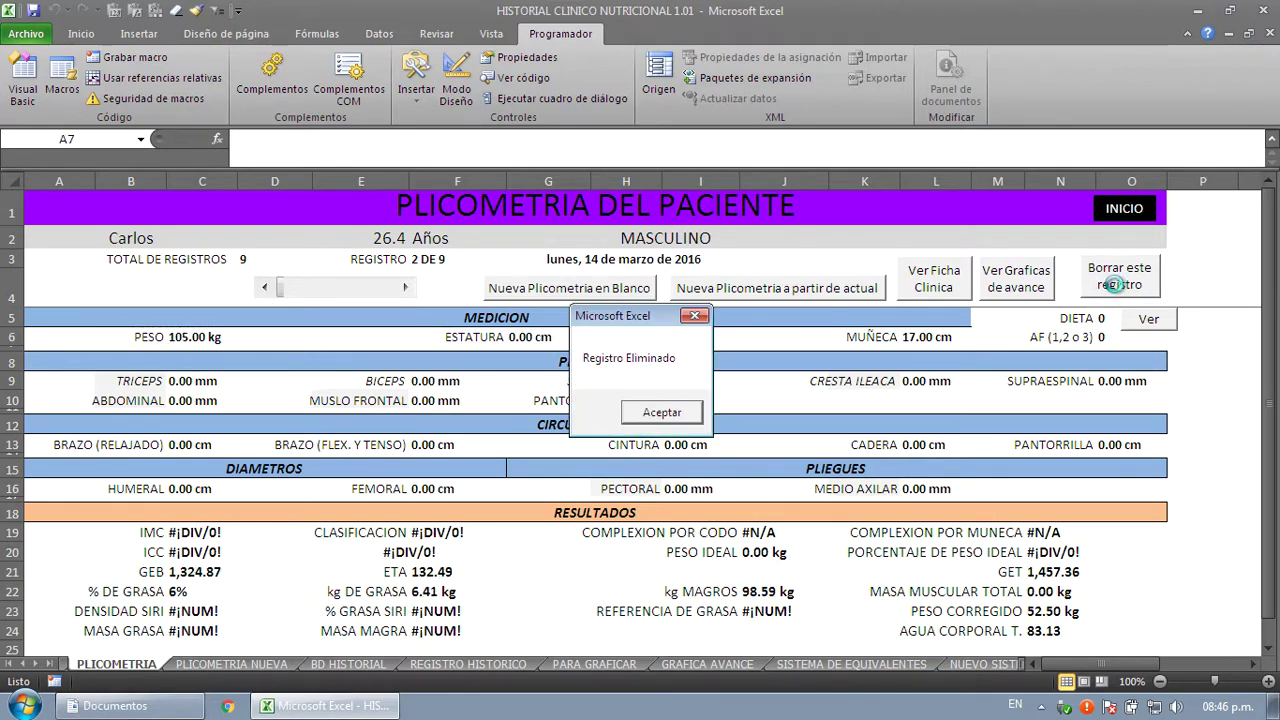
left_click(662, 414)
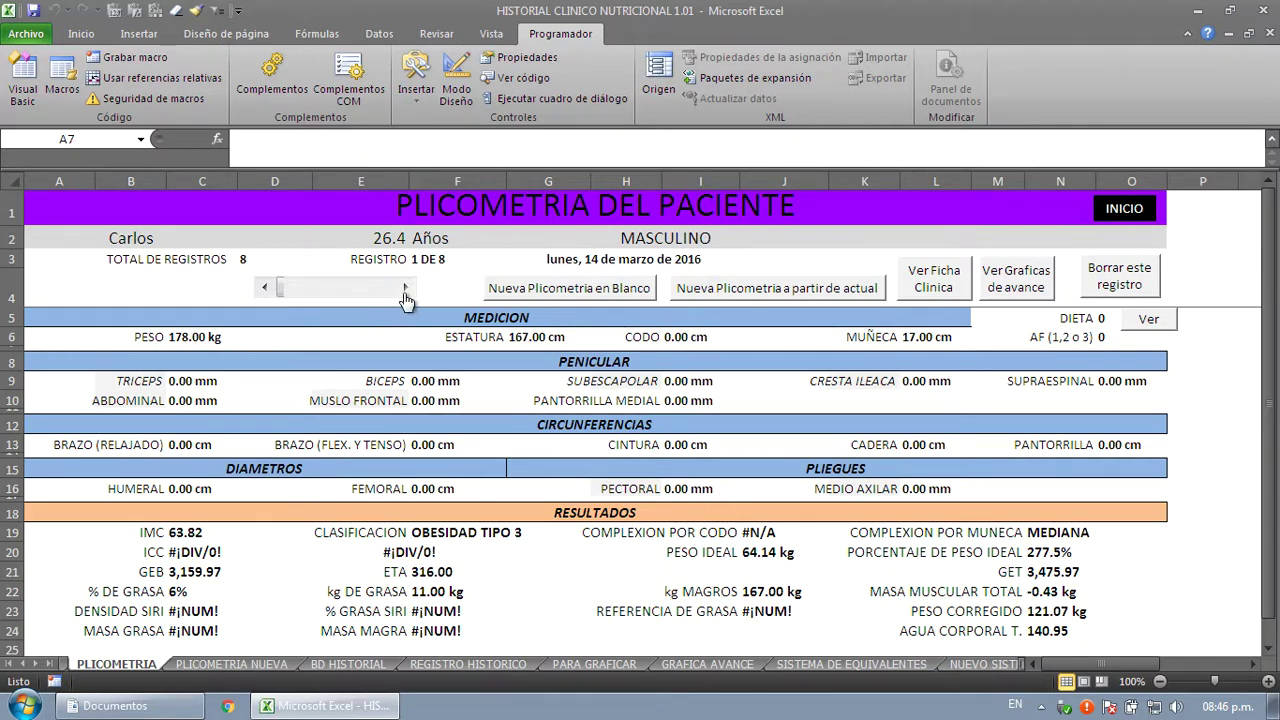
Step: Delete two more skinfold records, the second and the following one
left_click(405, 290)
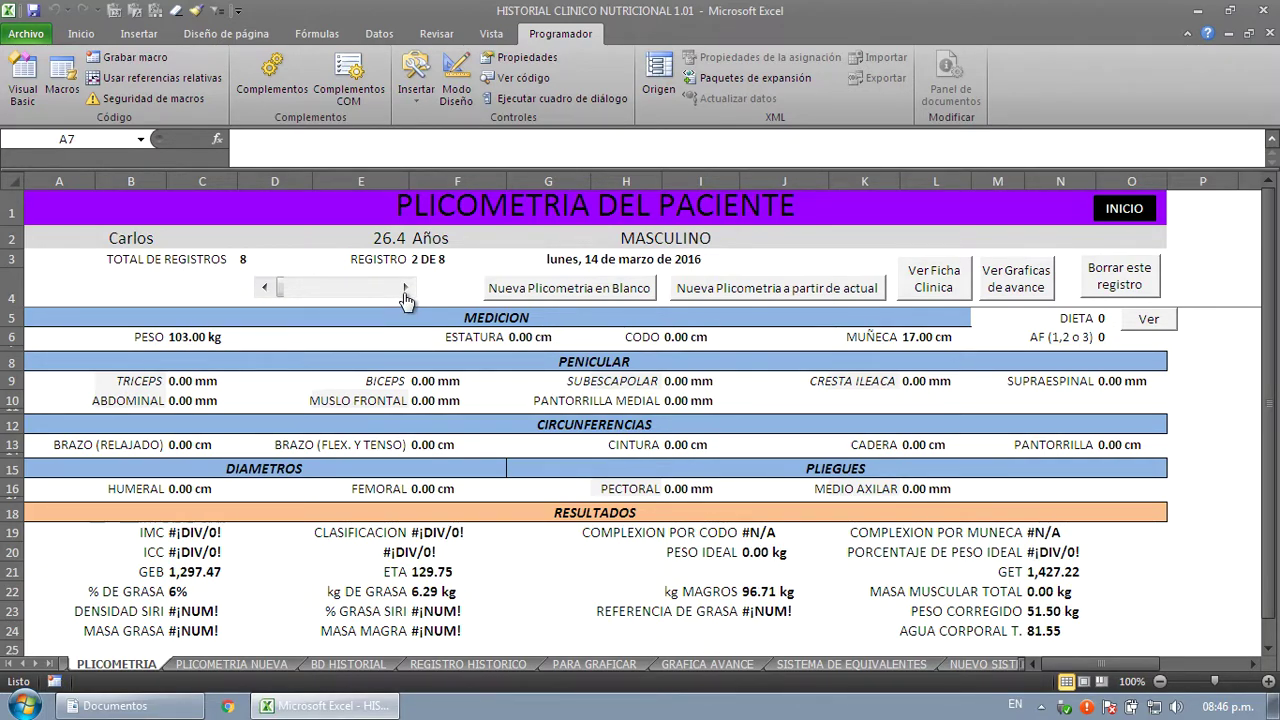
left_click(1125, 277)
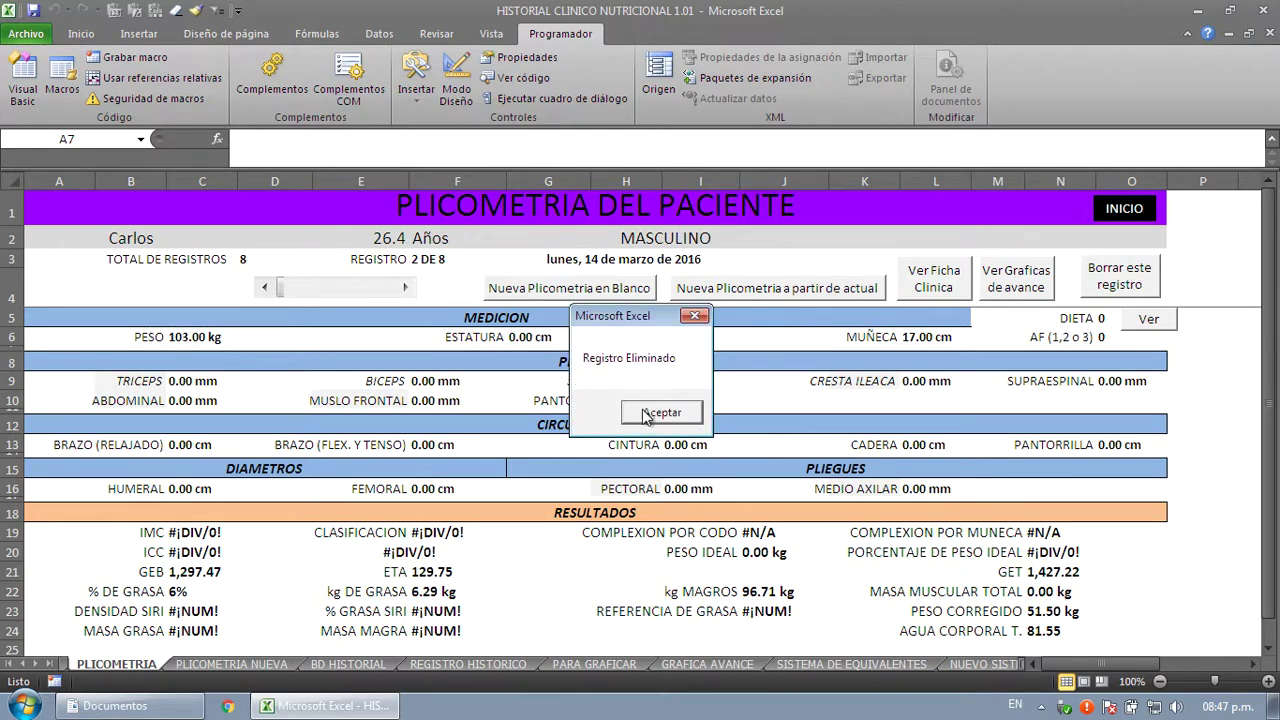
left_click(645, 414)
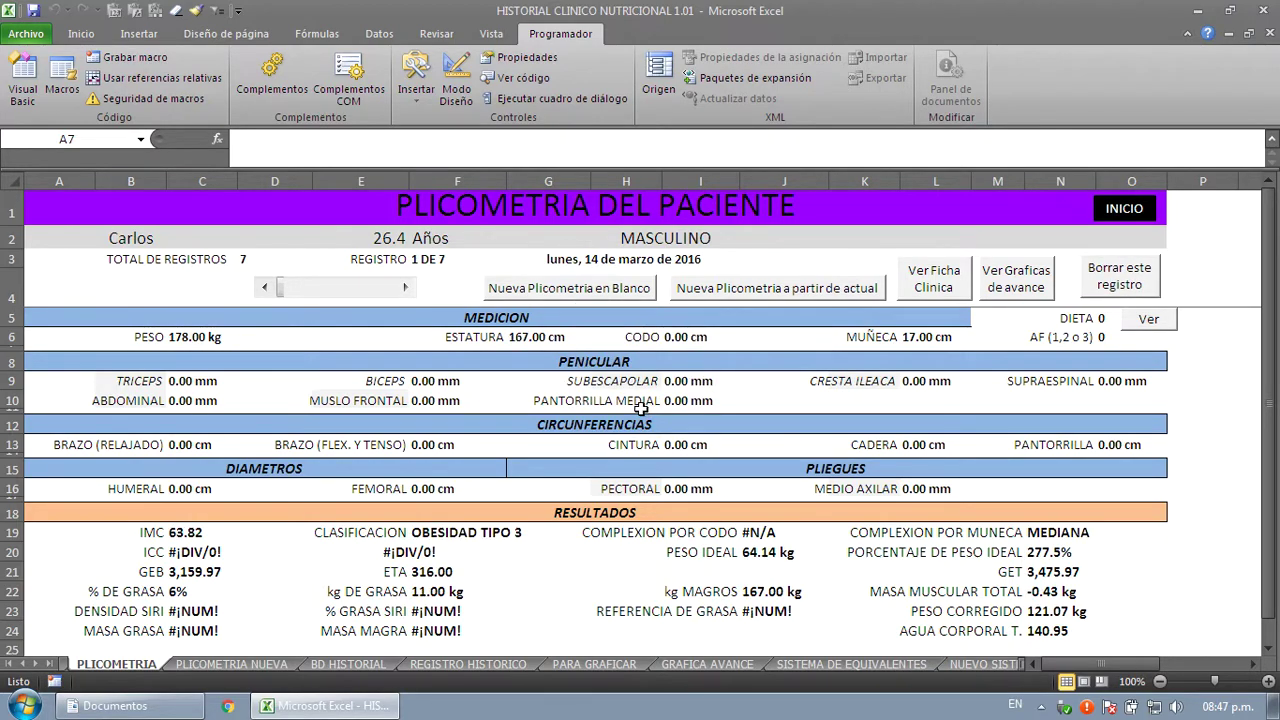
left_click(405, 287)
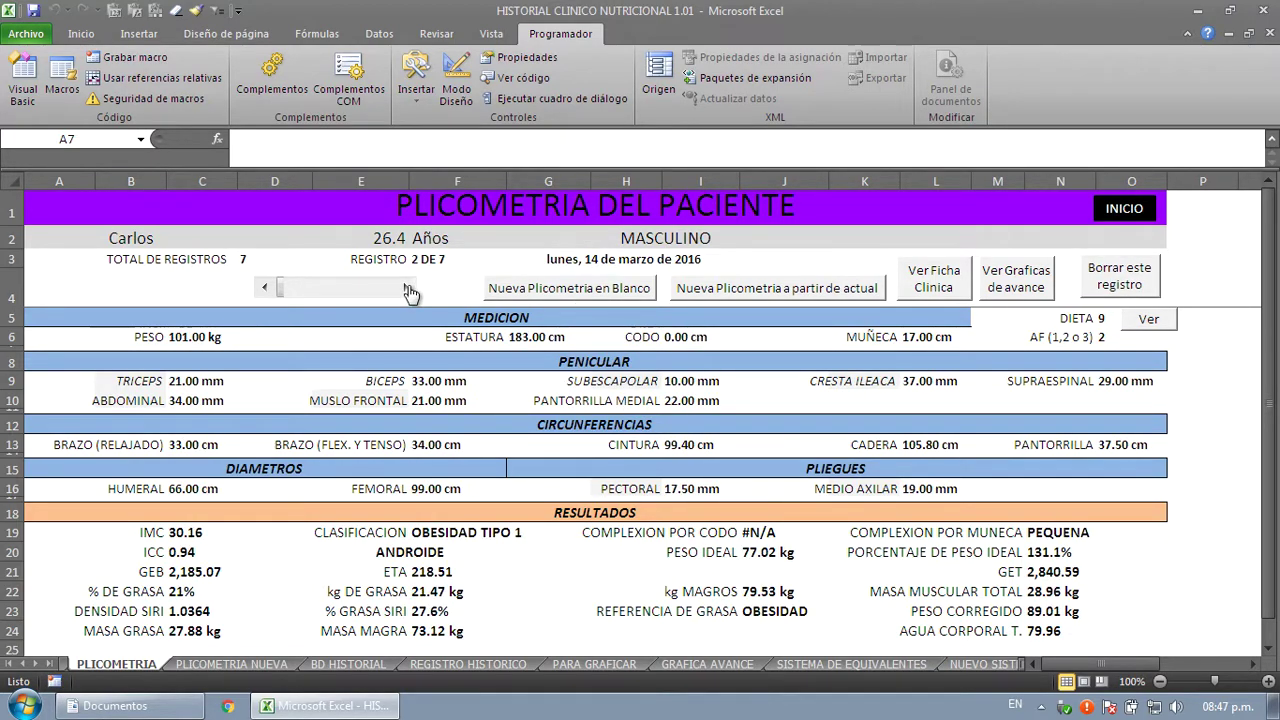
left_click(1130, 283)
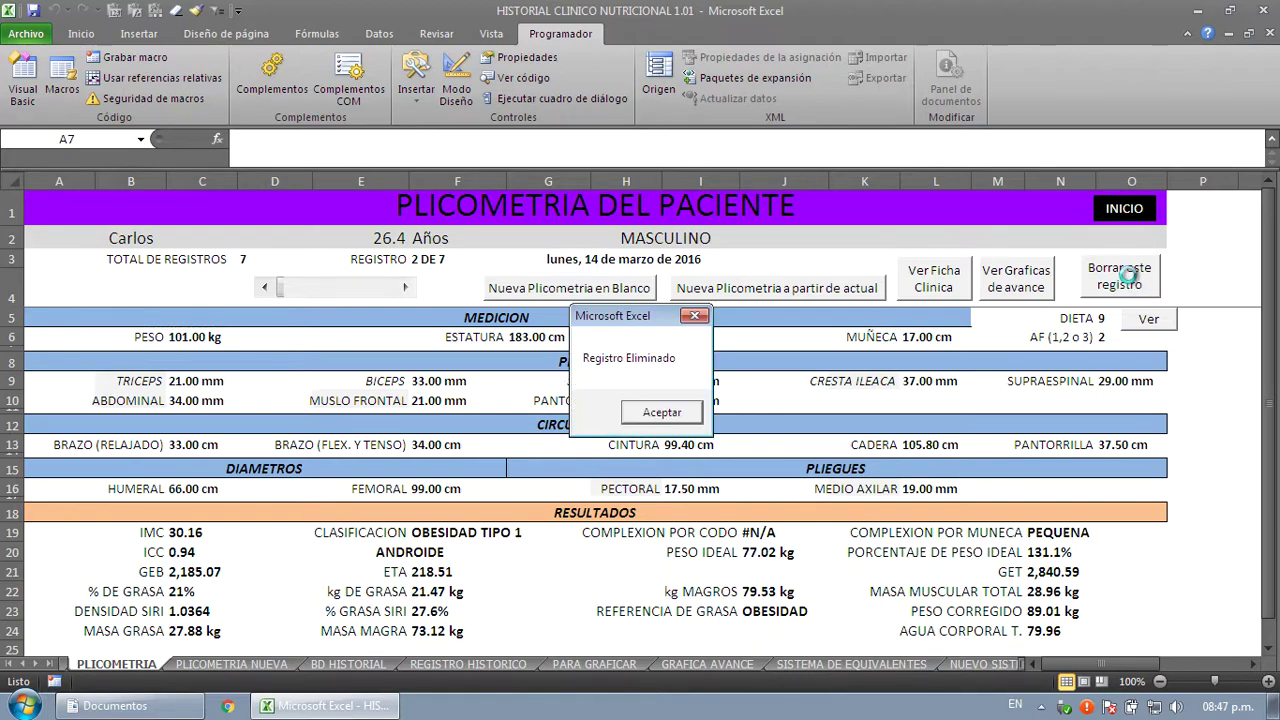
left_click(632, 408)
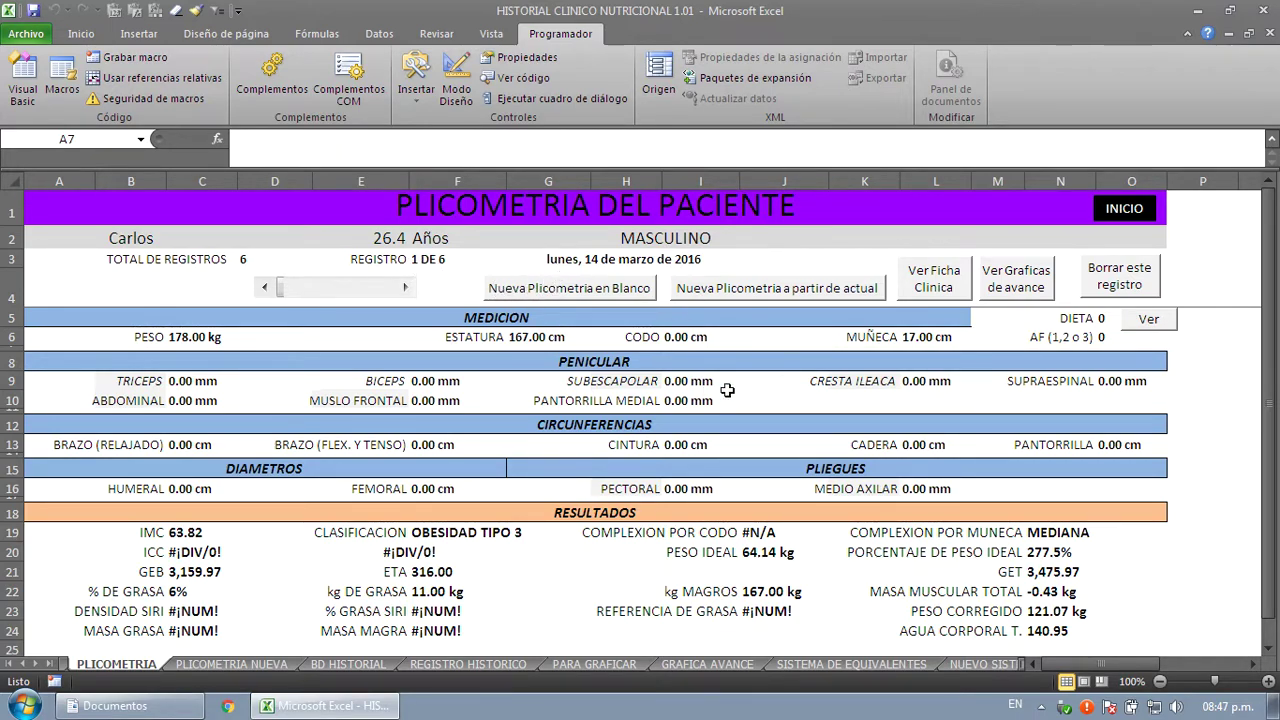
Step: Return to record 1 of 6 at 178.00 kg via the clinical file and skinfold records
left_click(405, 289)
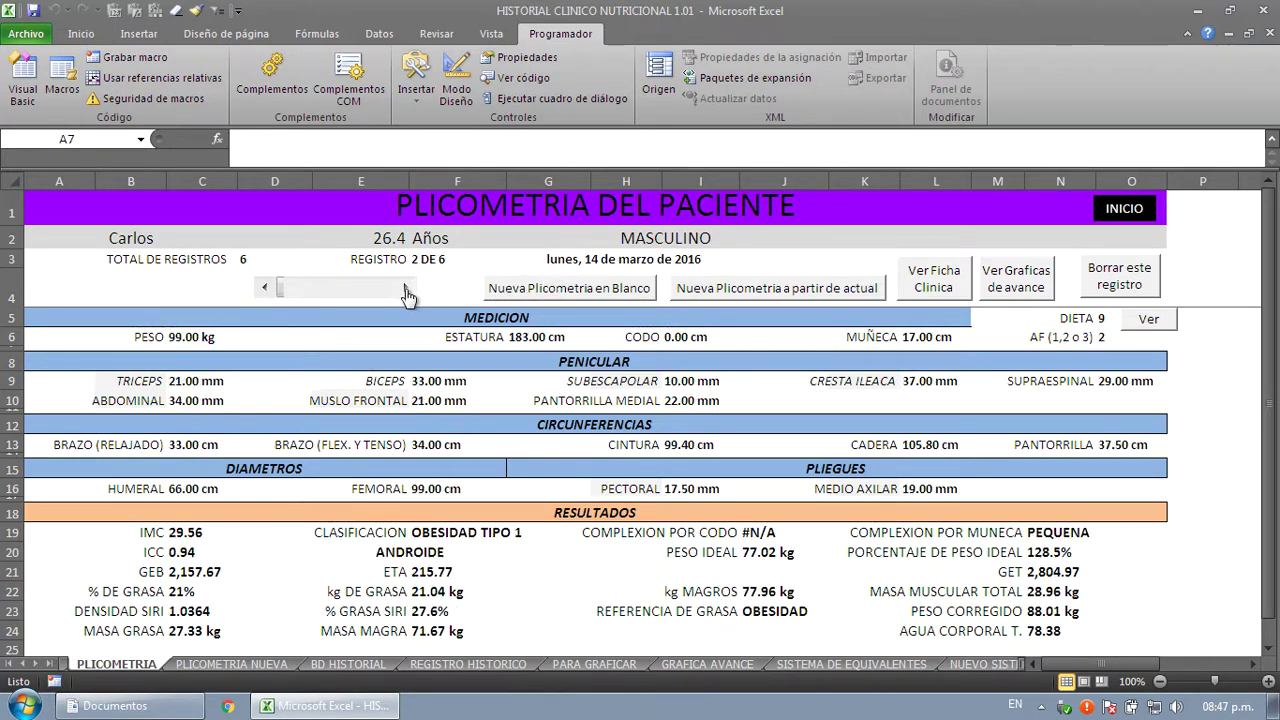
left_click(262, 290)
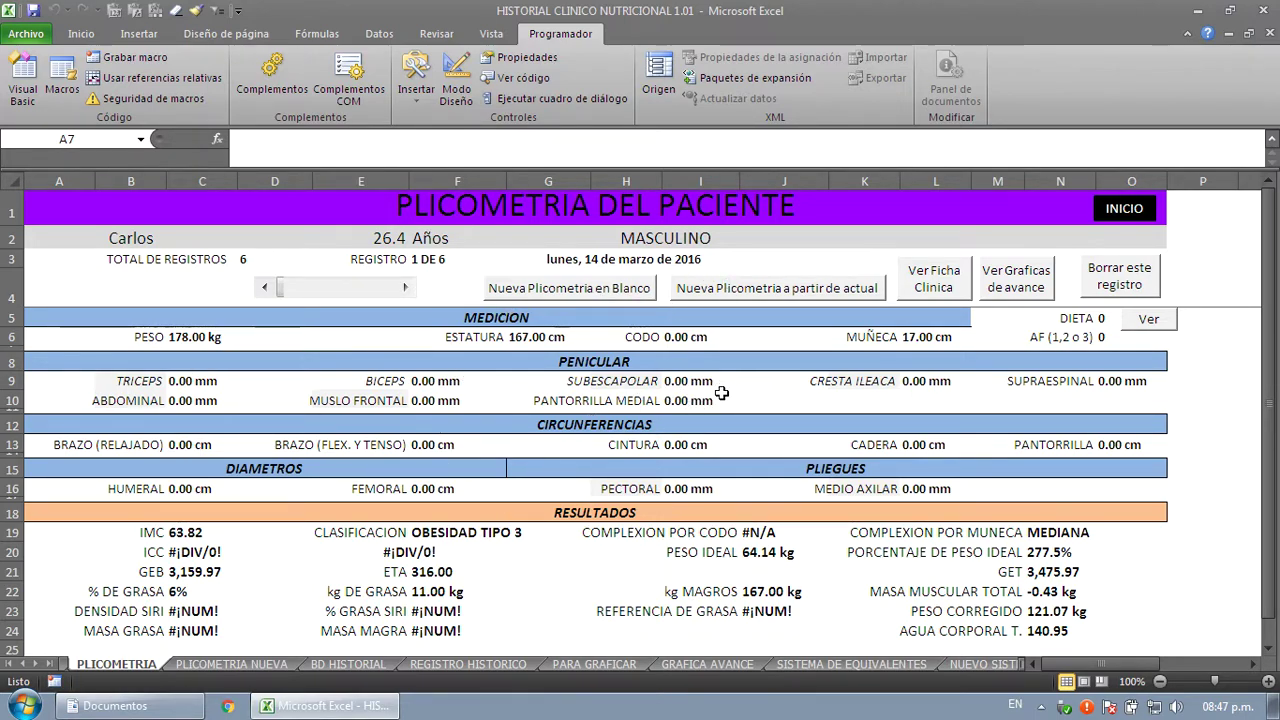
left_click(930, 288)
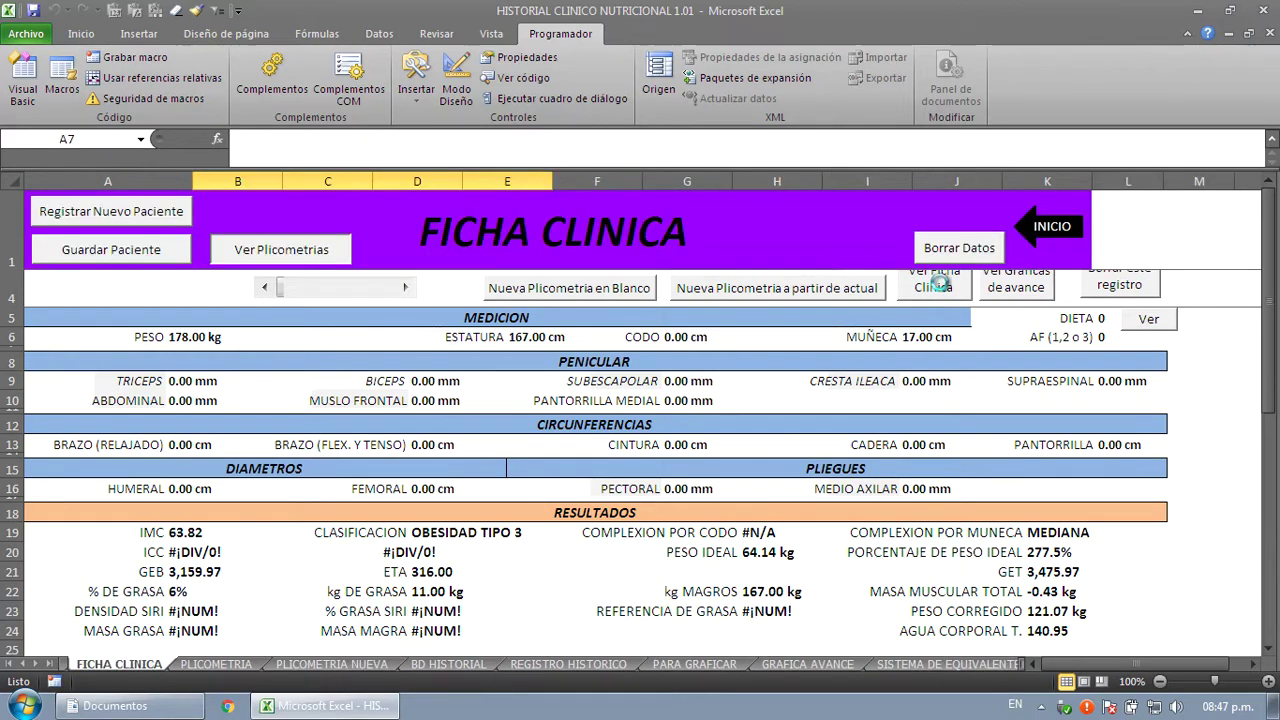
left_click(267, 259)
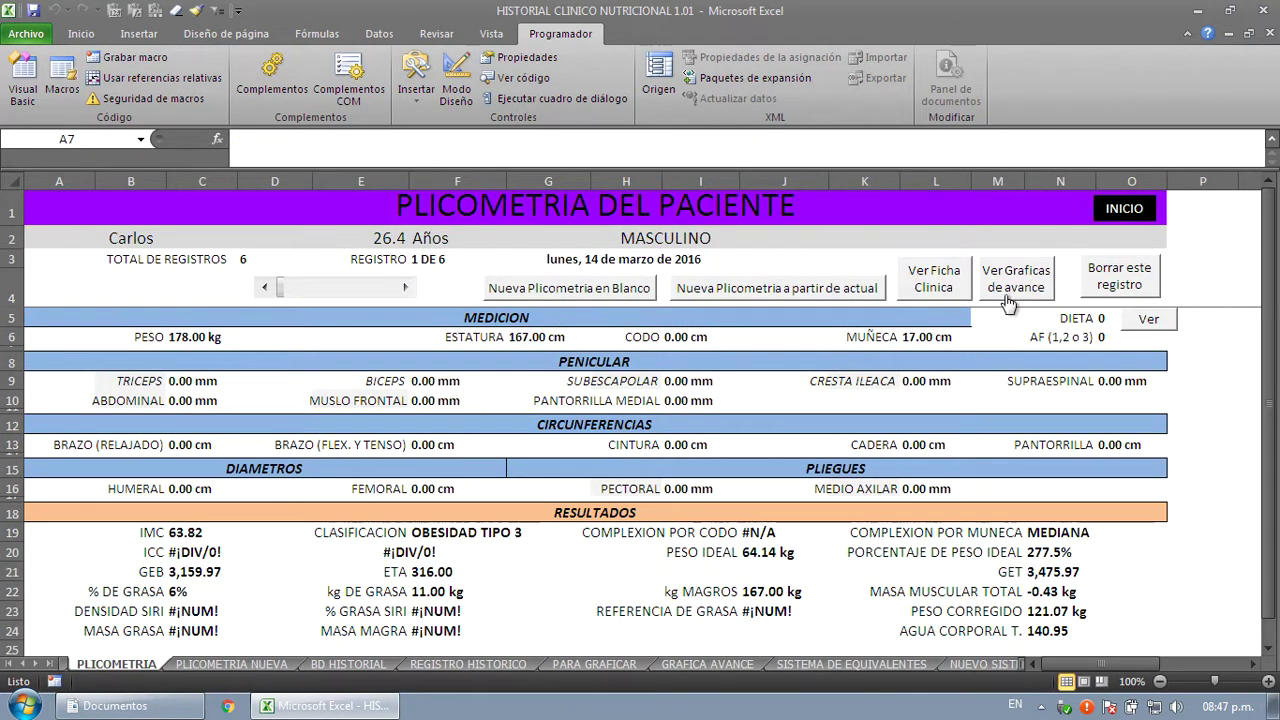
left_click(1010, 288)
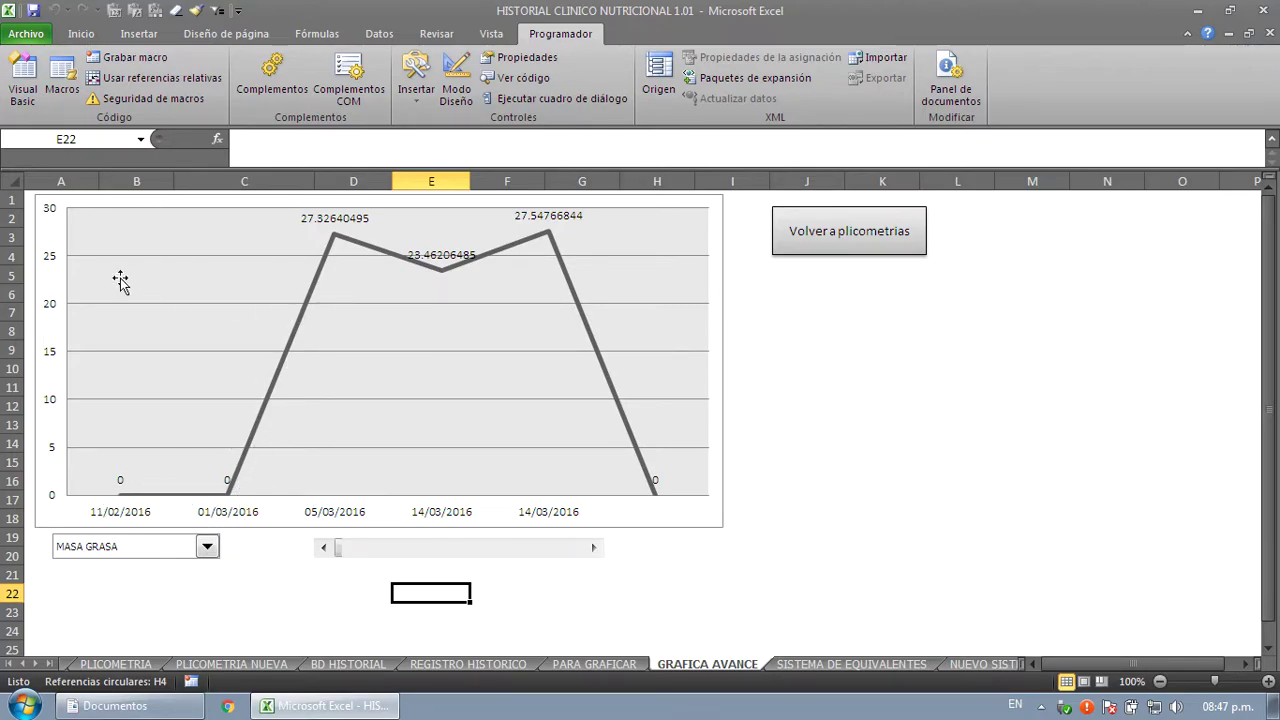
left_click(207, 548)
left_click(207, 548)
left_click(207, 548)
left_click_drag(207, 491, 220, 338)
mouse_move(220, 442)
left_mouse_down()
mouse_move(209, 486)
mouse_move(209, 337)
left_mouse_up()
left_click(100, 298)
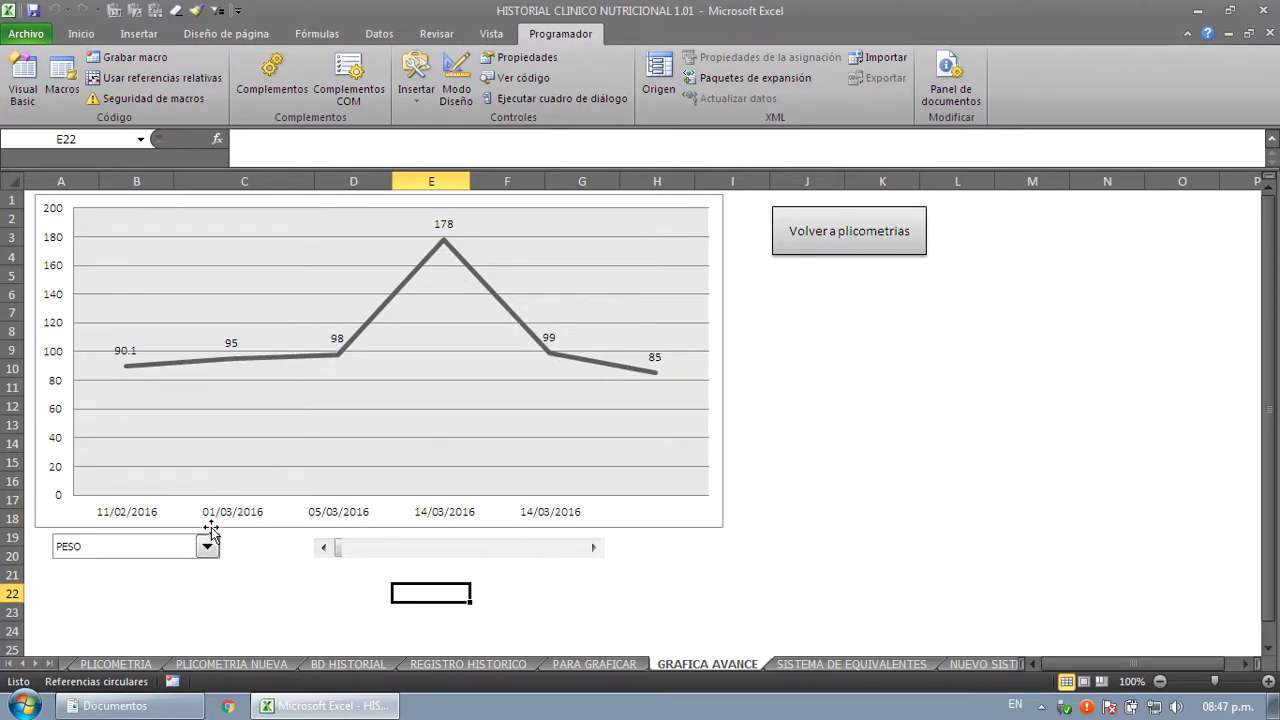
left_click(208, 547)
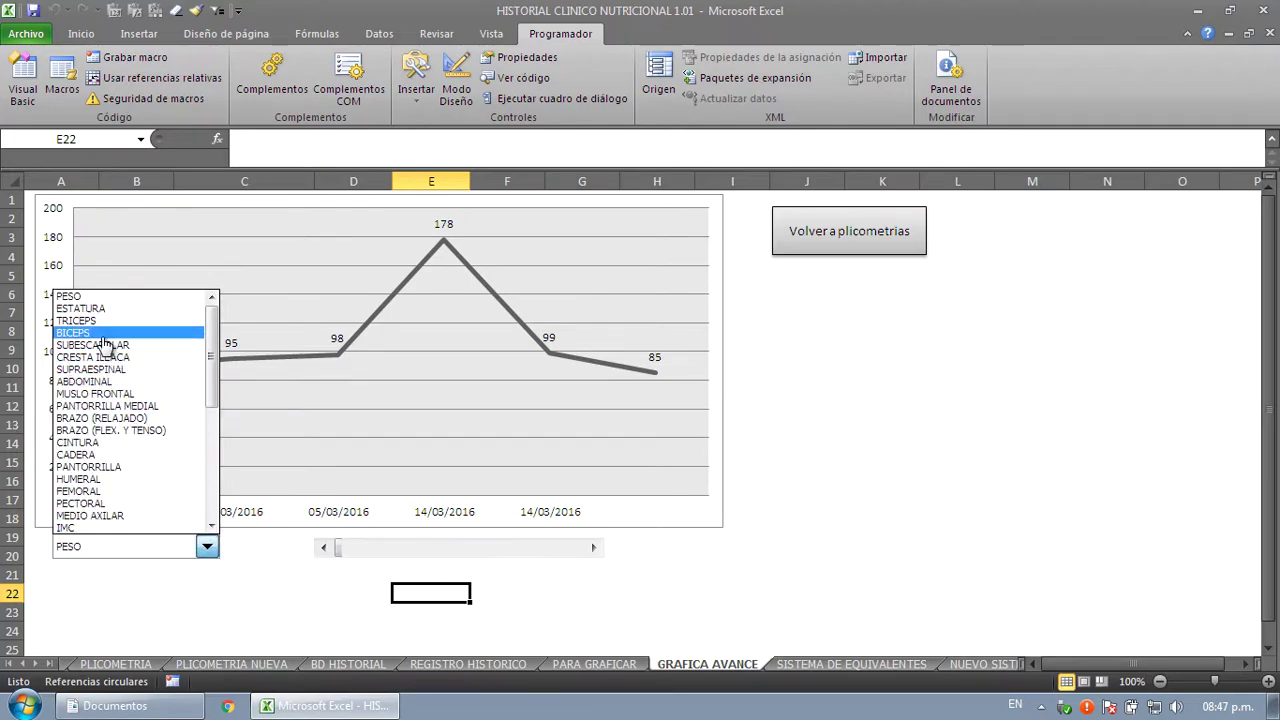
left_click(94, 312)
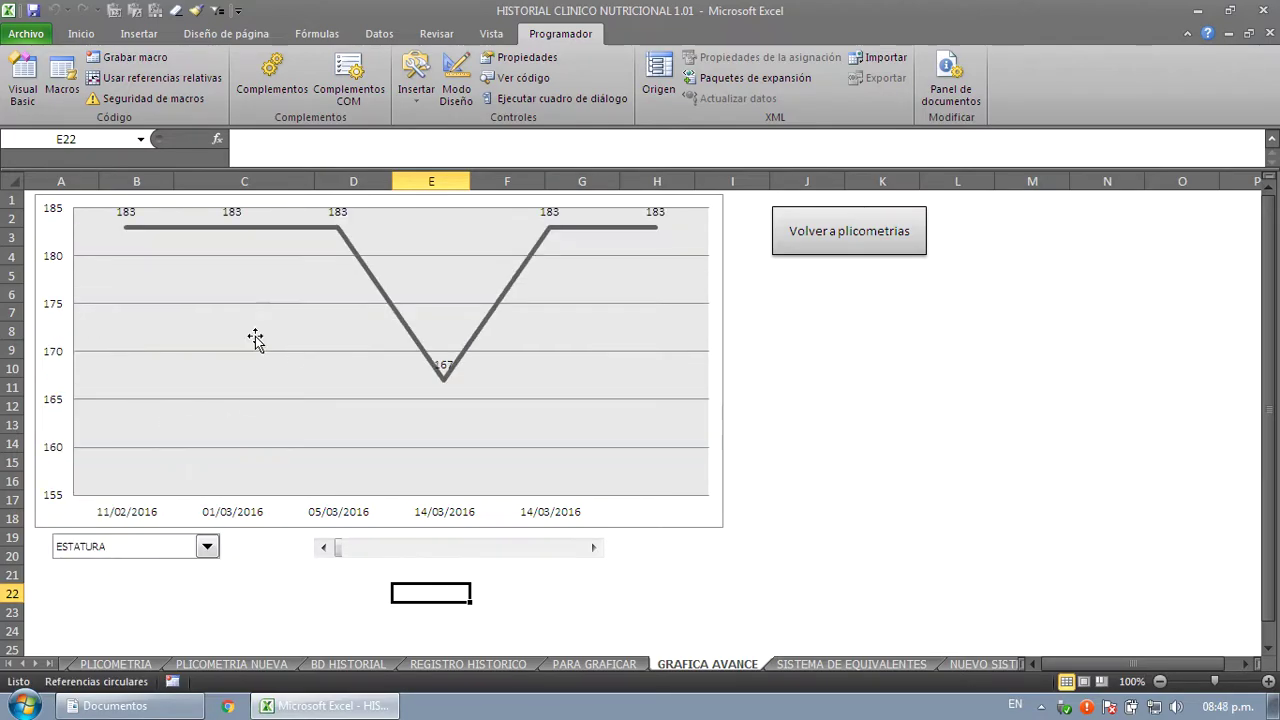
left_click(206, 548)
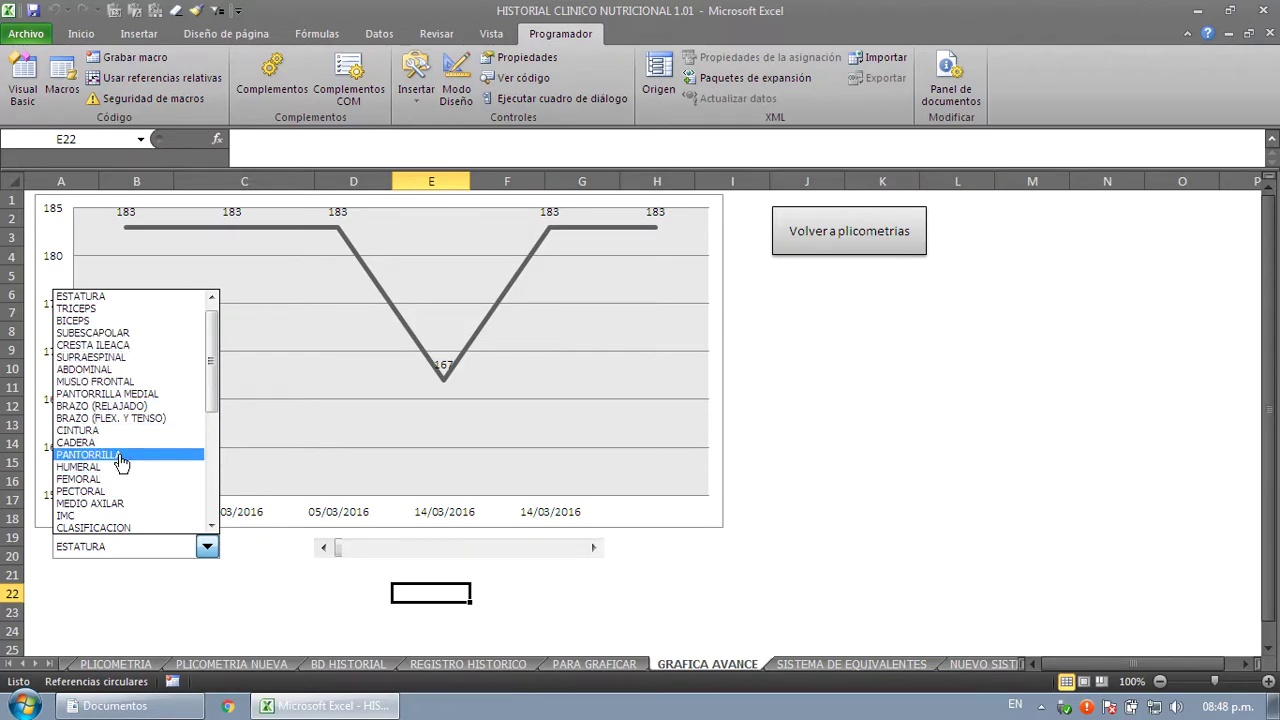
left_click_drag(212, 409, 212, 463)
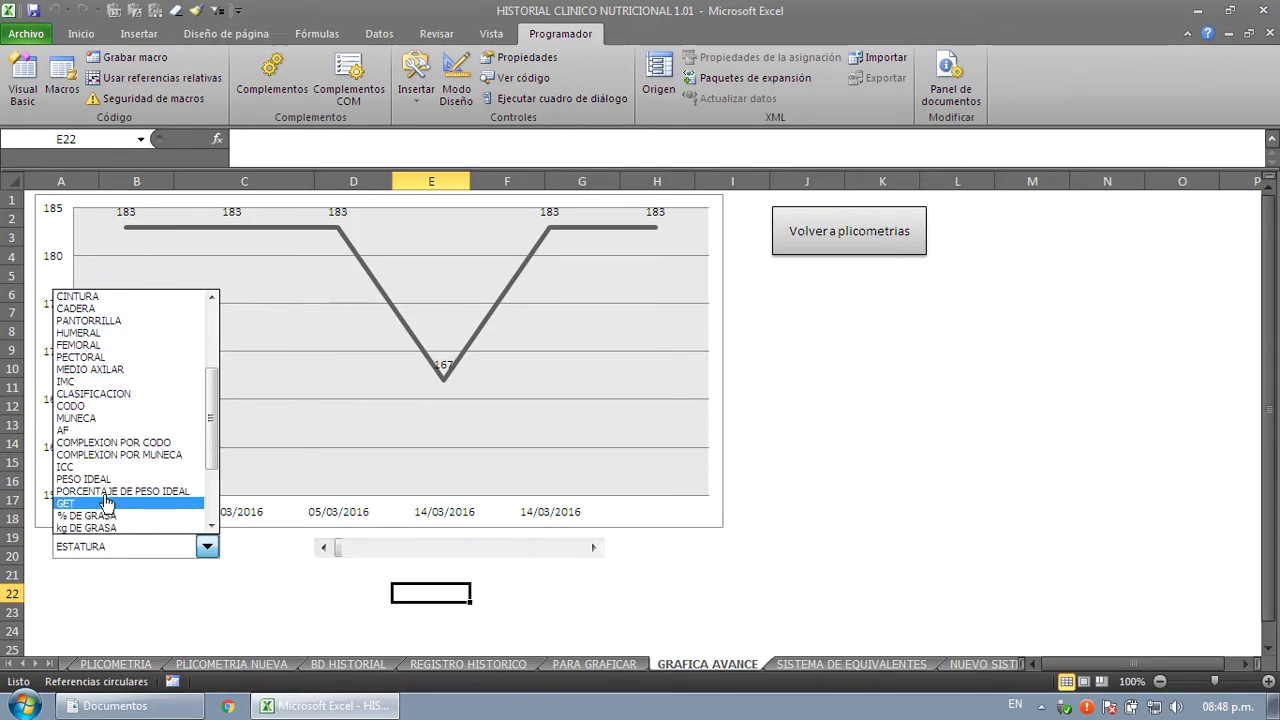
left_click(88, 466)
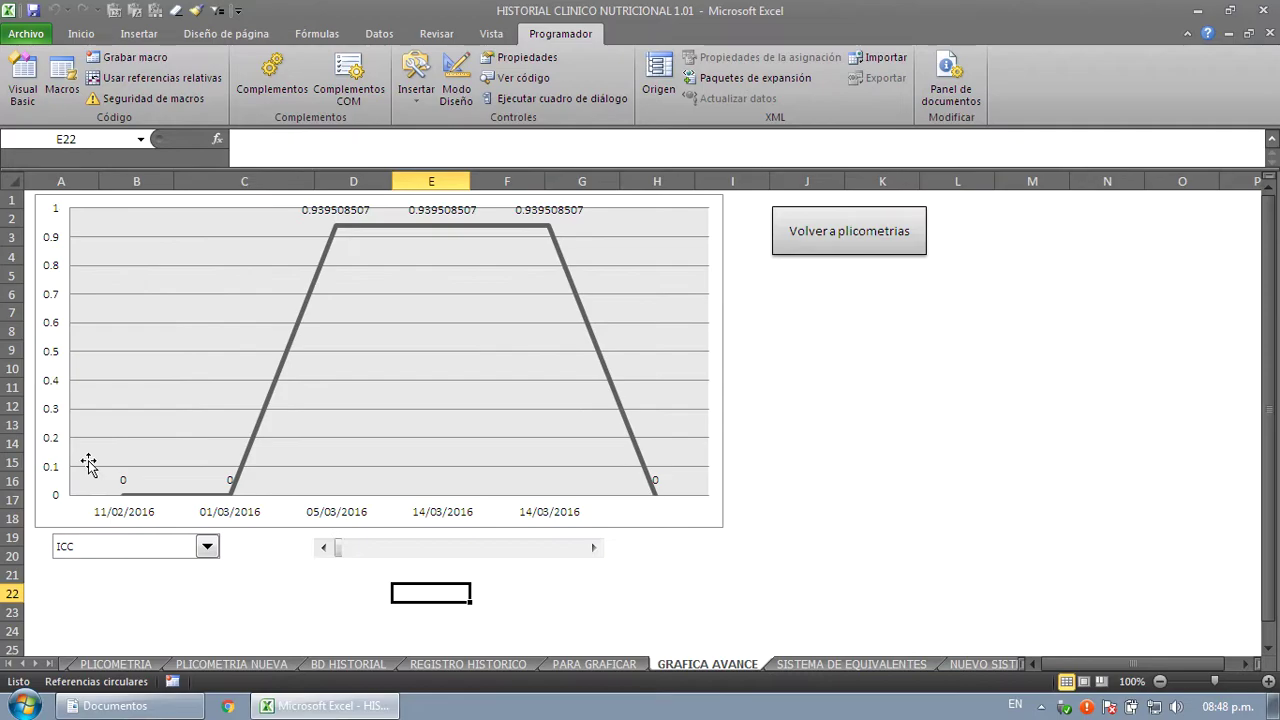
left_click(846, 247)
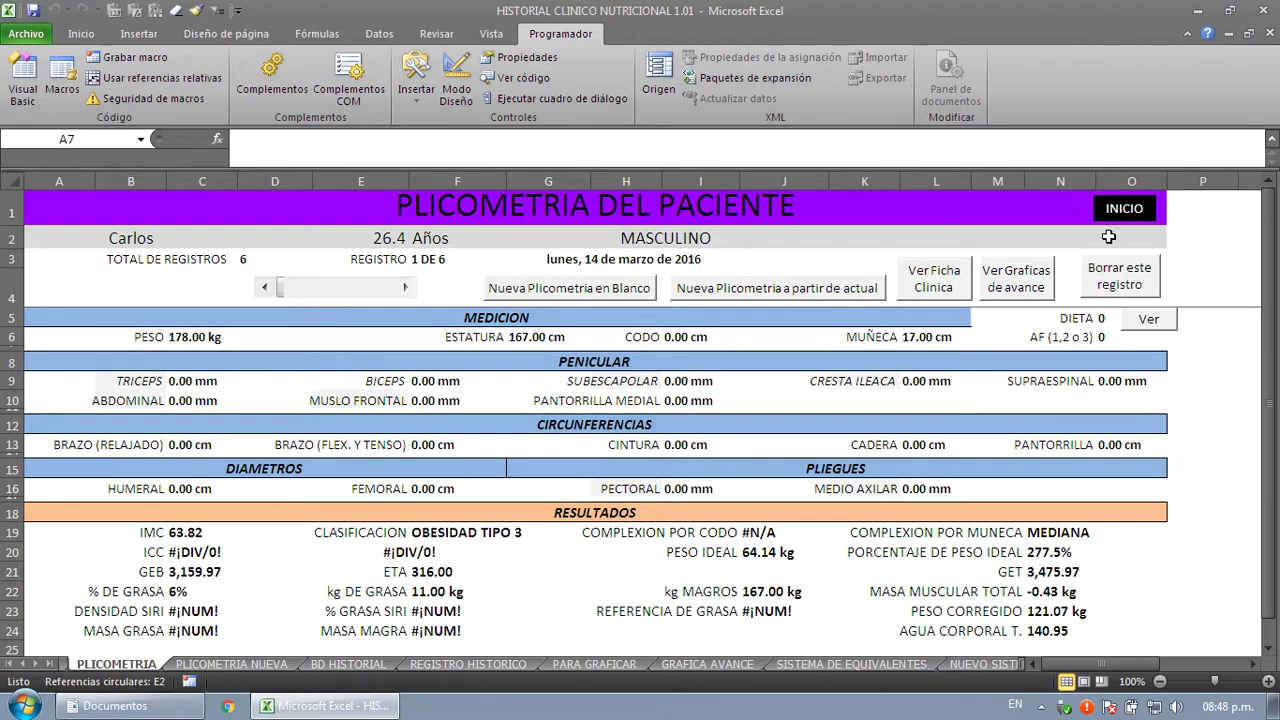
Step: Step to skinfold record 6 of 6 and view its diet on SISTEMA DE EQUIVALENTES
left_click(405, 288)
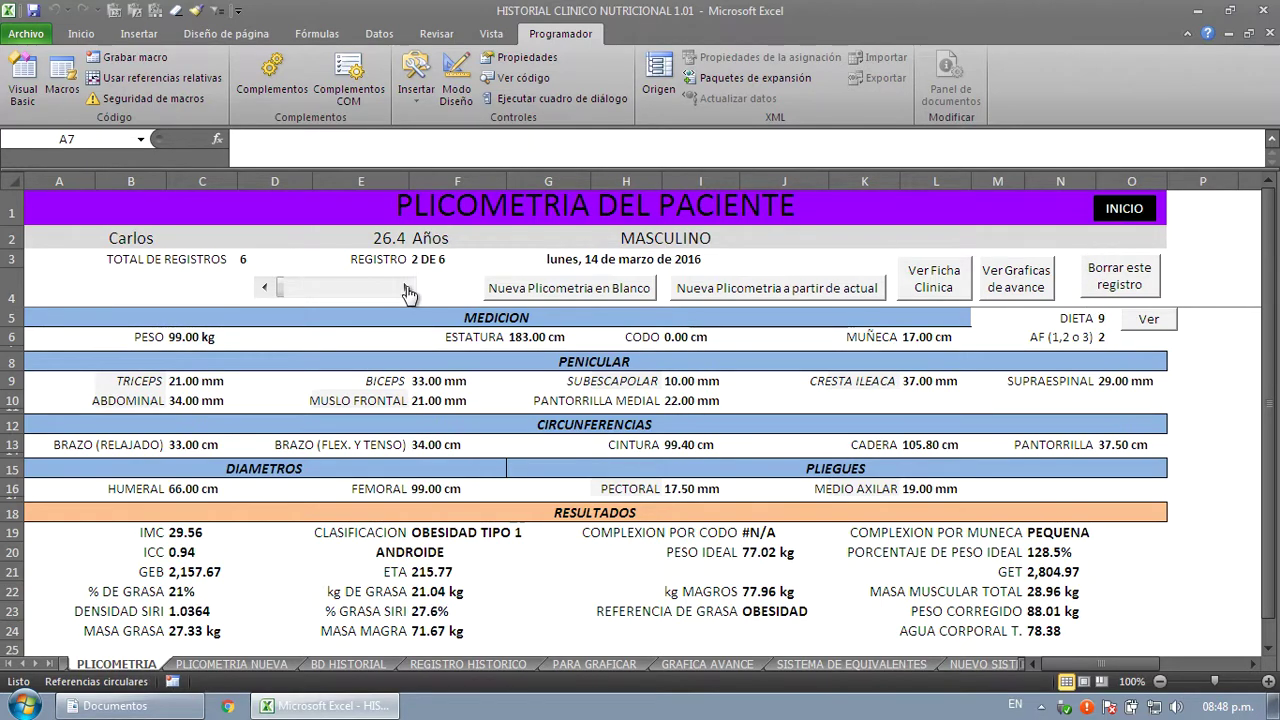
left_click(405, 288)
left_click(264, 287)
left_click(264, 287)
left_click(405, 288)
left_click(405, 288)
left_click(405, 288)
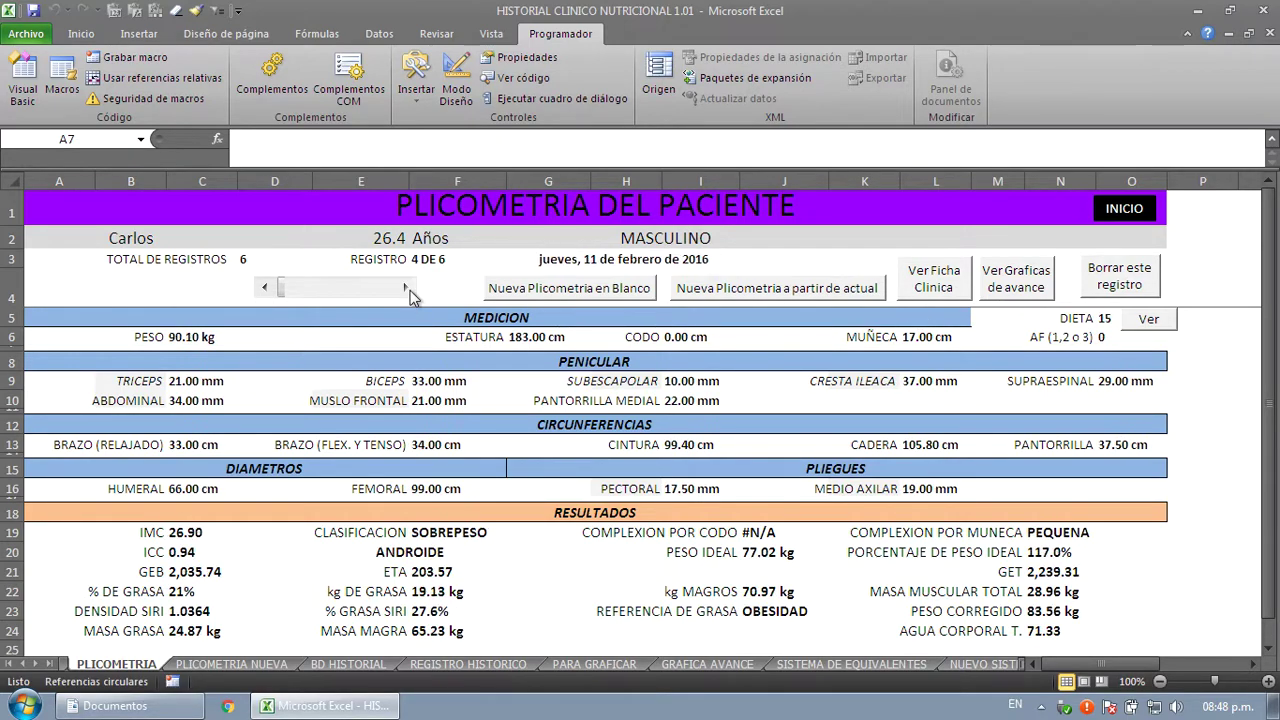
left_click(405, 288)
left_click(405, 288)
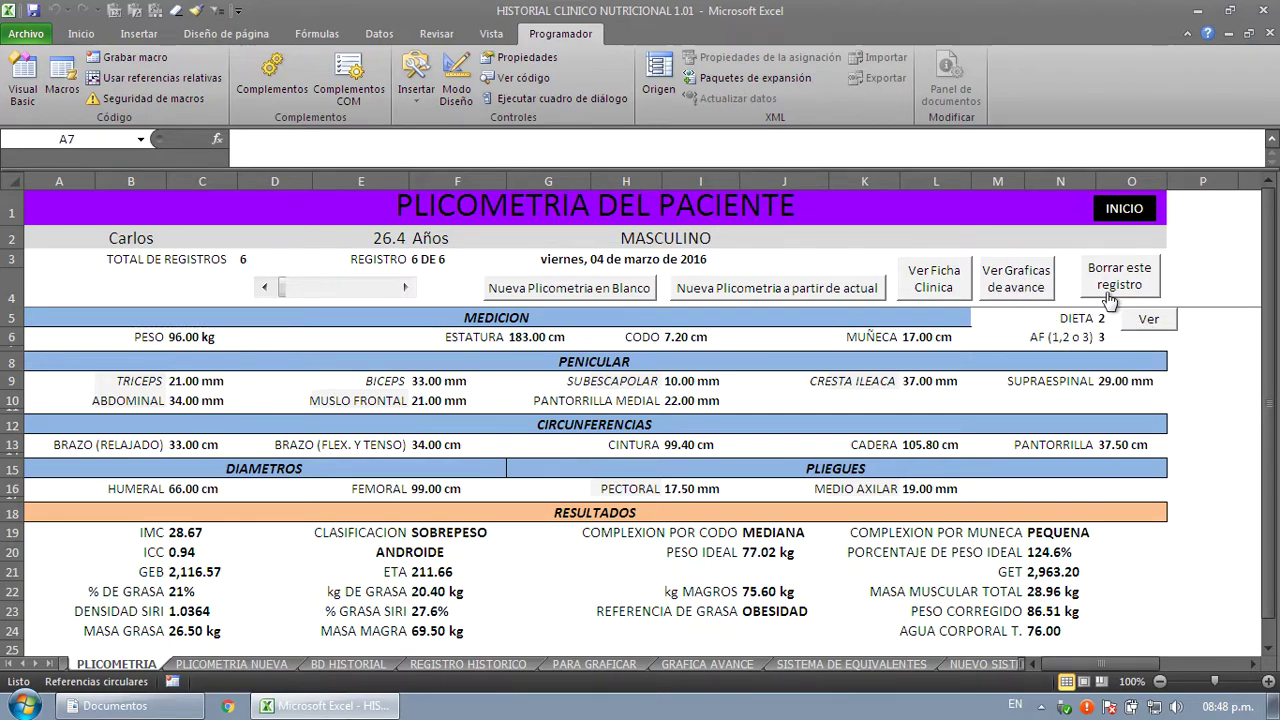
left_click(1148, 320)
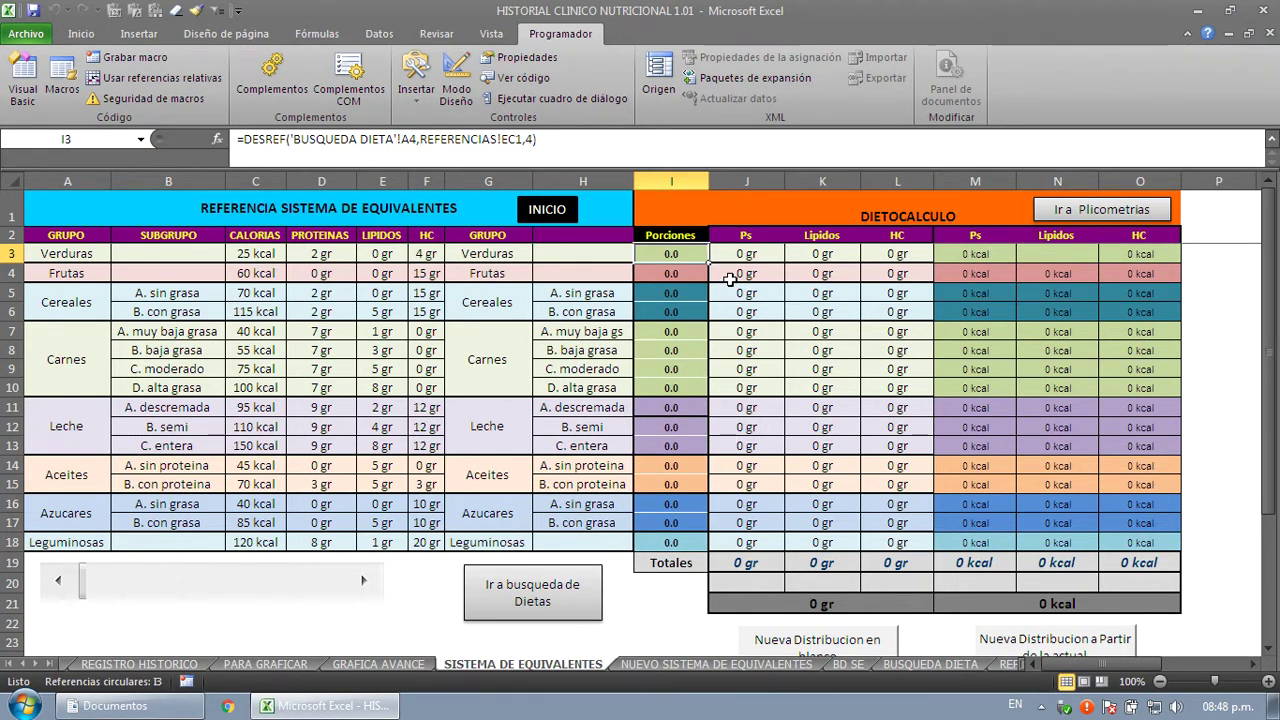
Step: From the home menu, clear the patient search and search for a different patient by name
left_click(558, 216)
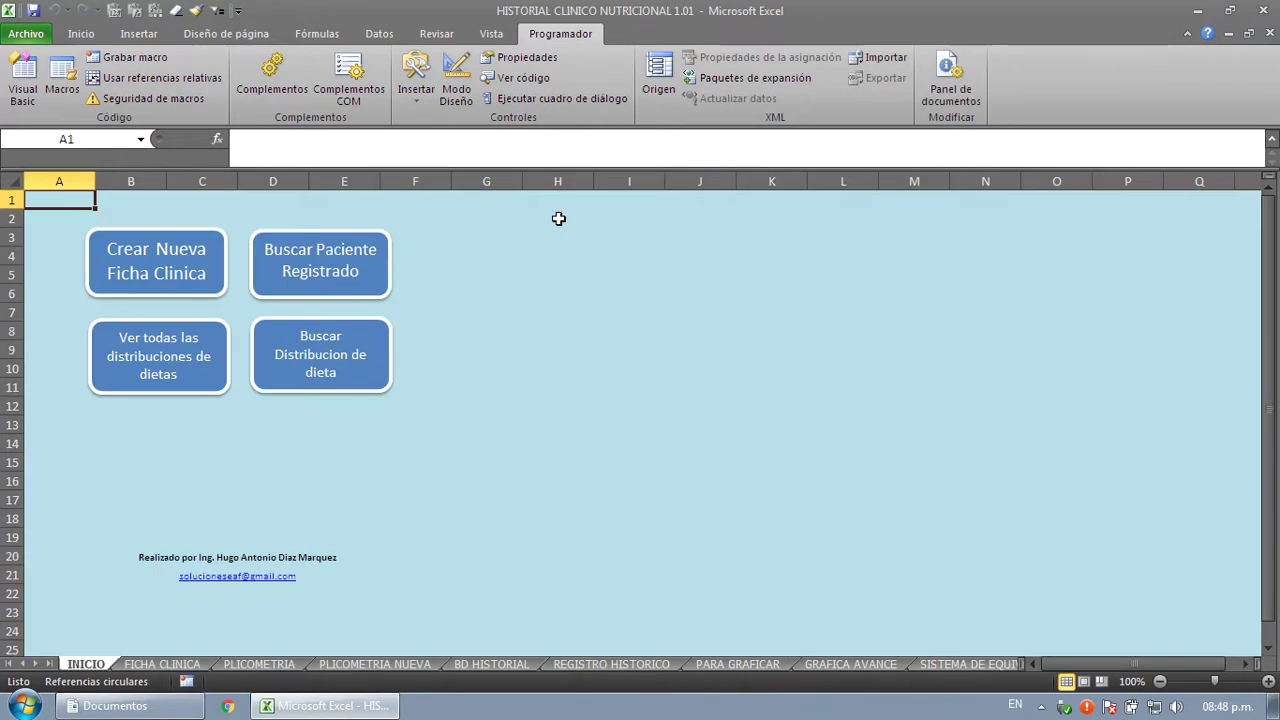
left_click(350, 290)
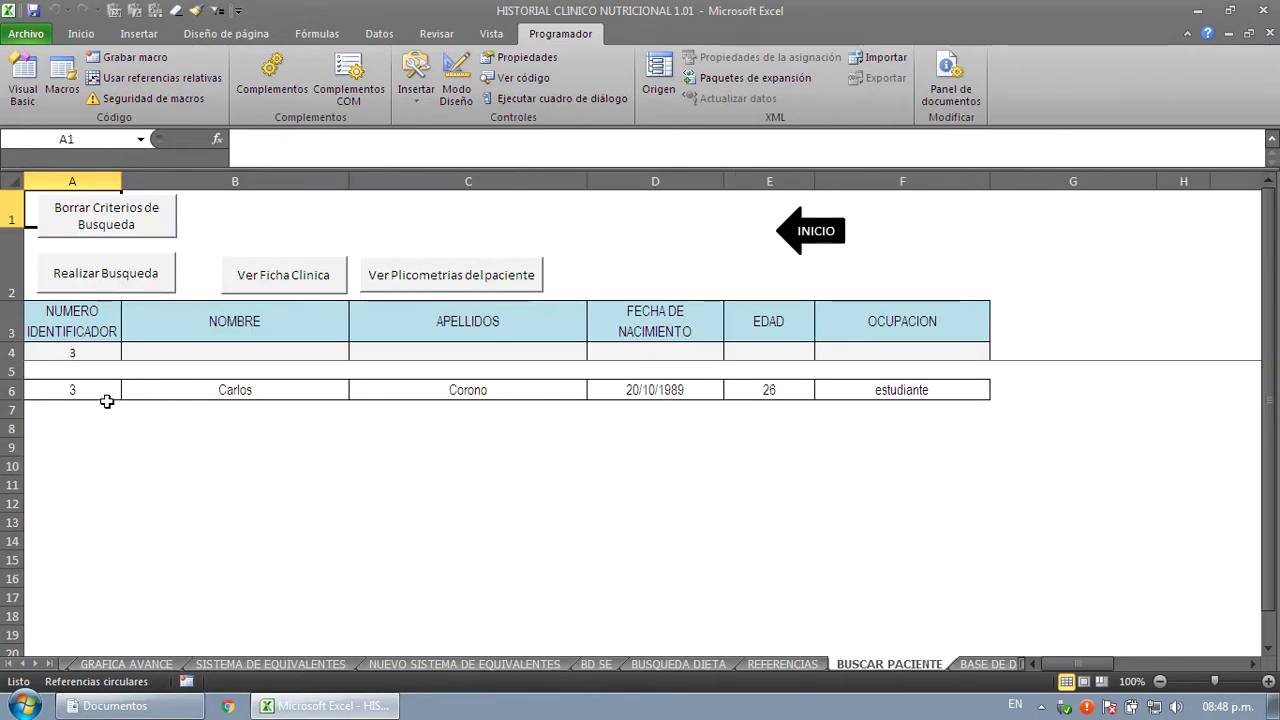
left_click(76, 389)
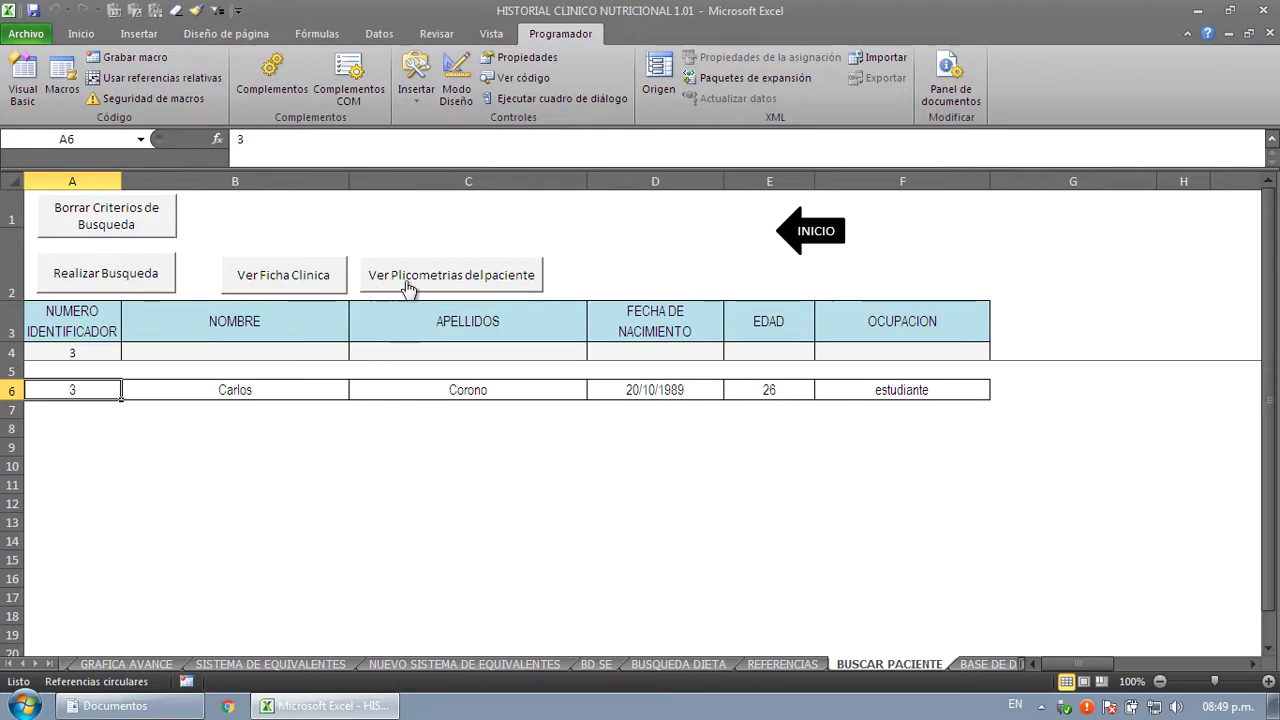
left_click(100, 218)
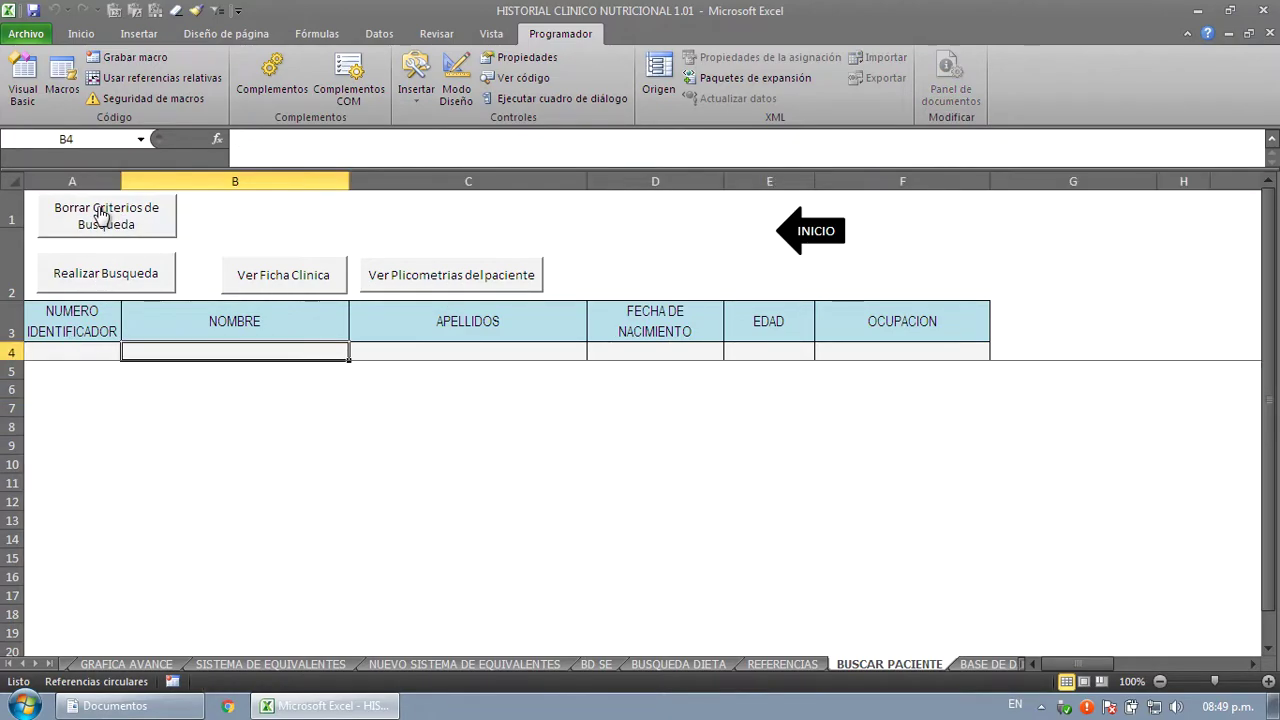
type("juan")
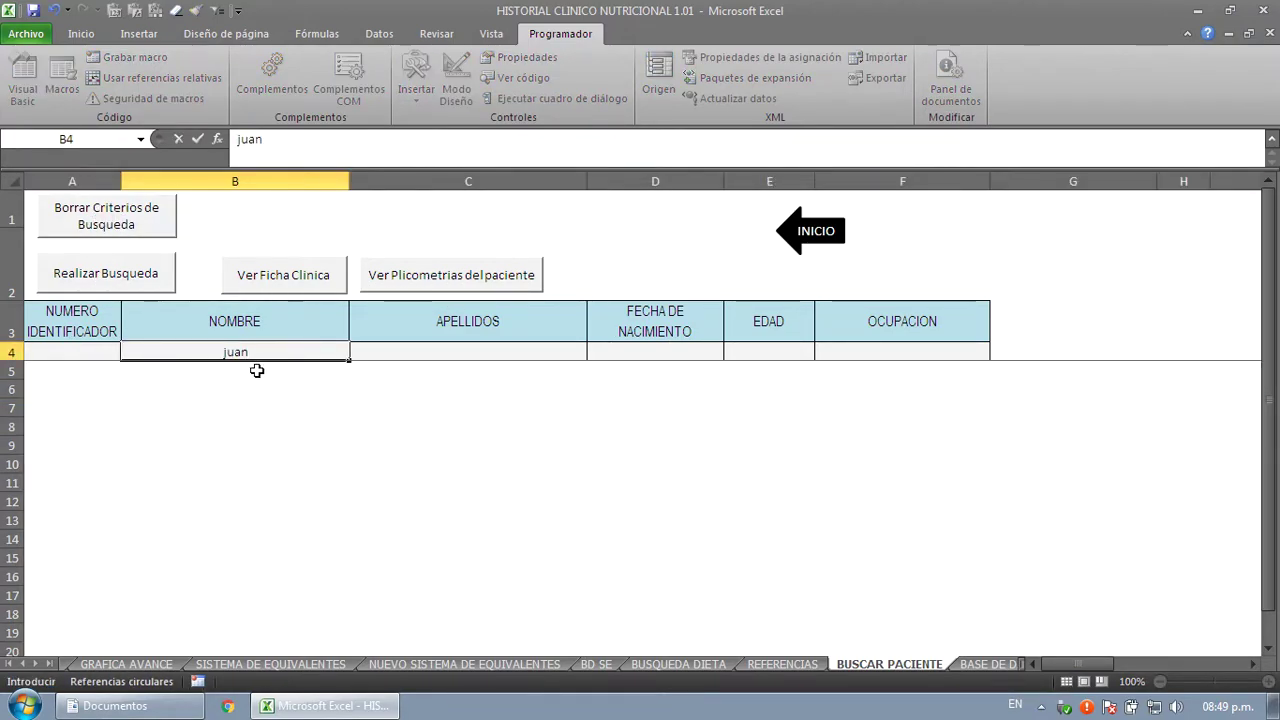
type(" ca")
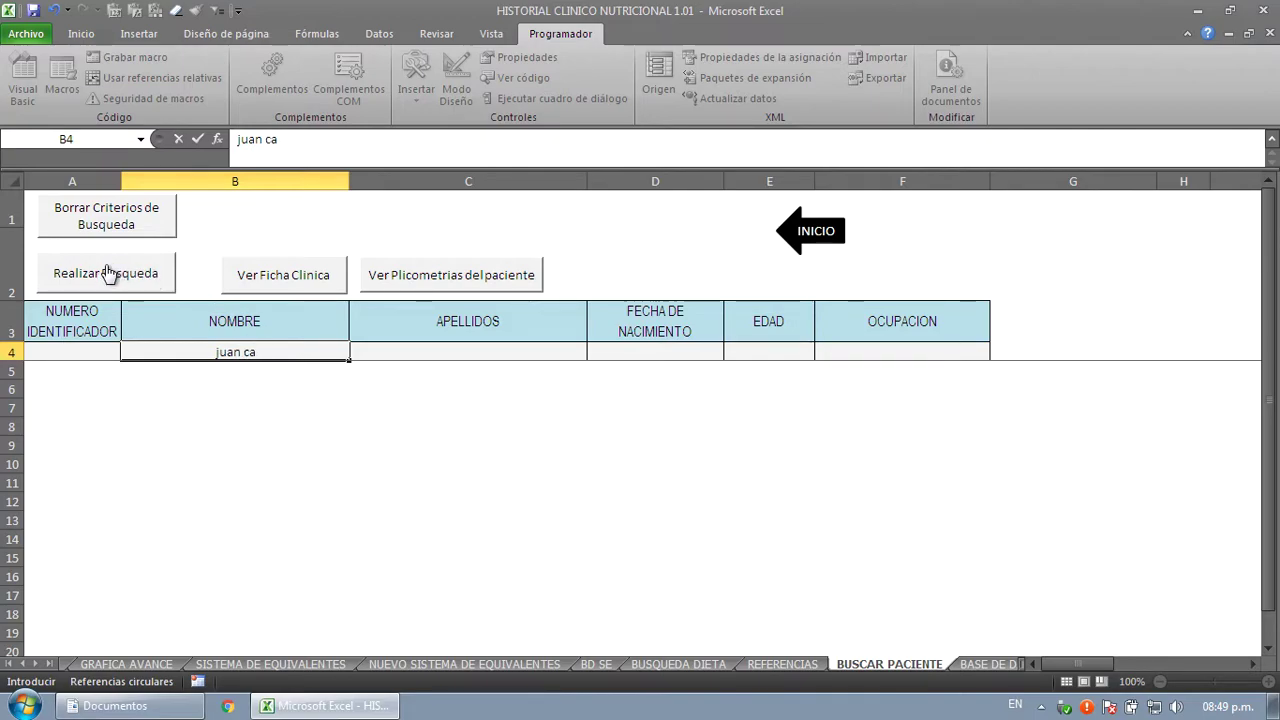
left_click(108, 275)
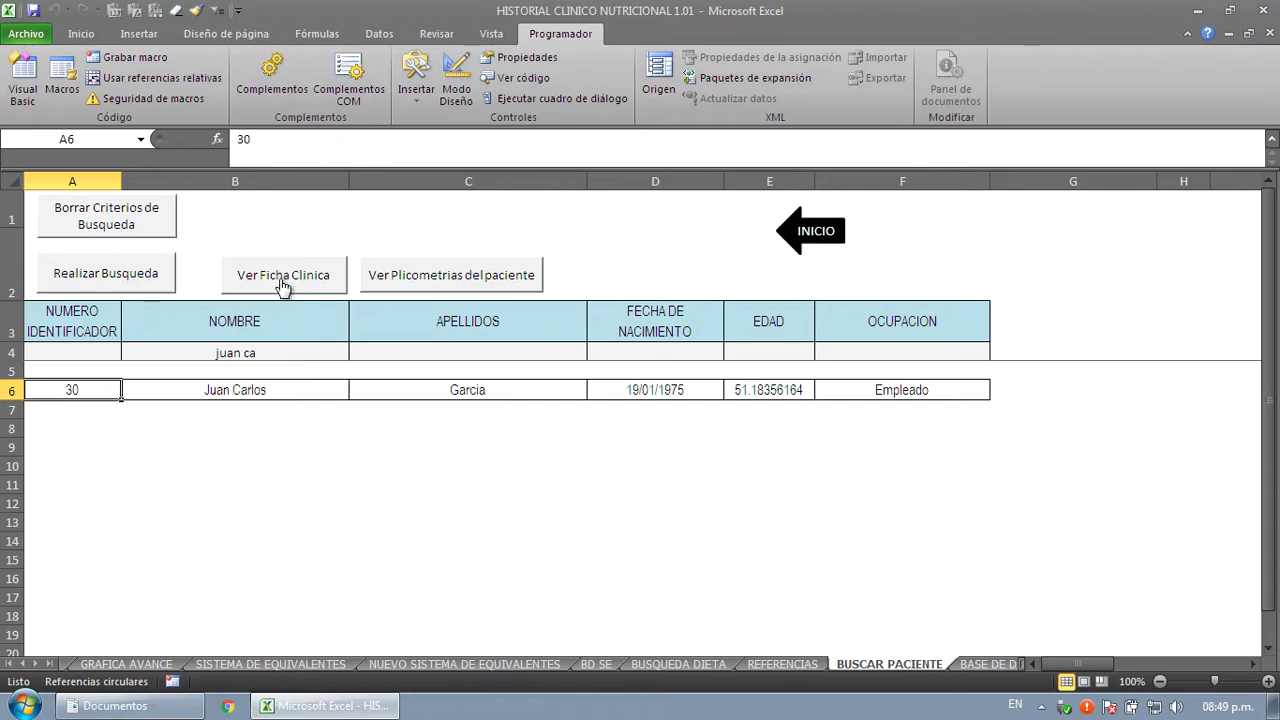
Step: Open a blank PLICOMETRIA NUEVA form for patient 30 after the no-consultations error
left_click(283, 280)
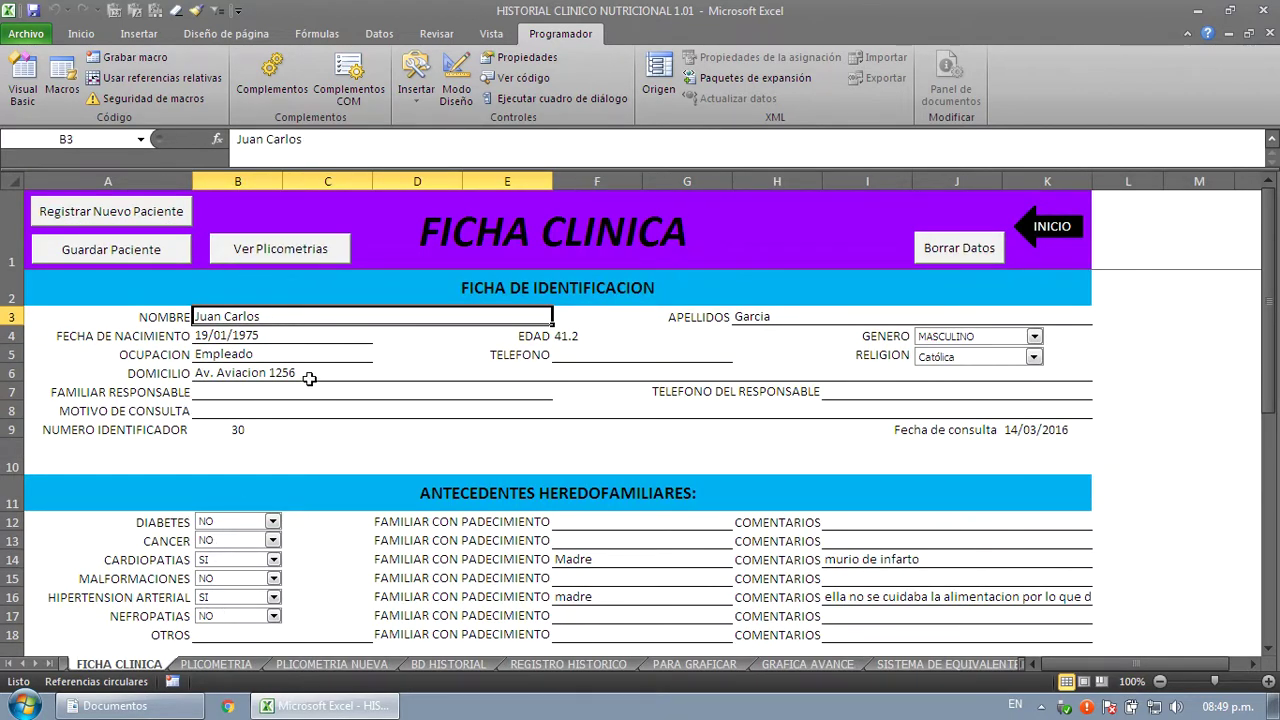
left_click(1054, 228)
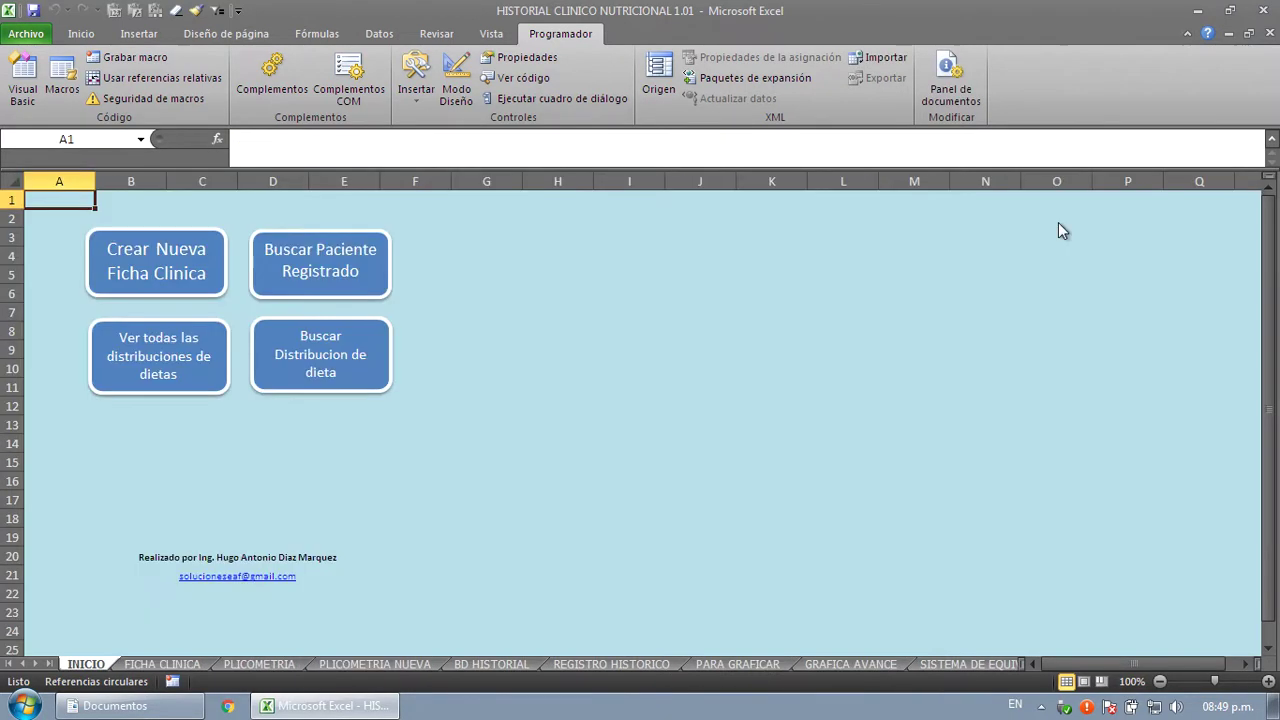
left_click(287, 268)
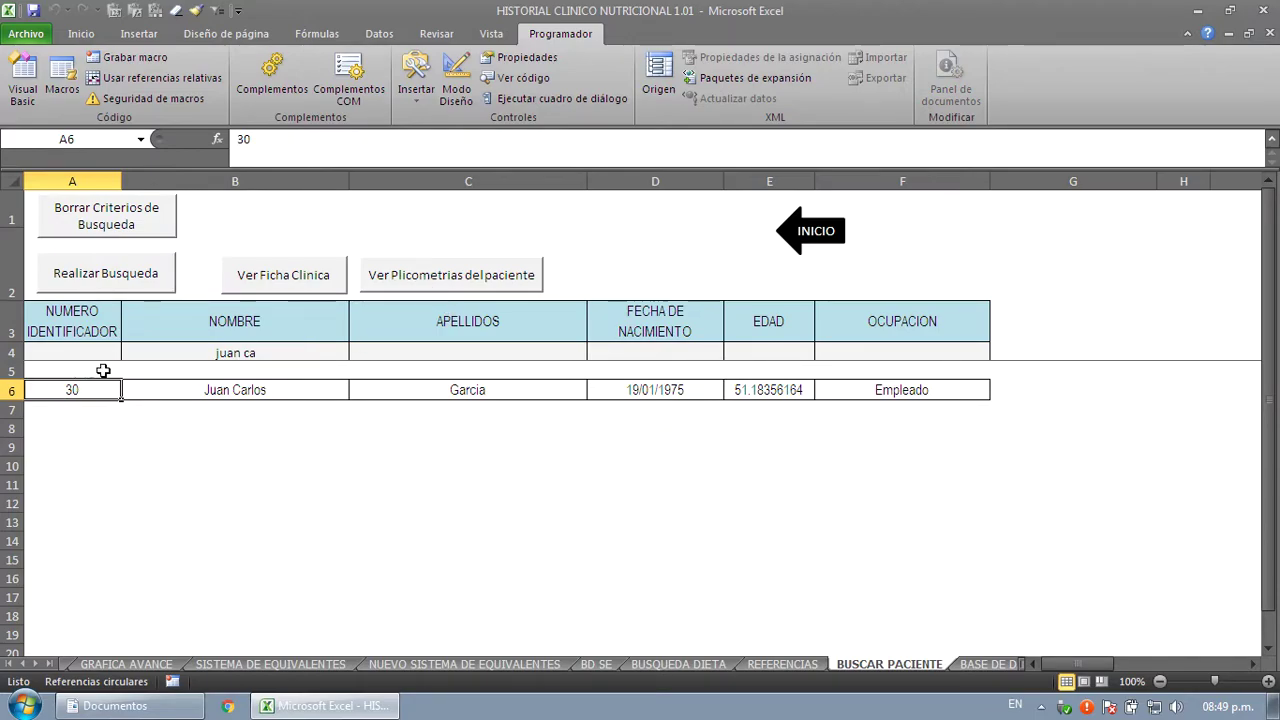
left_click(420, 290)
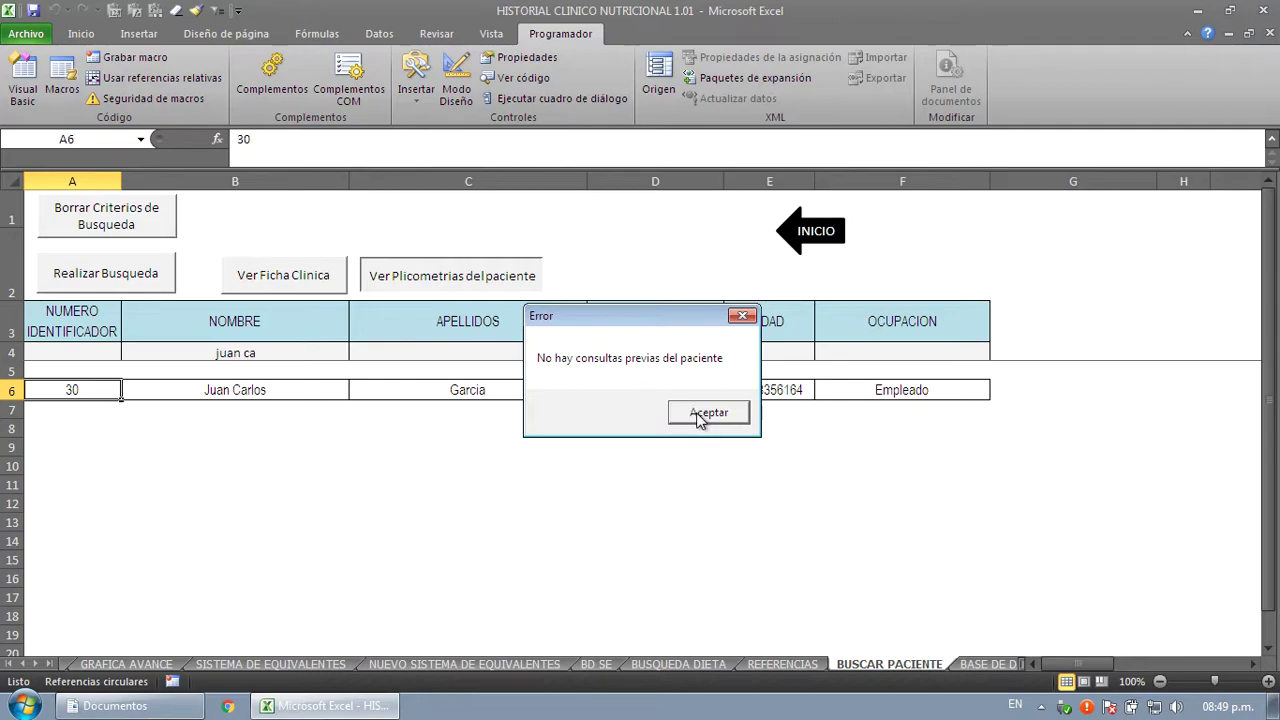
left_click(698, 414)
left_click(608, 410)
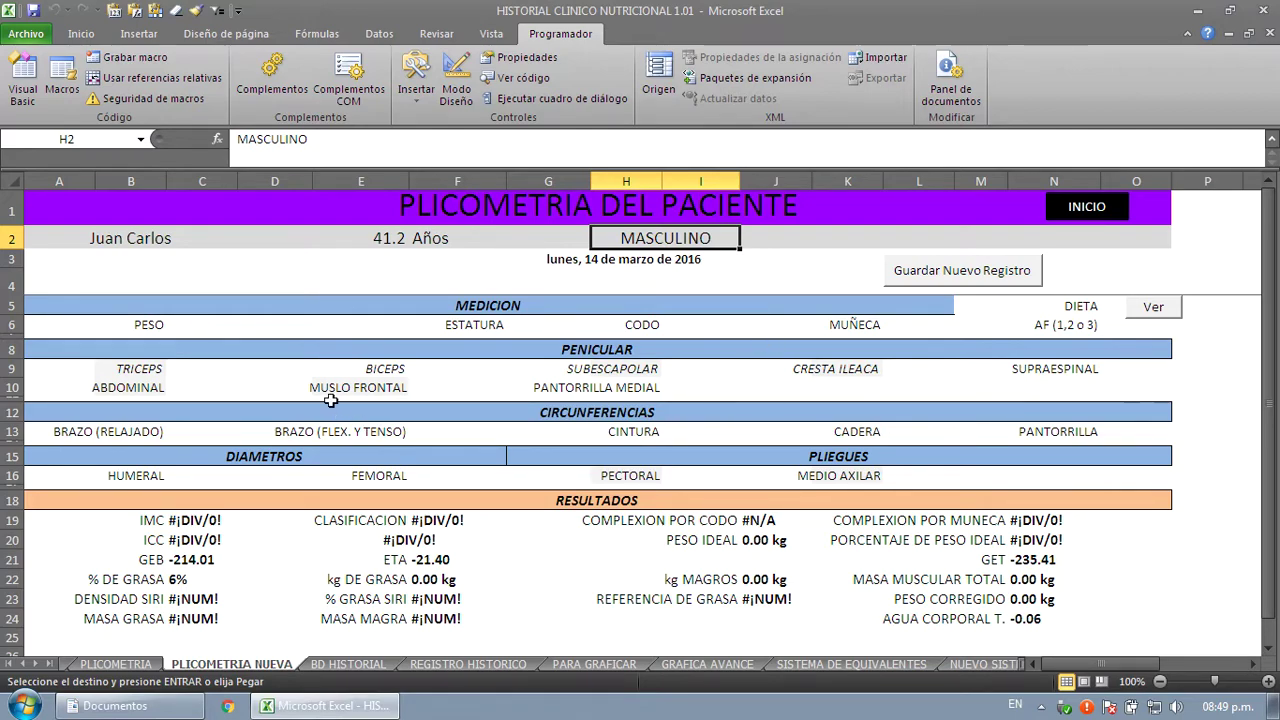
Step: Enter weight 88 kg and height 174 cm on the new skinfold sheet
left_click(199, 326)
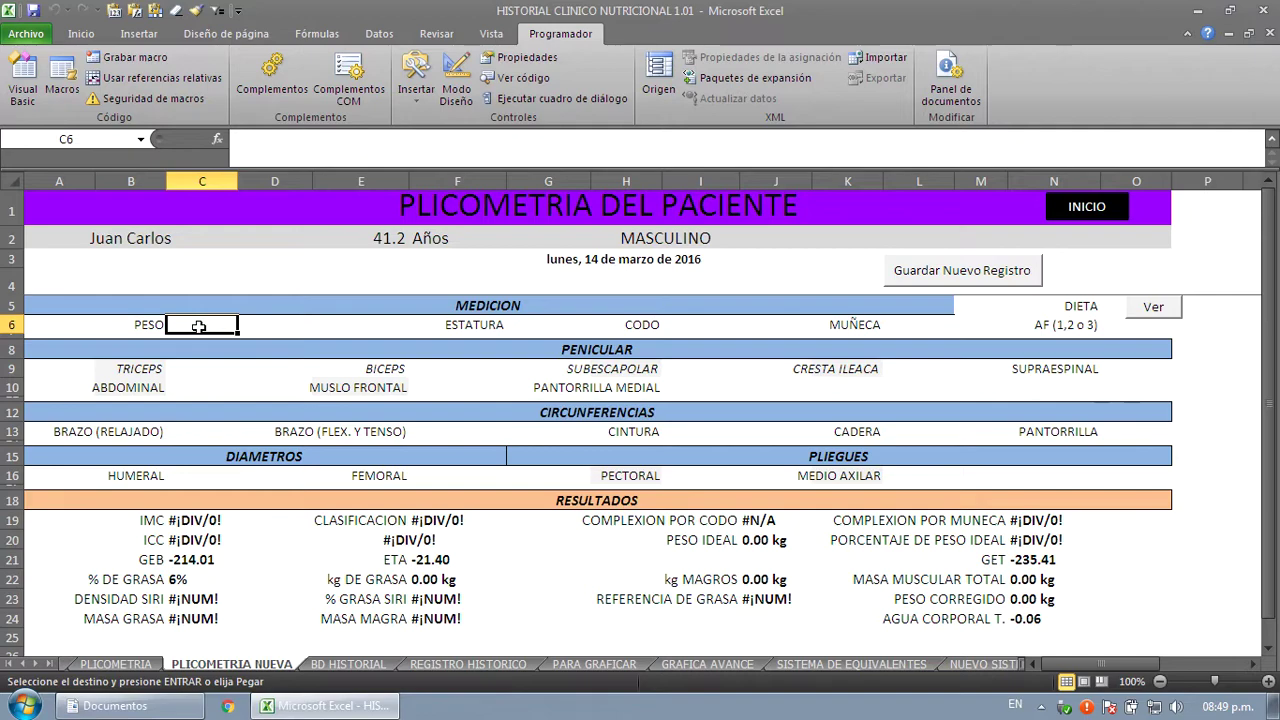
type("88")
key("Tab")
key("Tab")
key("Tab")
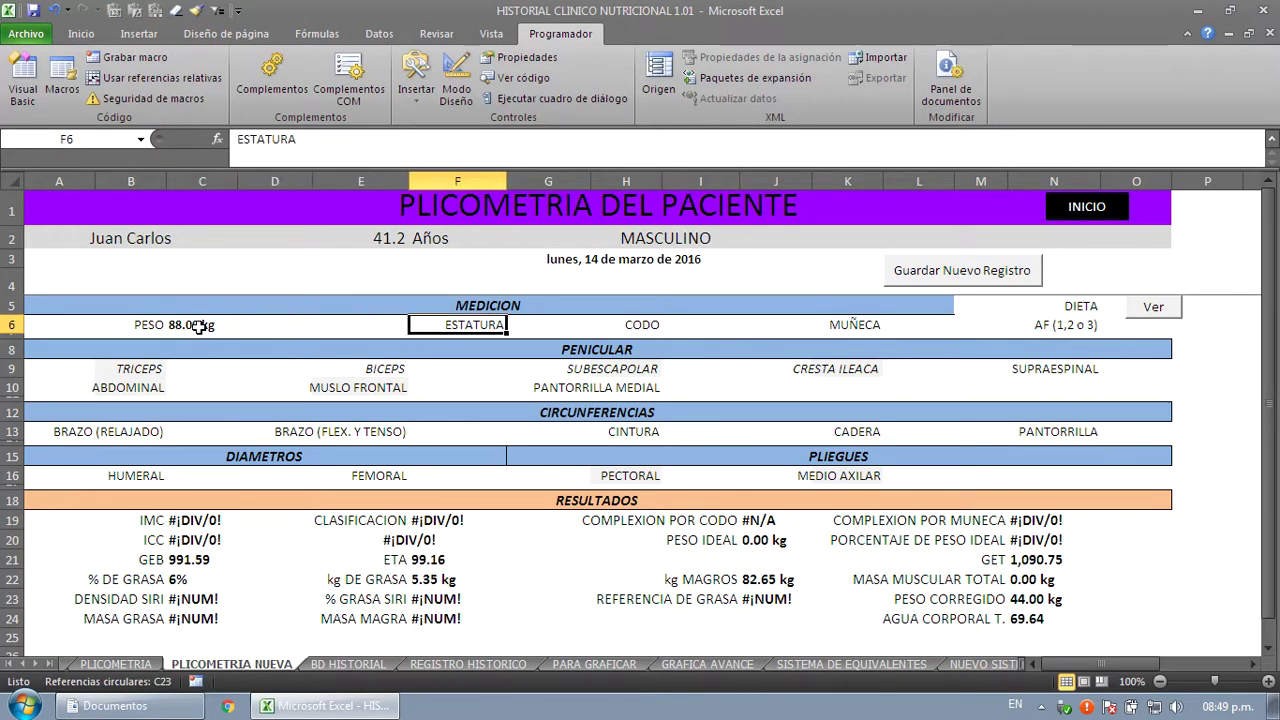
key("Tab")
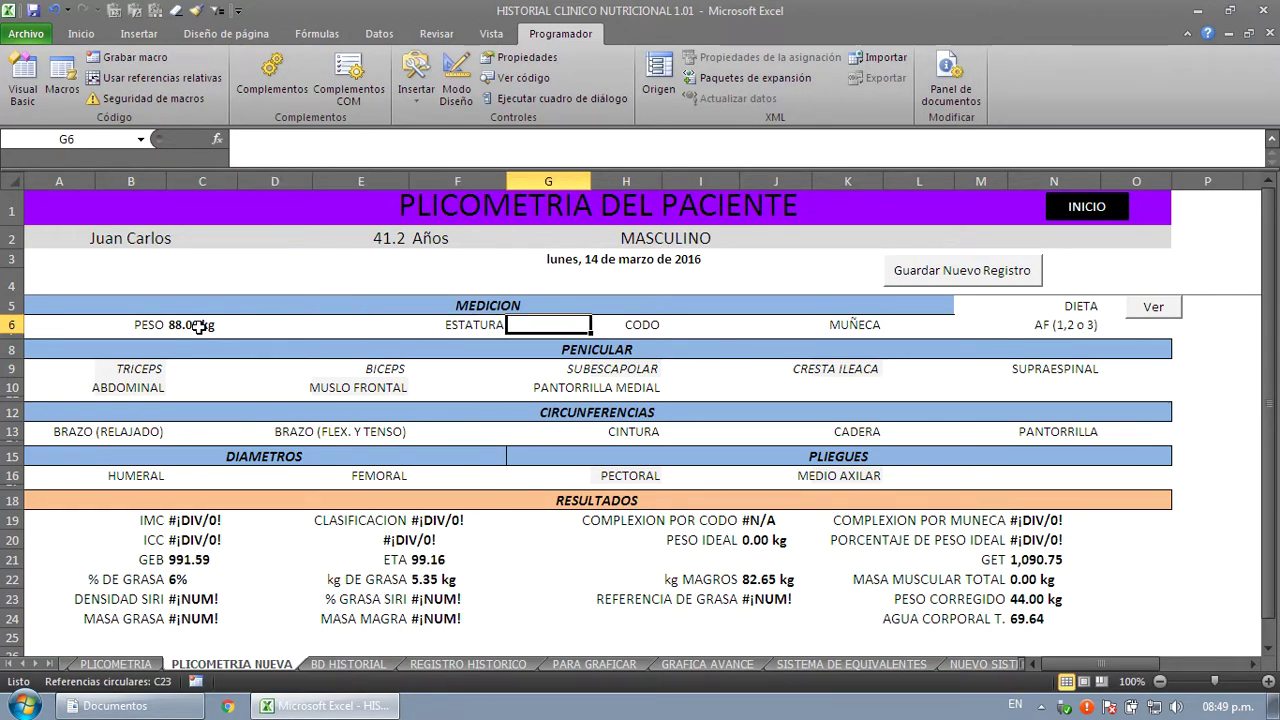
type("174")
key("Tab")
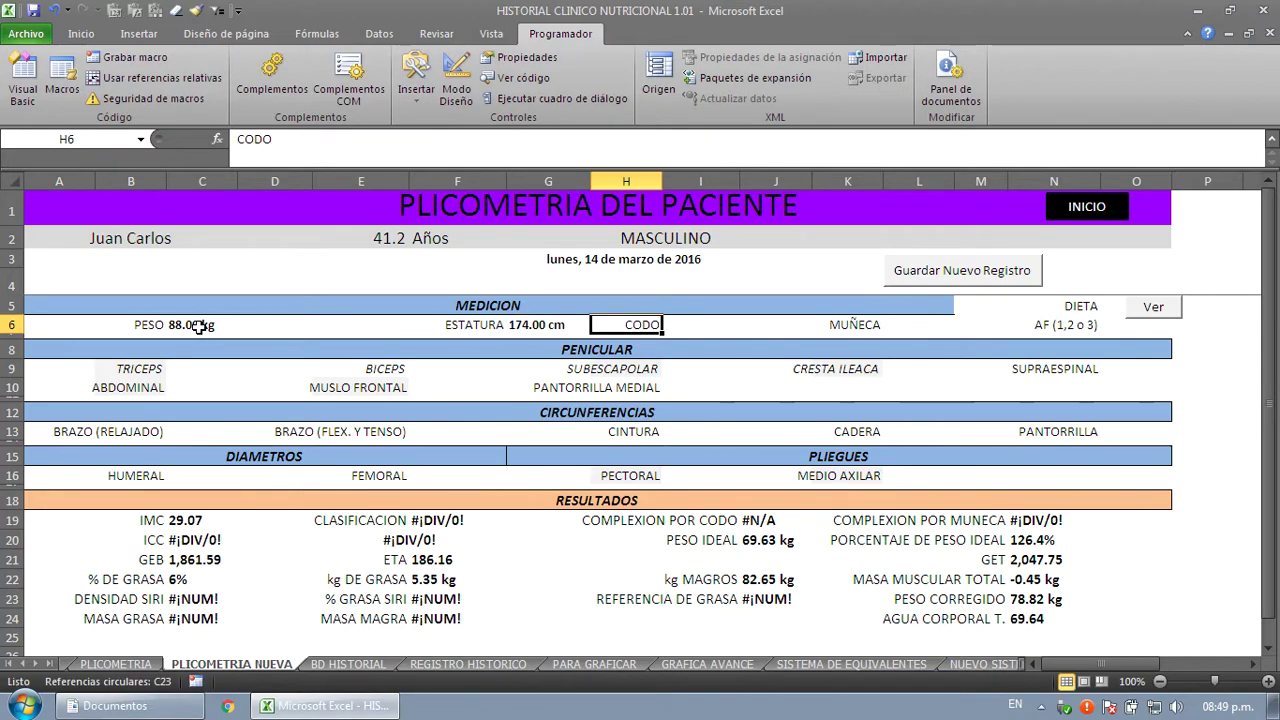
Step: Enter diet 13 and activity factor 2, then save the new skinfold record
left_click(733, 323)
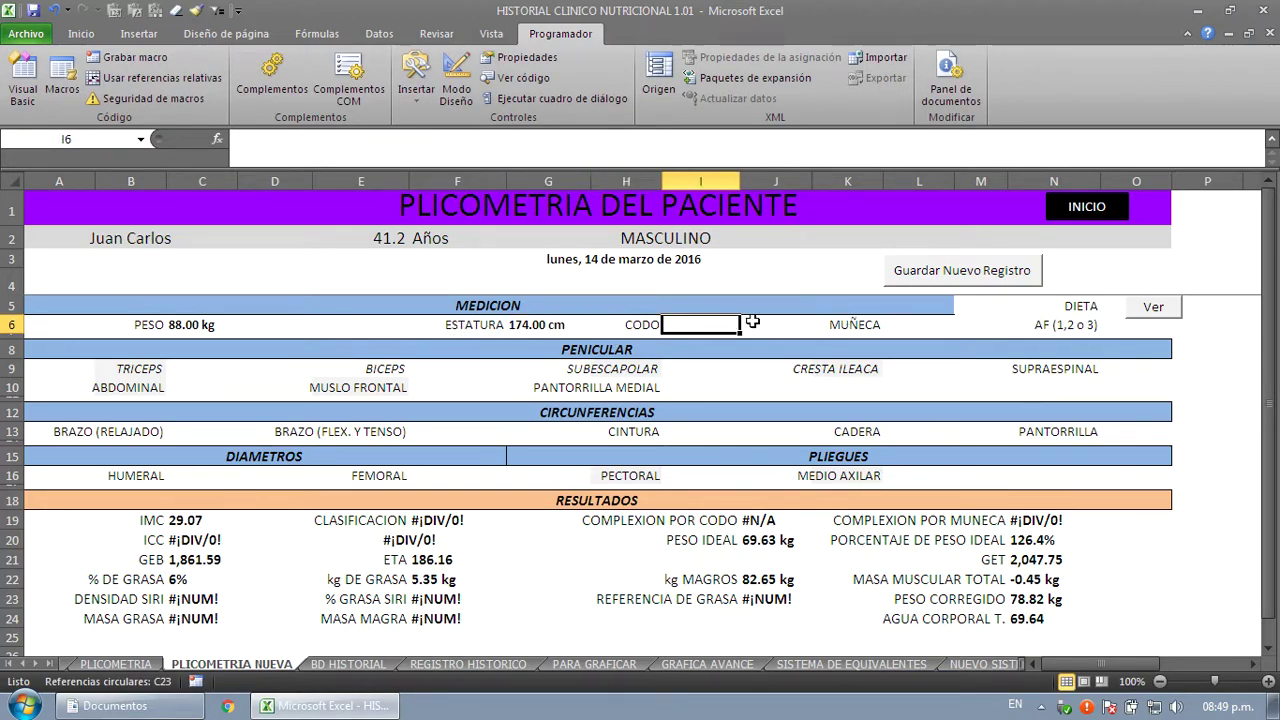
left_click(1119, 307)
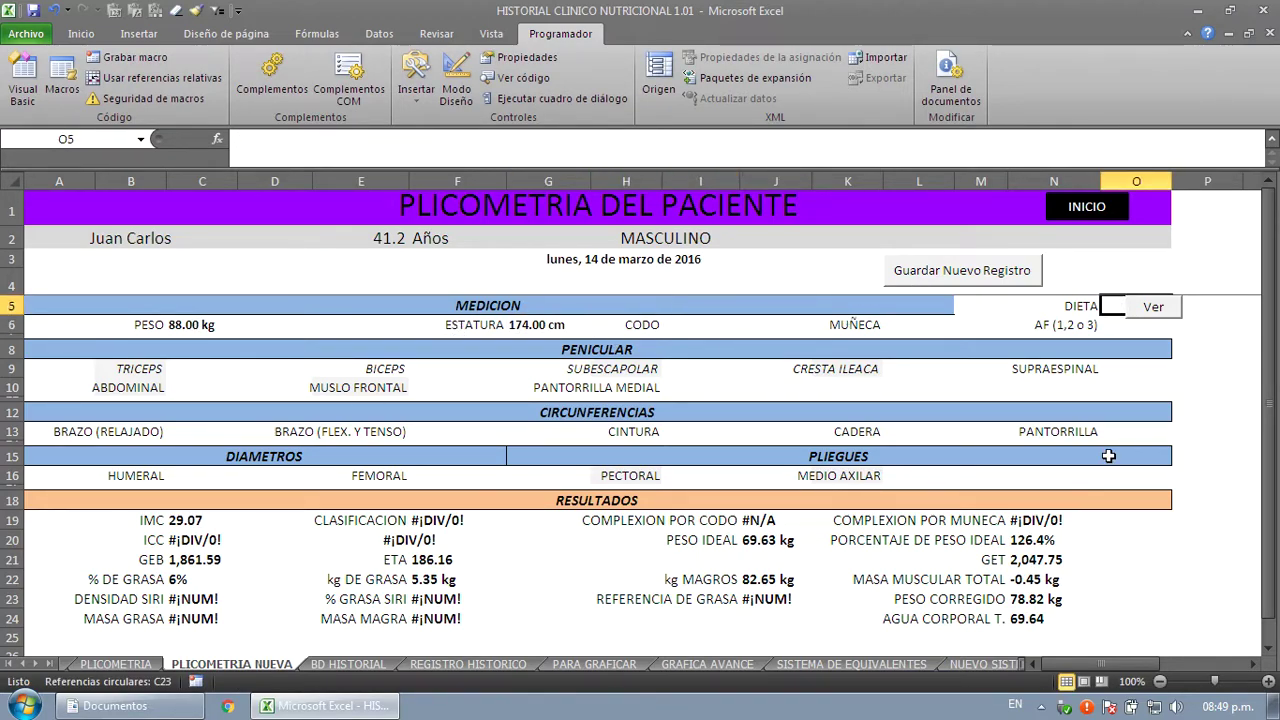
type("13")
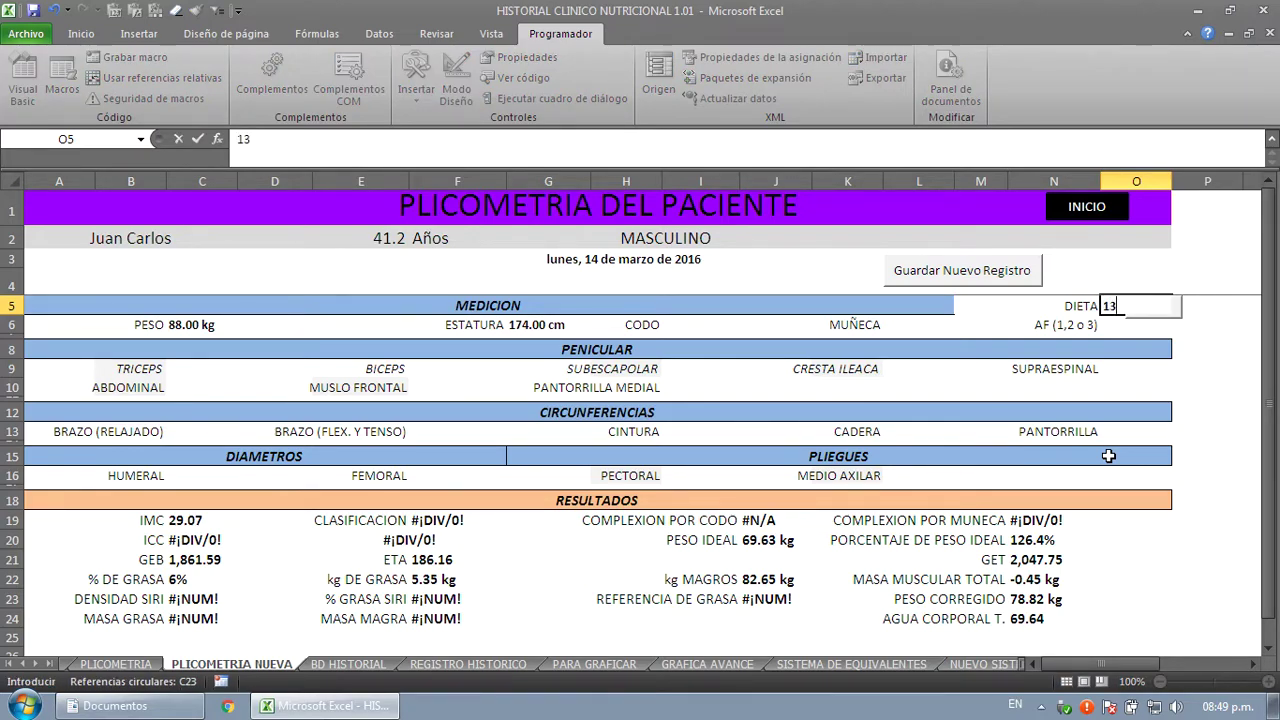
key("Return")
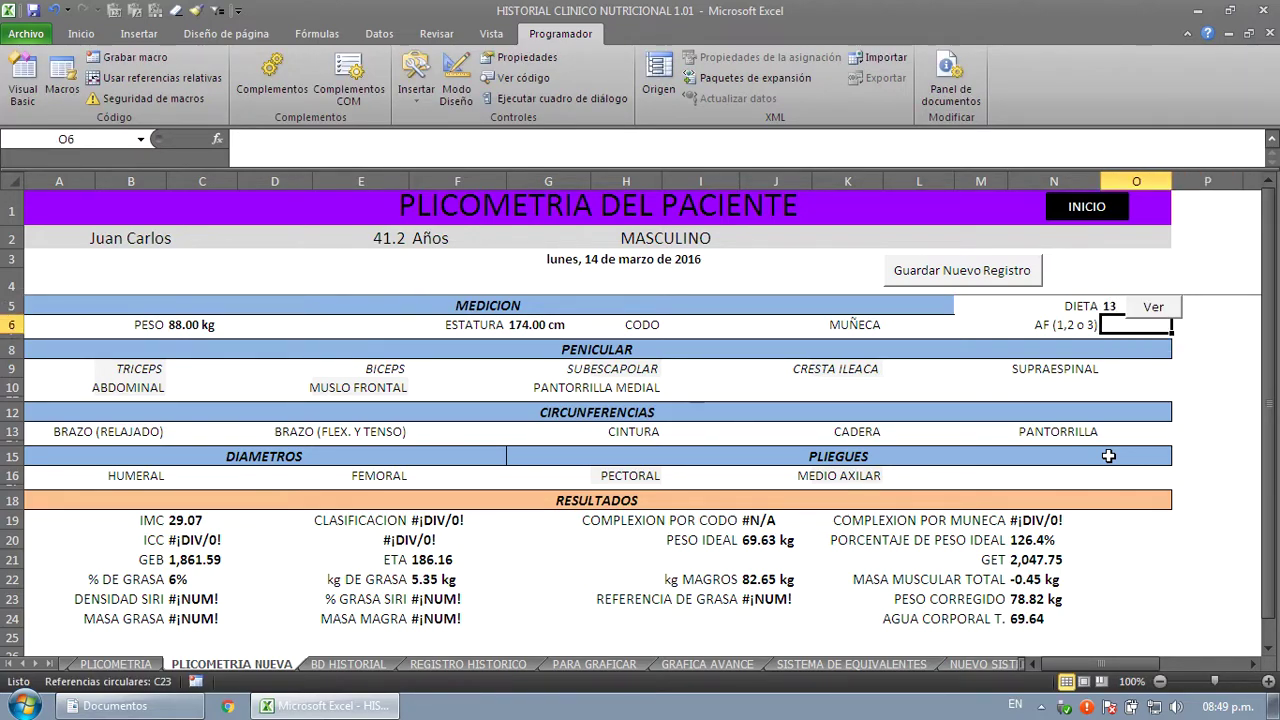
type("2")
key("Tab")
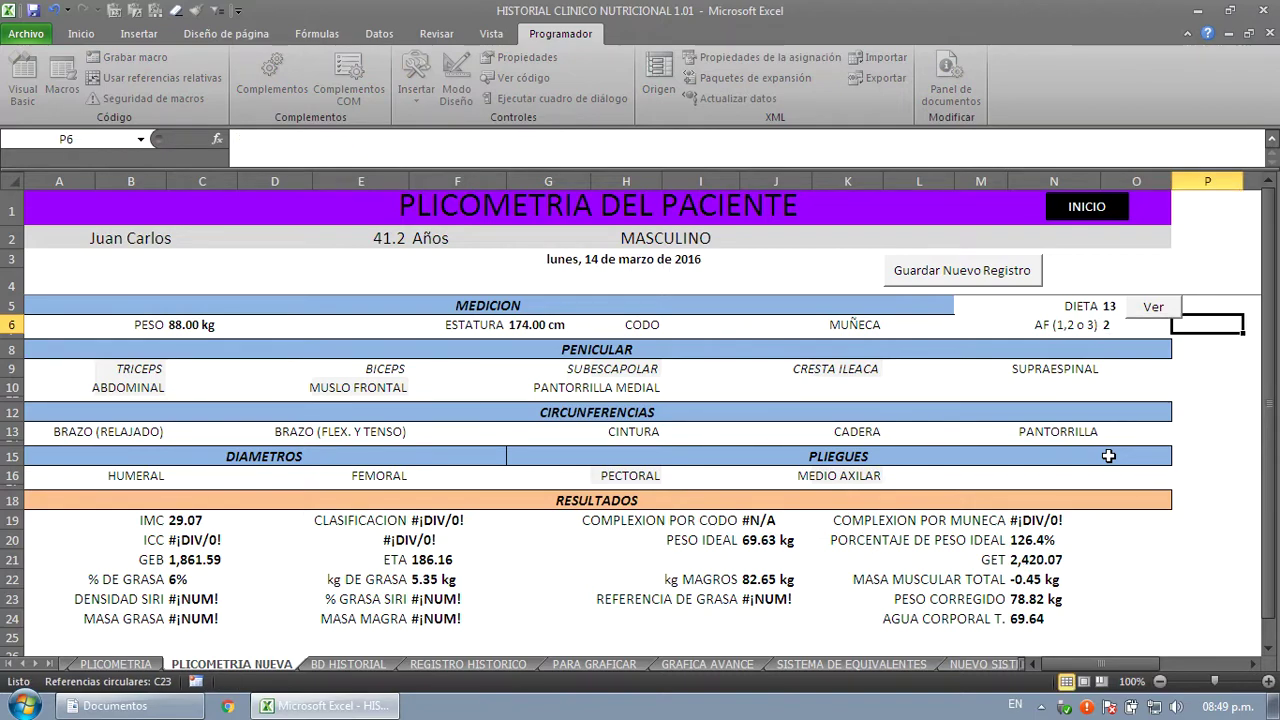
key("Return")
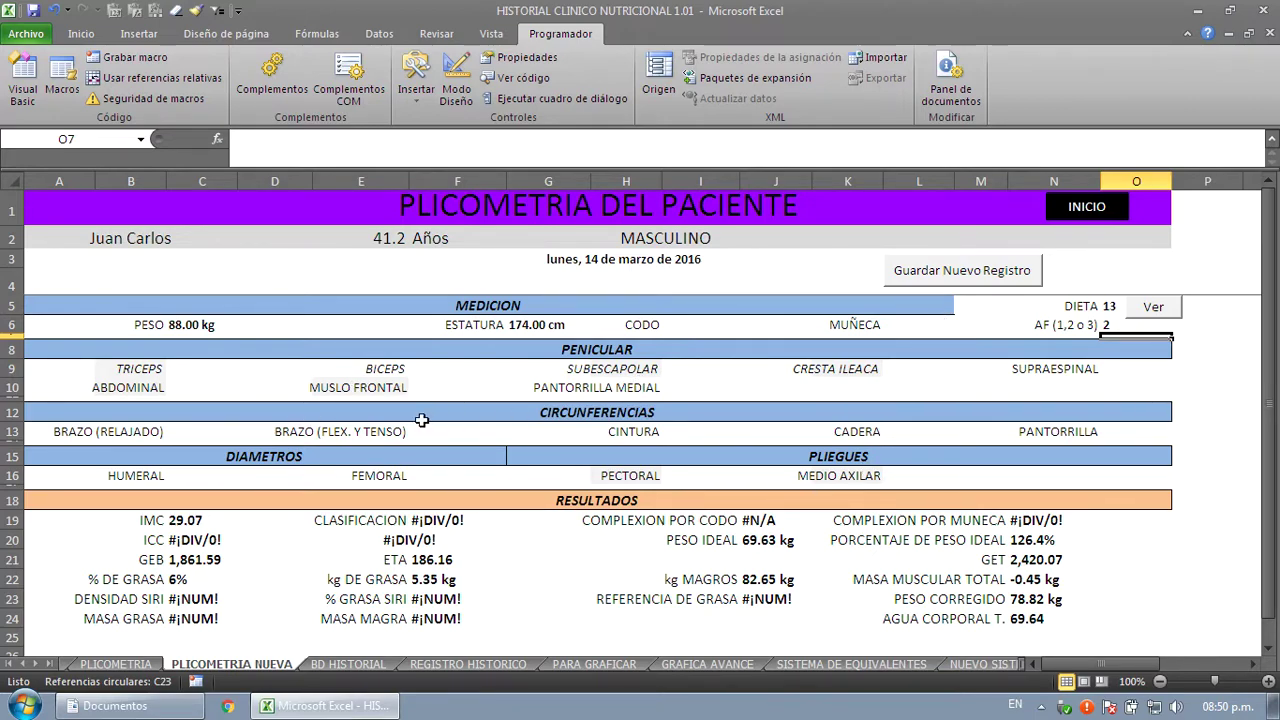
left_click(971, 270)
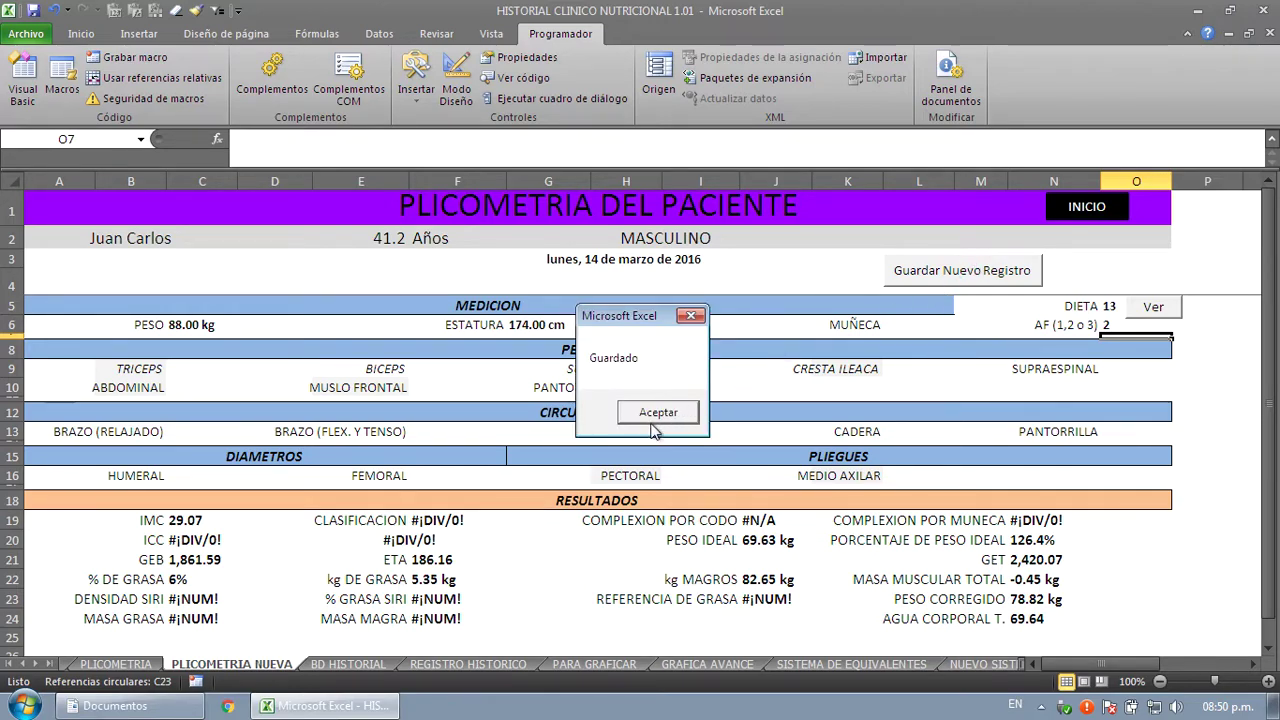
left_click(651, 415)
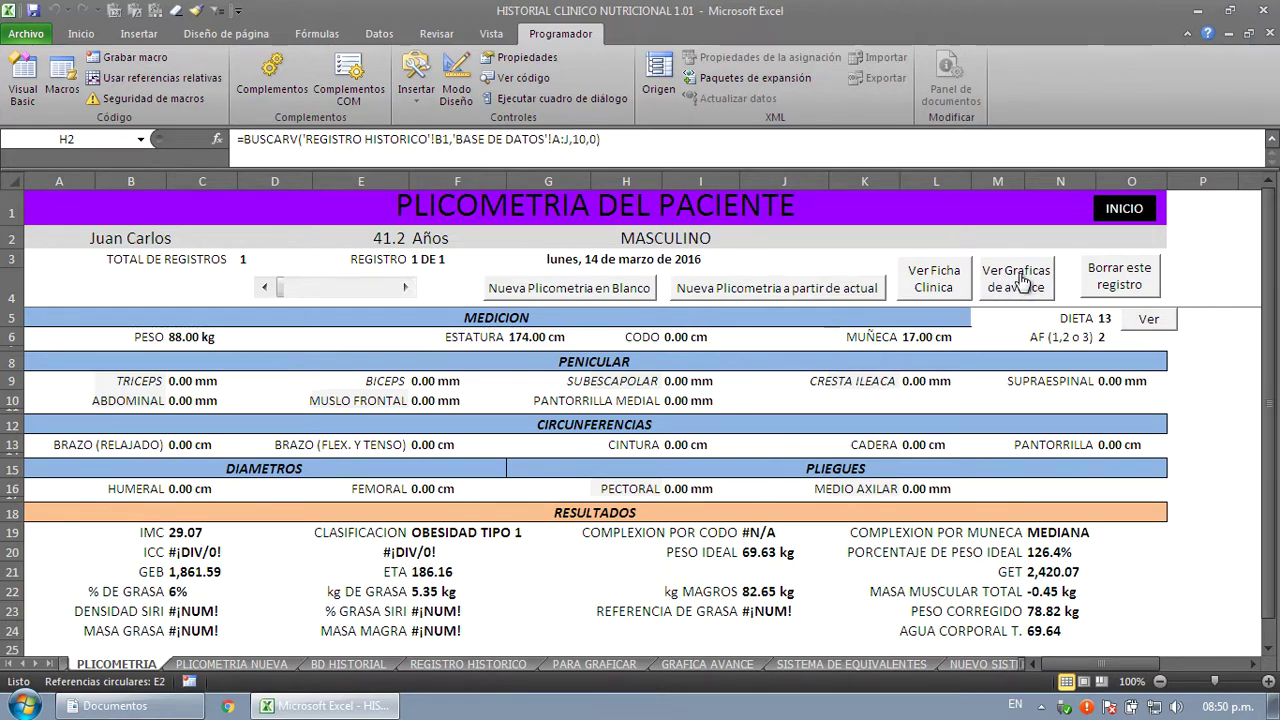
Step: Search by identifier for patient 30 with cleared criteria and open their skinfold records, showing record 1 of 1
left_click(1116, 221)
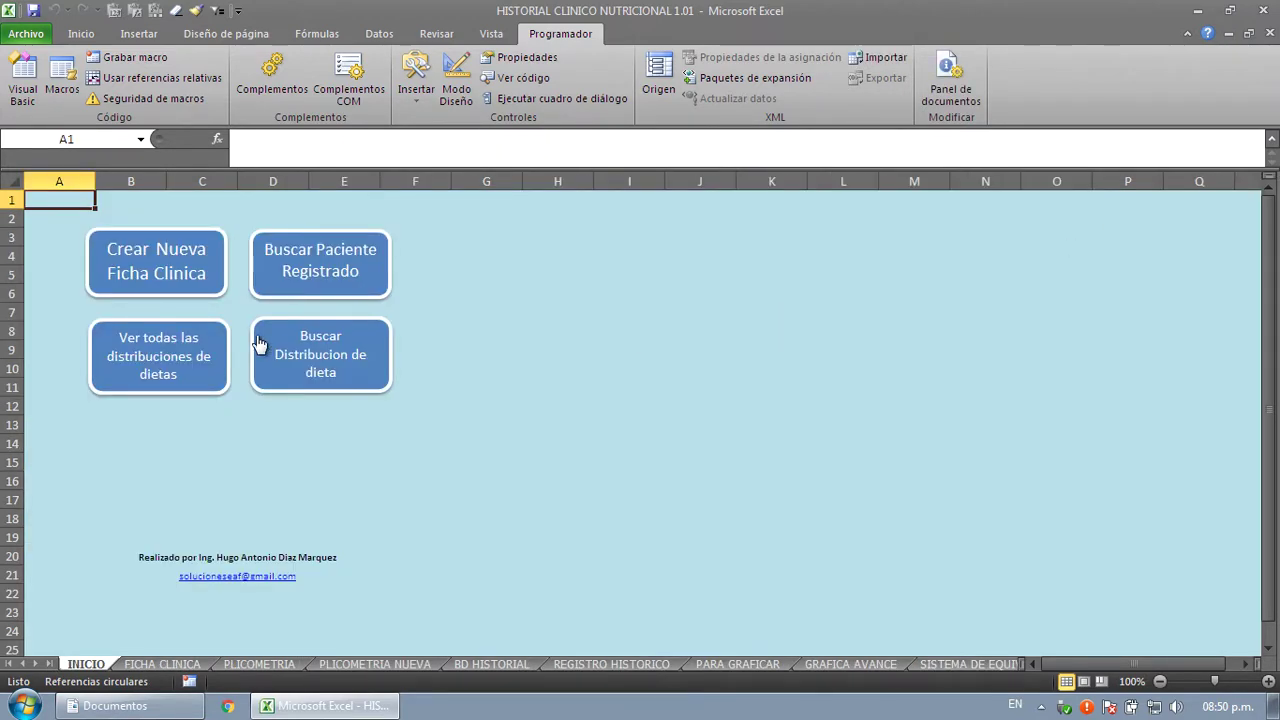
left_click(309, 283)
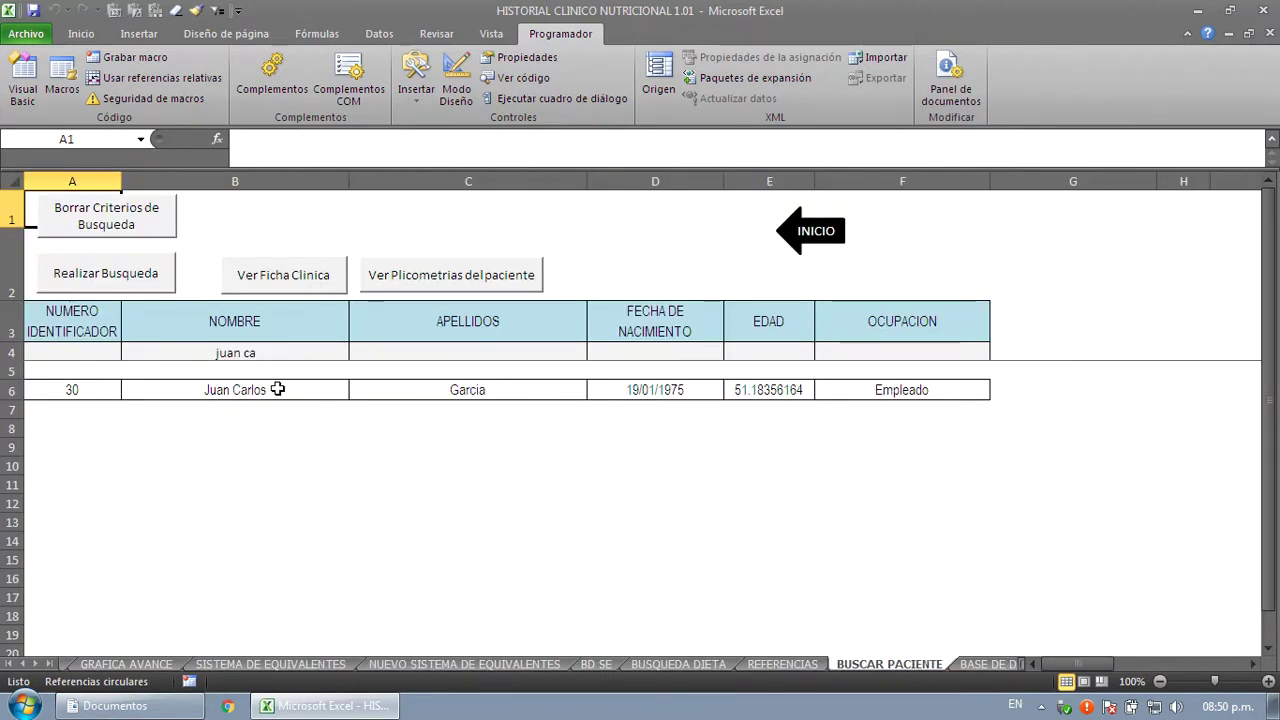
left_click(114, 234)
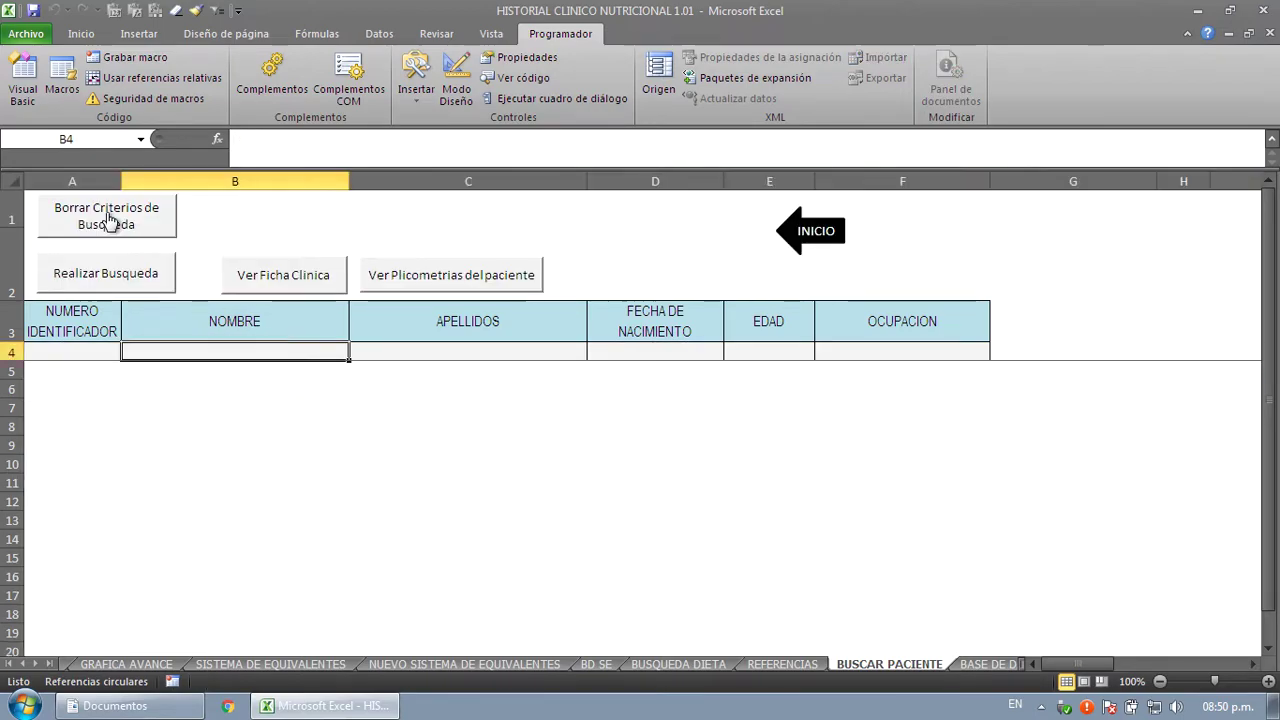
left_click(71, 352)
type("30")
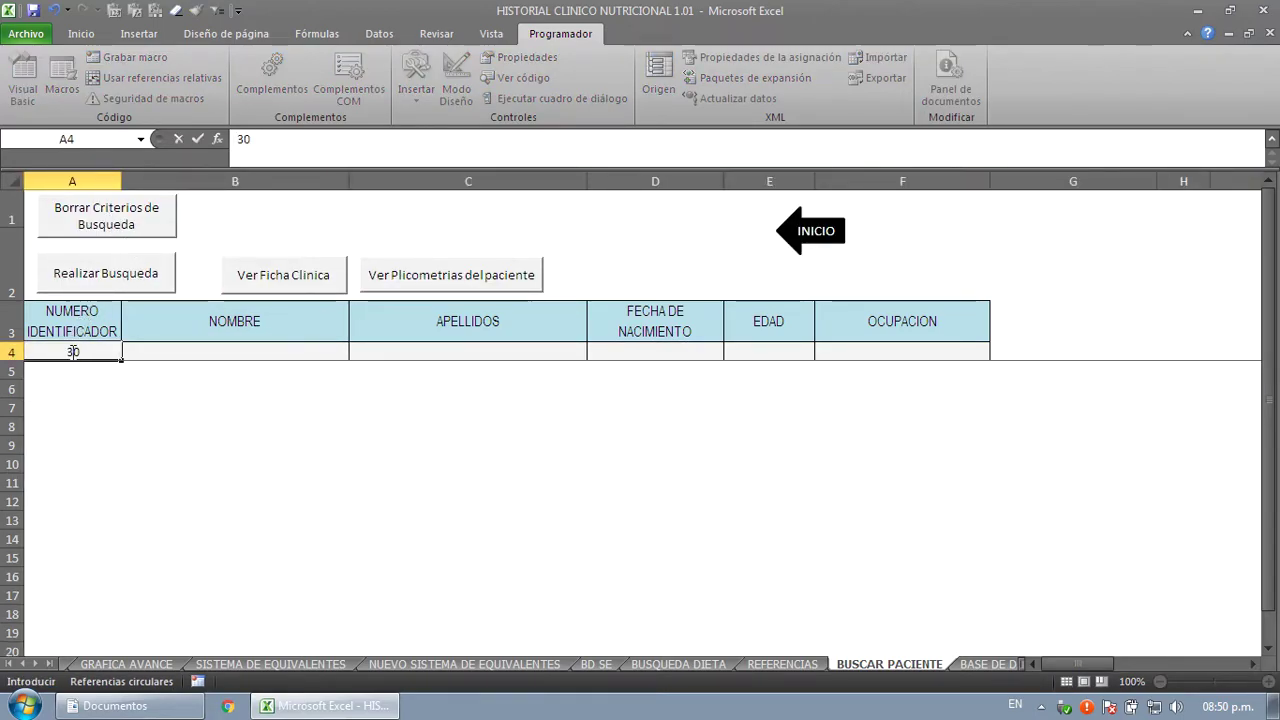
left_click(152, 287)
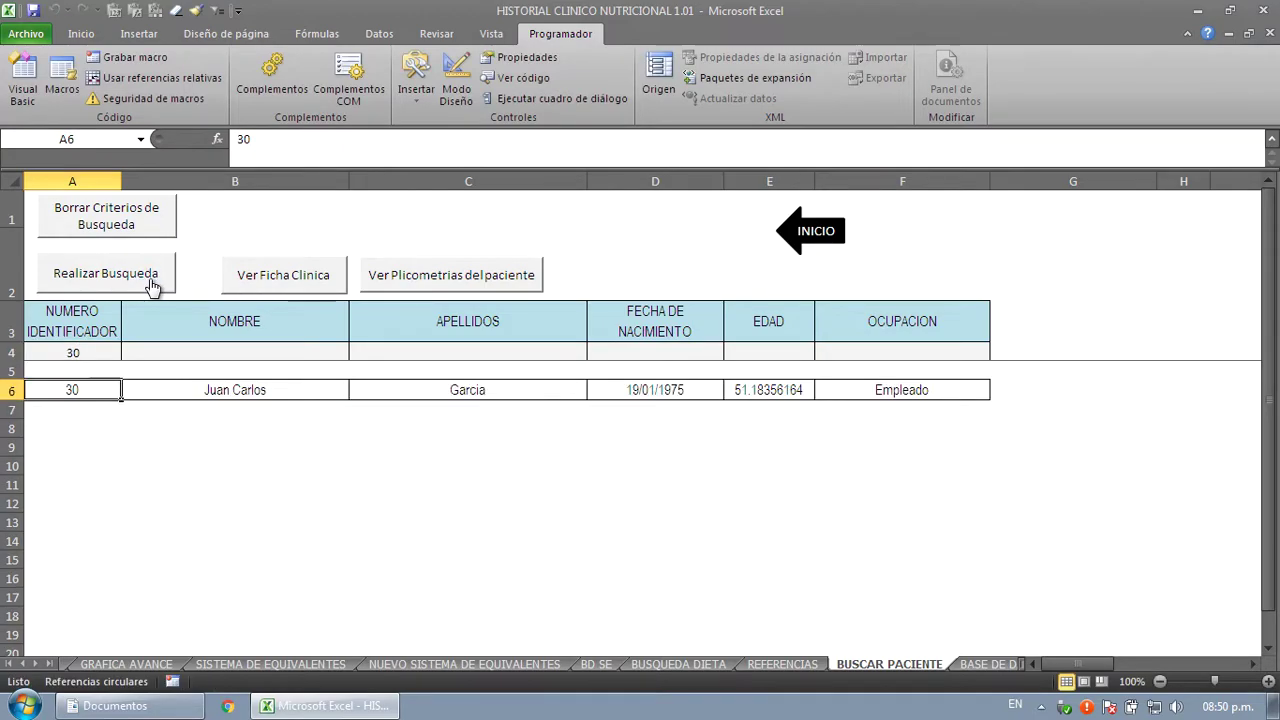
left_click(408, 288)
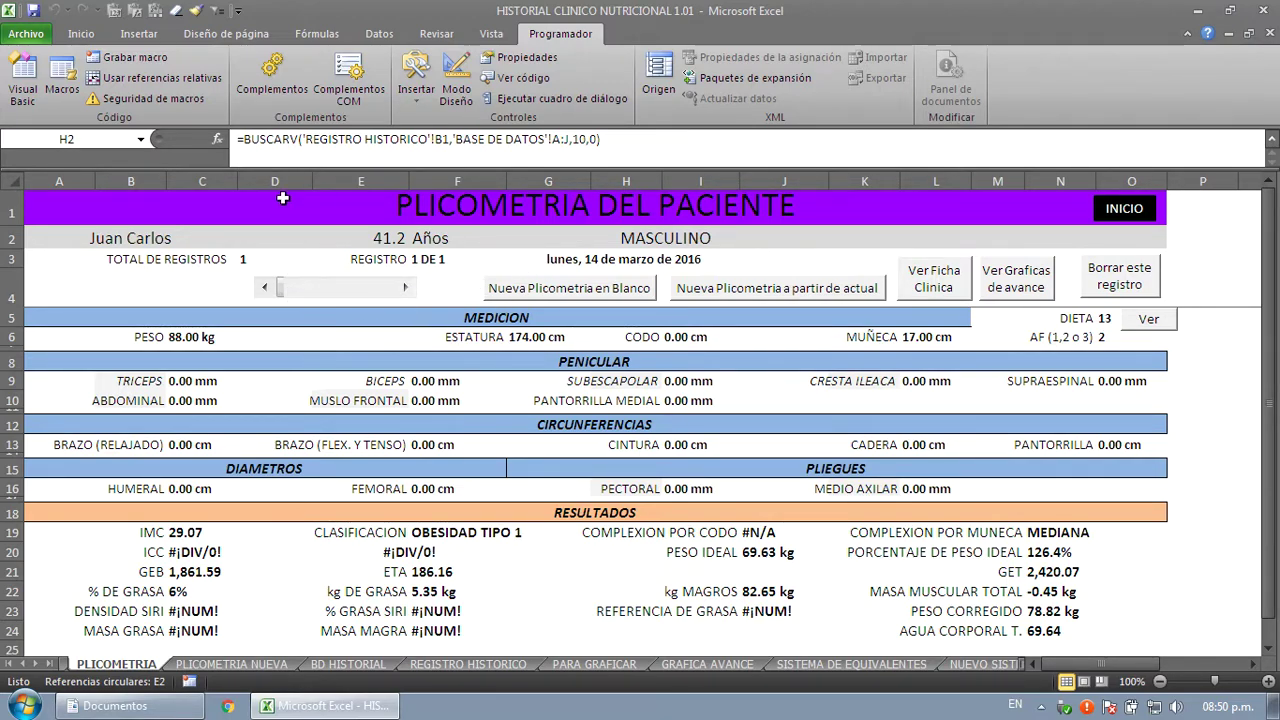
Step: Show all diet distributions from the main menu, reaching the 494 kcal distribution on SISTEMA DE EQUIVALENTES
left_click(1124, 210)
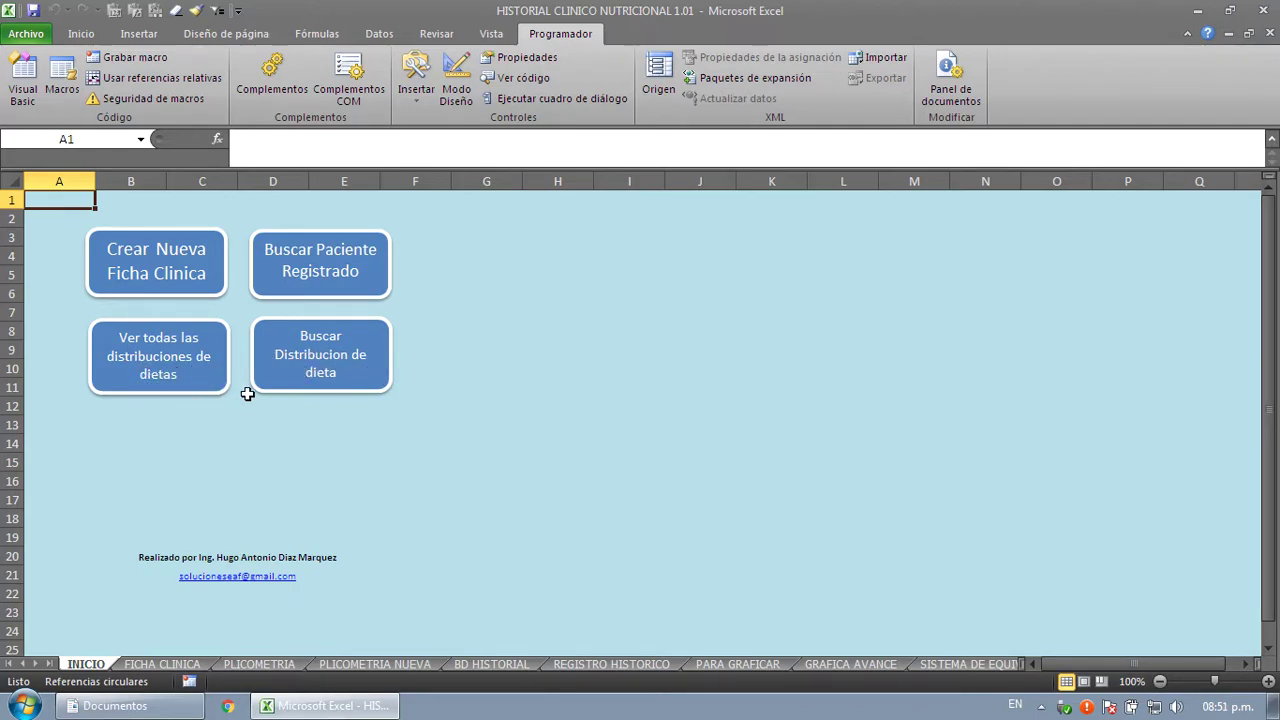
left_click(149, 368)
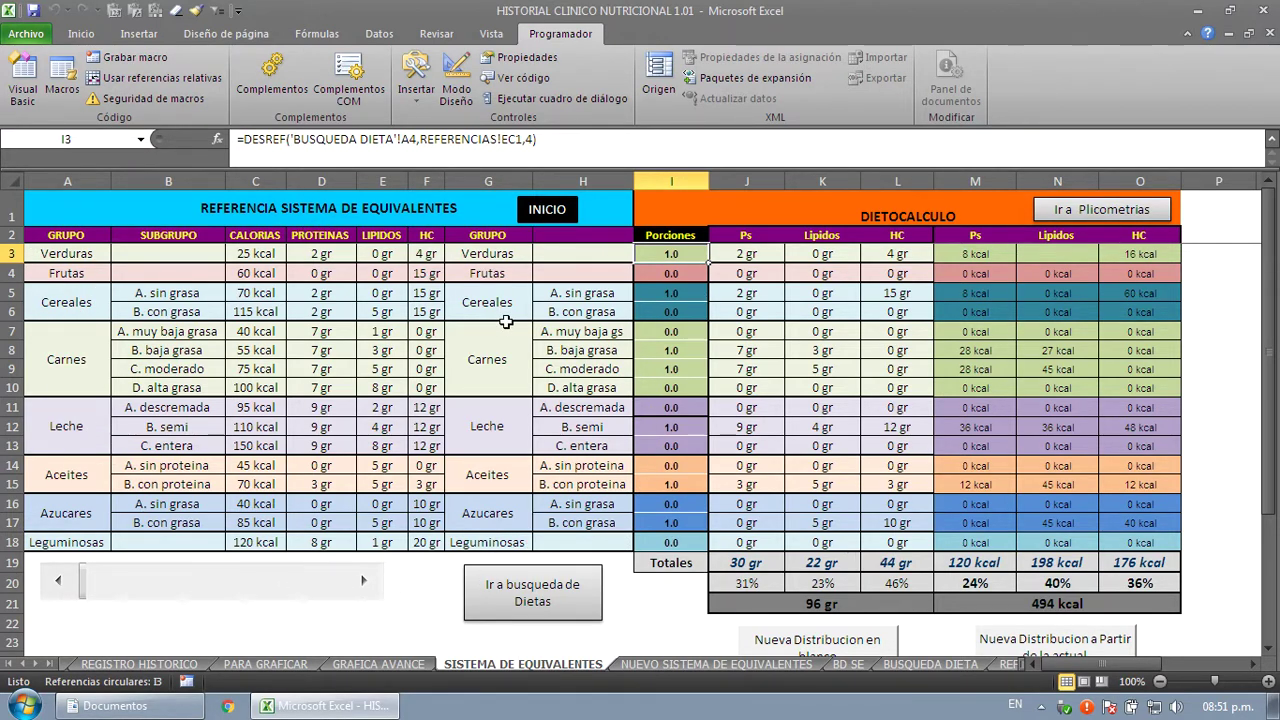
left_click(540, 221)
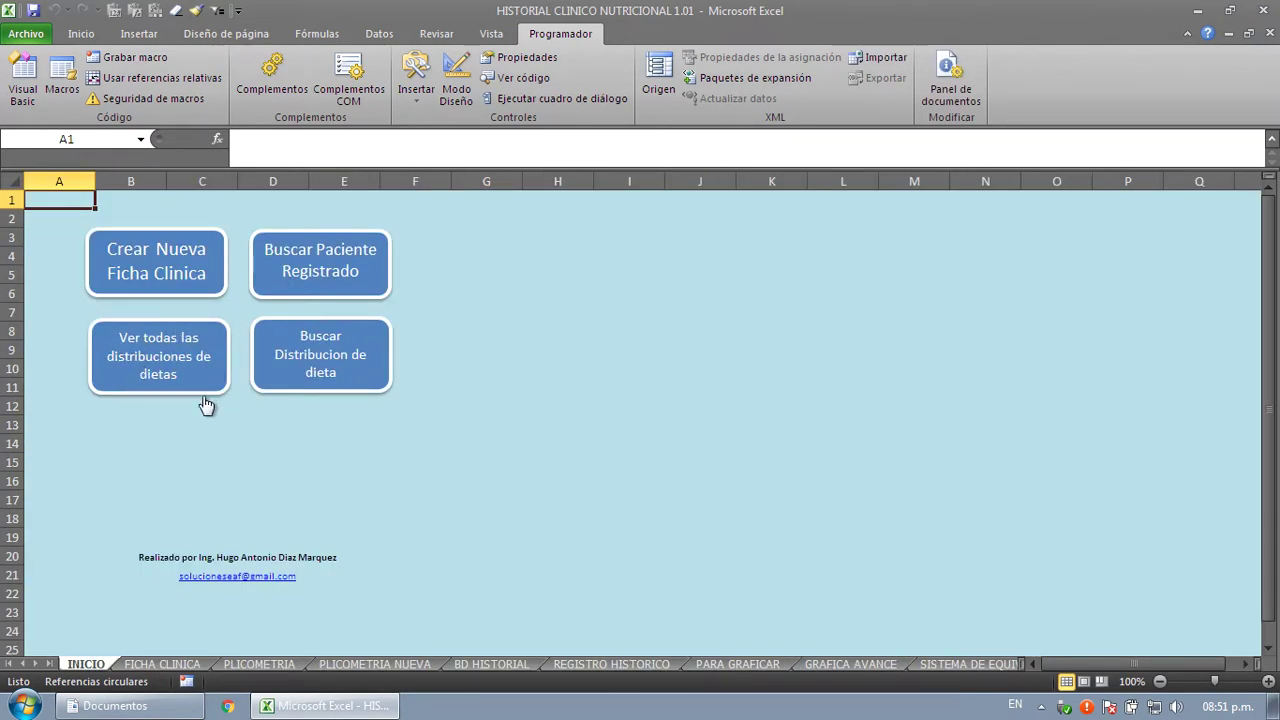
left_click(156, 386)
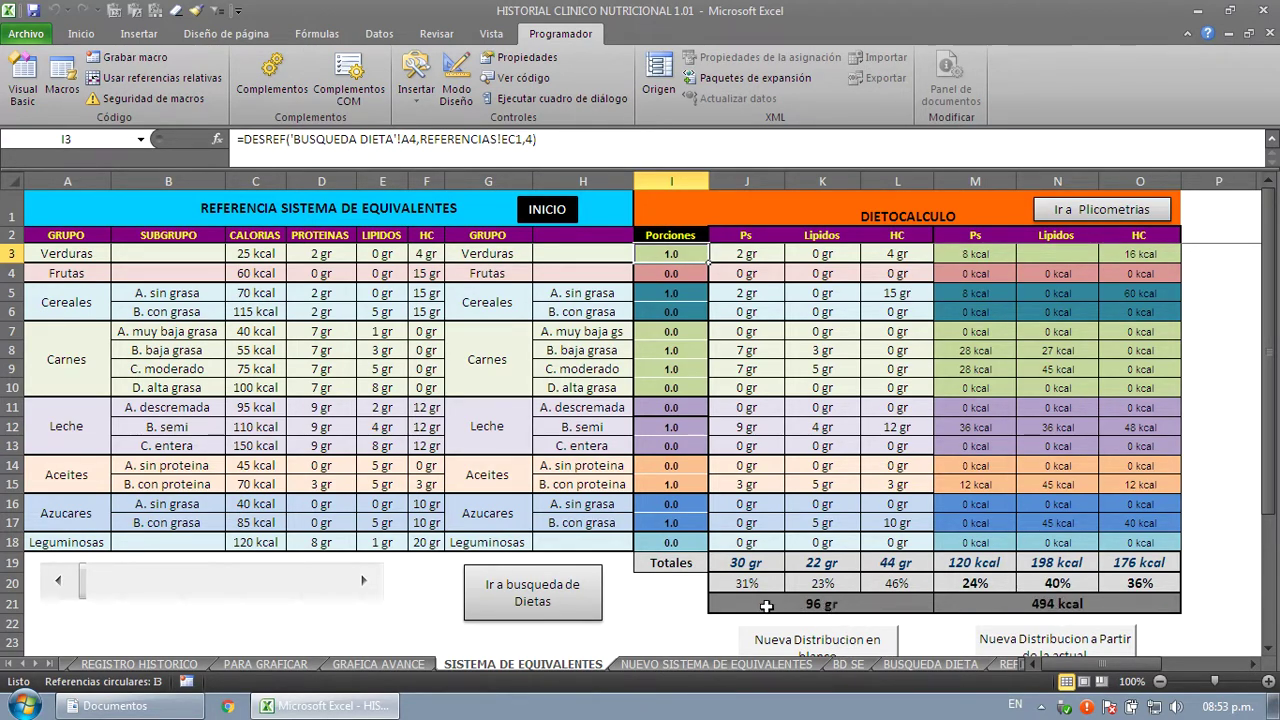
Step: Page through the saved diet distributions, reopening the diet browser from INICIO
left_click(362, 584)
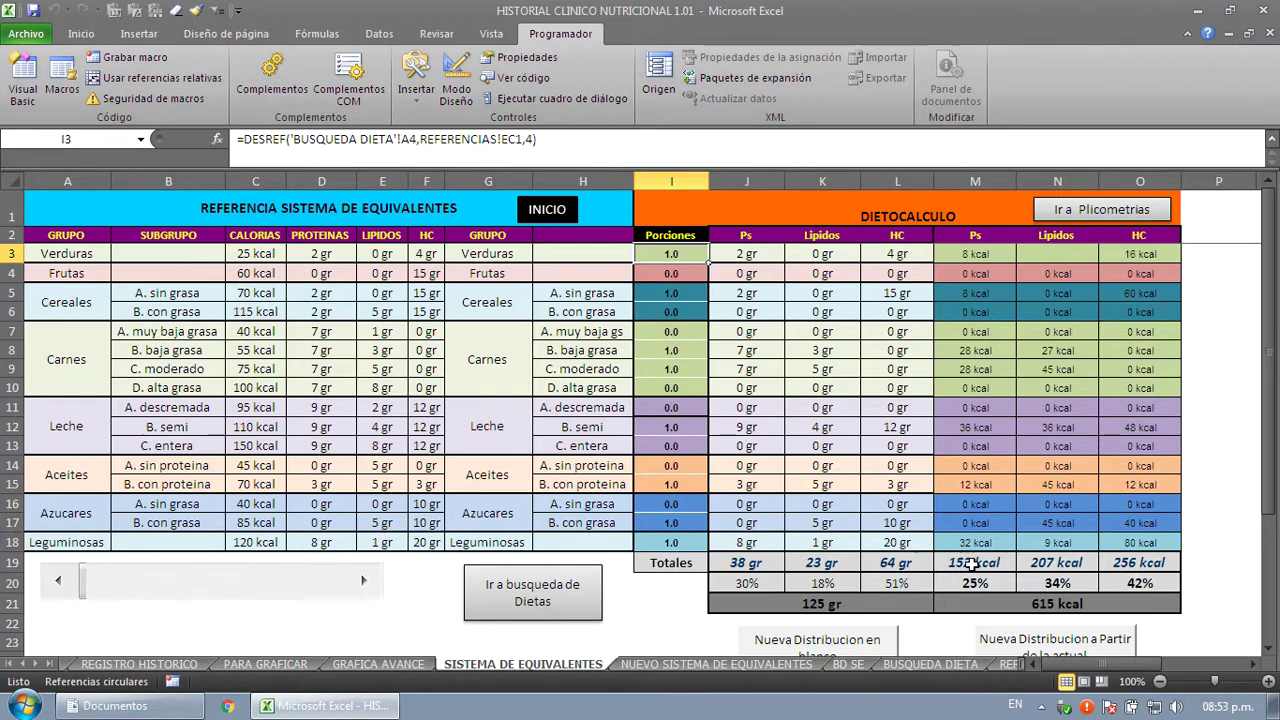
left_click(364, 580)
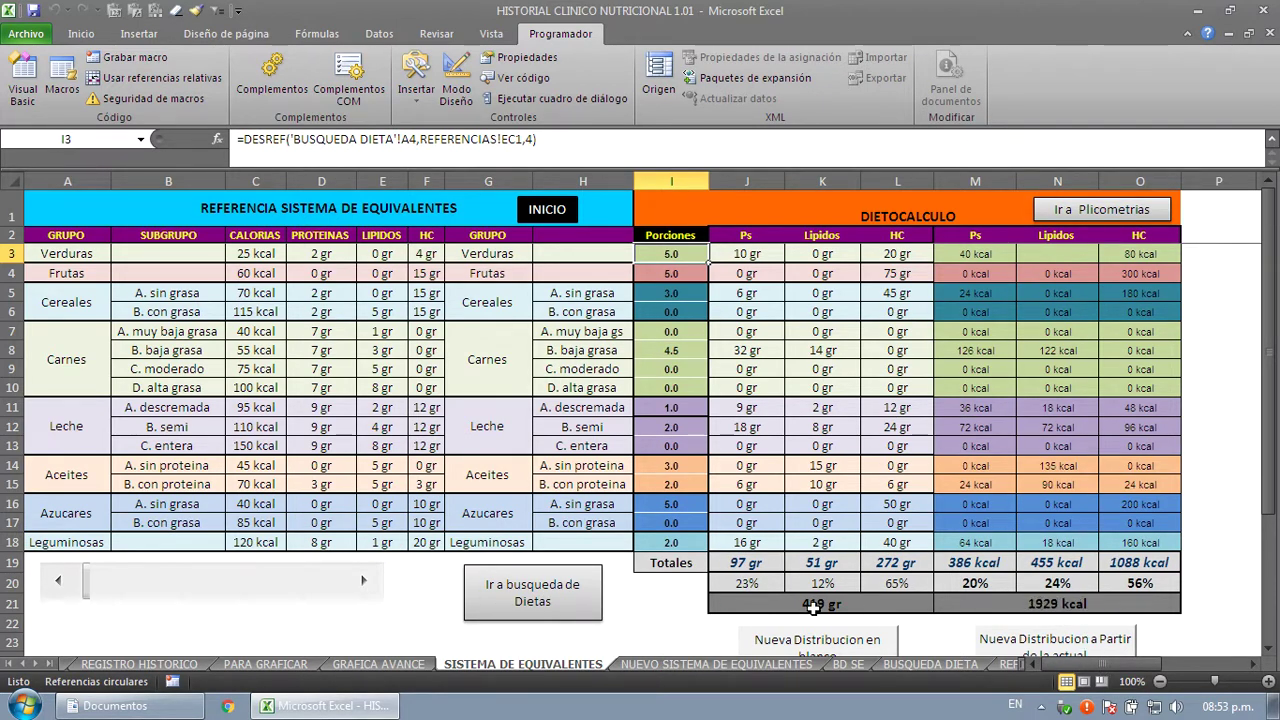
left_click(365, 581)
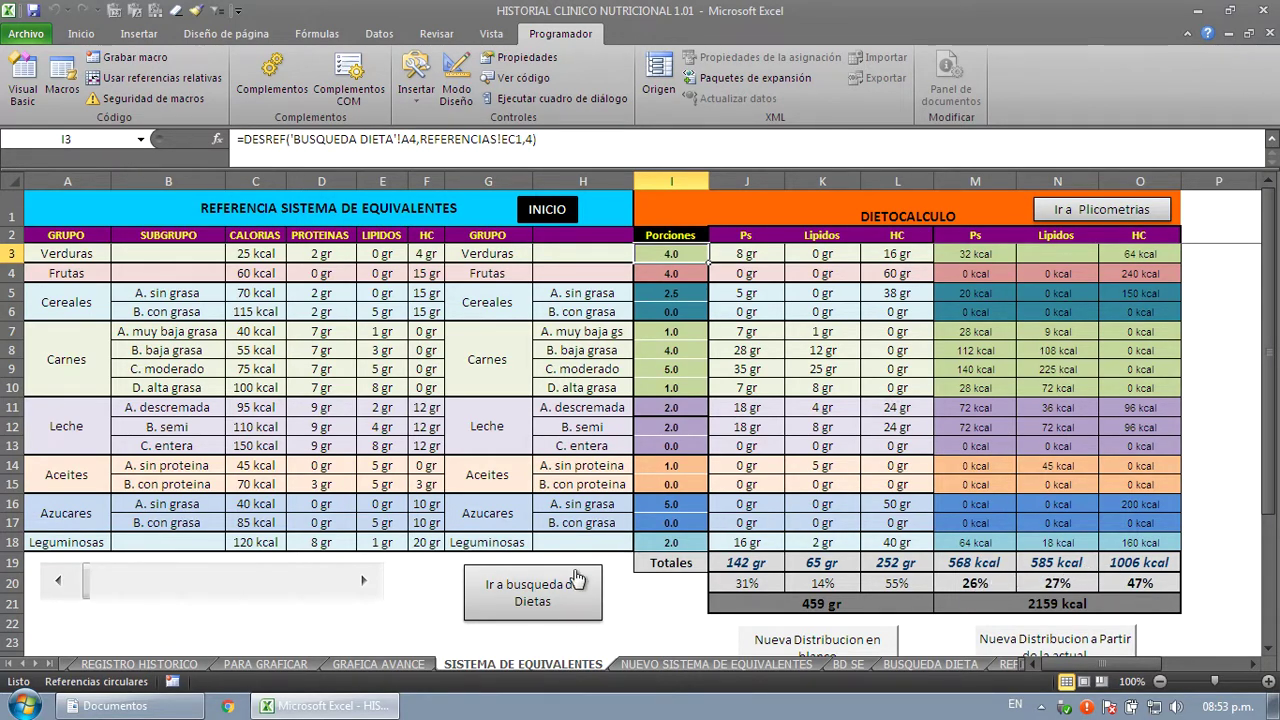
left_click(366, 588)
left_click(366, 590)
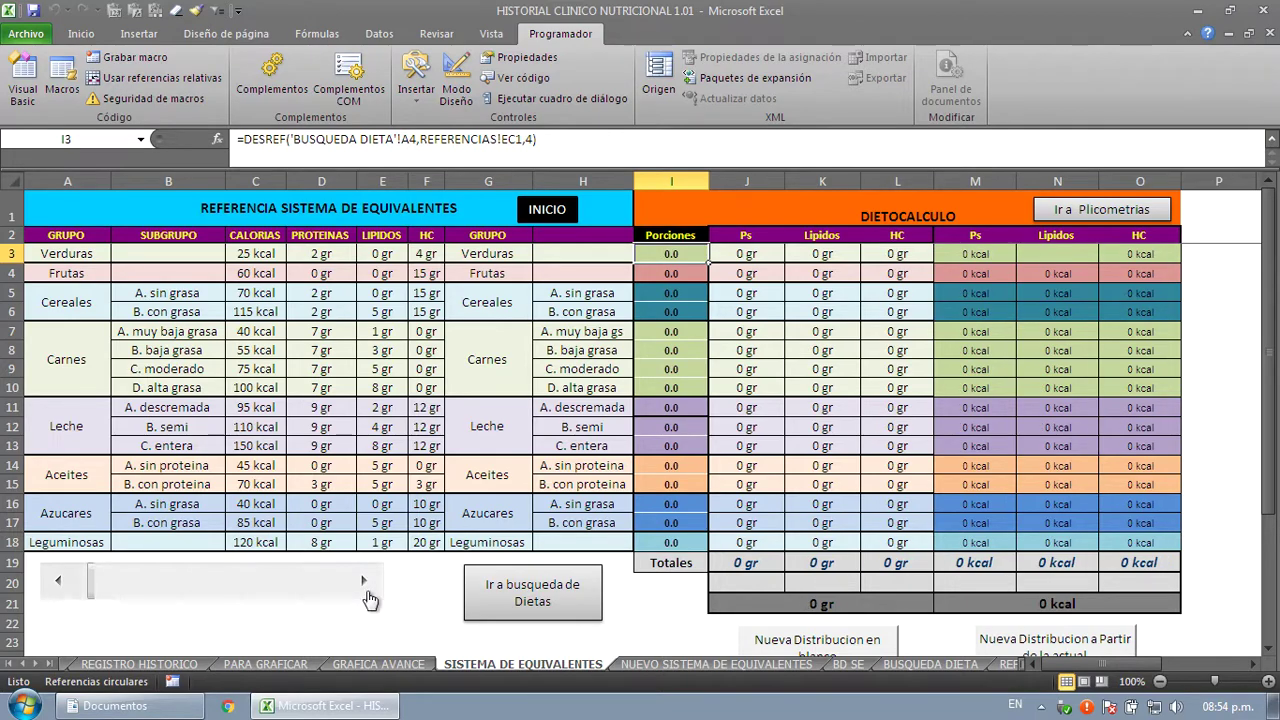
left_click(60, 584)
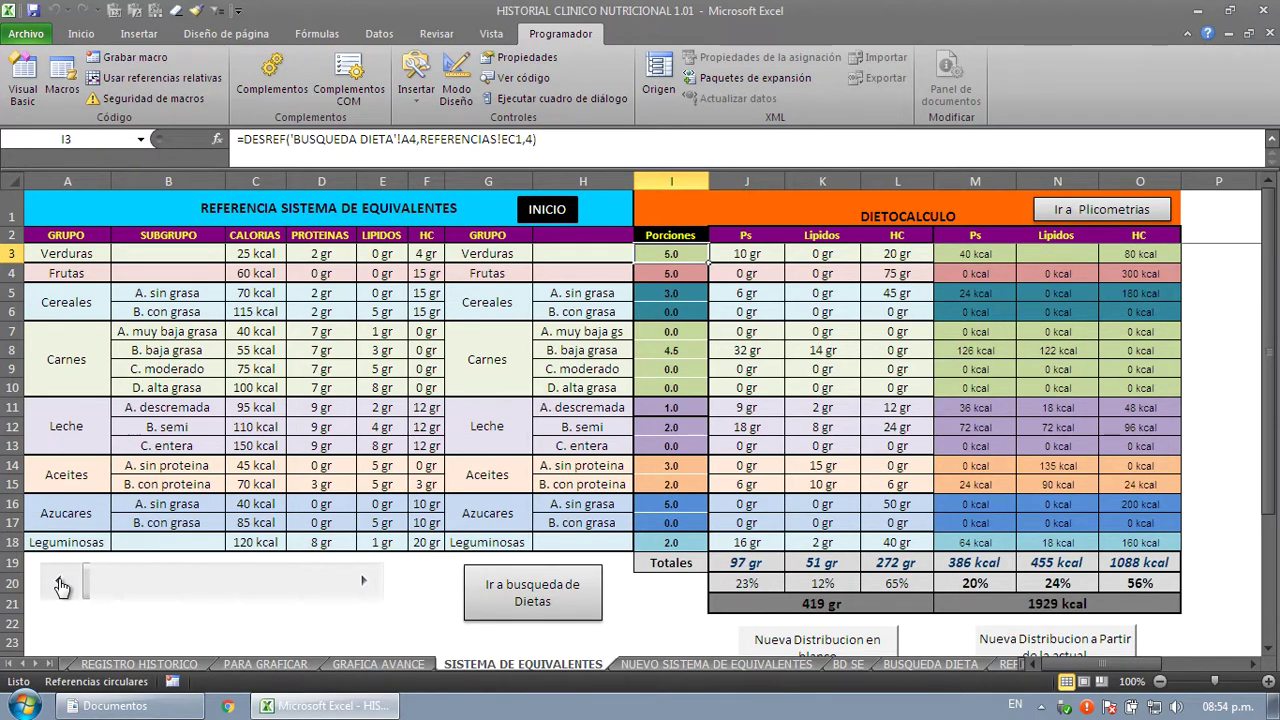
left_click(60, 587)
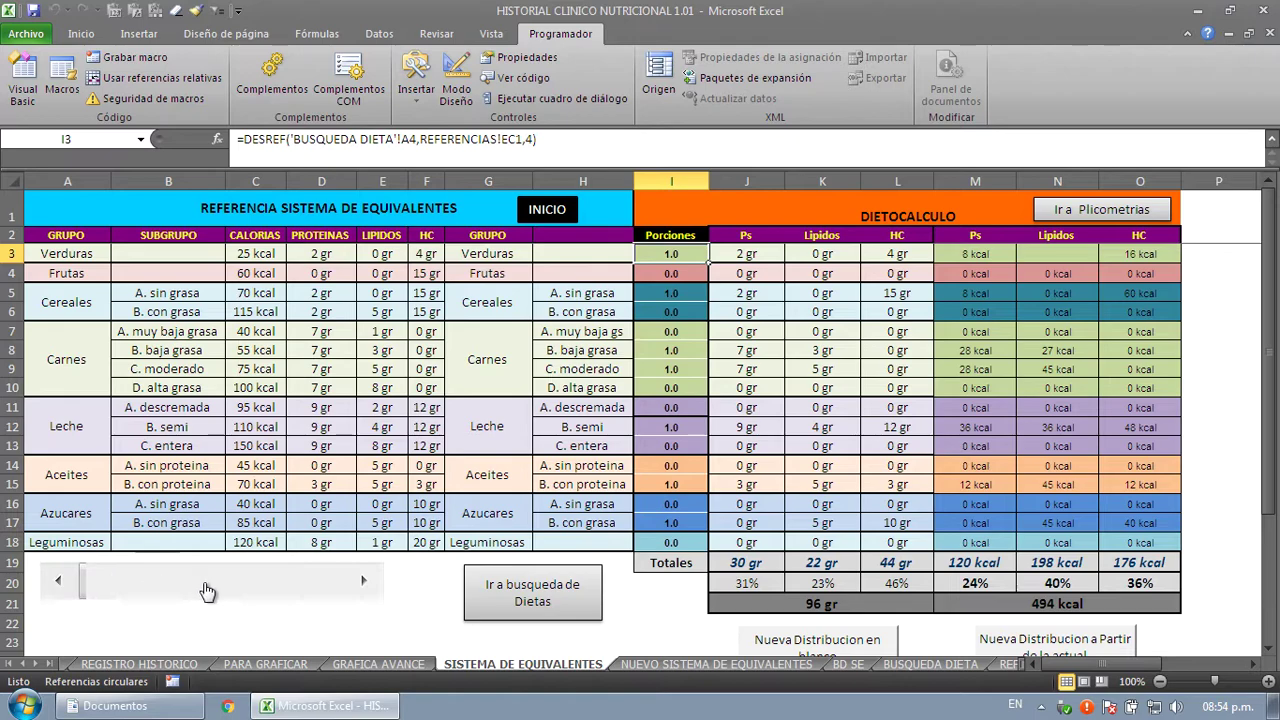
left_click(62, 587)
left_click(545, 210)
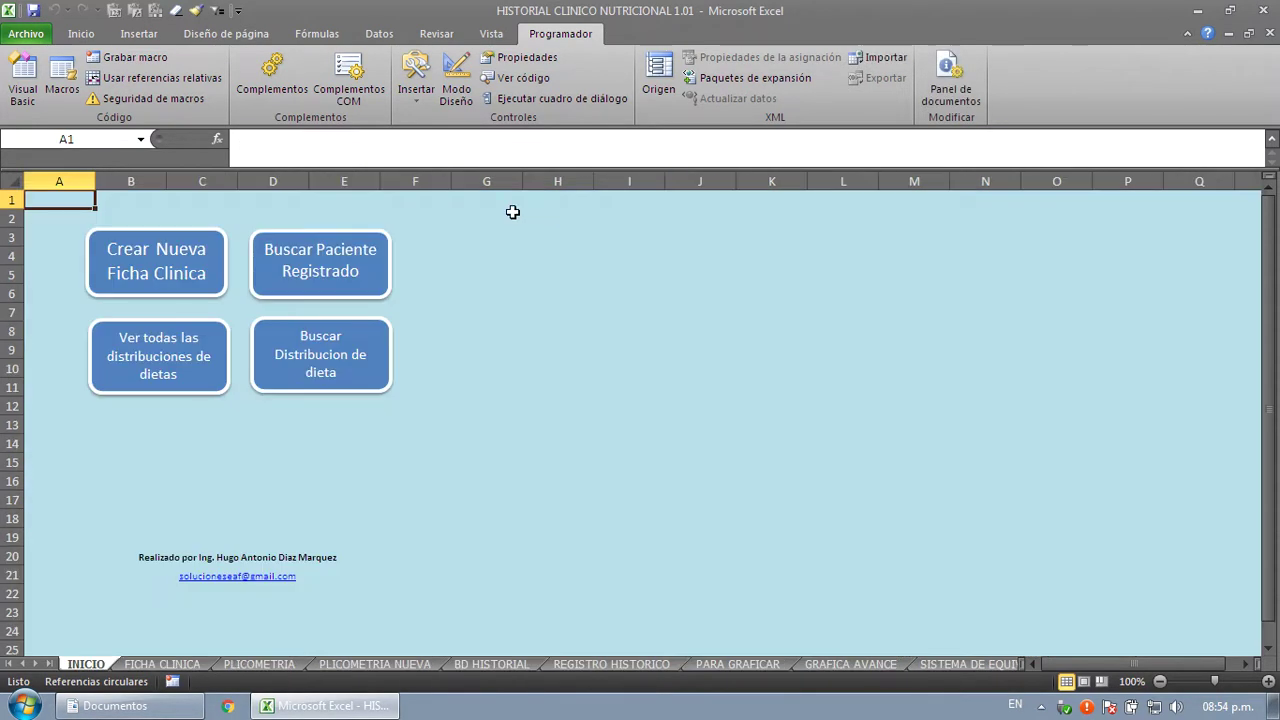
left_click(130, 355)
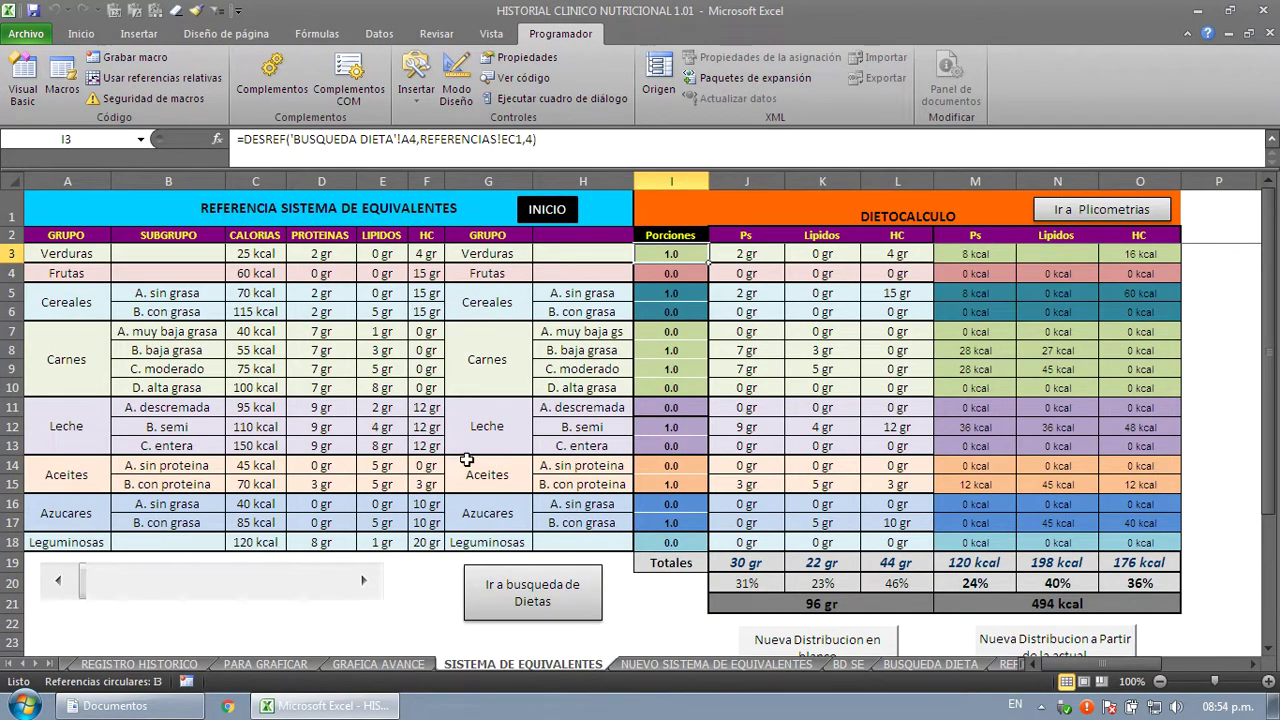
left_click(355, 580)
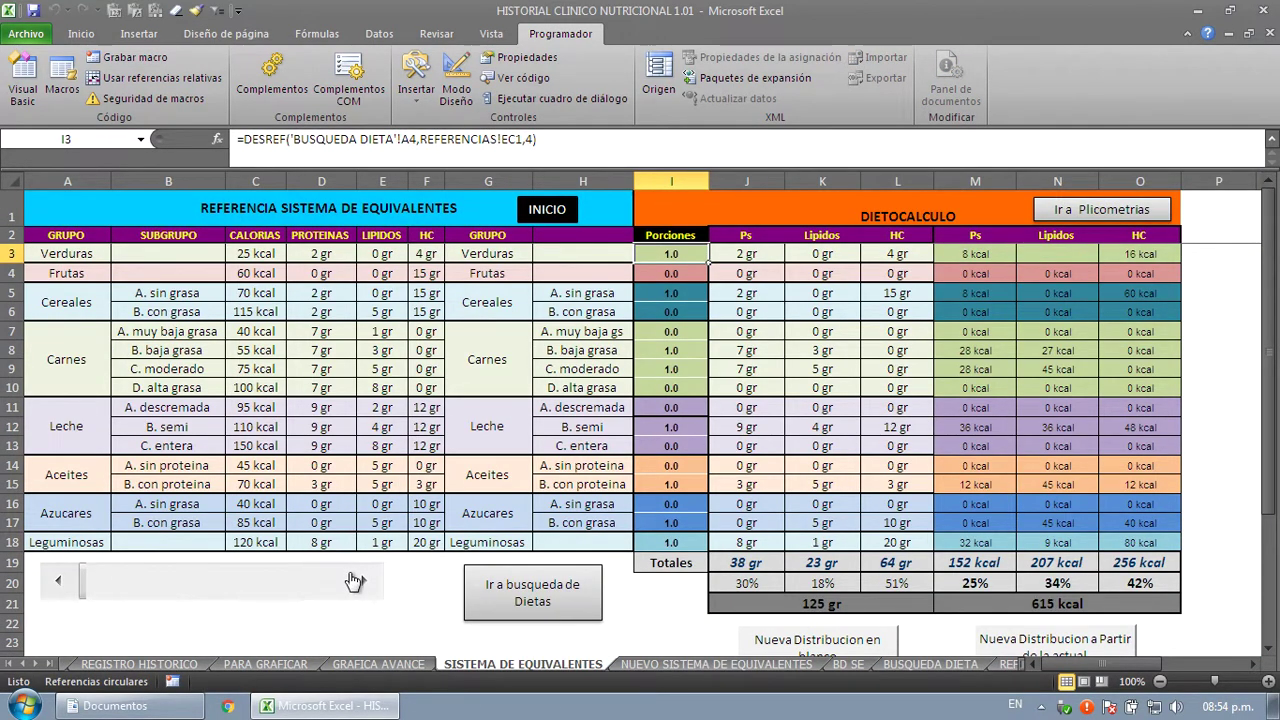
left_click(60, 582)
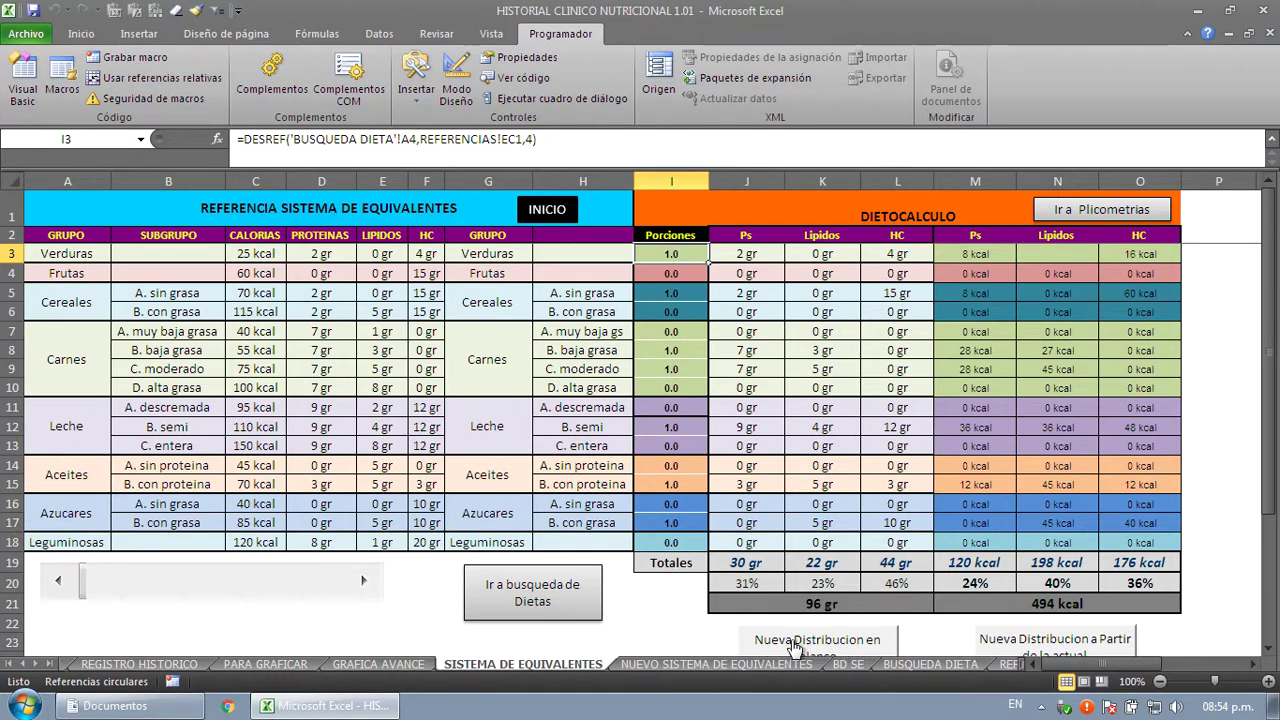
Step: Start a blank distribution with 0.5 Verduras and 1 Cereales A portion
left_click(1271, 650)
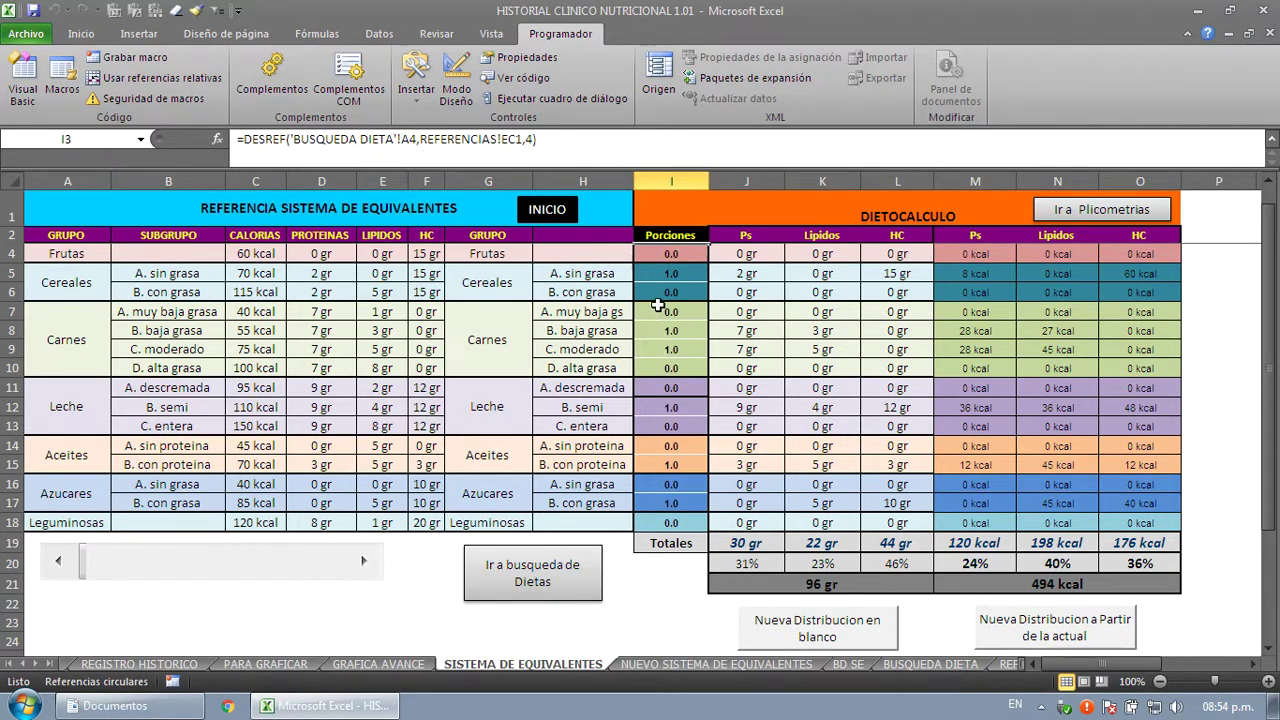
left_click(781, 632)
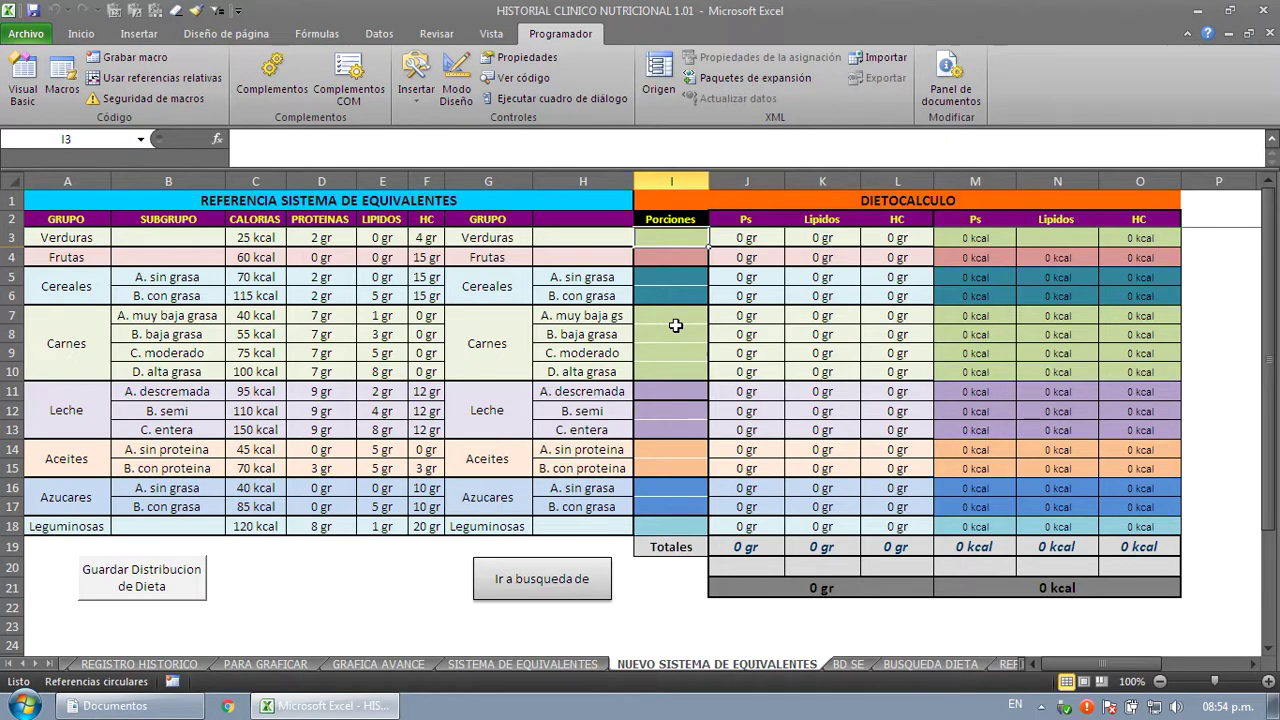
type("0.5")
key("Tab")
key("Return")
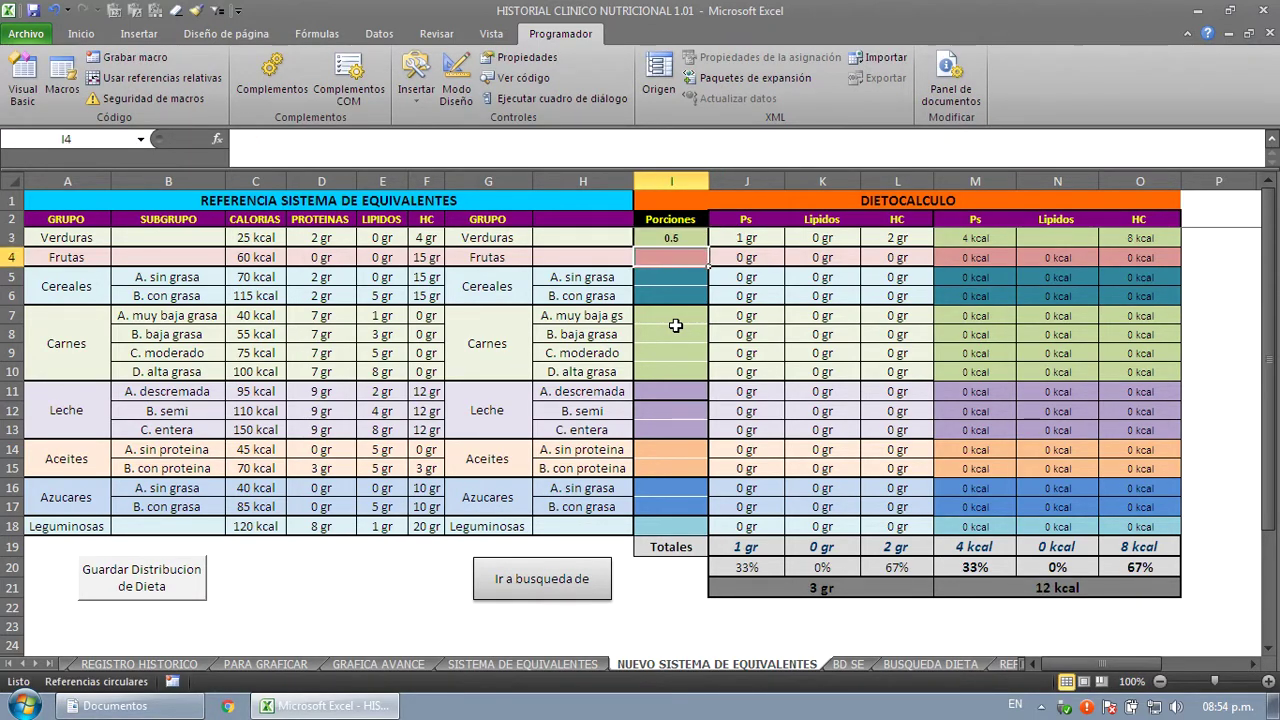
key("Return")
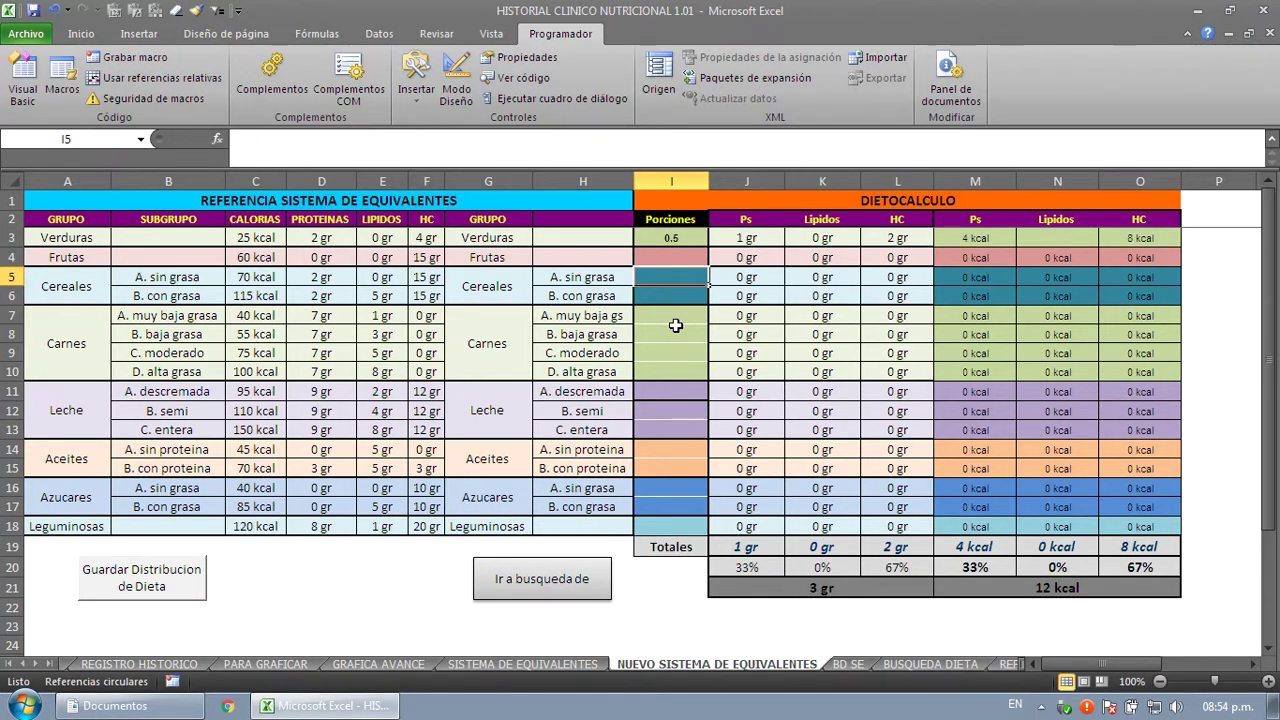
type("1")
key("Return")
Step: Enter single portions for the remaining groups, including C. moderado, and save the 307 kcal diet
key("Return")
key("Return")
key("Return")
type("1")
key("Return")
key("Return")
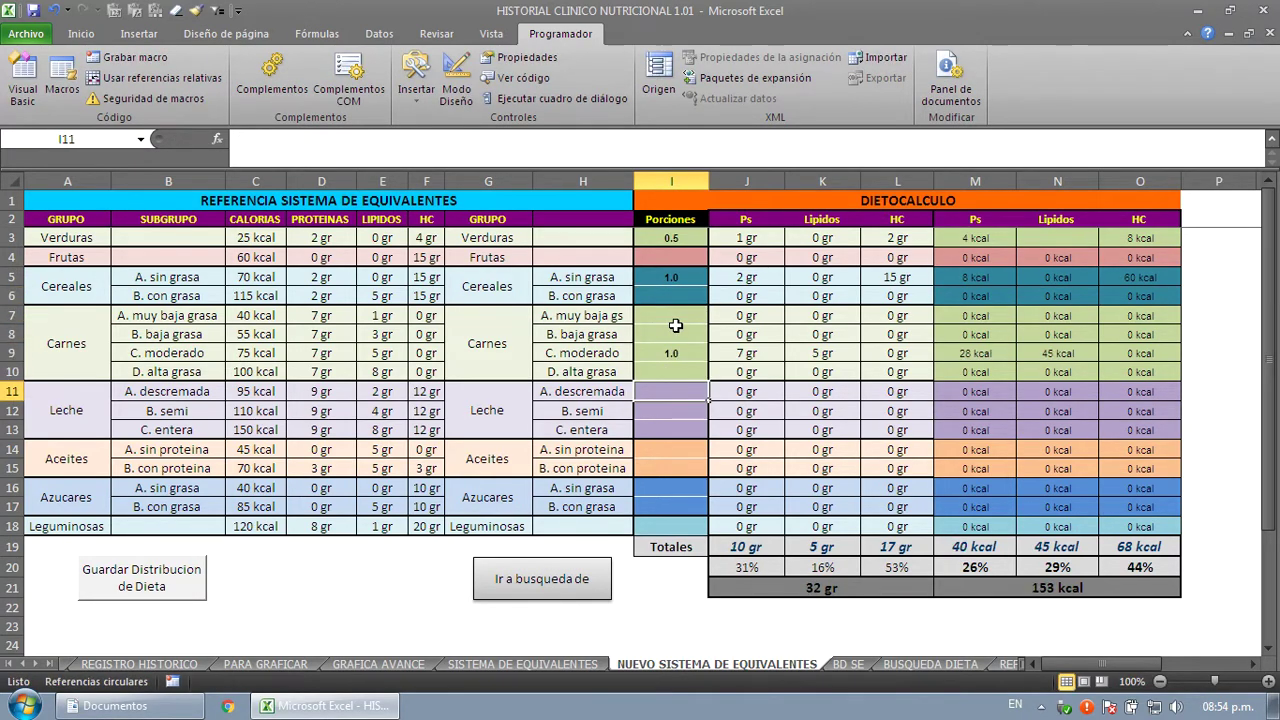
key("Return")
key("Return")
key("Return")
key("Return")
type("1")
key("Return")
key("Return")
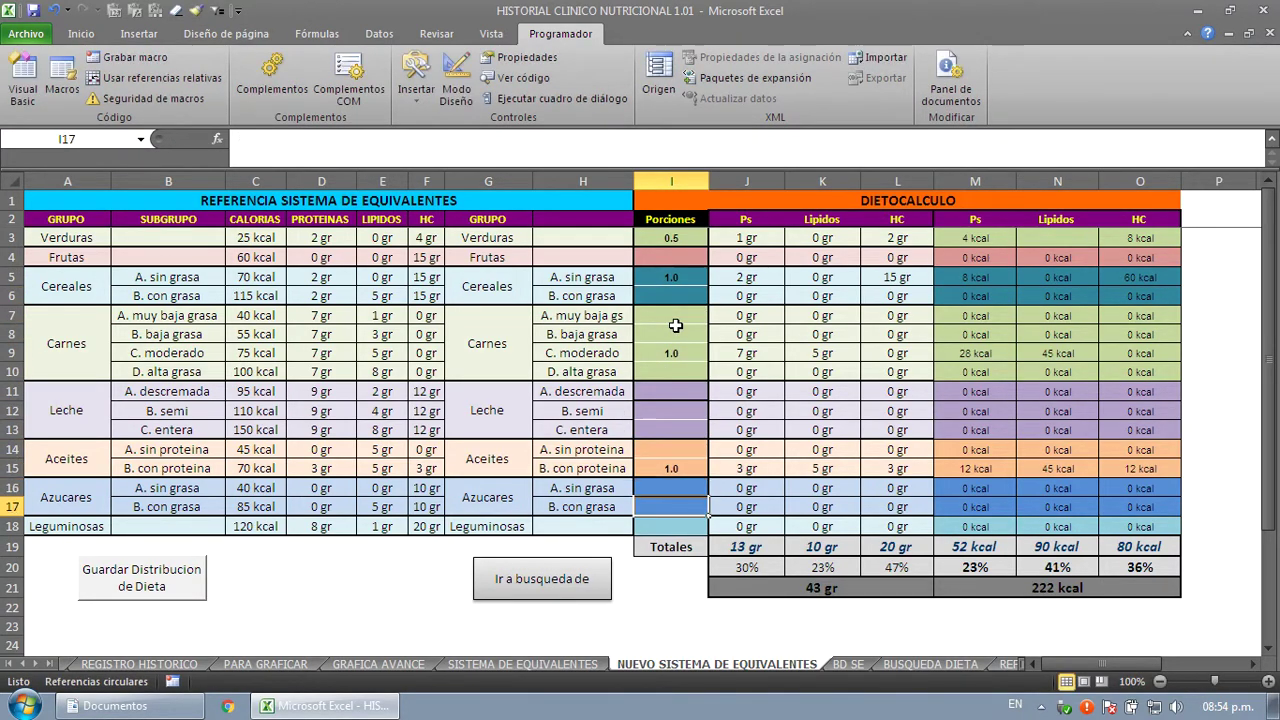
type("1")
key("Return")
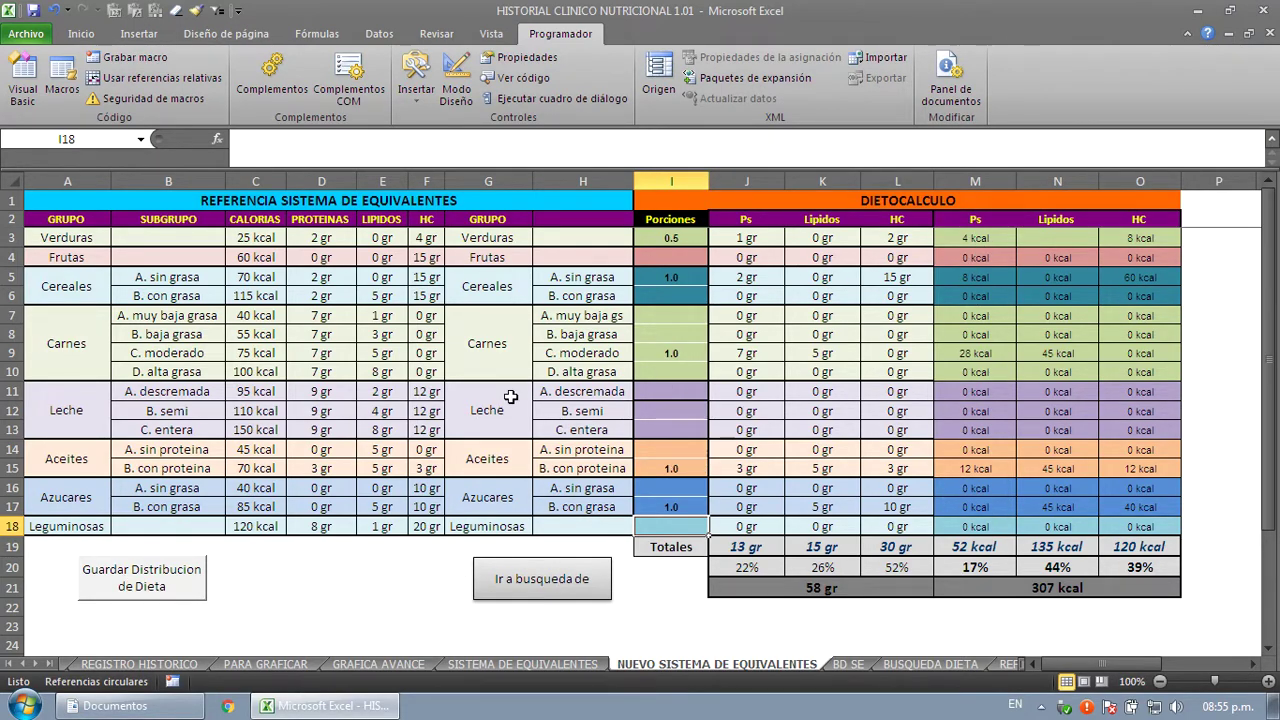
left_click(138, 590)
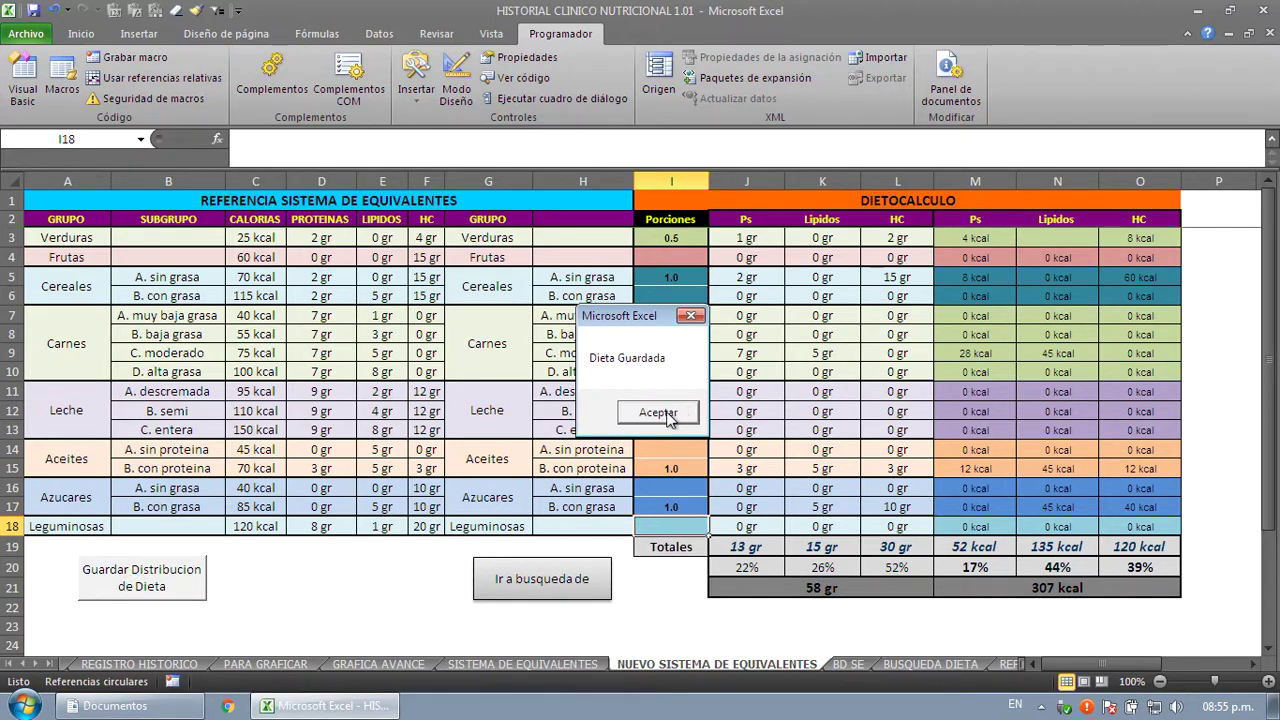
left_click(668, 414)
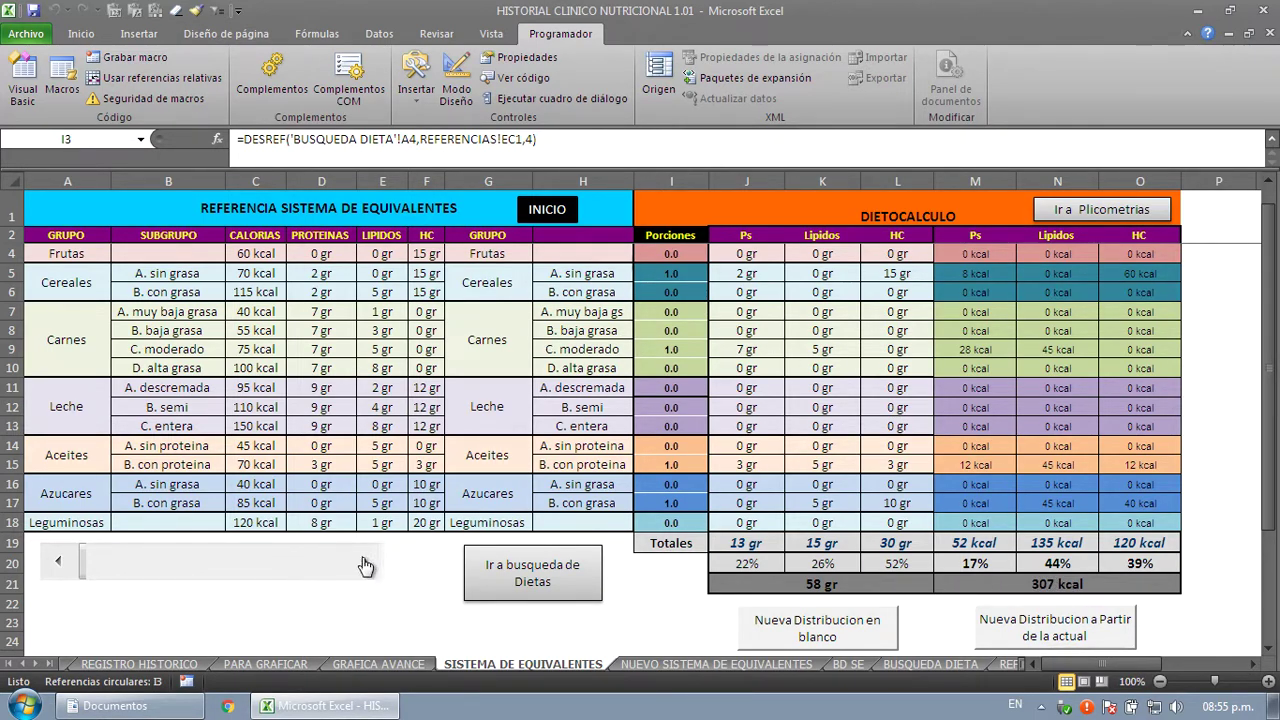
Step: Step through the saved diets, reopen the browser from INICIO, and stop on the 1486 kcal diet
left_click(364, 562)
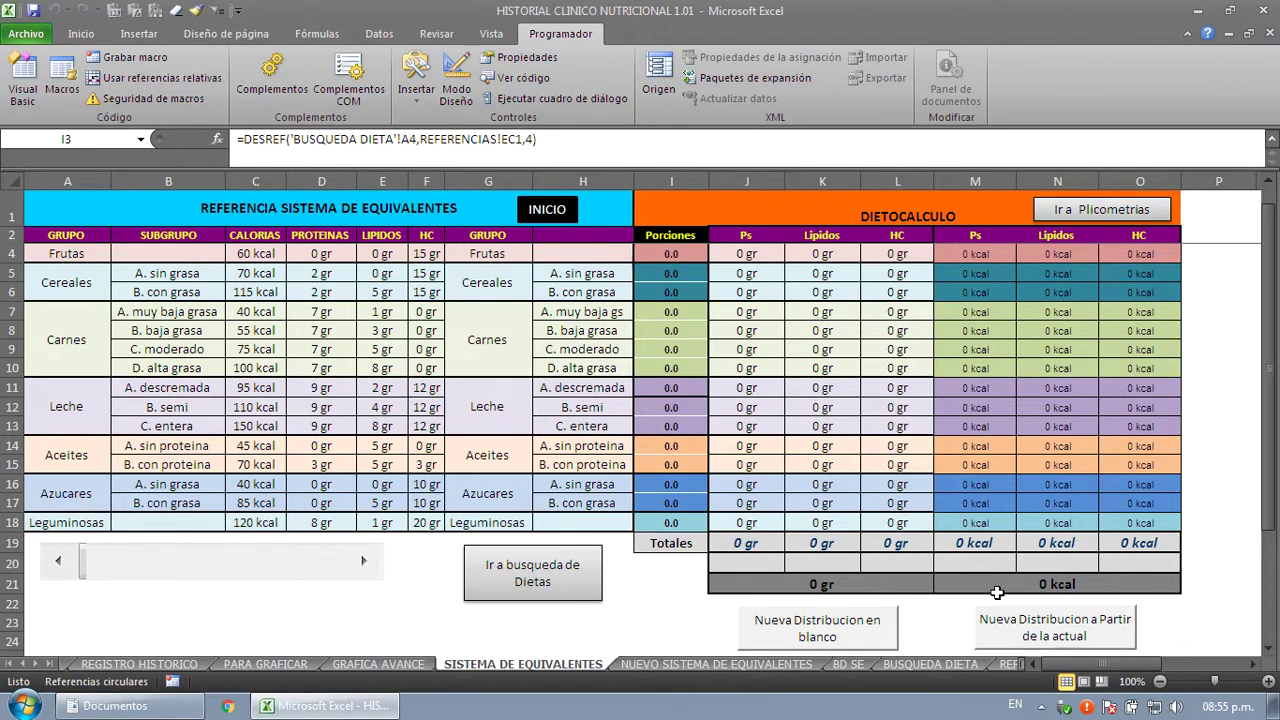
left_click(62, 564)
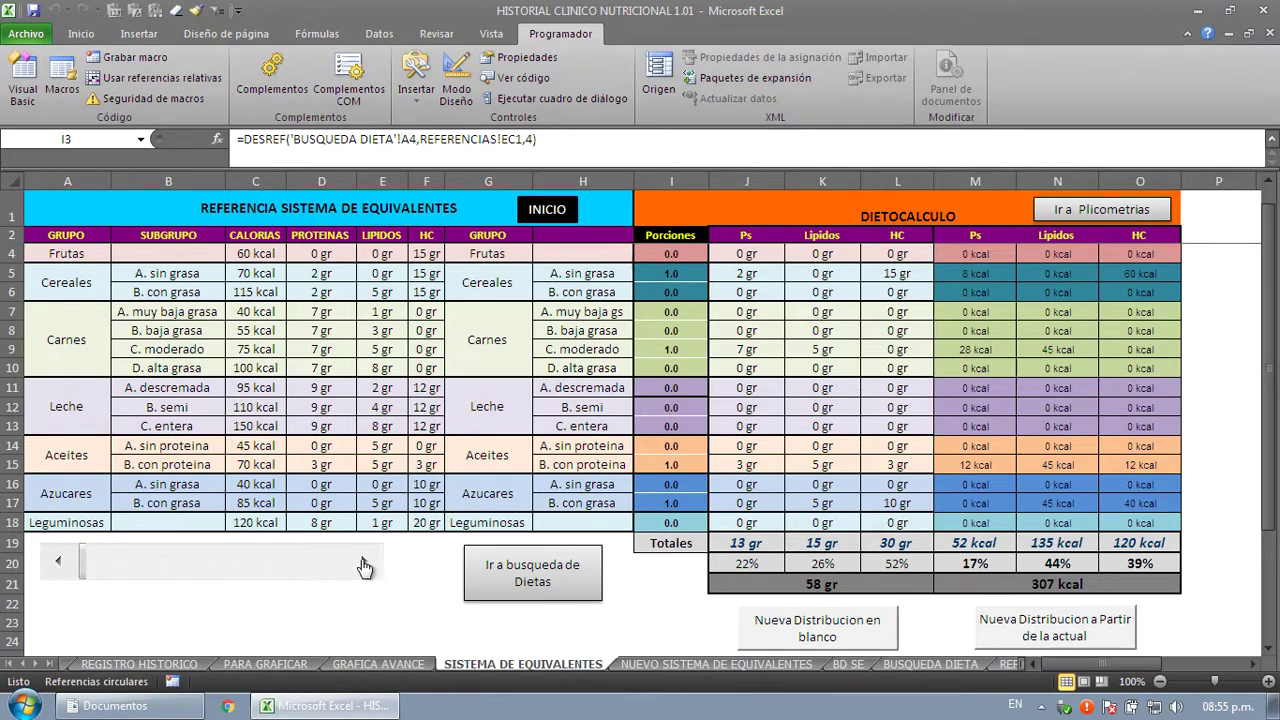
left_click(364, 563)
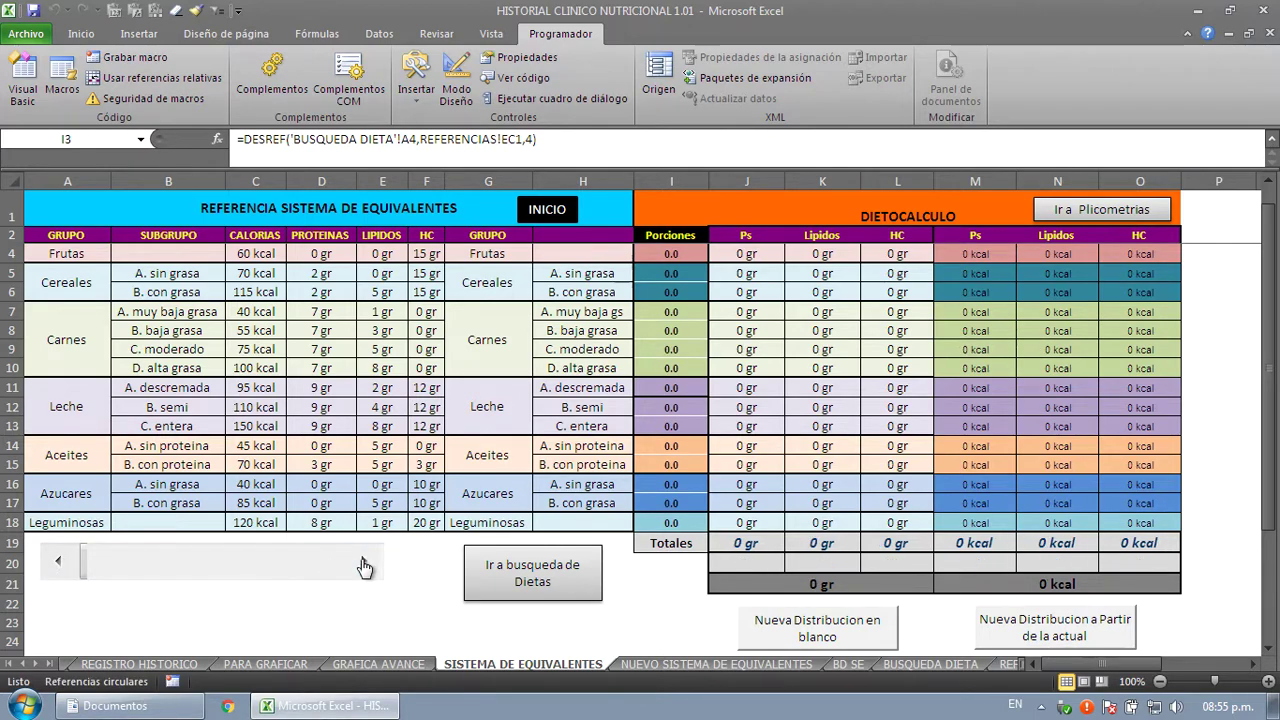
left_click(59, 564)
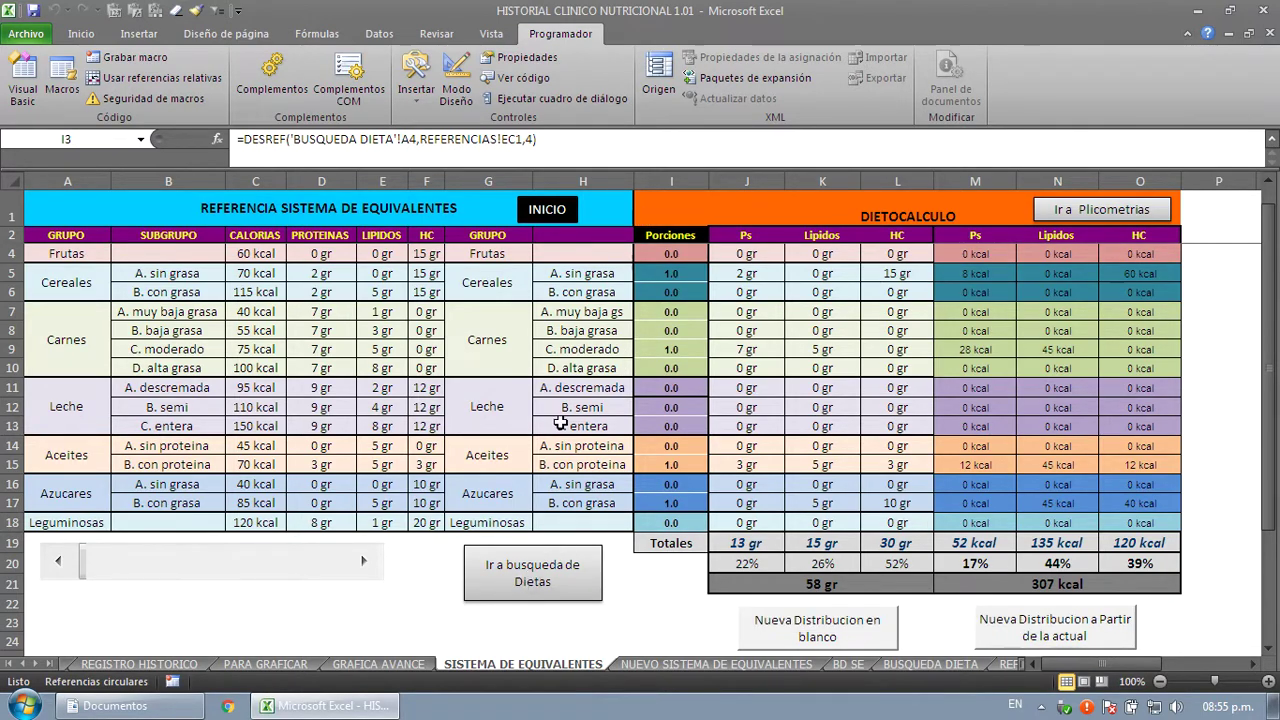
left_click(565, 206)
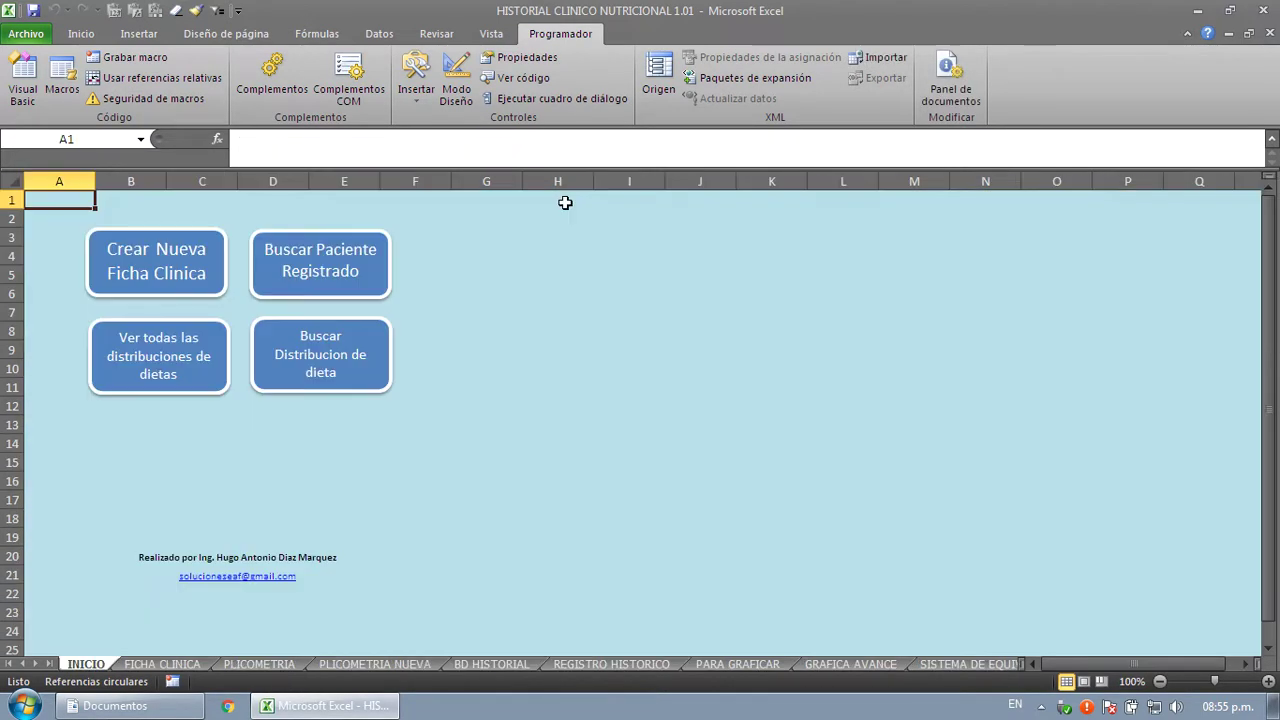
left_click(134, 357)
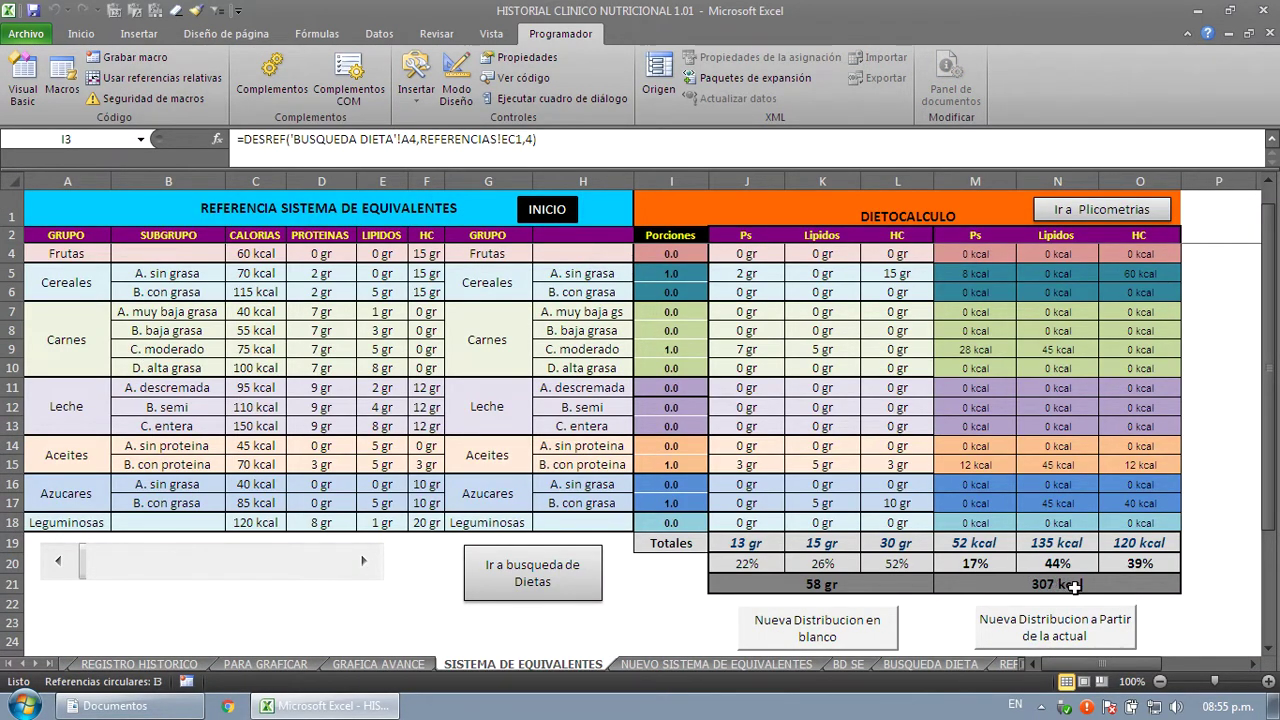
left_click(364, 561)
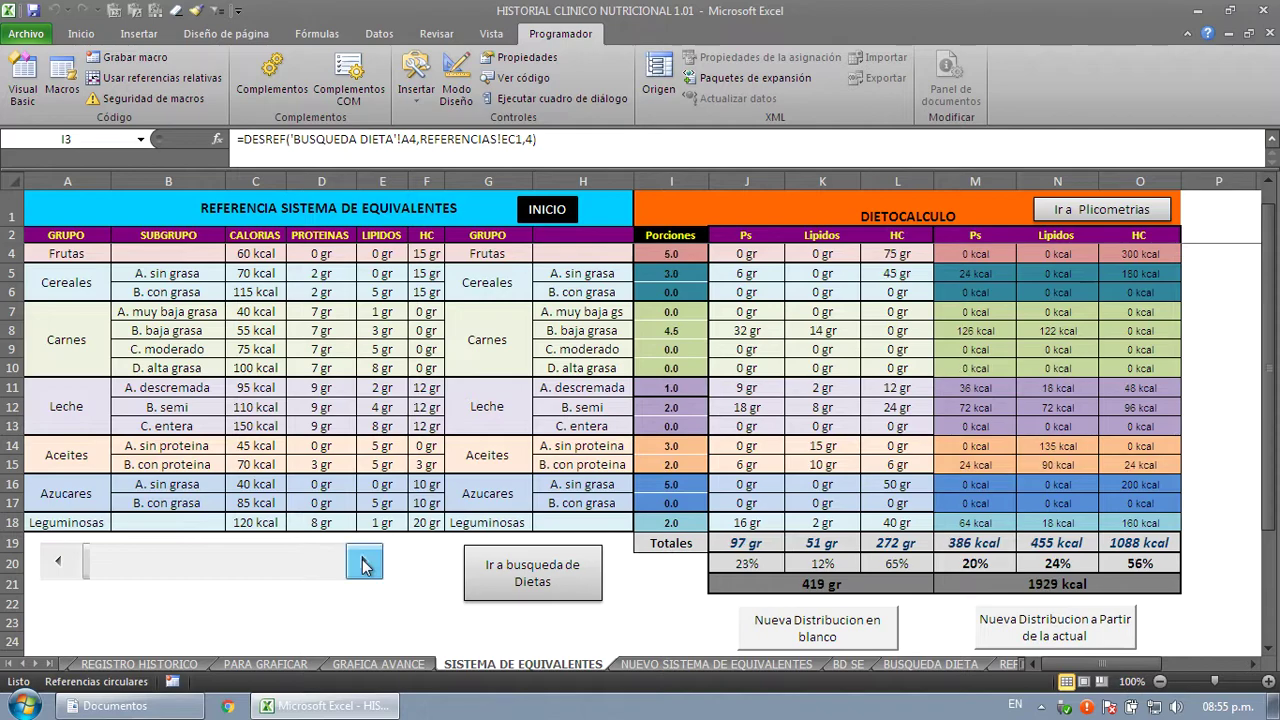
left_click(60, 566)
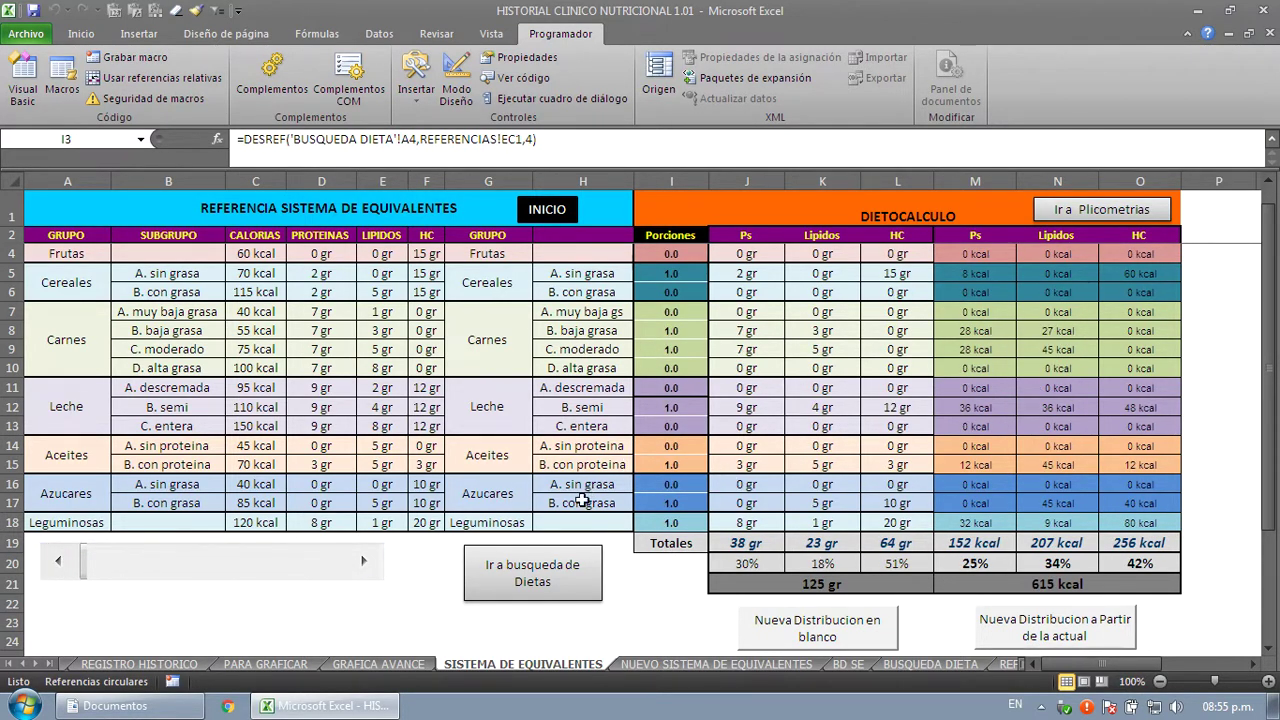
left_click(363, 561)
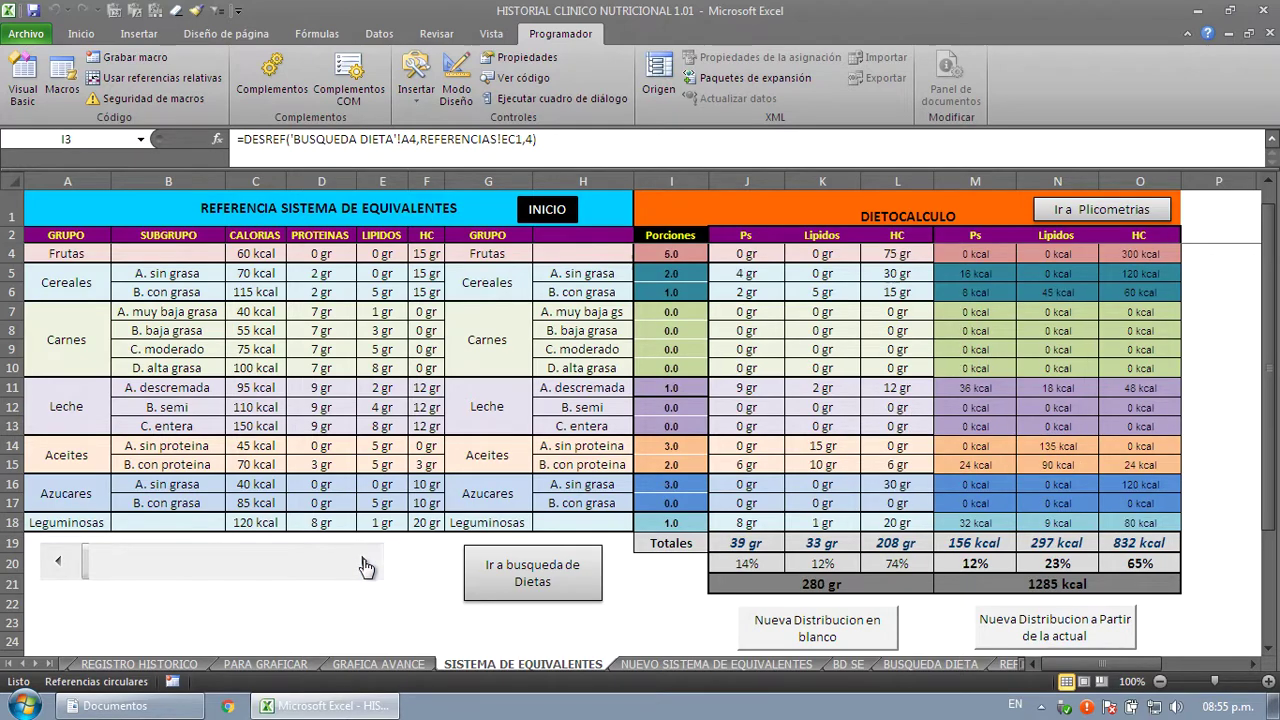
left_click(366, 567)
left_click(366, 567)
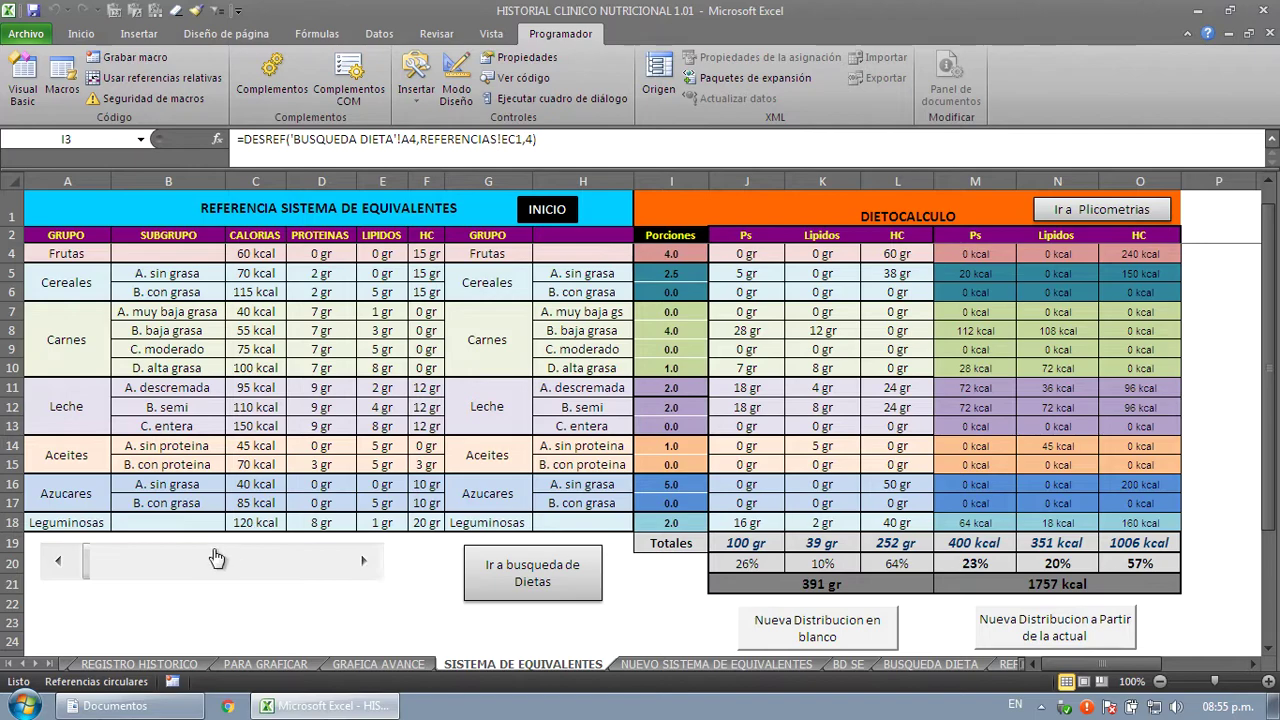
left_click(57, 562)
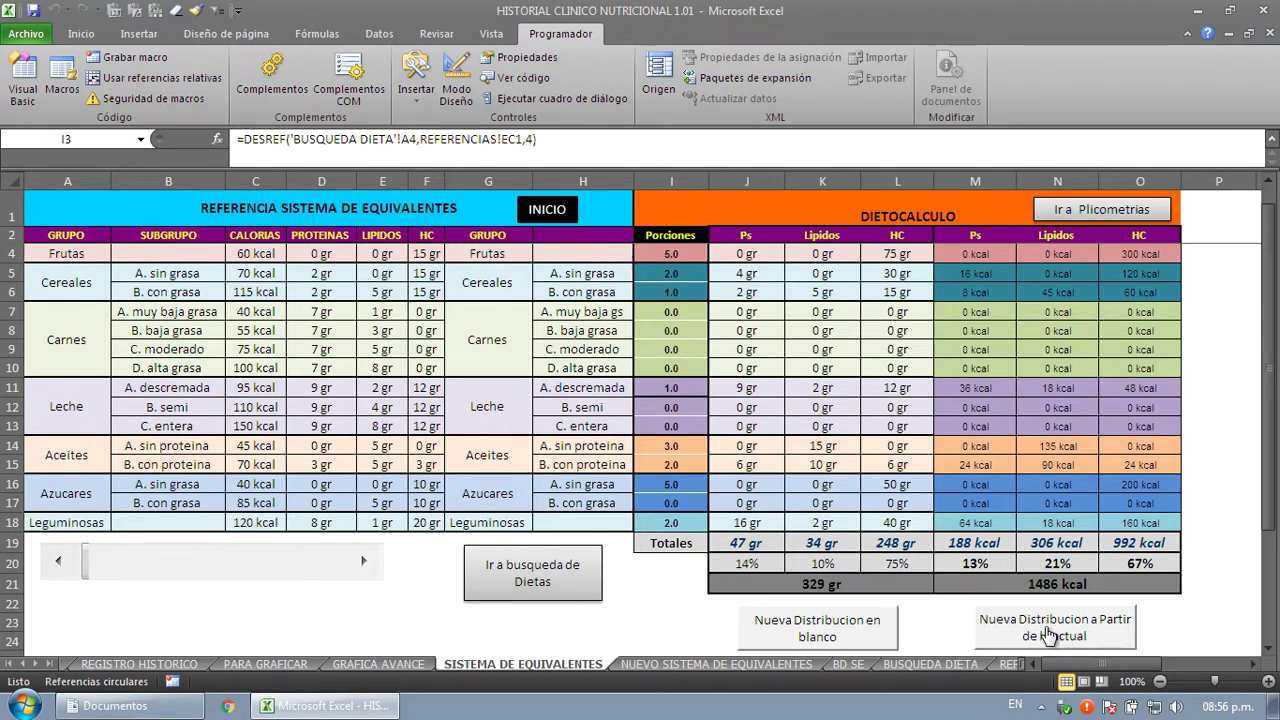
Step: After dismissing the cannot-edit warning, enter 1 portion of B. baja grasa
left_click(1049, 635)
left_click(679, 409)
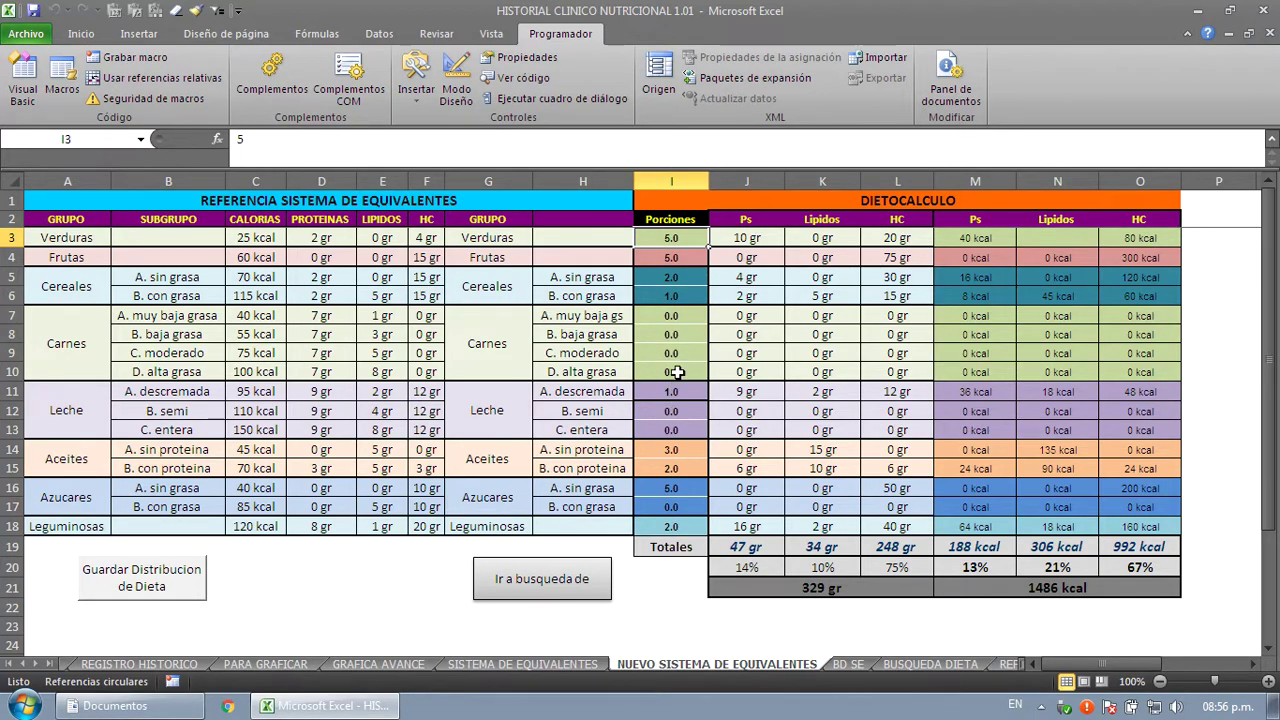
left_click(677, 335)
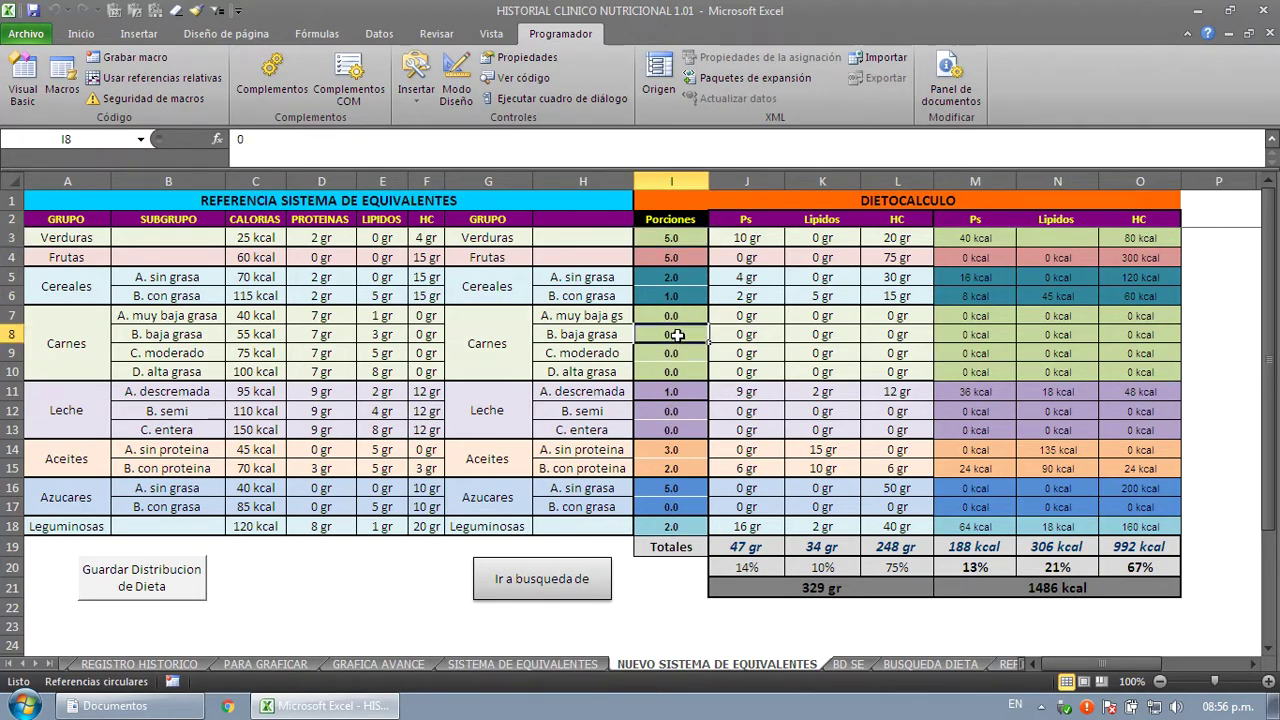
type("1")
key("Return")
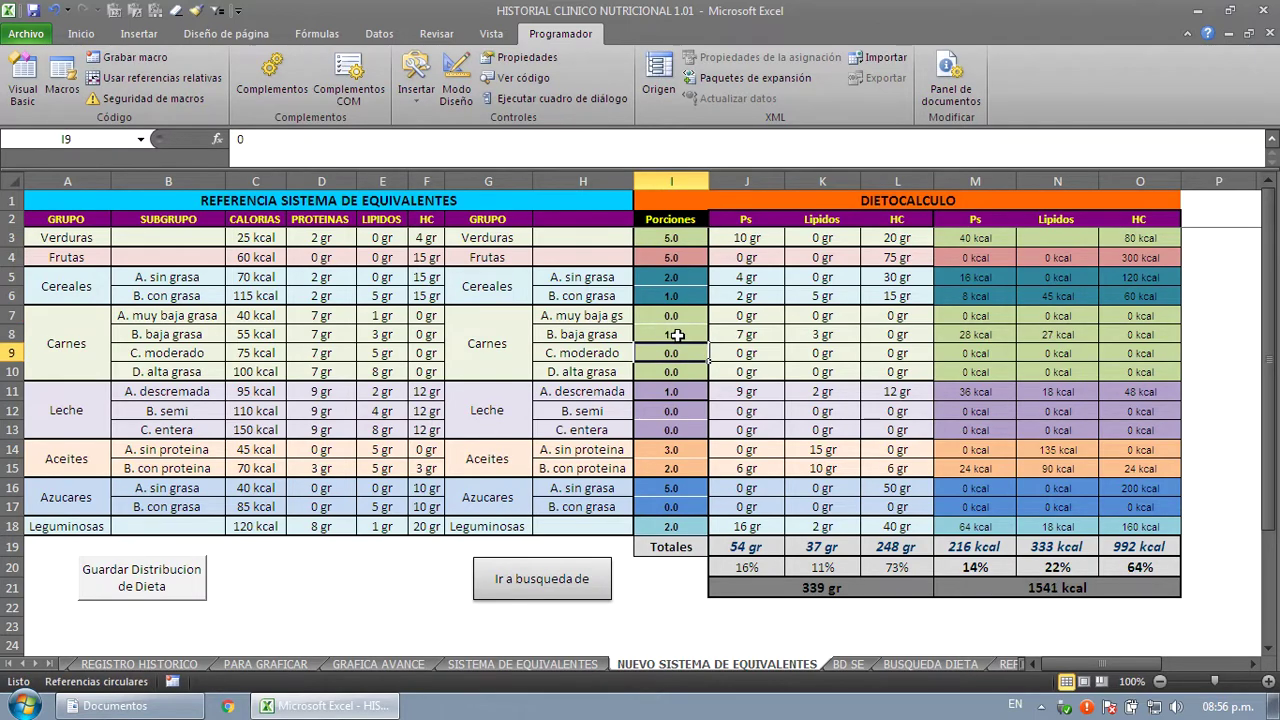
key("Down")
key("Down")
key("Down")
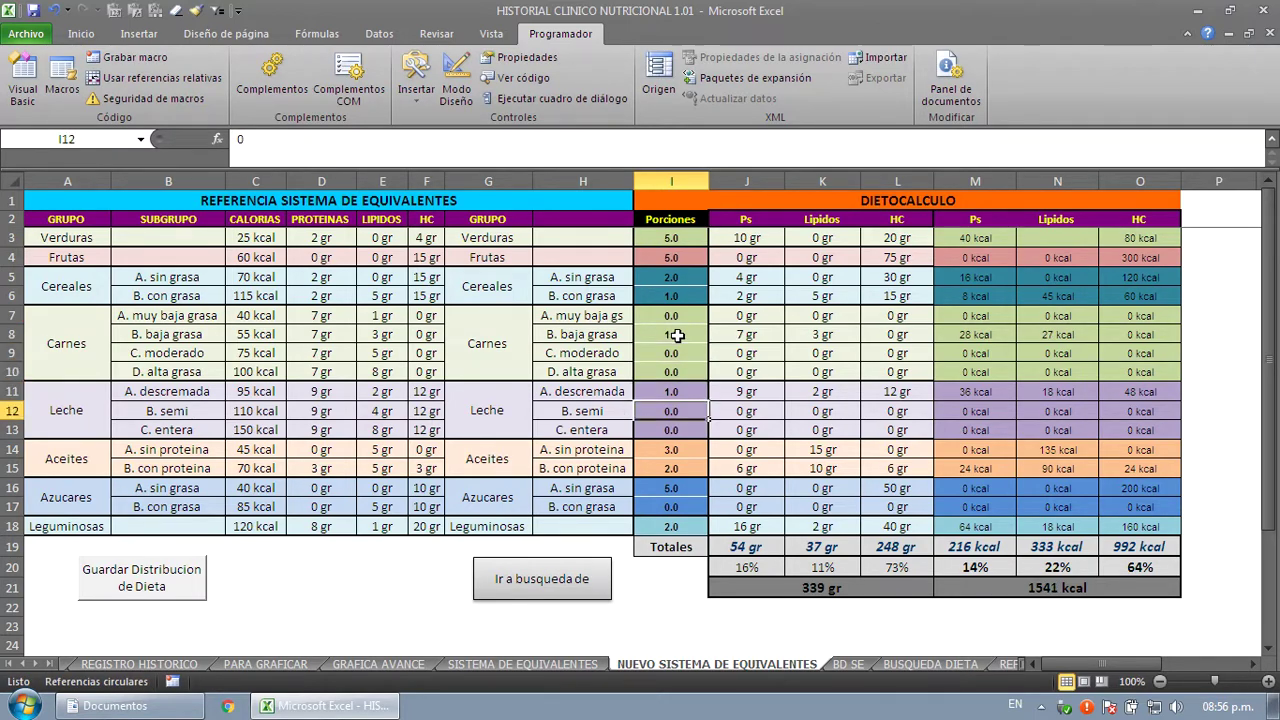
Step: Set B. semi to 0.5 portions and save the revised 1601 kcal diet
type("1")
key("Return")
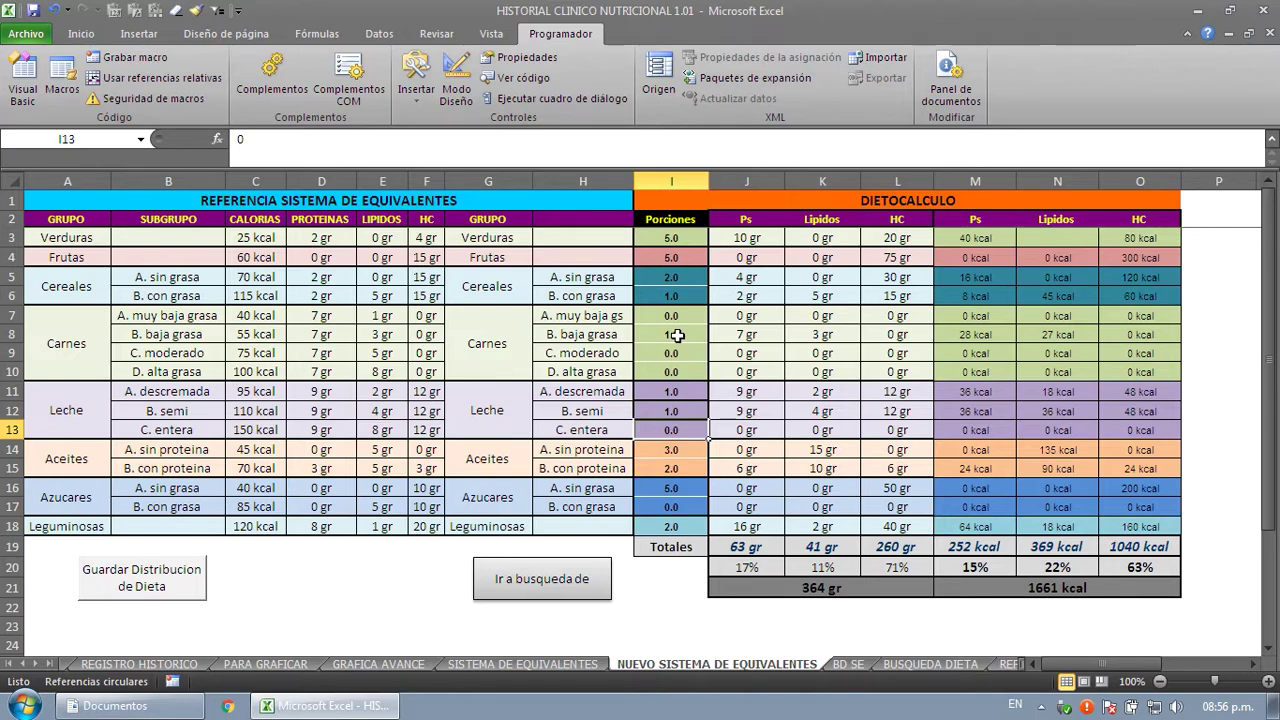
key("Up")
type("0.5")
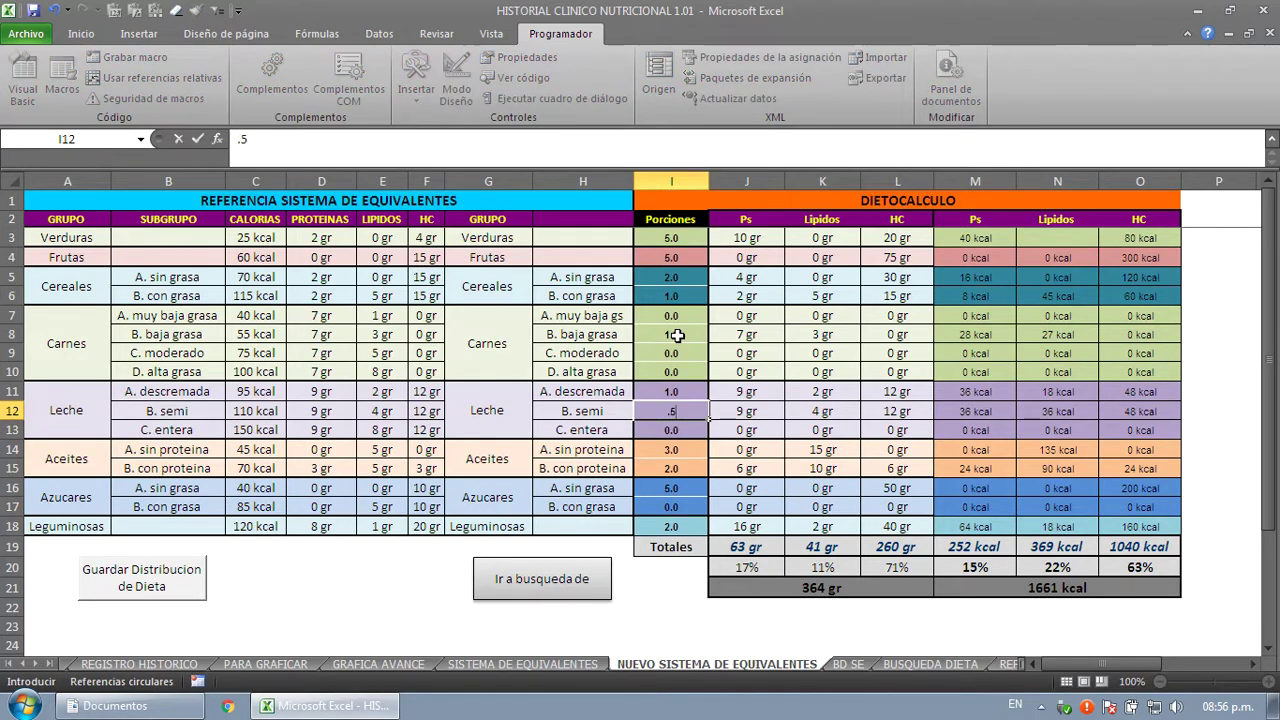
key("Tab")
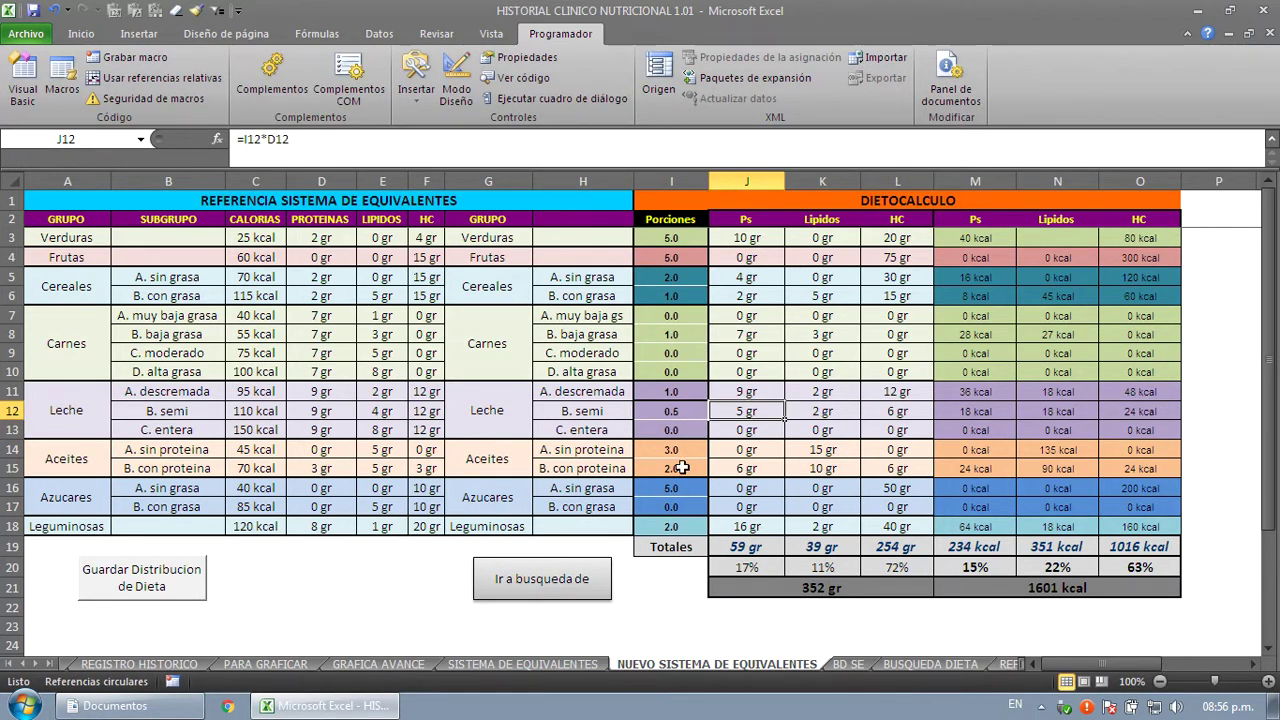
left_click(134, 586)
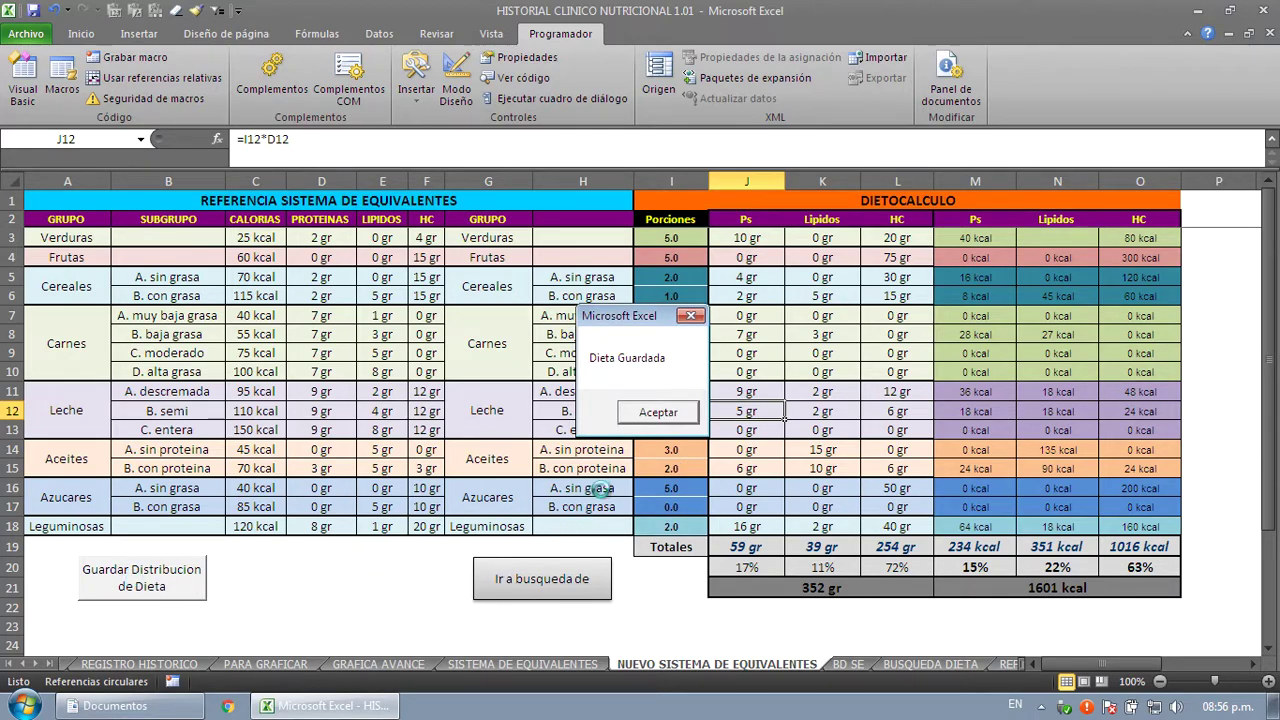
left_click(660, 413)
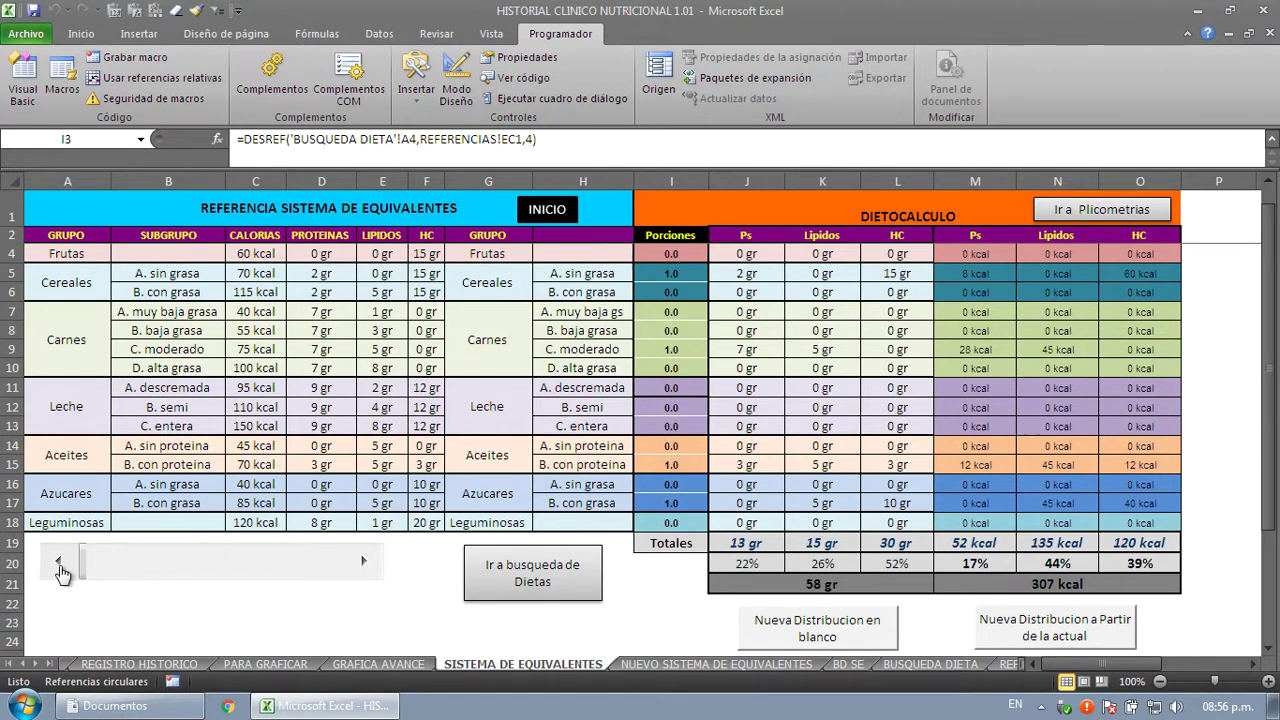
Step: Reopen the diet browser from INICIO and step back through saved diets to the 1601 kcal one
left_click(553, 577)
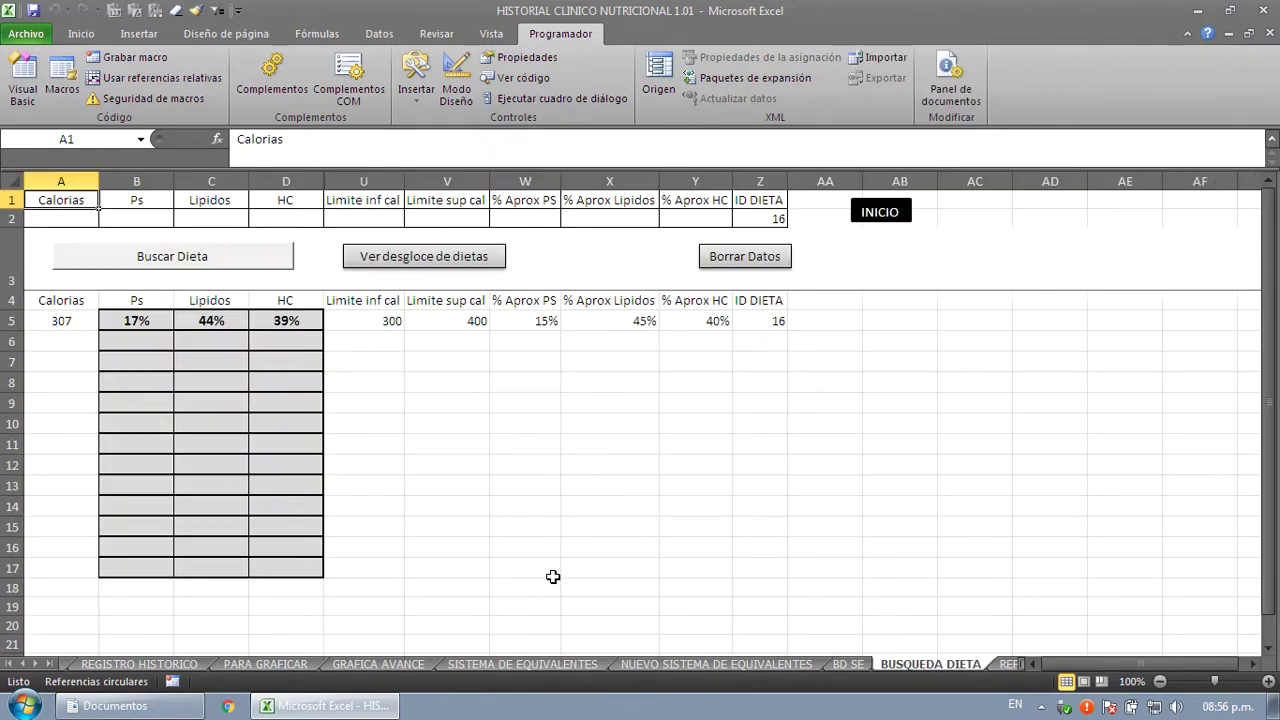
left_click(879, 215)
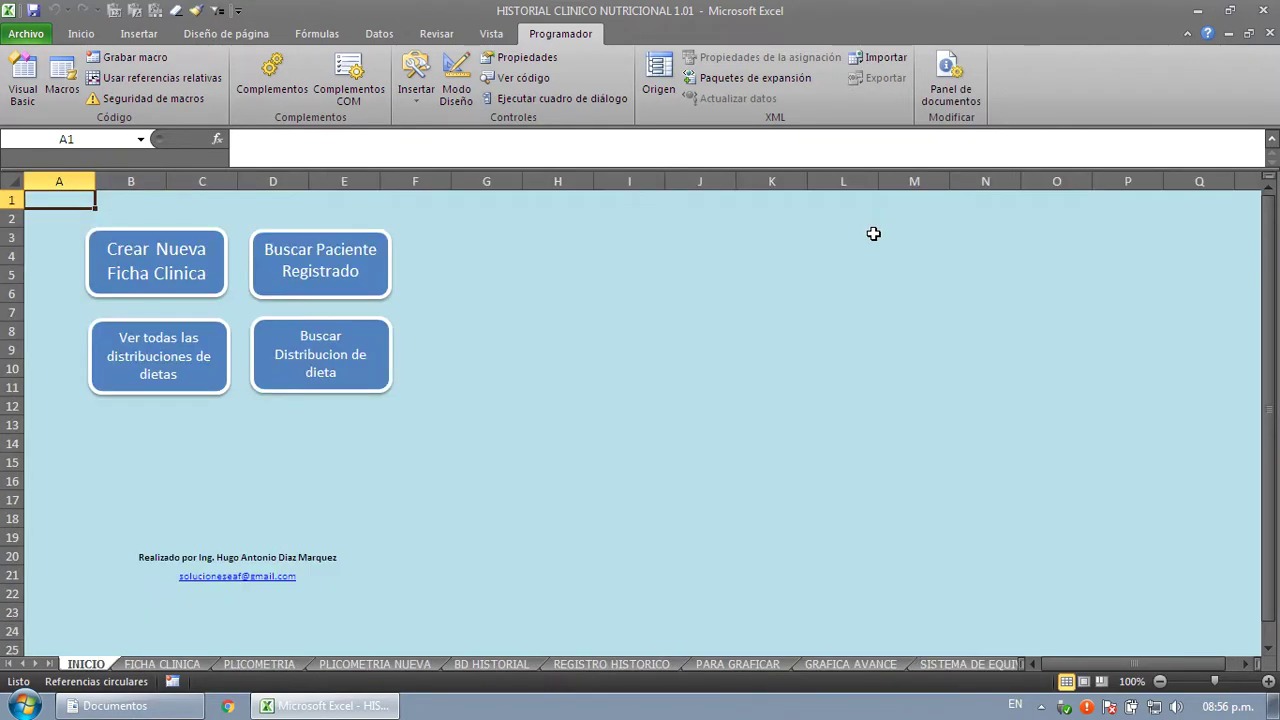
left_click(136, 366)
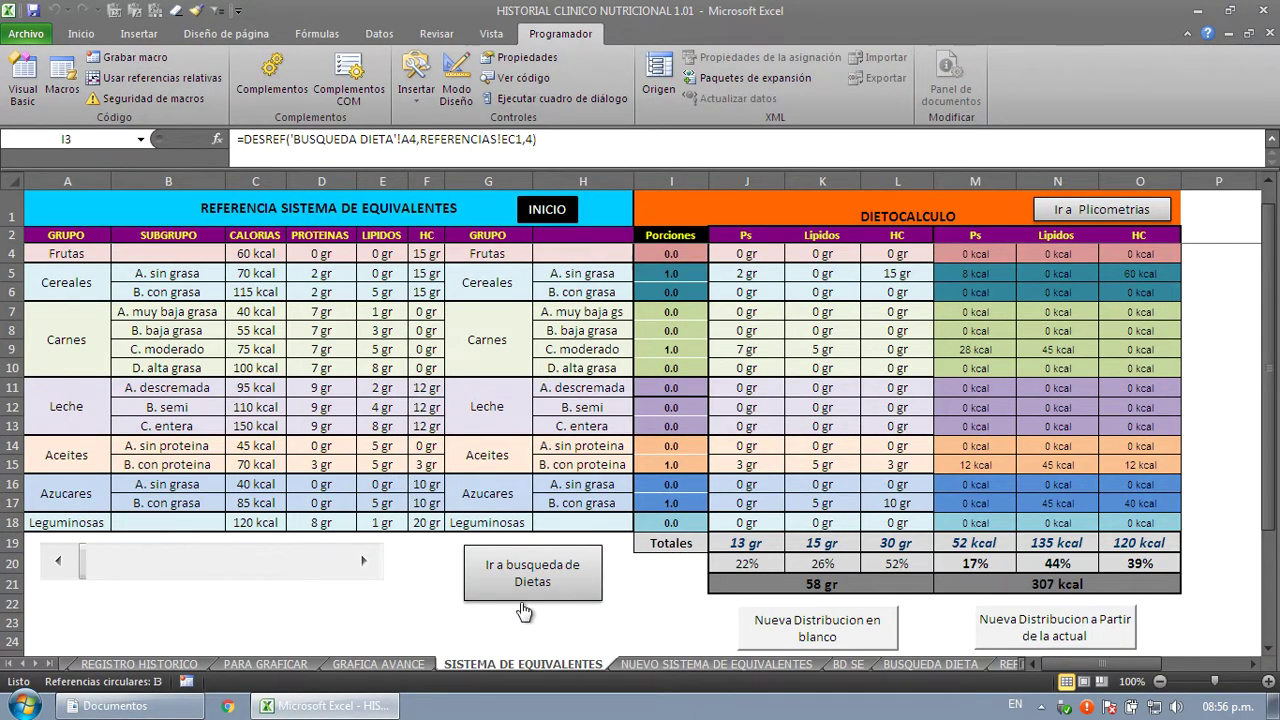
left_click(364, 566)
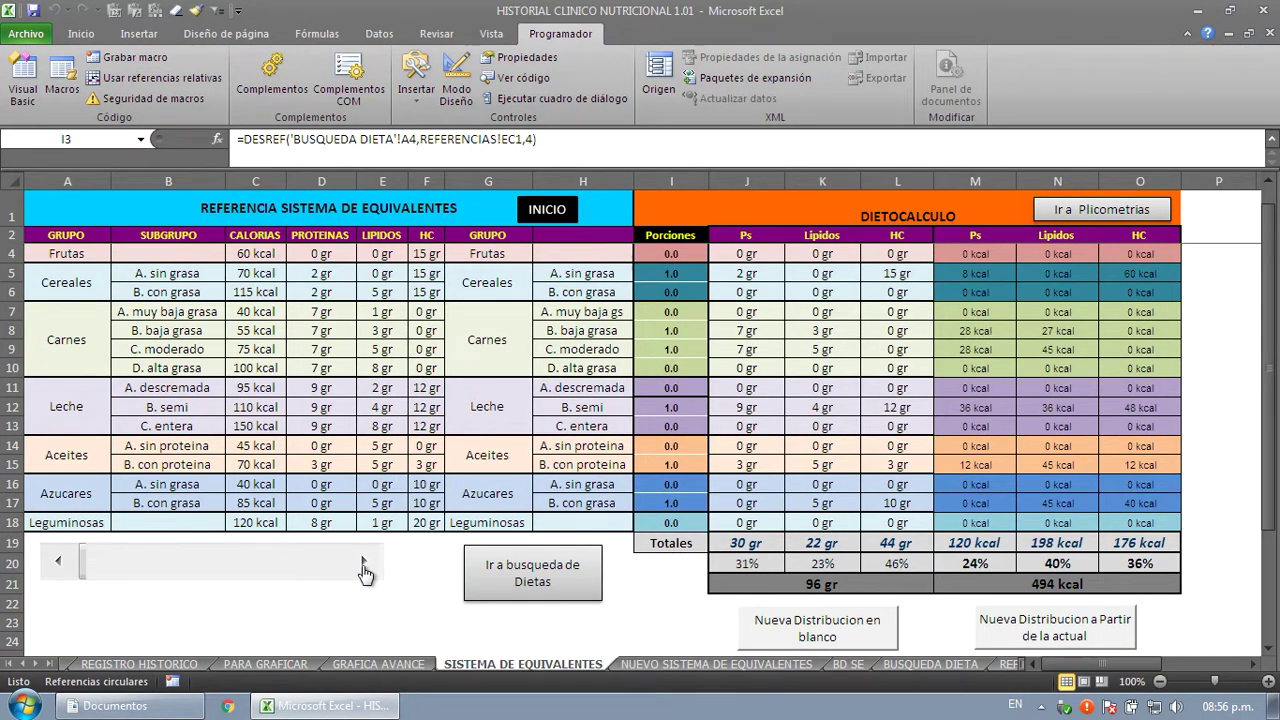
left_click(364, 566)
left_click(364, 566)
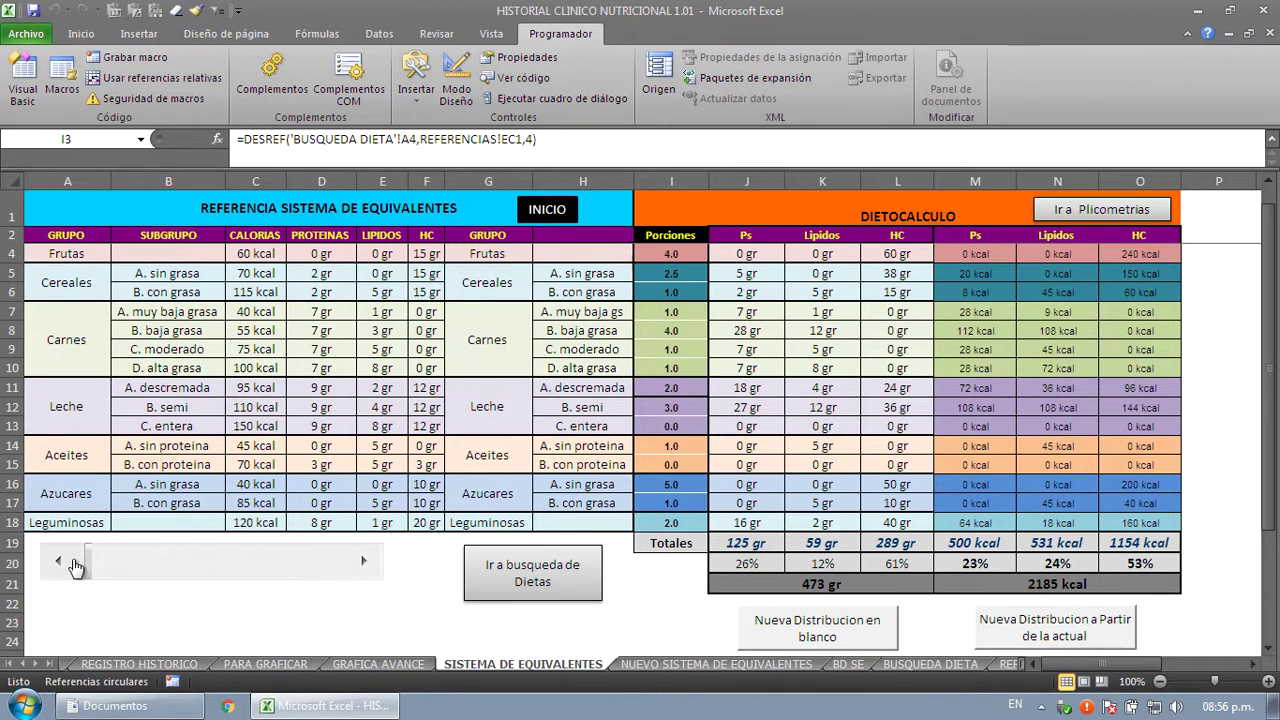
left_click(76, 566)
left_click(76, 566)
left_click(76, 566)
left_click(76, 566)
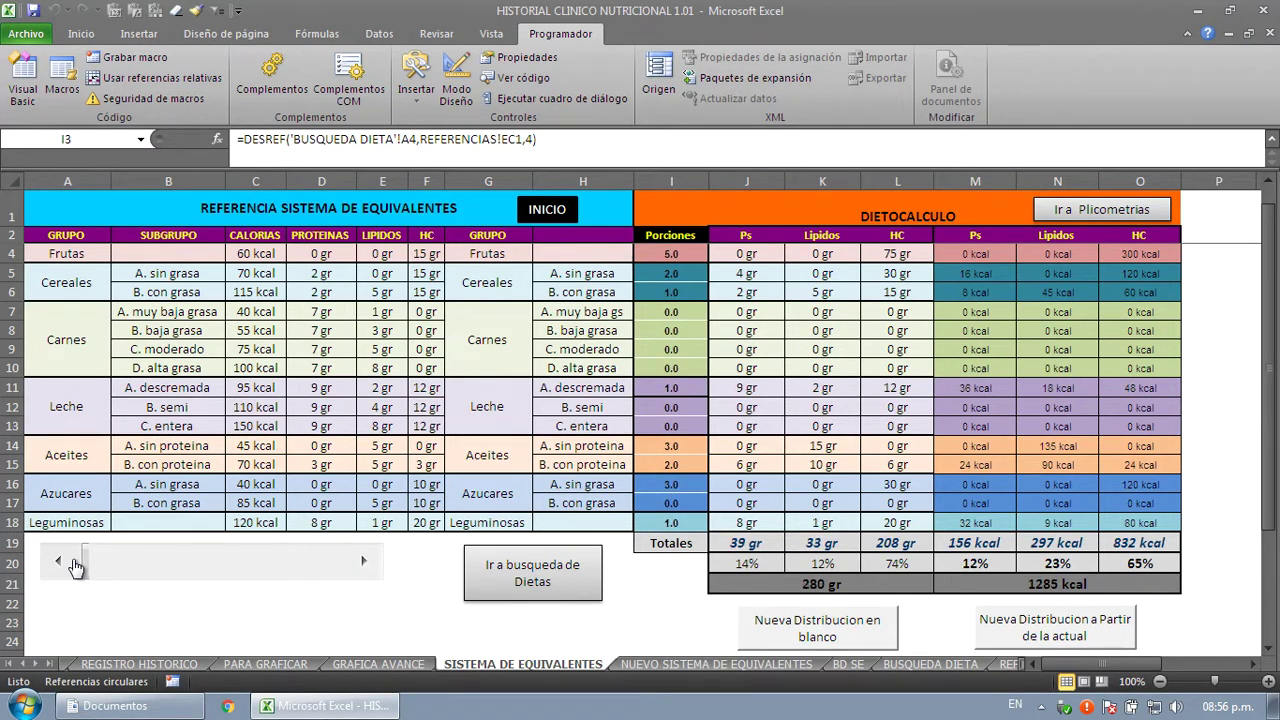
left_click(76, 566)
left_click(76, 566)
left_click(76, 566)
left_click(76, 566)
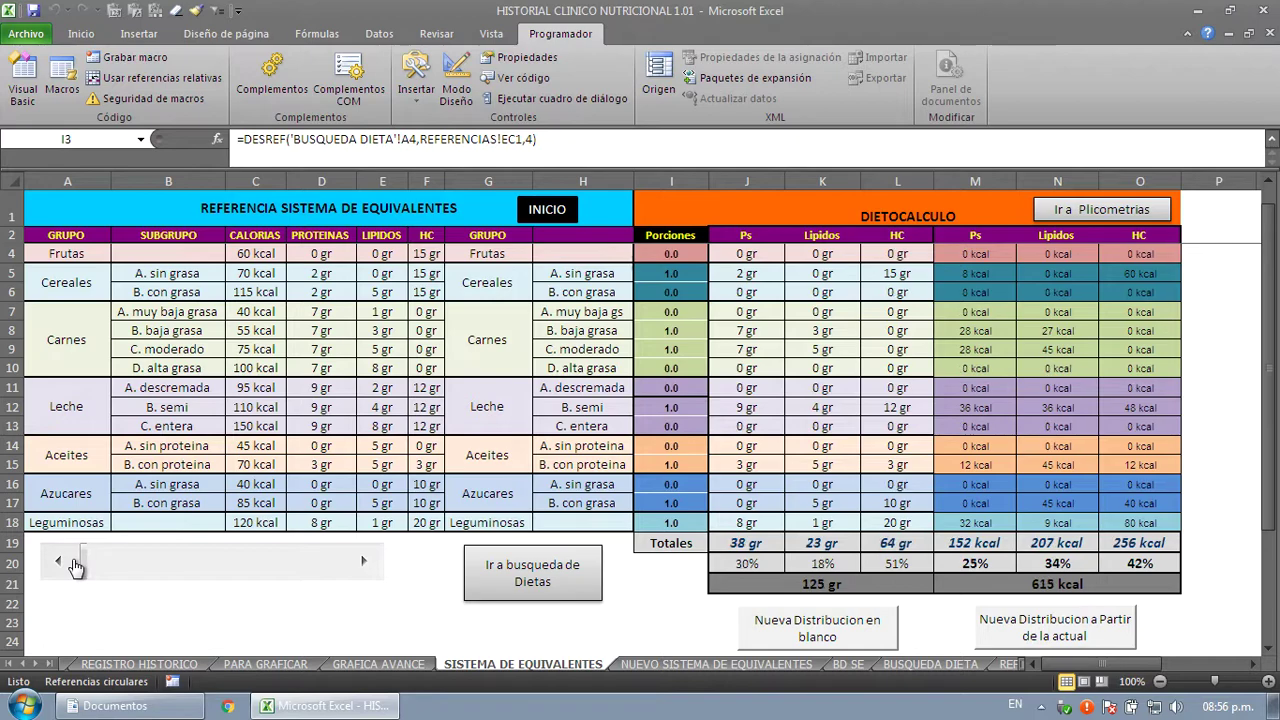
left_click(76, 566)
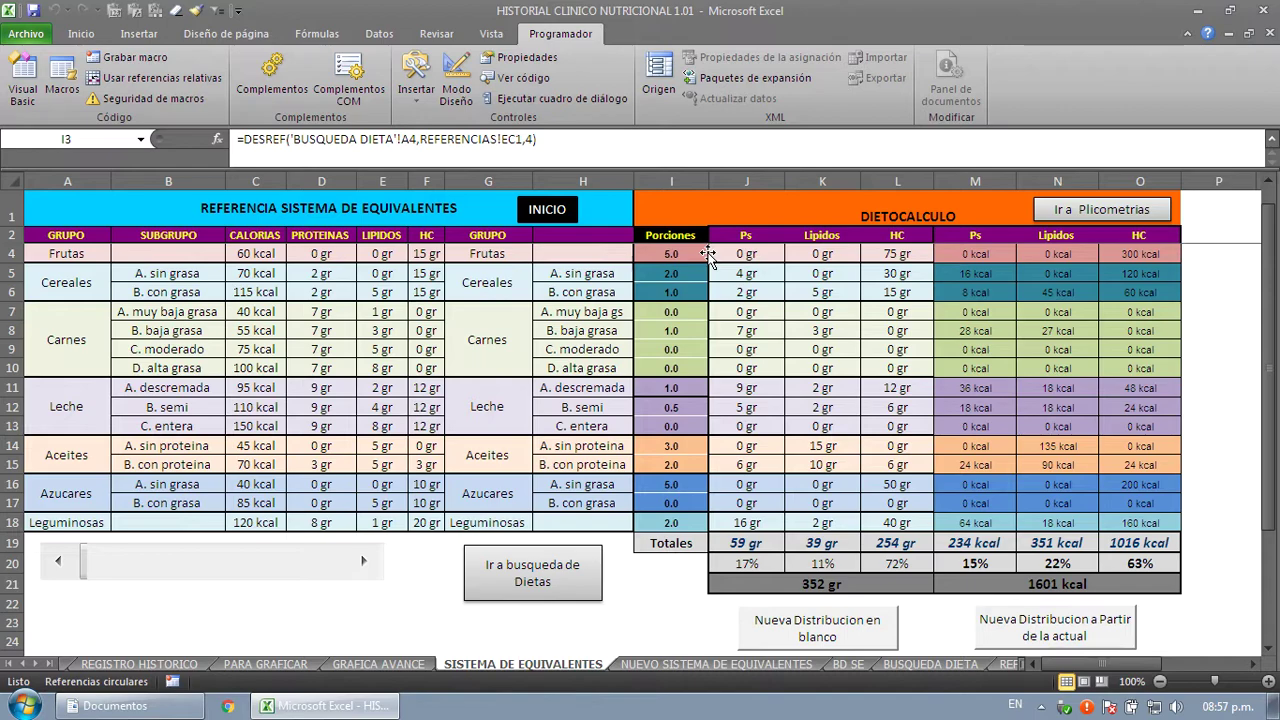
Step: Reopen the diet browser and step forward to the 252 gr, 1268 kcal diet
left_click(663, 254)
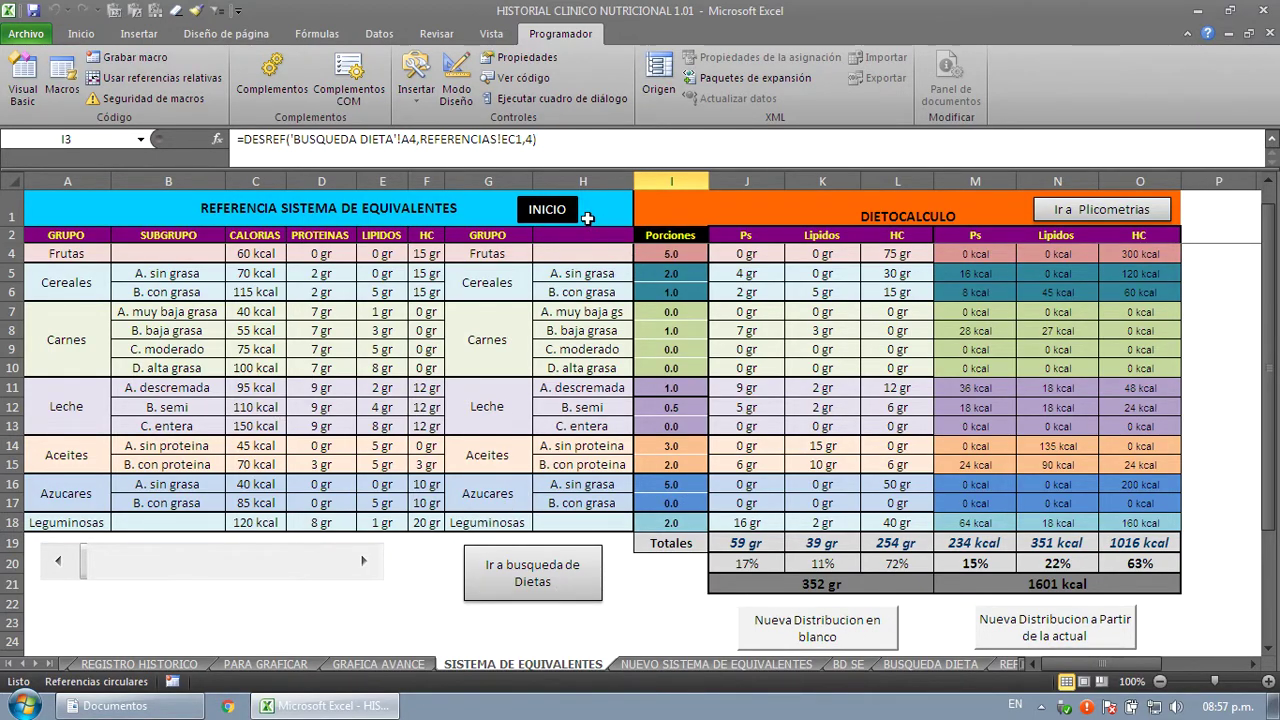
left_click(553, 210)
left_click(172, 344)
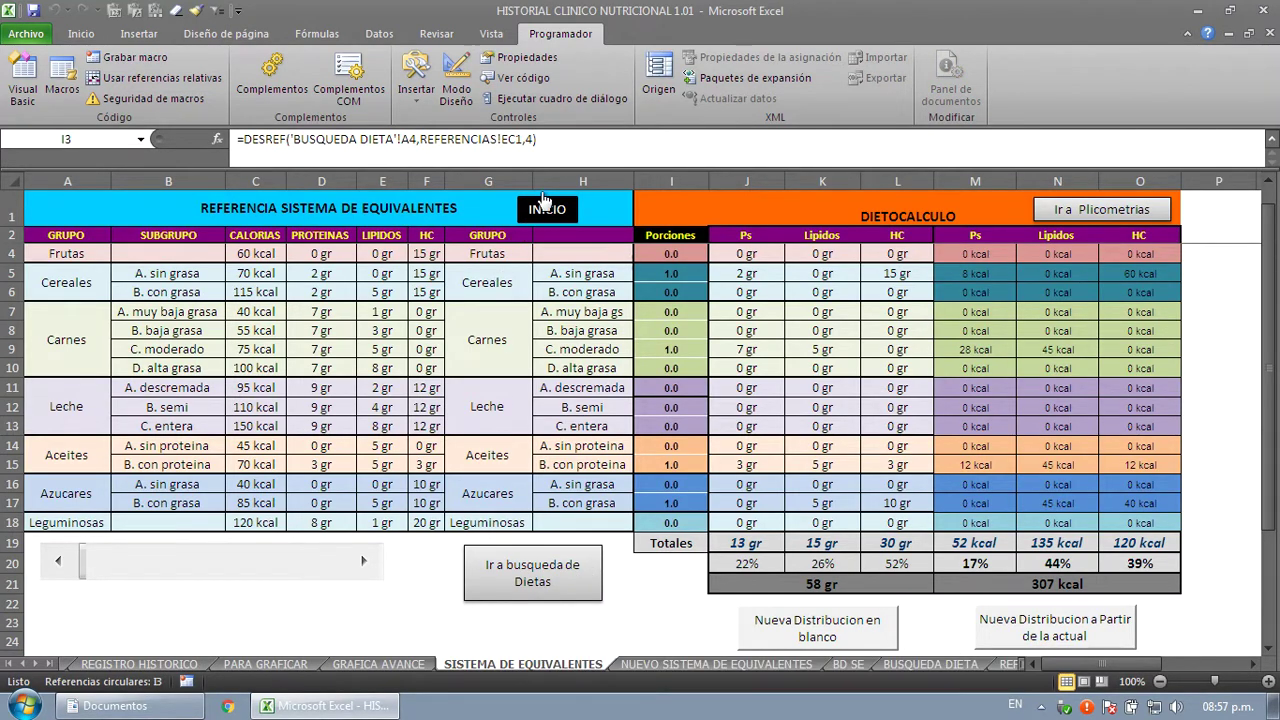
left_click(545, 205)
left_click(126, 338)
left_click(365, 575)
left_click(60, 568)
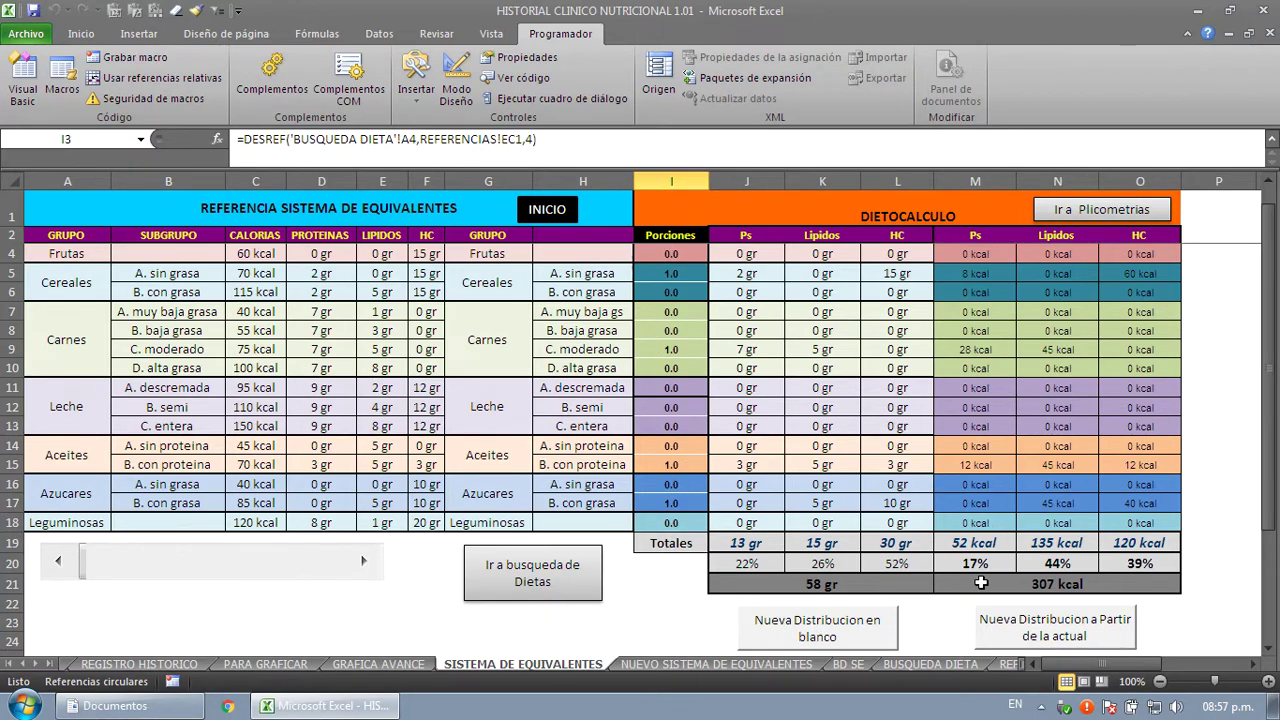
left_click(365, 568)
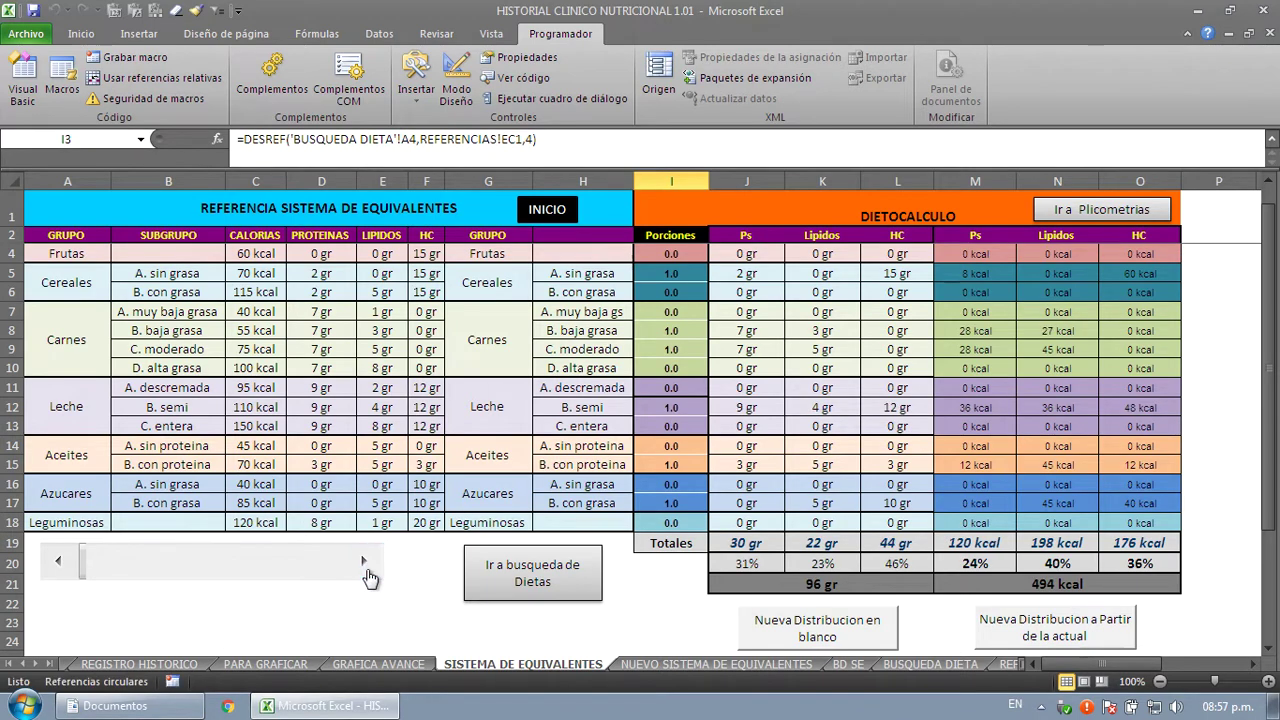
left_click(365, 568)
left_click(365, 568)
left_click(365, 568)
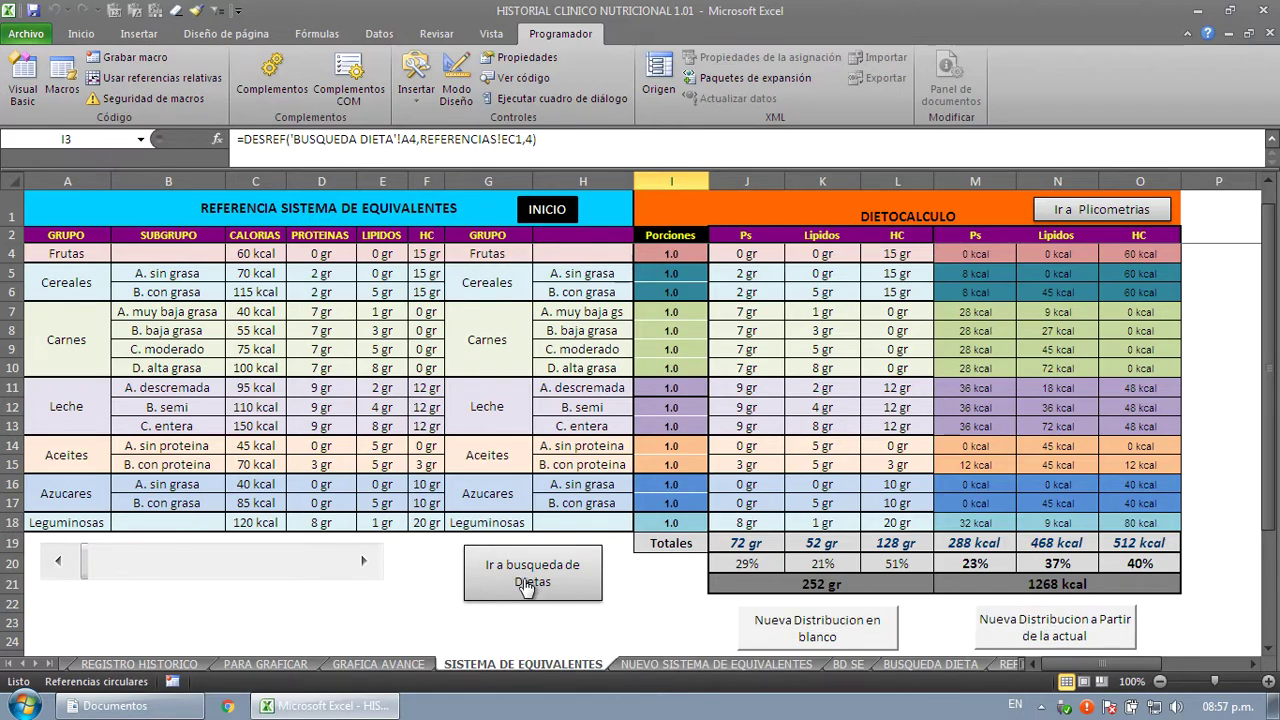
Step: Open the diet distribution search sheet and run the search with empty criteria to list all diets
left_click(522, 590)
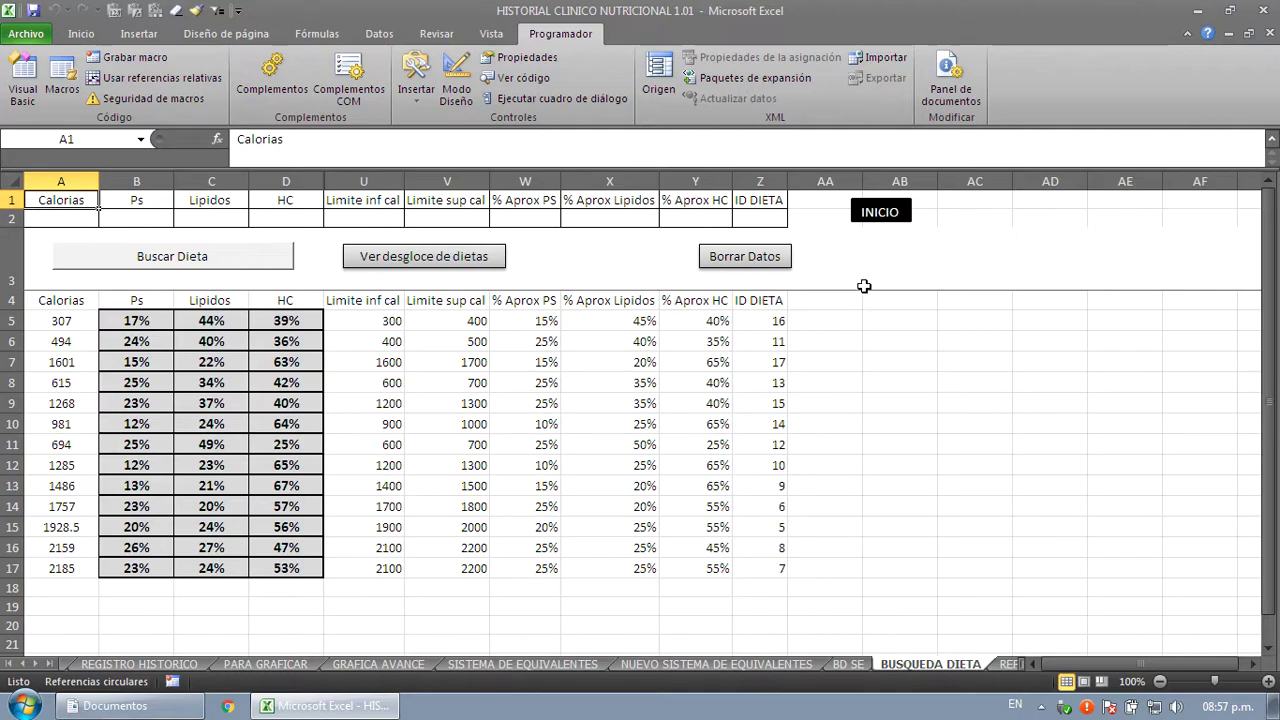
left_click(878, 222)
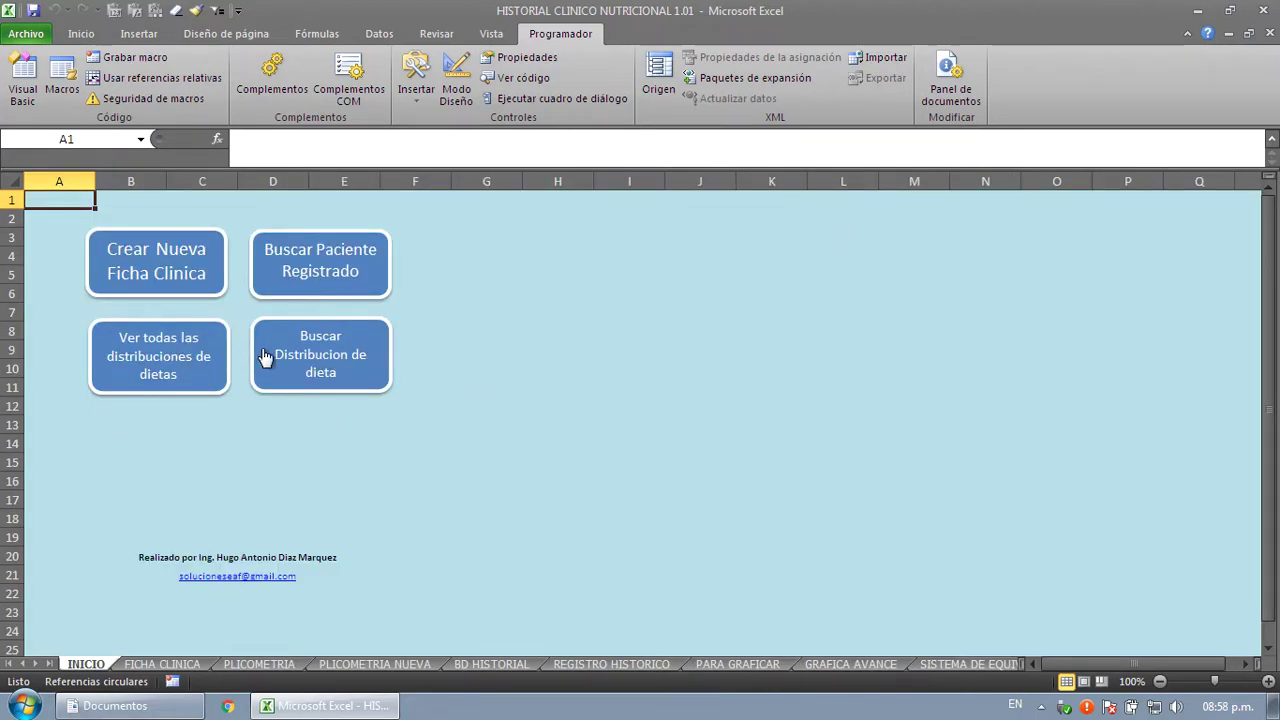
left_click(316, 379)
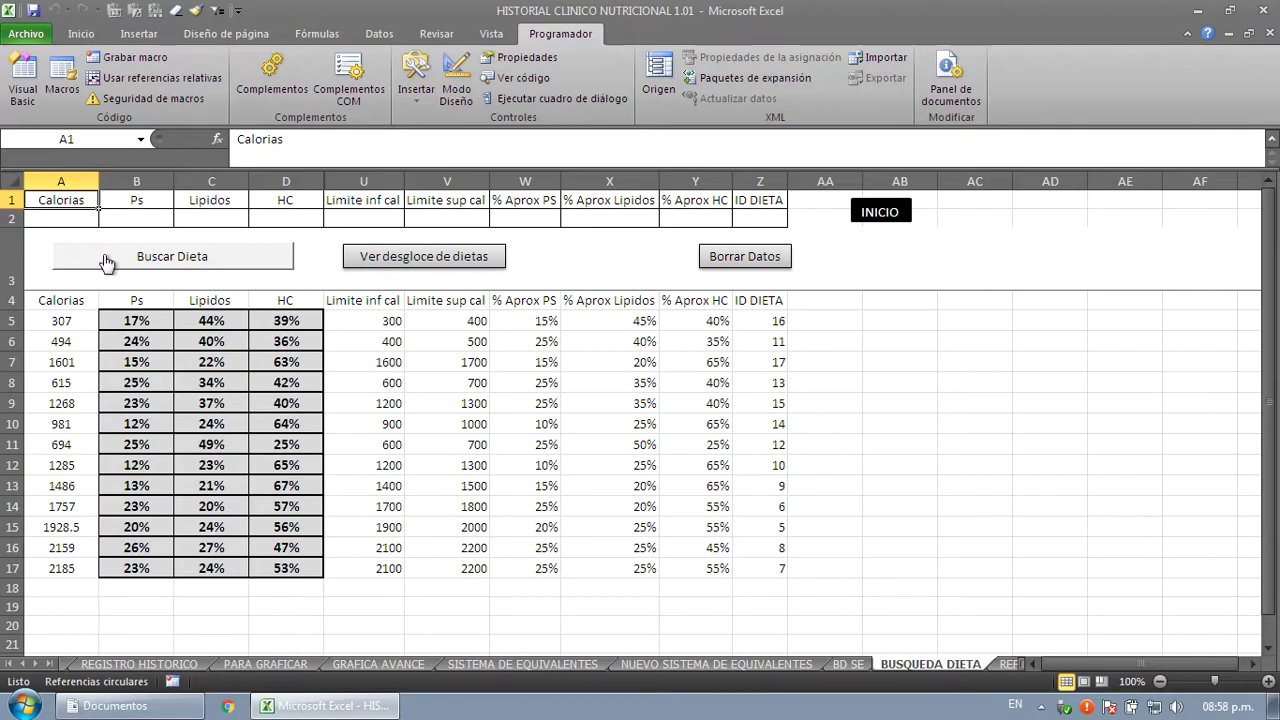
left_click(50, 216)
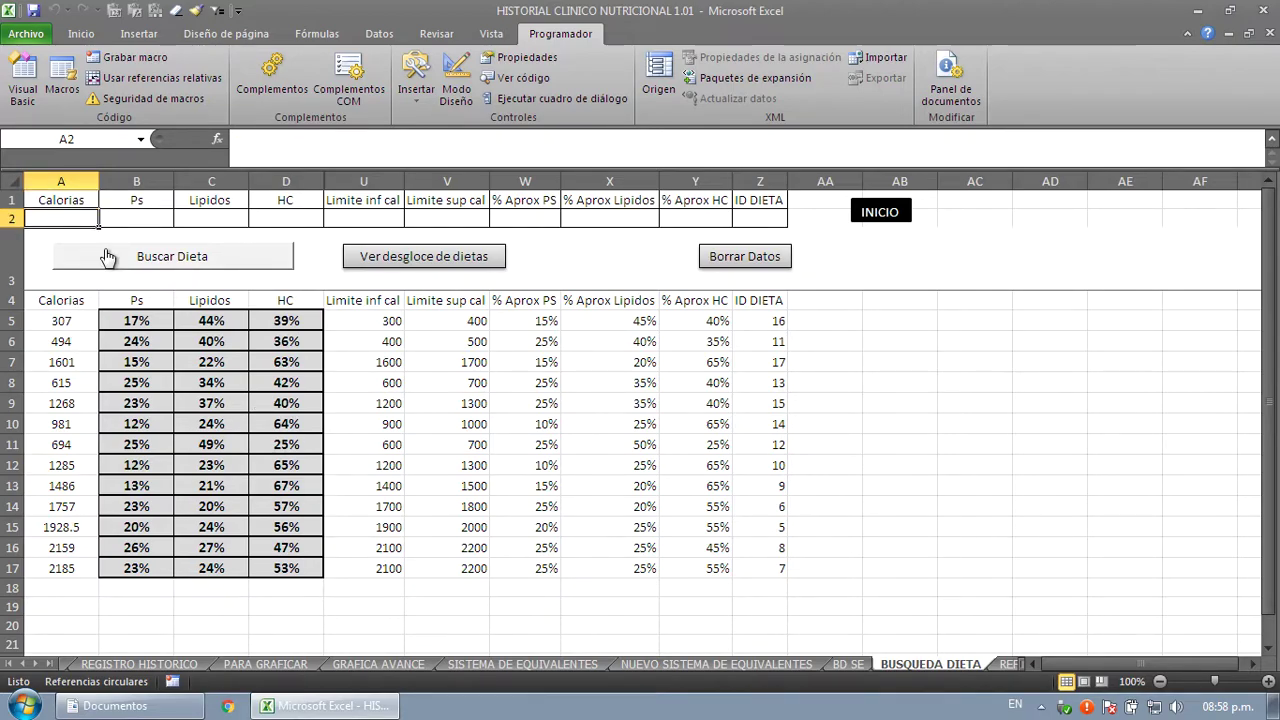
left_click(76, 221)
left_click_drag(76, 221, 759, 225)
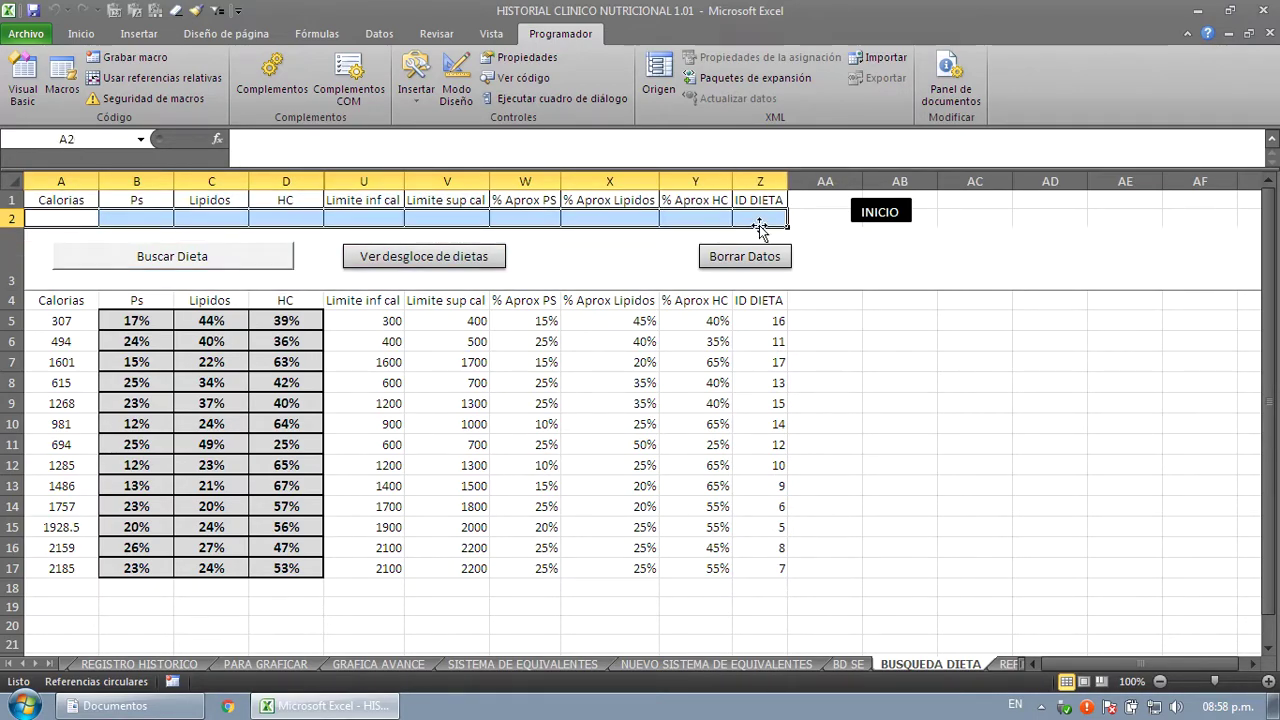
left_click(60, 218)
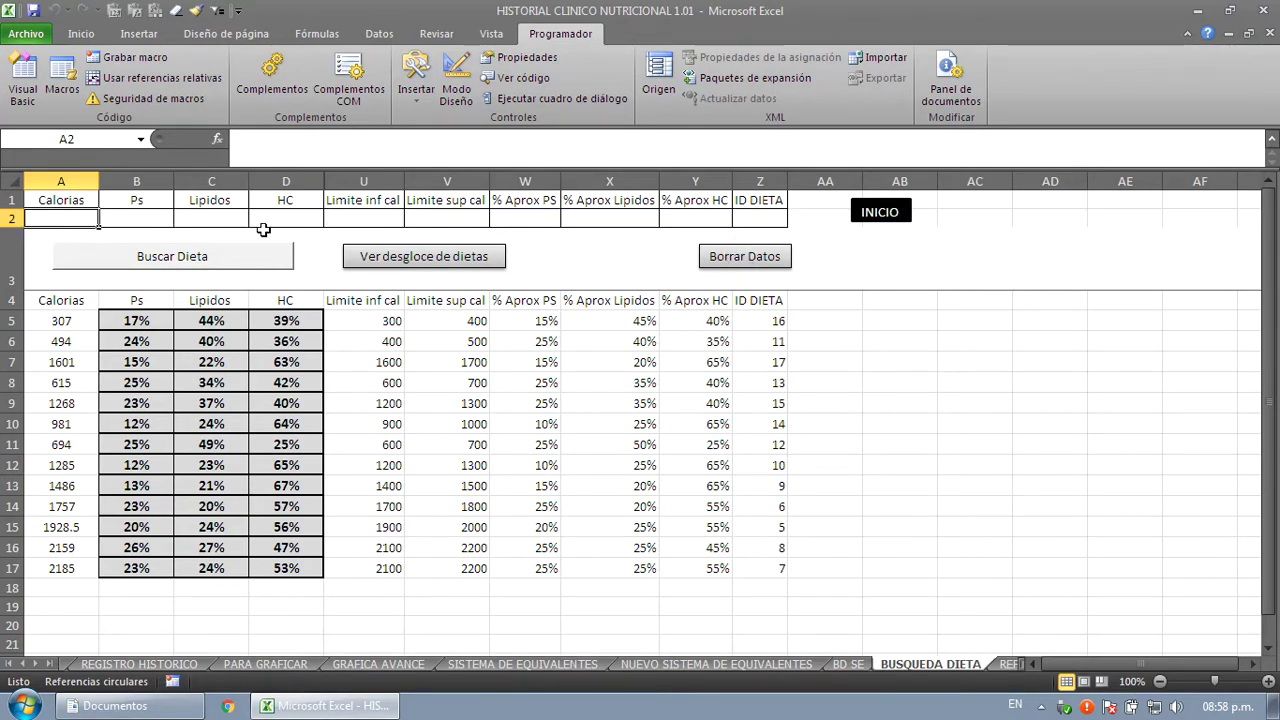
left_click(232, 262)
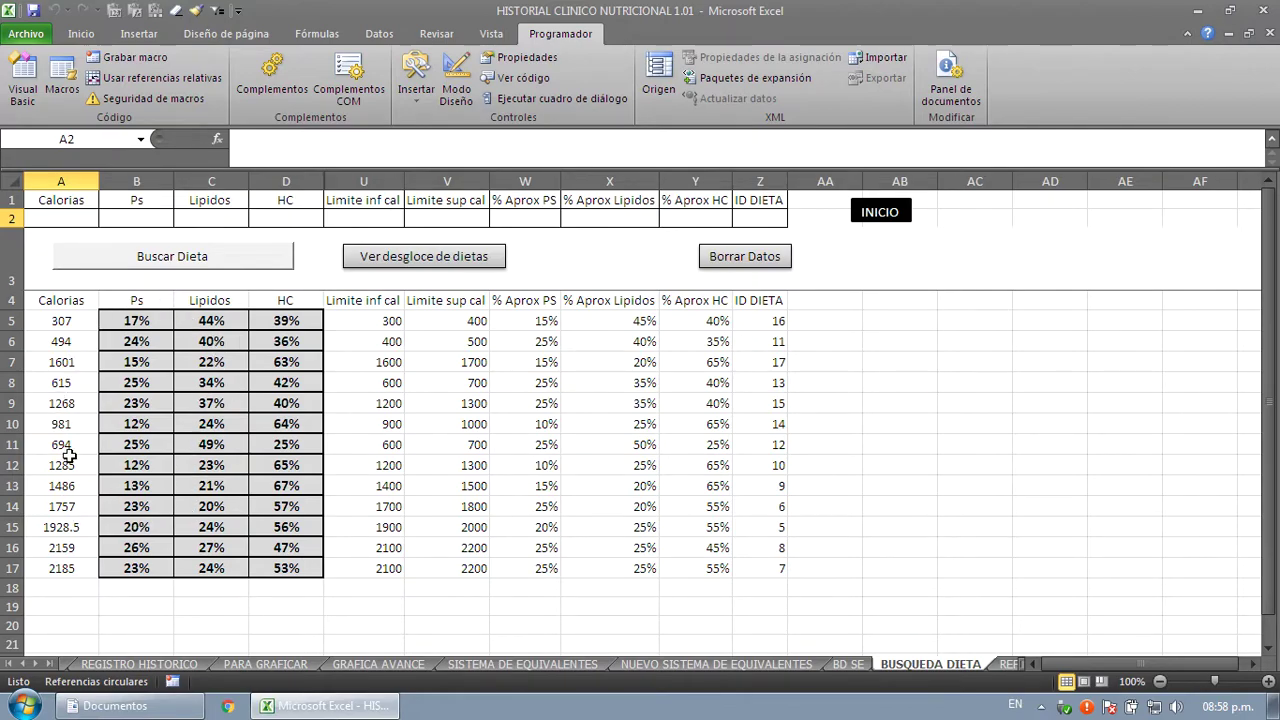
Step: Inspect the 1601-calorie diet entry and criteria row, then go to the registered-patient search
left_click(45, 366)
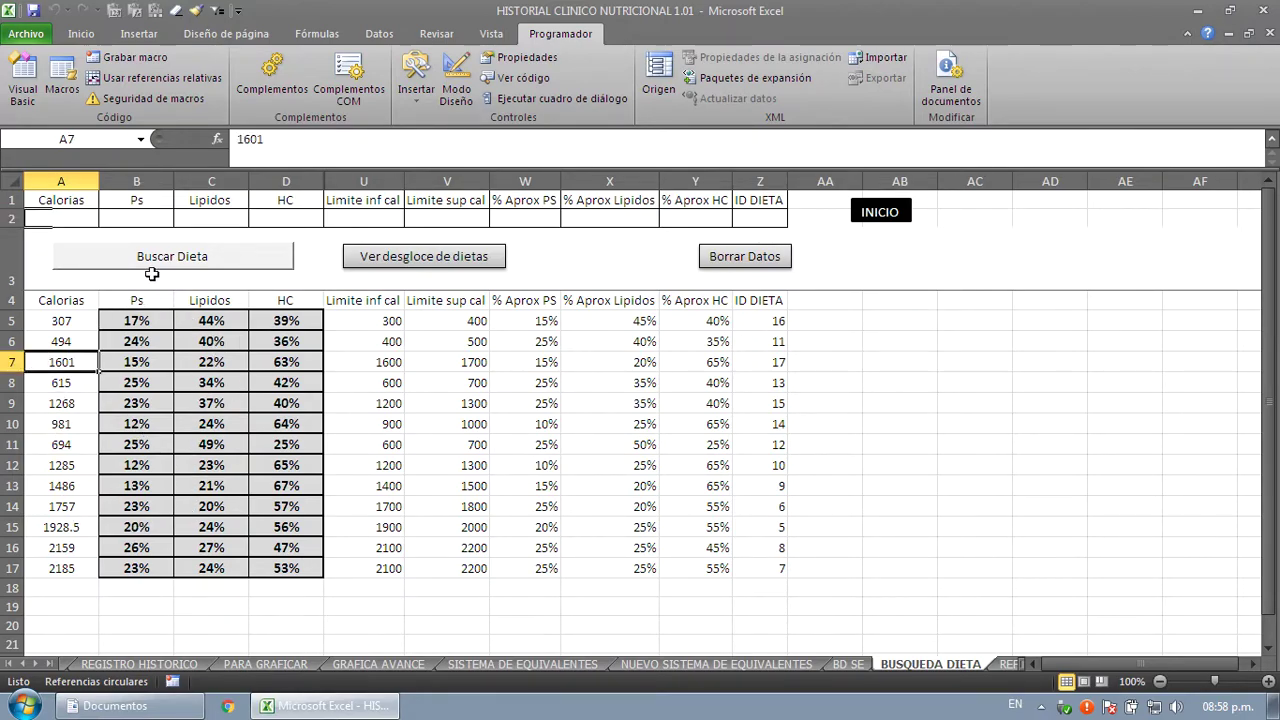
left_click_drag(51, 218, 729, 221)
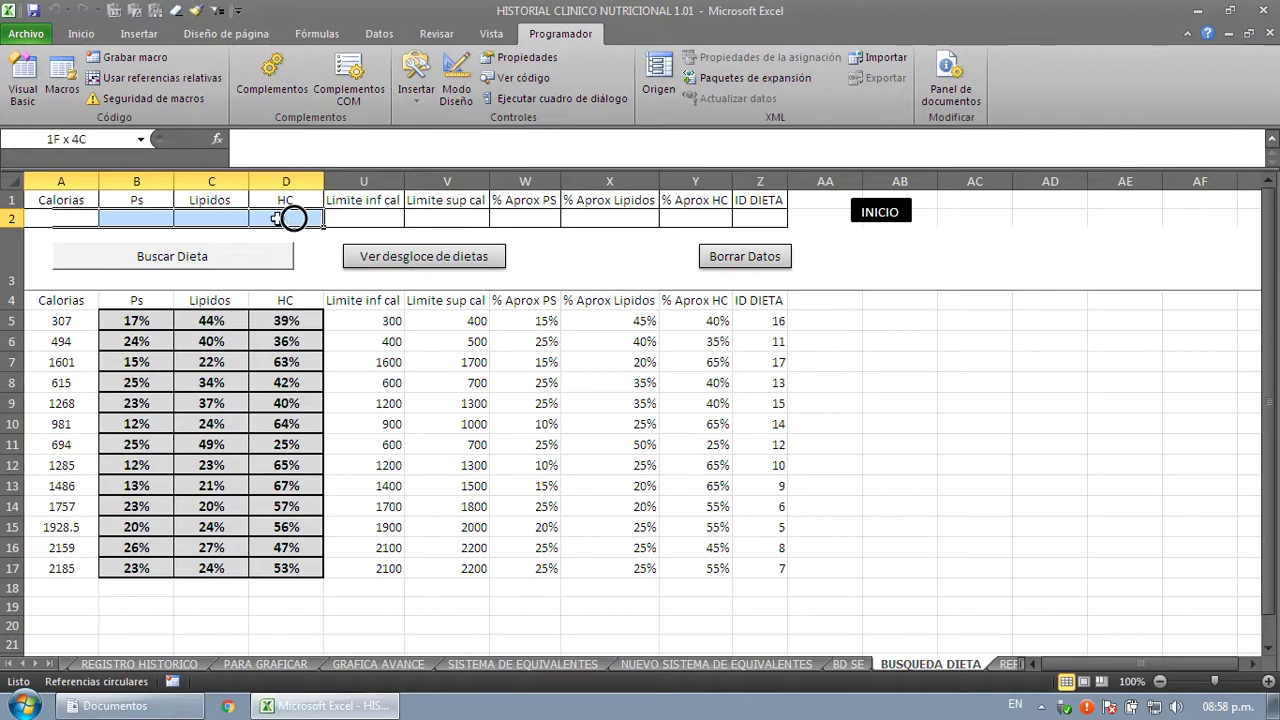
left_click(620, 218)
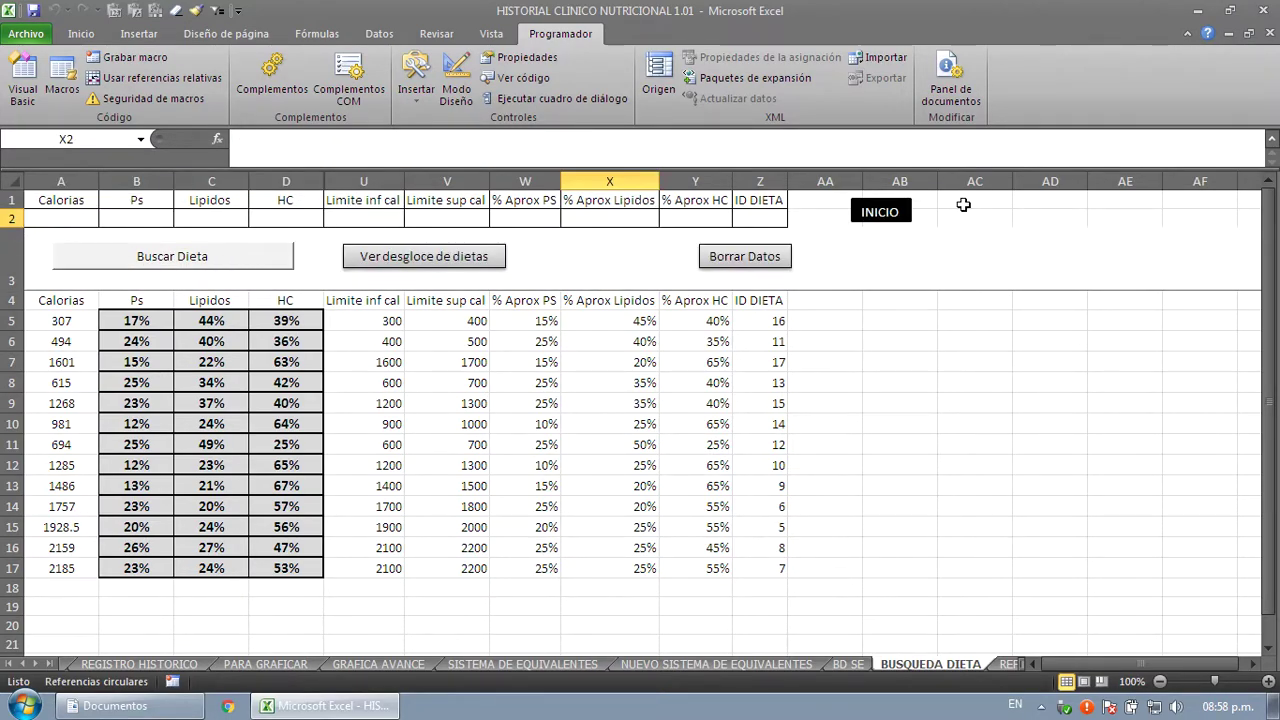
left_click(879, 218)
left_click(365, 285)
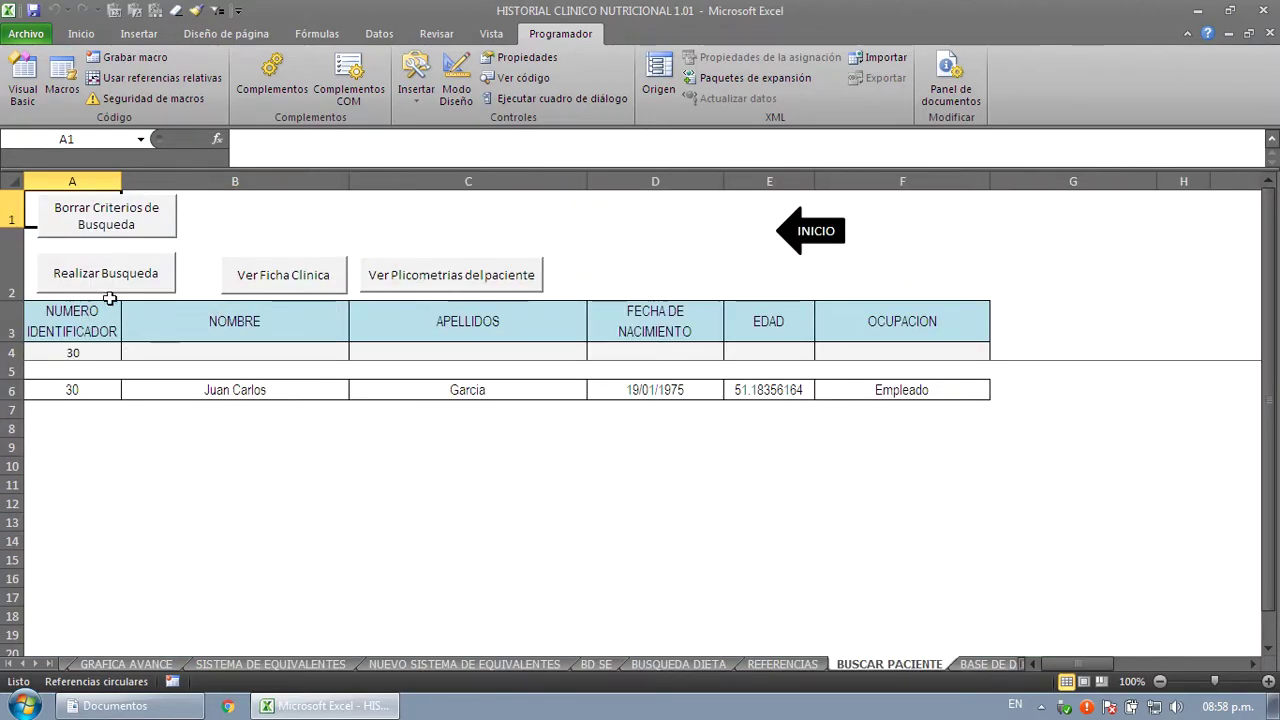
Step: Clear the patient criteria, run an empty search, dismiss the no-criteria warning, and return to INICIO
left_click(82, 233)
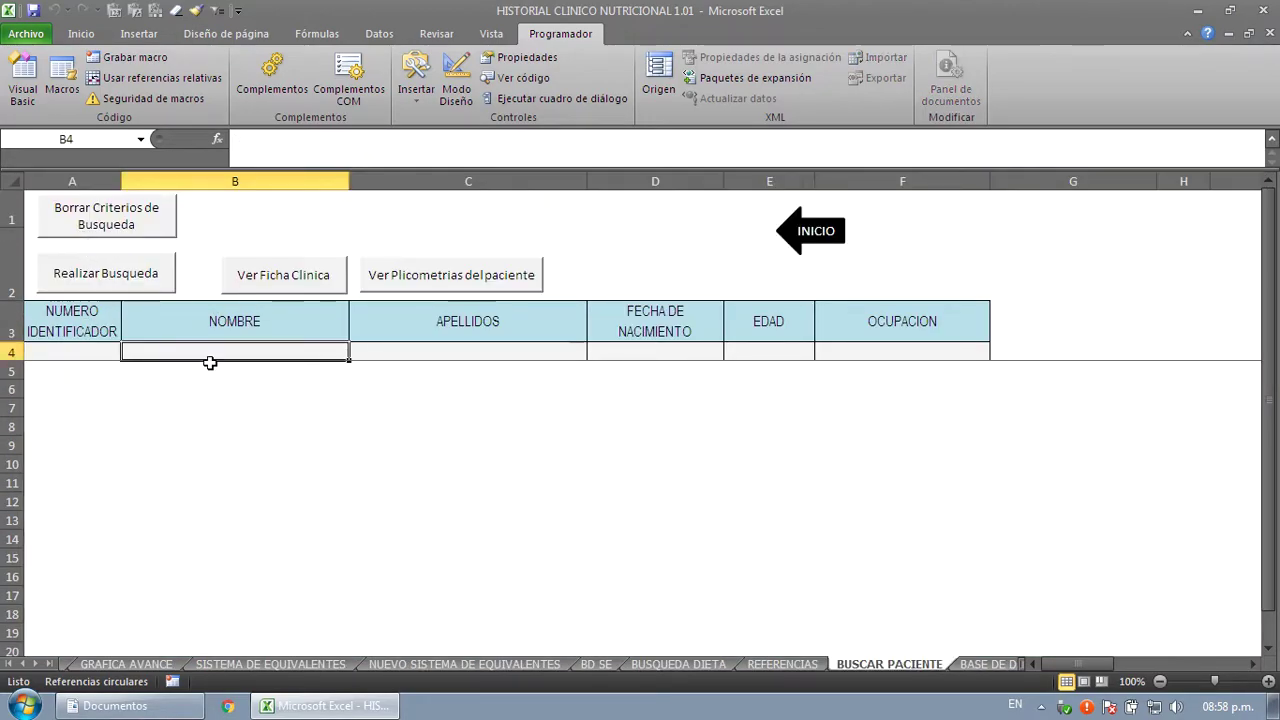
left_click(117, 288)
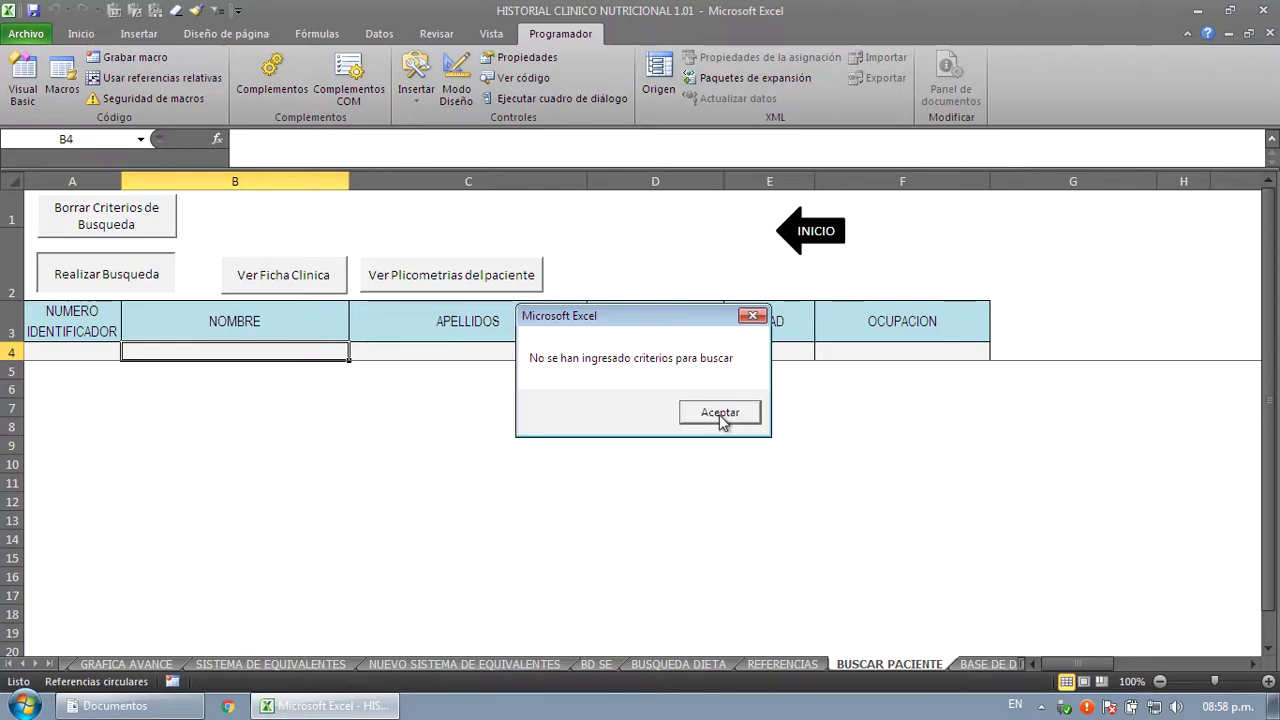
left_click(718, 413)
left_click(805, 238)
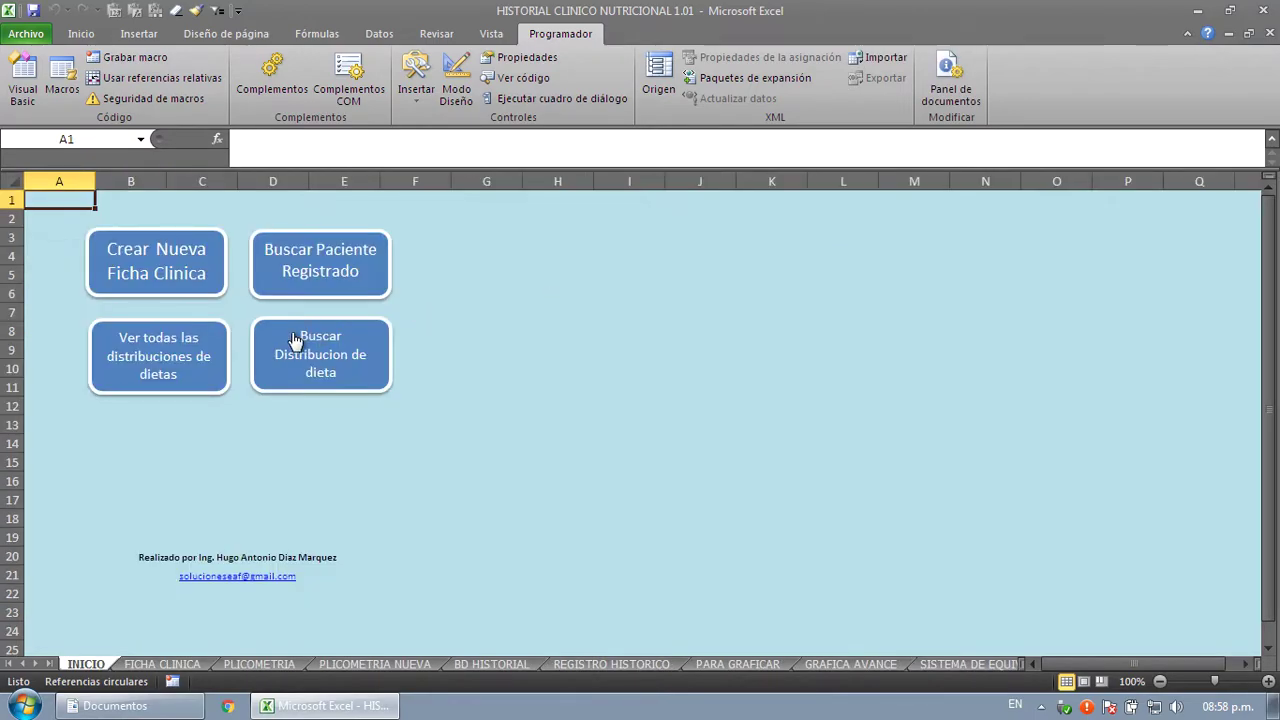
Step: Open BUSQUEDA DIETA and inspect the criteria row, the column Z diet IDs and calorie values
left_click(327, 366)
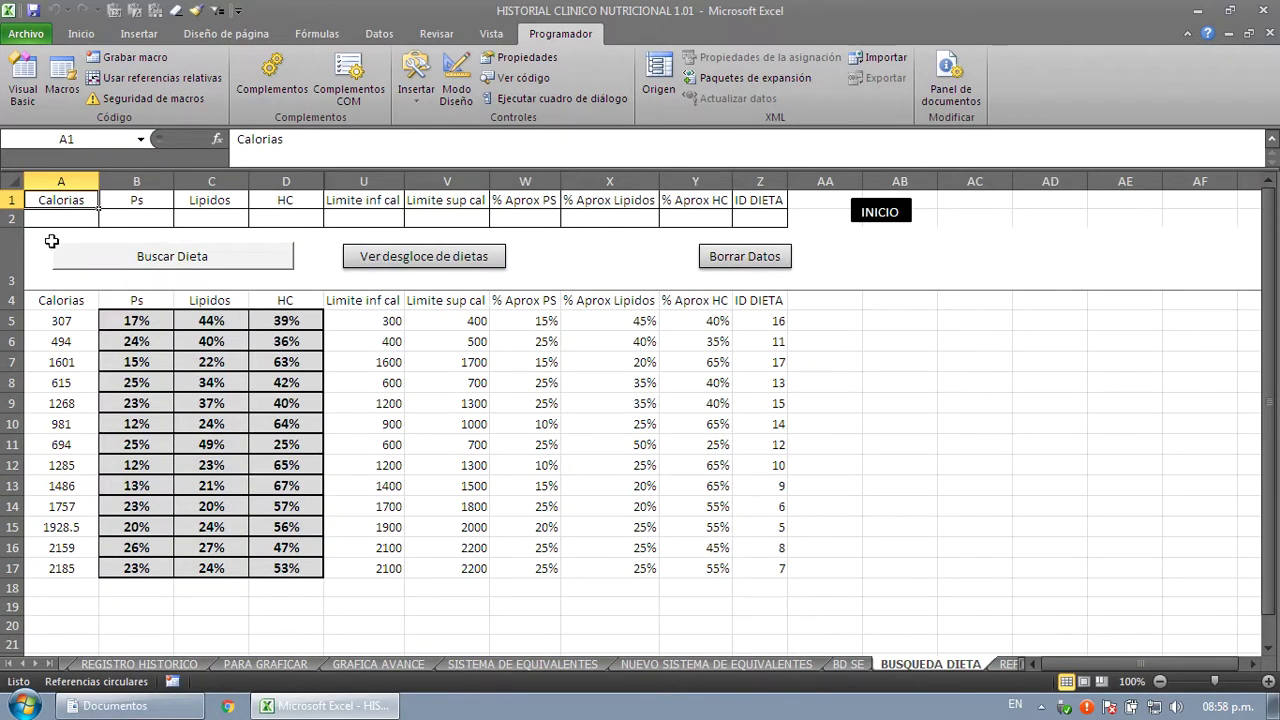
left_click_drag(50, 218, 758, 221)
left_click(246, 218)
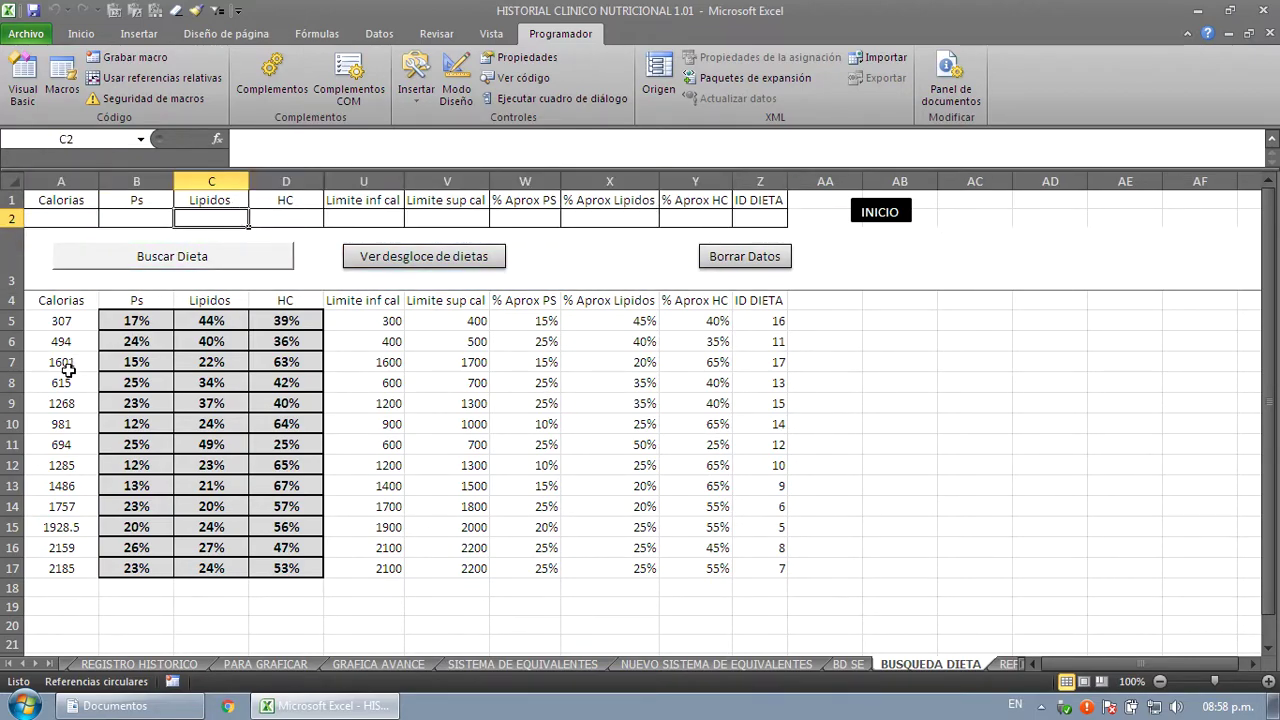
left_click(780, 360)
left_click(783, 442)
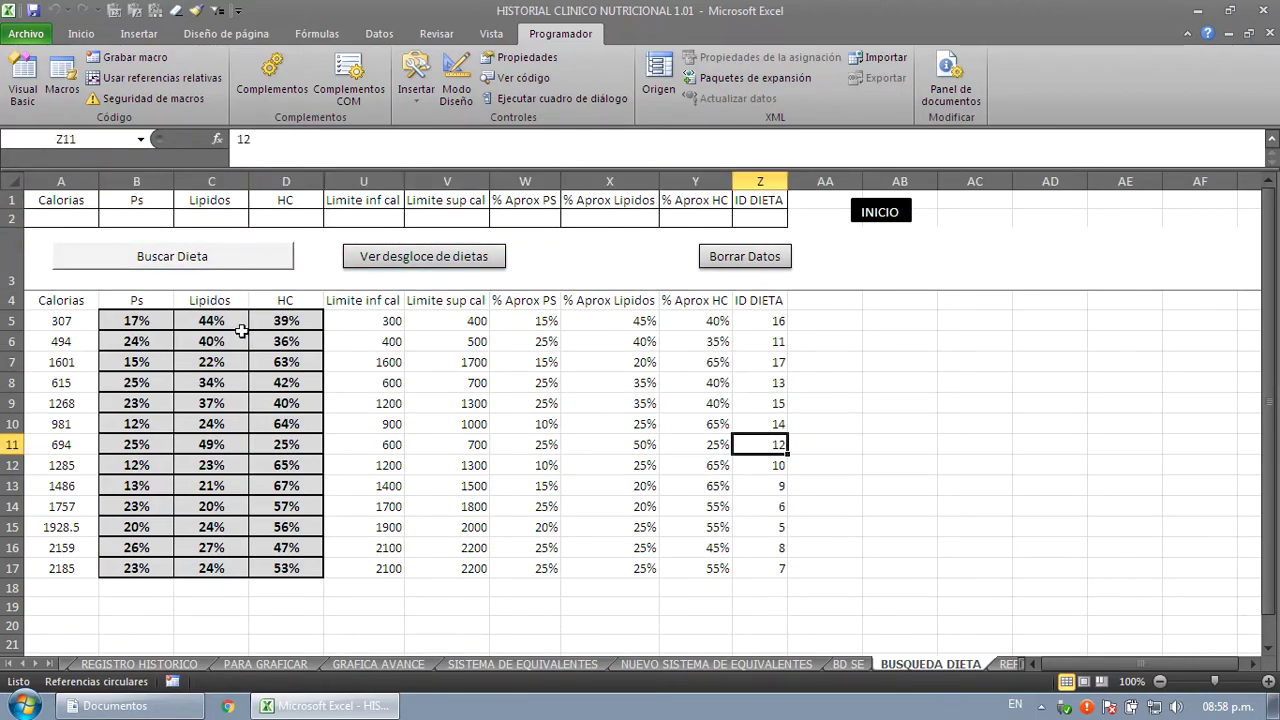
left_click(50, 321)
left_click(50, 382)
left_click_drag(55, 403, 55, 424)
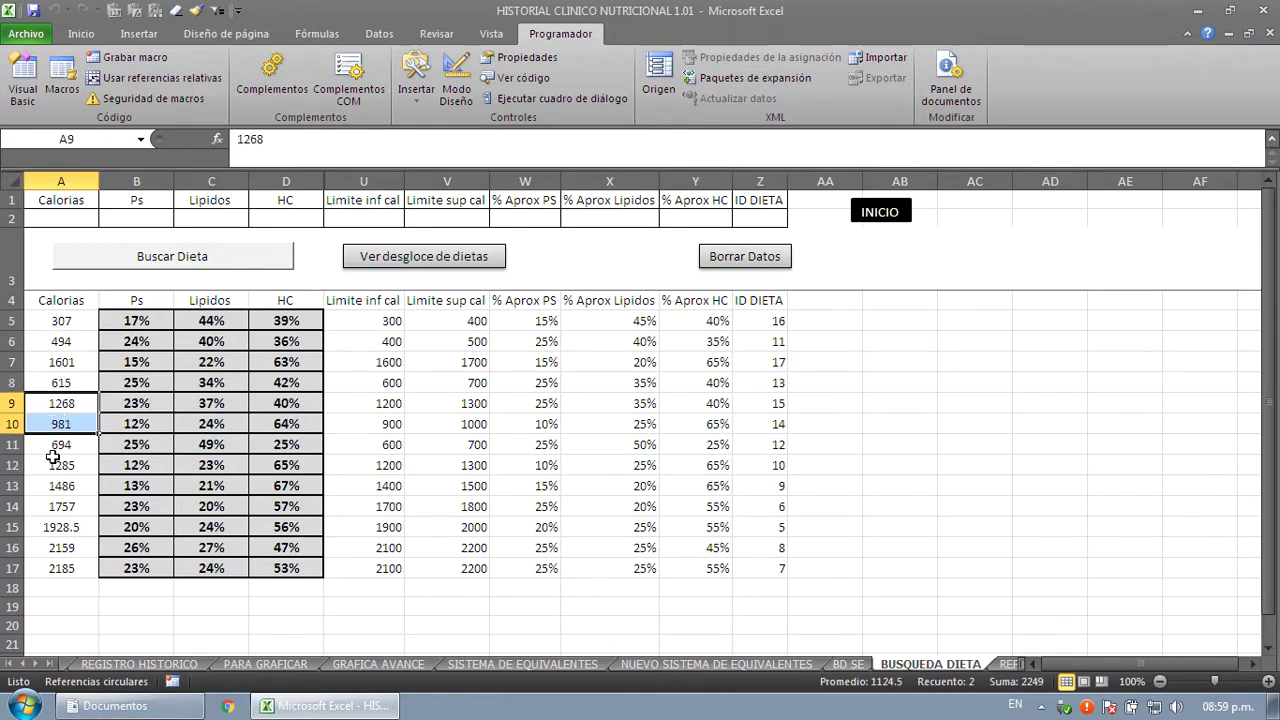
Step: Review the Calorias, Ps, Lipidos and HC criterion cells A2–D2, ending on A2
left_click(43, 216)
left_click(63, 319)
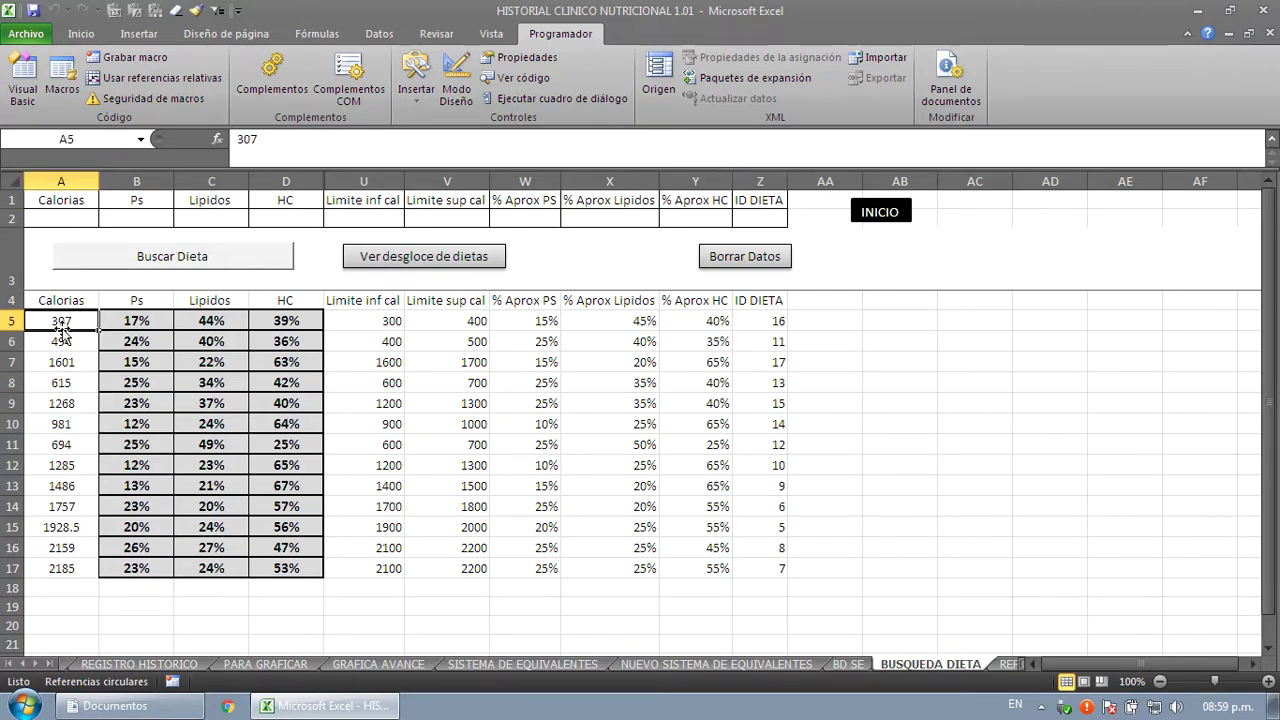
left_click(63, 214)
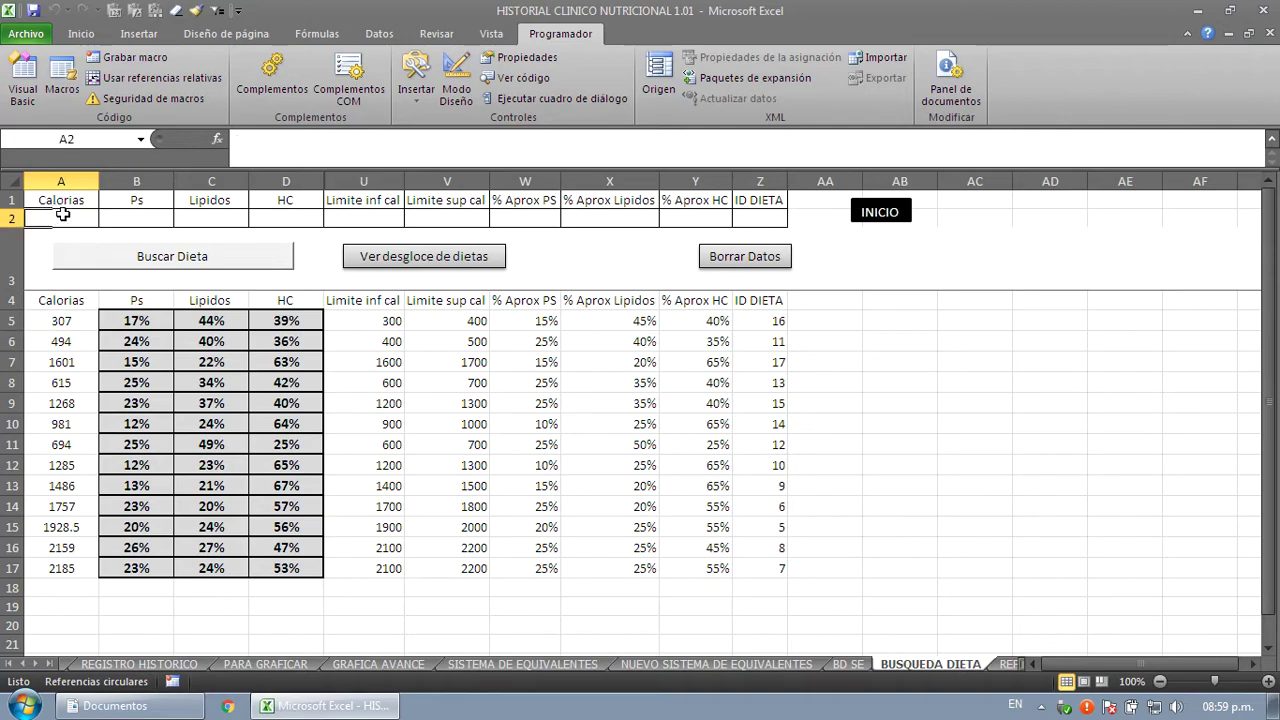
left_click(133, 218)
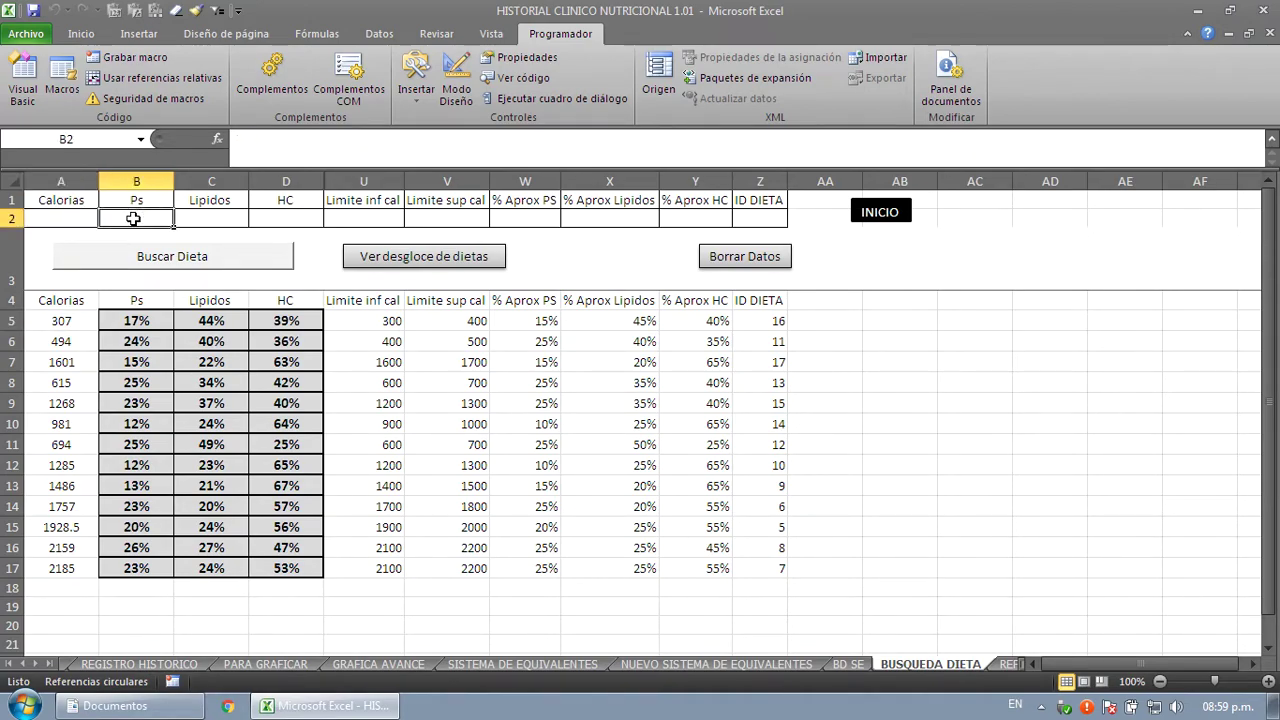
left_click(210, 218)
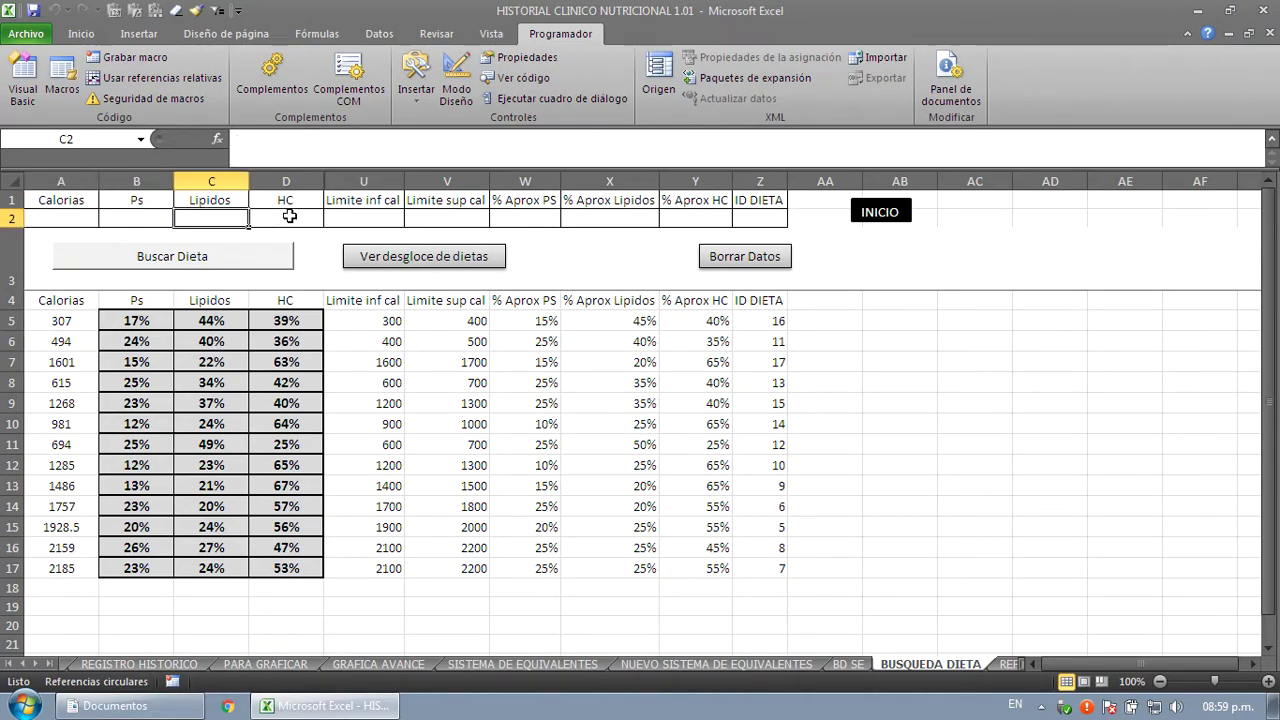
left_click(289, 216)
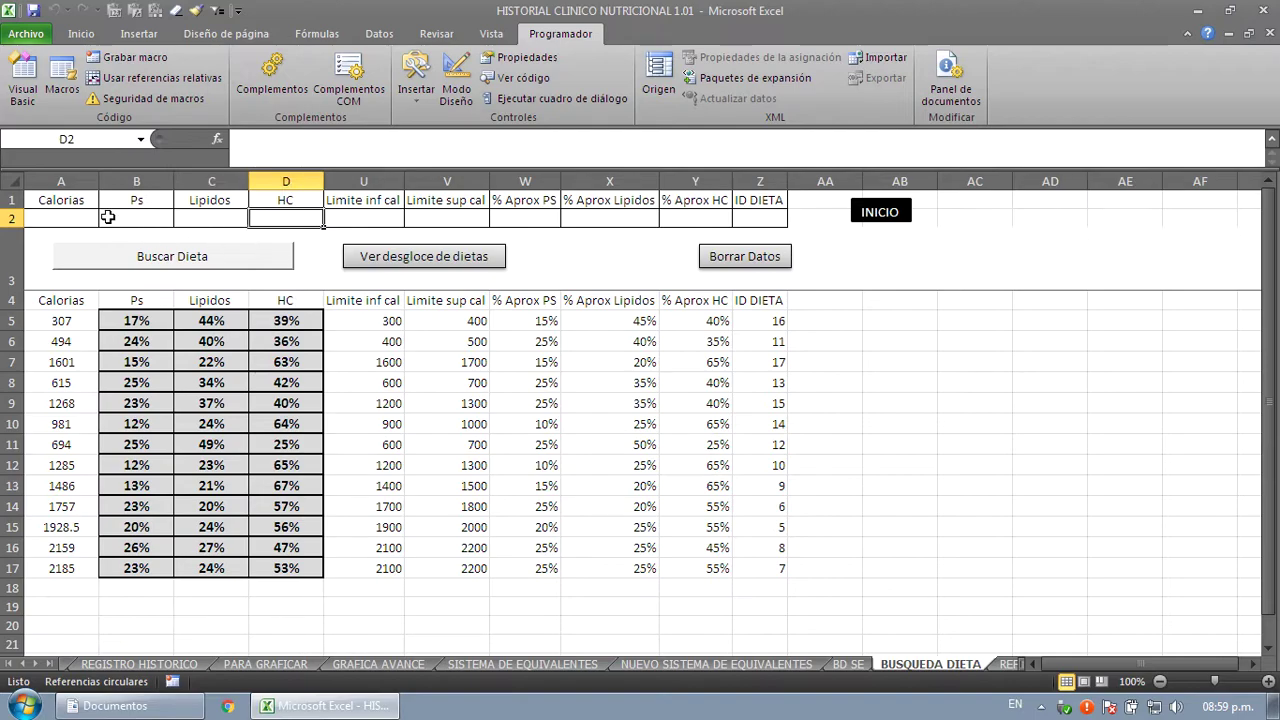
left_click(142, 216)
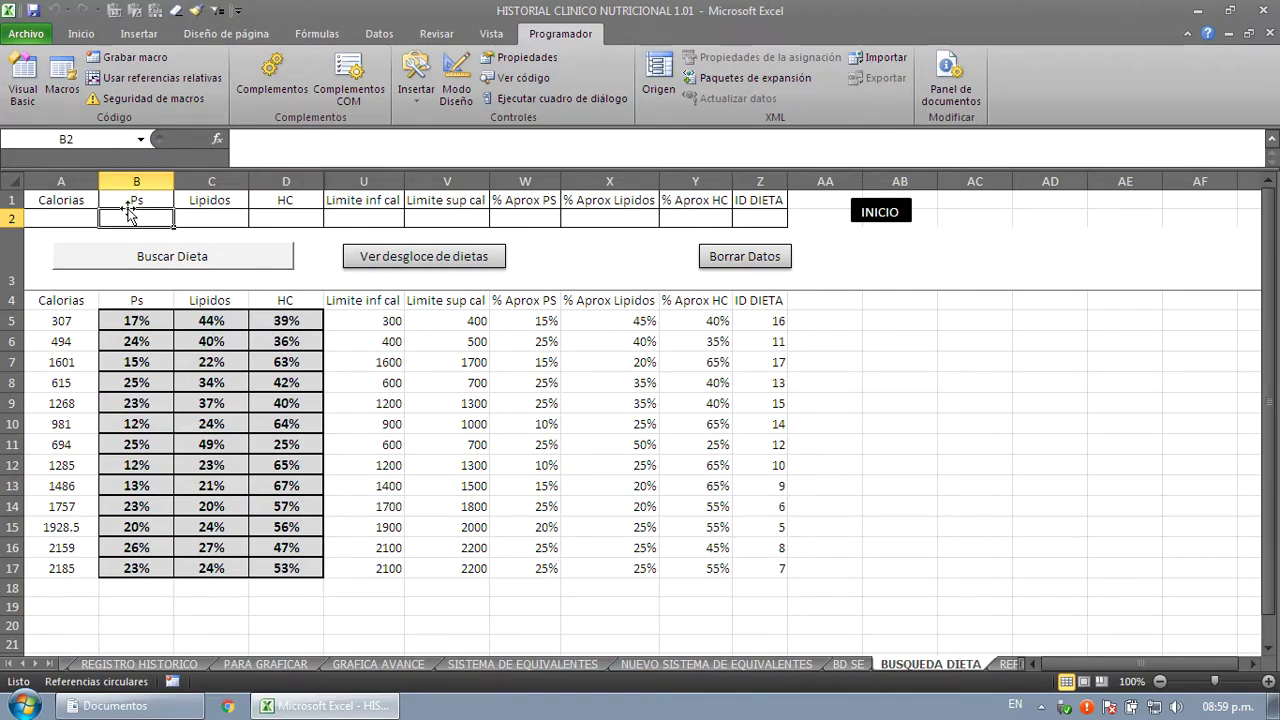
left_click(52, 216)
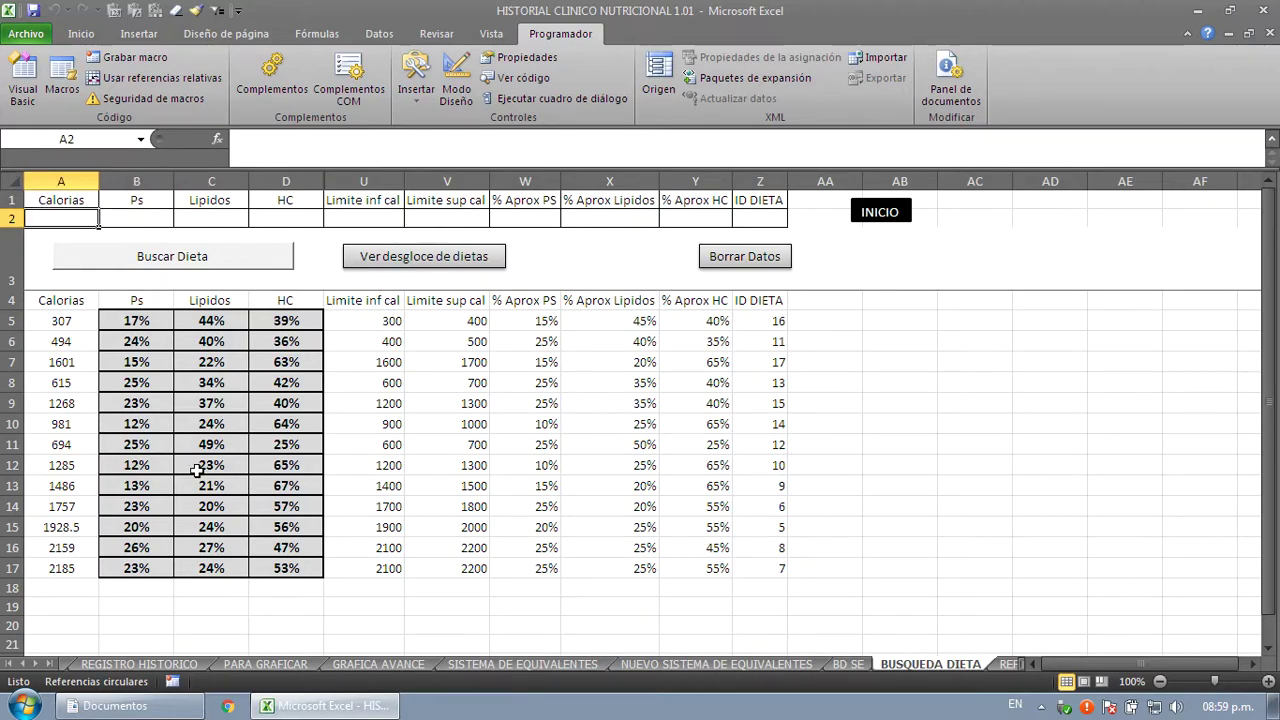
Step: Search diets for 300 calories, then clear the criterion and results
type("33")
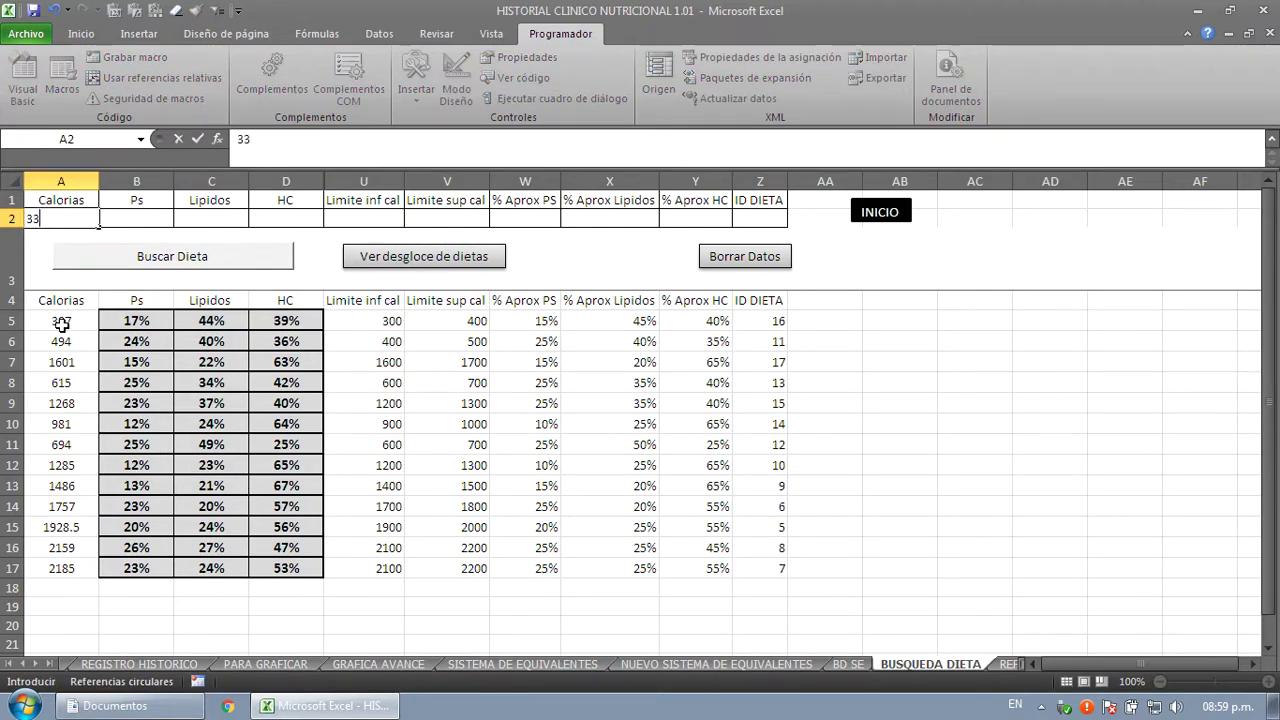
key("BackSpace")
type("00")
left_click(178, 256)
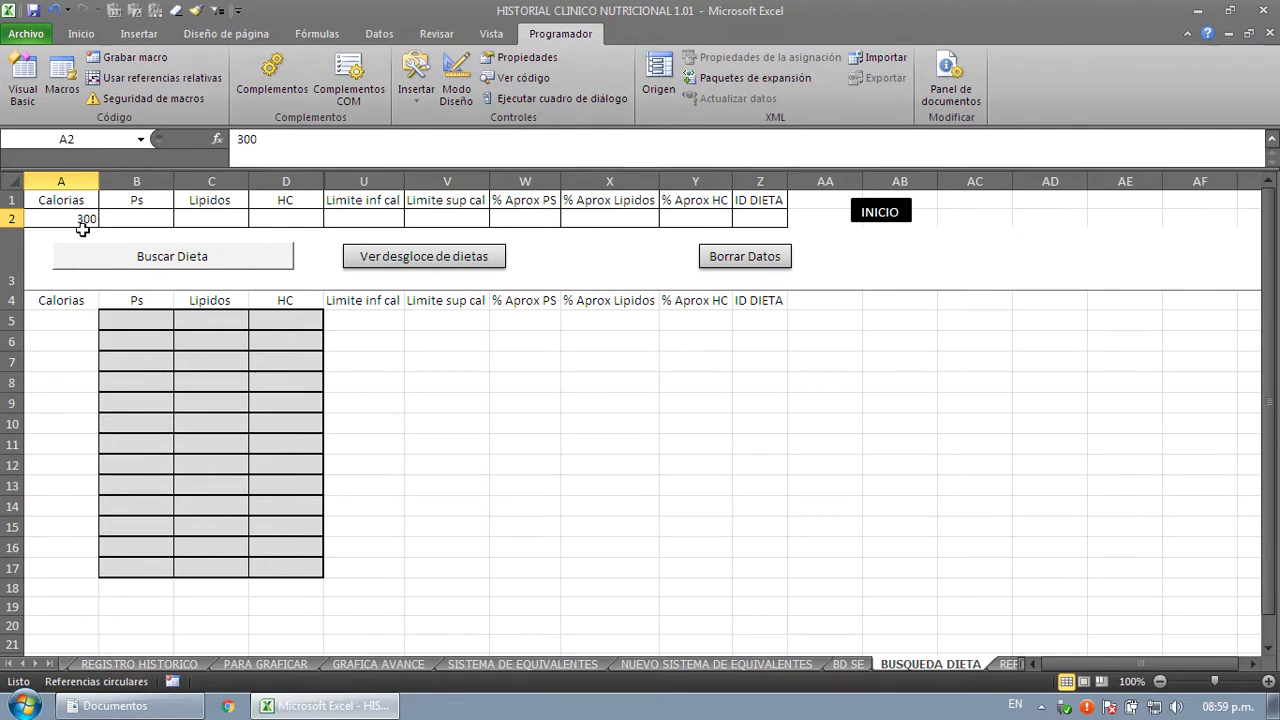
left_click(742, 260)
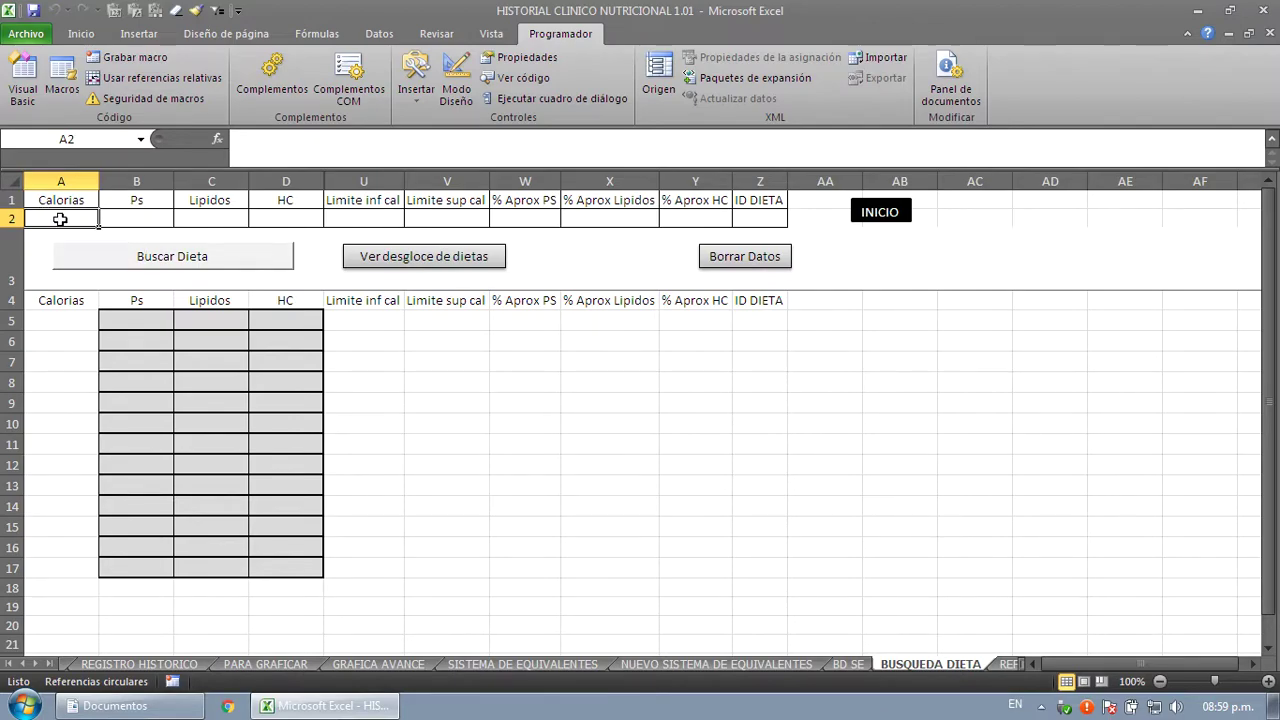
Step: Search for 307 calories to find diet ID 16, then clear it and list all diets again
type("307")
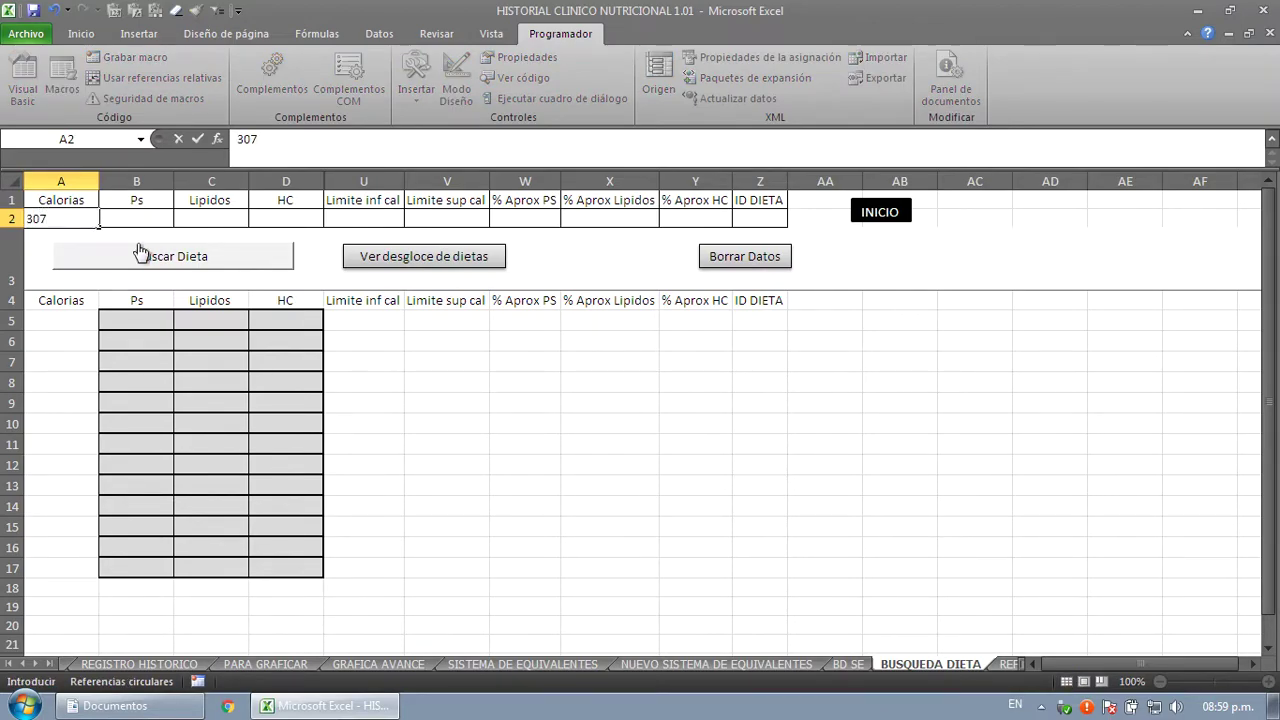
left_click(140, 256)
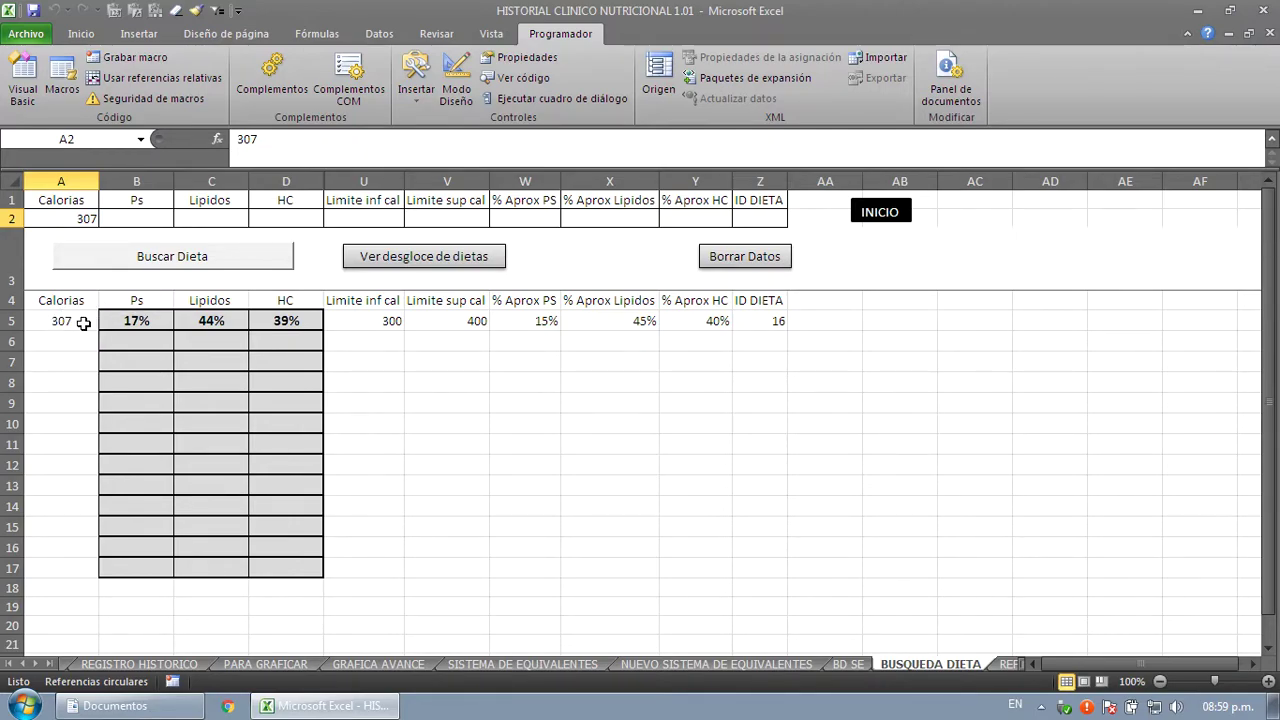
left_click(737, 262)
left_click(192, 260)
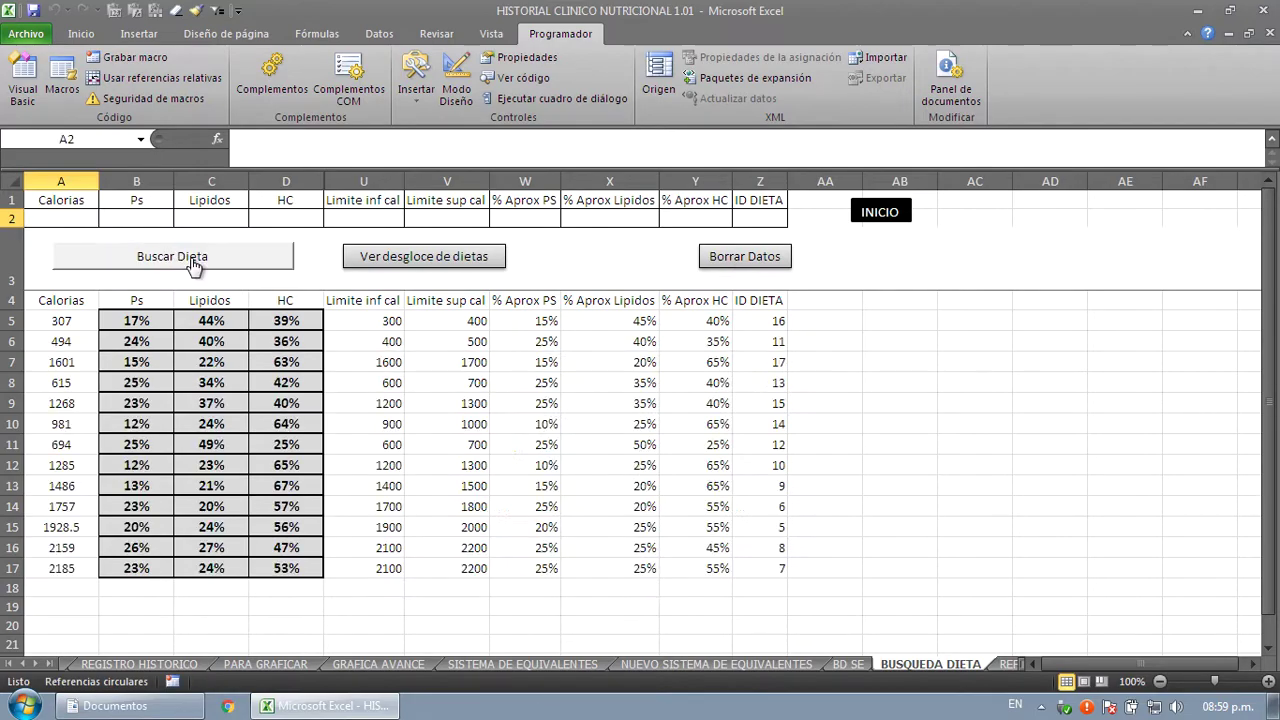
left_click(137, 322)
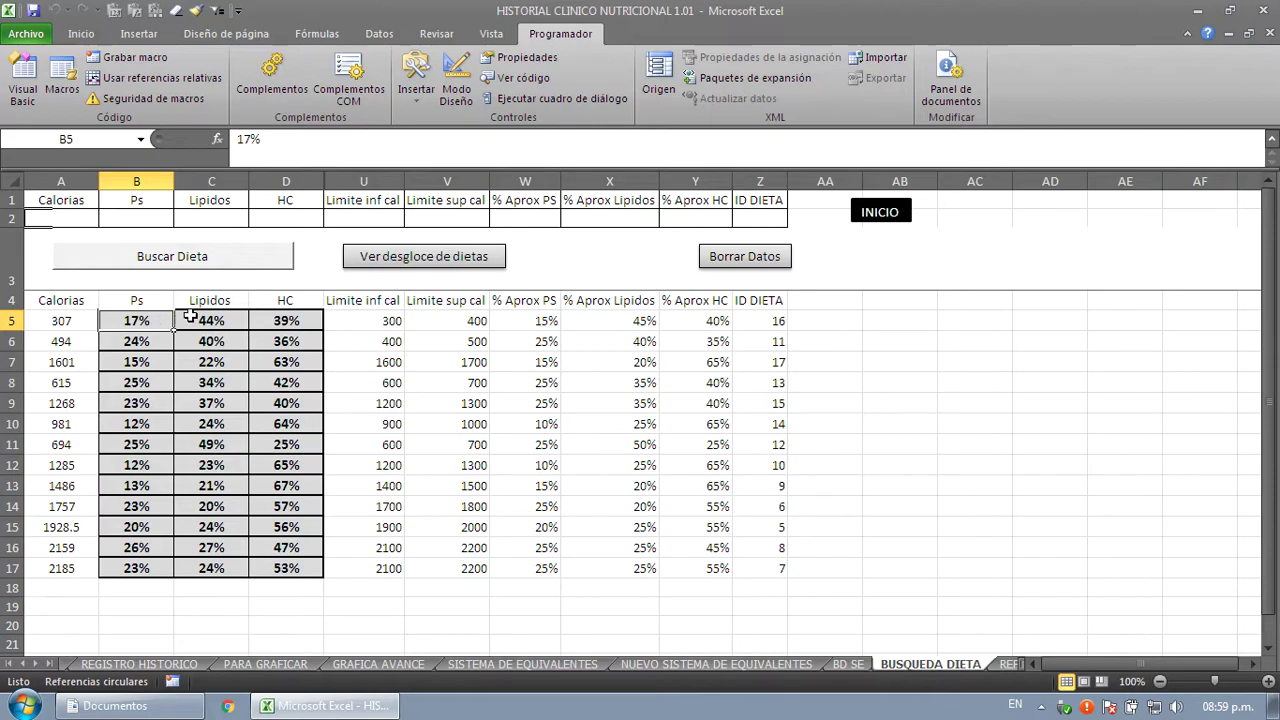
left_click(228, 321)
left_click(290, 322)
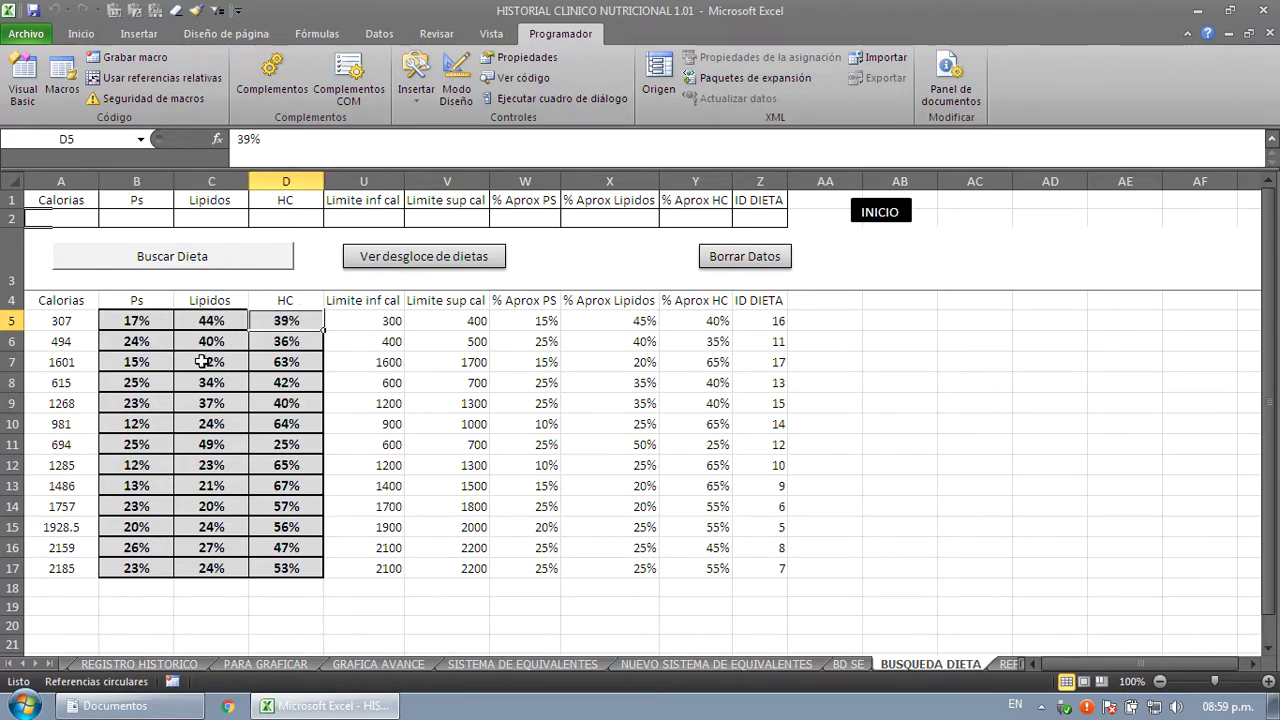
left_click(69, 213)
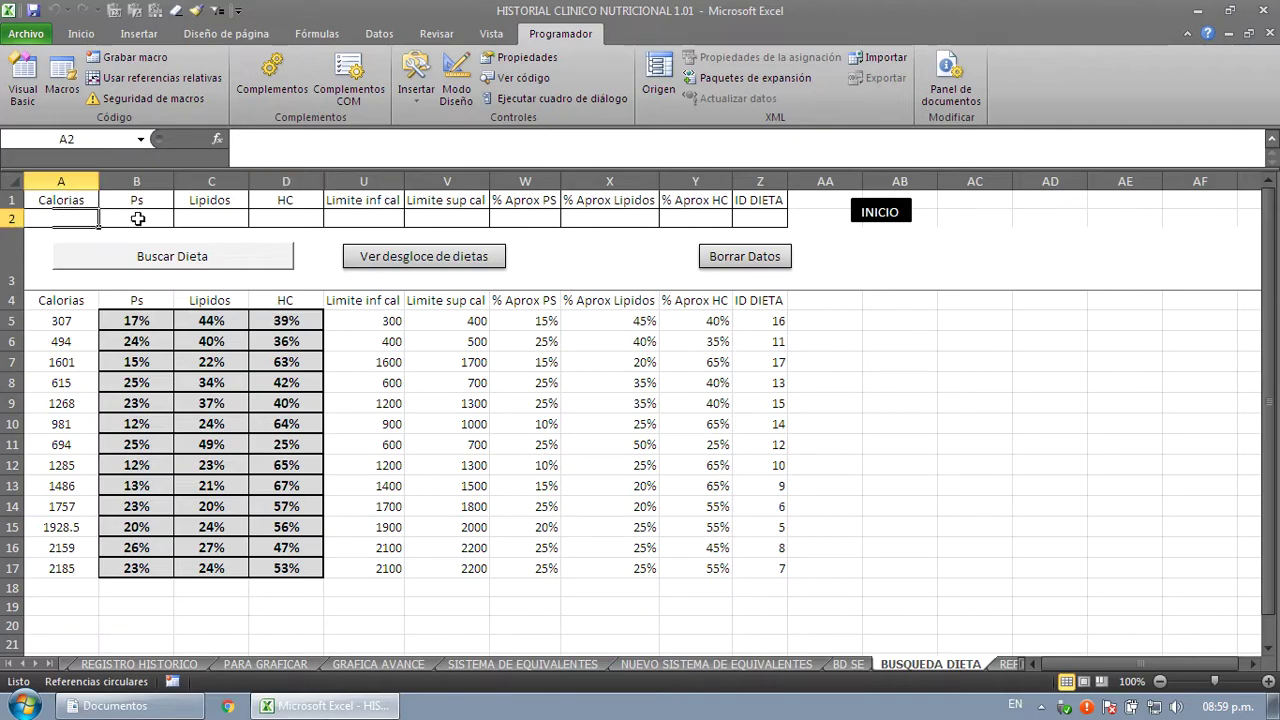
left_click(209, 221)
left_click(336, 214)
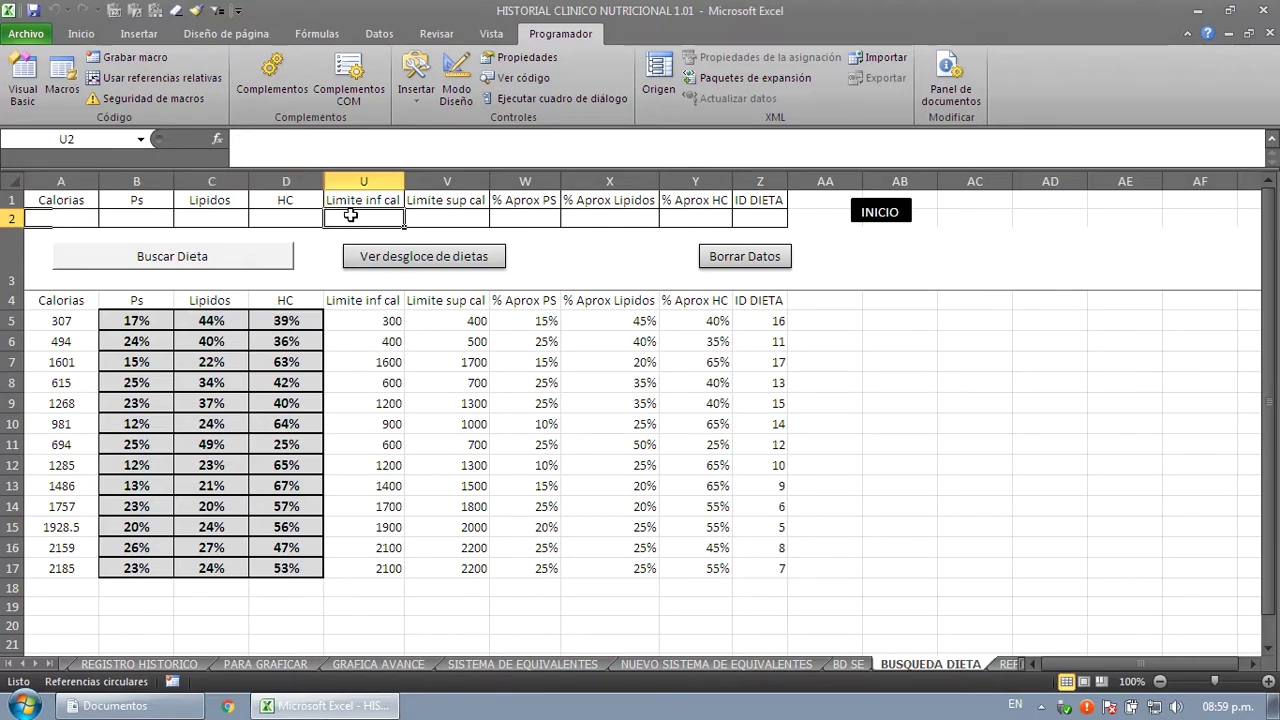
left_click(368, 255)
left_click(54, 363)
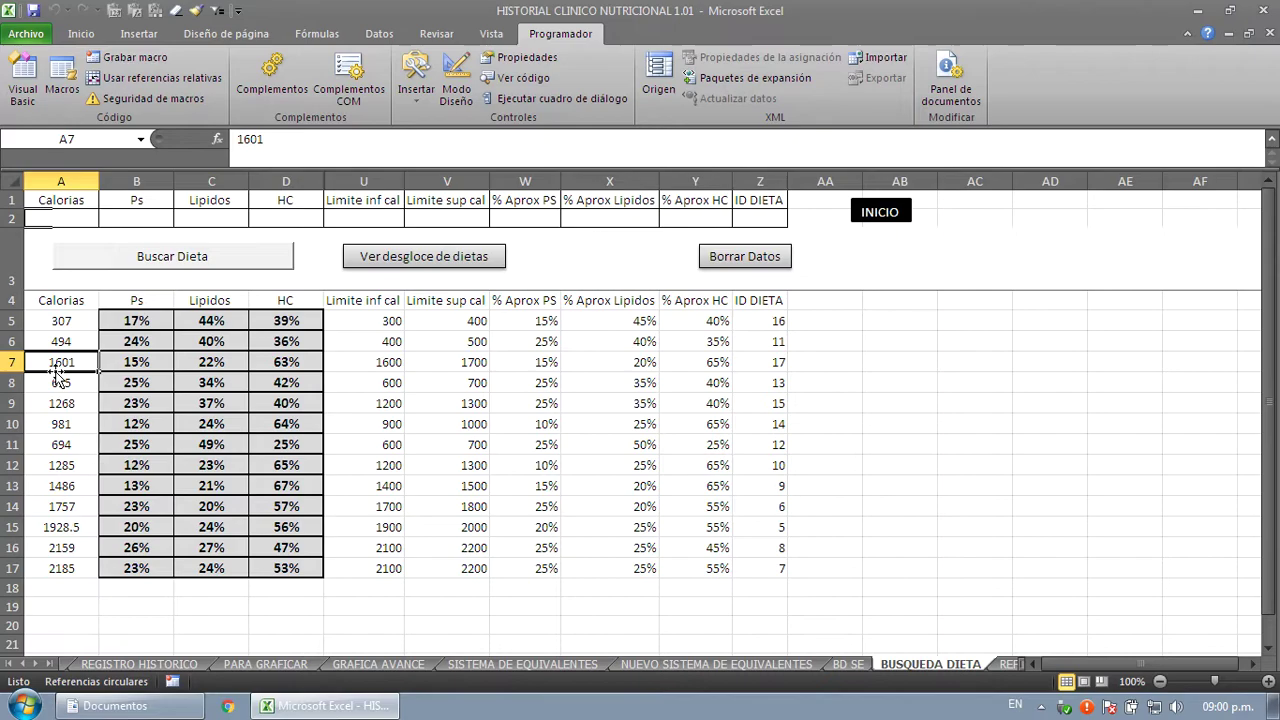
left_click(379, 363)
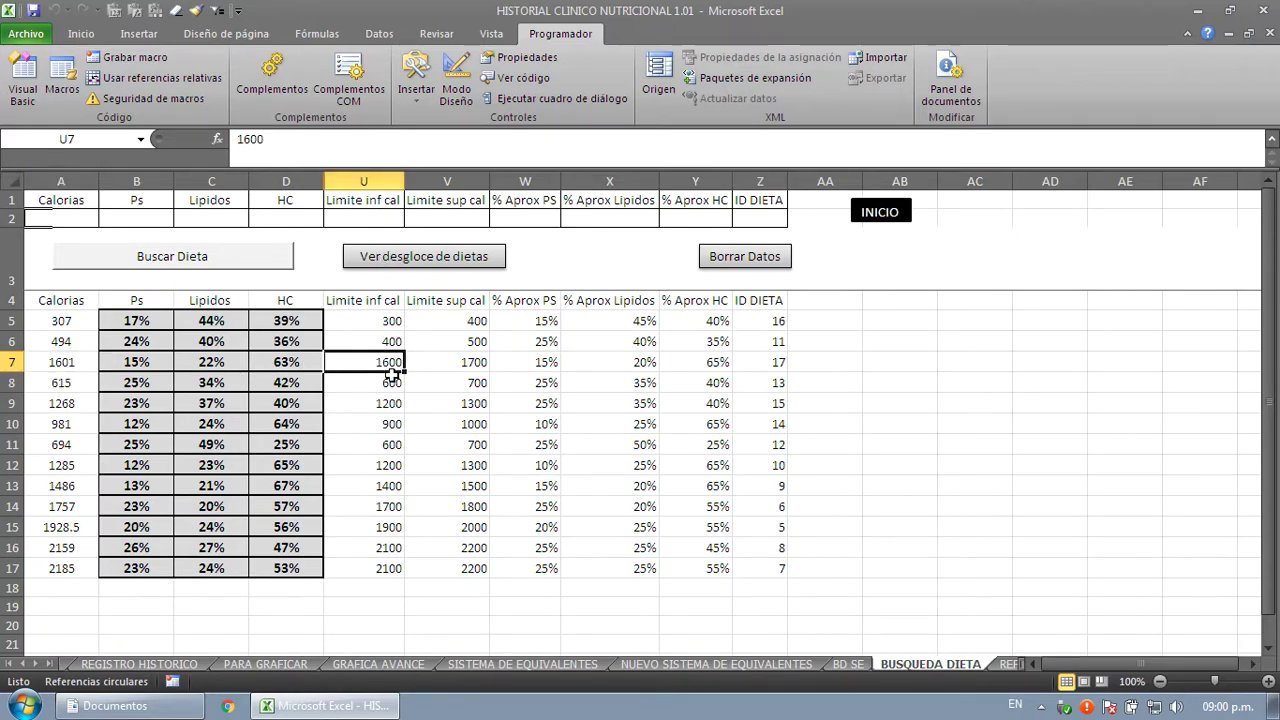
left_click(470, 365)
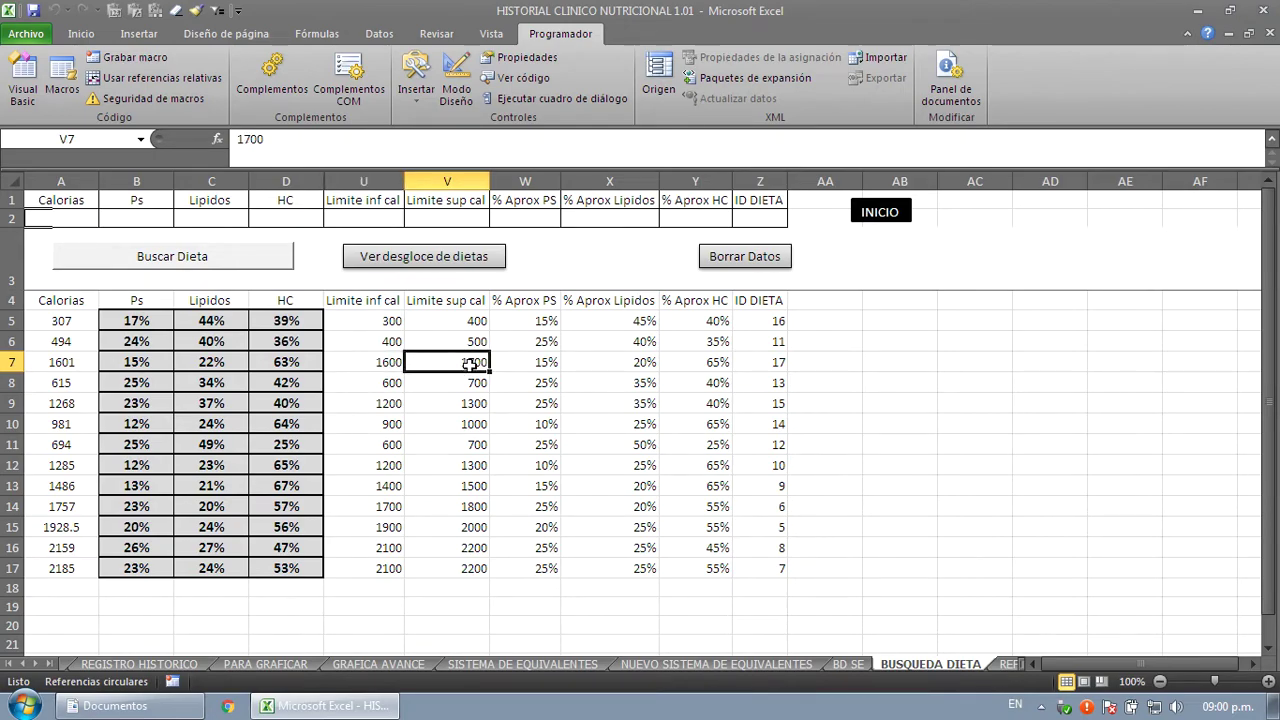
left_click(386, 362)
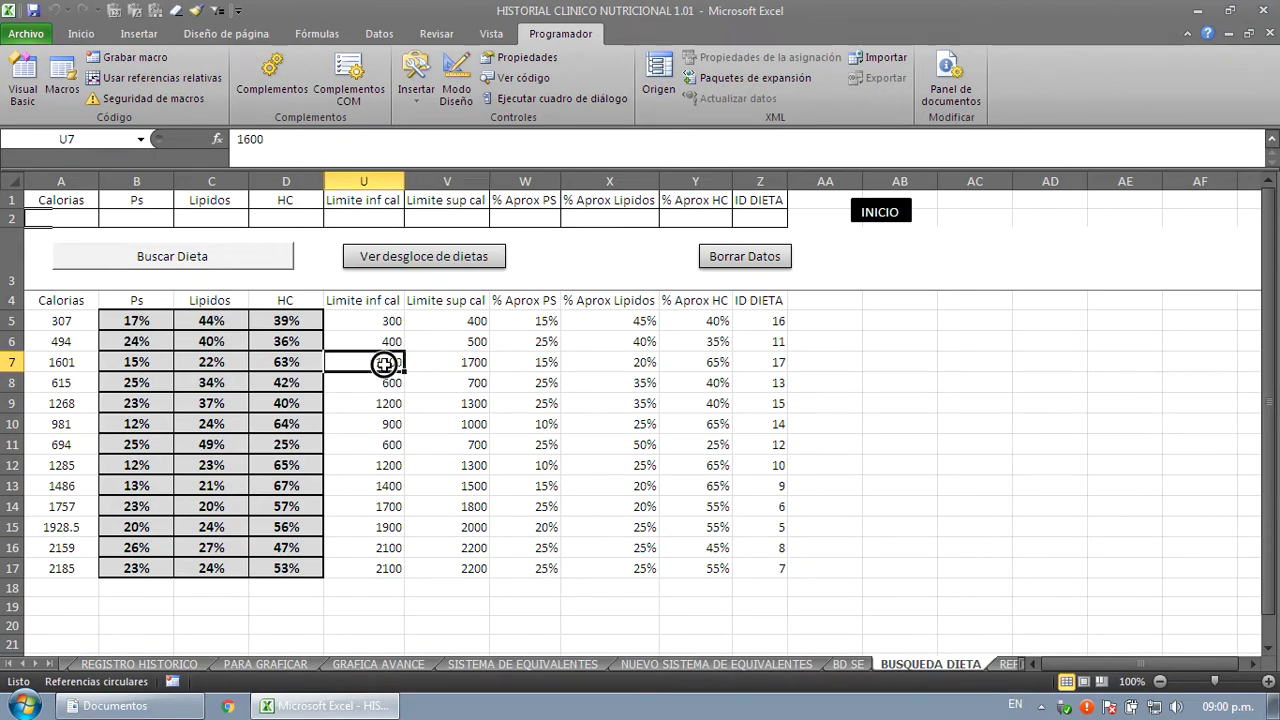
left_click(60, 405)
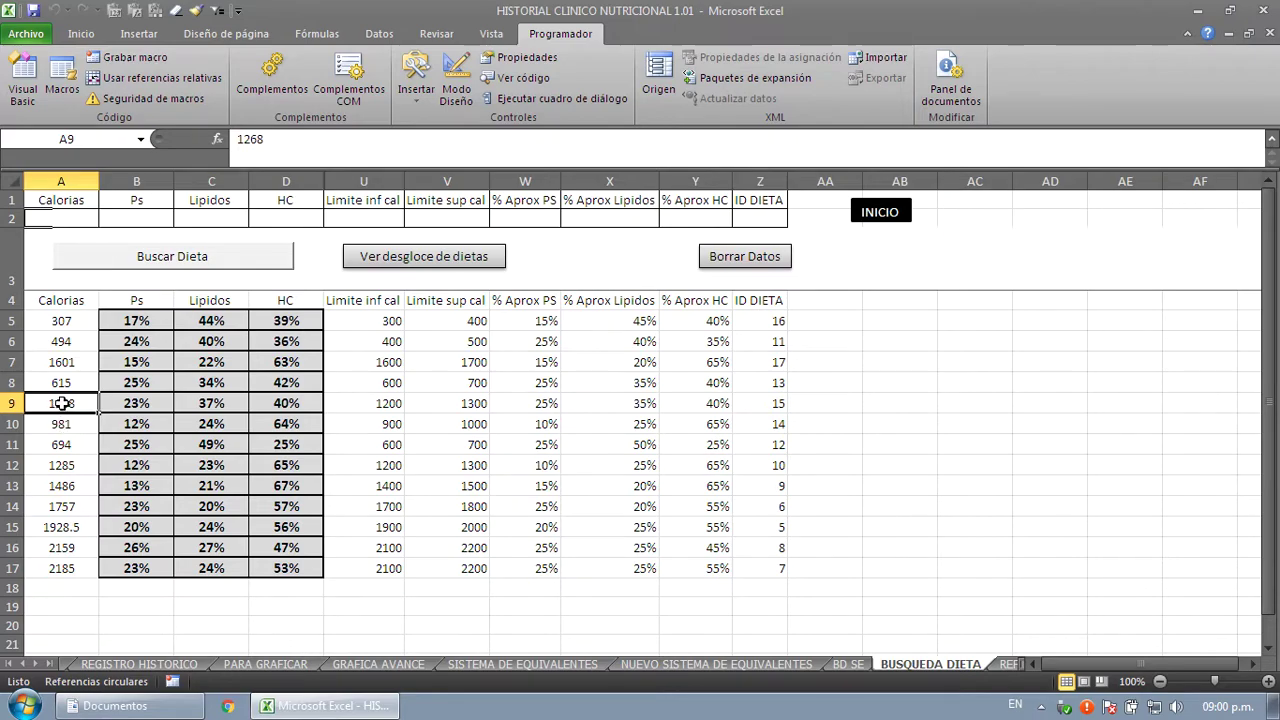
left_click(380, 405)
left_click(458, 405)
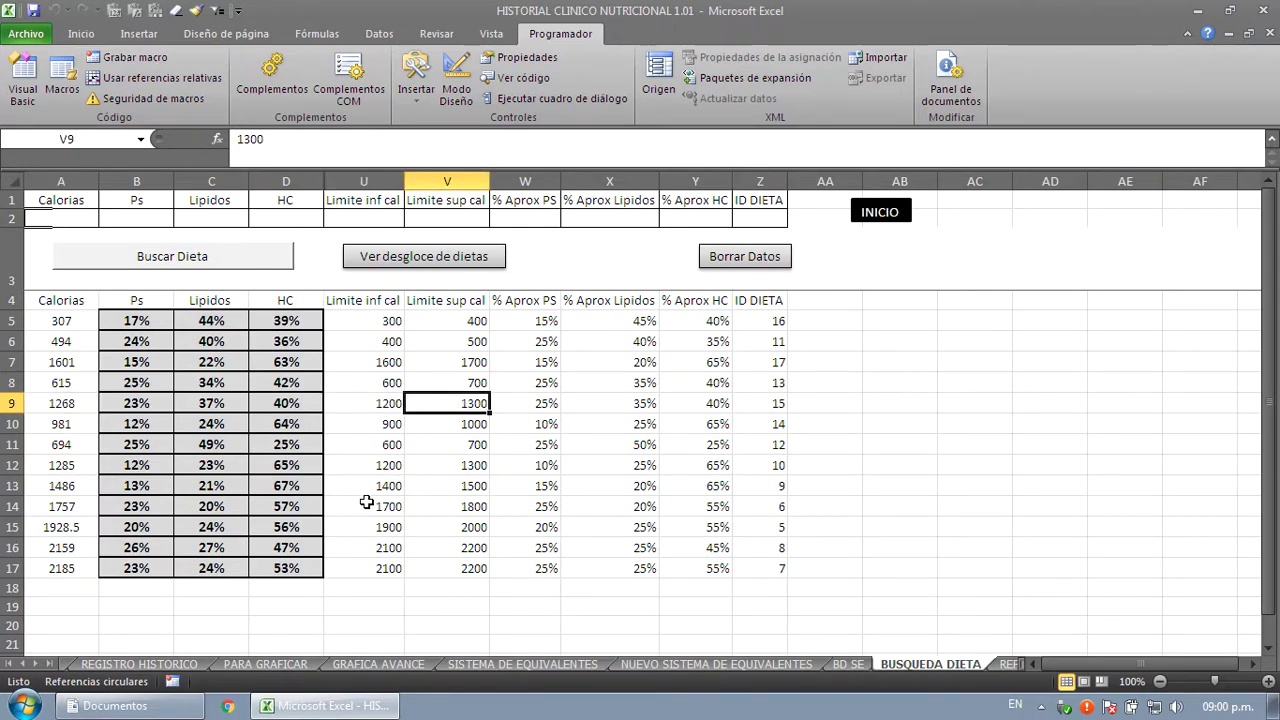
Step: Search diets with a lower calorie limit of 1600 and check the found diet's calories and limits
left_click(370, 220)
type("1600")
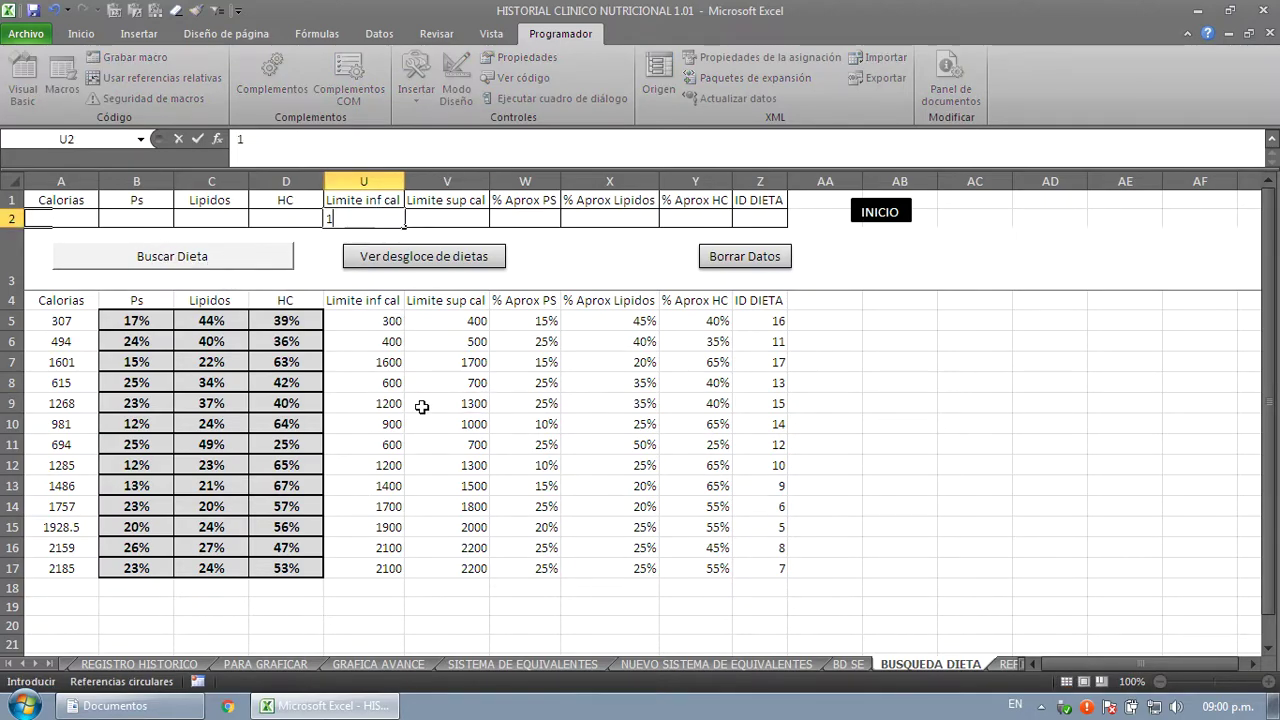
left_click(250, 262)
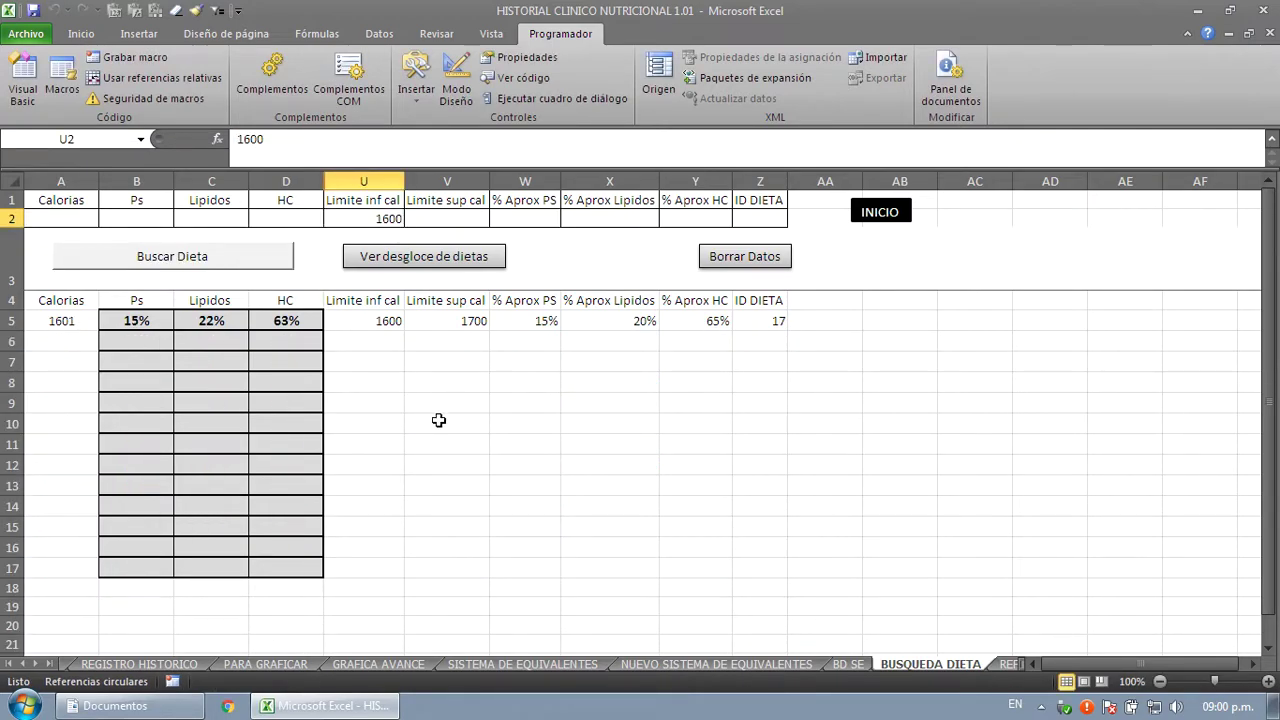
left_click(55, 325)
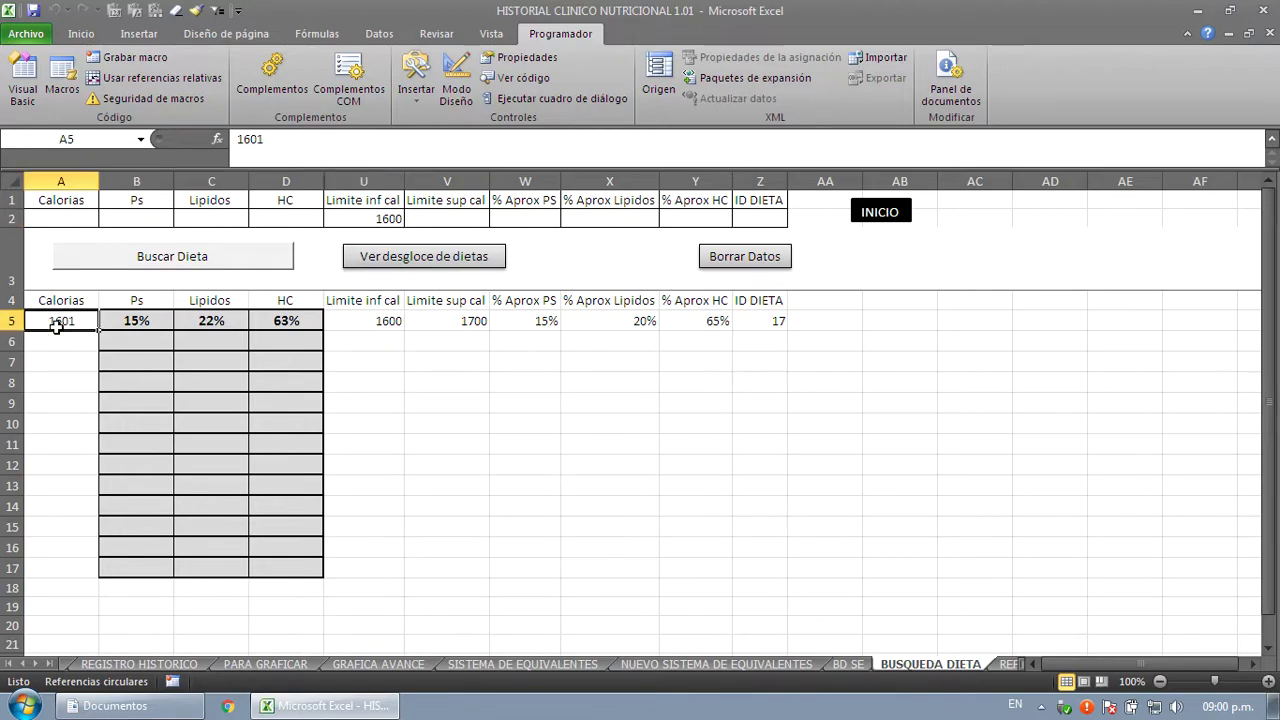
left_click(378, 318)
left_click(466, 320)
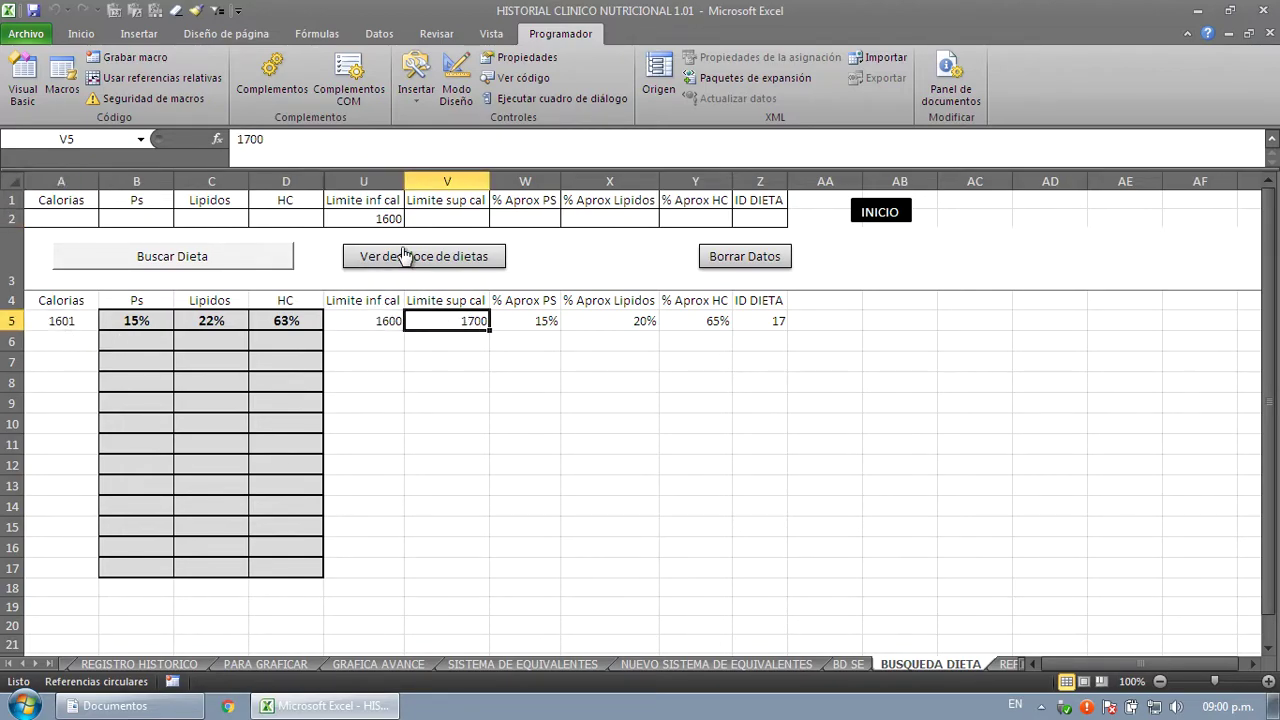
Step: Search with a 1700 lower limit, confirm diet 6's 1700–1800 range, then clear the criteria
left_click(384, 220)
type("1")
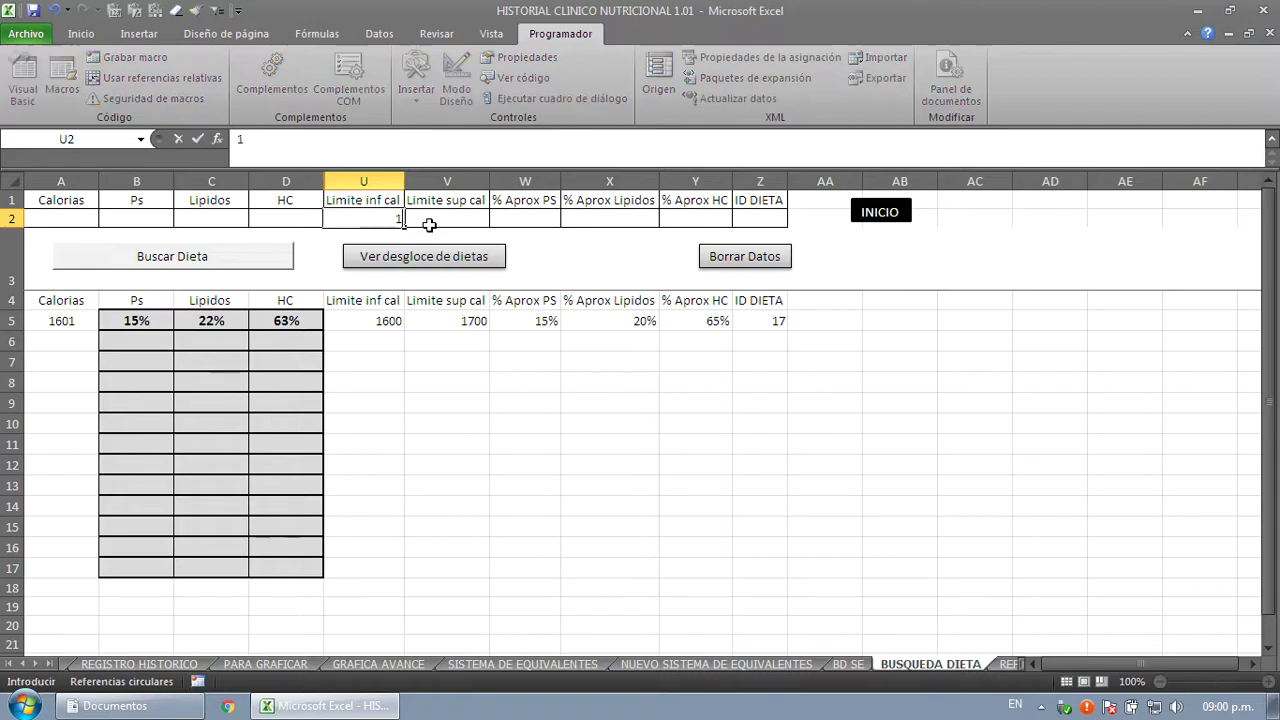
type("700")
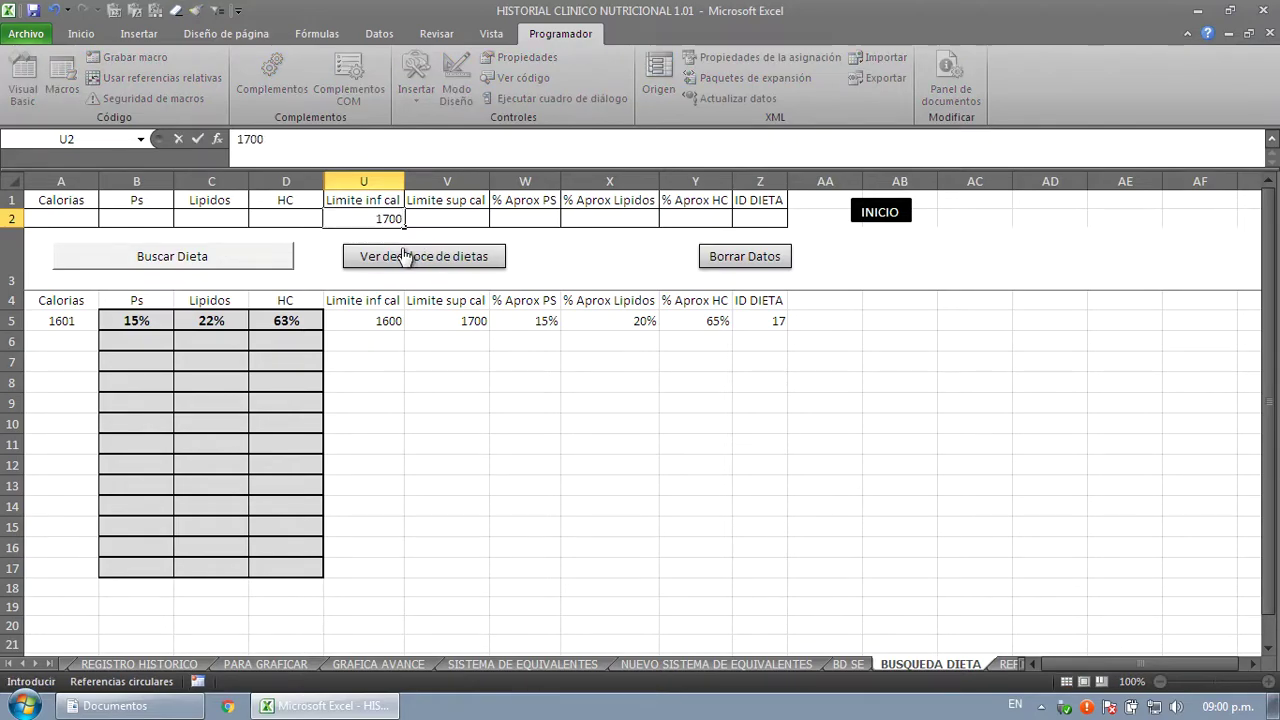
left_click(240, 256)
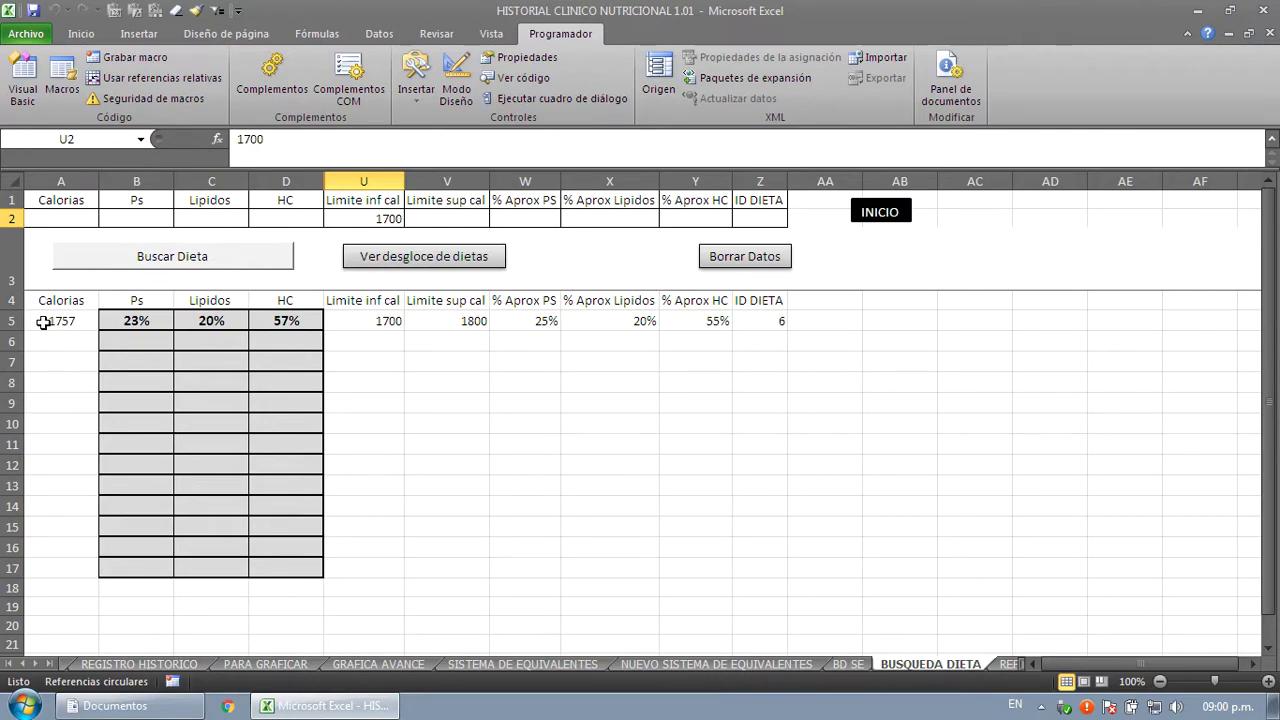
left_click(372, 322)
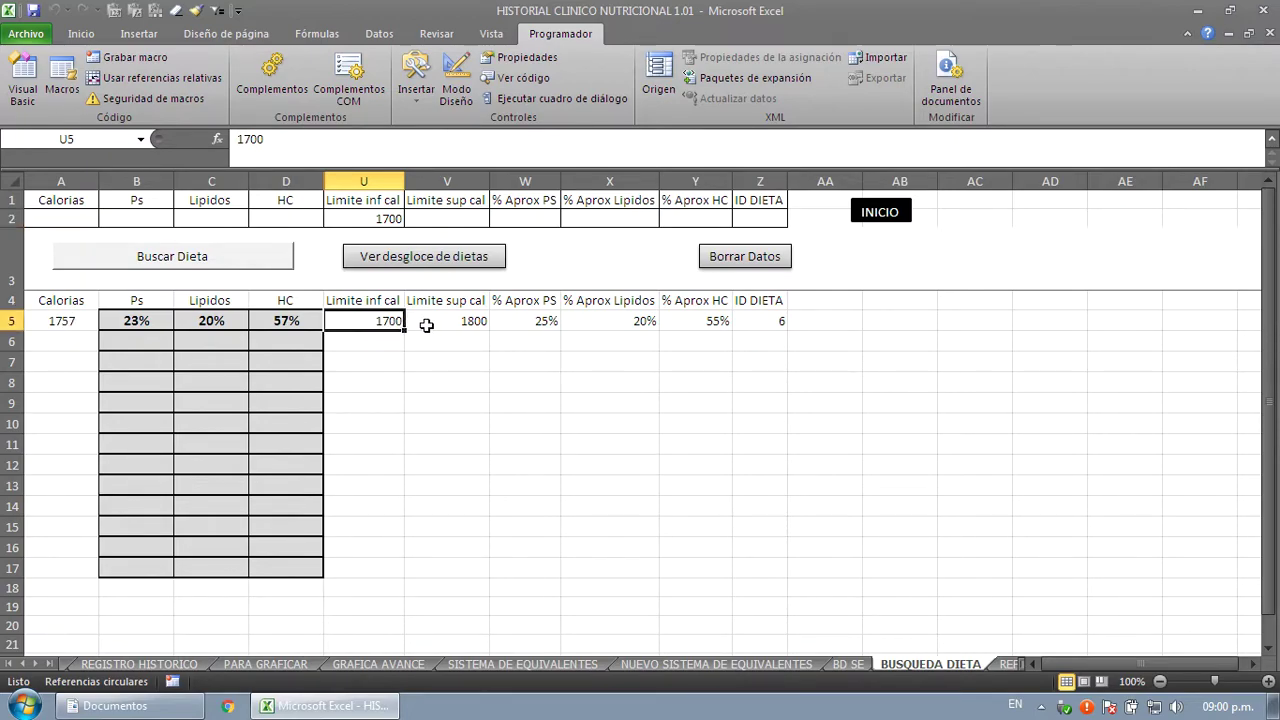
left_click(426, 325)
left_click(380, 321)
left_click(447, 324)
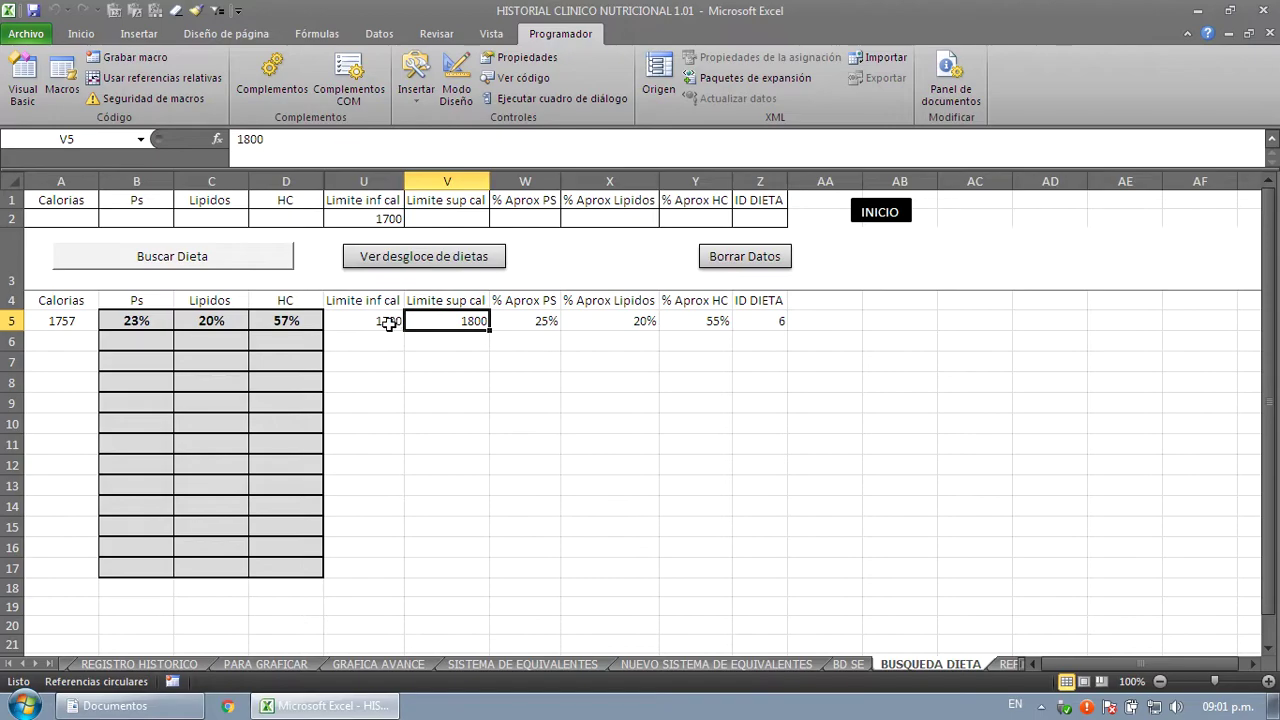
left_click(398, 324)
left_click(462, 324)
left_click(368, 323)
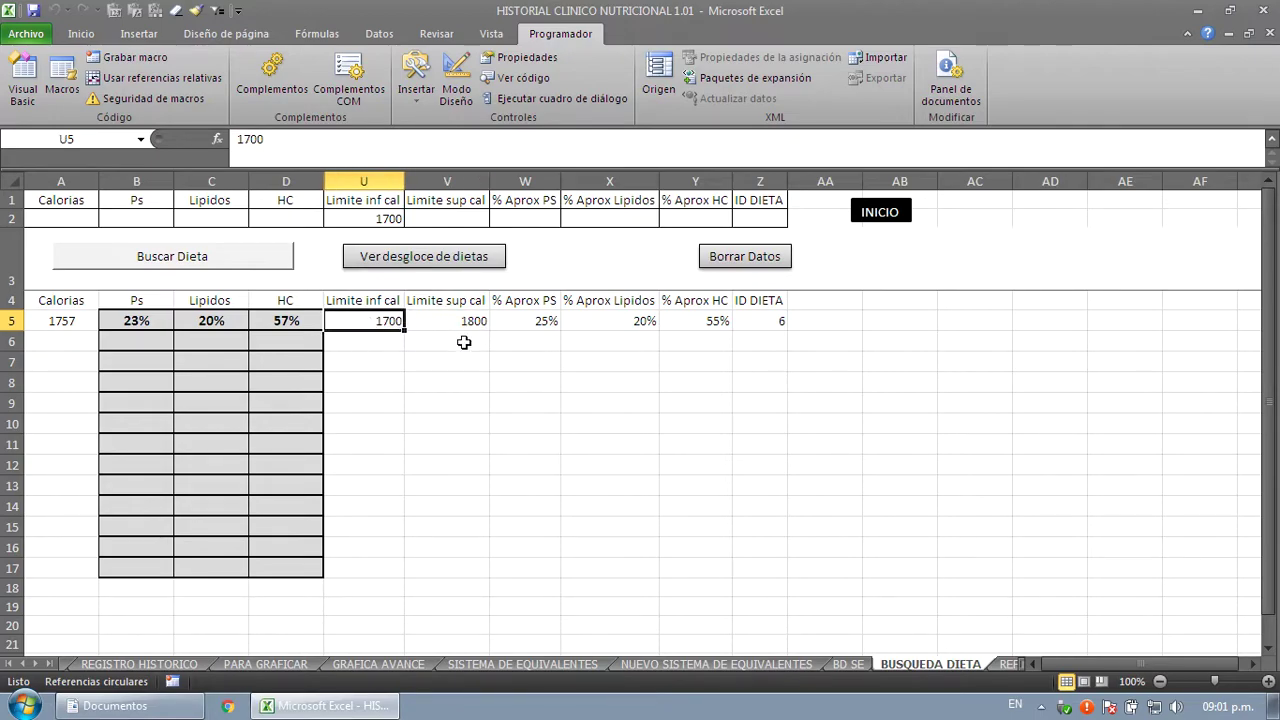
left_click(434, 317)
left_click(376, 322)
left_click(457, 322)
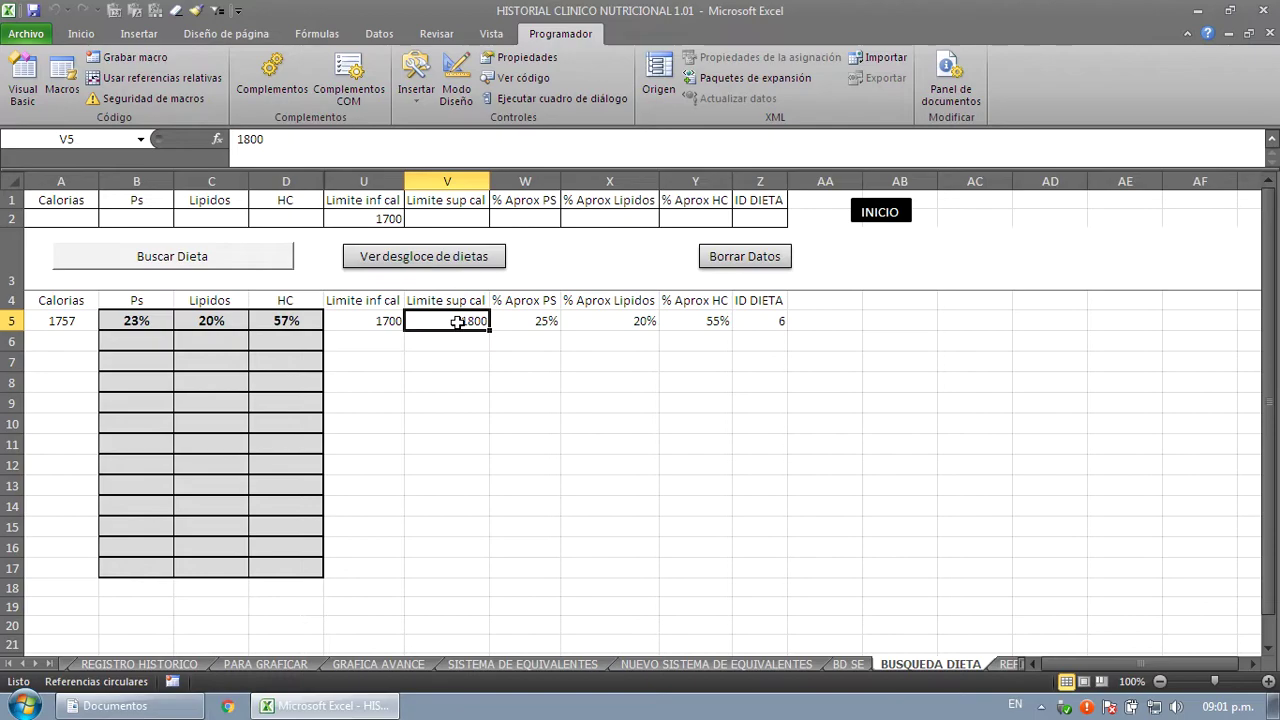
left_click(722, 262)
Step: Search with empty criteria so all 13 diets appear with percentages, calorie limits and IDs
left_click(221, 262)
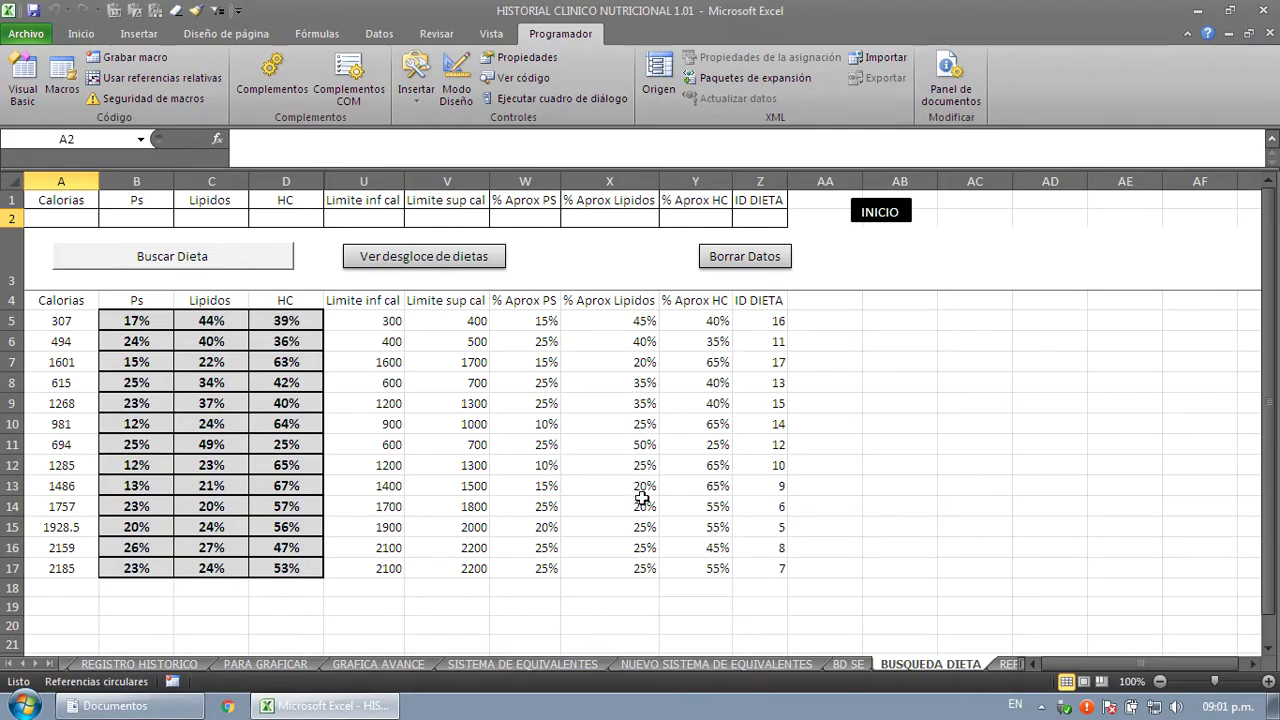
Step: Search diets at 20% lipids, check the lipid percentages of diets 6, 9 and 17, then clear
left_click(572, 220)
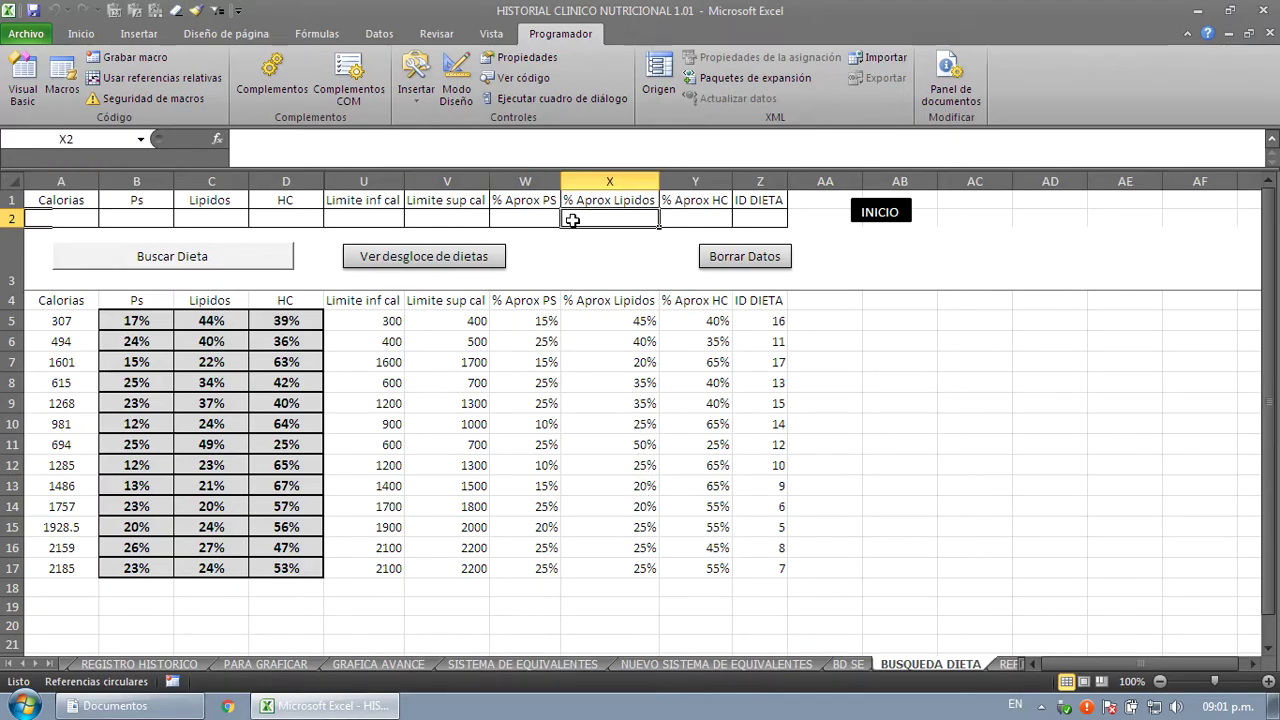
type("20")
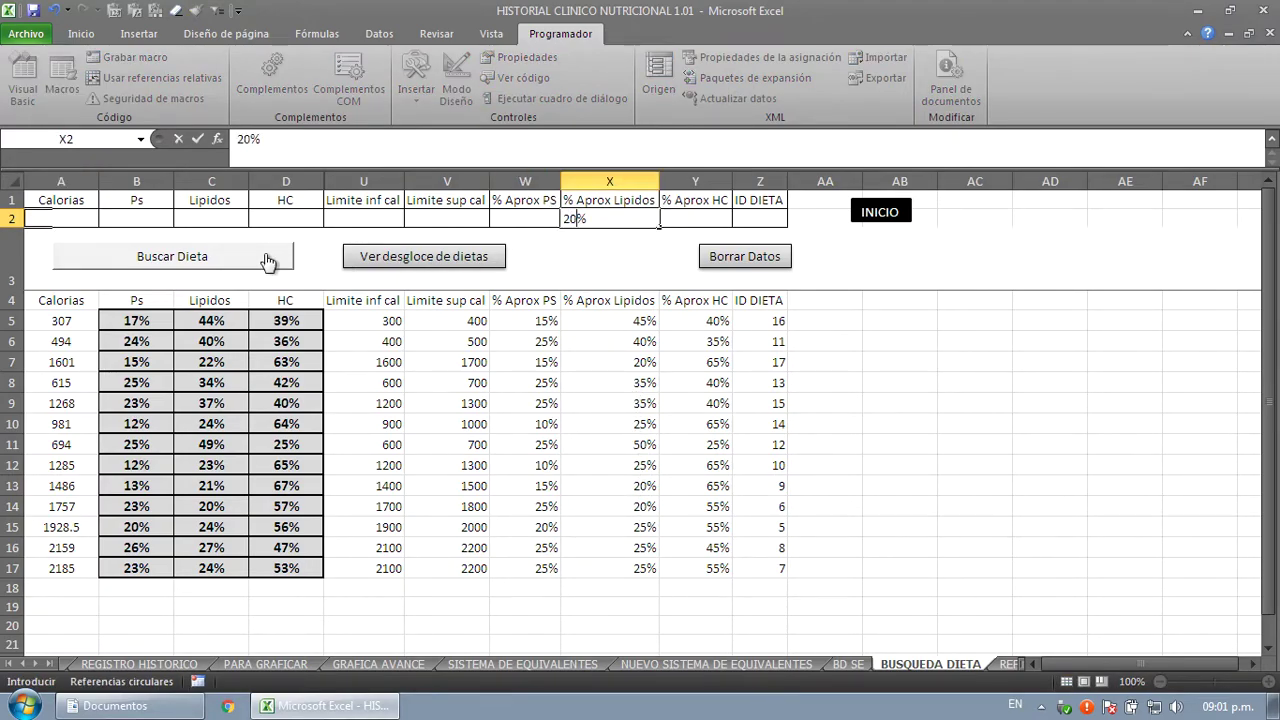
left_click(243, 262)
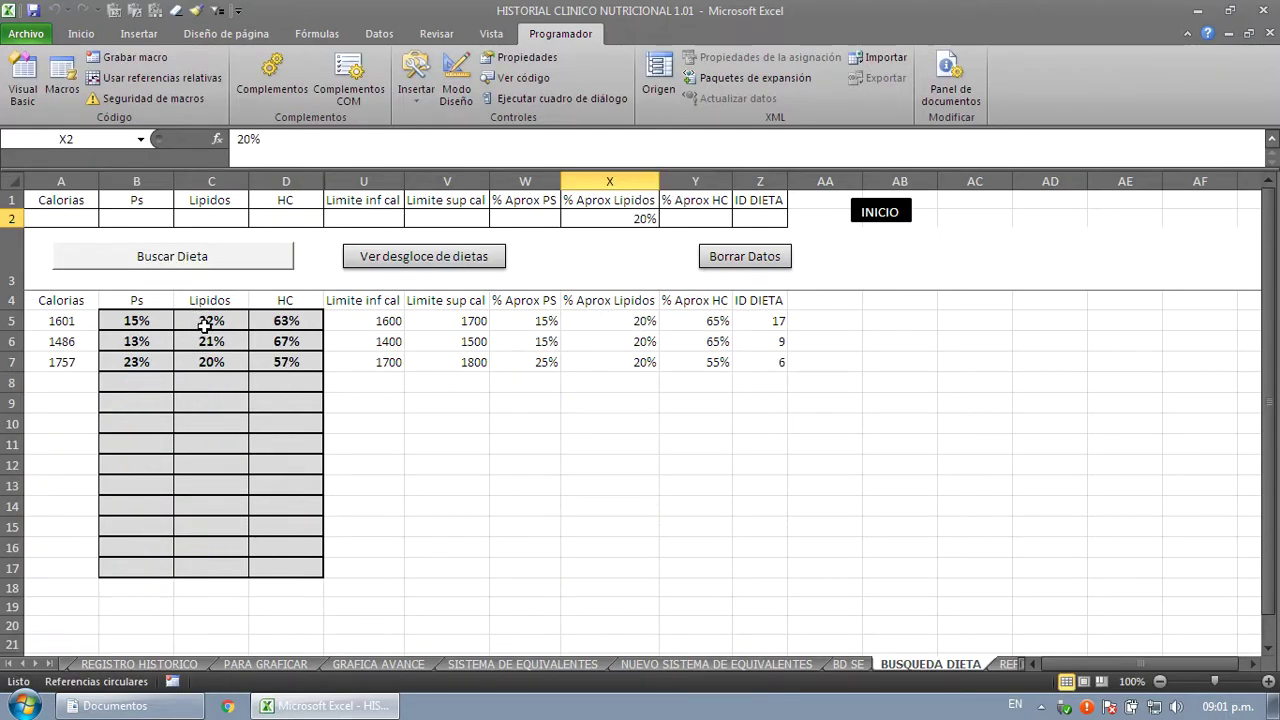
left_click(206, 364)
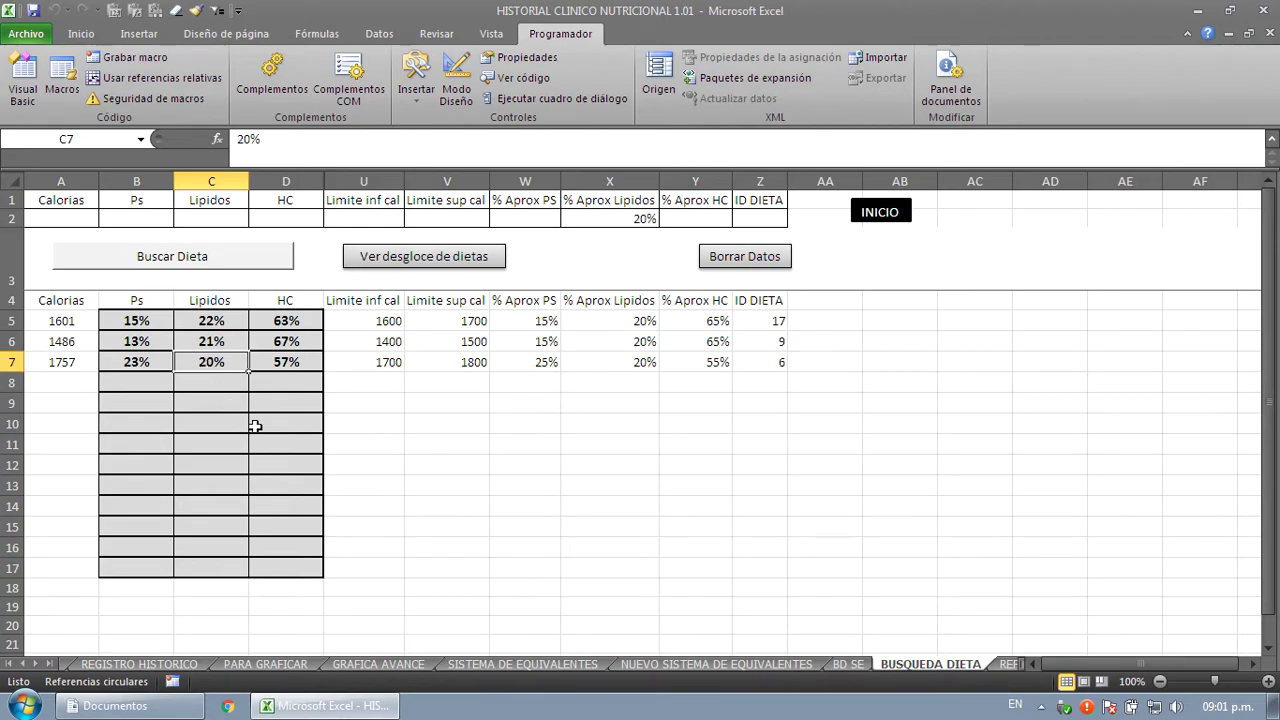
left_click(205, 343)
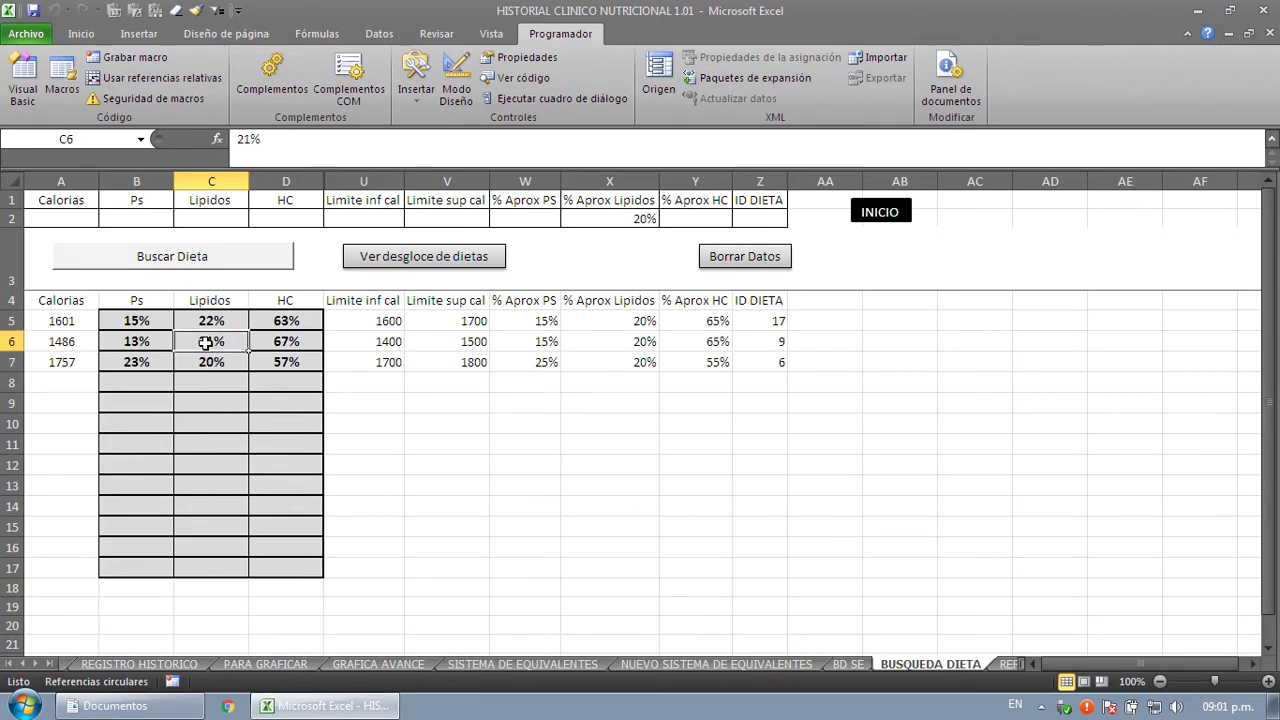
left_click(203, 319)
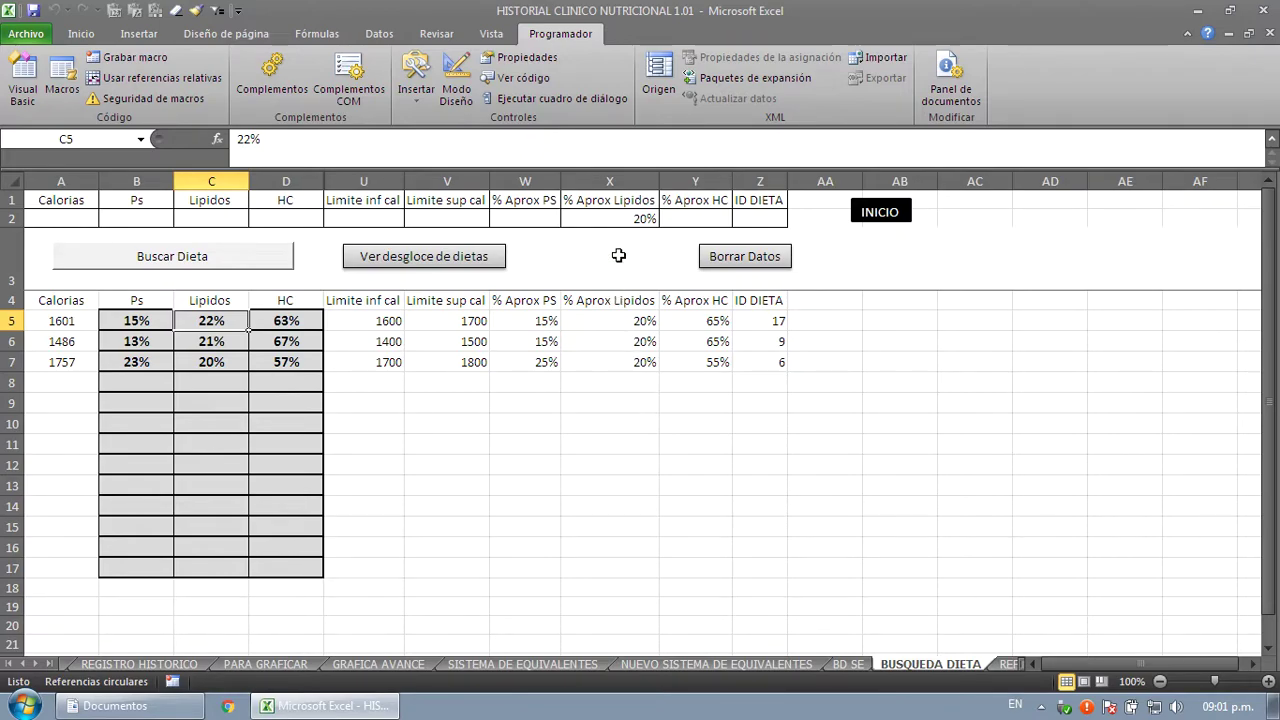
left_click(730, 262)
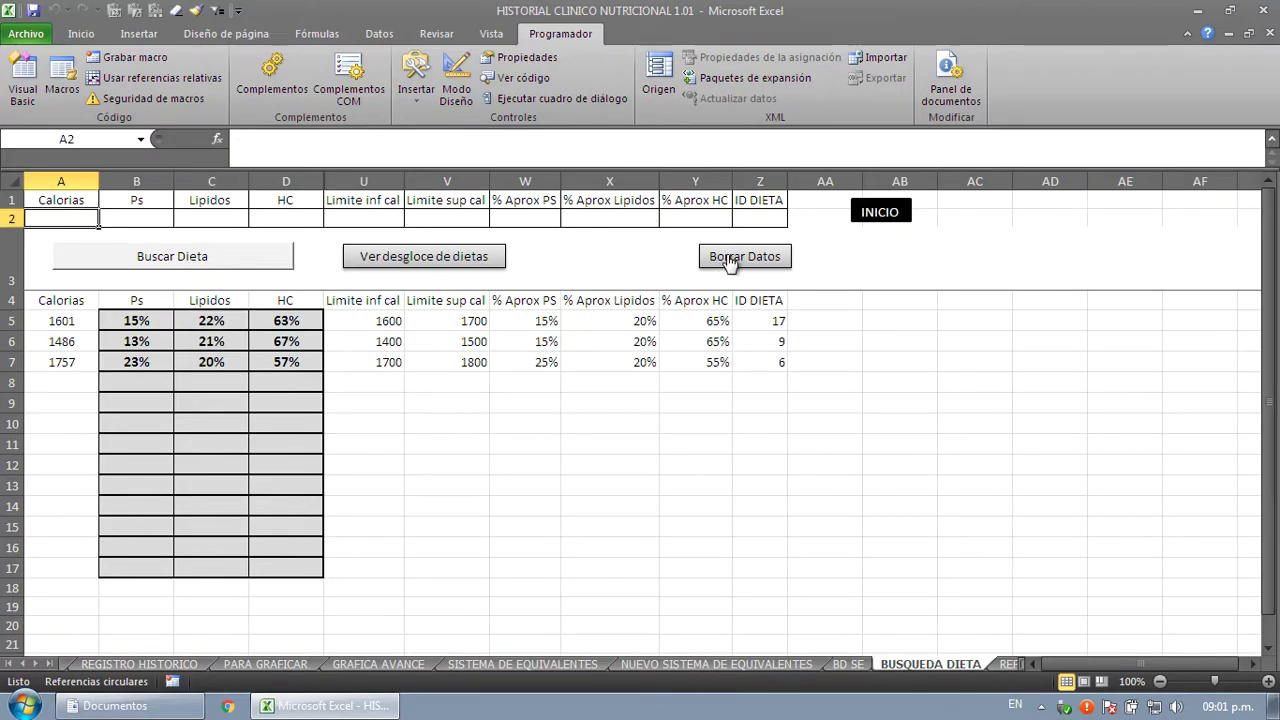
Step: Search diets at 45% lipids, returning only diet 16 at 307 kcal
left_click(613, 220)
type("45")
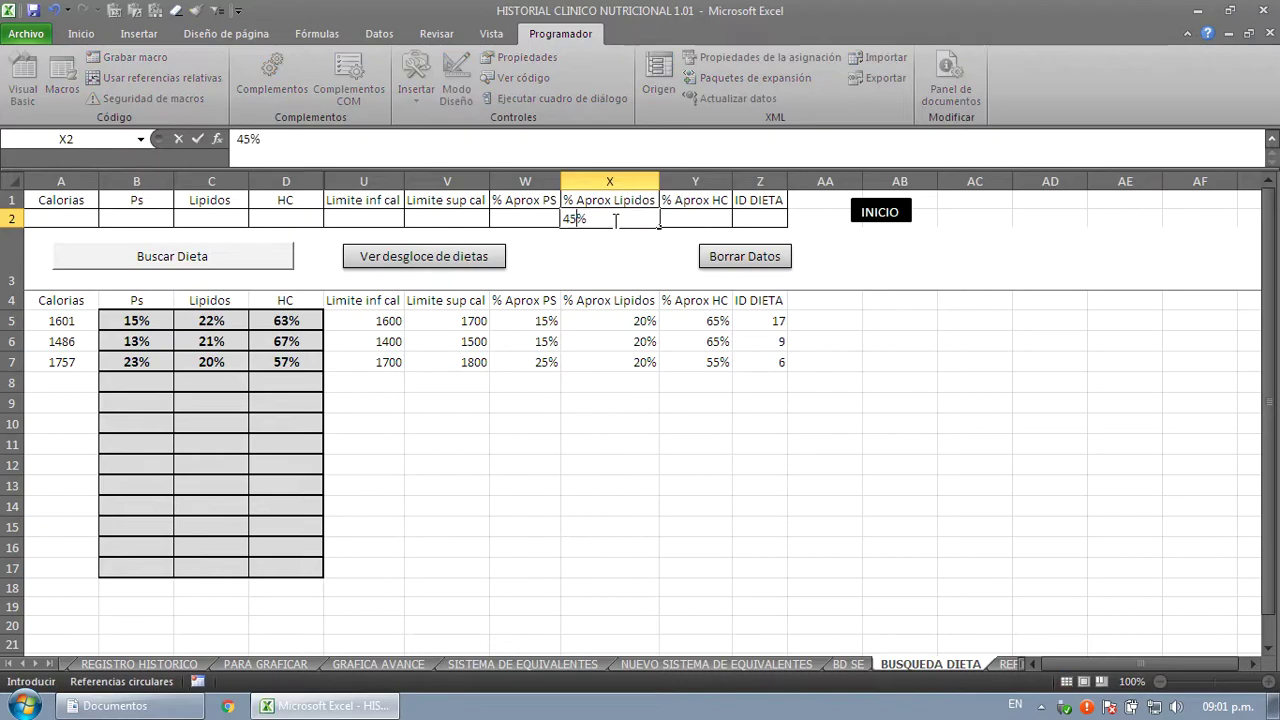
left_click(262, 260)
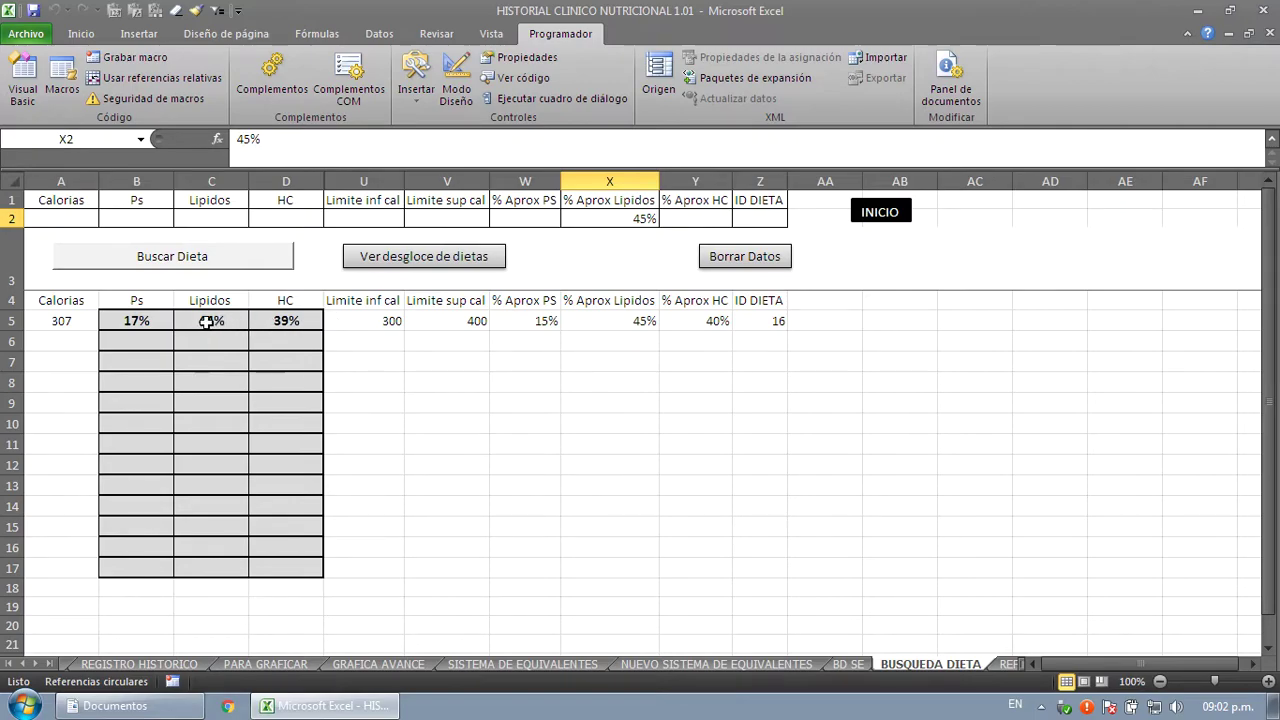
Step: Search diets at 50% and then 45% carbohydrates, clearing the criteria between searches
left_click(759, 259)
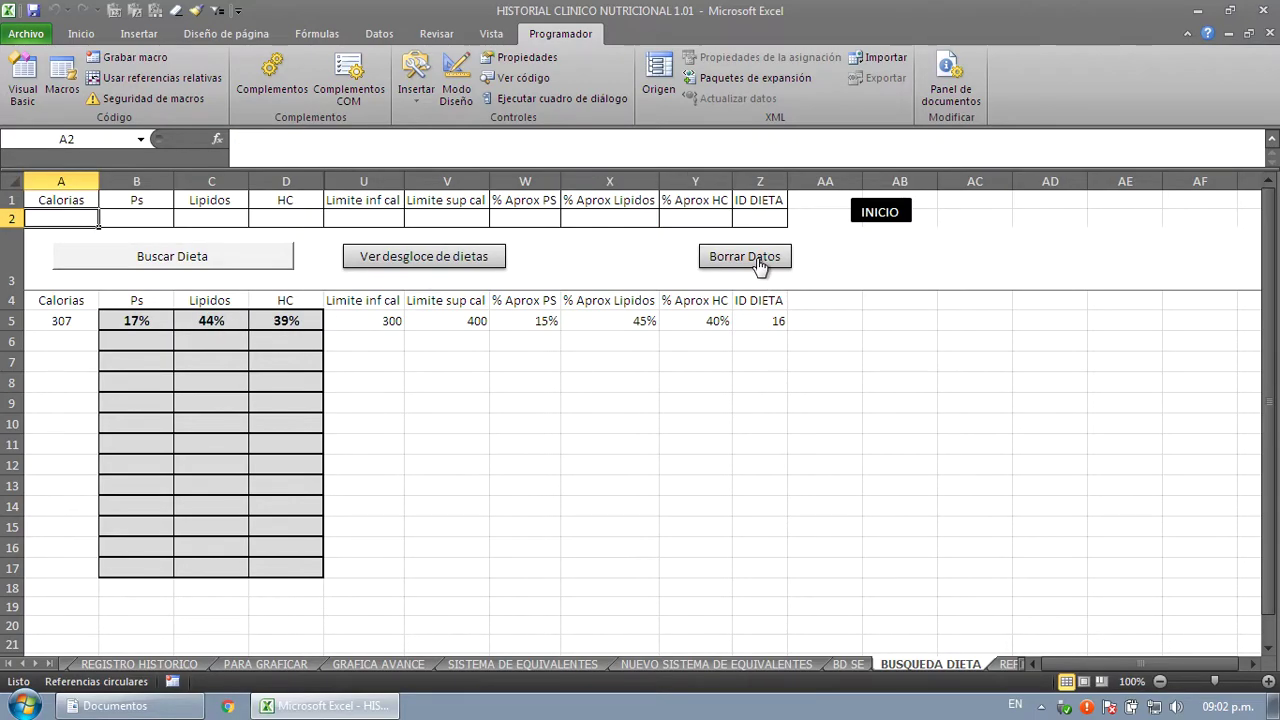
left_click(706, 221)
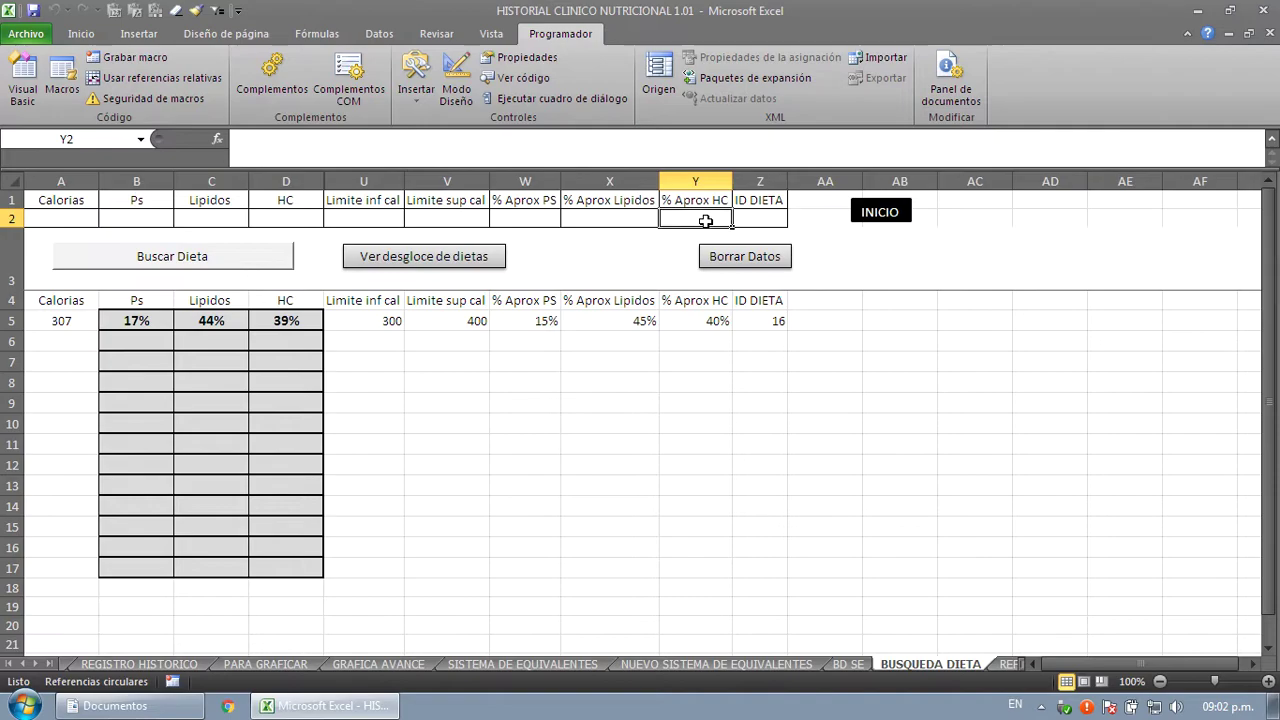
type("50")
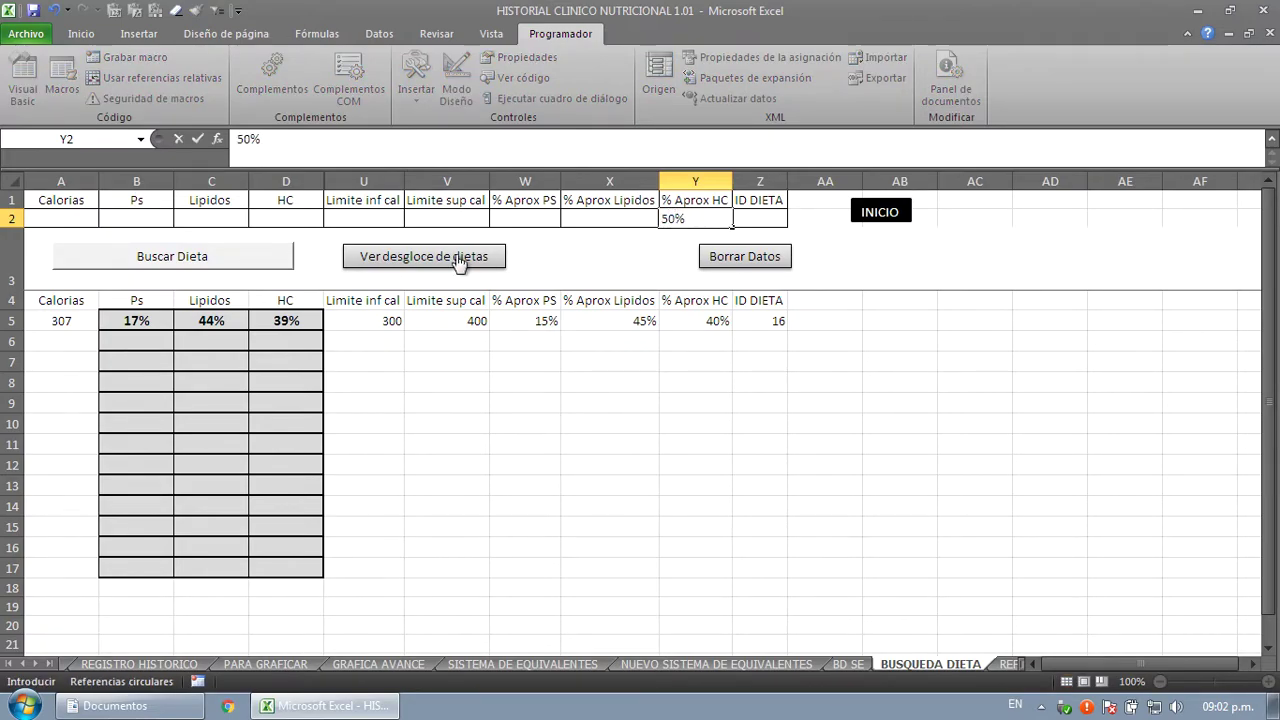
left_click(243, 258)
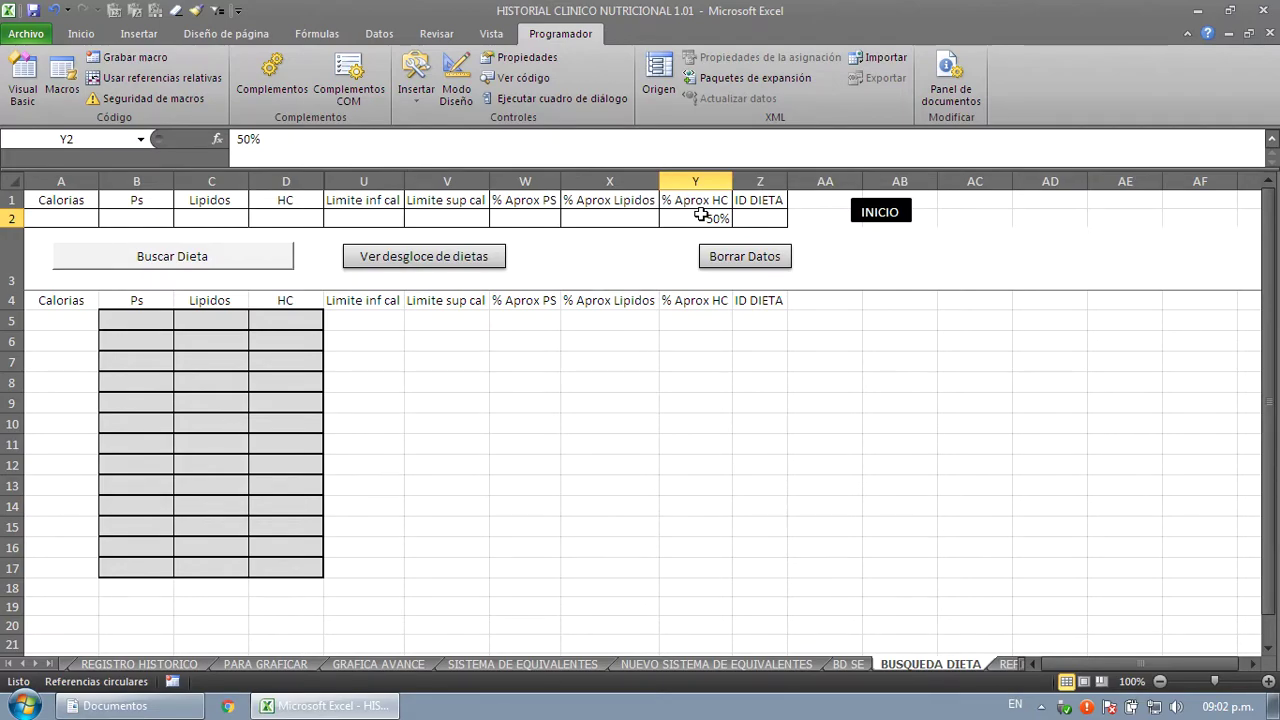
left_click(745, 262)
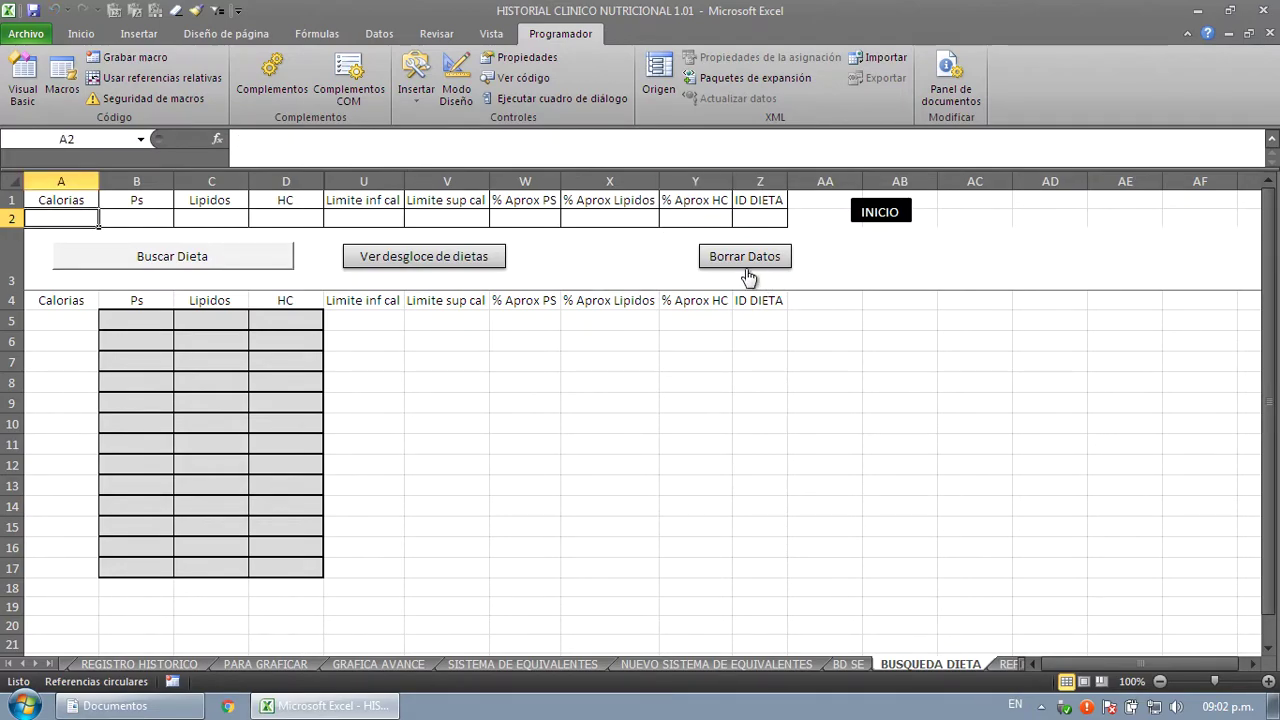
left_click(702, 217)
type("45")
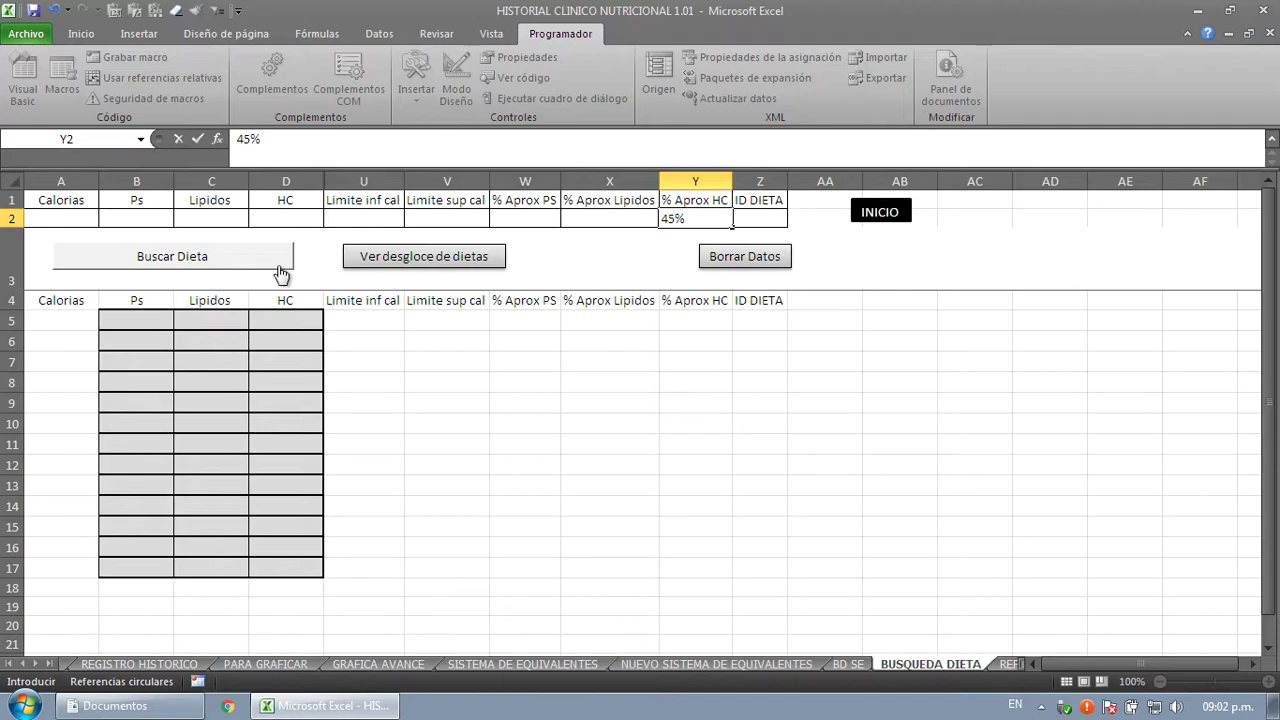
left_click(229, 264)
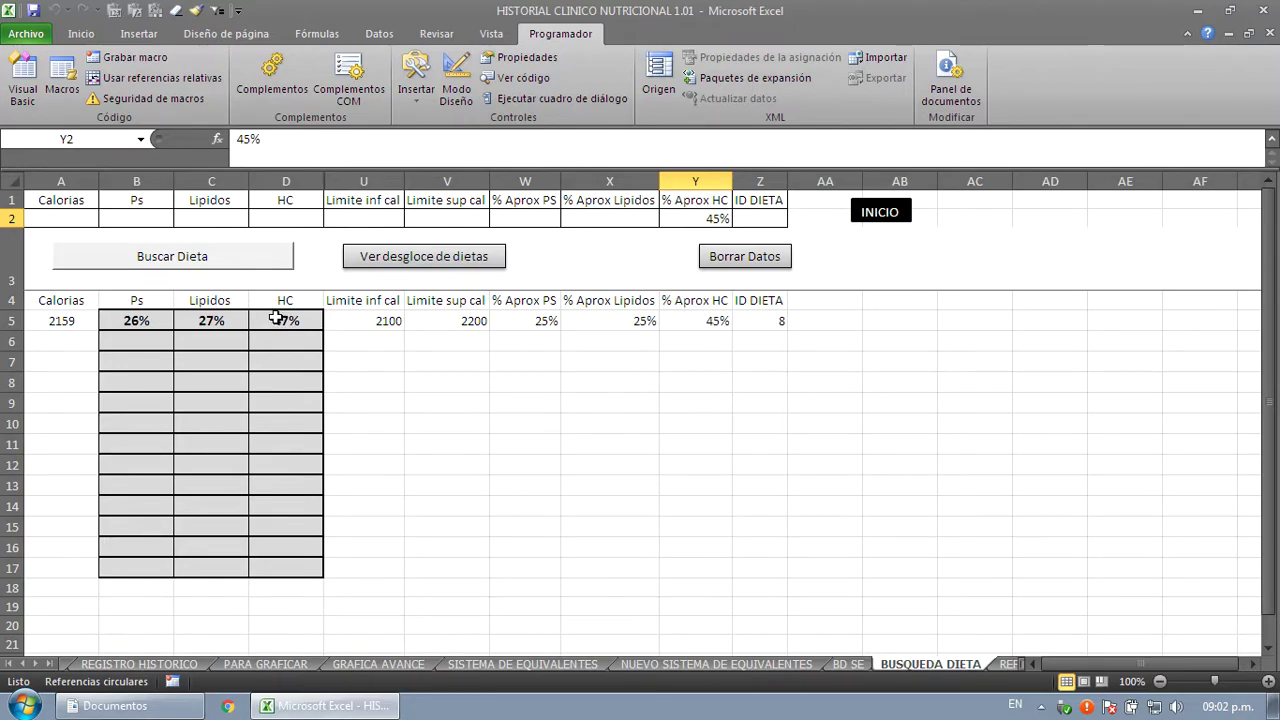
Step: Search diets at 40% carbohydrates, returning diets 16, 13 and 15
left_click(740, 262)
left_click(685, 222)
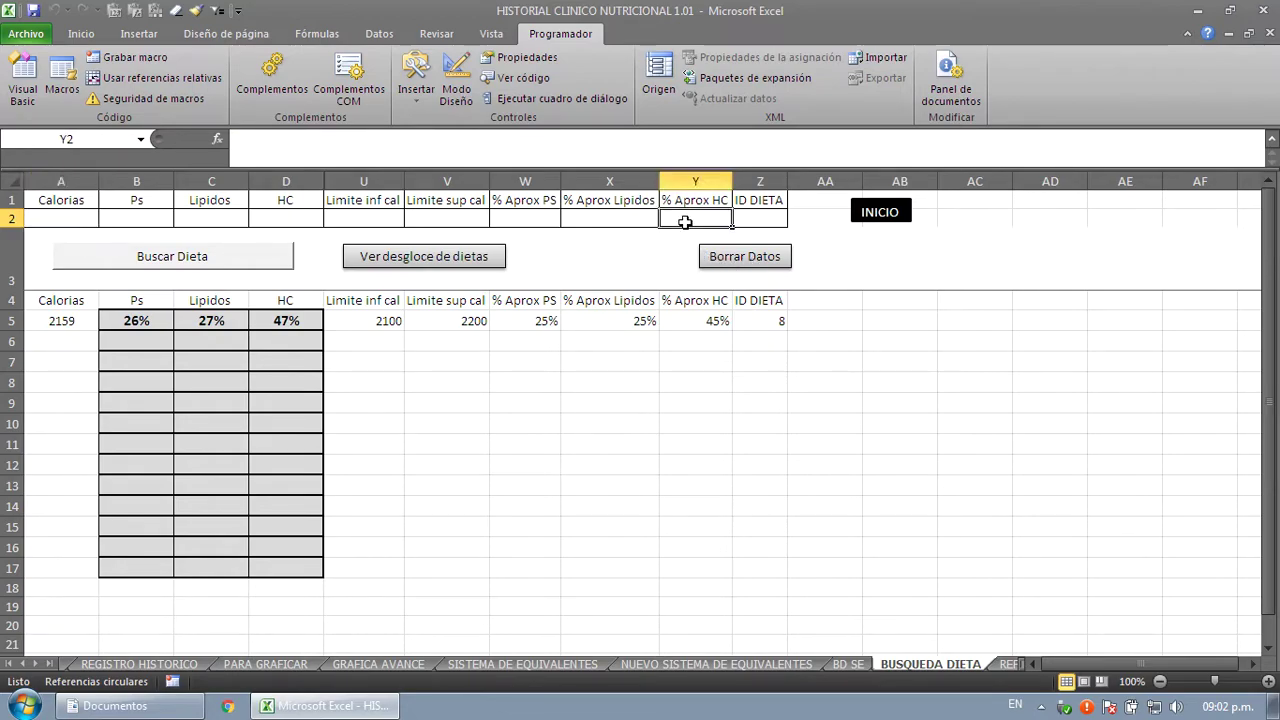
type("40")
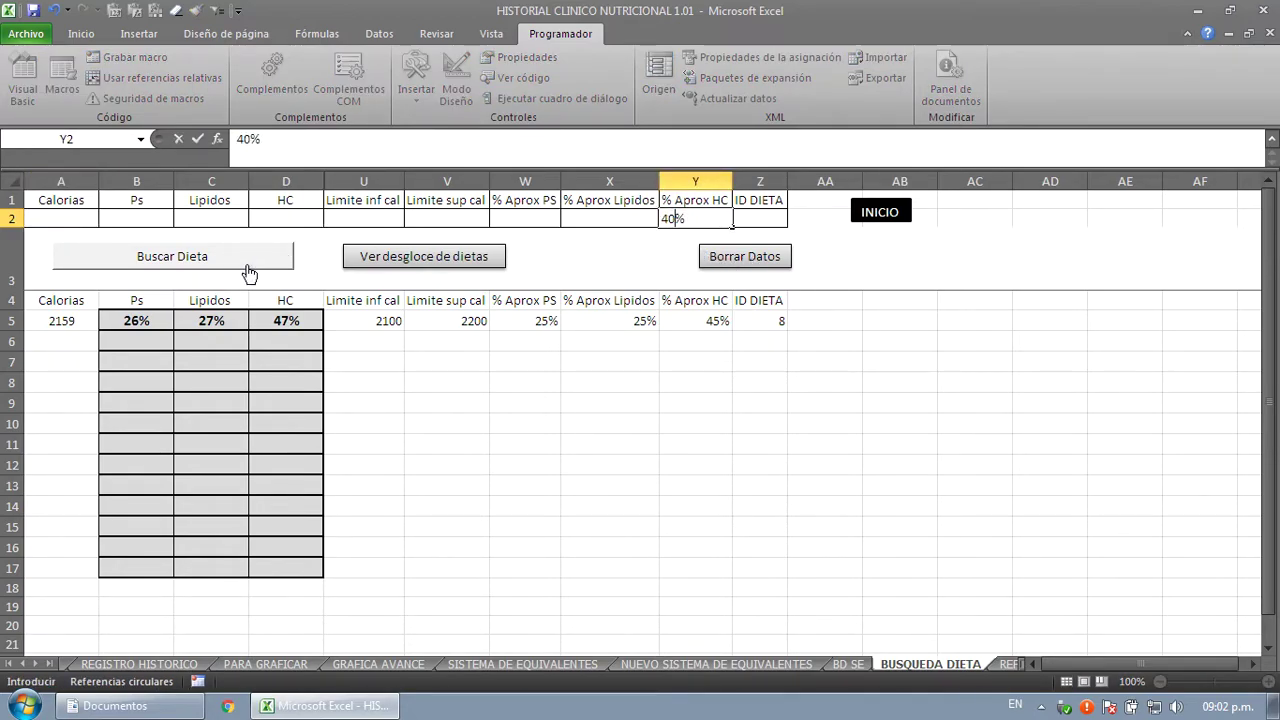
left_click(246, 264)
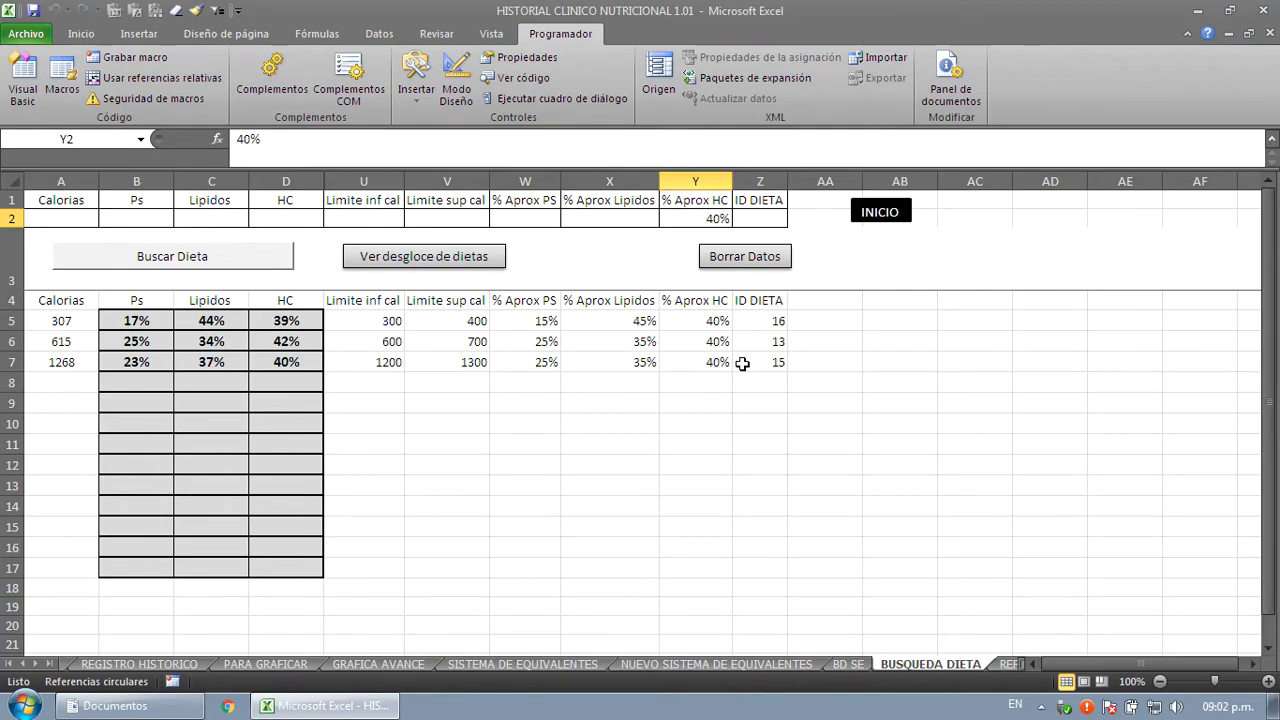
Step: Search diets with 15% protein and 35% lipids, which finds no diets
left_click(719, 256)
left_click(535, 220)
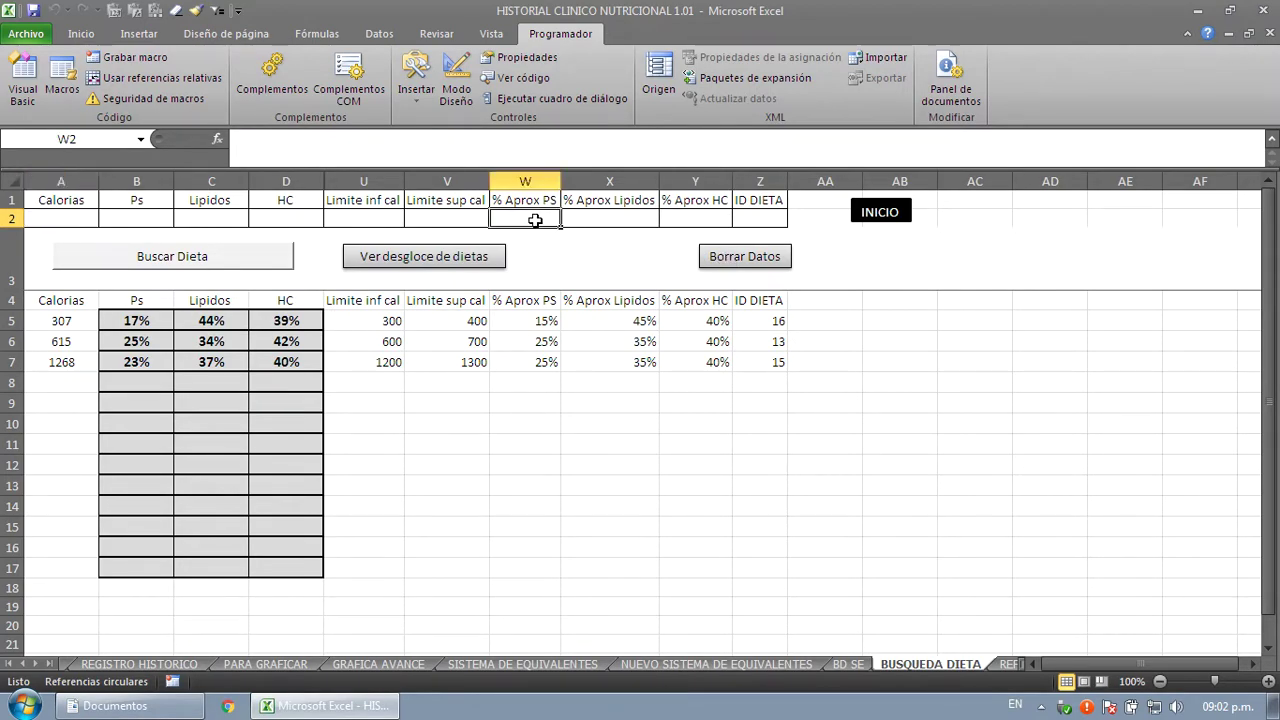
type("15")
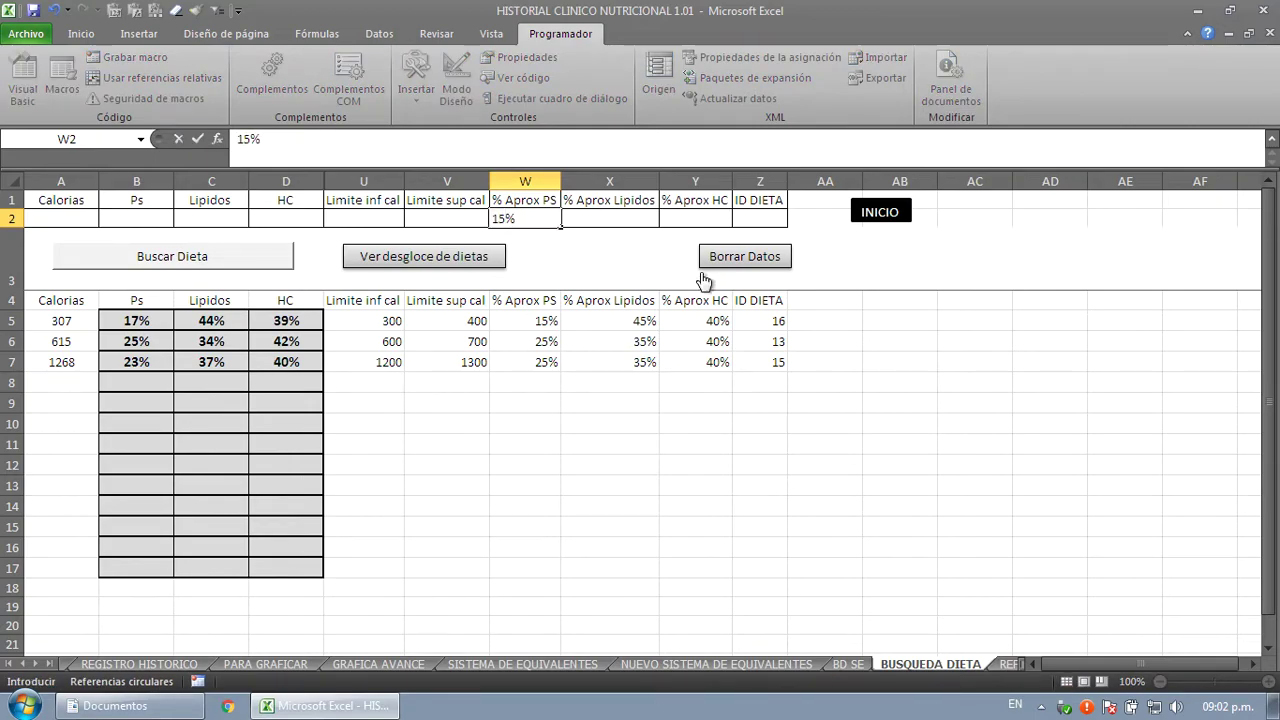
left_click(697, 216)
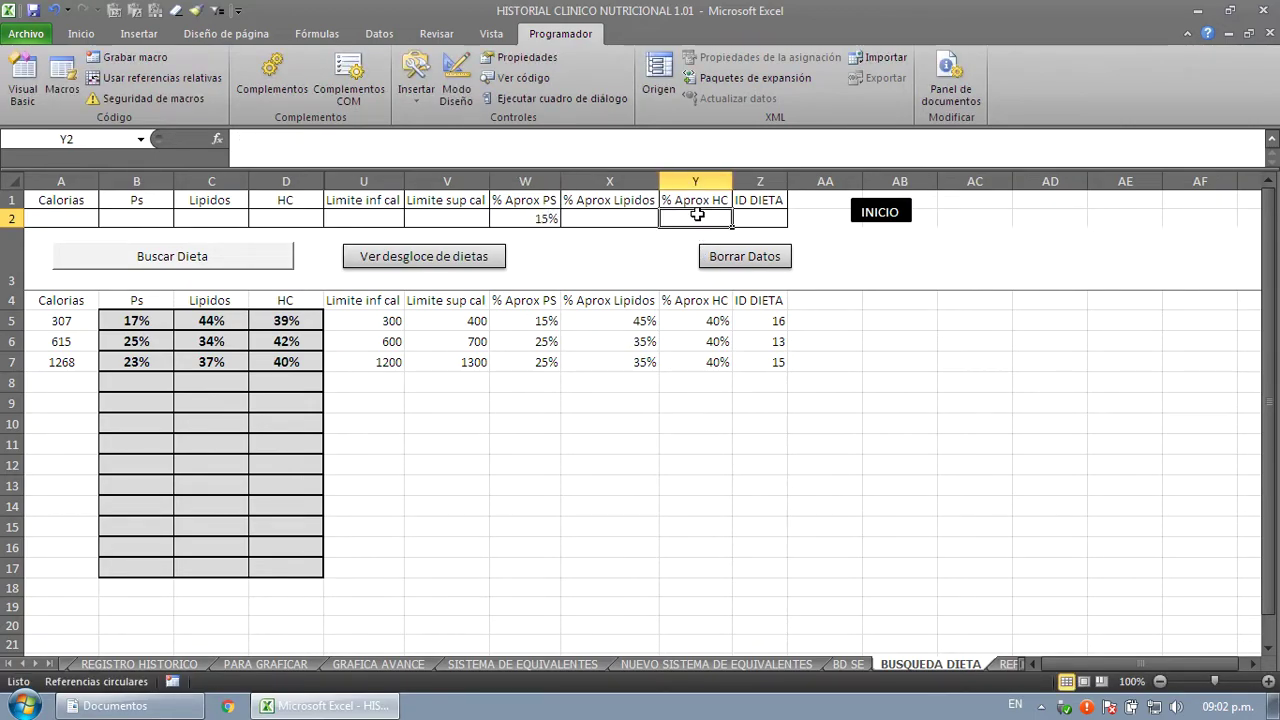
left_click(619, 218)
type("35")
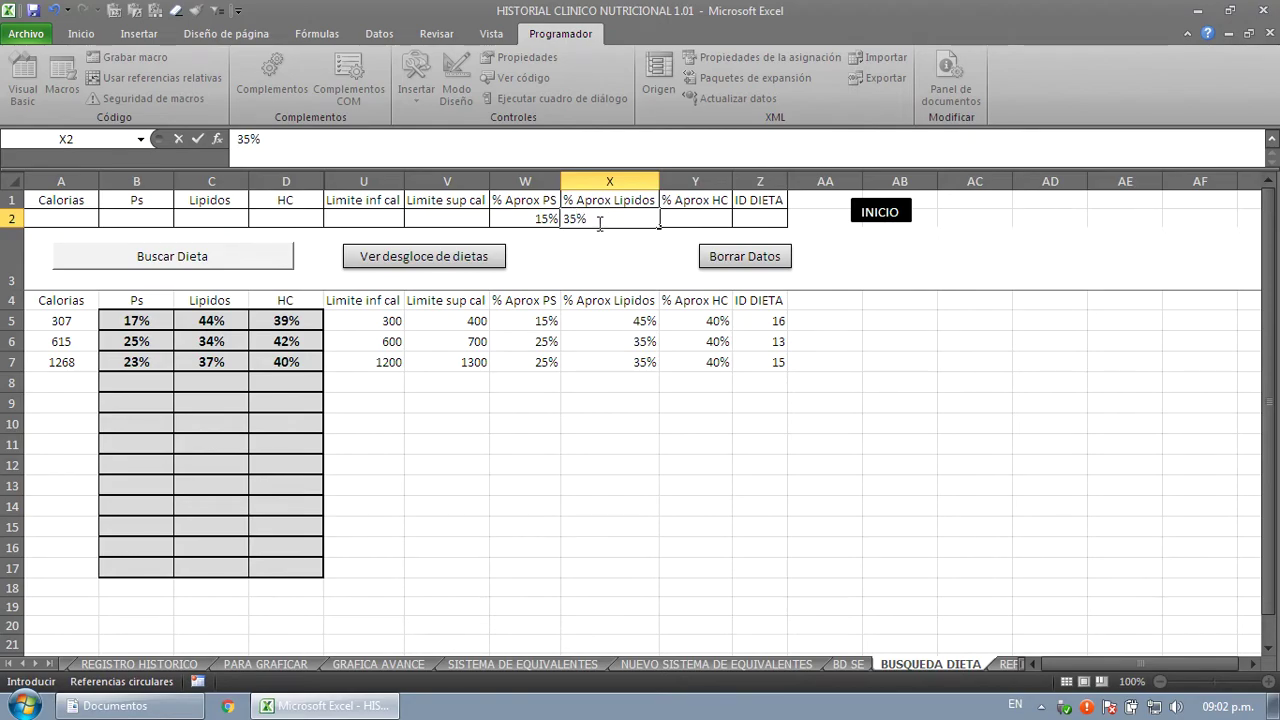
left_click(216, 266)
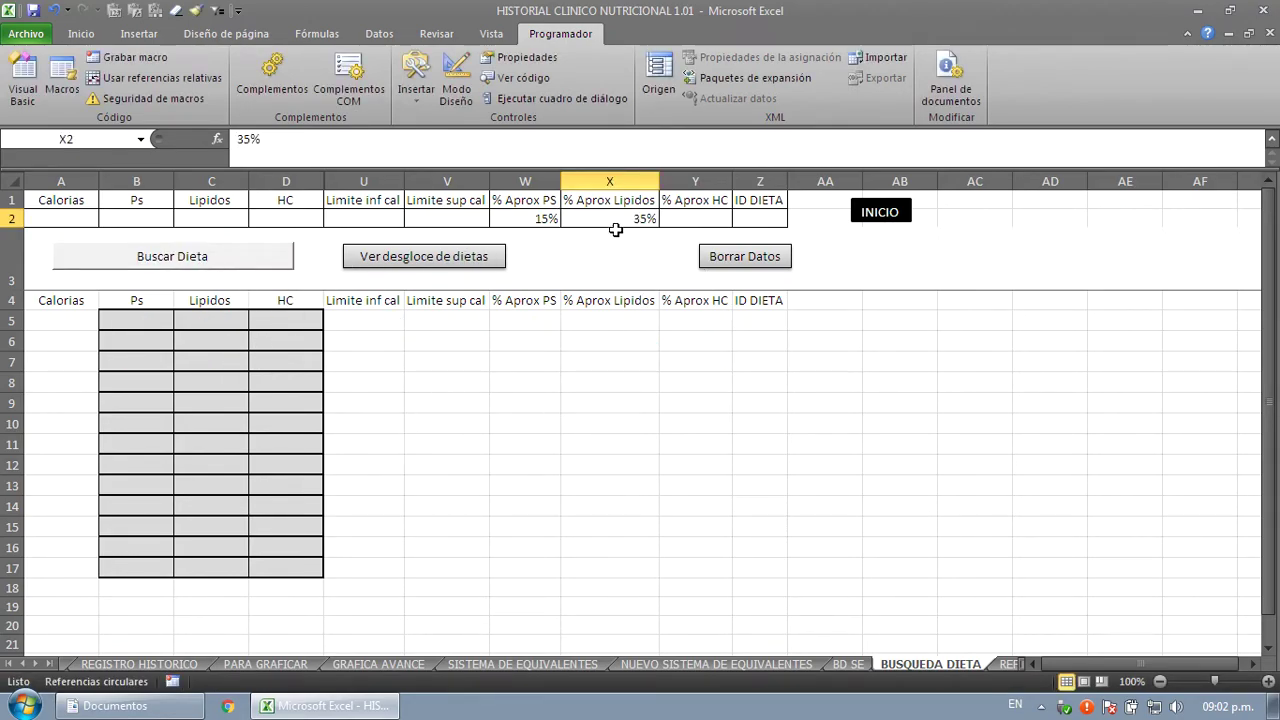
Step: Retry the search with 15% protein and 40% lipids, again finding nothing
left_click(737, 254)
left_click(499, 216)
type("15")
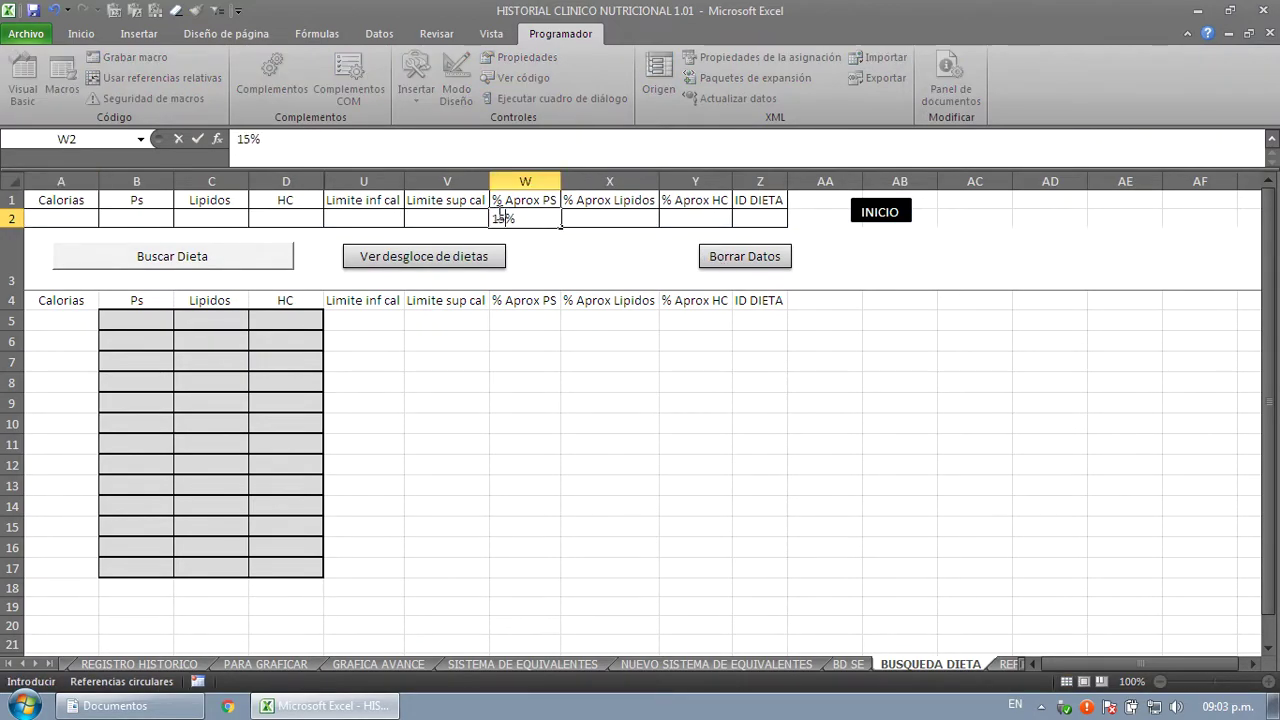
left_click(596, 217)
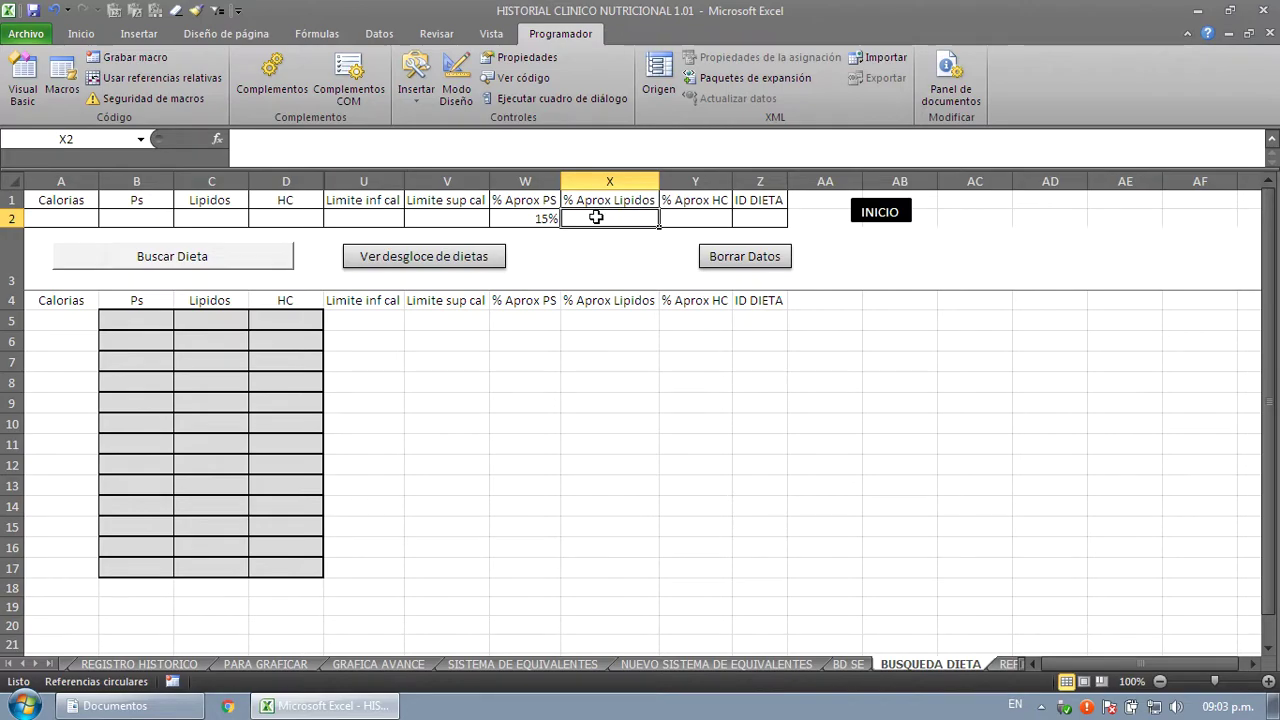
type("40")
left_click(250, 256)
Step: Clear the criteria and re-enter 15% protein, moving on to the lipid cell X2
left_click(742, 262)
left_click(537, 213)
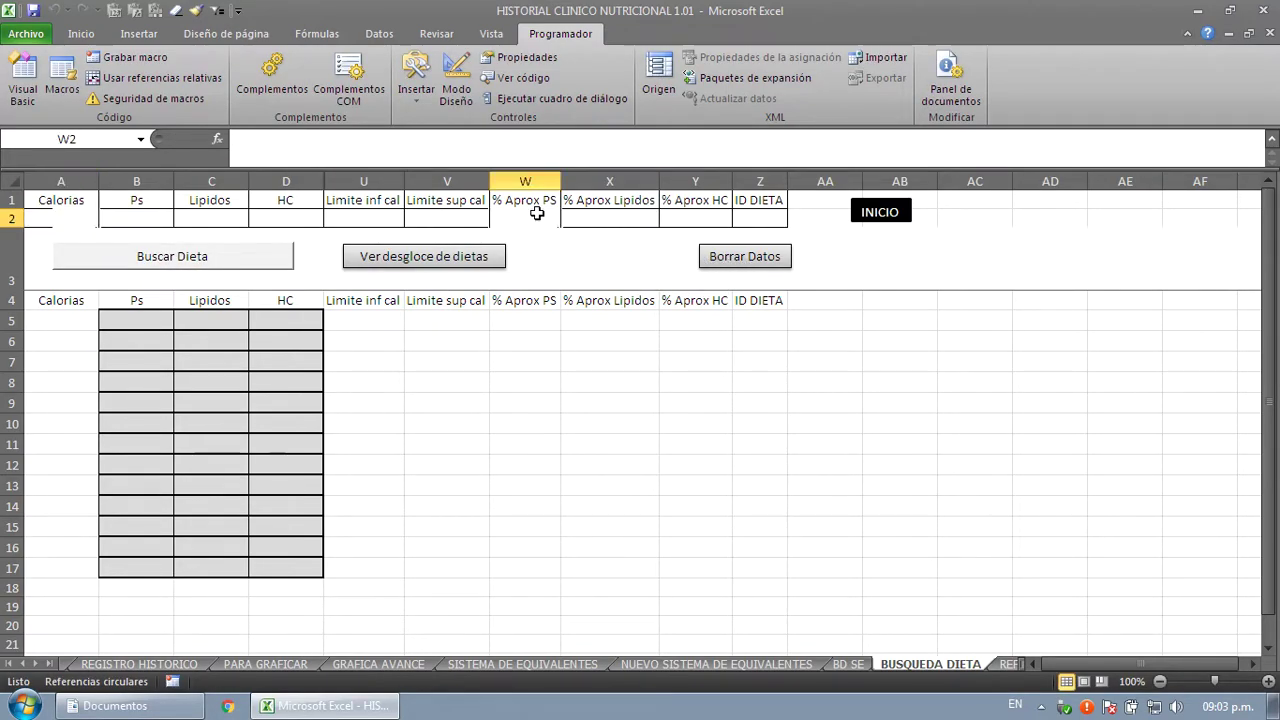
type("15")
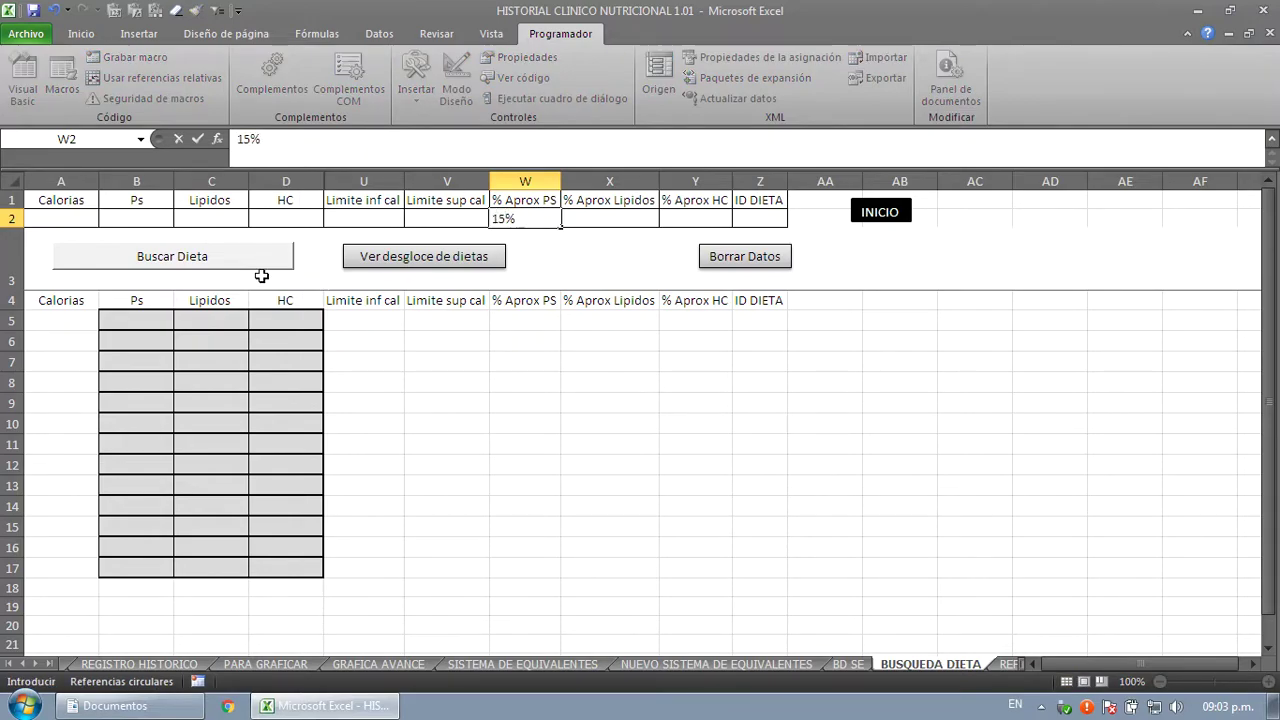
left_click(605, 217)
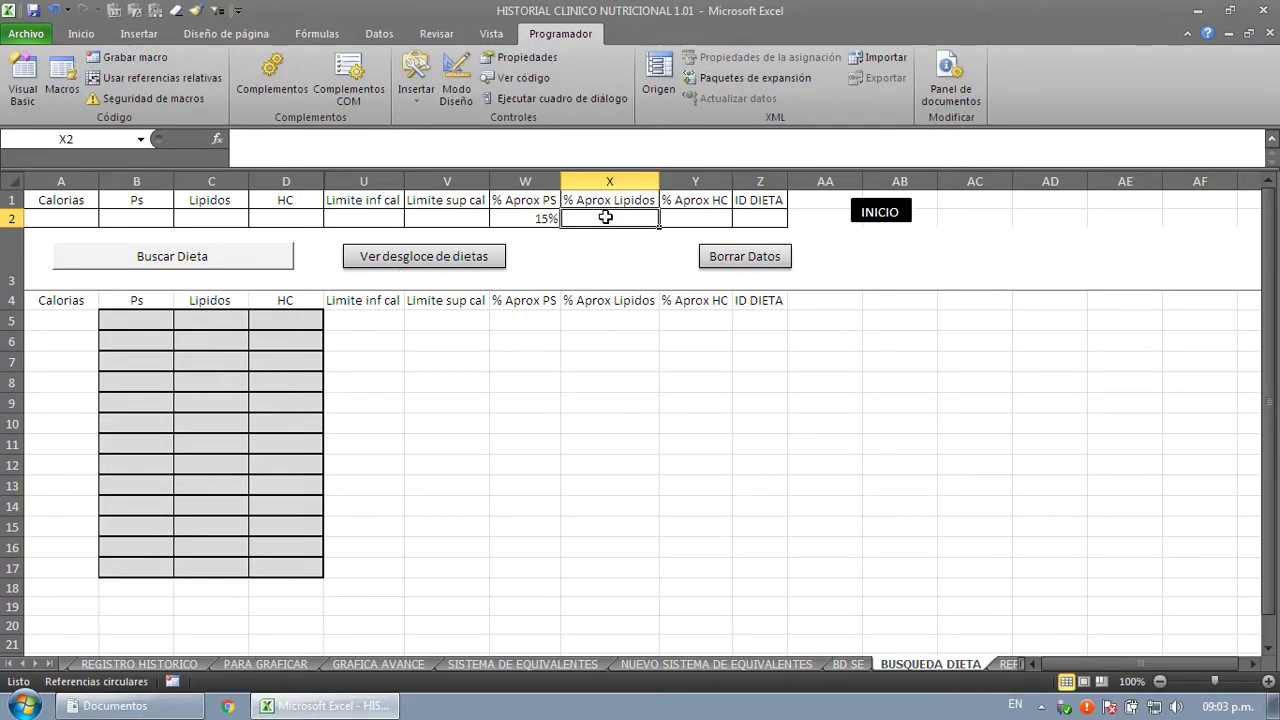
Step: Enter 30% lipids, then search by 15% protein alone, listing diets 16, 17 and 9, and clear
type("30")
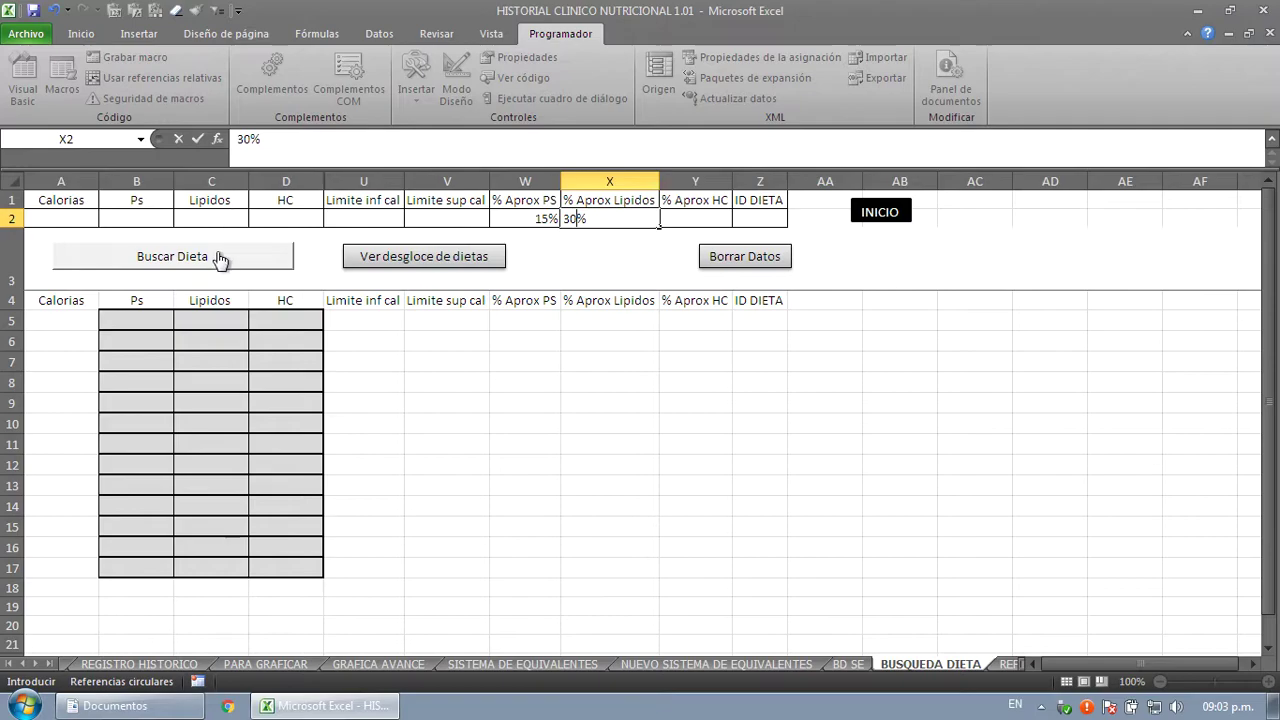
key("Return")
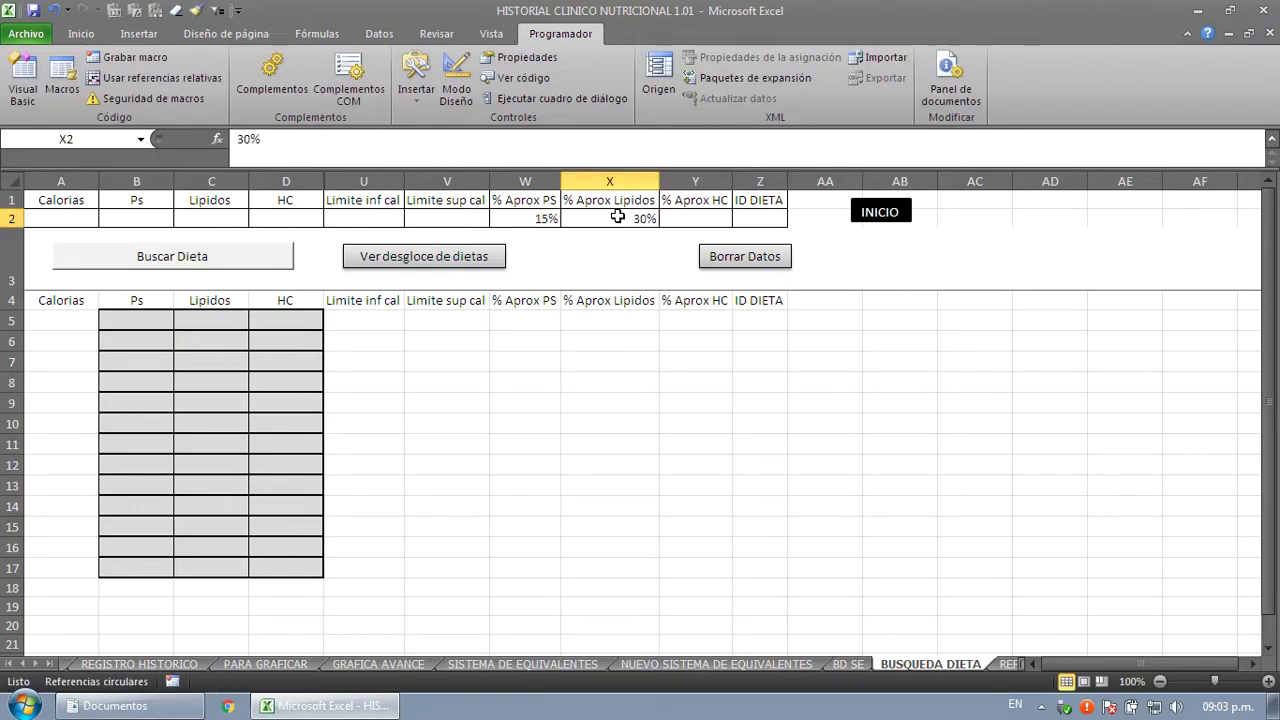
left_click(745, 258)
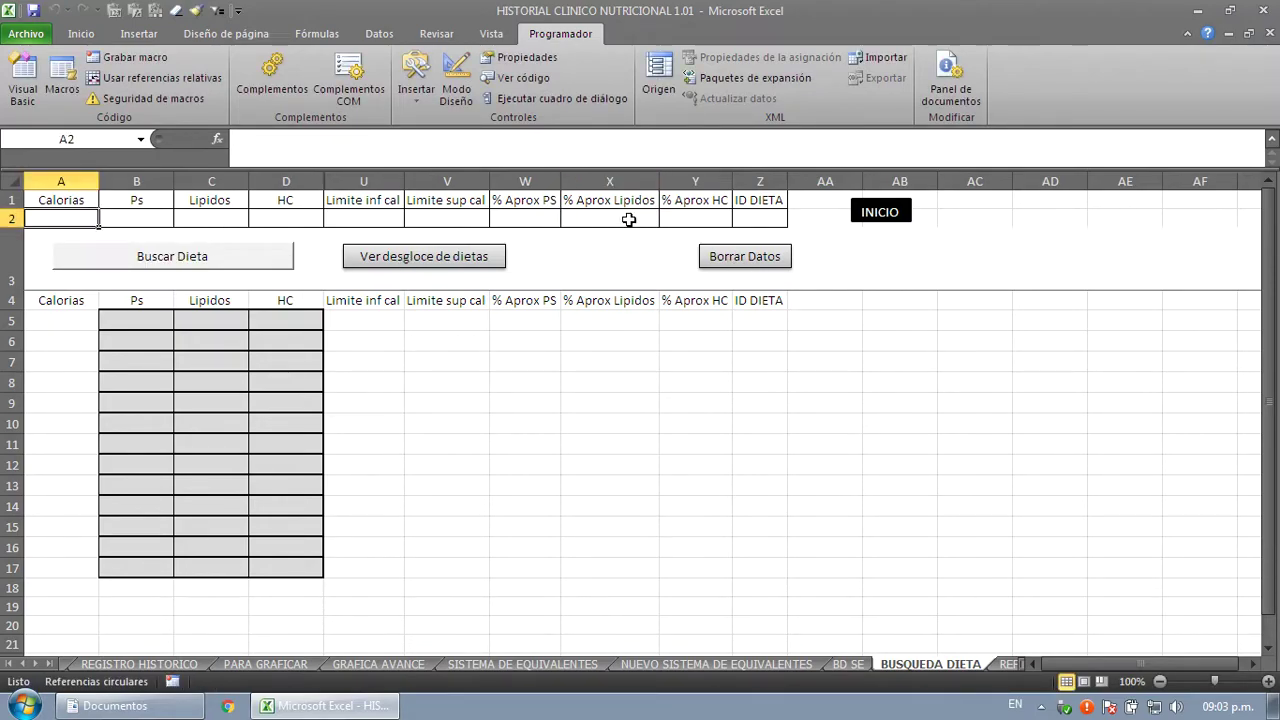
left_click(522, 218)
type("15")
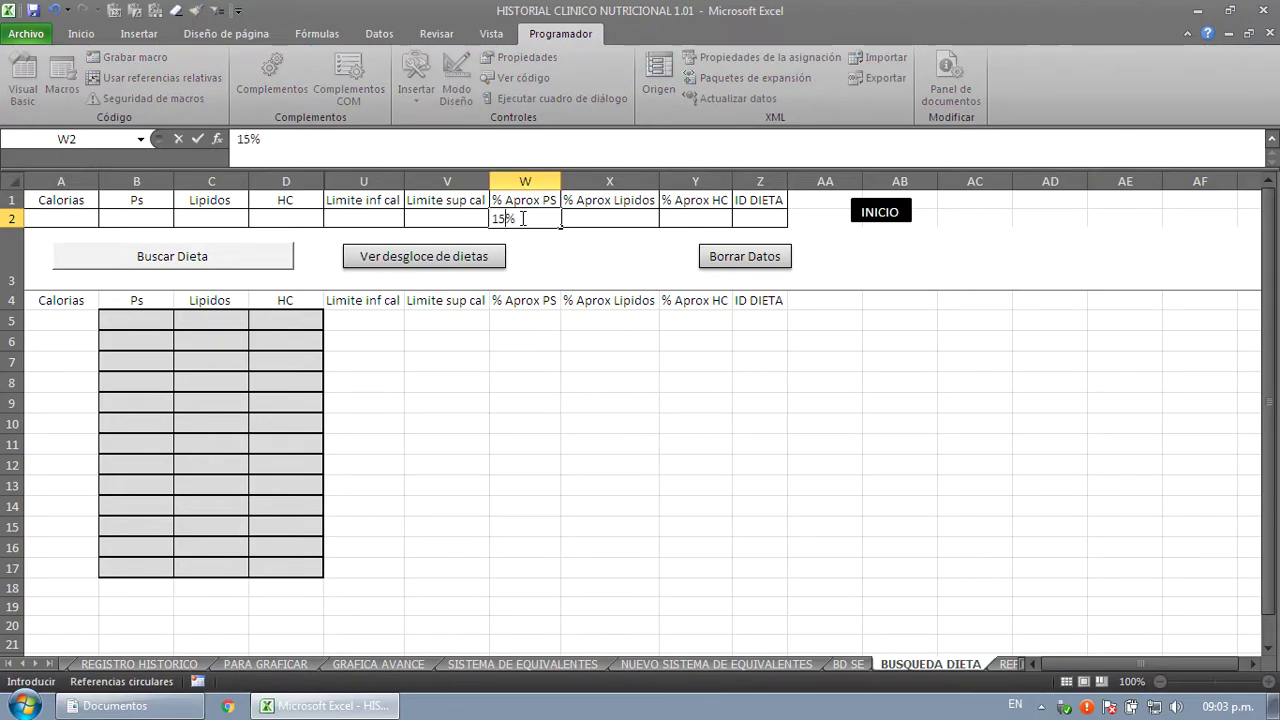
left_click(181, 260)
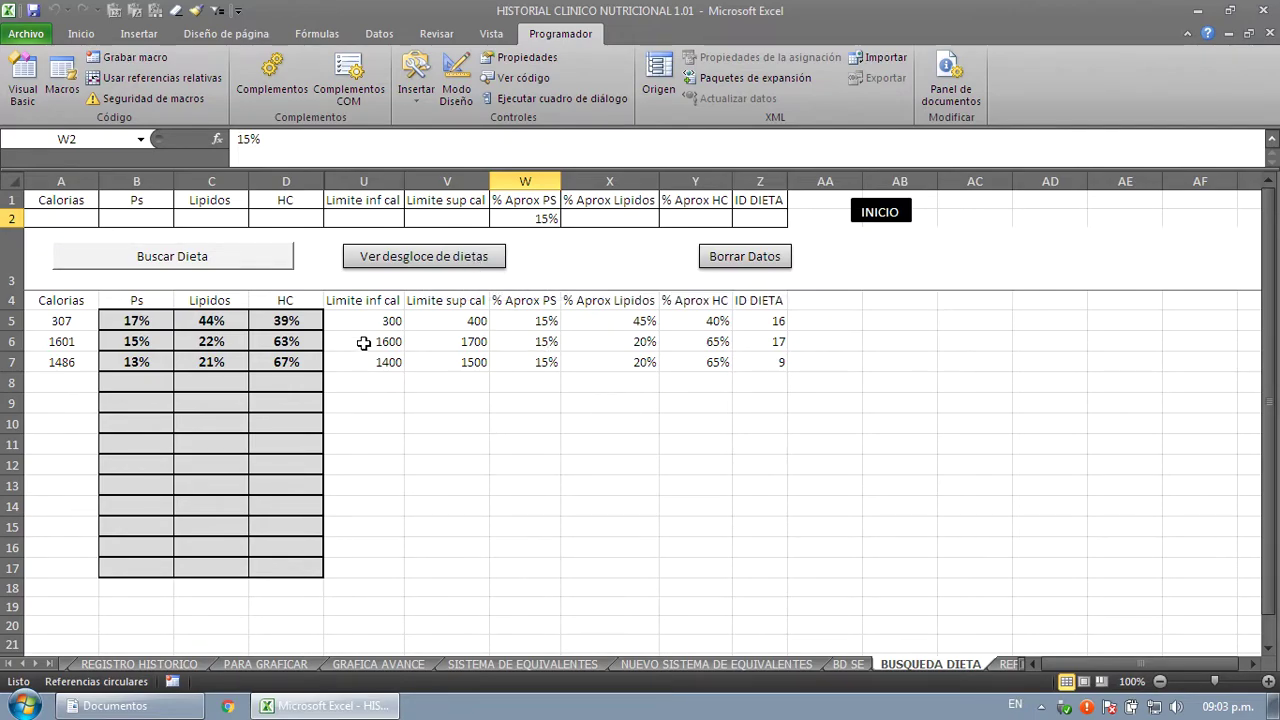
left_click(746, 257)
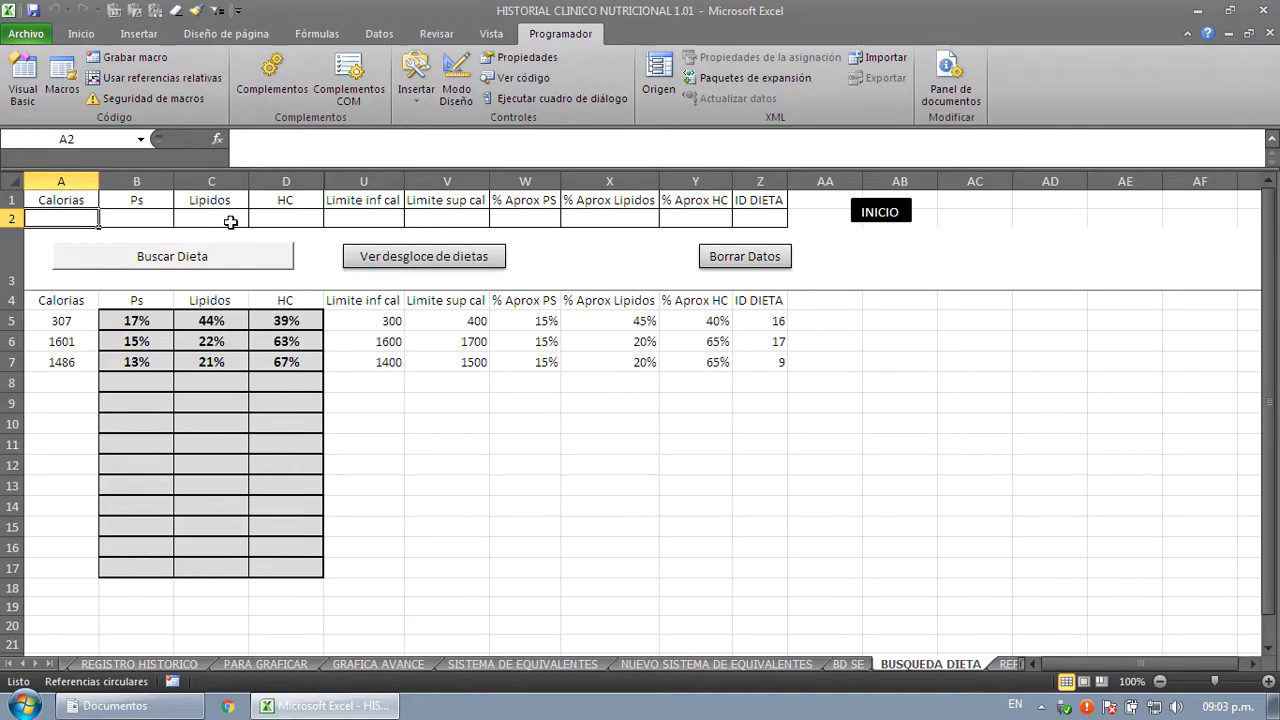
Step: Search with a 1600 lower calorie limit to find diet 17, then clear and list all diets
left_click(358, 219)
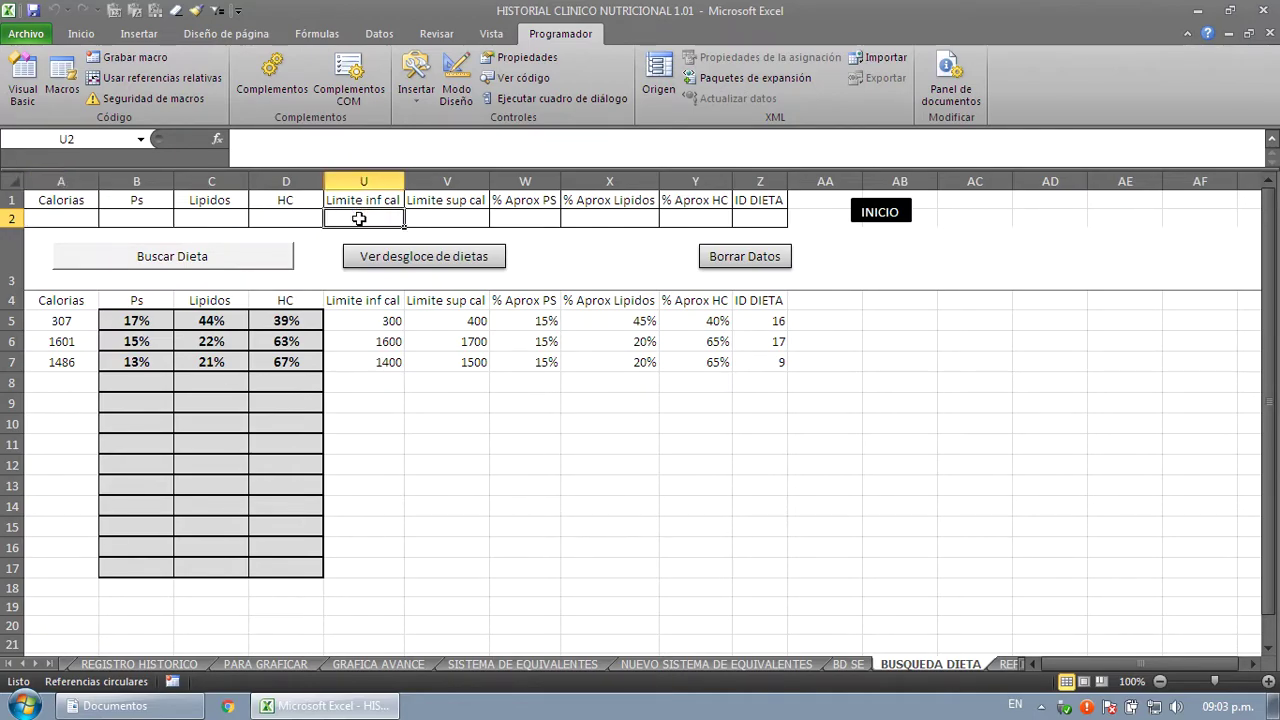
type("1600")
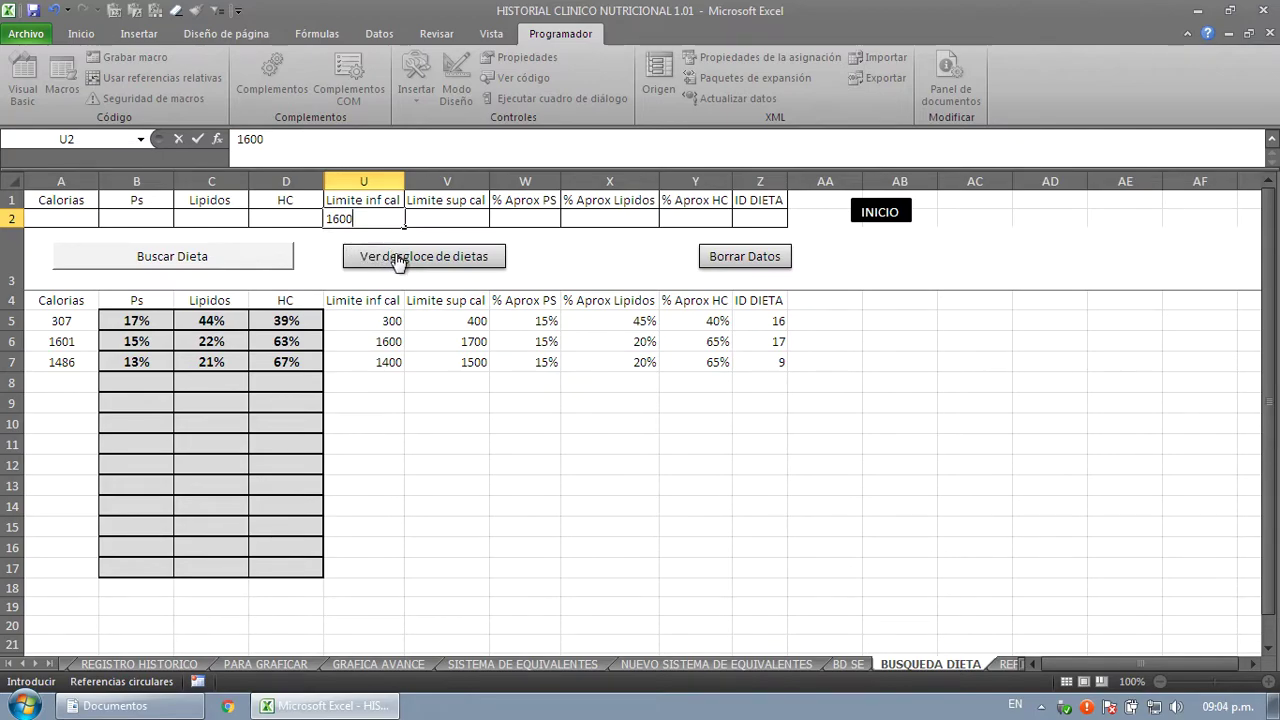
left_click(214, 262)
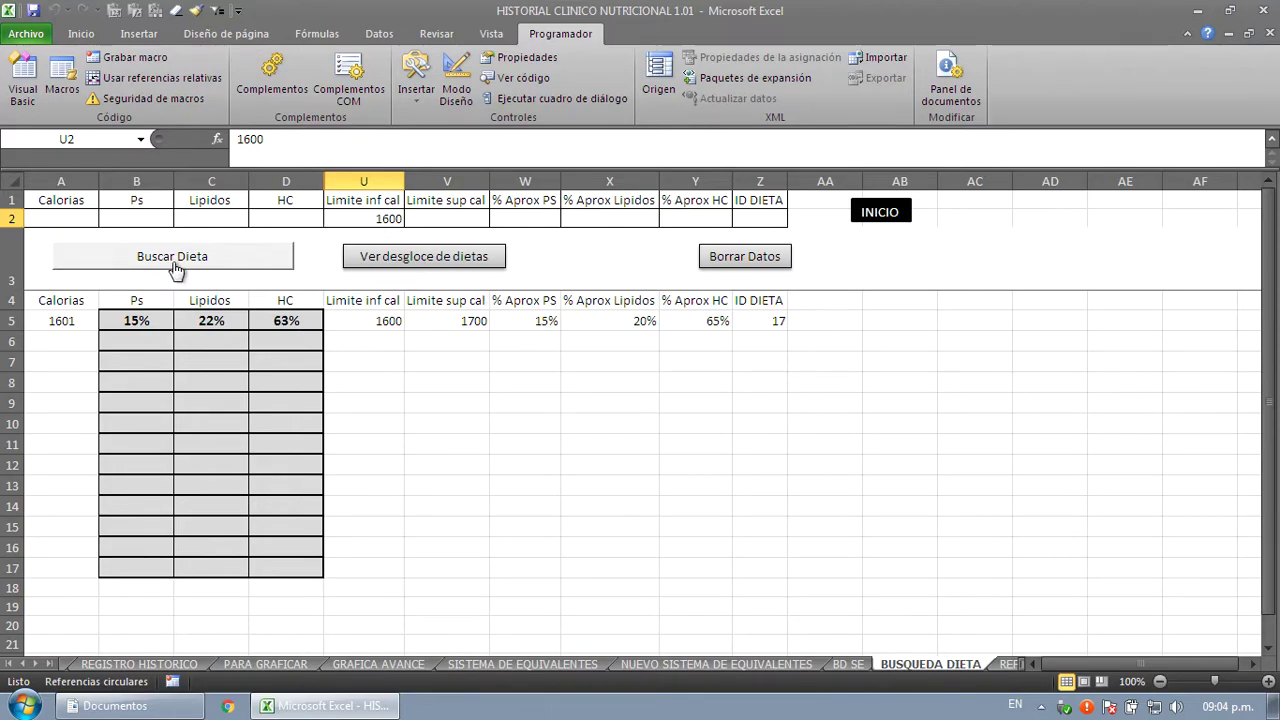
left_click(764, 258)
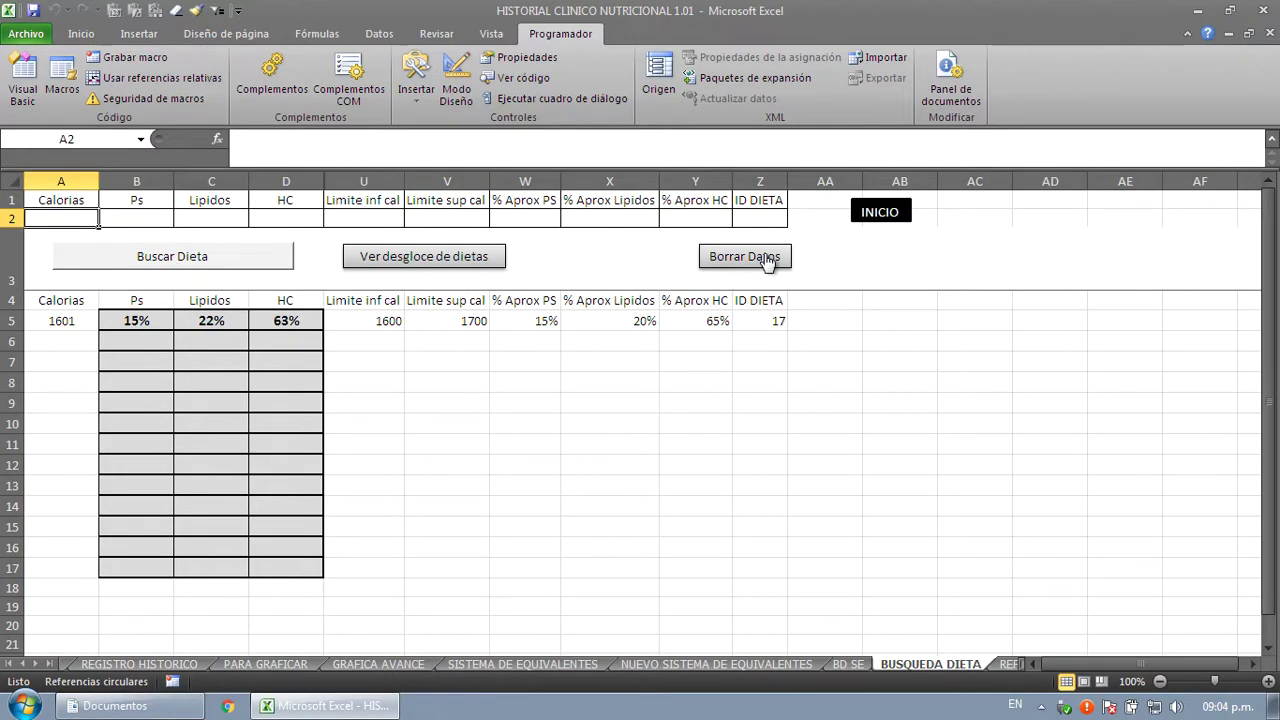
left_click(188, 258)
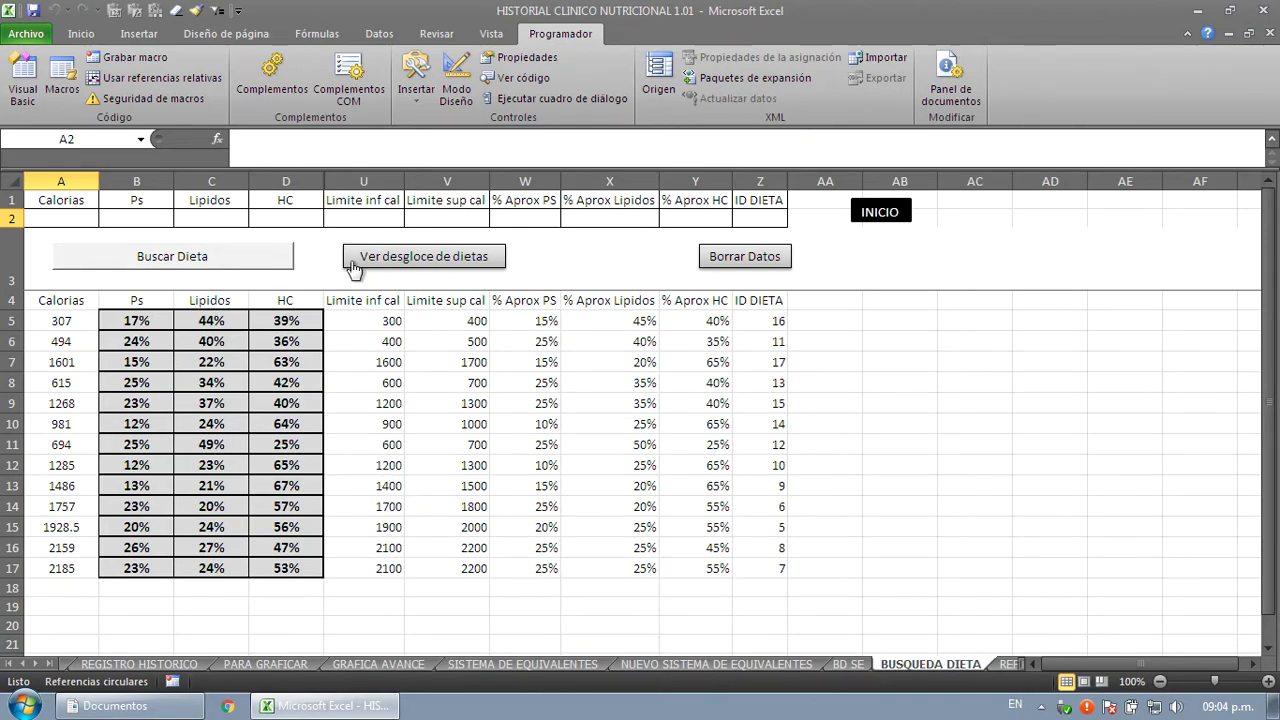
Step: Search with a 2100 lower limit, returning diets 8 and 7, check protein, then clear
left_click(351, 215)
type("2100")
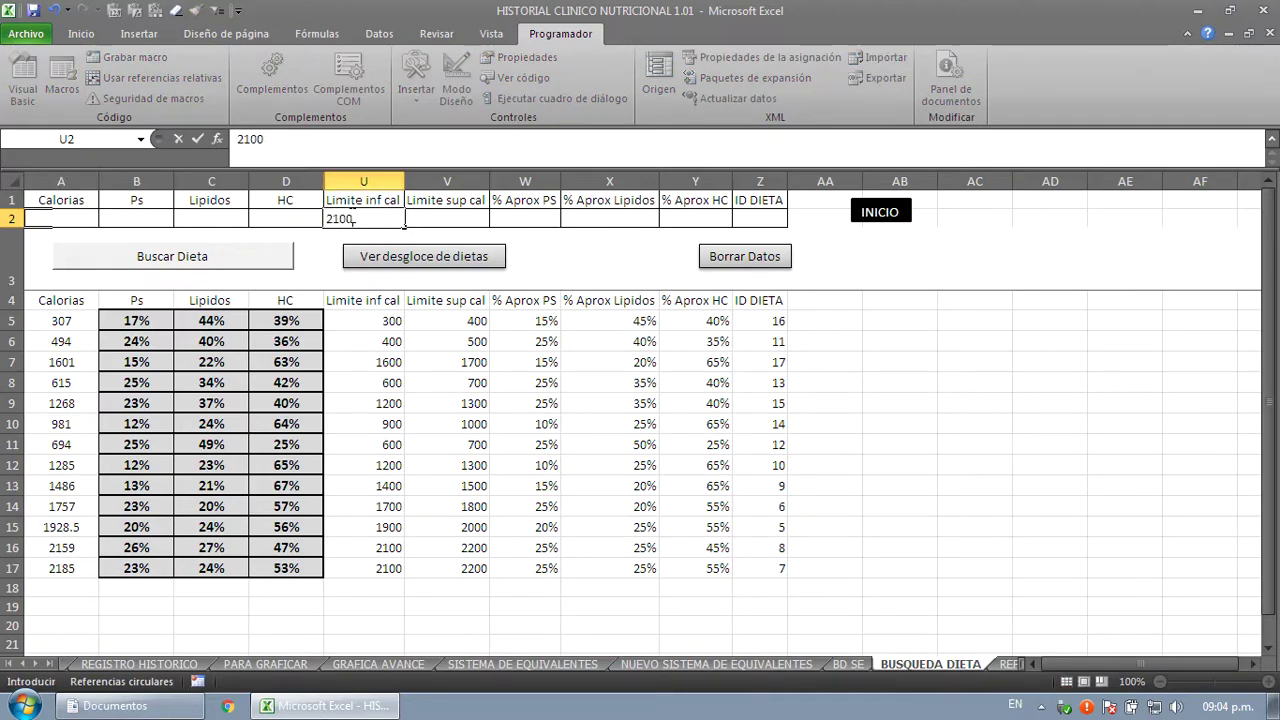
left_click(208, 256)
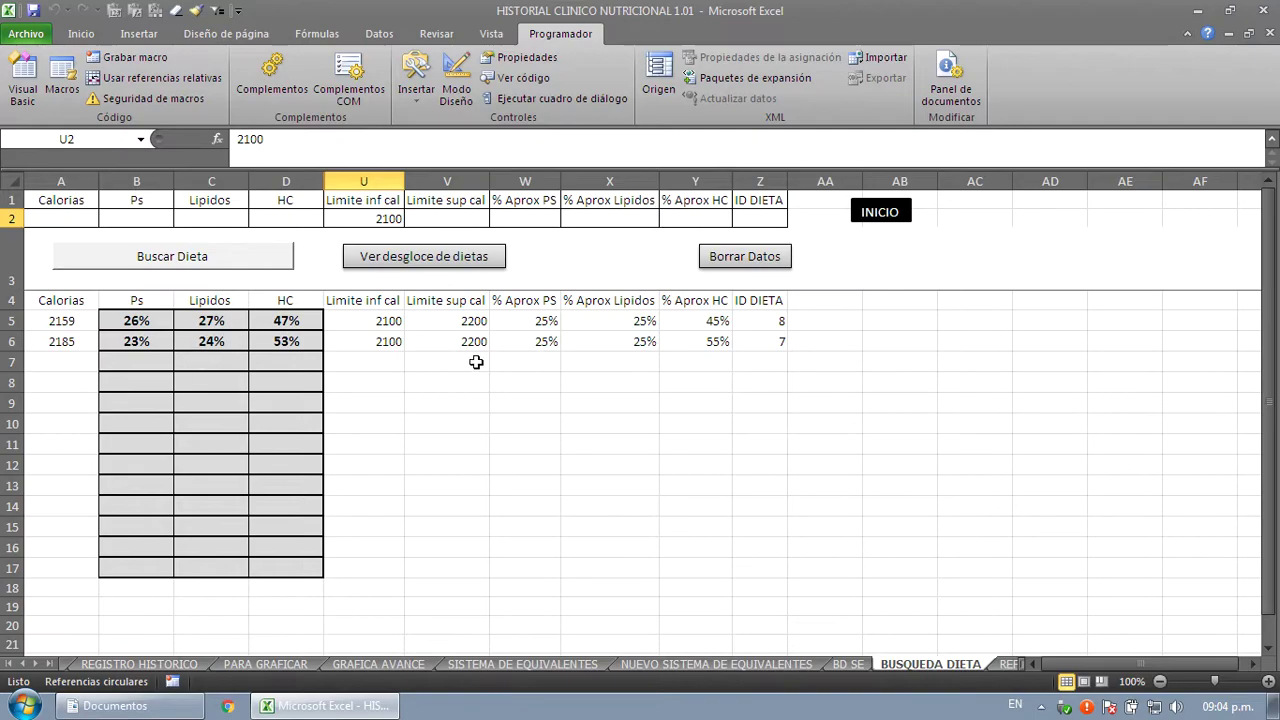
left_click(242, 364)
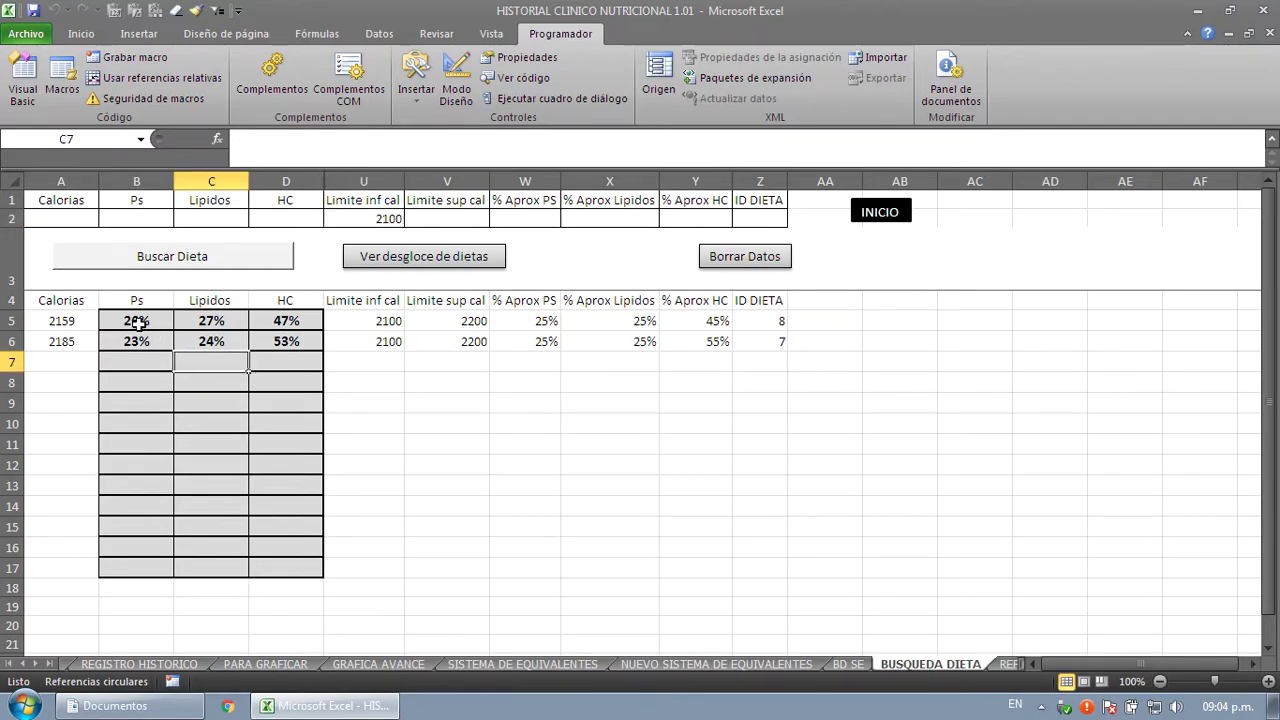
left_click(138, 322)
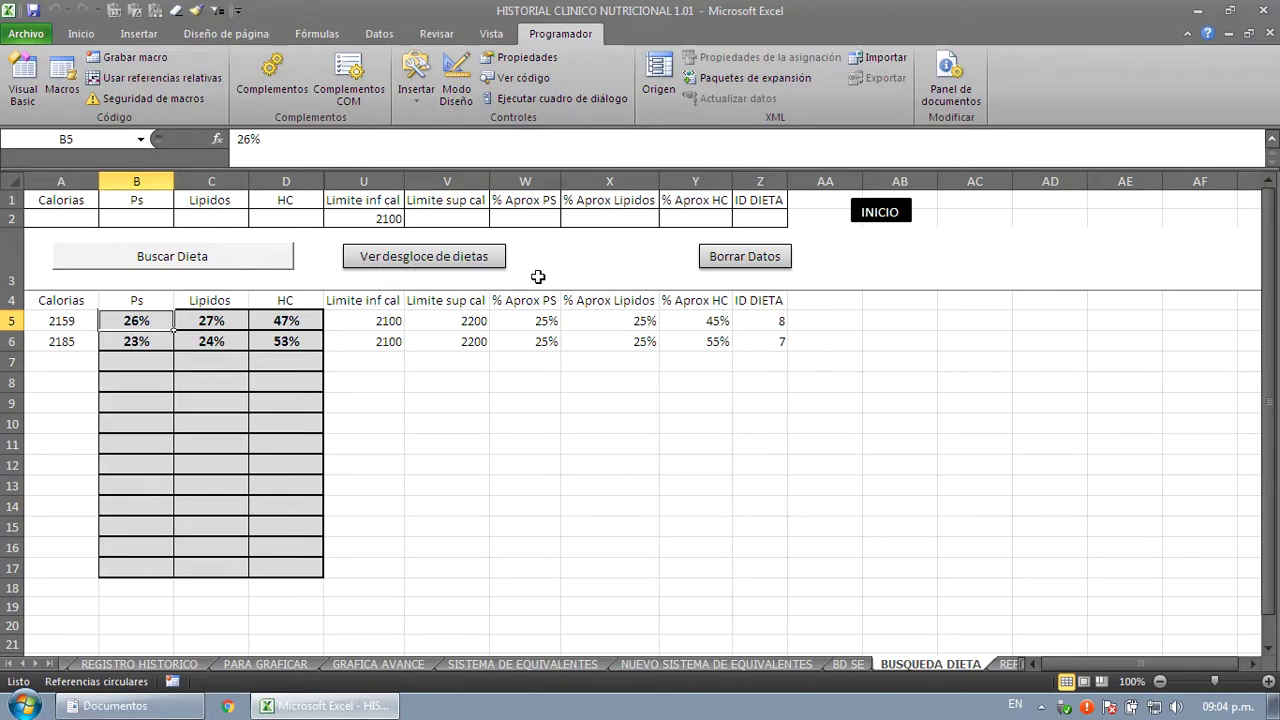
left_click(762, 260)
Step: Search diets with a 2100 lower calorie limit and 45% carbohydrates
left_click(358, 220)
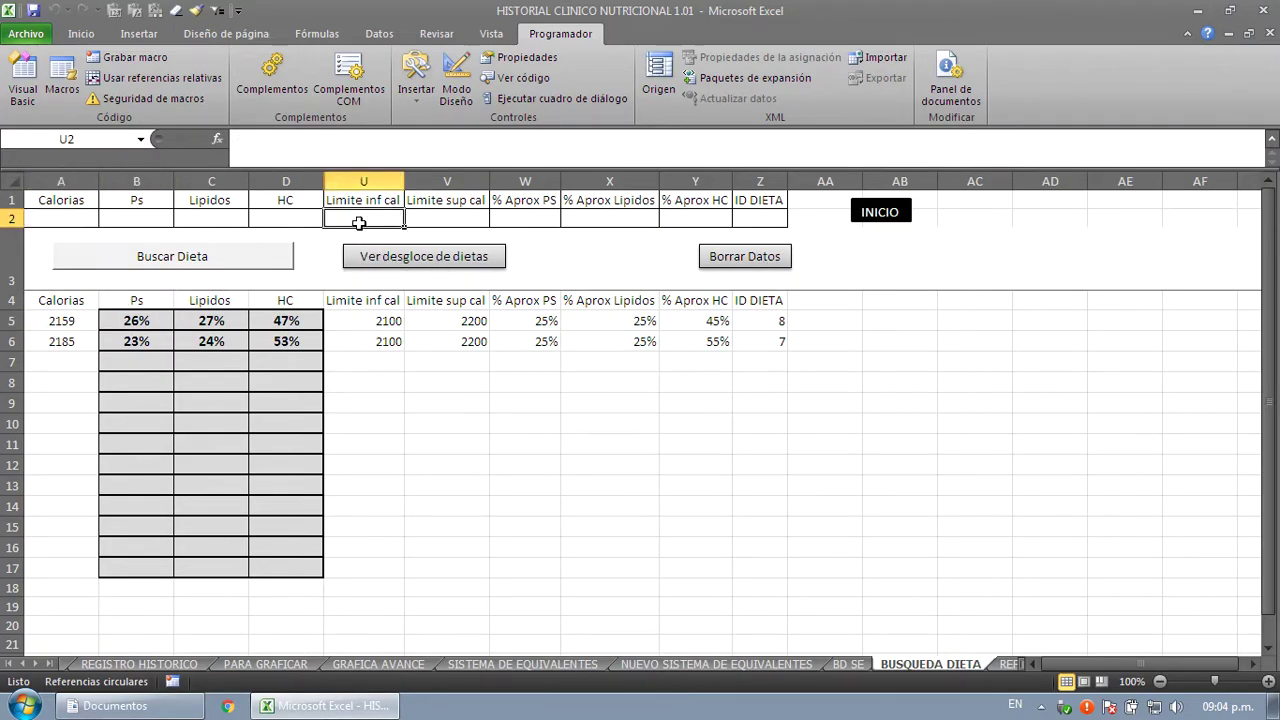
type("2100")
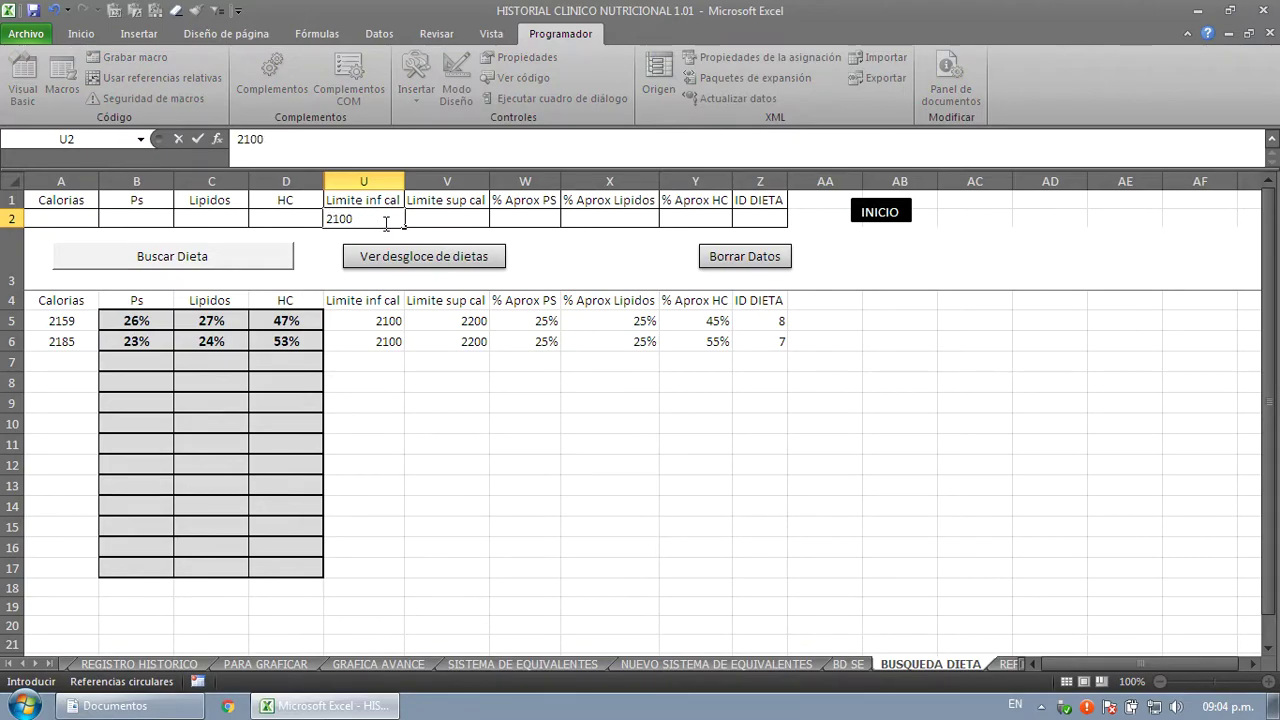
left_click(524, 214)
left_click(682, 220)
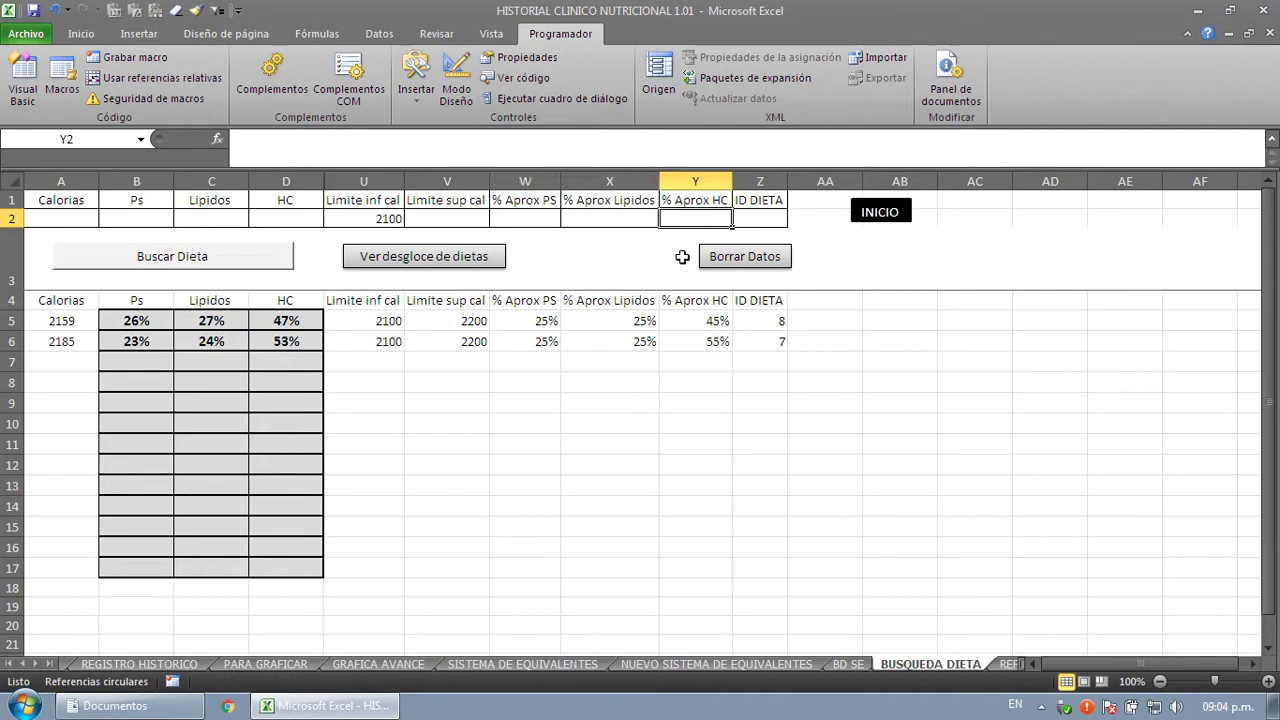
type("45")
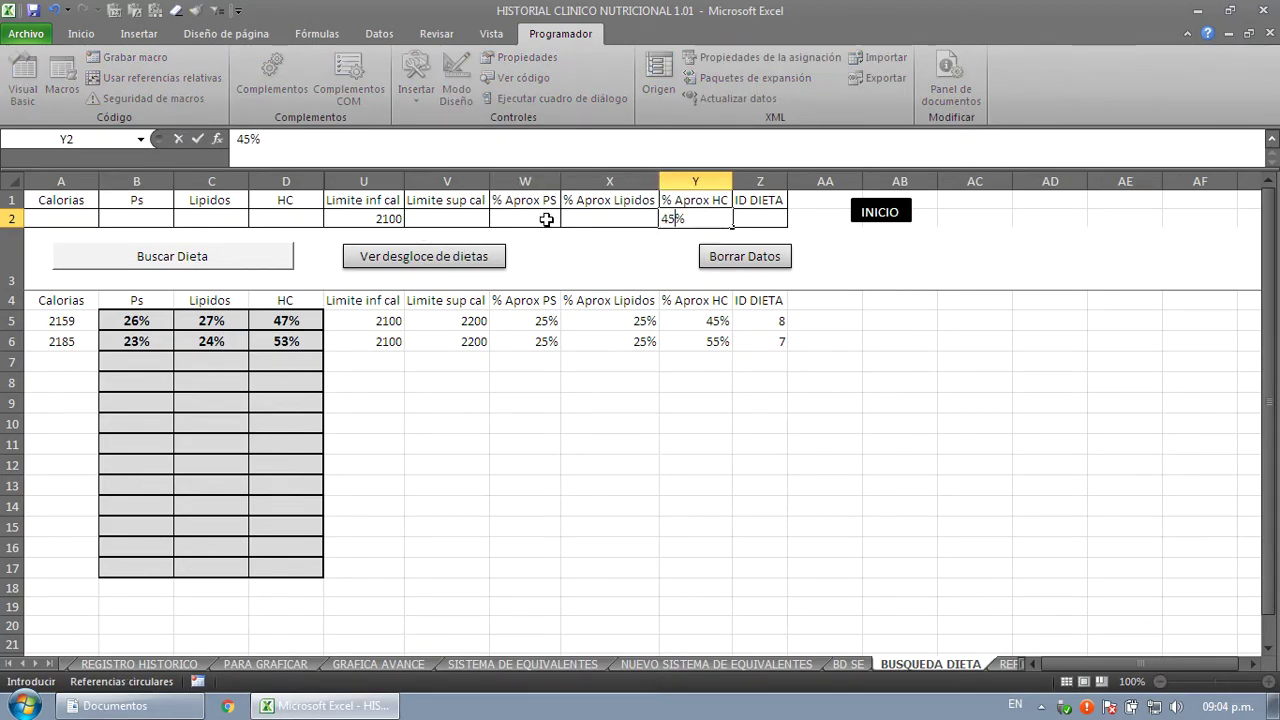
left_click(200, 258)
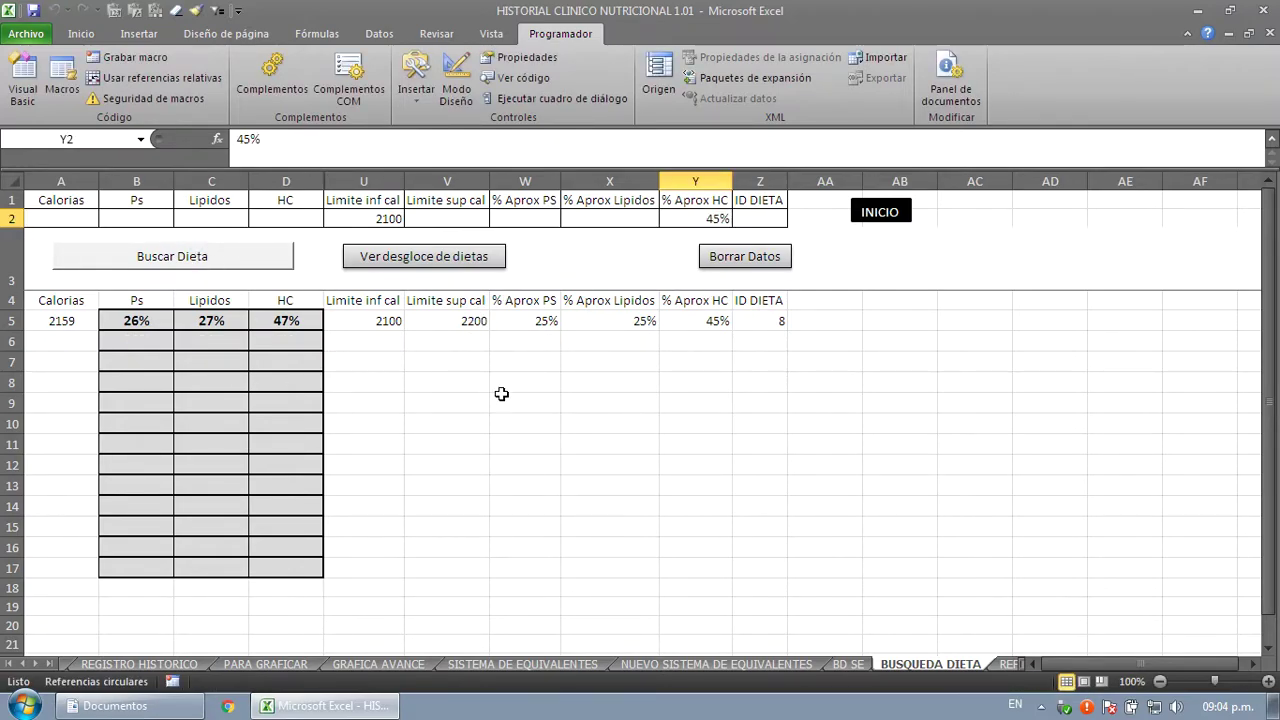
Step: Clear and search again with a 2100 lower limit and 25% protein
left_click(745, 257)
left_click(372, 217)
type("21")
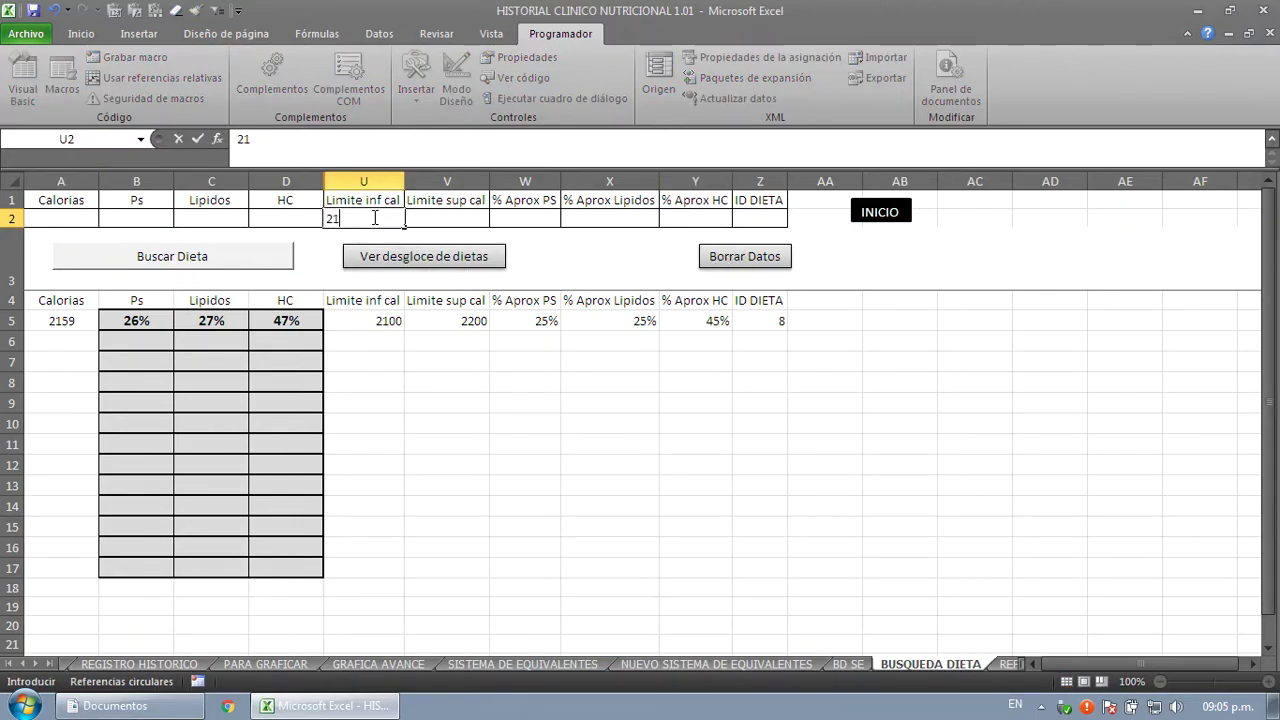
left_click(508, 214)
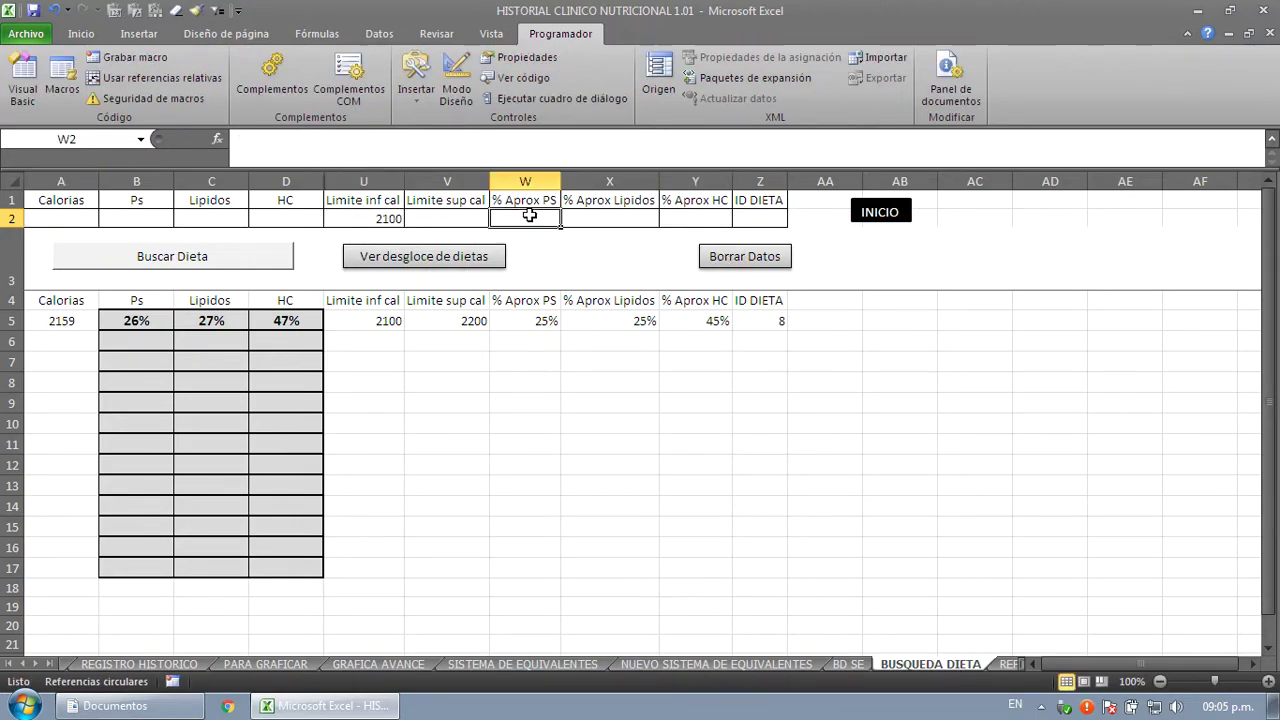
type("25")
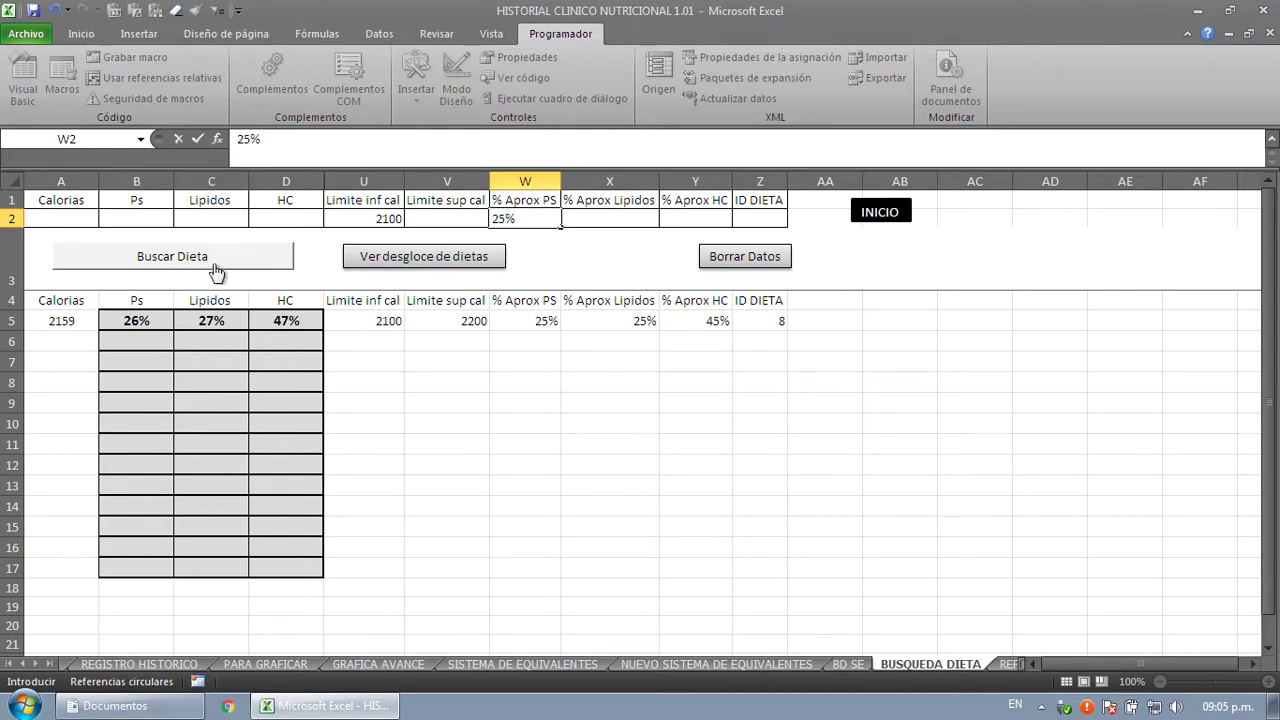
left_click(185, 272)
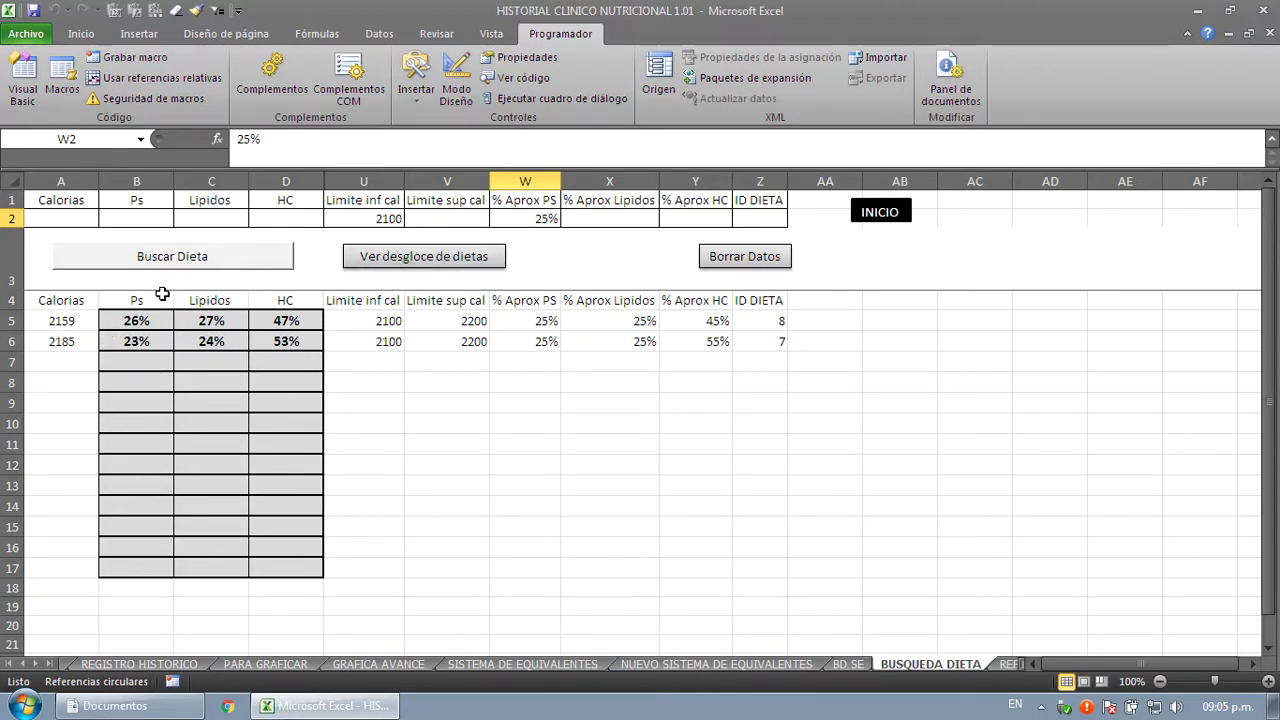
Step: Add a 45% carbohydrate criterion, leaving only diet 8 at 2159 kcal
left_click(688, 220)
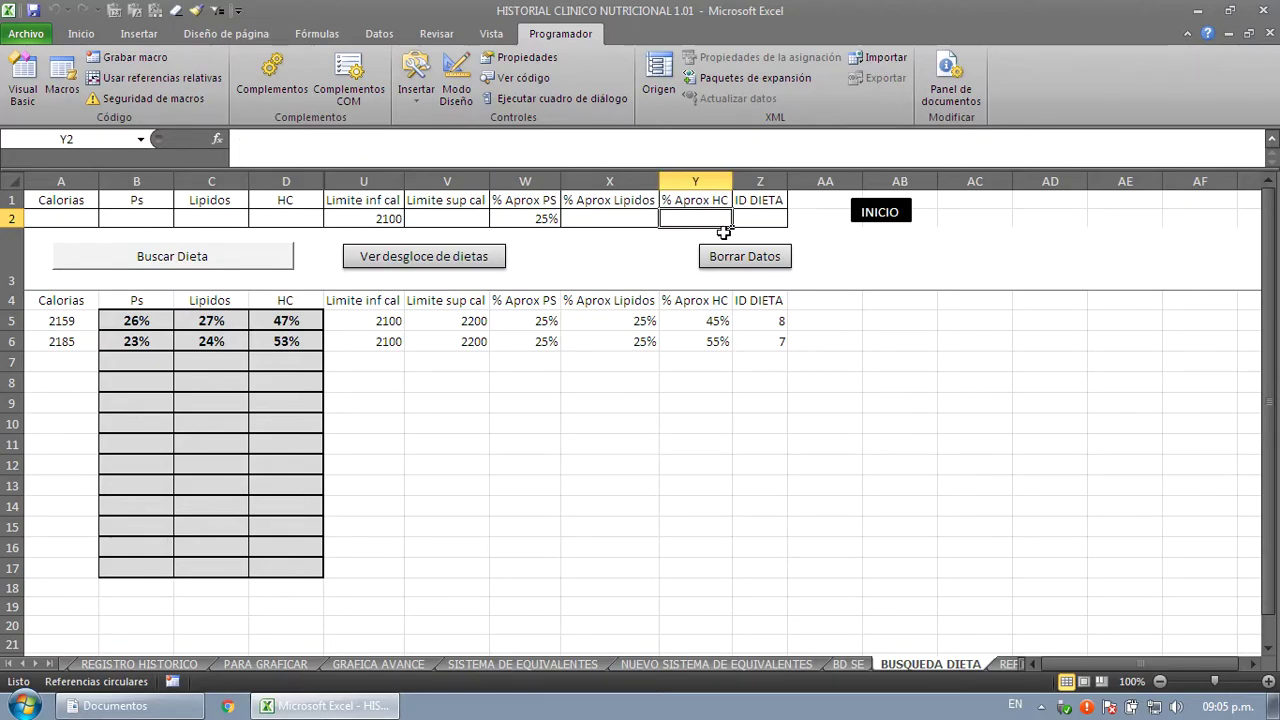
type("4")
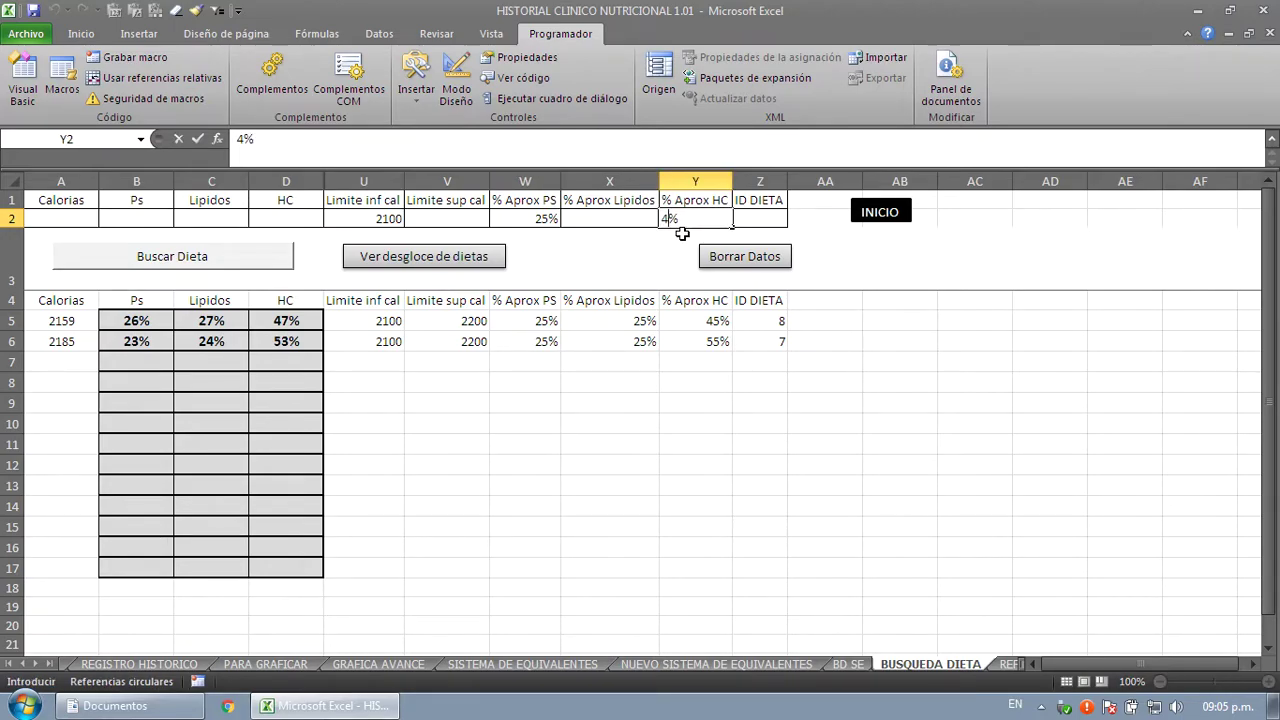
type("5")
left_click(207, 258)
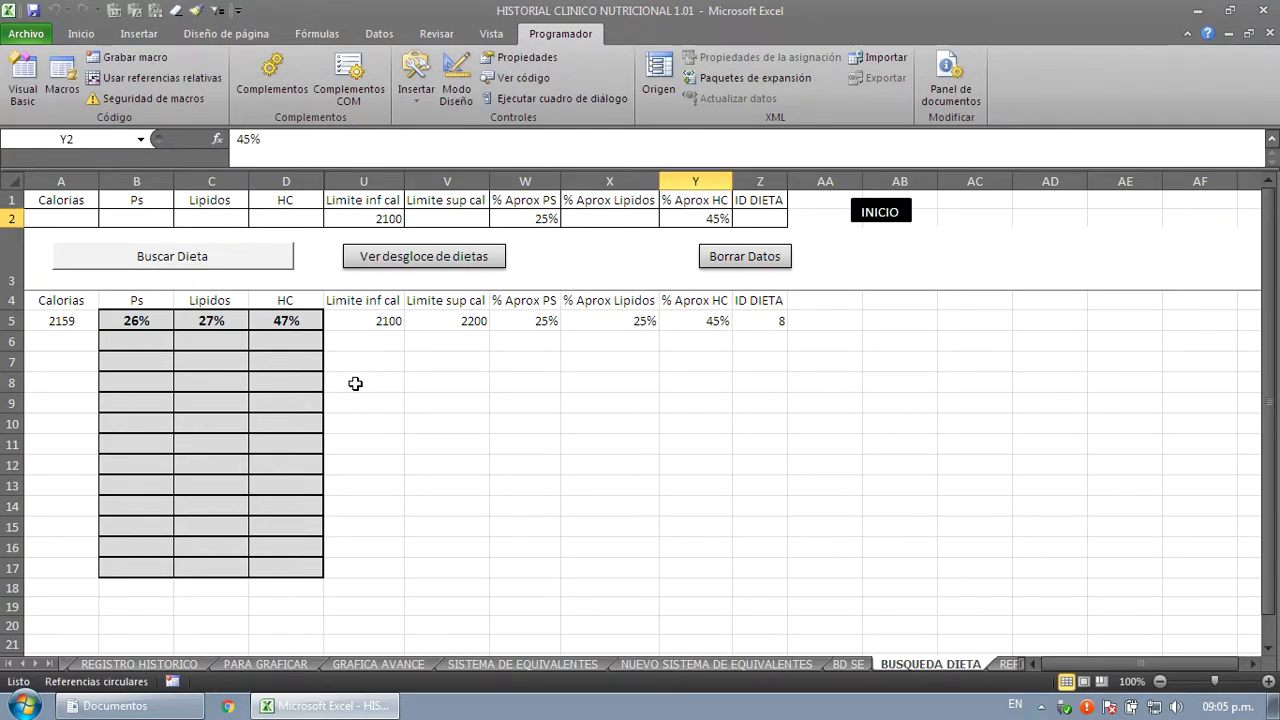
Step: View diet 8's equivalents breakdown (459 gr, 2159 kcal), then return to the diet search sheet
left_click(405, 265)
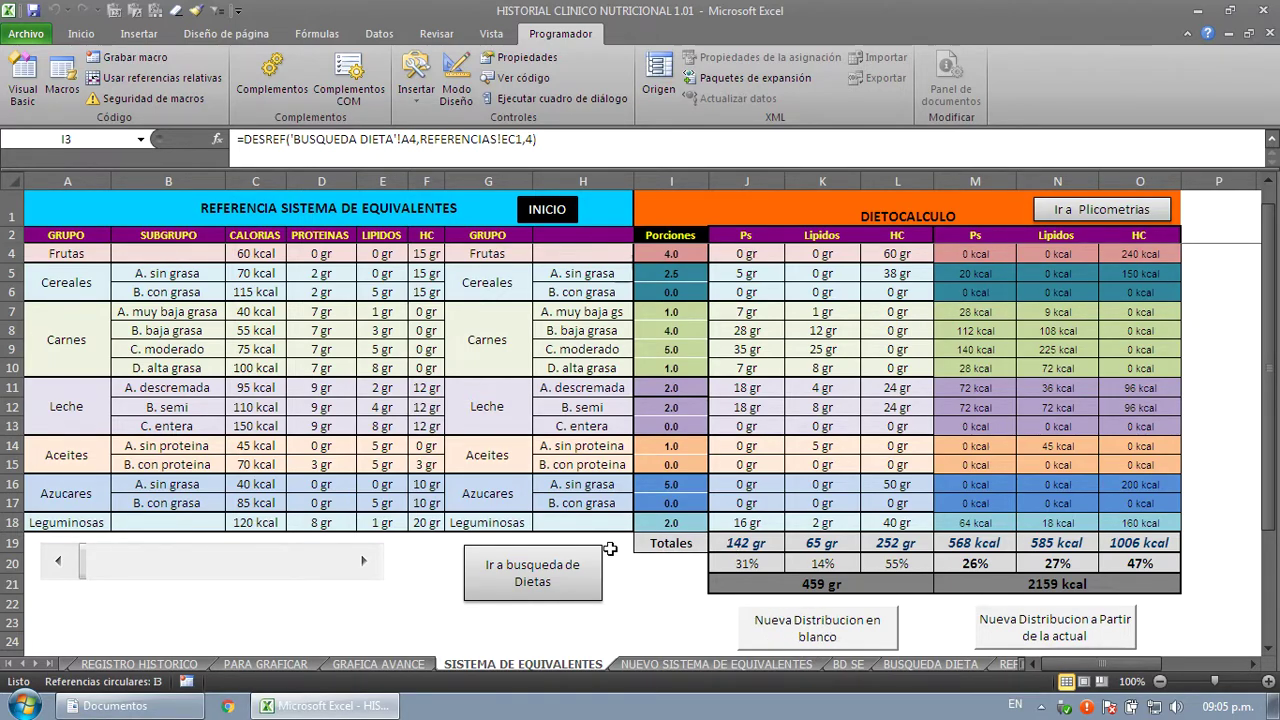
left_click(537, 576)
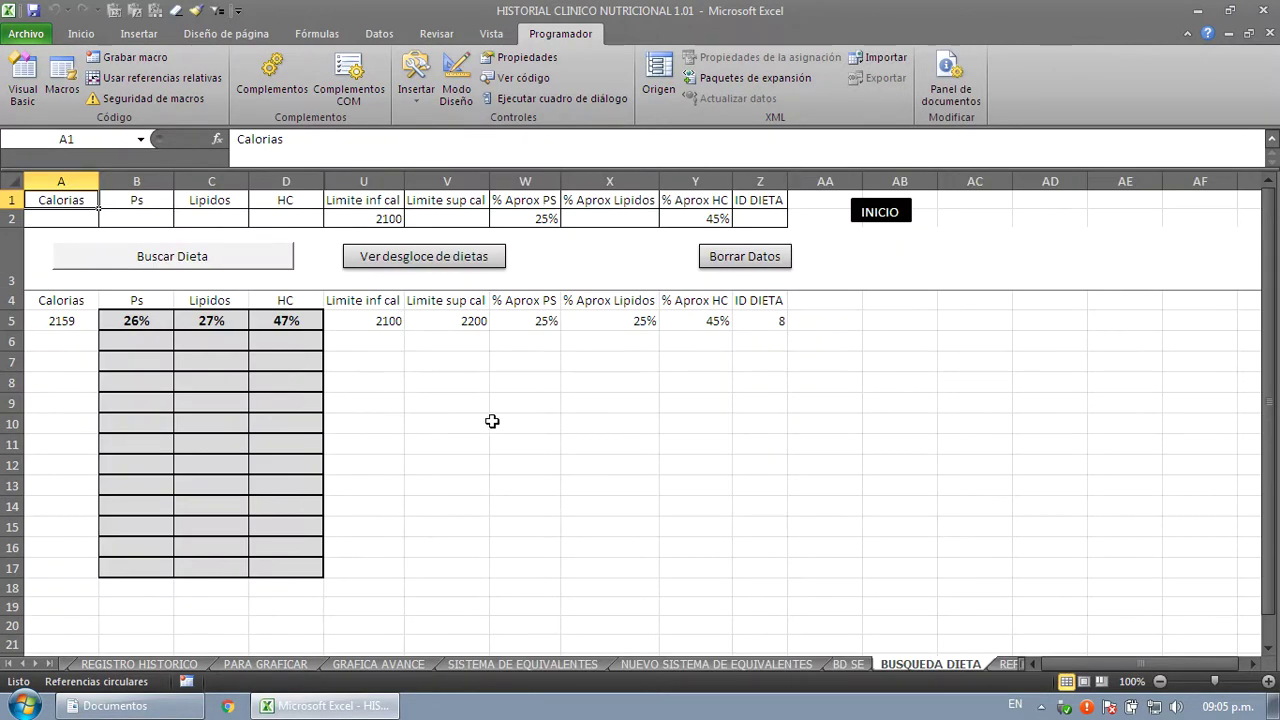
Step: Search diets from 1200 kcal, finding diets 15 and 10, and show diet 15's breakdown (252 gr, 1268 kcal)
left_click(712, 262)
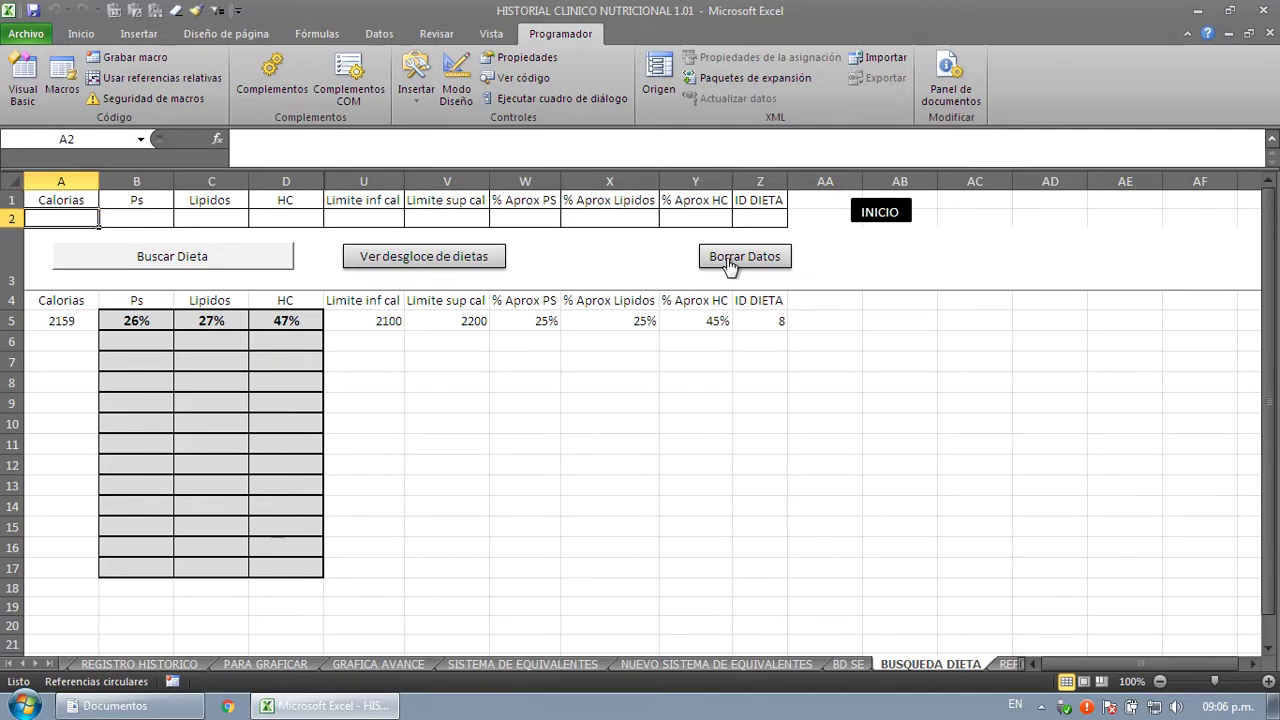
left_click(172, 266)
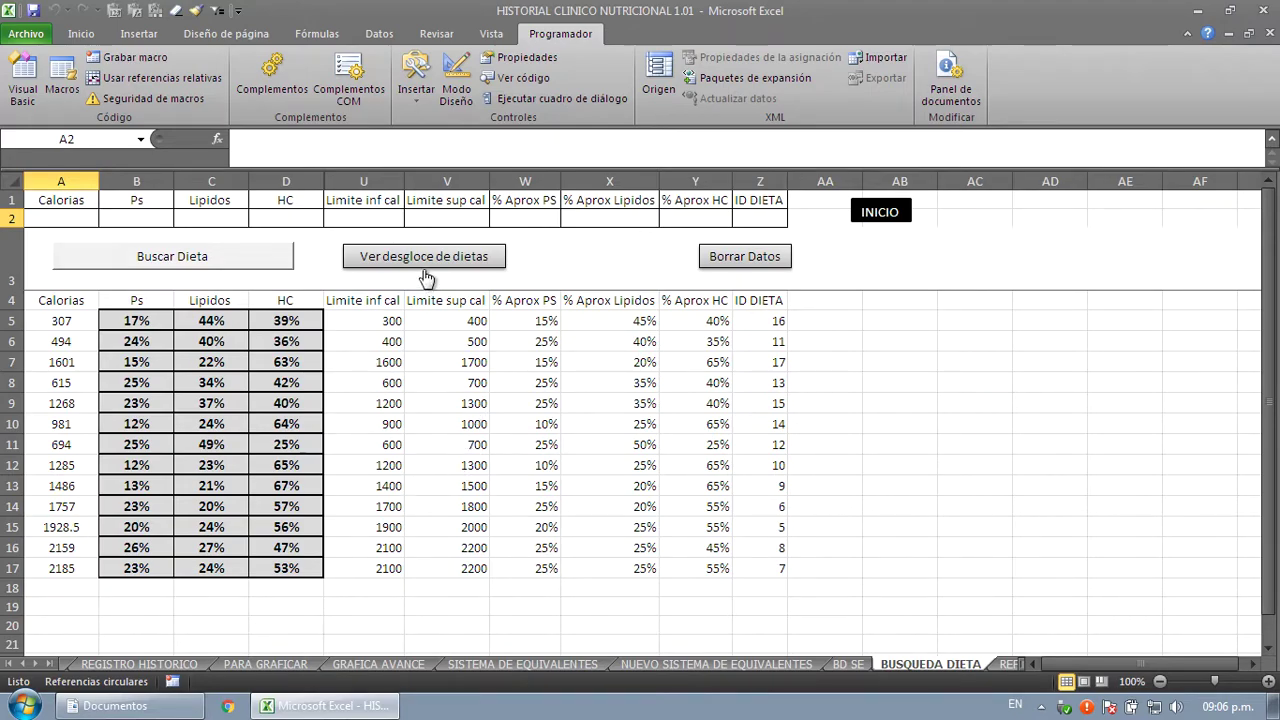
left_click(354, 218)
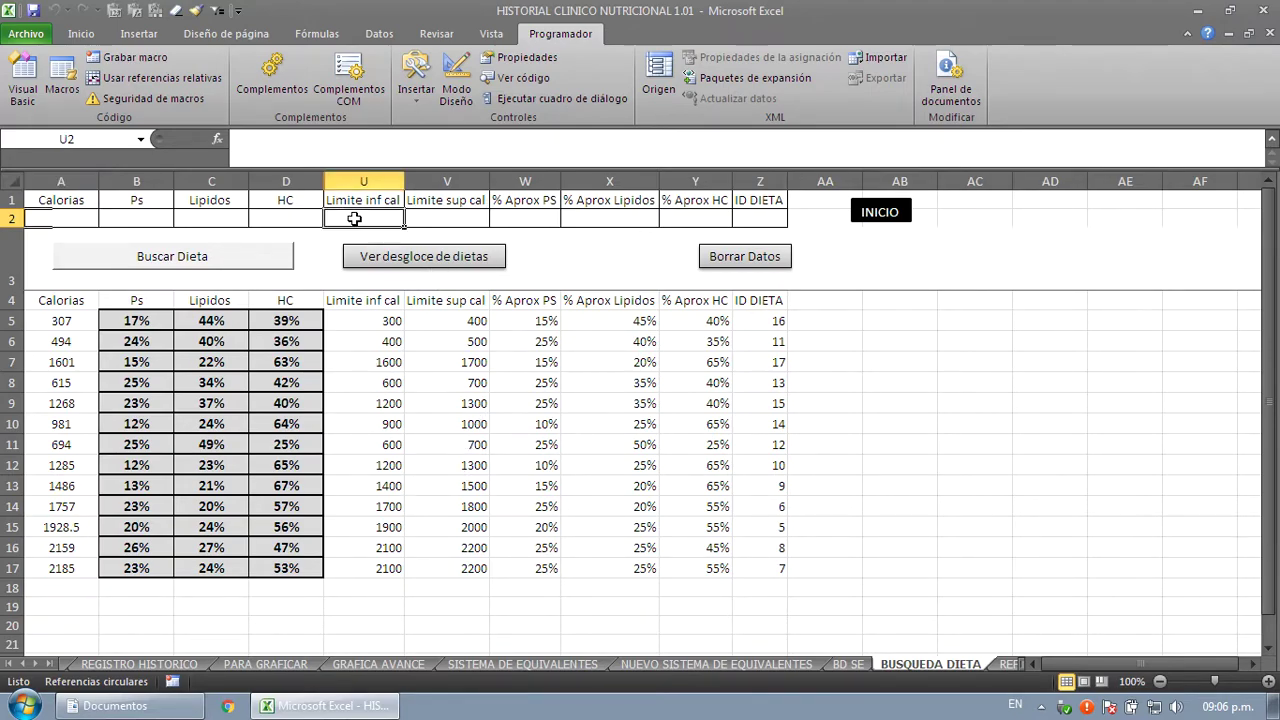
type("1200")
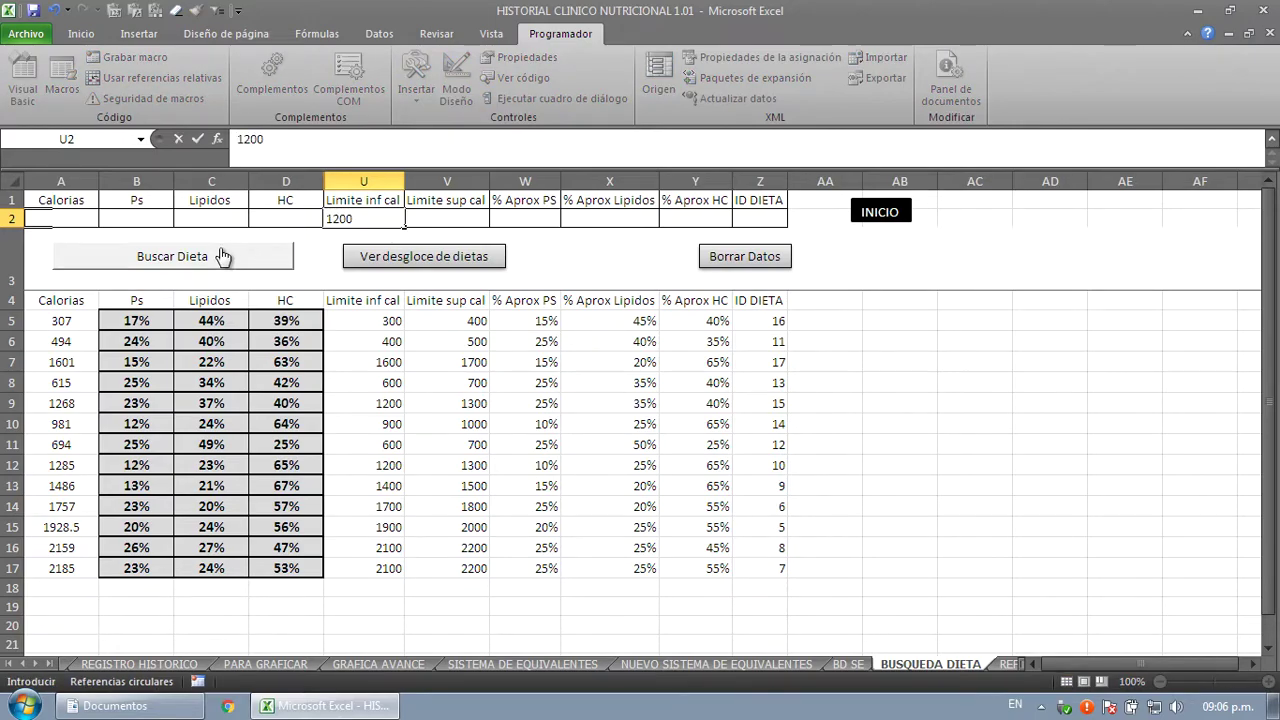
left_click(232, 254)
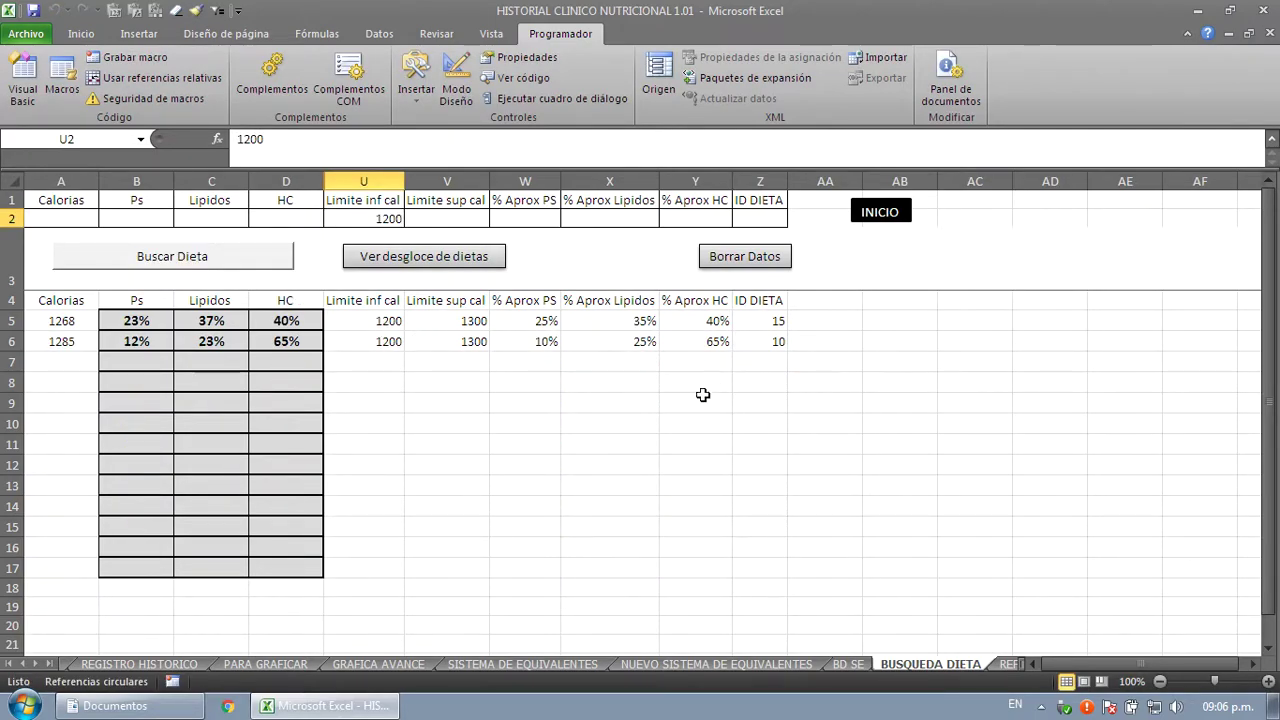
left_click(437, 260)
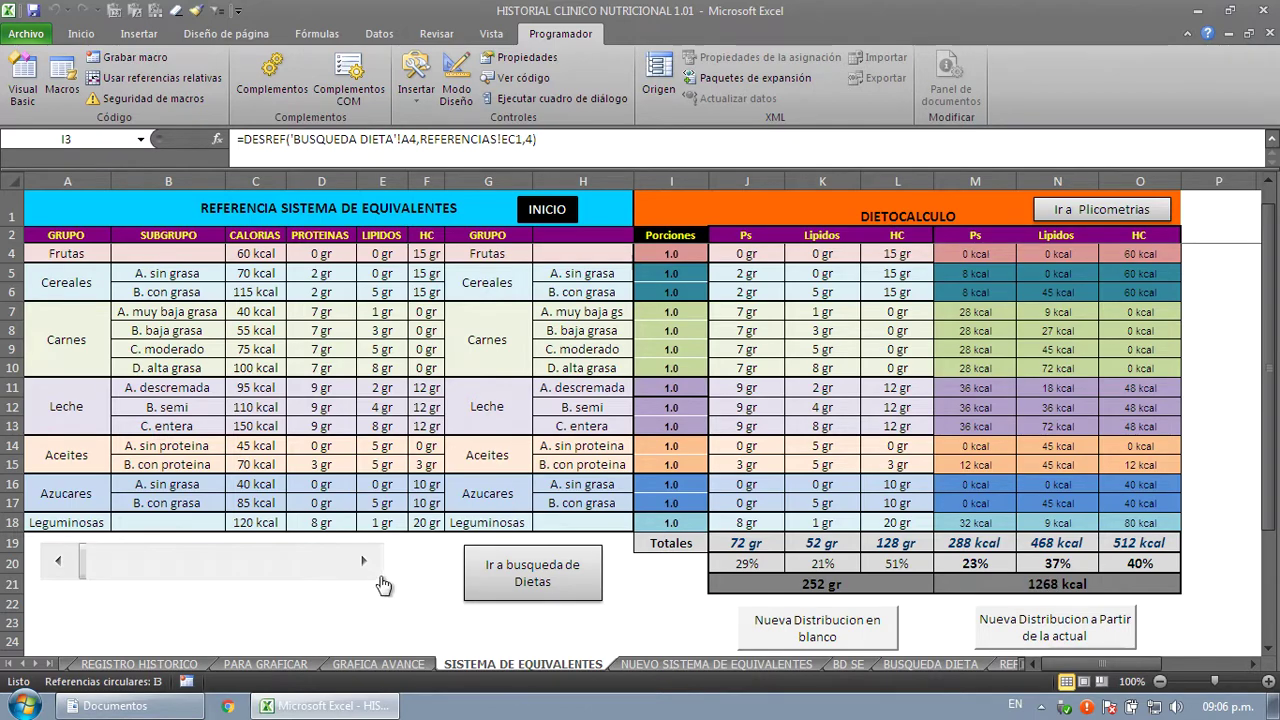
Step: Step to the 1285 kcal diet's breakdown and back to 1268 kcal, then return to diet search
left_click(366, 564)
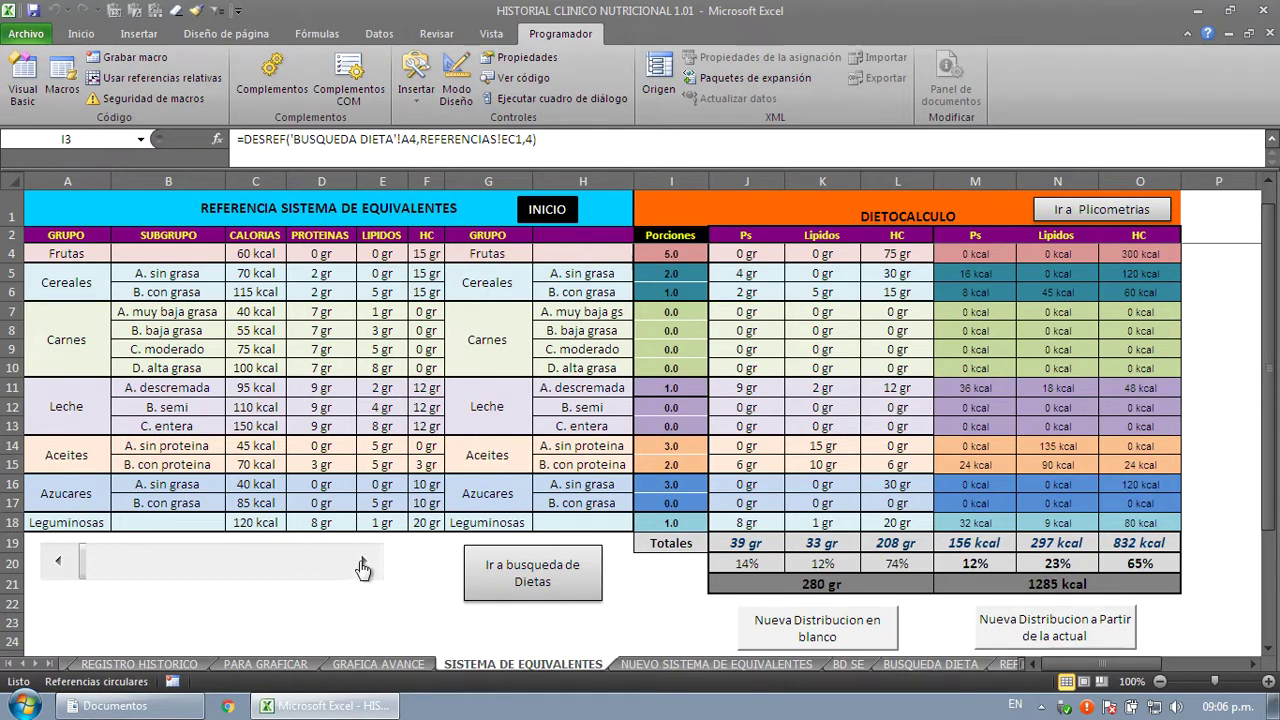
left_click(363, 562)
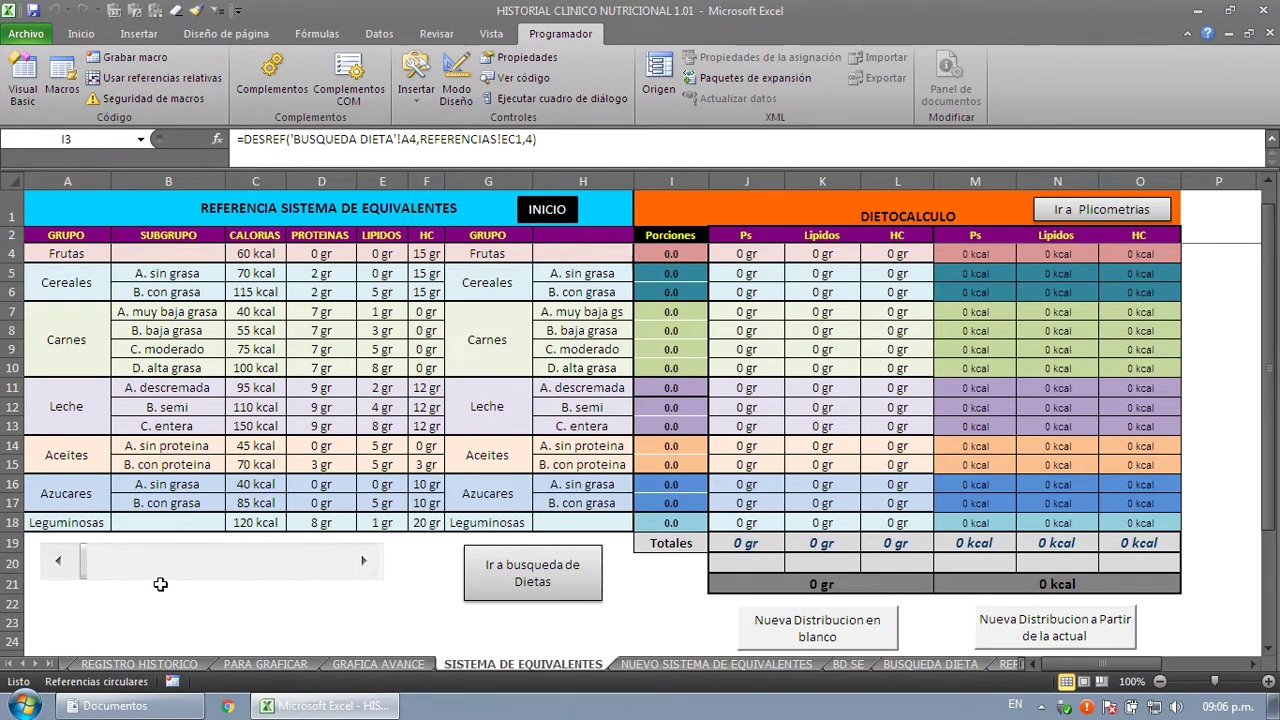
left_click(48, 574)
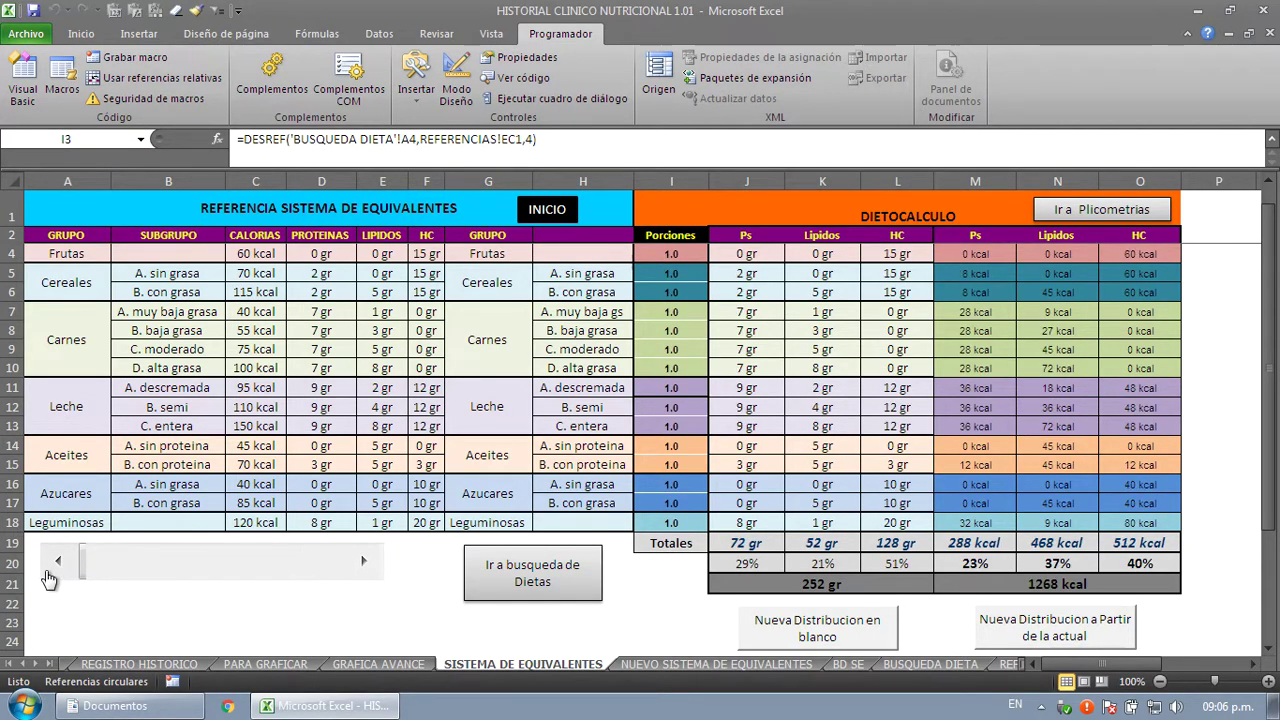
left_click(540, 585)
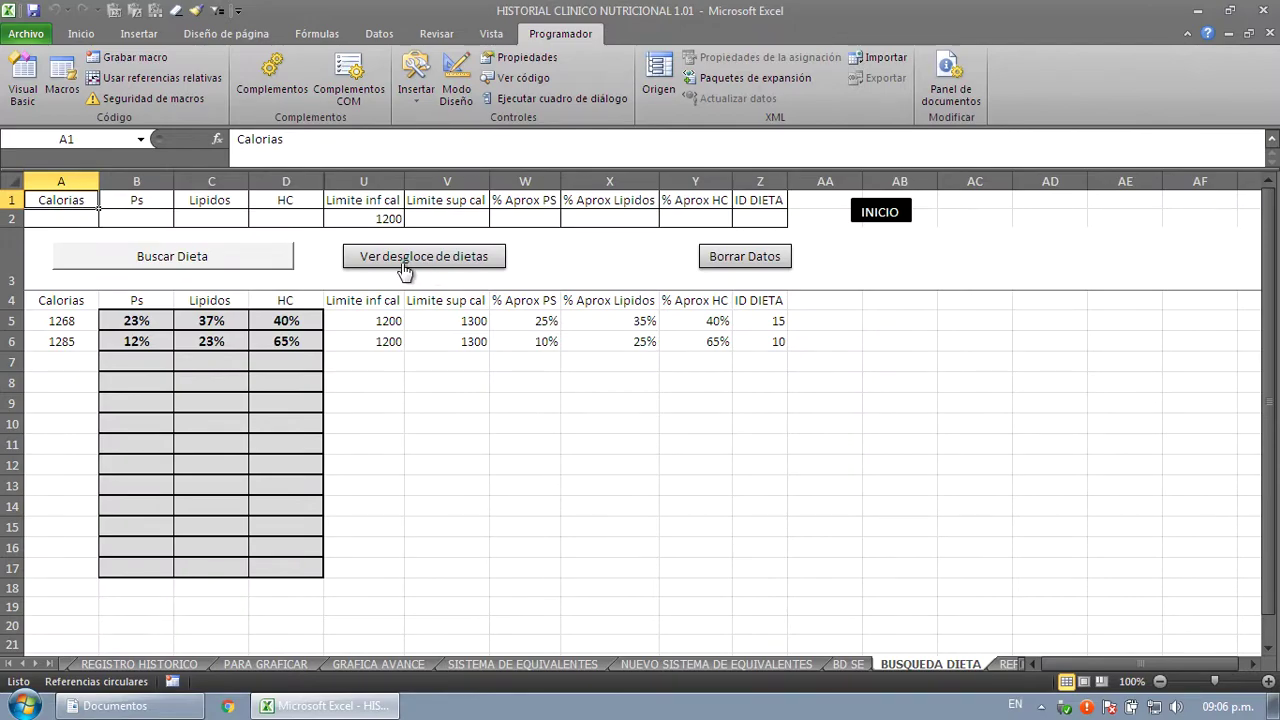
Step: Clear the criteria and search for diets starting at 1100 kcal
left_click(753, 272)
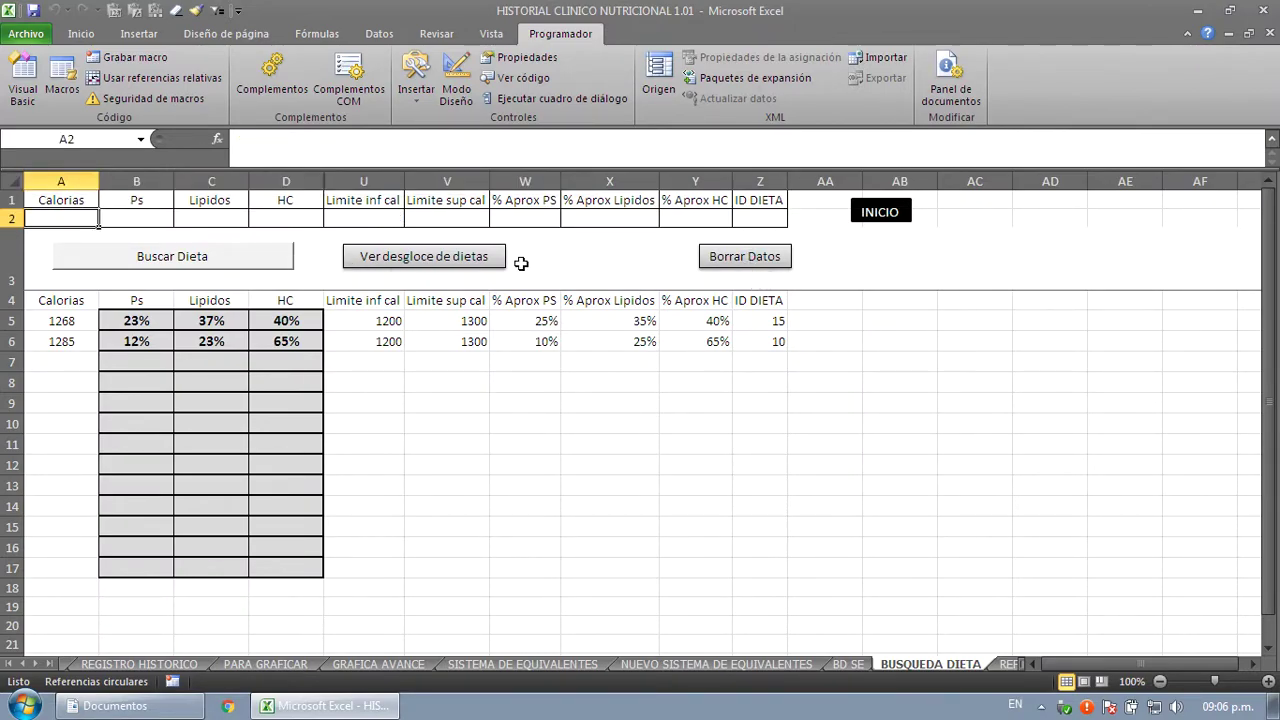
left_click(363, 216)
type("12")
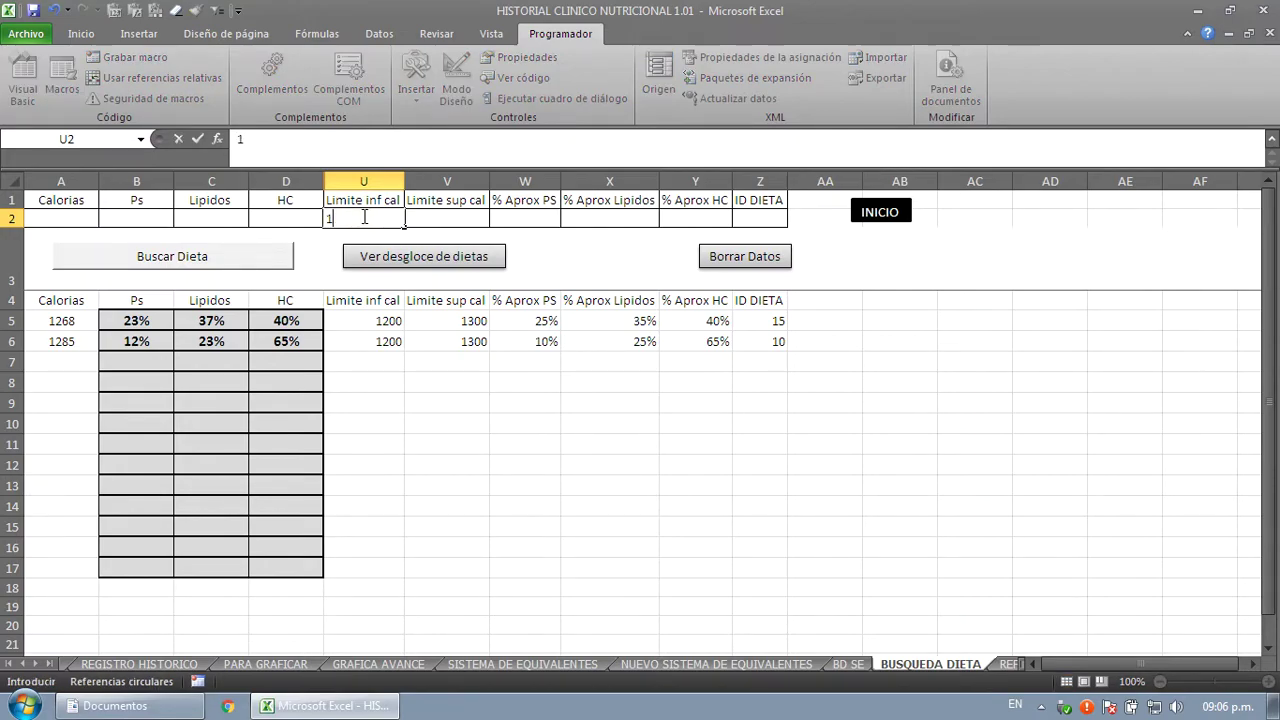
left_click(237, 257)
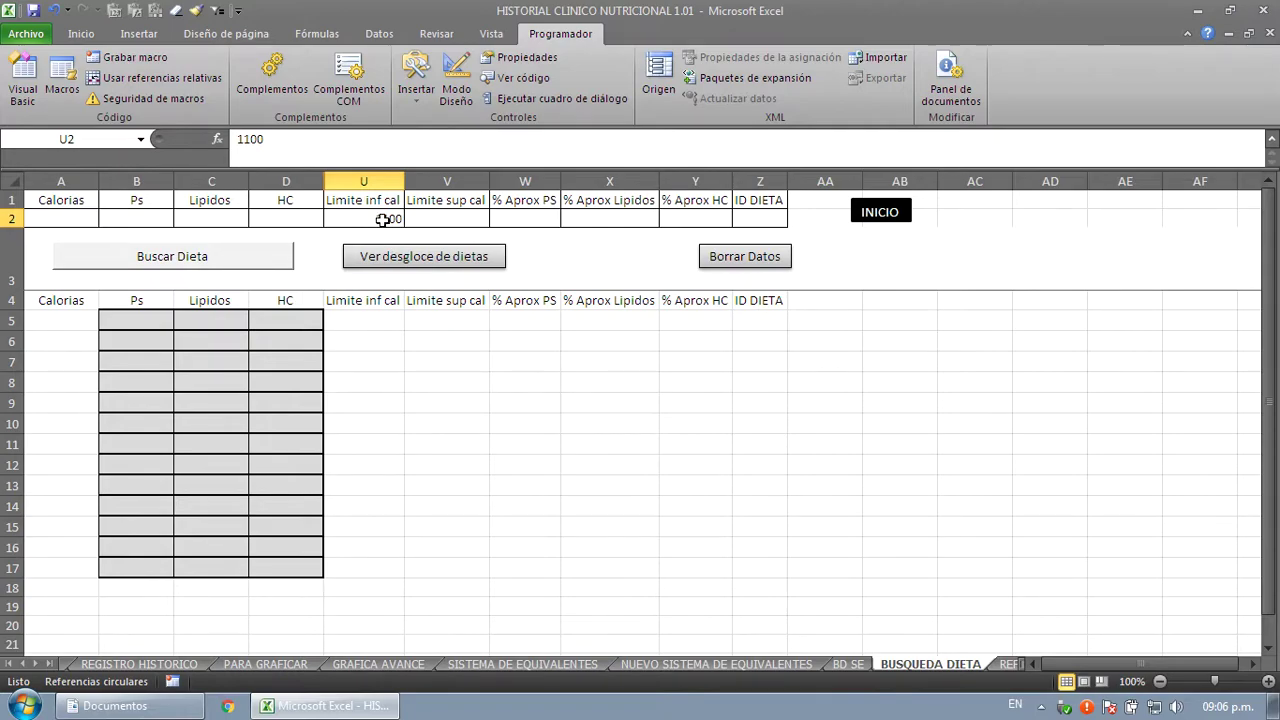
Step: Search diets from 1400 kcal and open the 1486 kcal diet's breakdown
left_click(760, 258)
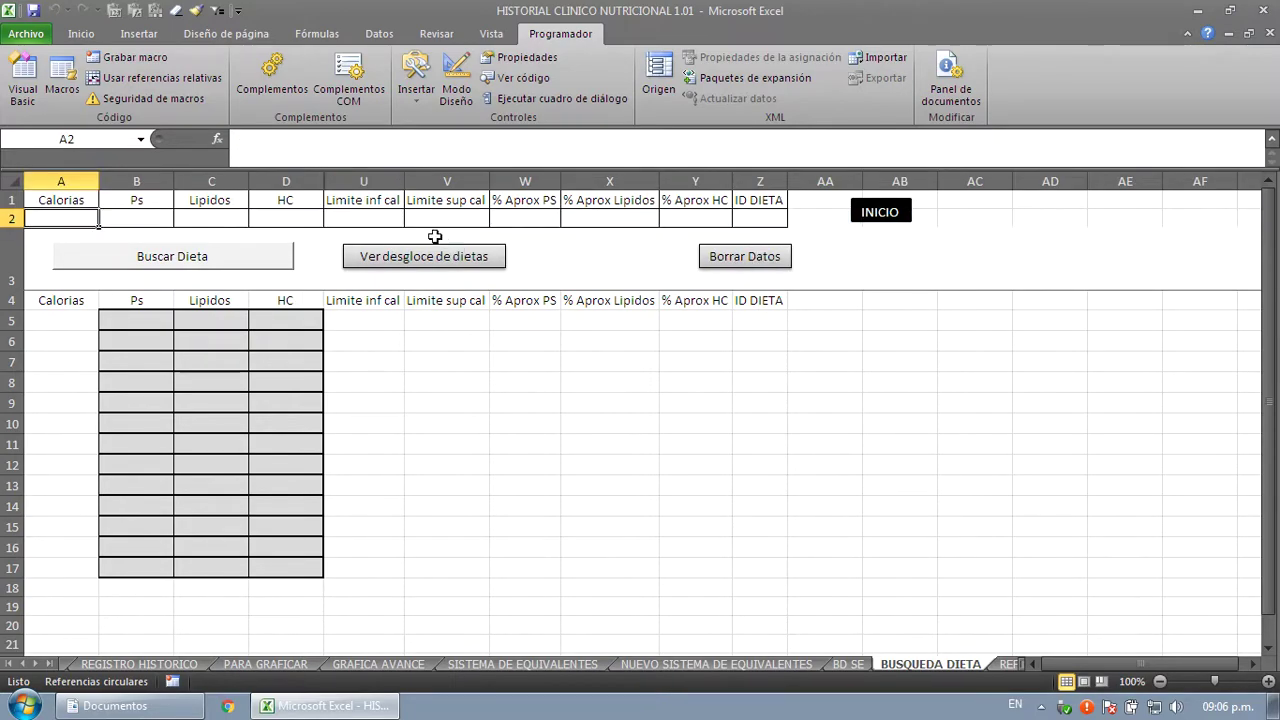
left_click(380, 216)
type("1400")
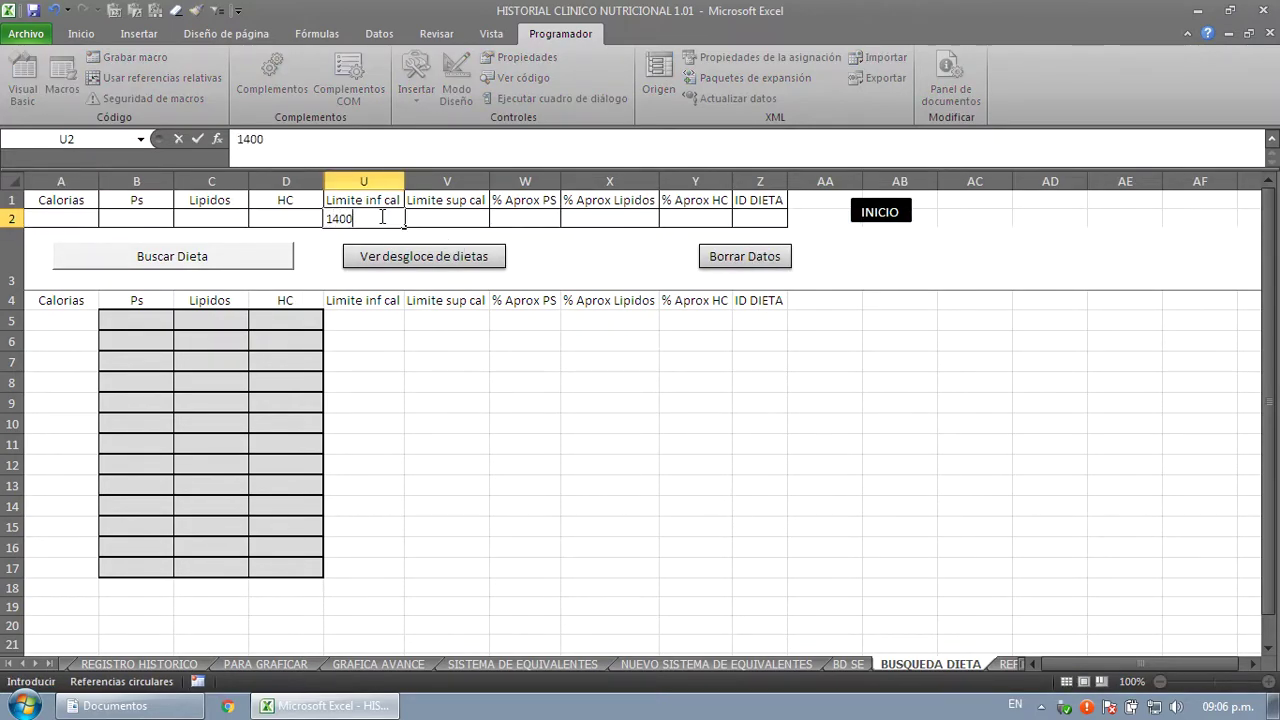
left_click(228, 260)
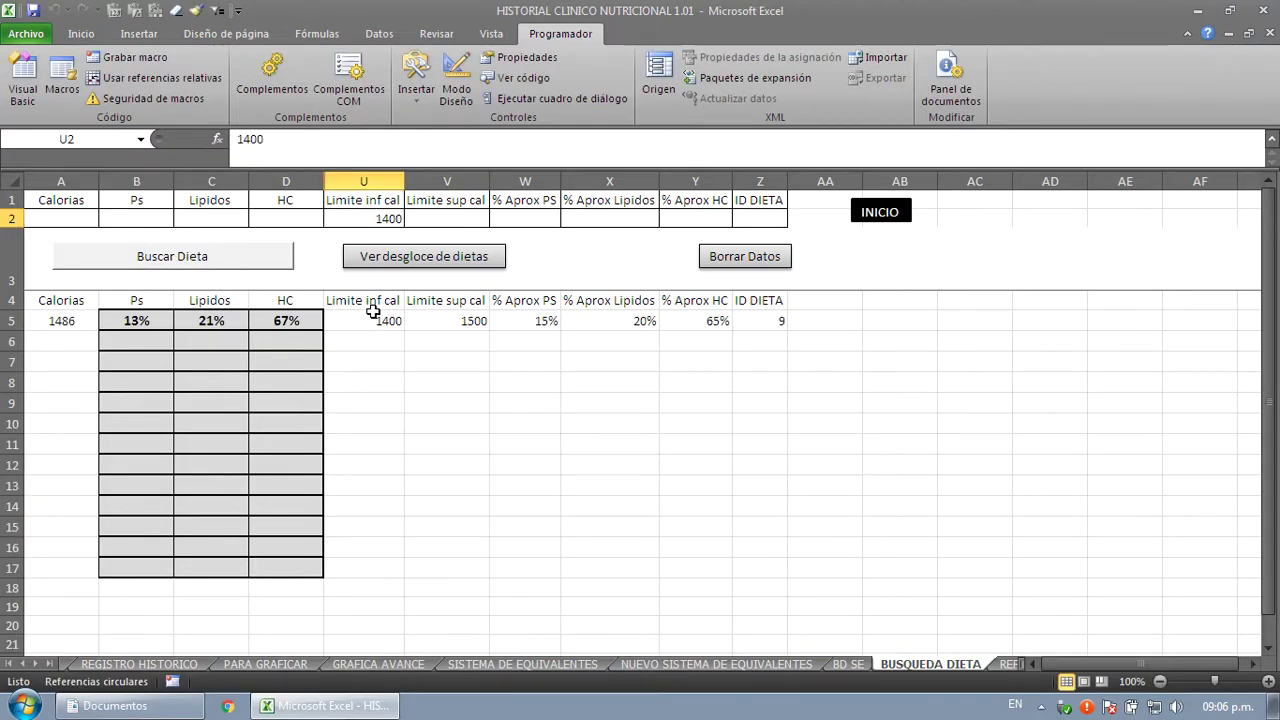
left_click(424, 258)
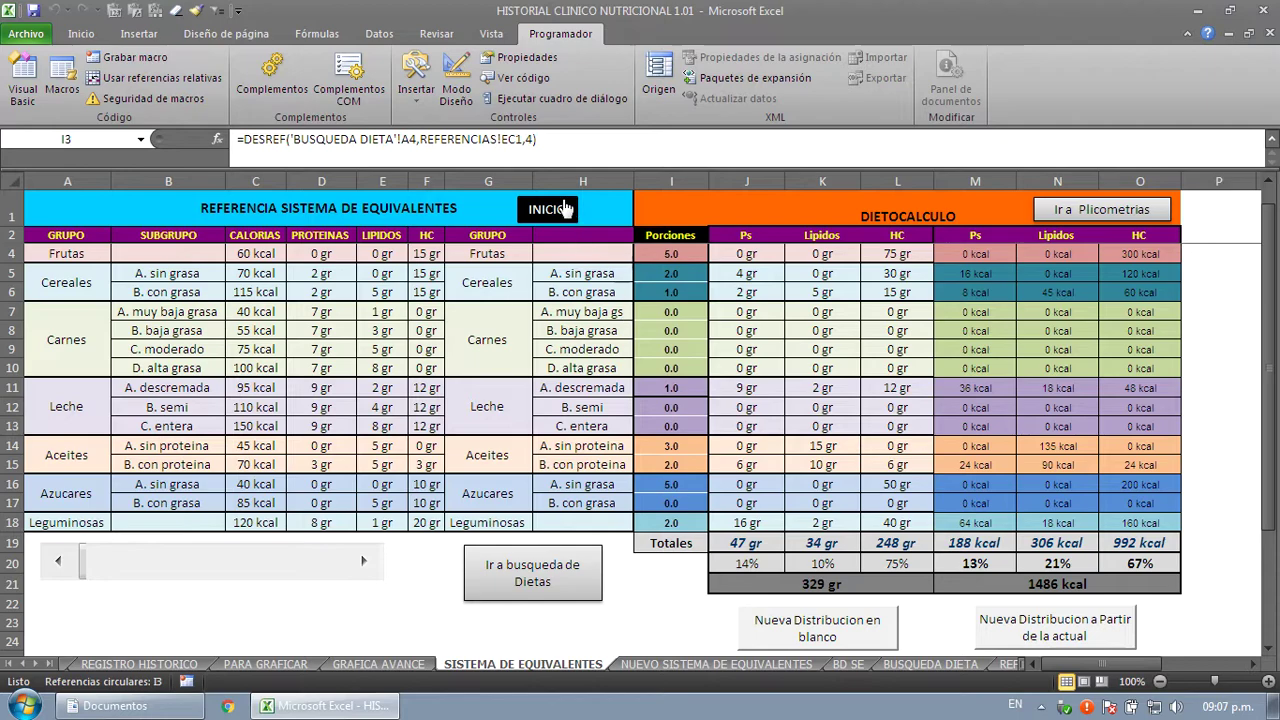
Step: List all diets without a filter and step through their breakdowns to the 307 kcal diet
left_click(553, 215)
left_click(314, 371)
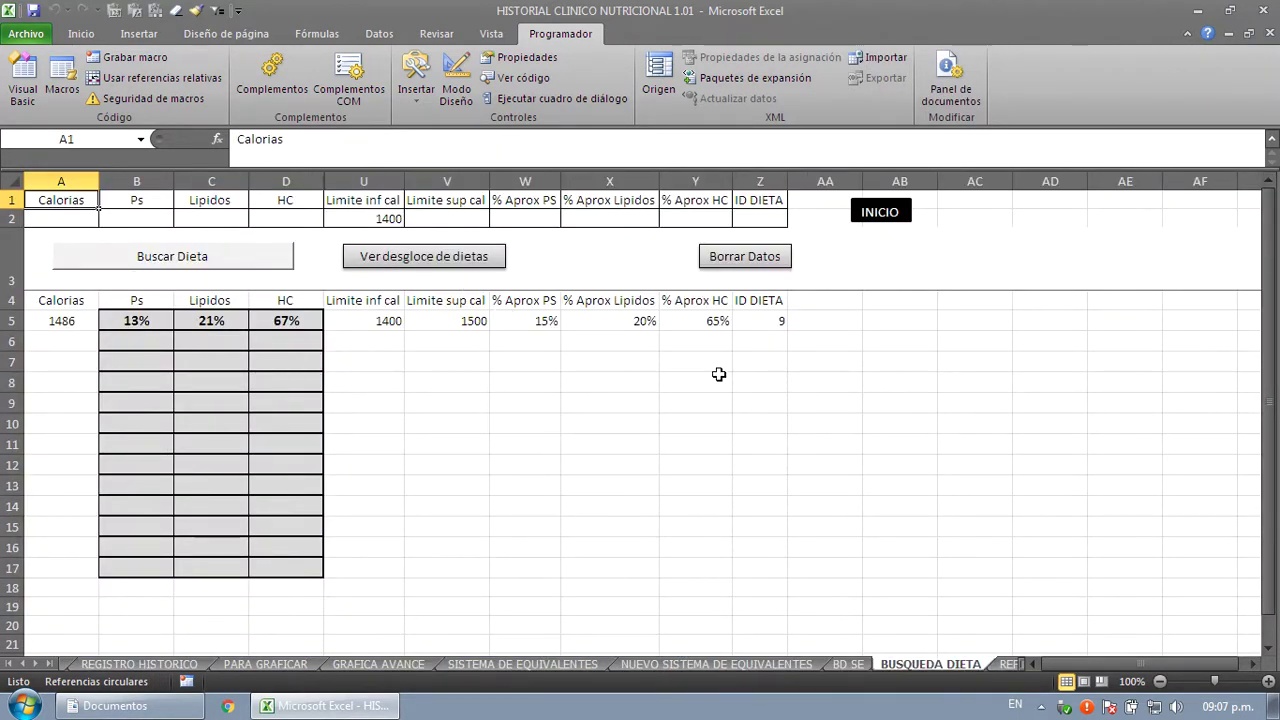
left_click(762, 382)
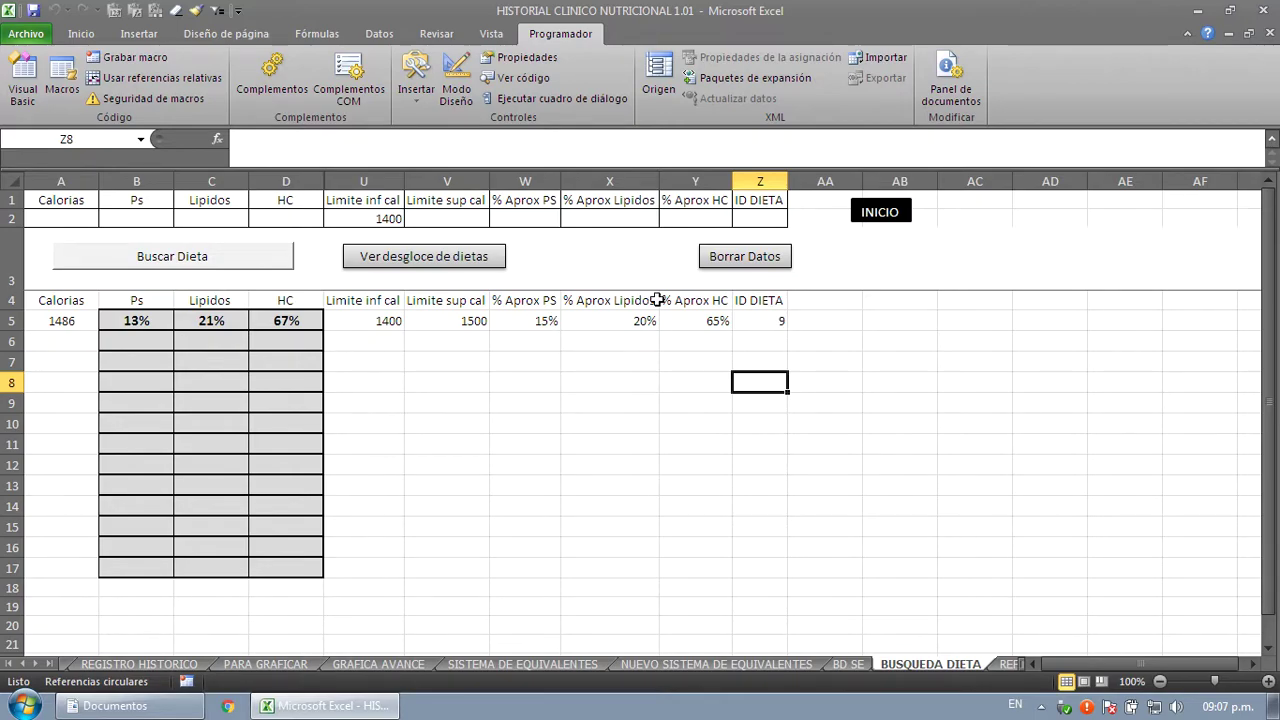
left_click(734, 262)
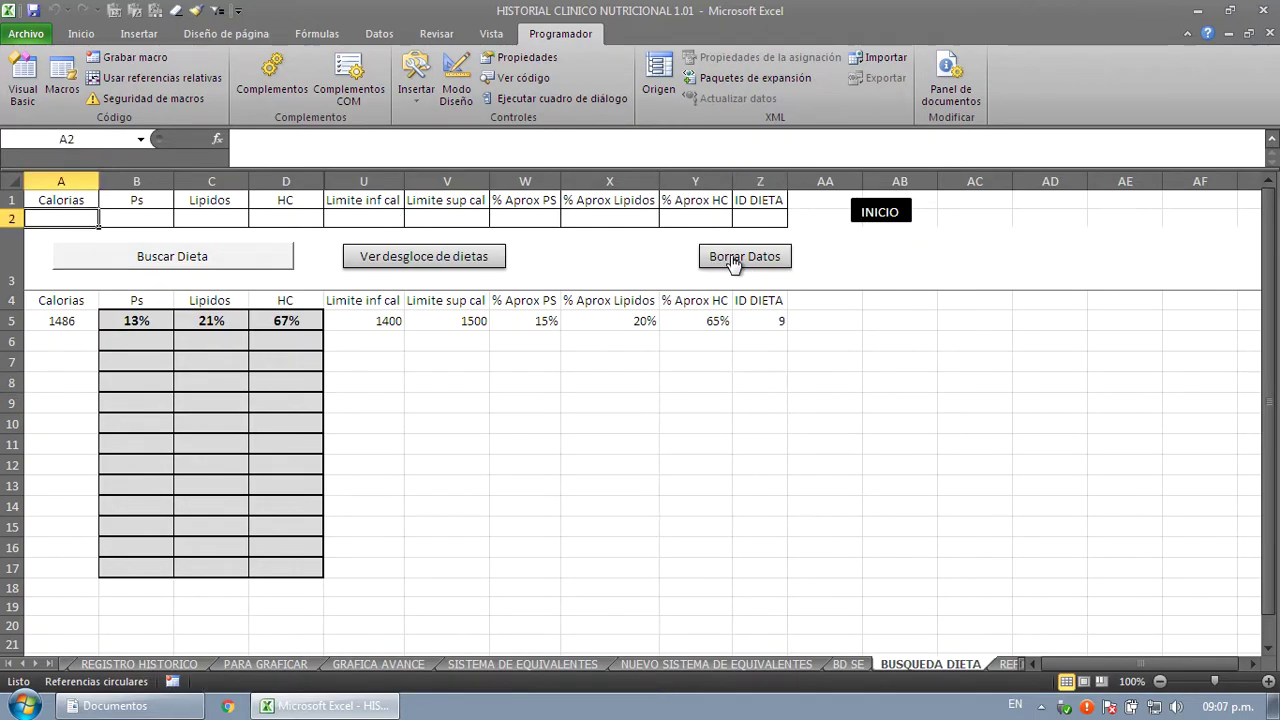
left_click(192, 260)
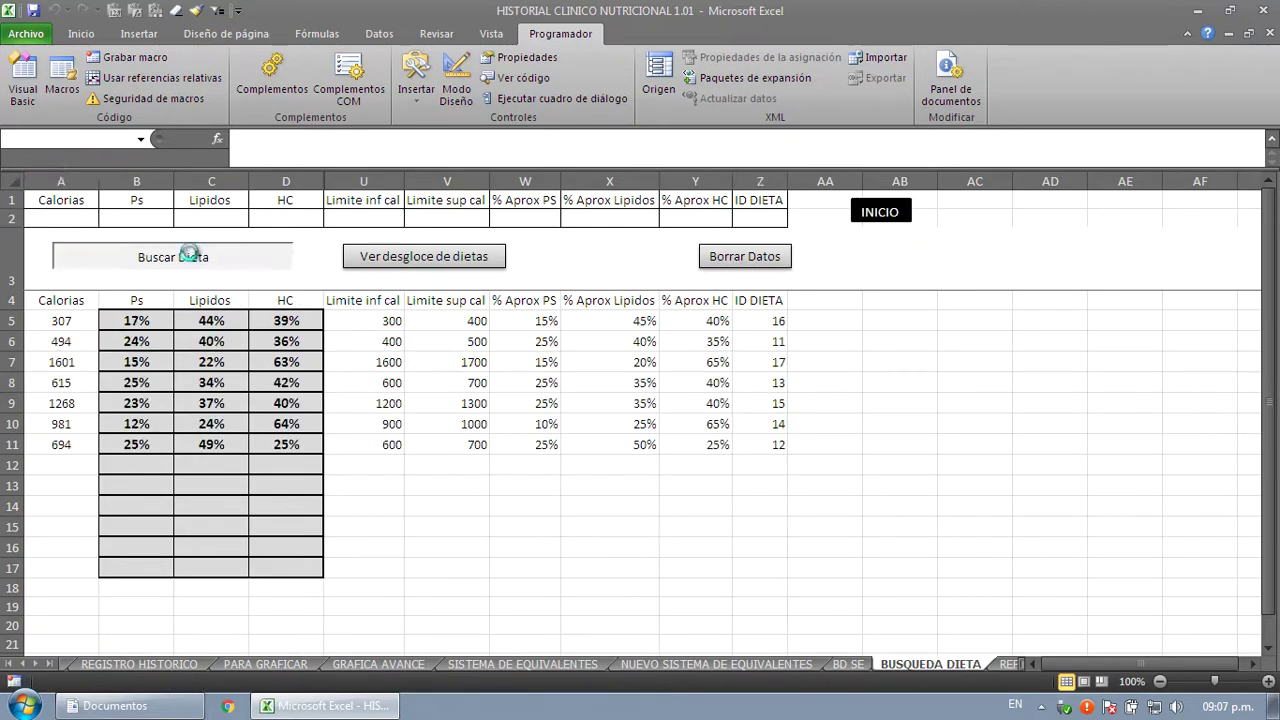
left_click(384, 260)
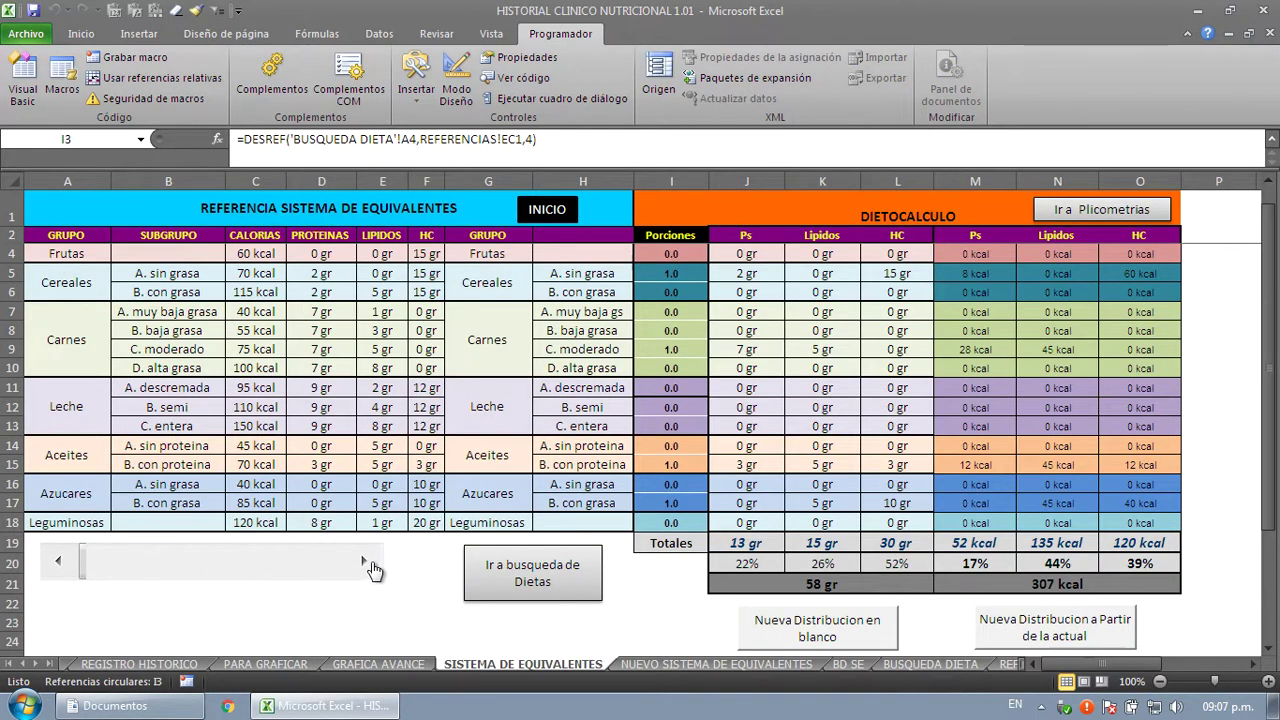
left_click(365, 562)
left_click(532, 576)
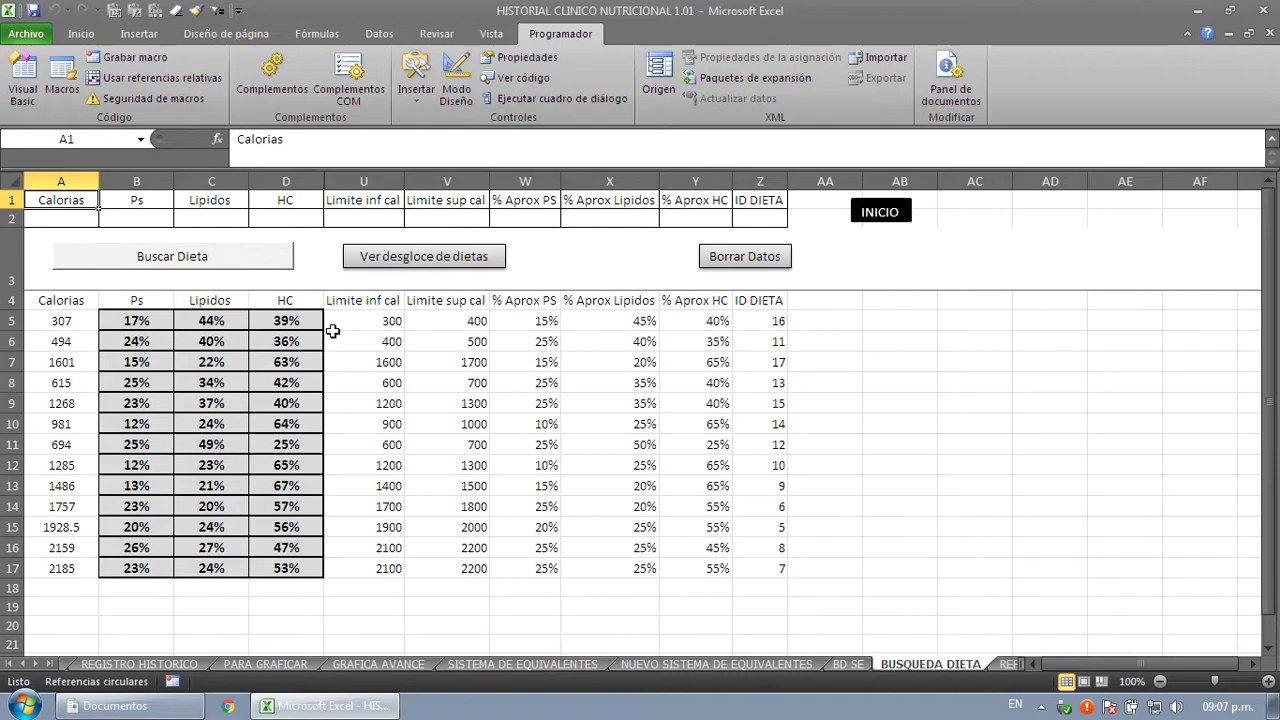
Step: Search diets from 1600 kcal, review the 1601 kcal breakdown, then return to INICIO
left_click(363, 219)
type("1600")
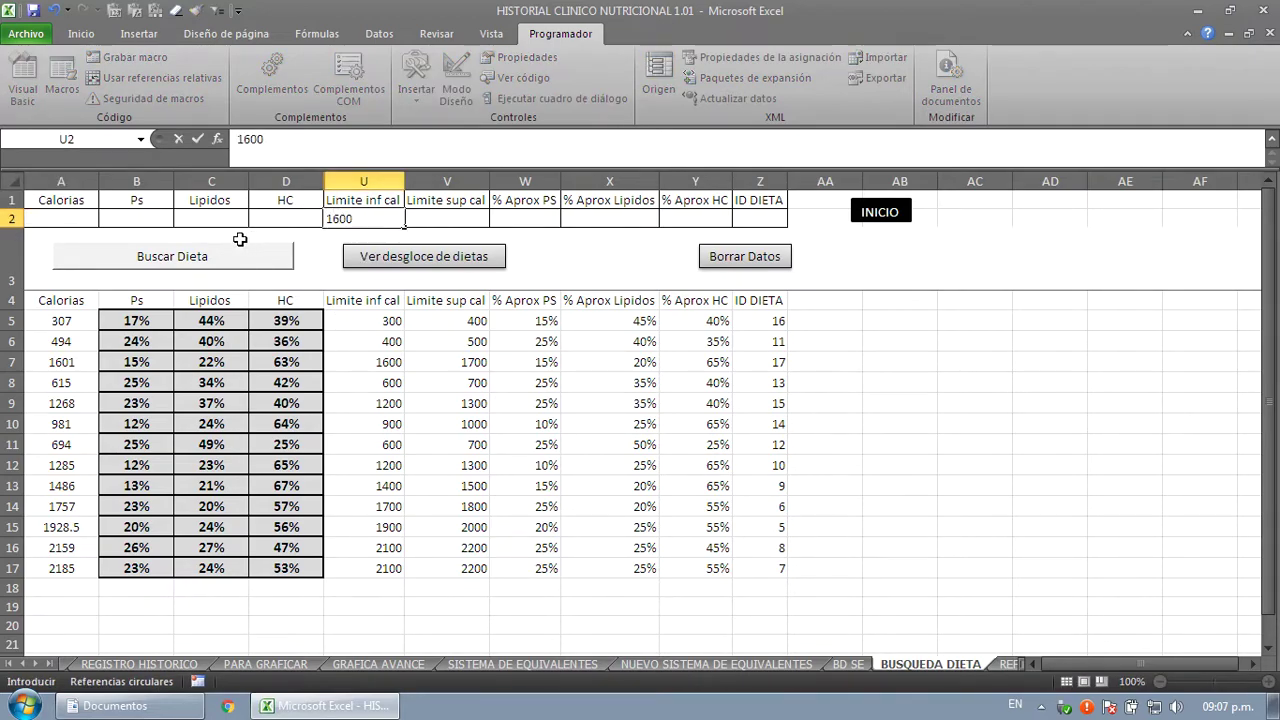
left_click(220, 264)
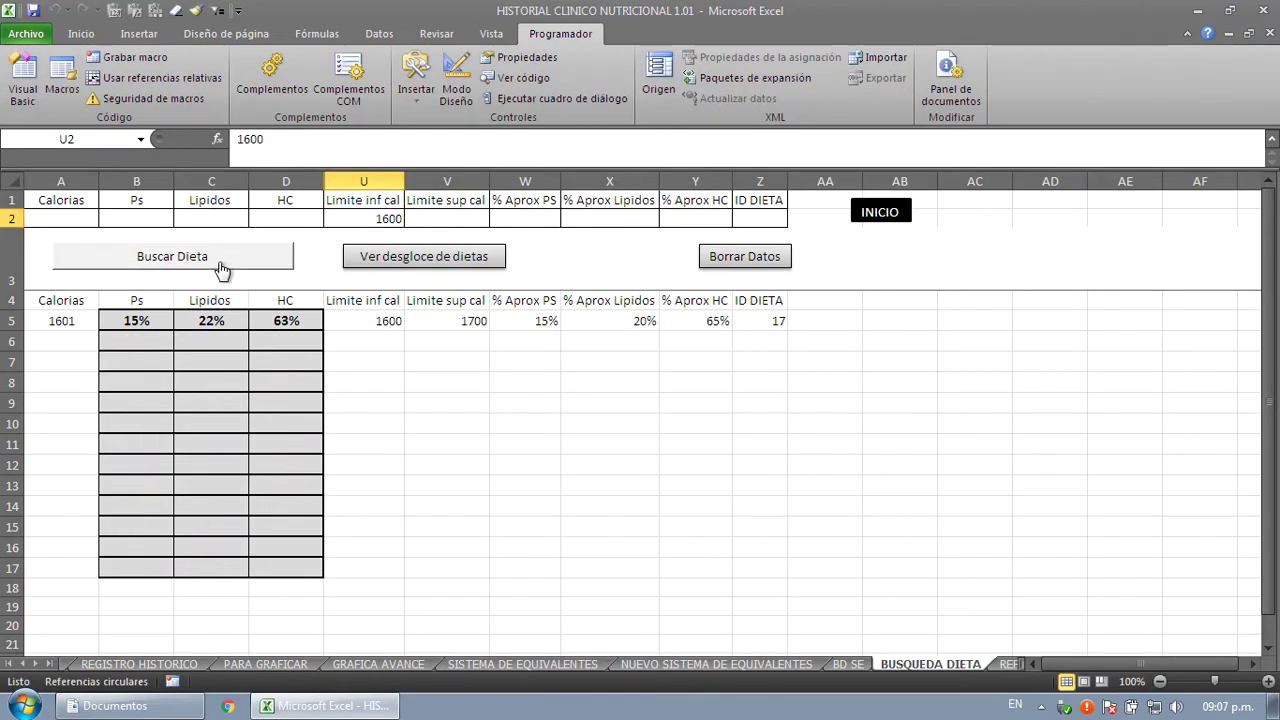
left_click(401, 257)
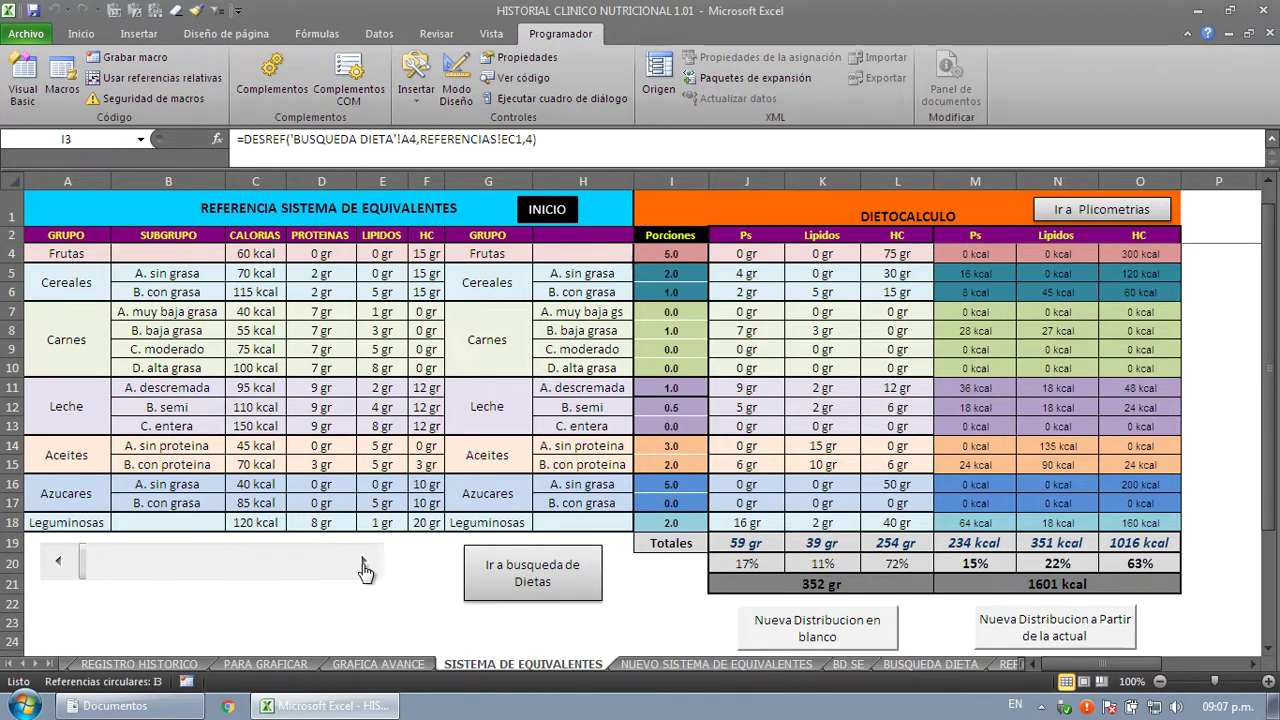
left_click(364, 563)
left_click(59, 564)
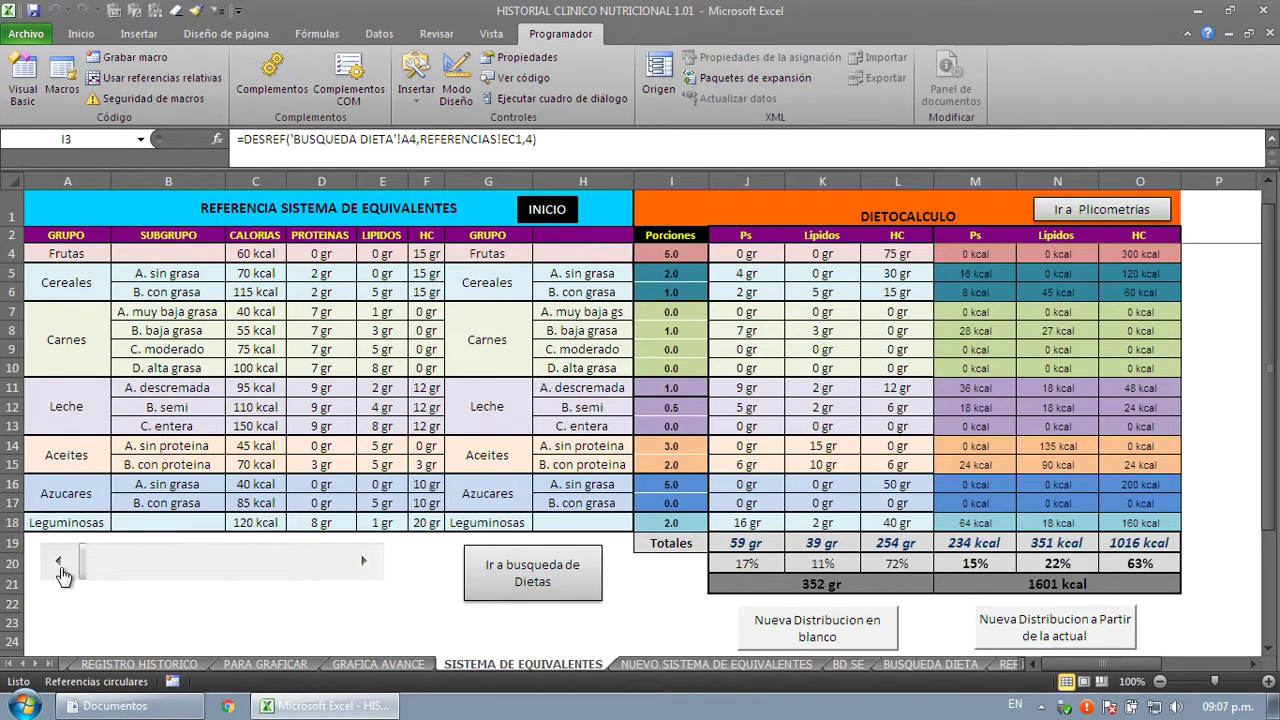
left_click(533, 212)
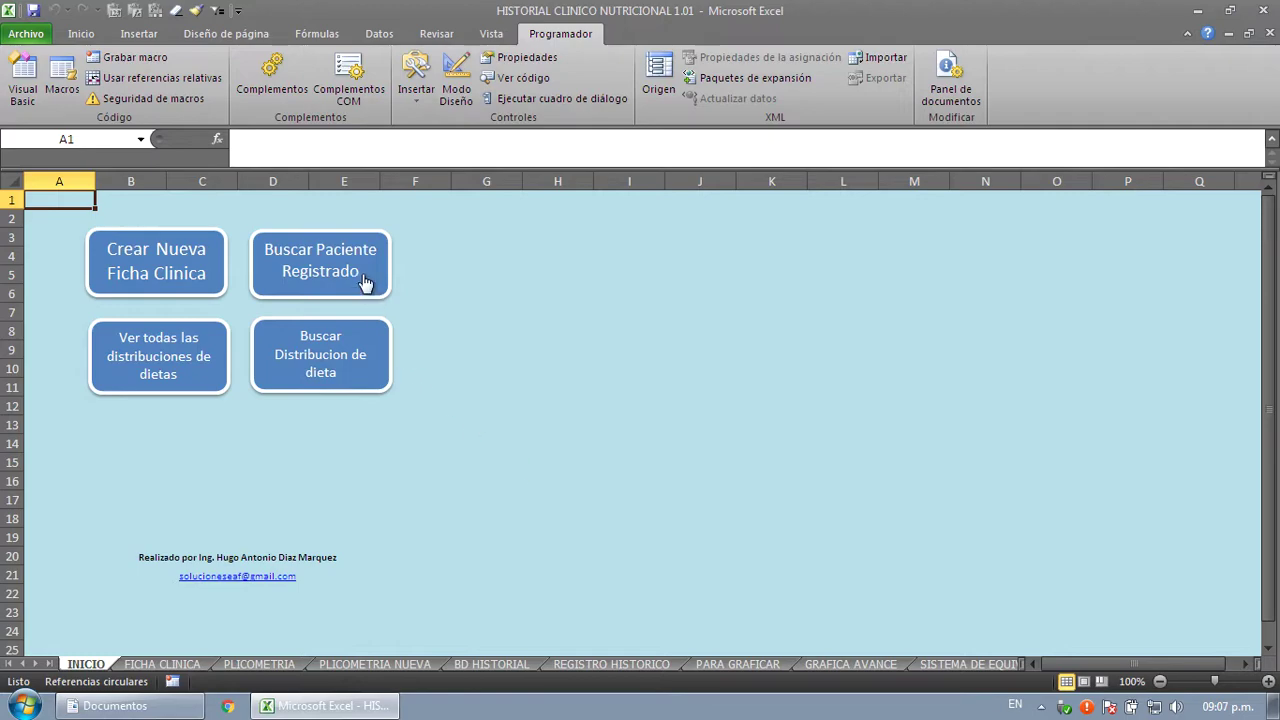
Step: Find a patient by partial name, open their plicometry record, and view diet 13's 615 kcal breakdown
left_click(313, 273)
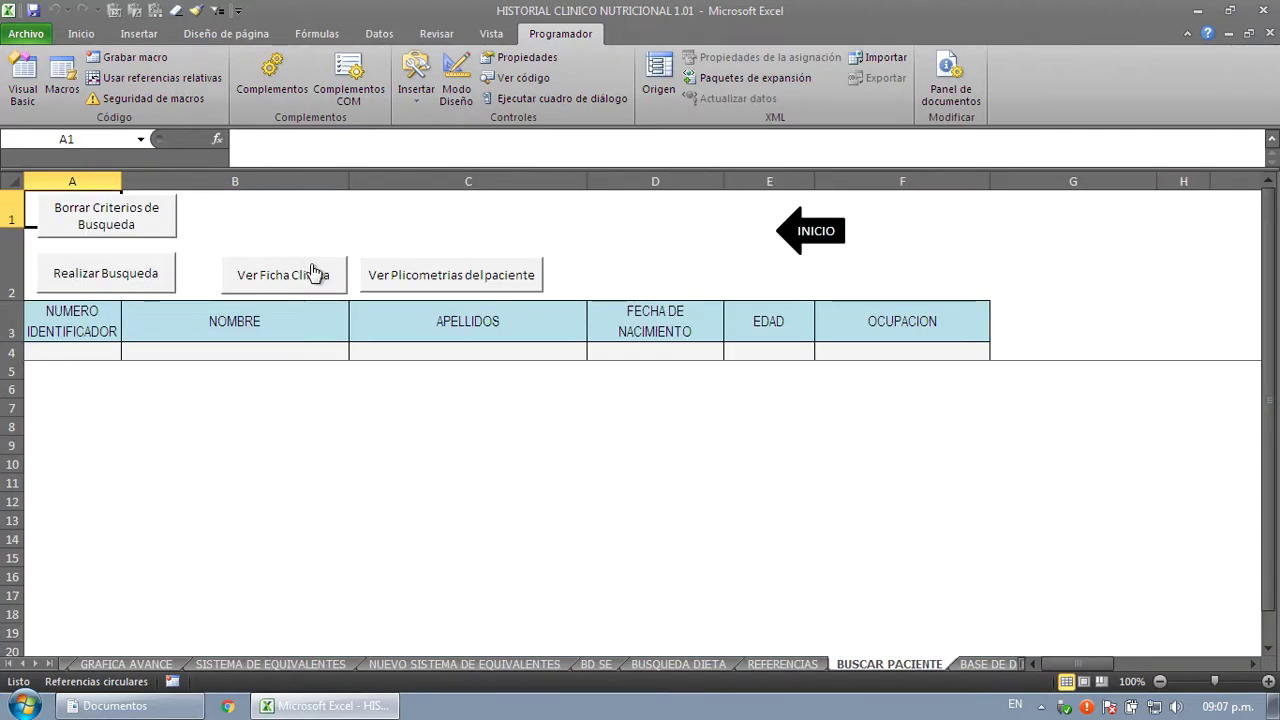
left_click(179, 356)
type("juan")
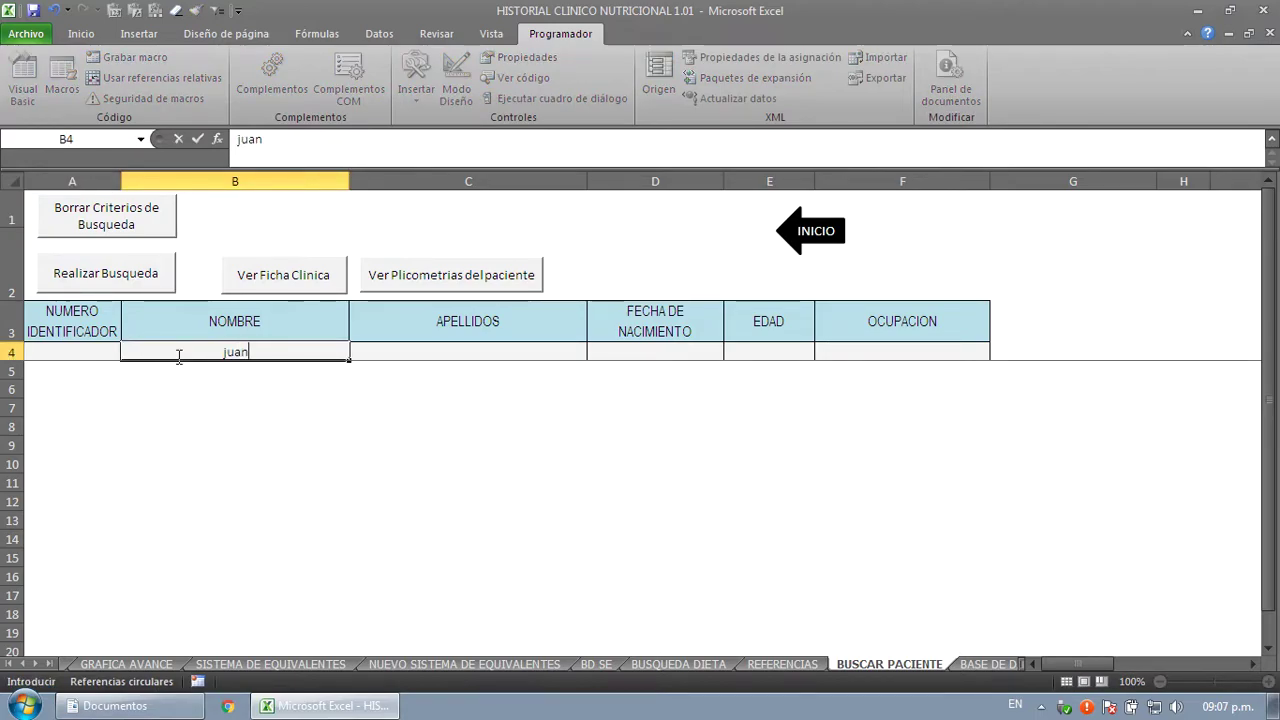
type(" ca")
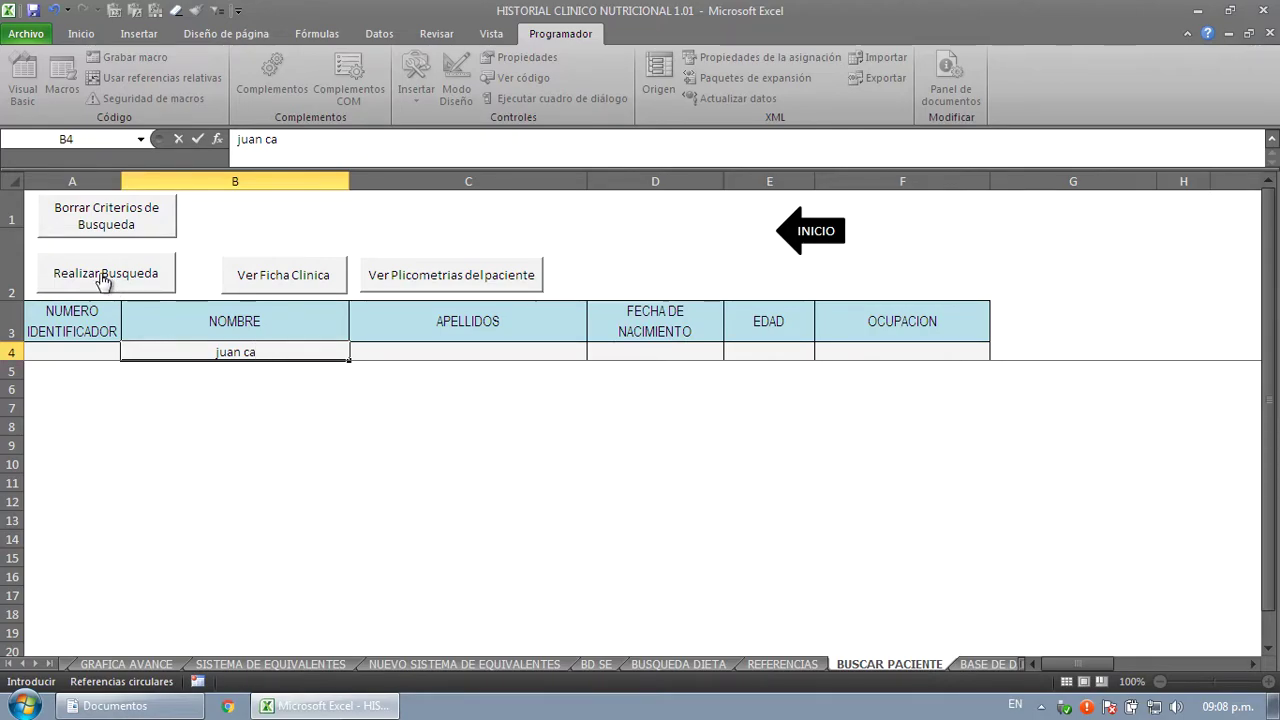
left_click(103, 278)
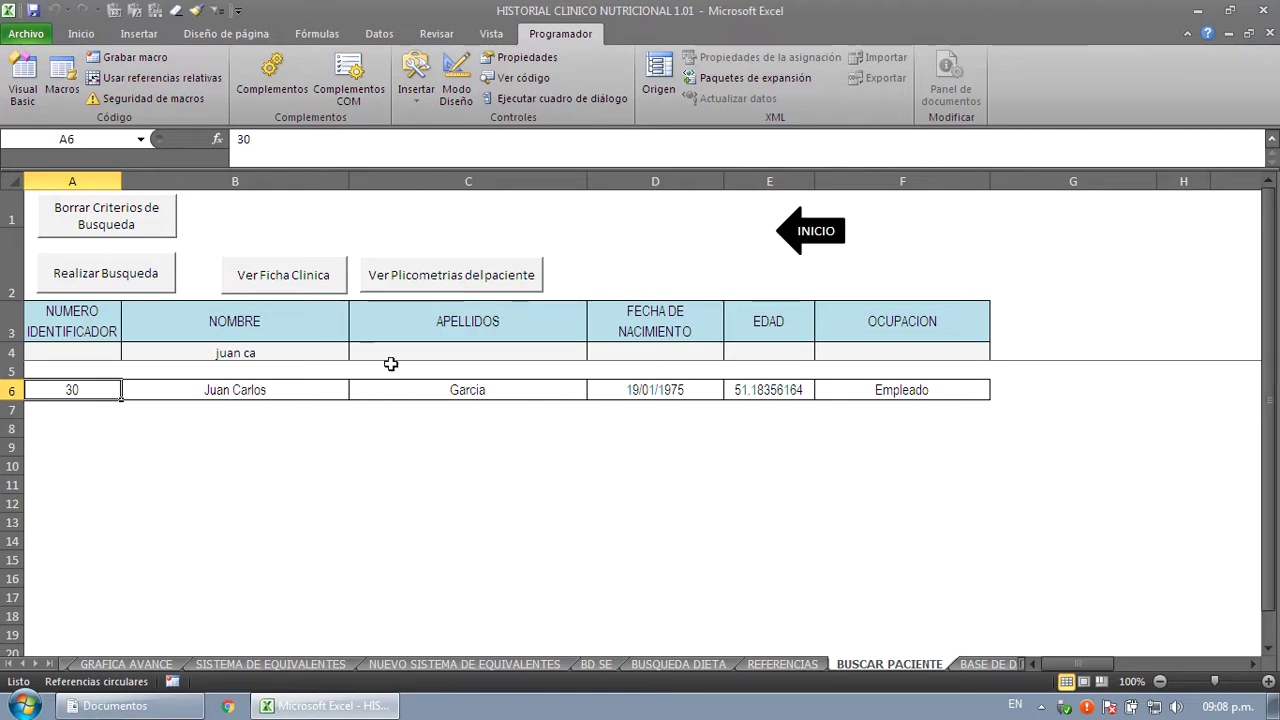
left_click(436, 291)
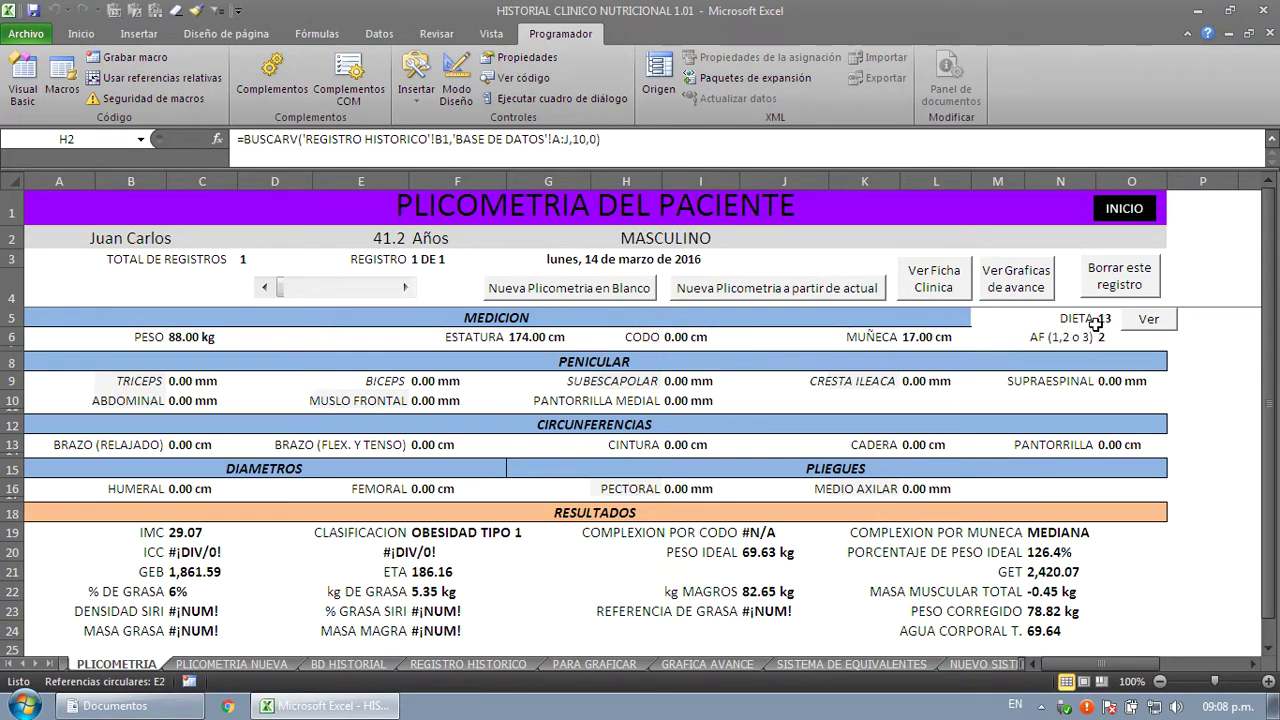
left_click(1146, 334)
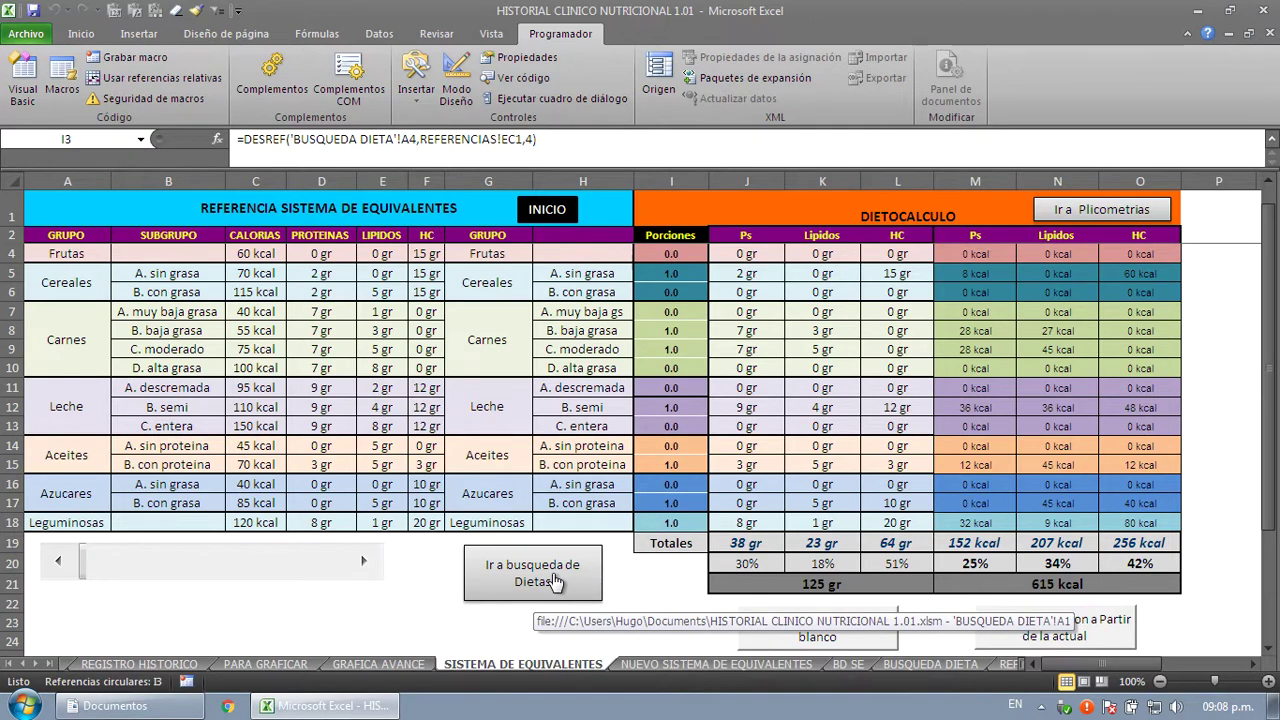
Step: On BUSQUEDA DIETA, enter 615 as the Calorias criterion in cell A2
left_click(555, 582)
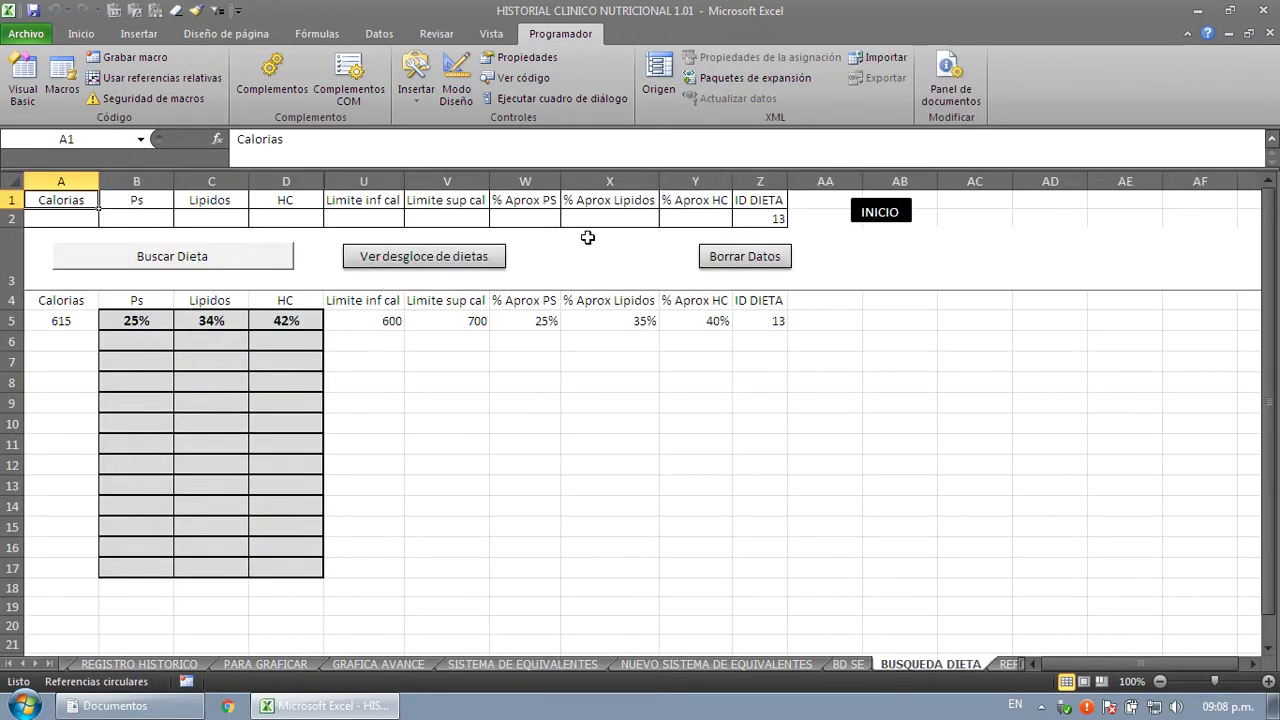
left_click(83, 216)
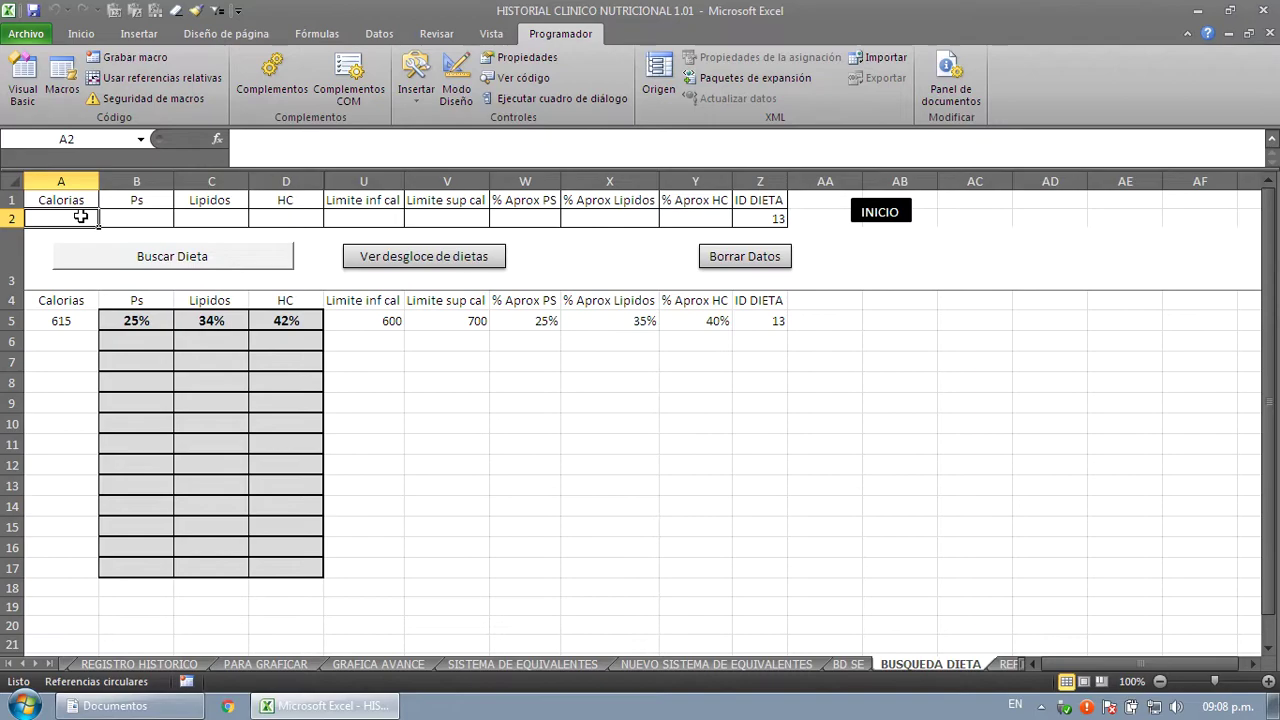
type("615")
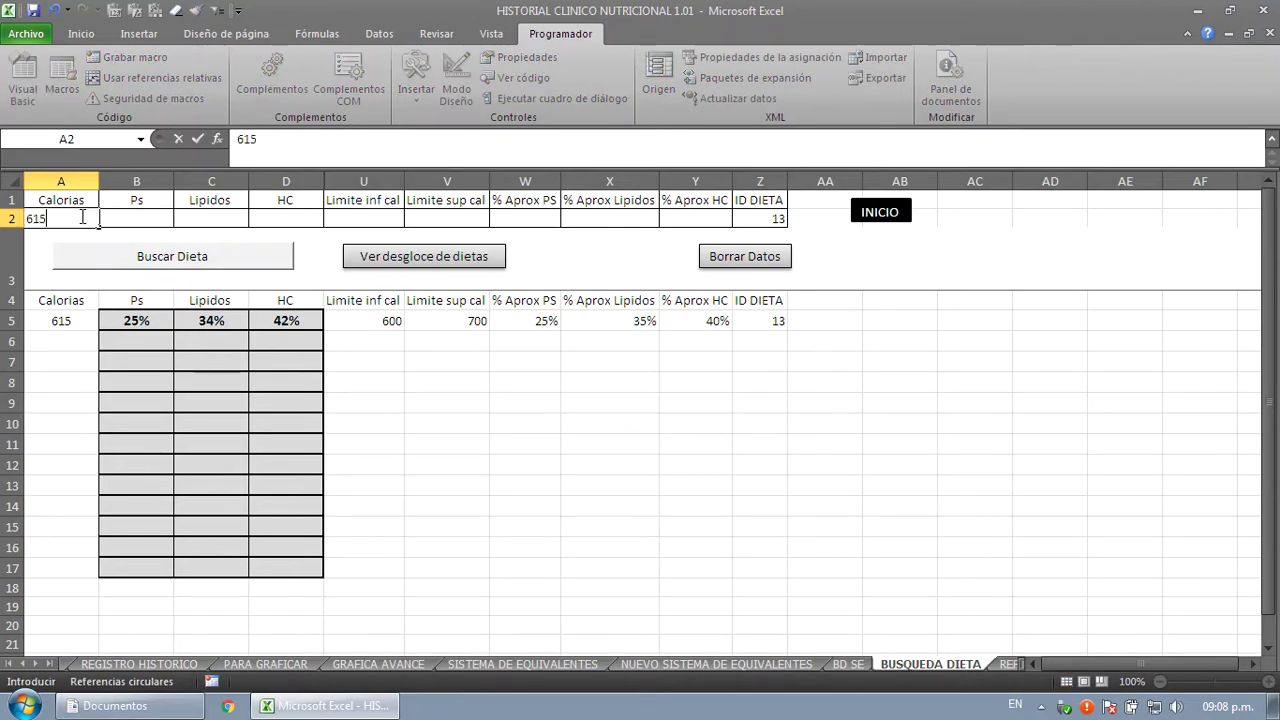
left_click(143, 258)
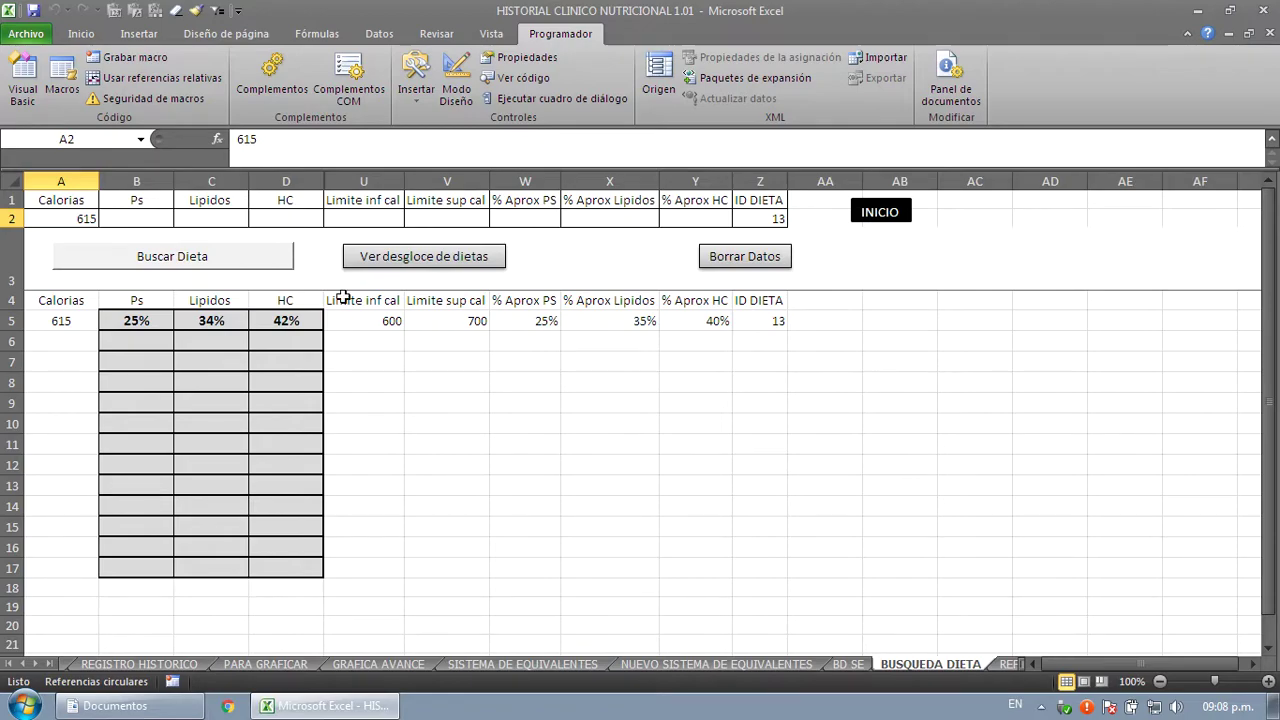
Step: Search the registered patients by a different first name in cell B4
left_click(877, 215)
left_click(298, 268)
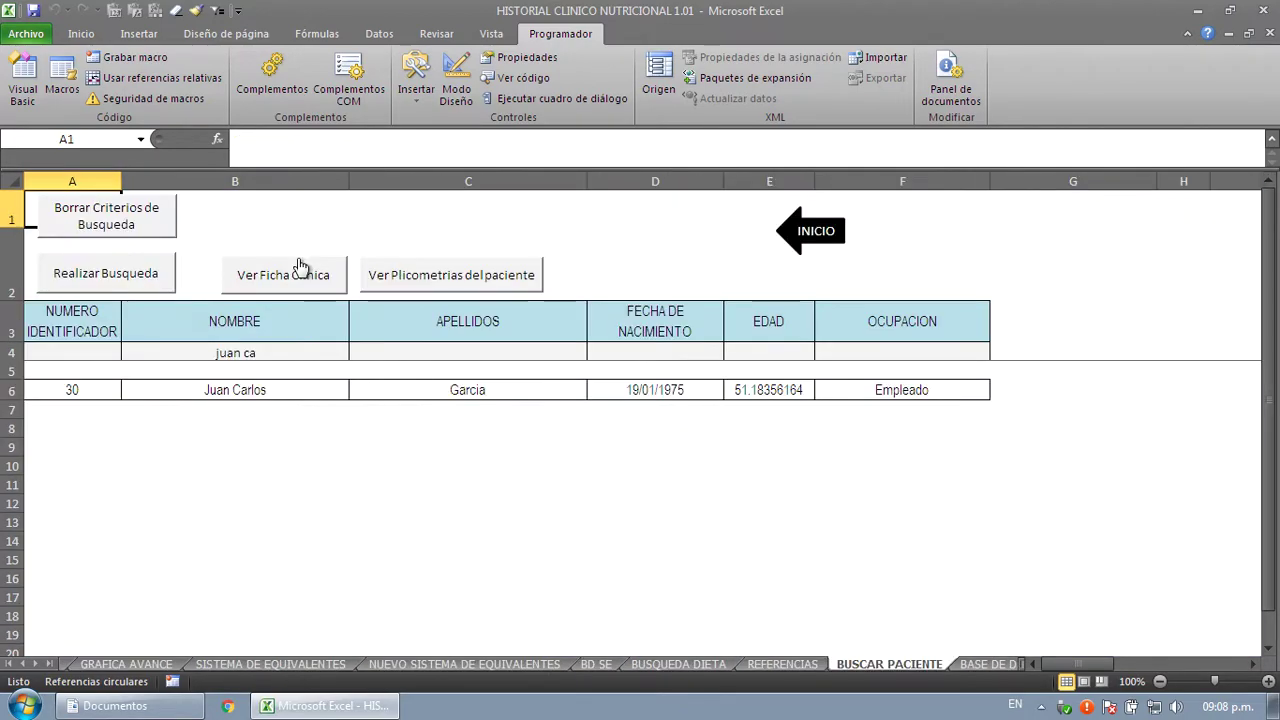
left_click(226, 396)
type("ca")
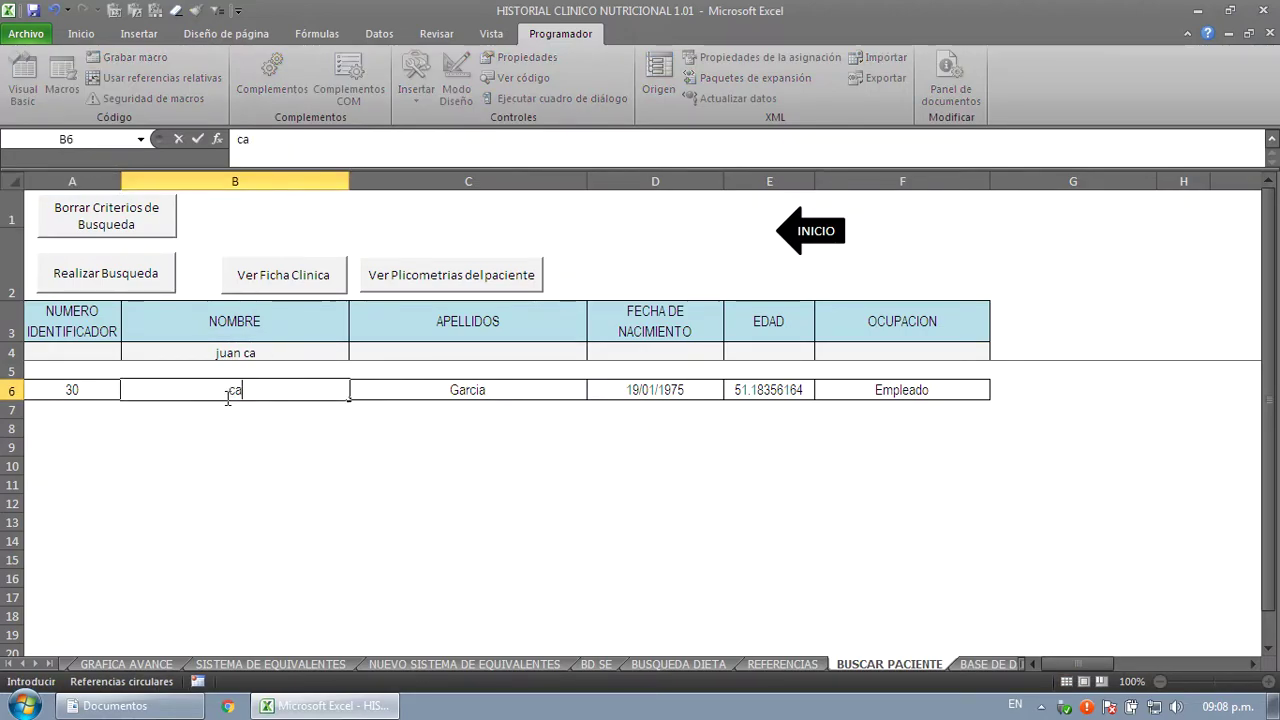
left_click(256, 347)
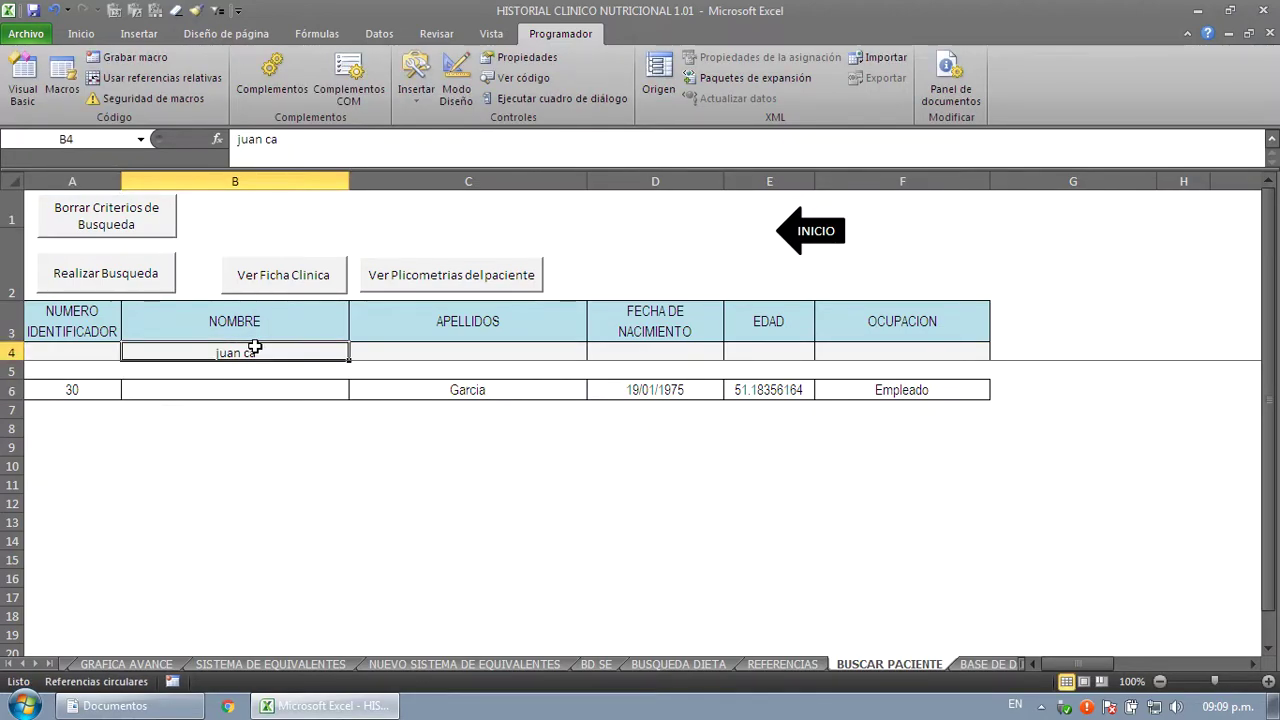
type("carlos")
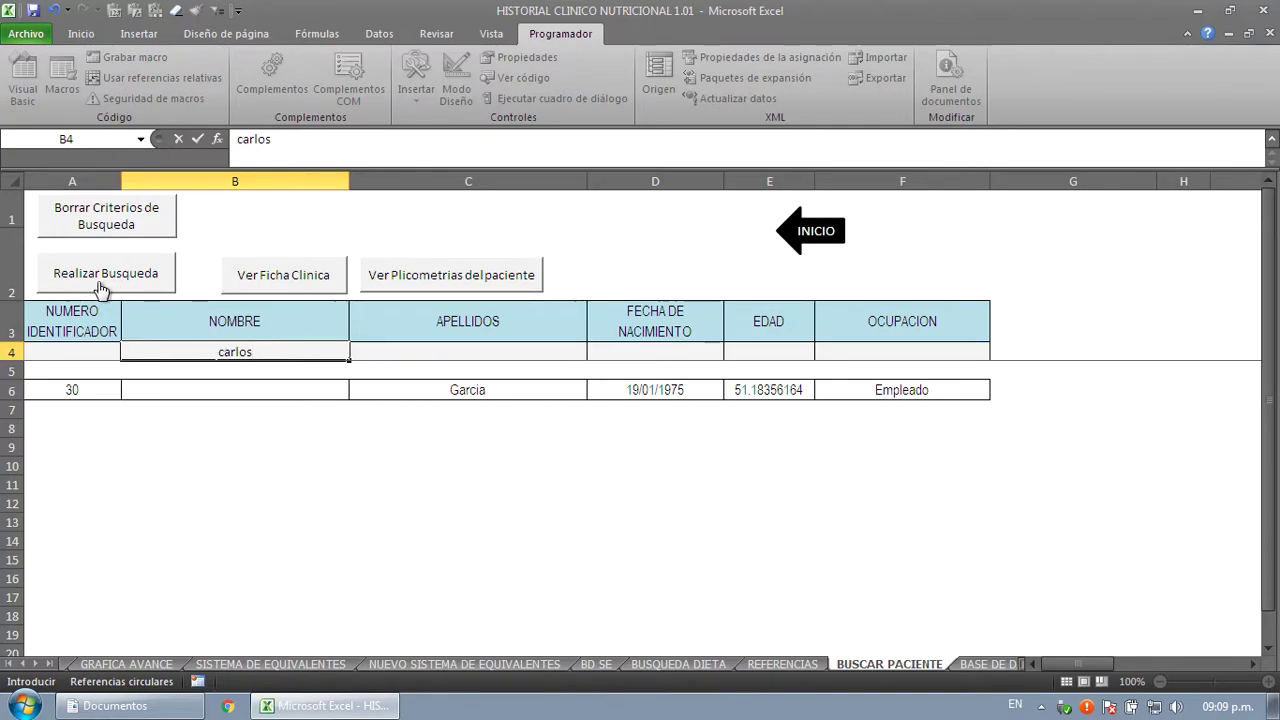
left_click(101, 287)
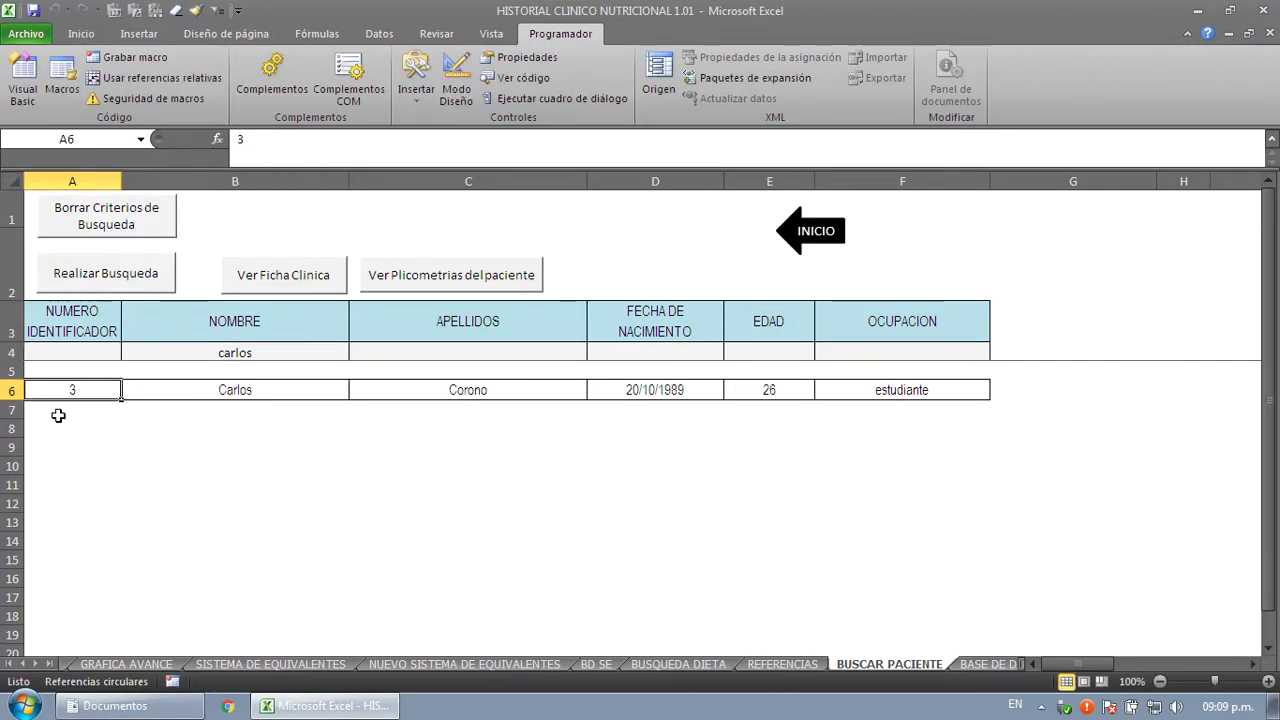
Step: Advance through this patient's plicometry records to record 3 of 6, then reopen the diet search
left_click(428, 287)
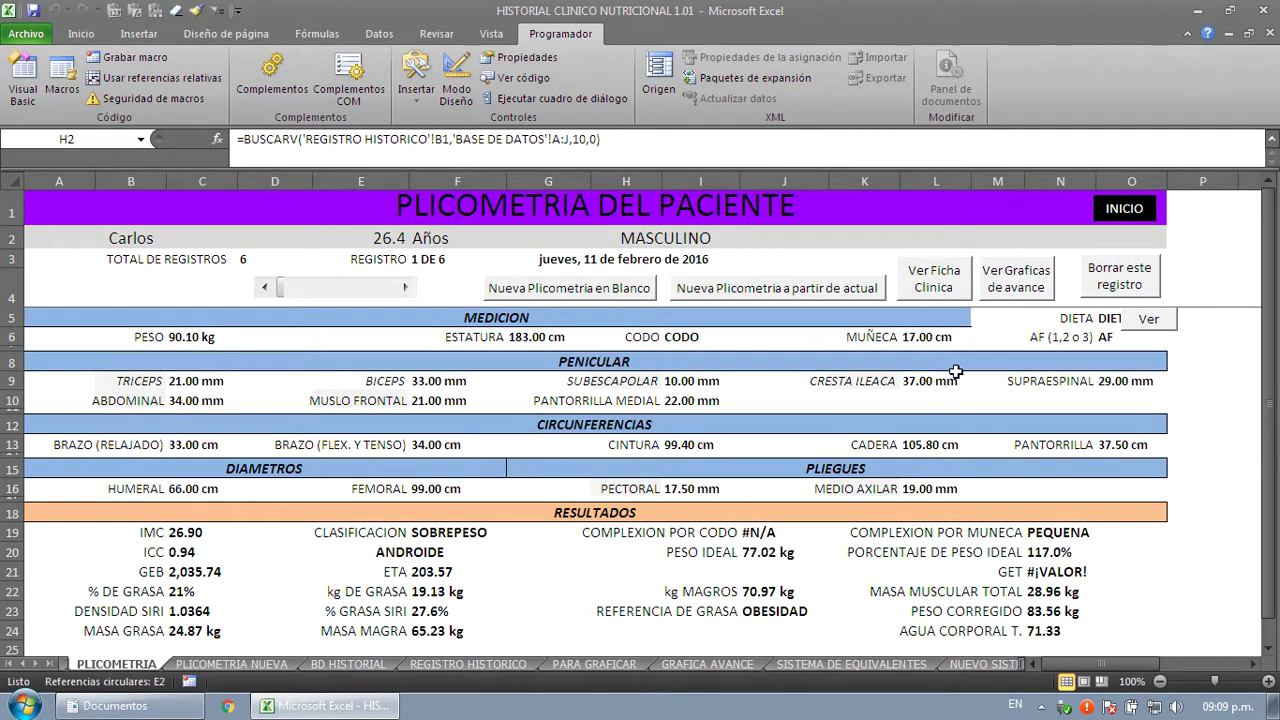
left_click(406, 290)
left_click(406, 290)
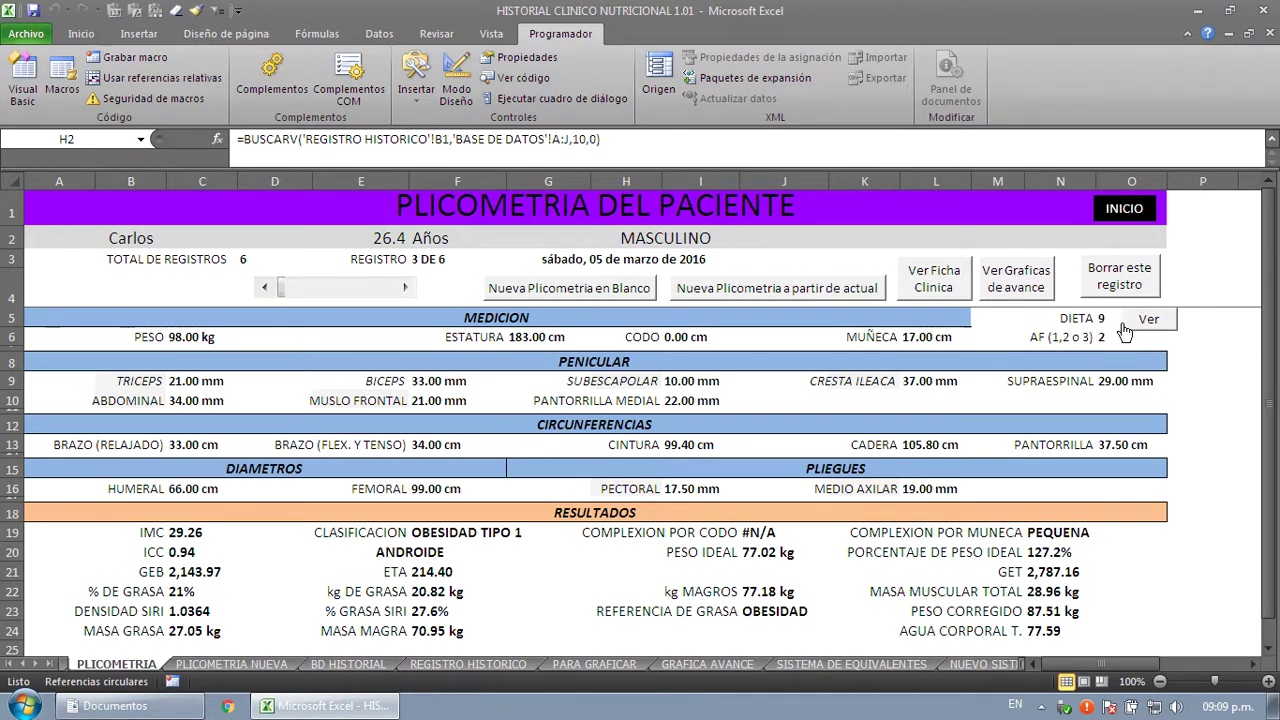
left_click(1110, 213)
left_click(300, 357)
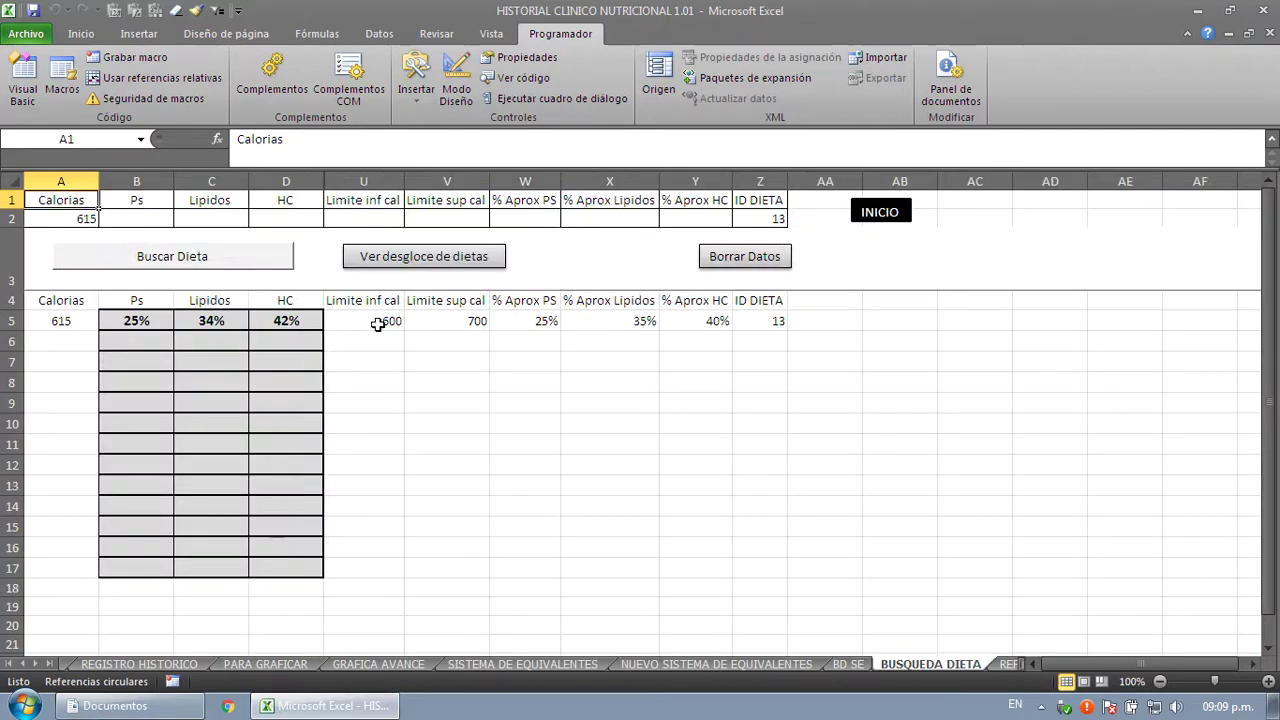
Step: Search for diet ID 9 in Z2 and view its equivalents breakdown
left_click(740, 258)
left_click(779, 216)
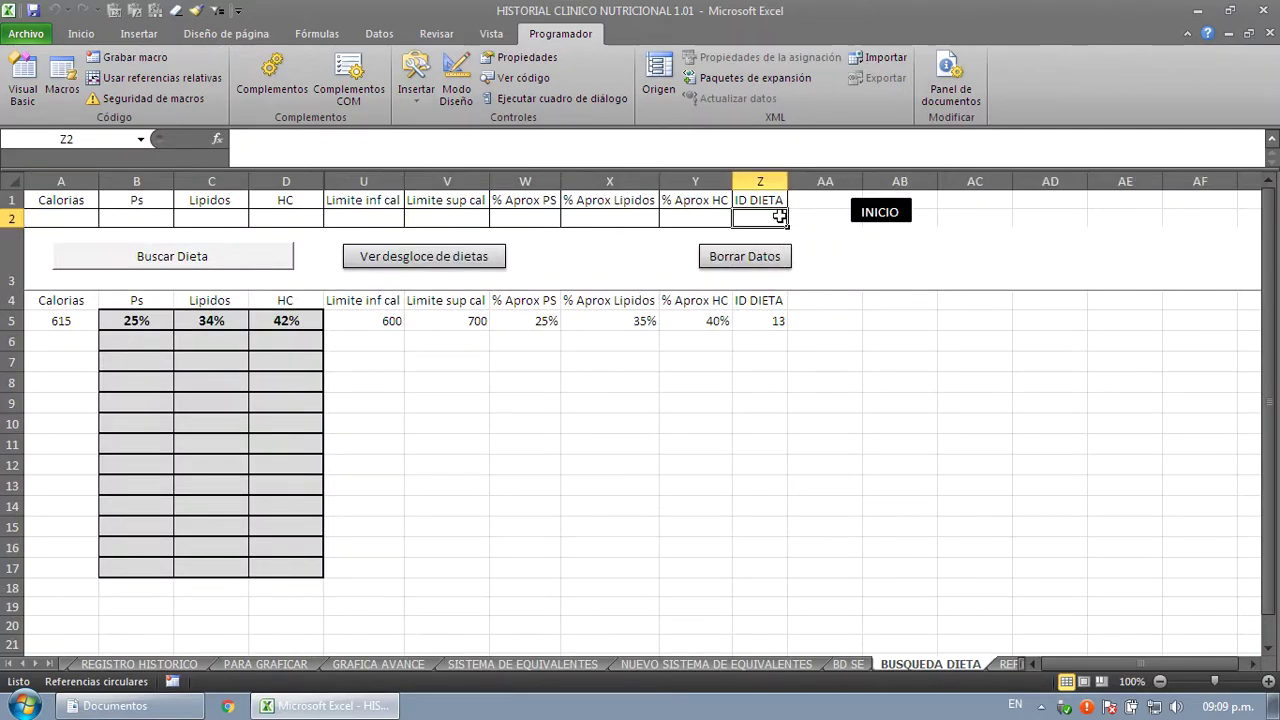
type("9")
key("Return")
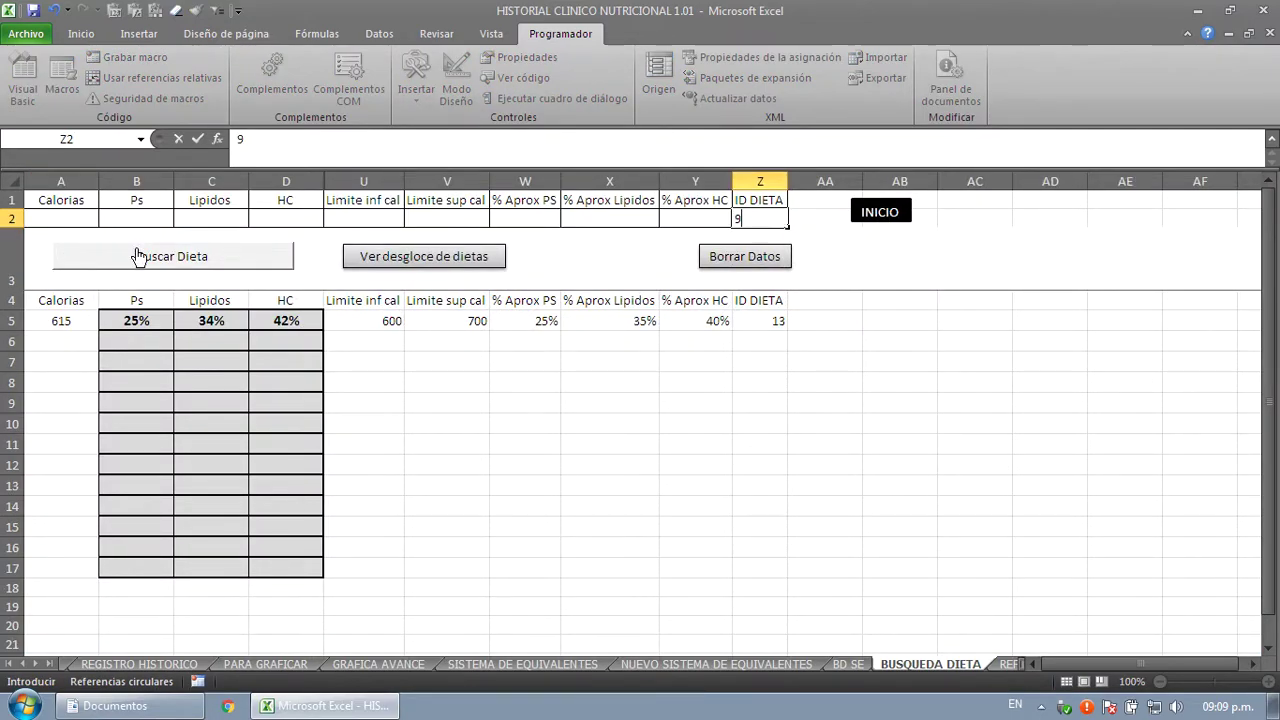
left_click(140, 257)
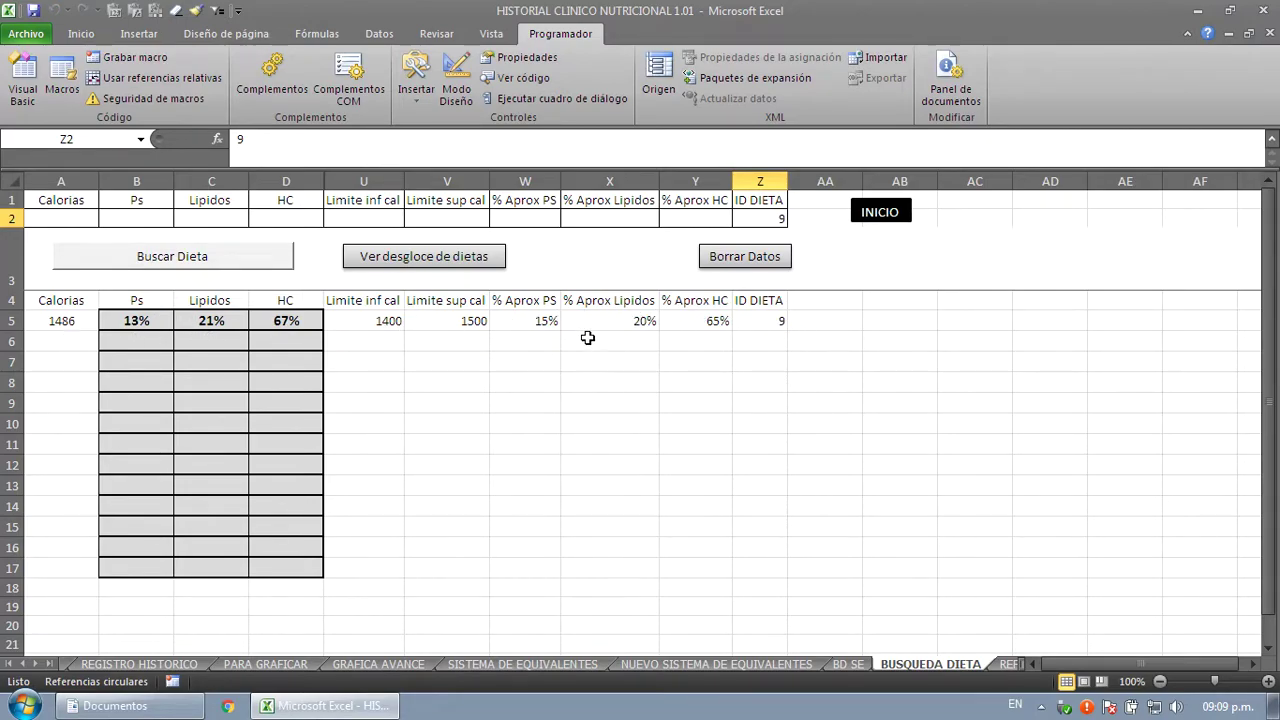
left_click(424, 266)
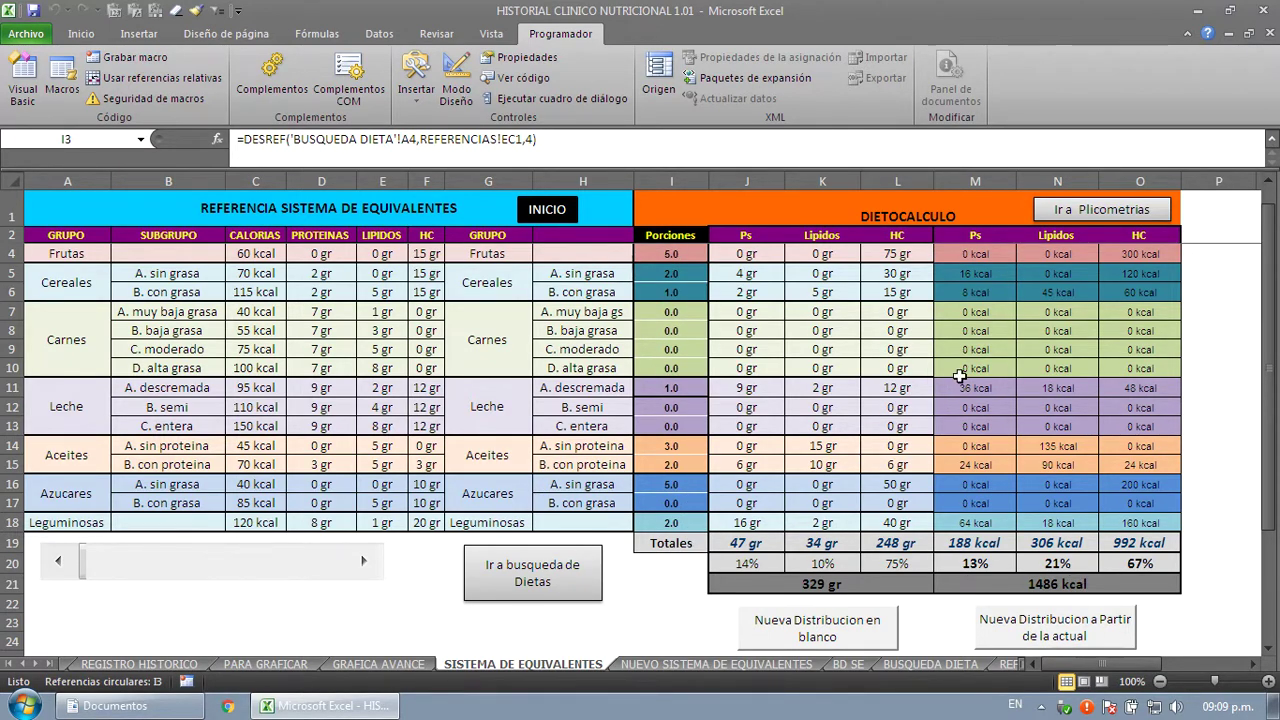
Step: Compare the plicometry record with its assigned diet's breakdown, then switch to the Mac desktop
left_click(1055, 212)
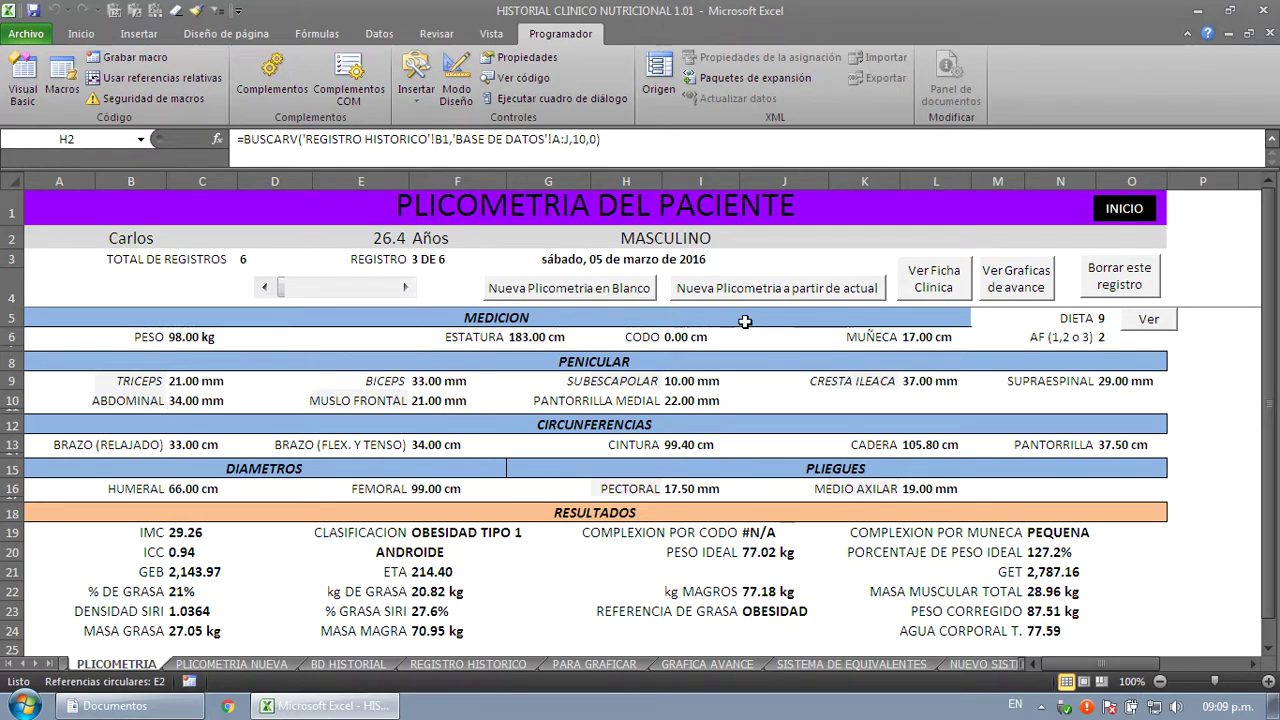
left_click(1138, 321)
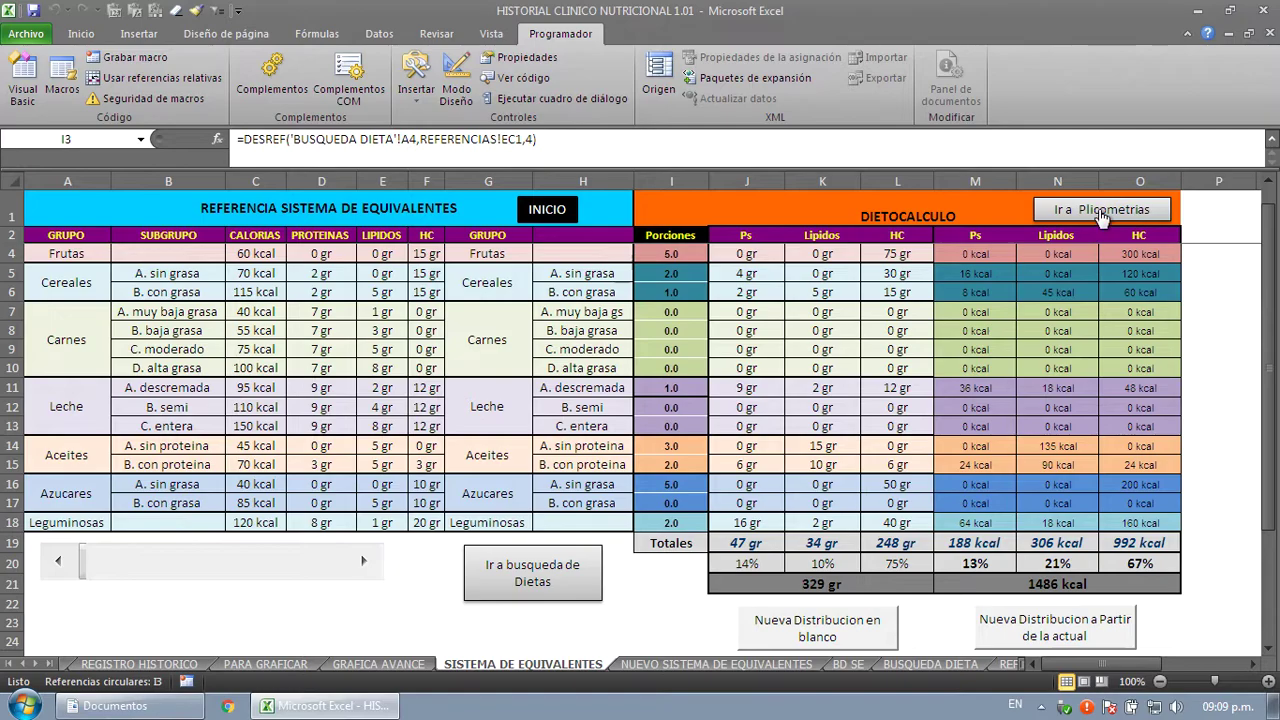
left_click(1092, 213)
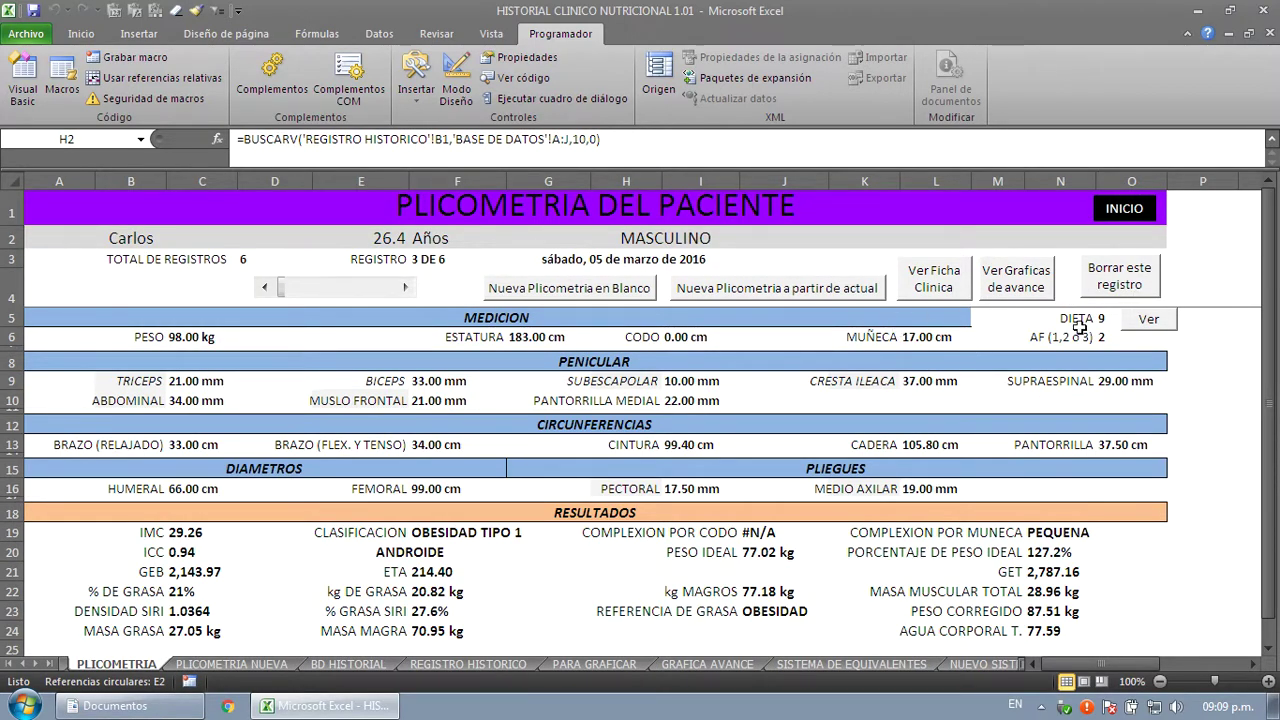
left_click(1145, 322)
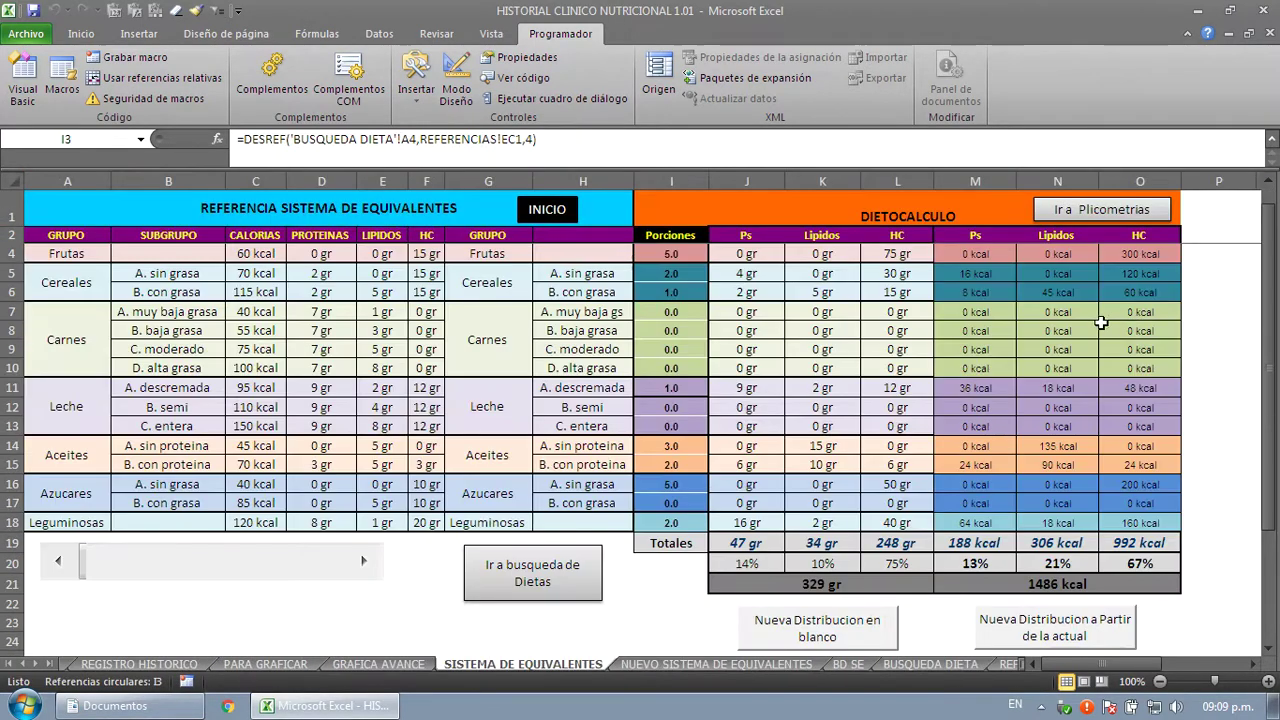
left_click(1071, 220)
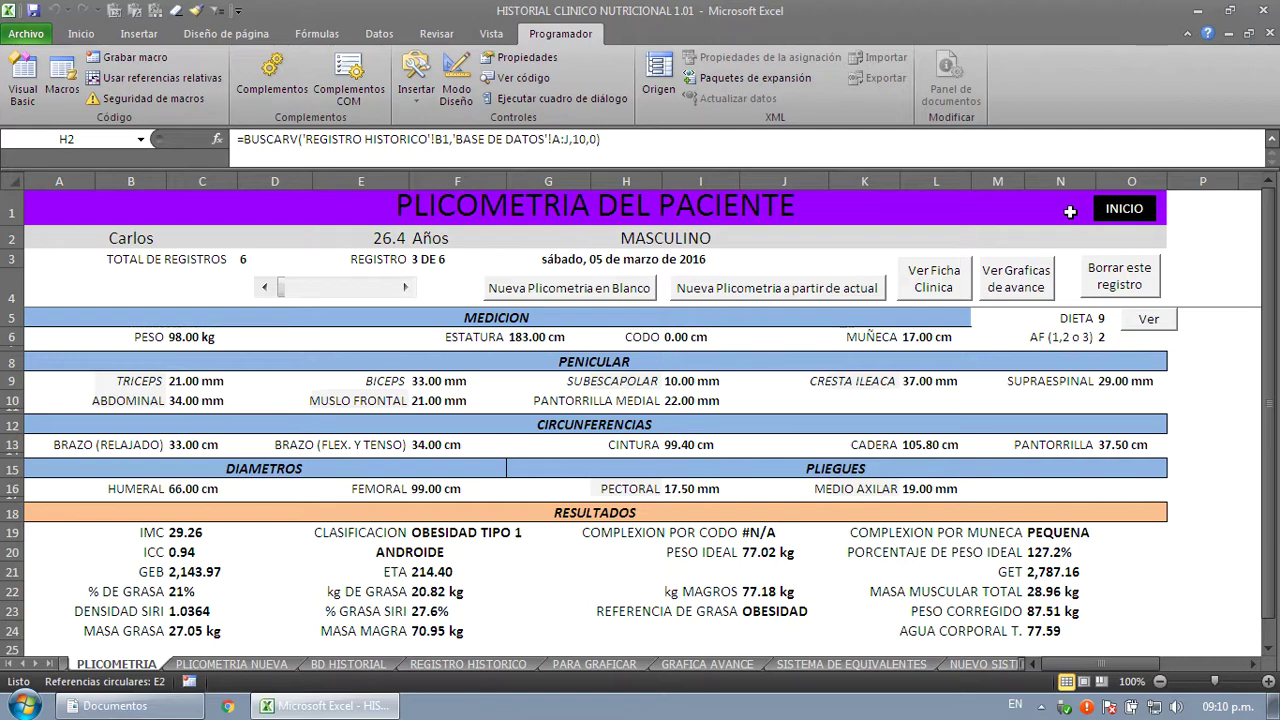
left_click(1115, 210)
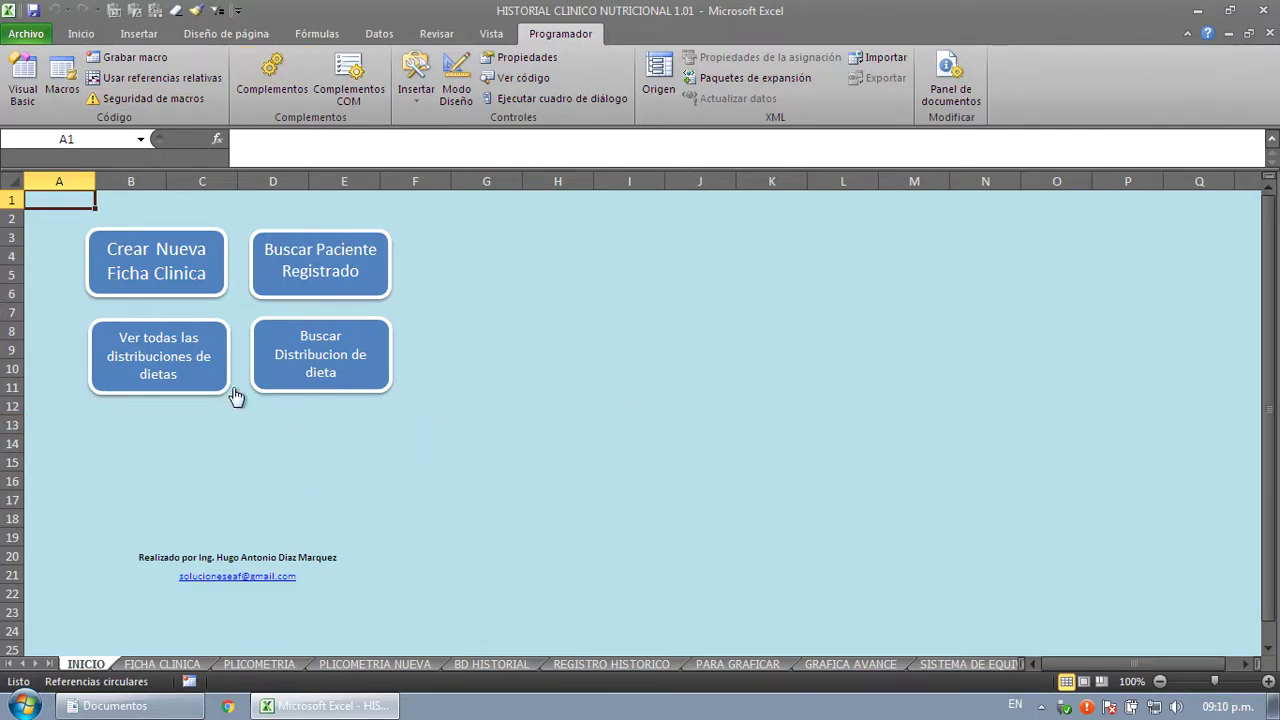
key("ctrl+Left")
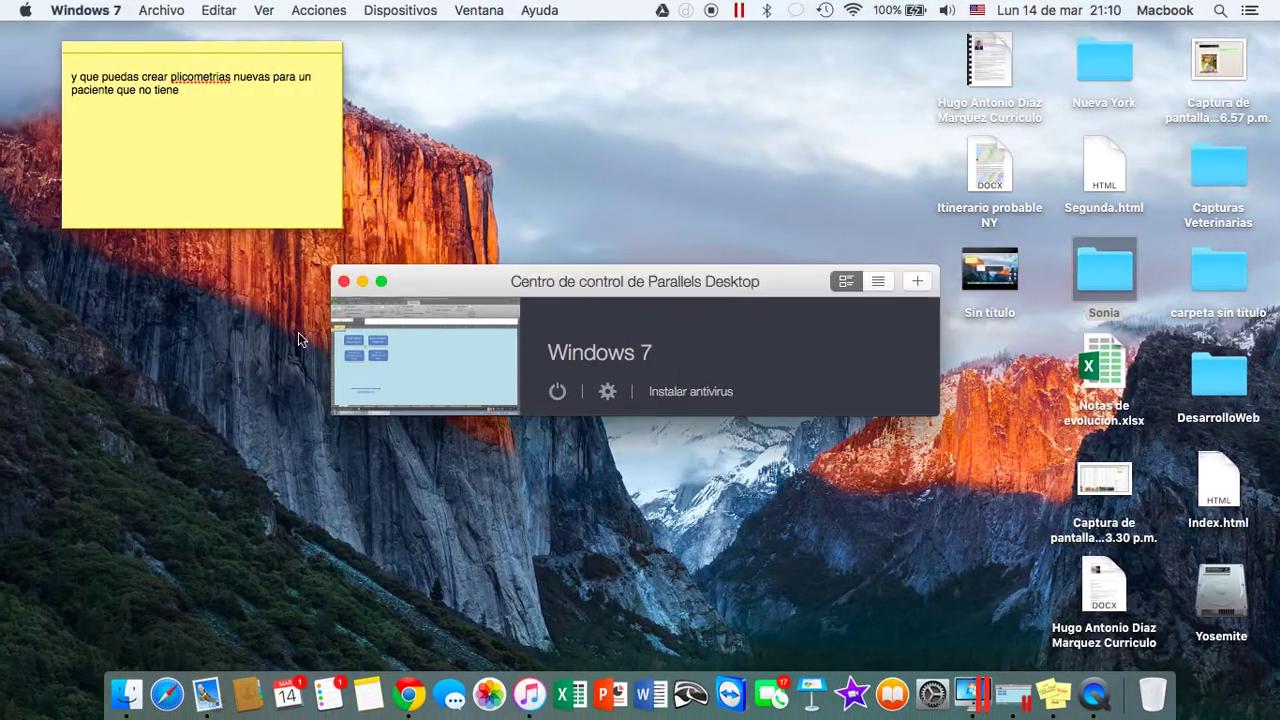